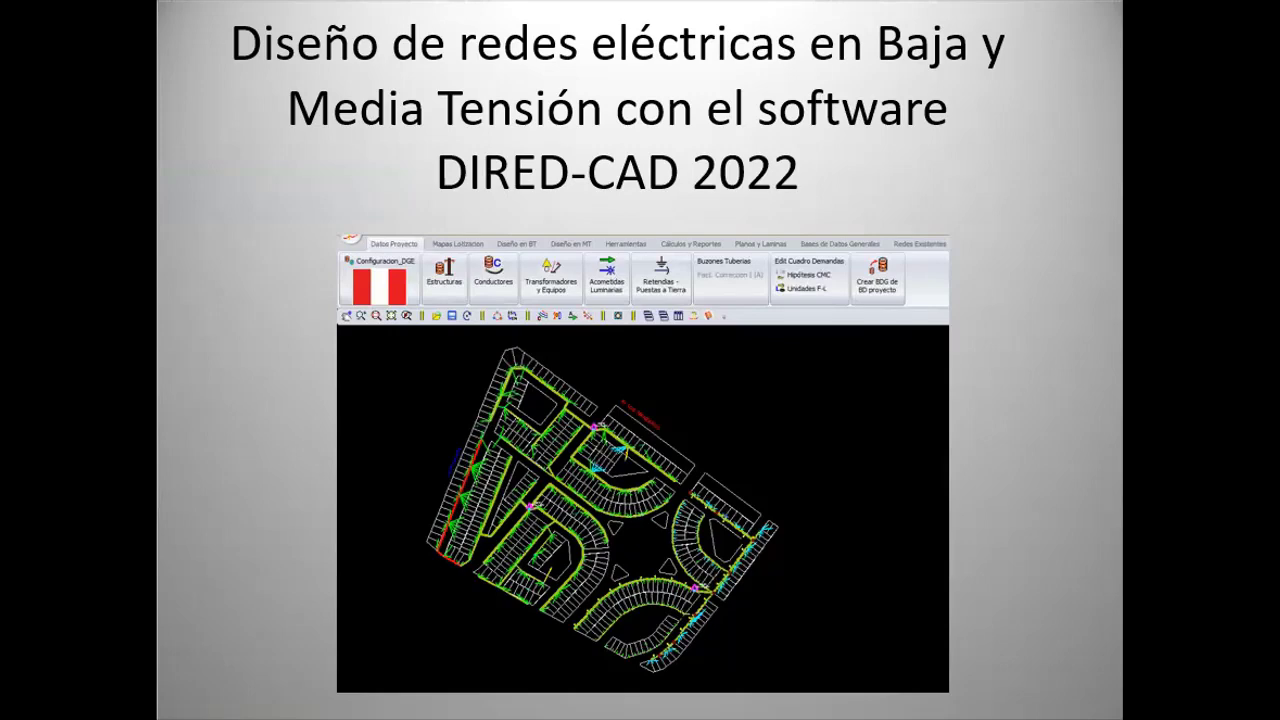
Move two slides forward, past Tipos de redes, to the Aspectos Normativos slide
key(Right)
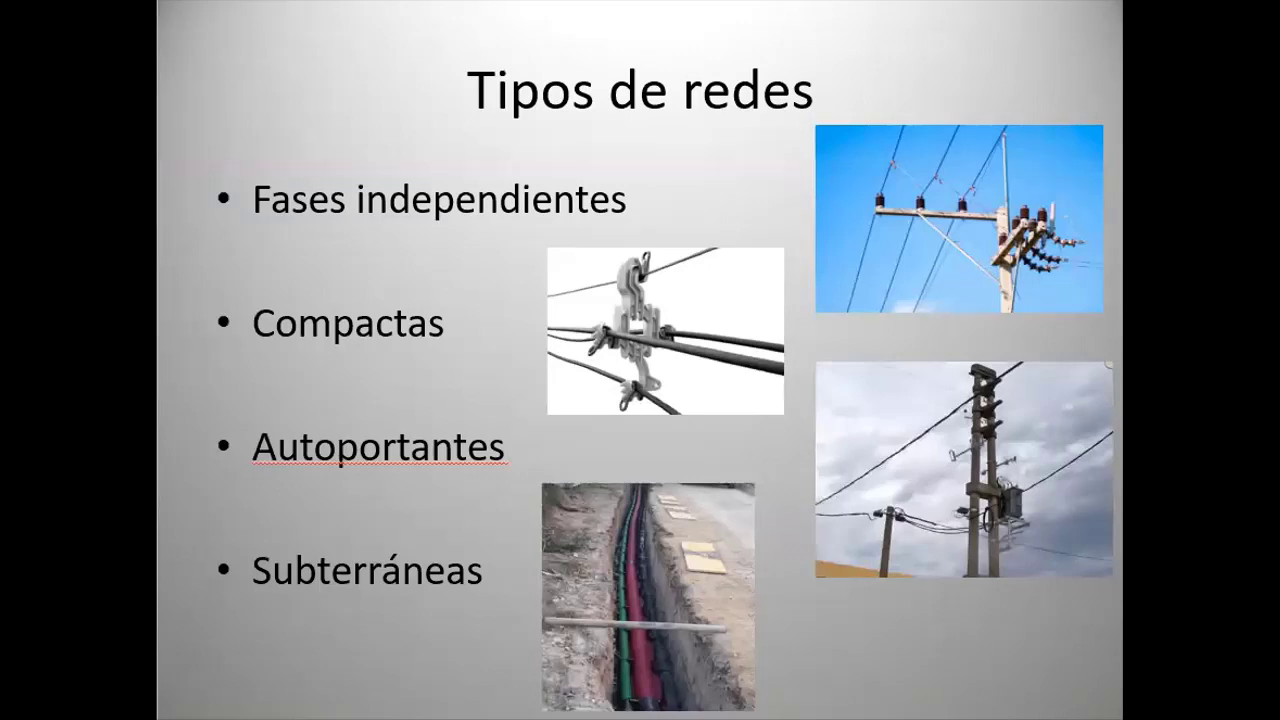
key(Right)
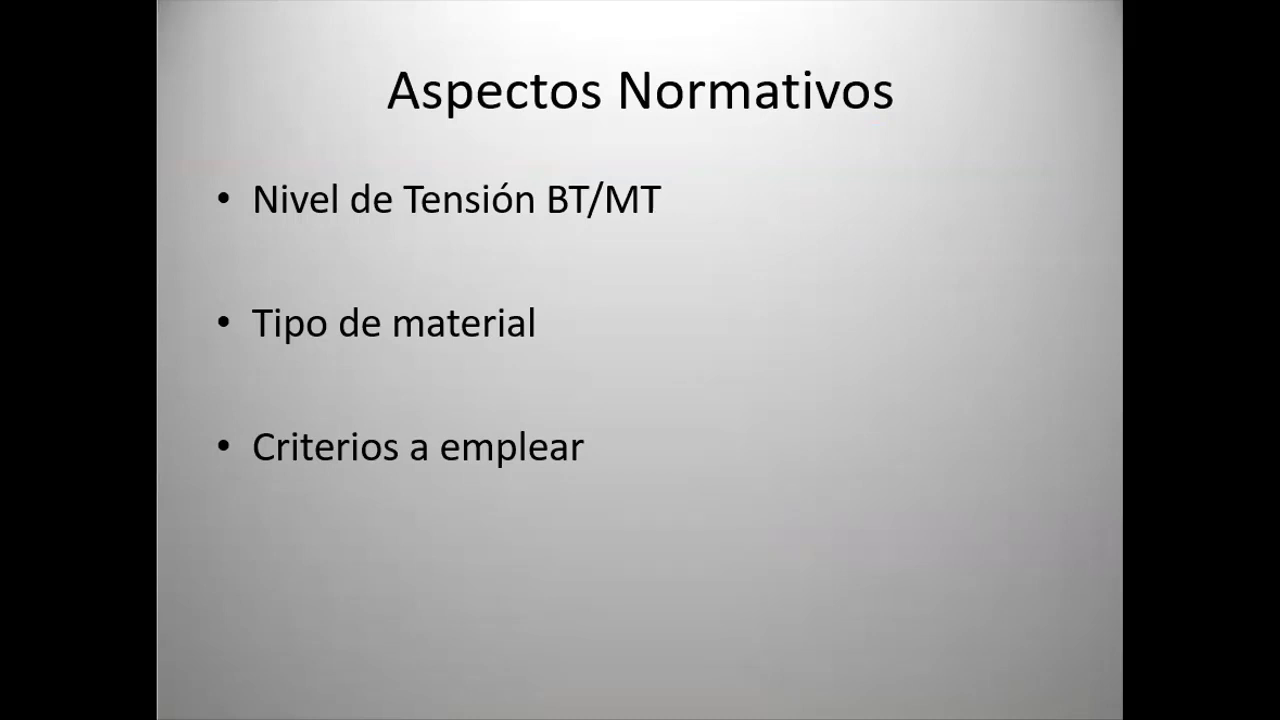
Advance to the Tipos de proyectos típicos slide with its rural and urban photos
key(Right)
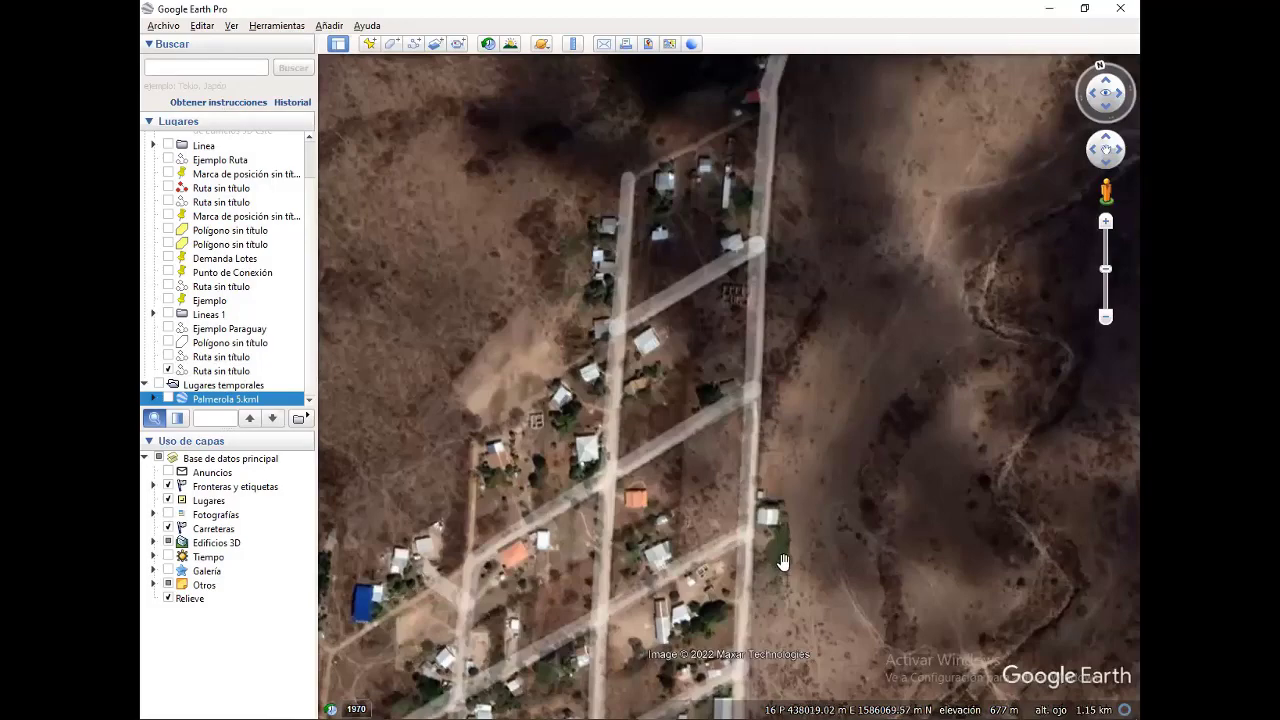
Zoom out to see El Campanario, then zoom back to 1.63 km and centre the village grid
scroll(783, 562, down, 3)
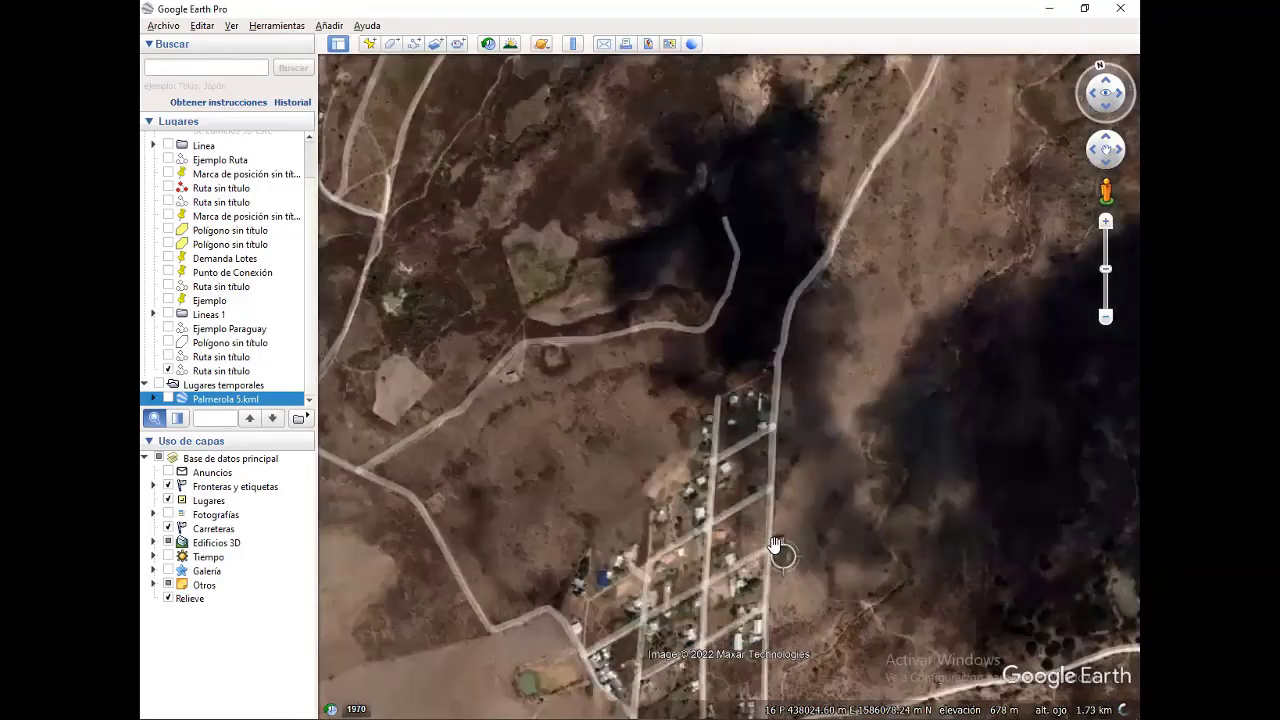
scroll(741, 452, down, 3)
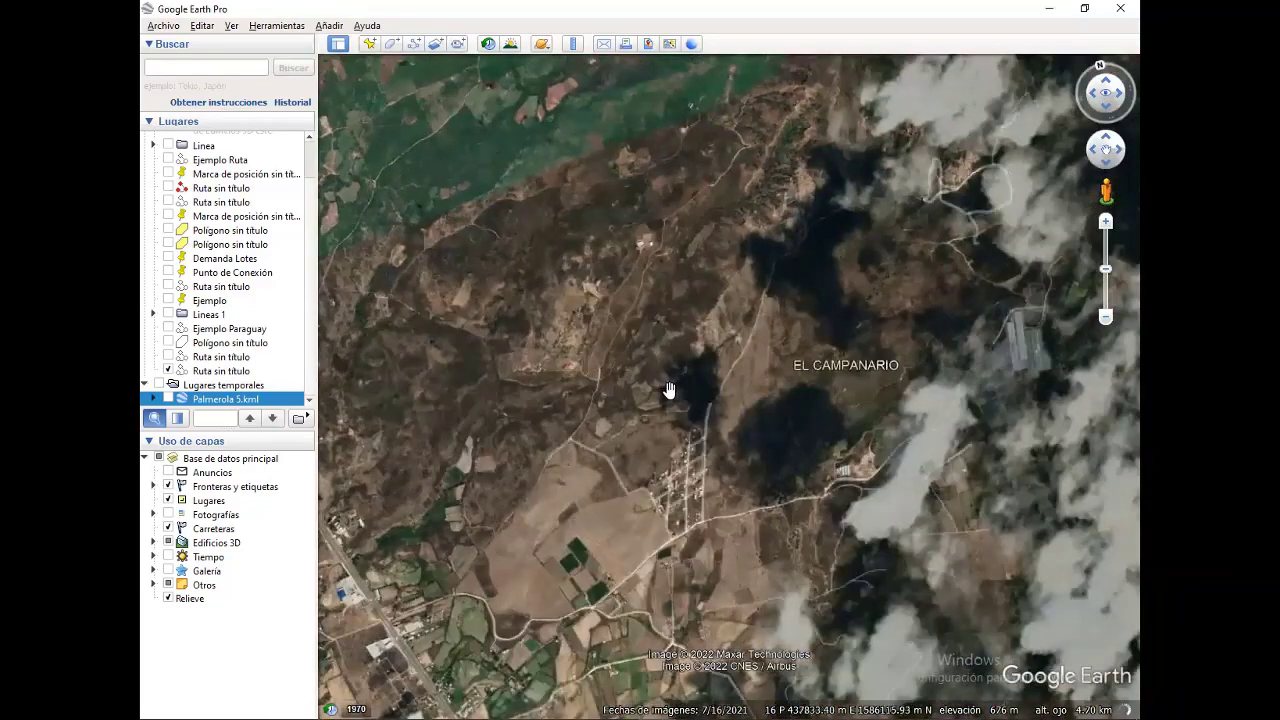
scroll(716, 476, up, 2)
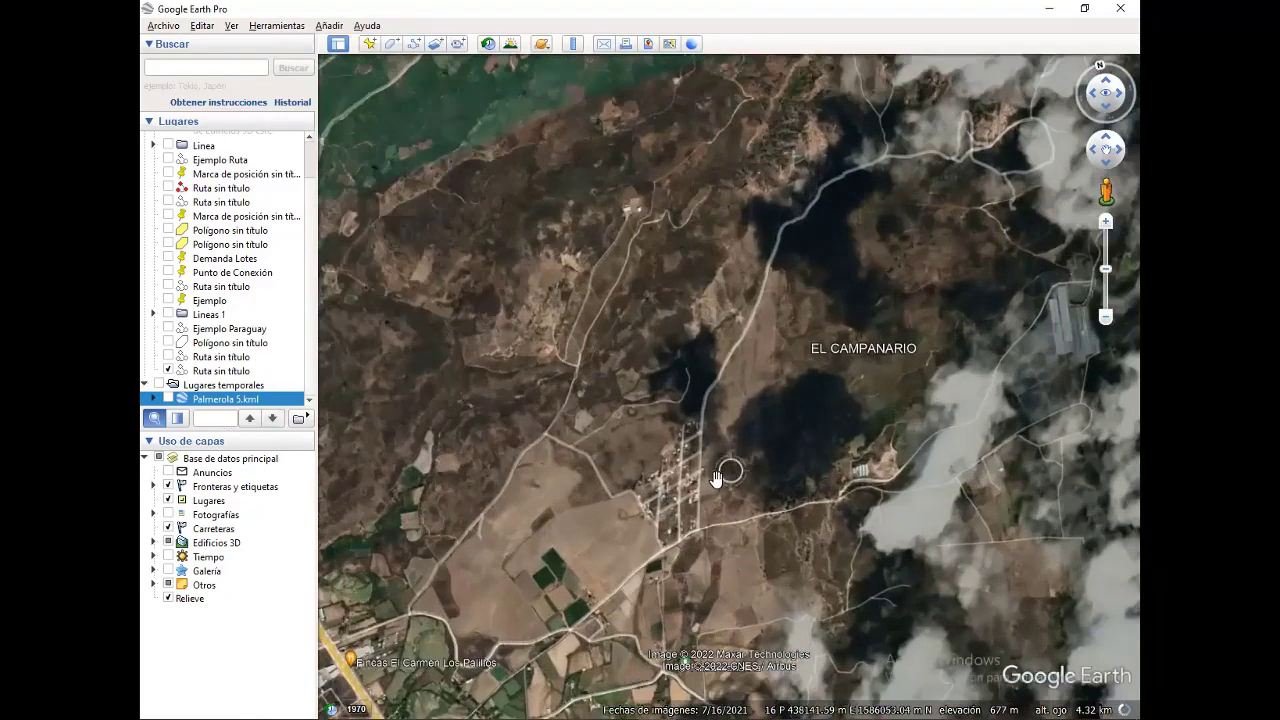
scroll(691, 468, up, 2)
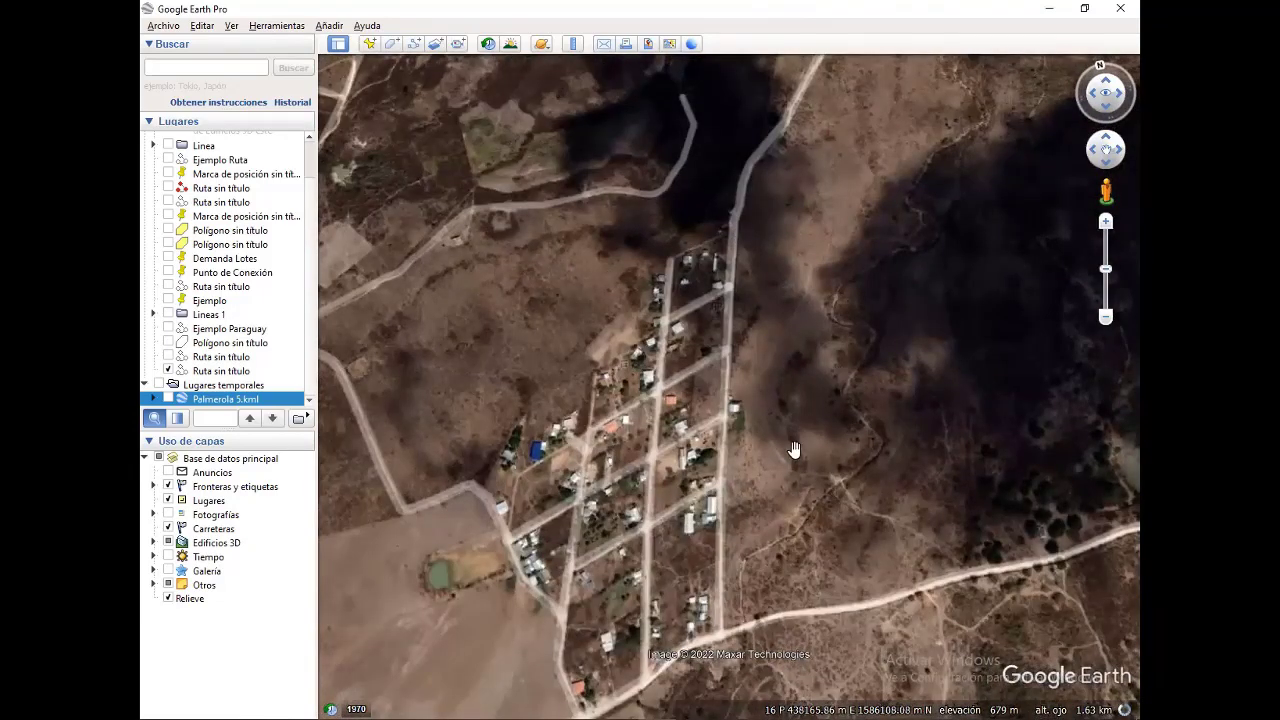
drag(786, 350, 778, 342)
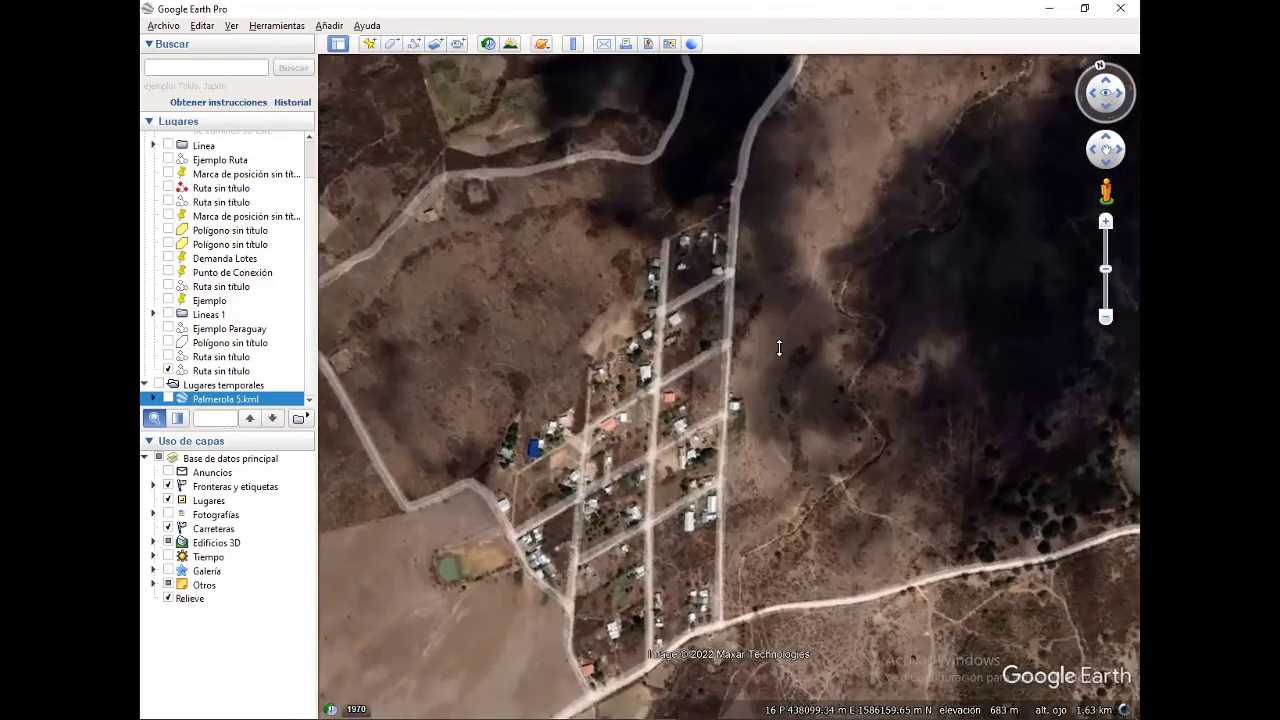
key(Up)
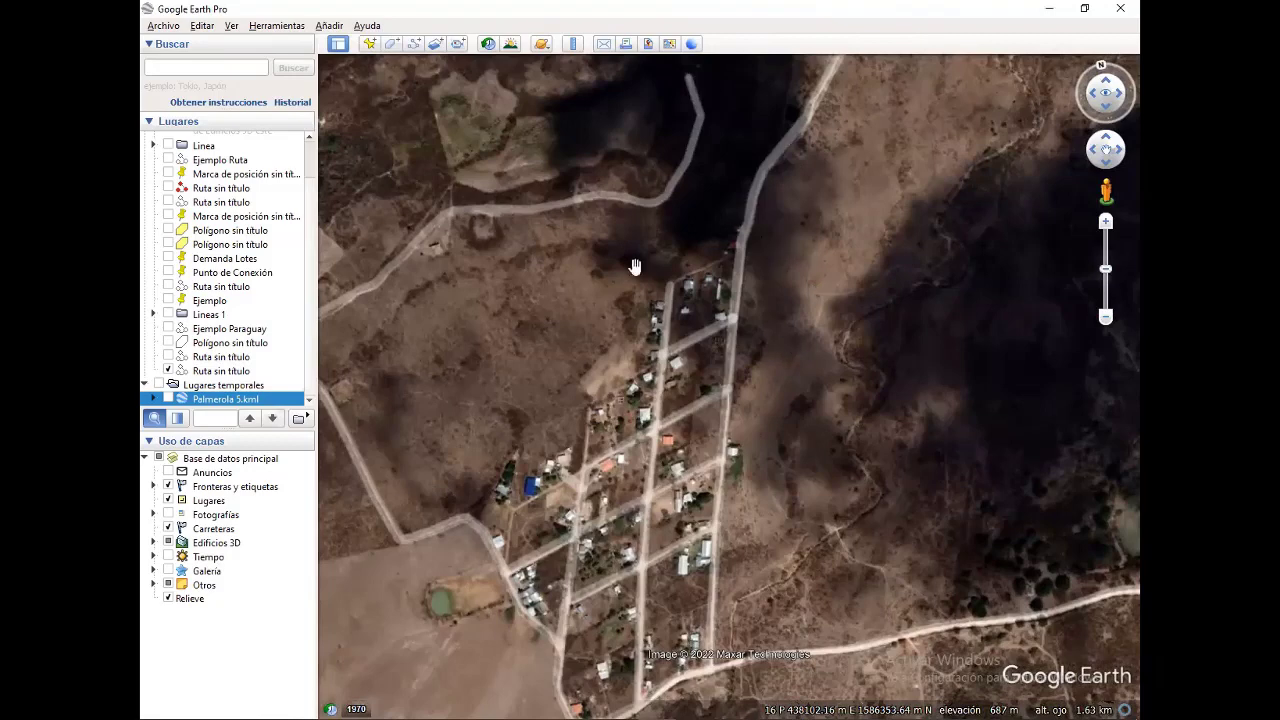
drag(675, 485, 679, 435)
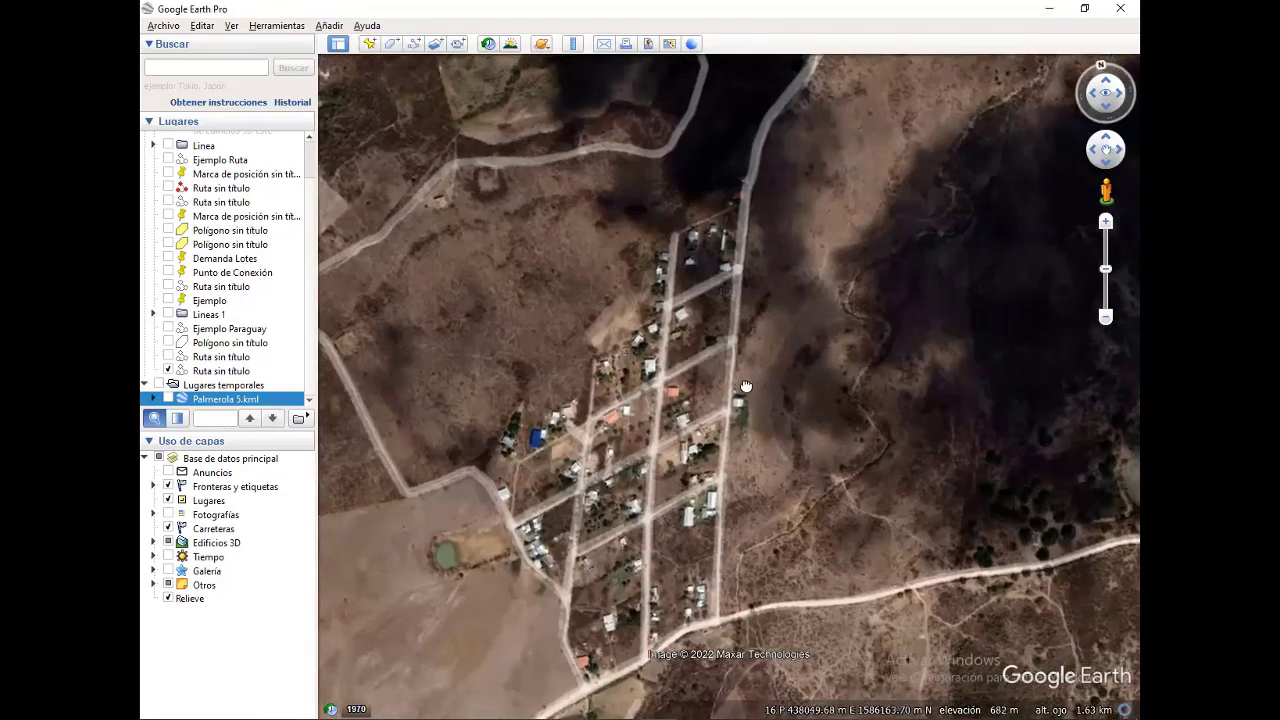
Zoom to about 1.32 km eye altitude and centre the map on the village houses
scroll(734, 423, up, 2)
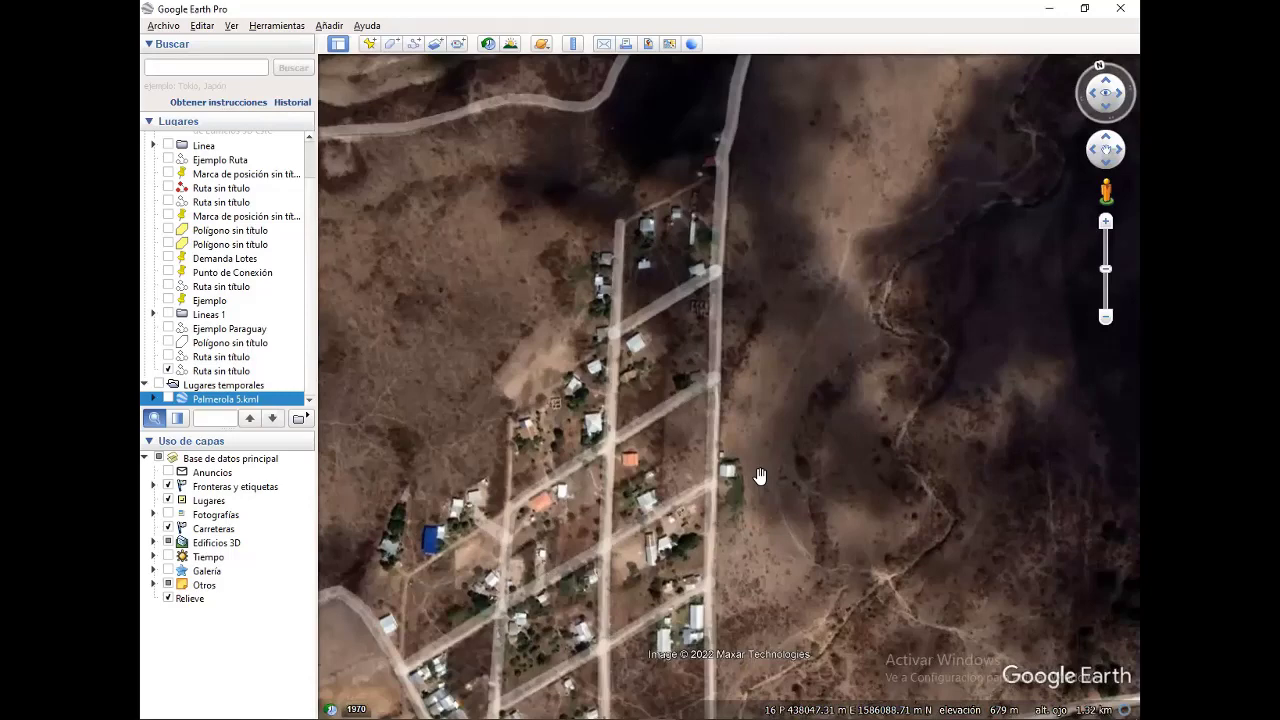
drag(755, 523, 813, 415)
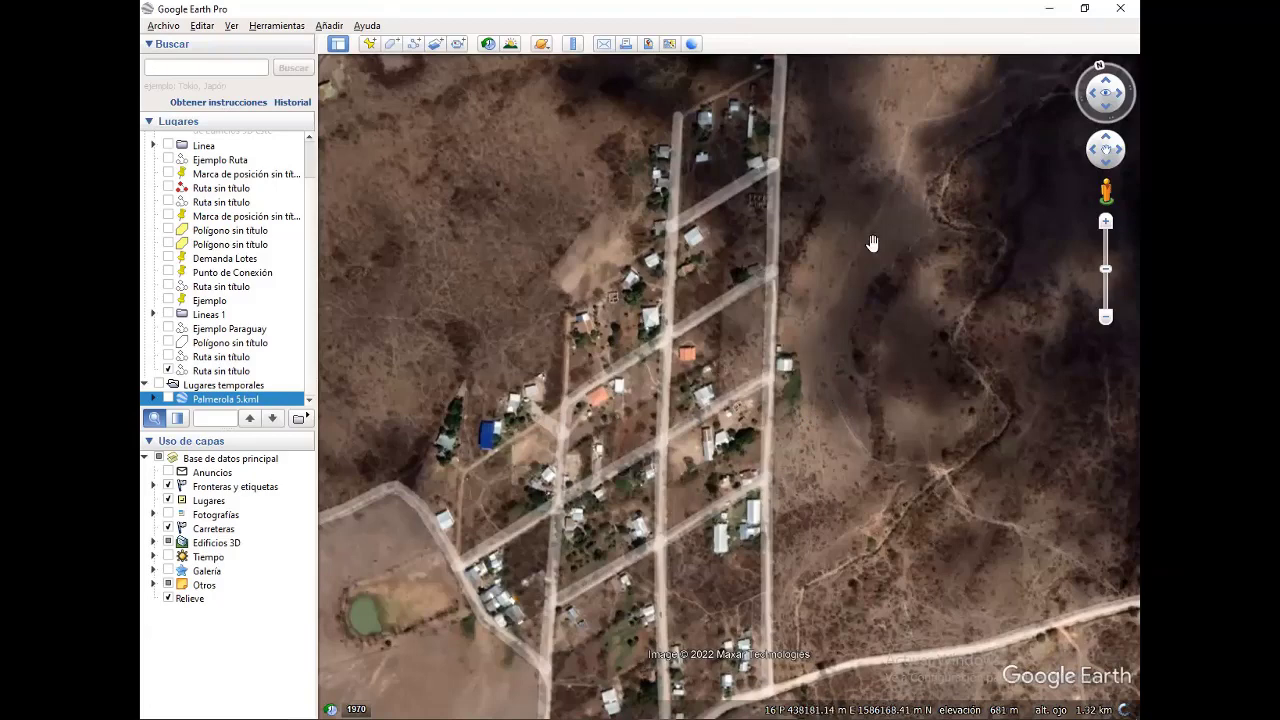
drag(845, 210, 819, 290)
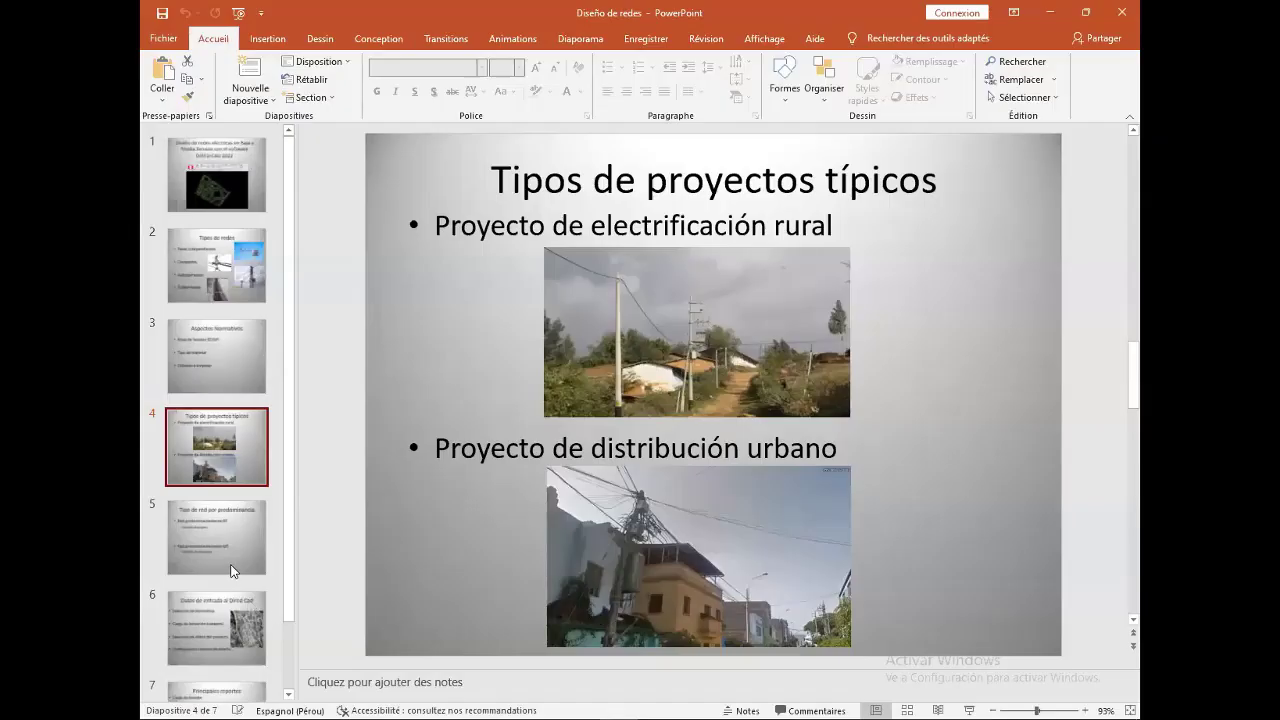
Jump to slide 6, Datos de entrada al Dired Cad, from the slide panel
click(250, 632)
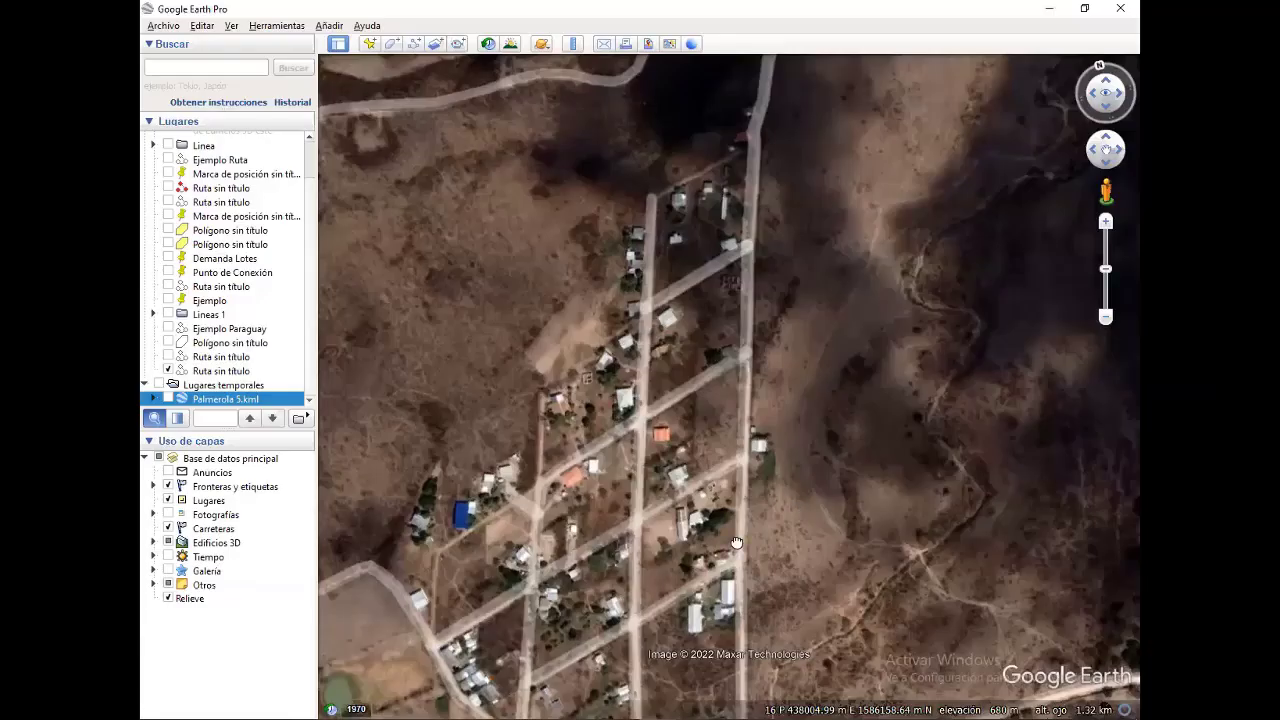
Create a folder named Proyecto under Lugares temporales and zoom in on the northern houses
scroll(736, 540, up, 2)
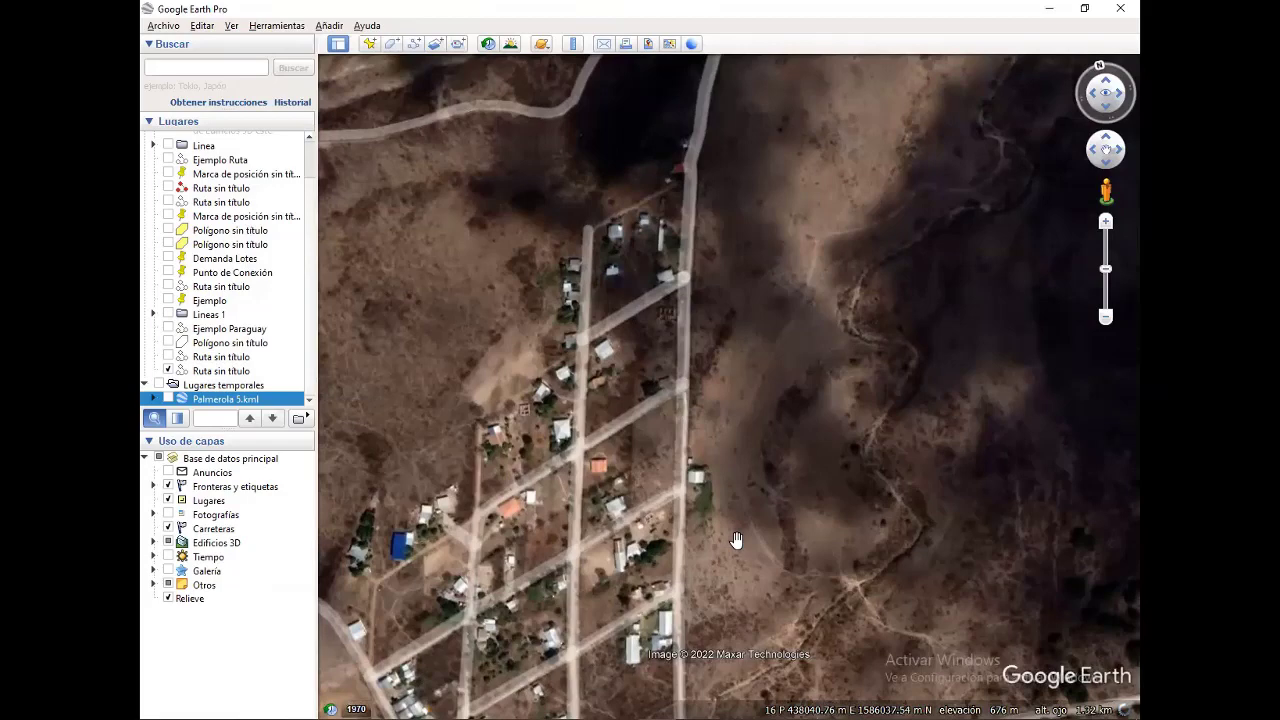
right_click(188, 388)
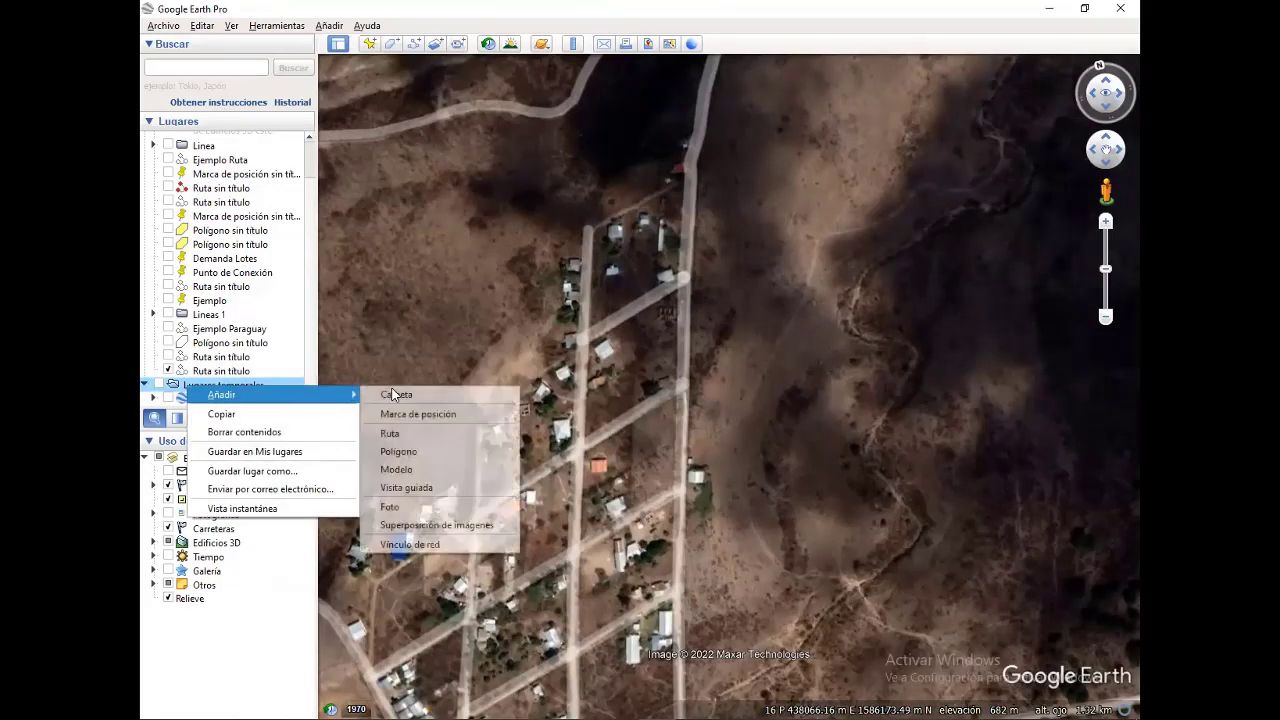
click(254, 439)
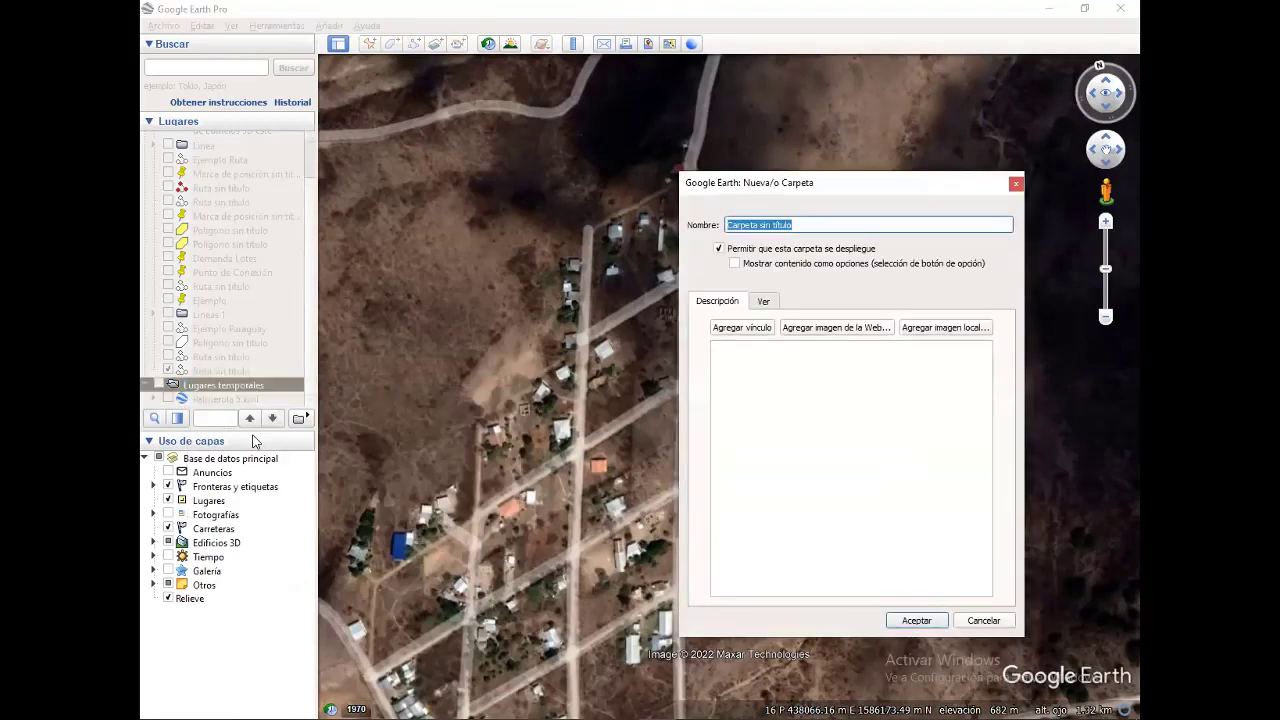
text(Proyecto)
key(Return)
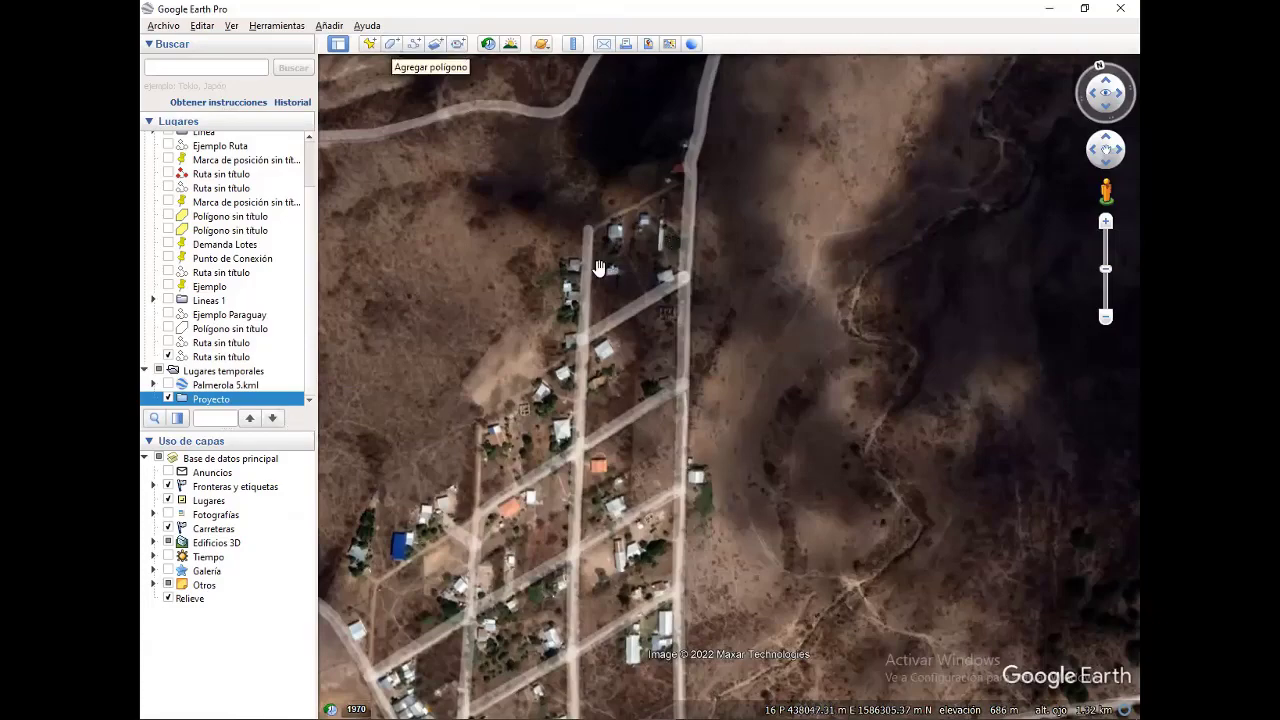
scroll(666, 240, up, 5)
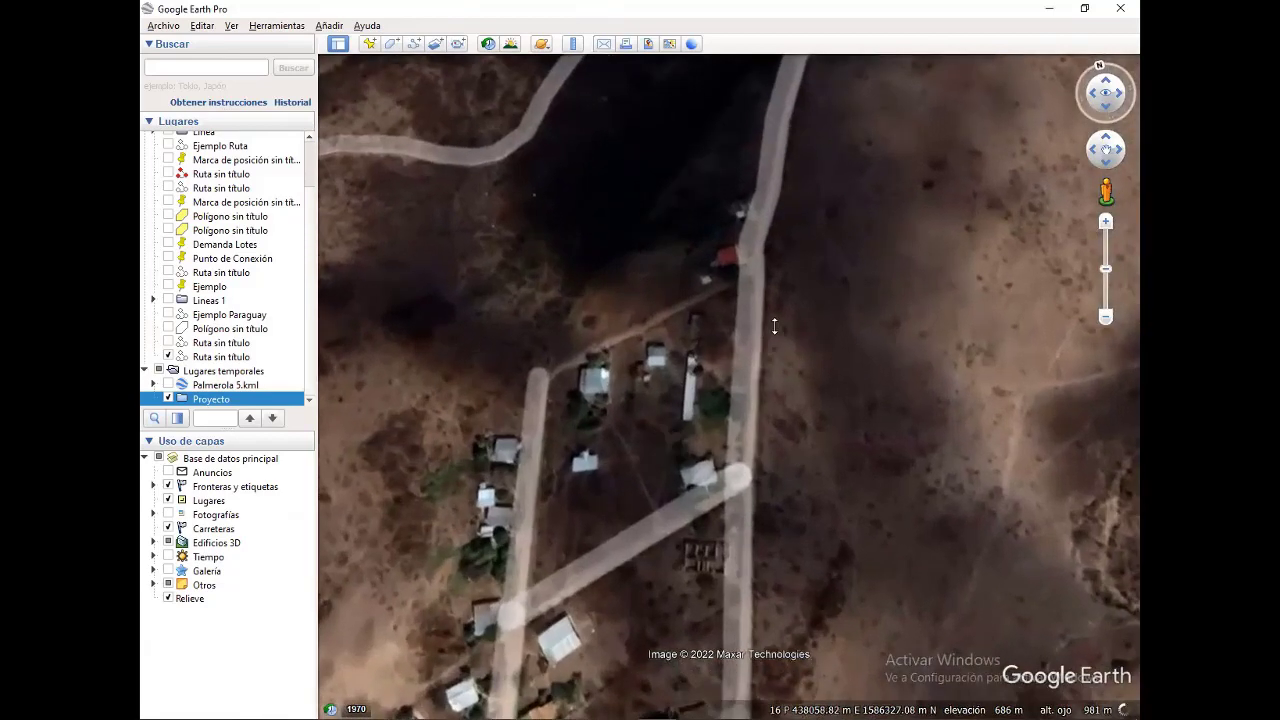
mouse_move(774, 326)
mouse_down()
mouse_move(769, 349)
mouse_move(729, 323)
mouse_move(714, 346)
mouse_up()
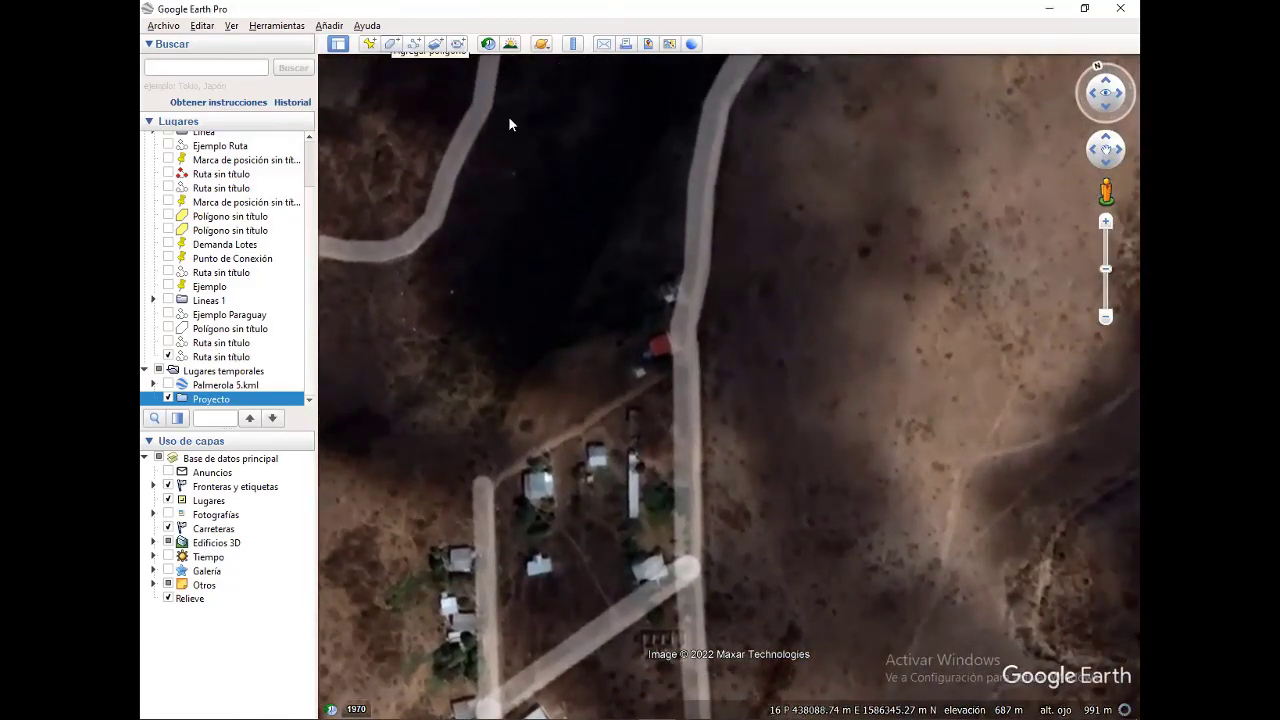
Outline the red-roofed house beside the eastern road as a polygon in Proyecto
click(391, 43)
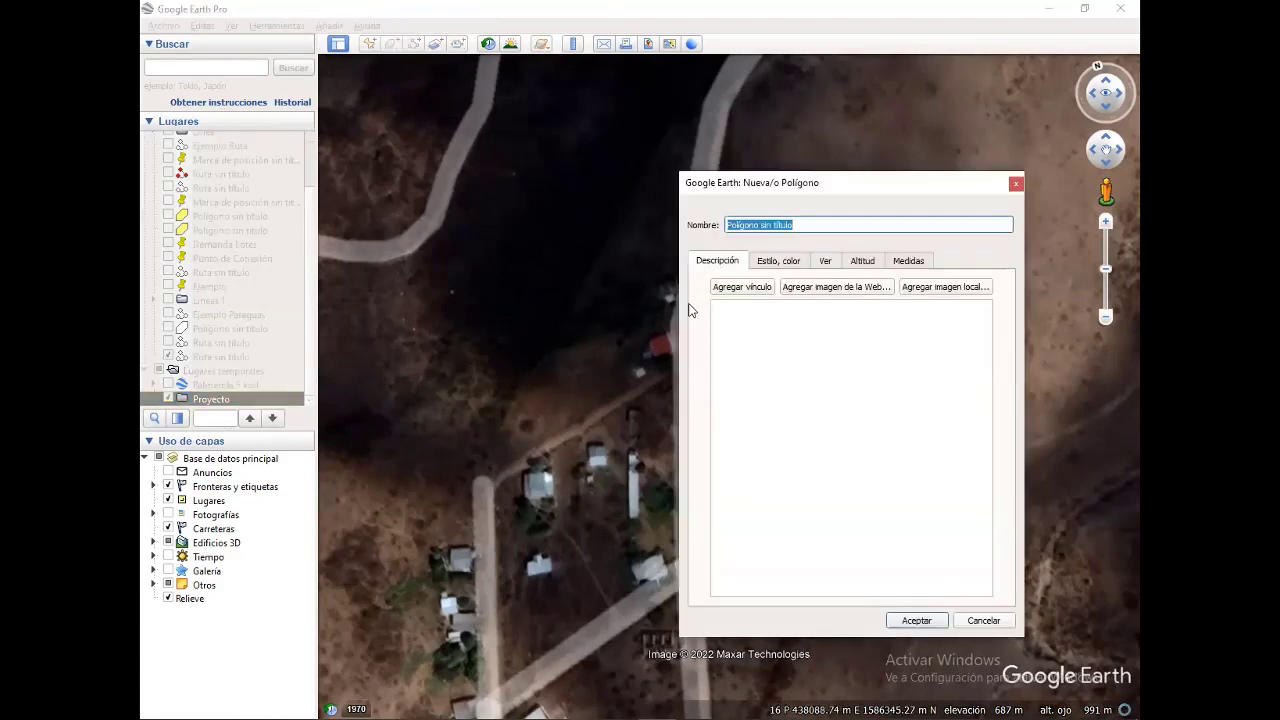
click(648, 343)
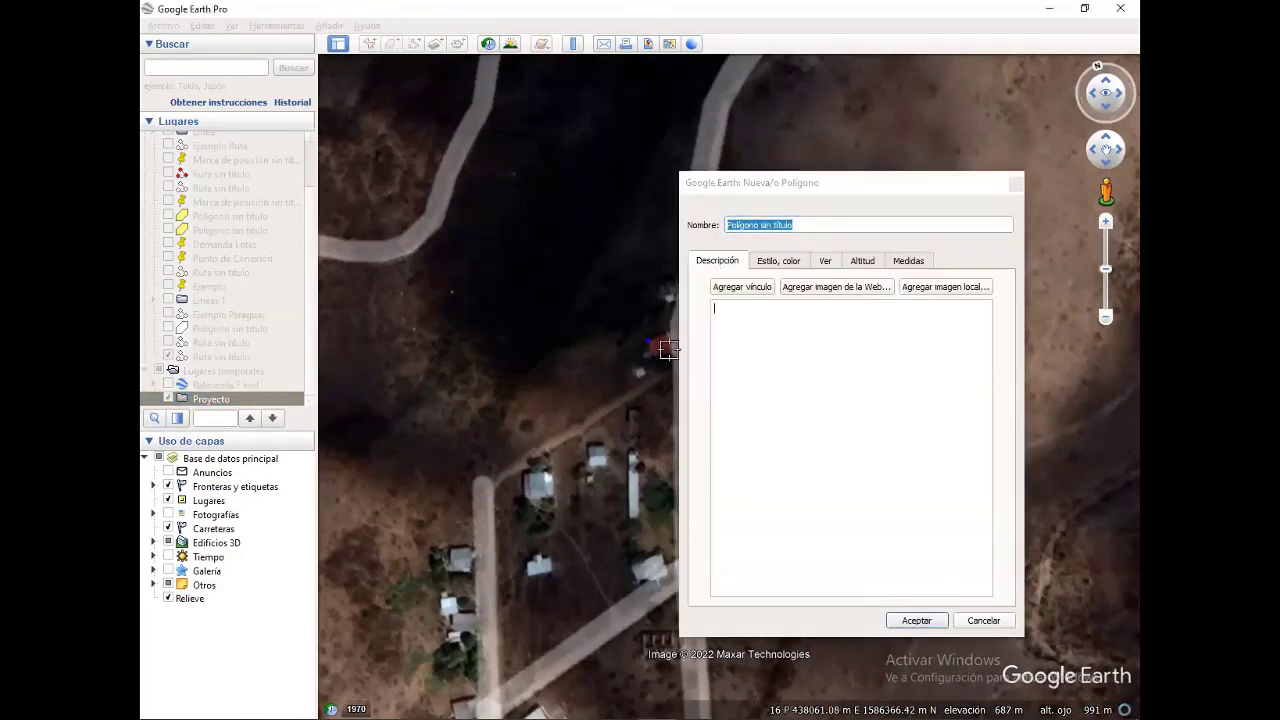
click(668, 352)
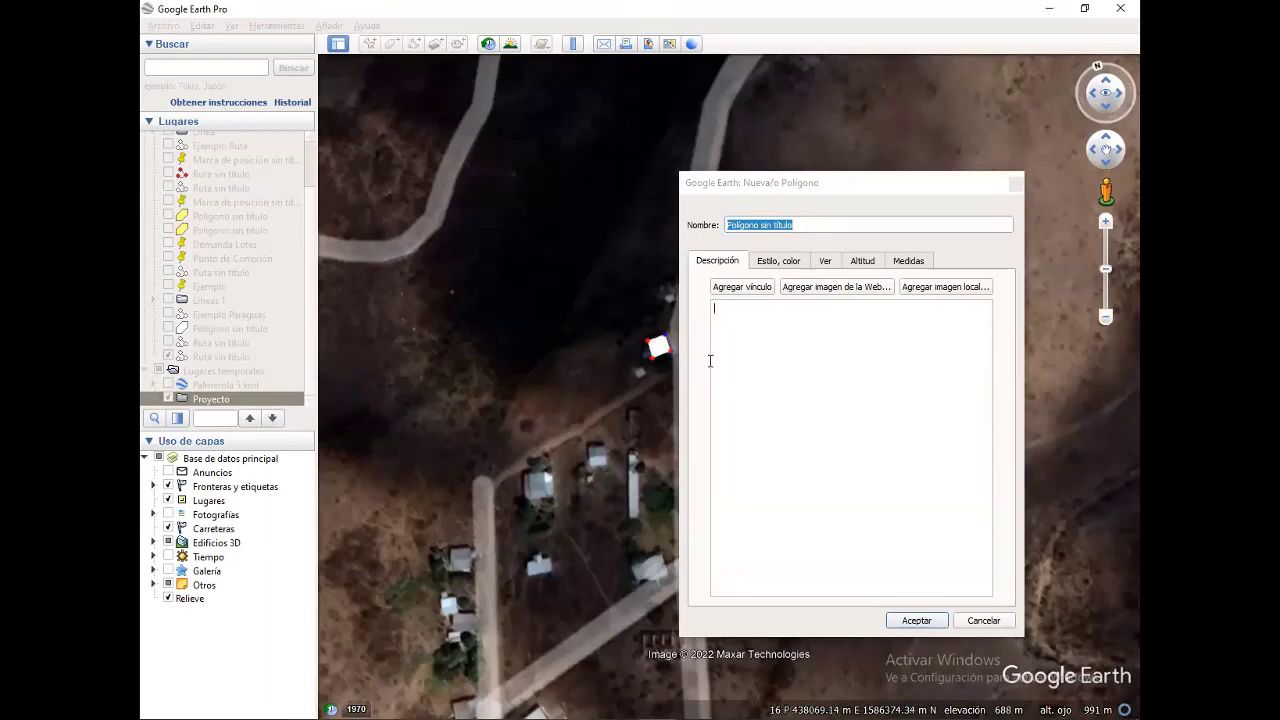
drag(809, 186, 916, 170)
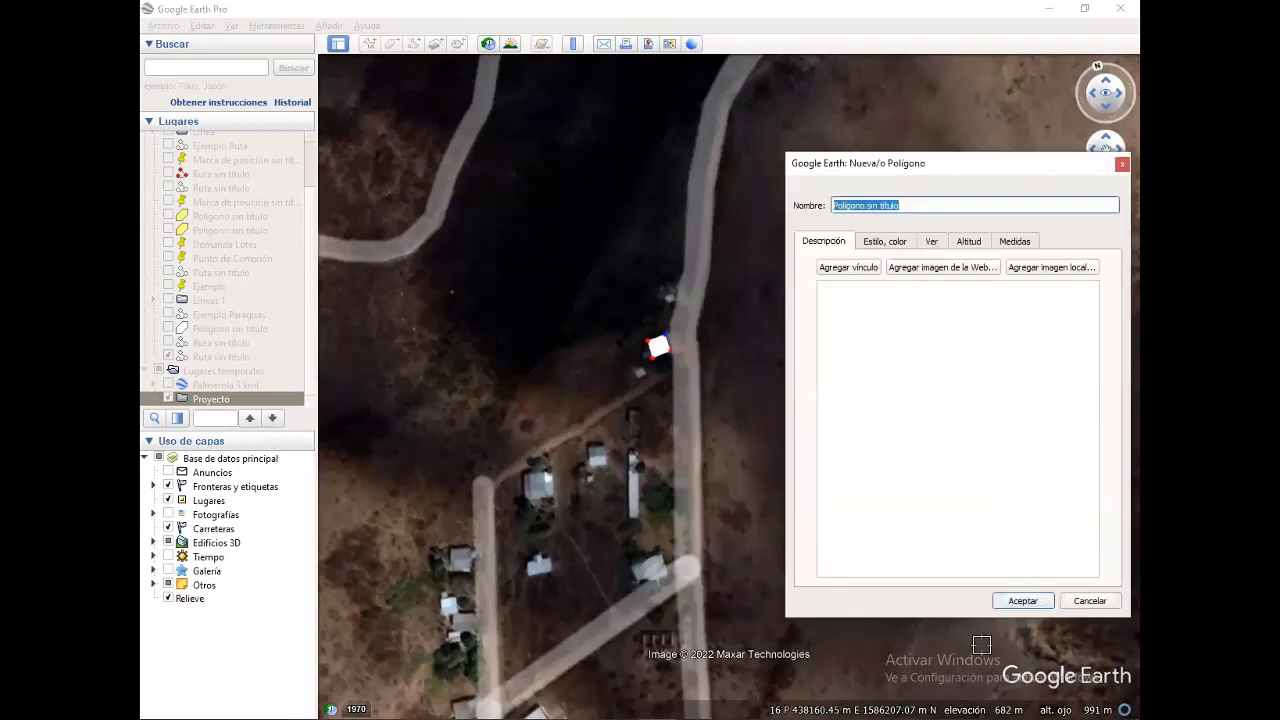
click(1023, 603)
Outline the next house as a square polygon and save it
key(ctrl+shift+g)
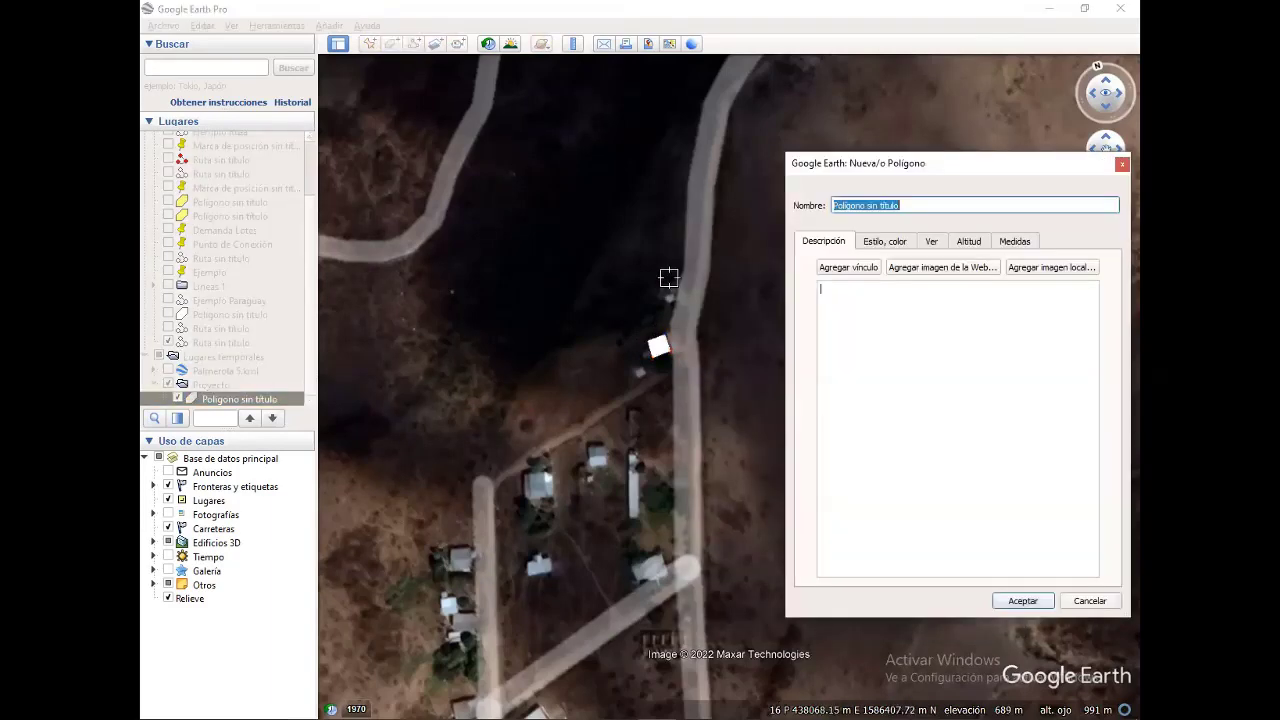
scroll(610, 450, up, 3)
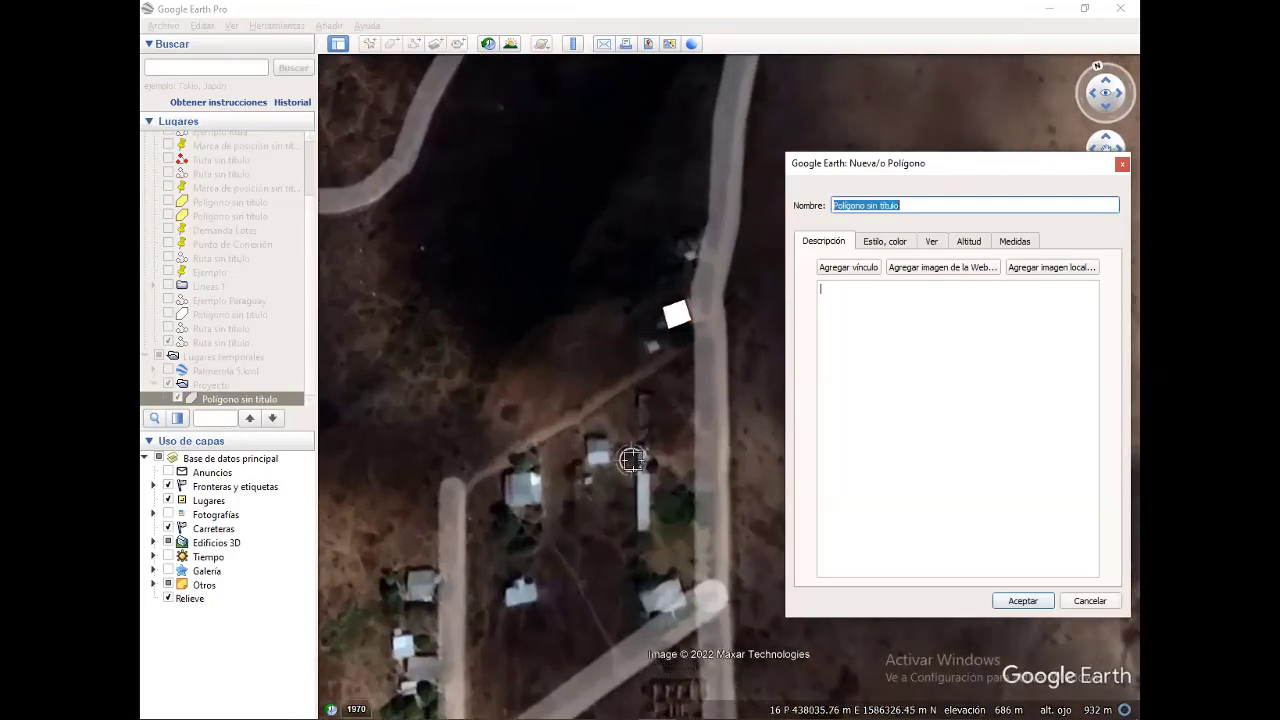
click(578, 419)
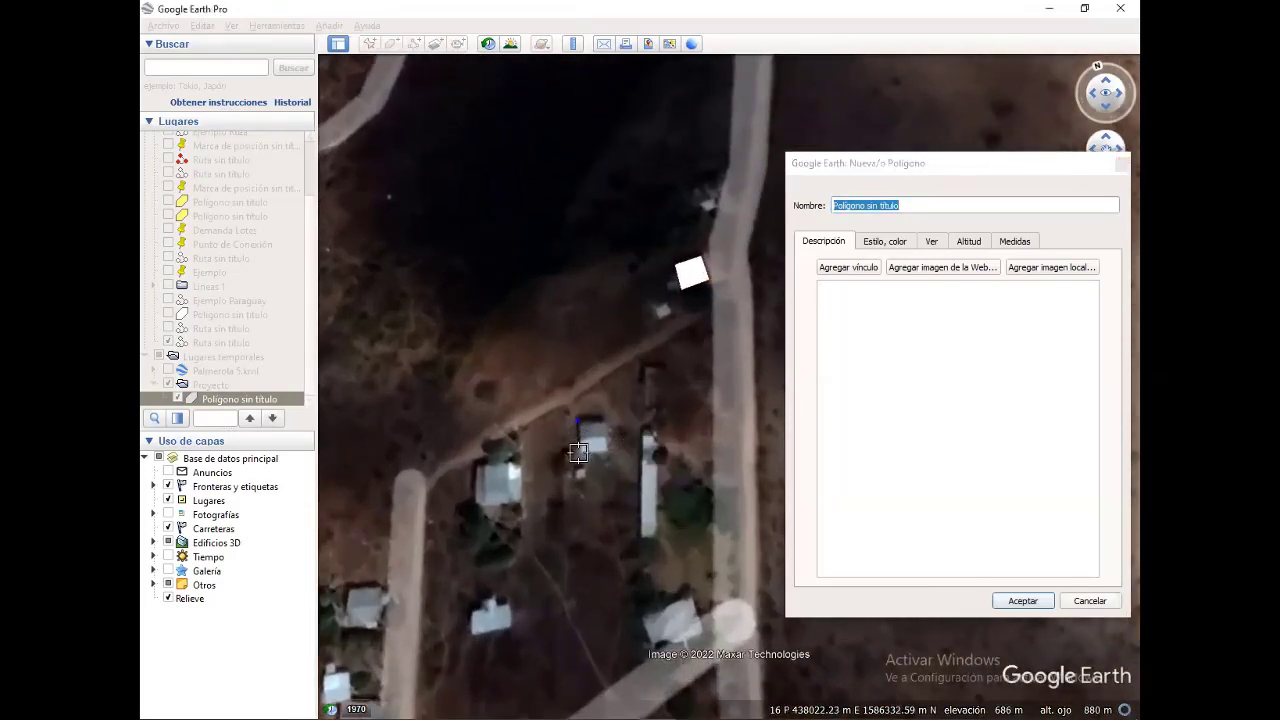
click(580, 453)
click(606, 455)
click(604, 419)
click(1022, 601)
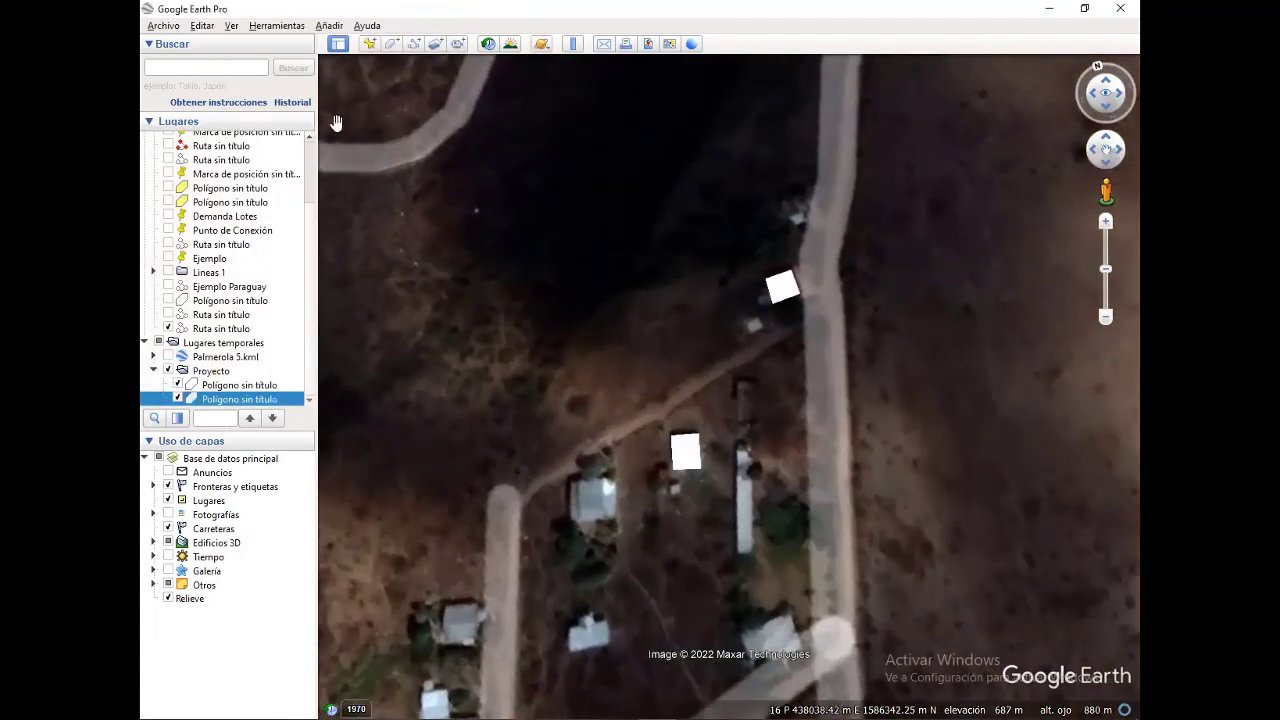
Outline a third house roof as a white polygon and save it
click(393, 43)
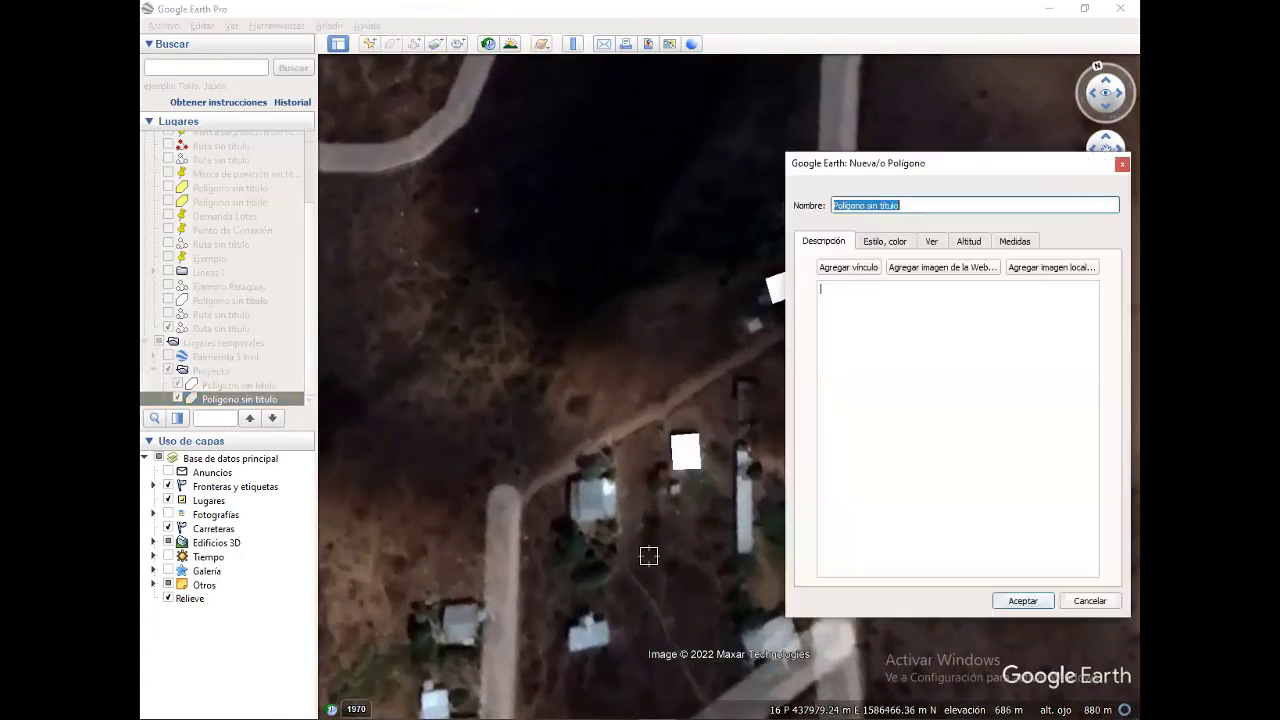
click(570, 482)
click(571, 520)
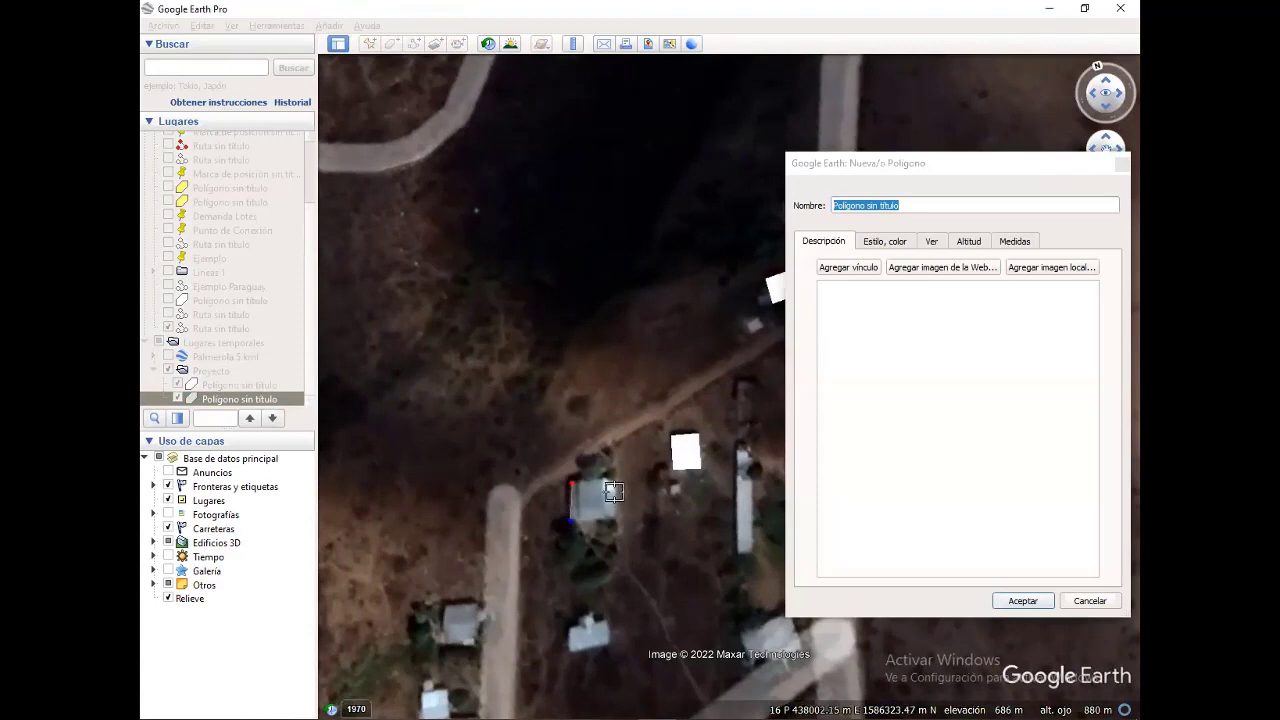
click(614, 517)
click(613, 480)
click(1001, 591)
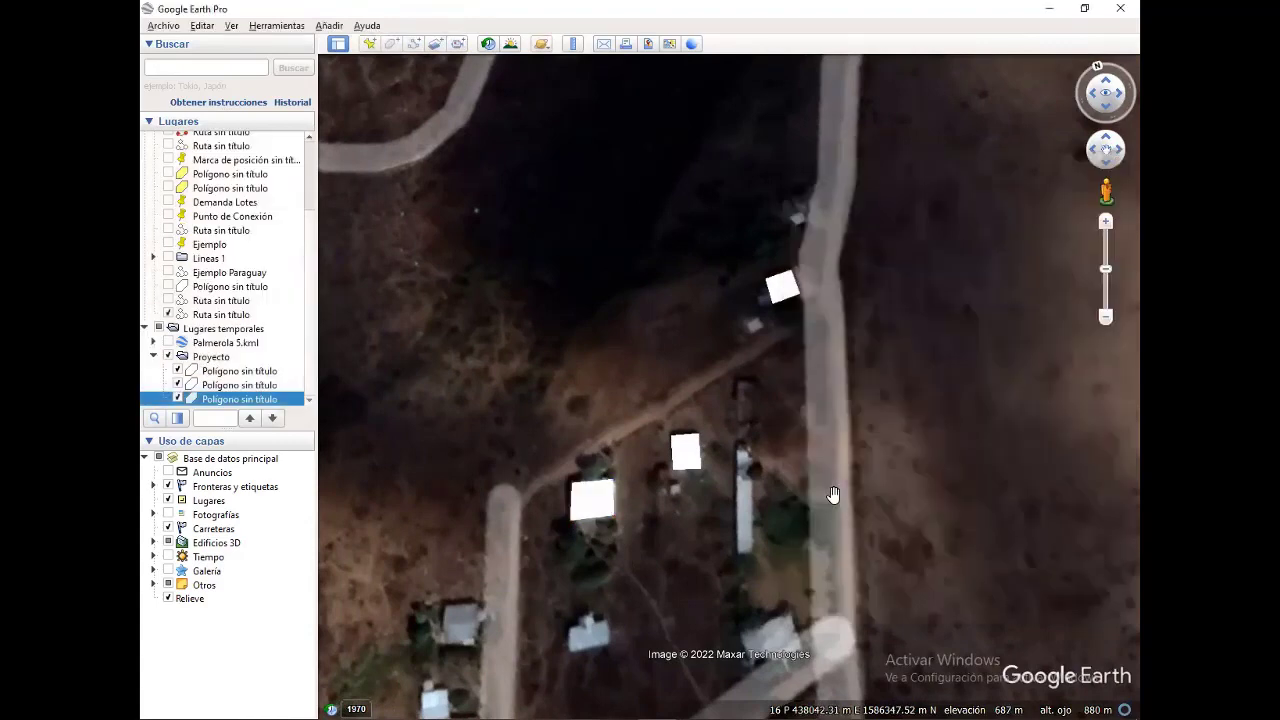
scroll(832, 491, down, 3)
drag(834, 491, 723, 529)
scroll(694, 505, down, 2)
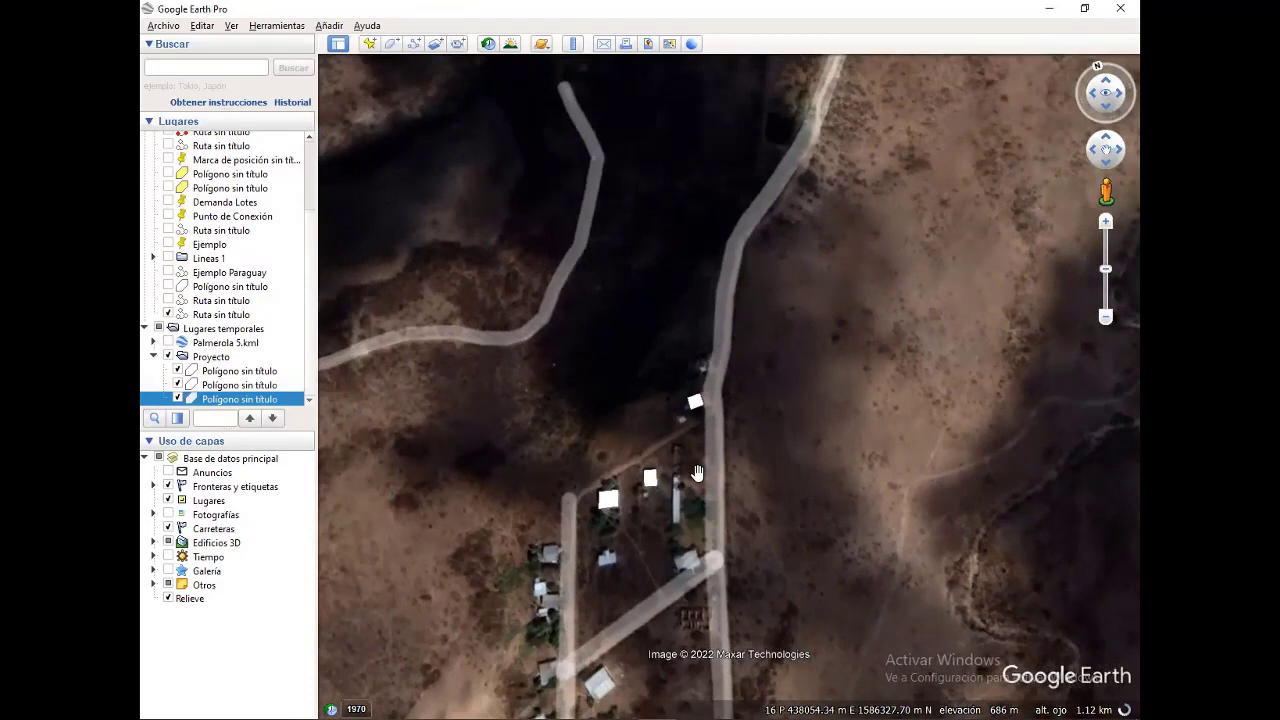
scroll(697, 473, up, 1)
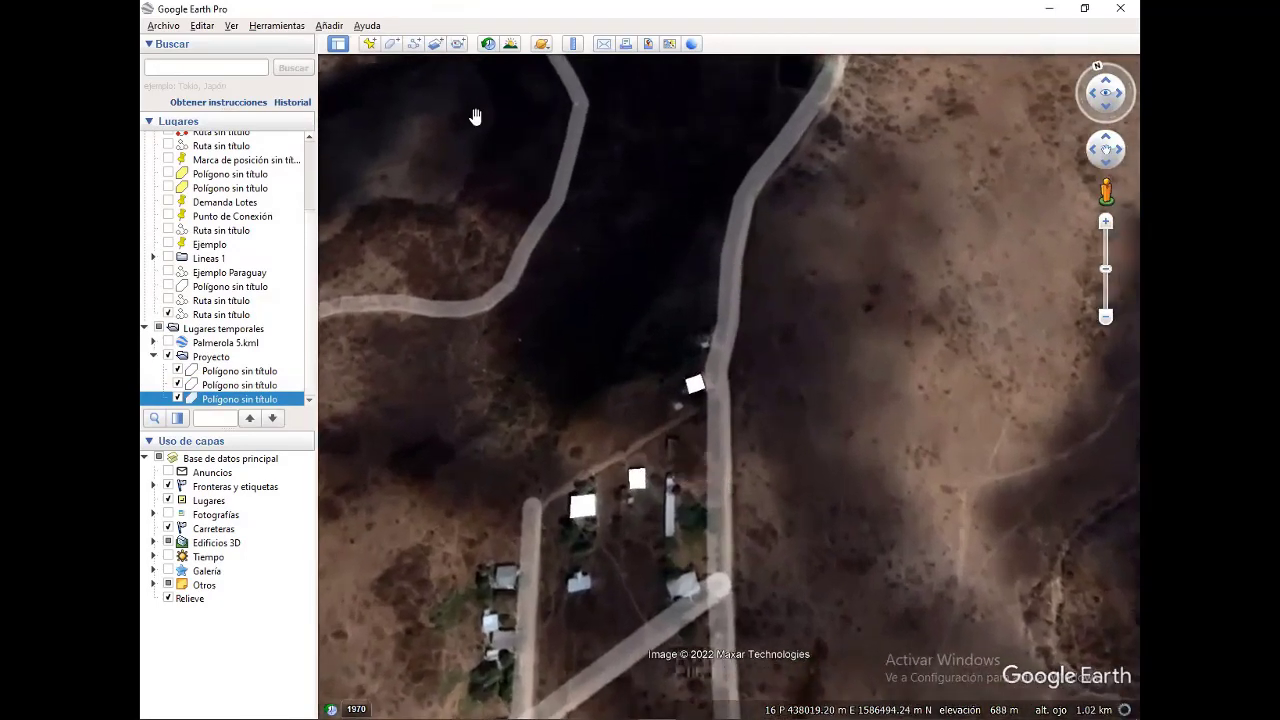
Trace a path down the eastern road into the cross street, save it, and hide Proyecto
key(ctrl+shift+t)
click(723, 318)
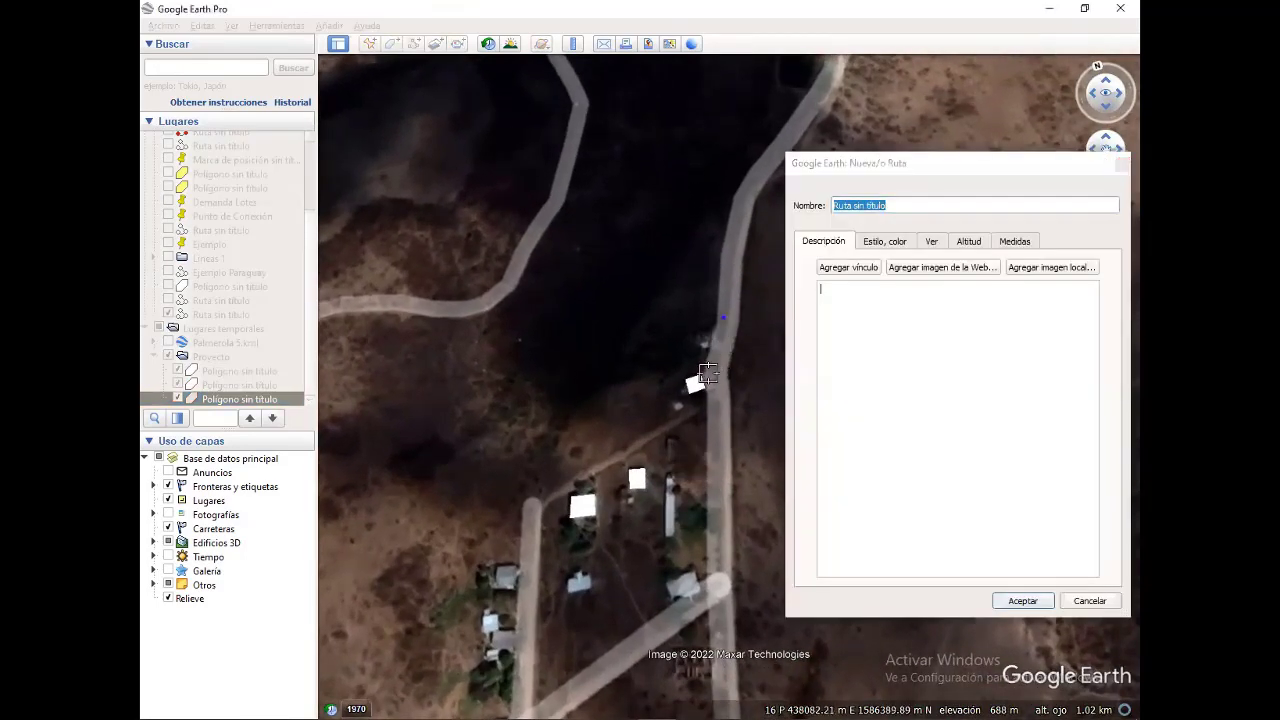
click(706, 378)
click(707, 420)
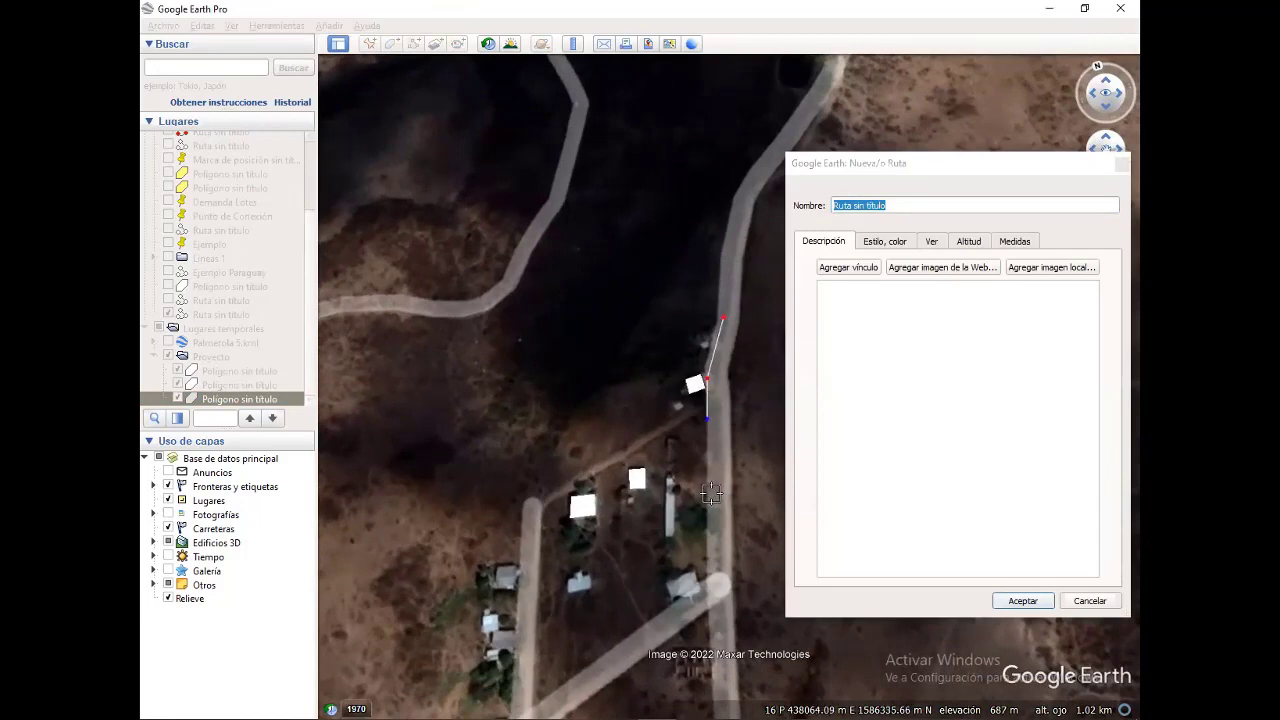
click(709, 464)
click(712, 520)
click(707, 584)
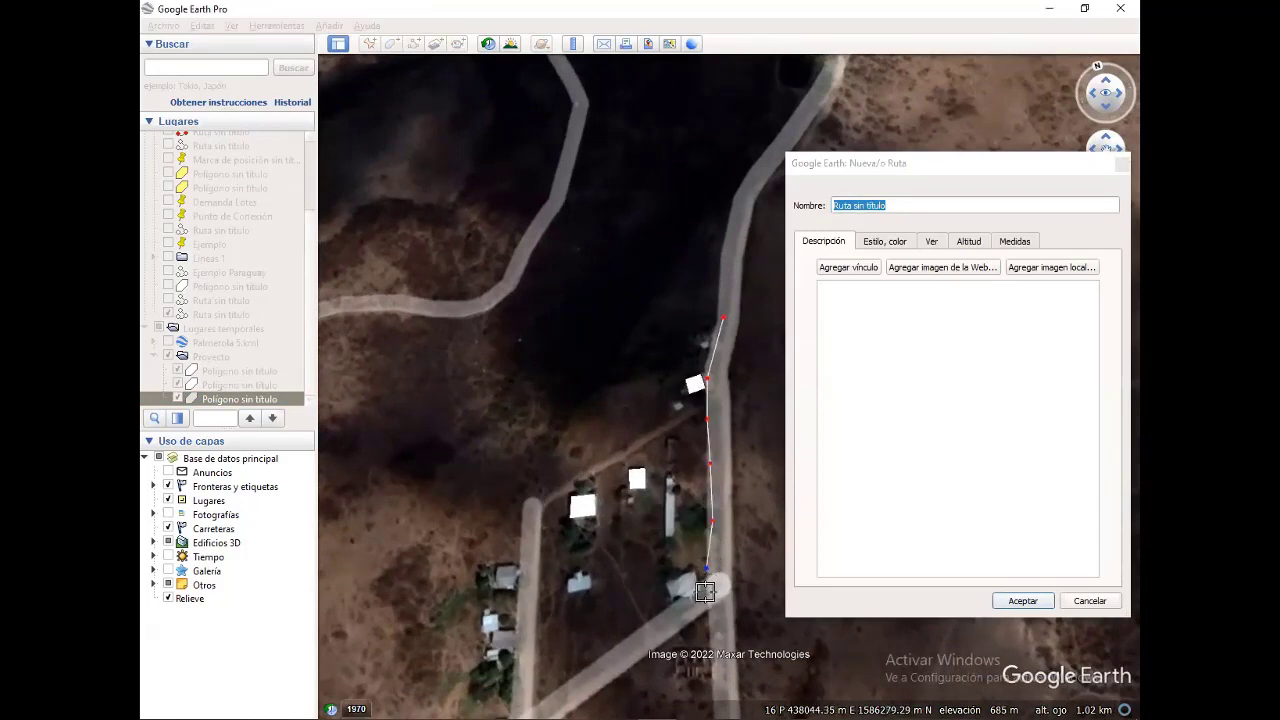
click(680, 618)
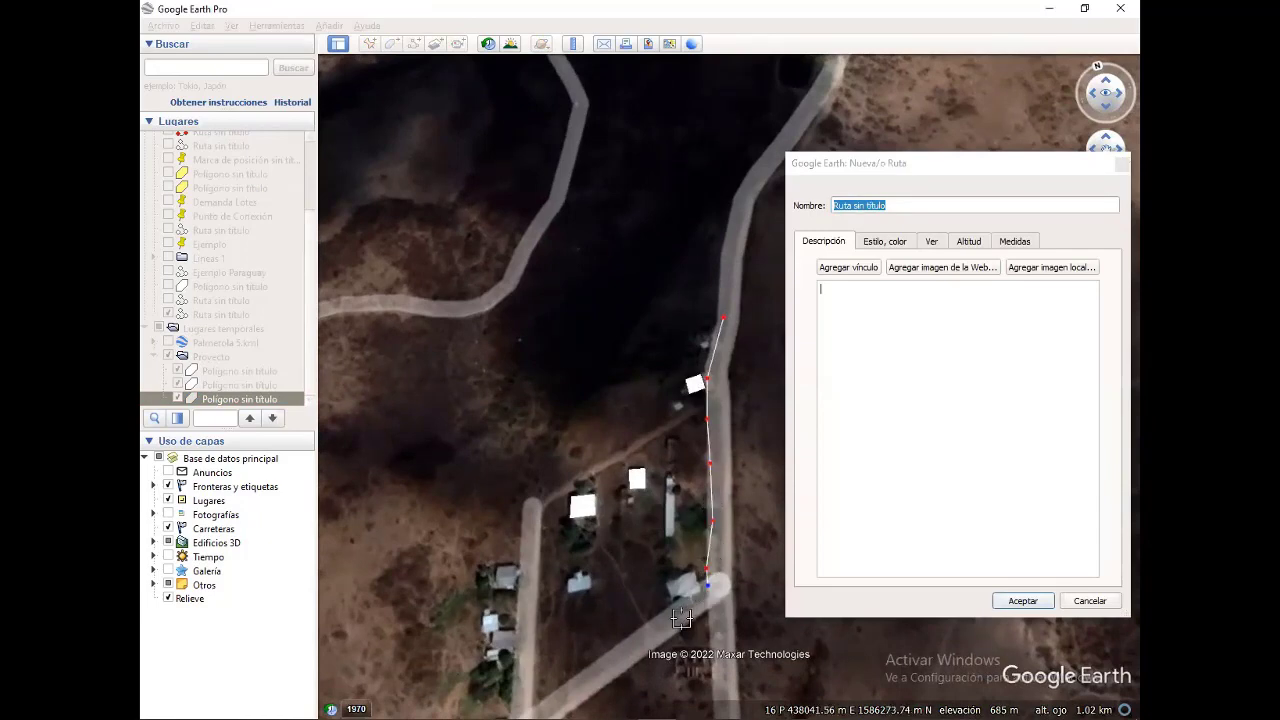
click(567, 692)
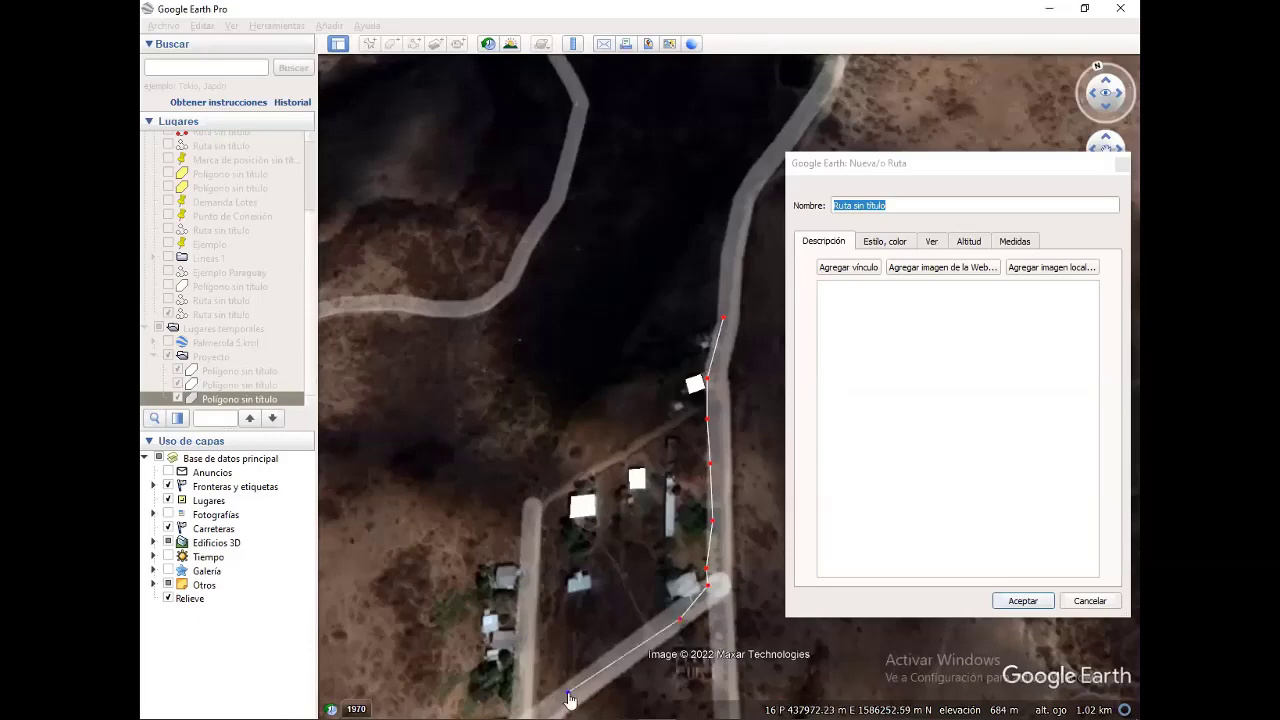
click(1023, 601)
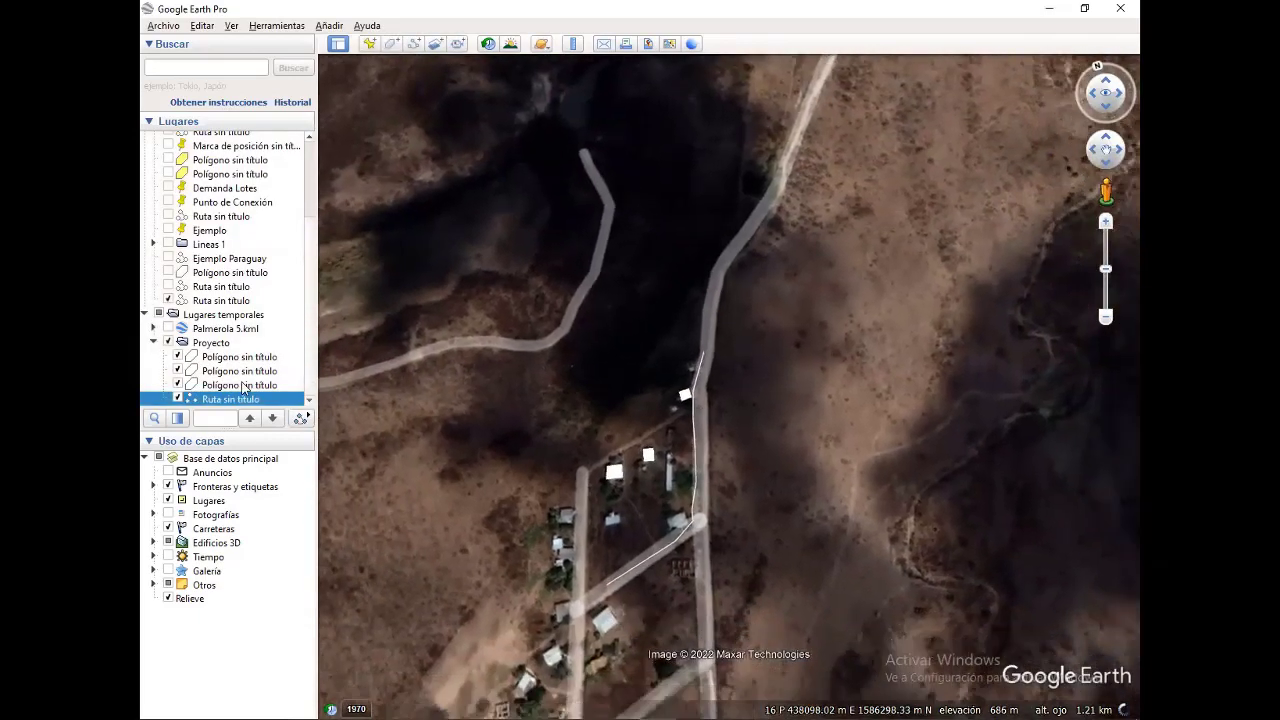
click(172, 343)
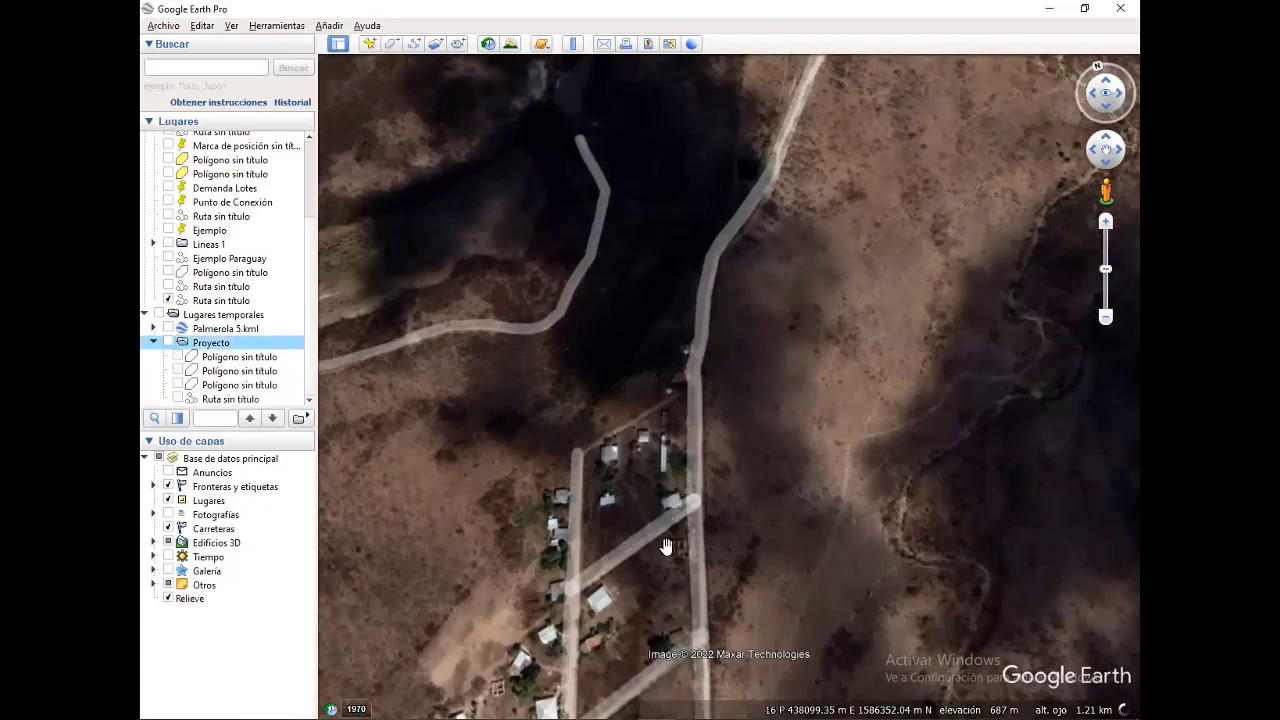
Show Palmerola 5.kml, untick its six untitled placemarks, and zoom in on the lots
double_click(225, 328)
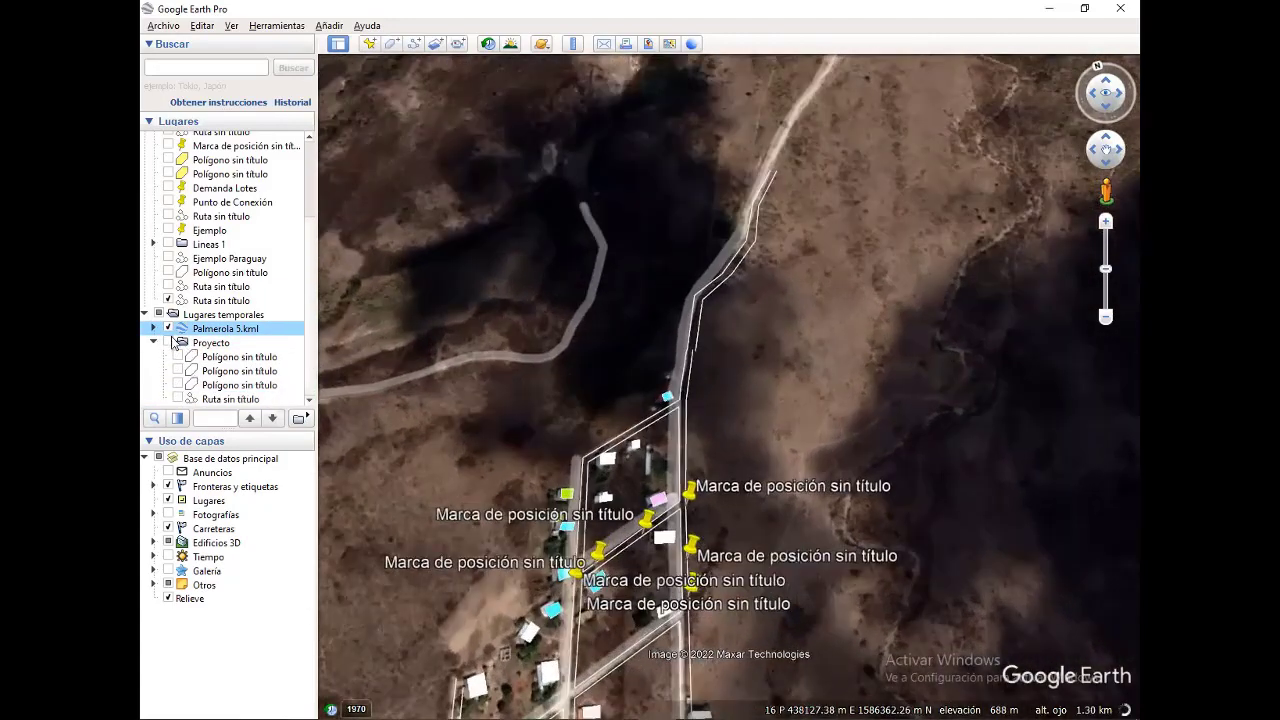
scroll(231, 375, down, 6)
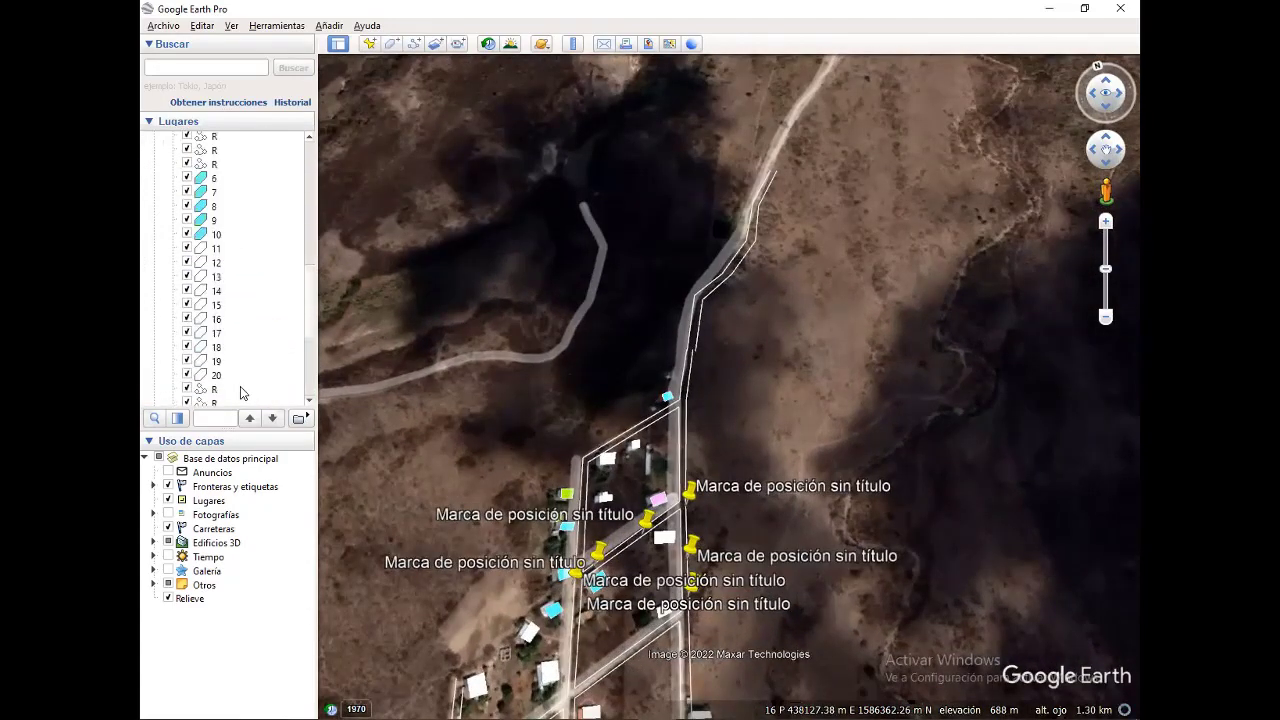
scroll(197, 367, down, 2)
click(186, 357)
click(186, 371)
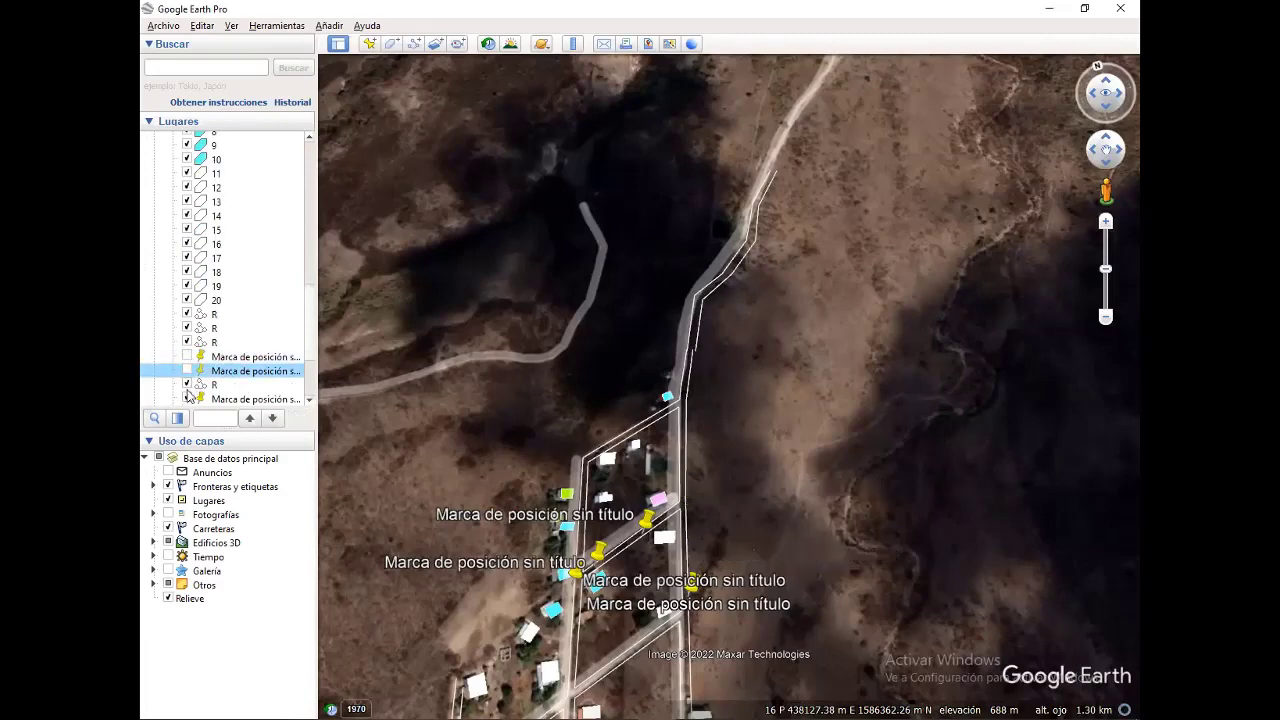
click(187, 399)
scroll(190, 330, down, 3)
scroll(192, 305, down, 1)
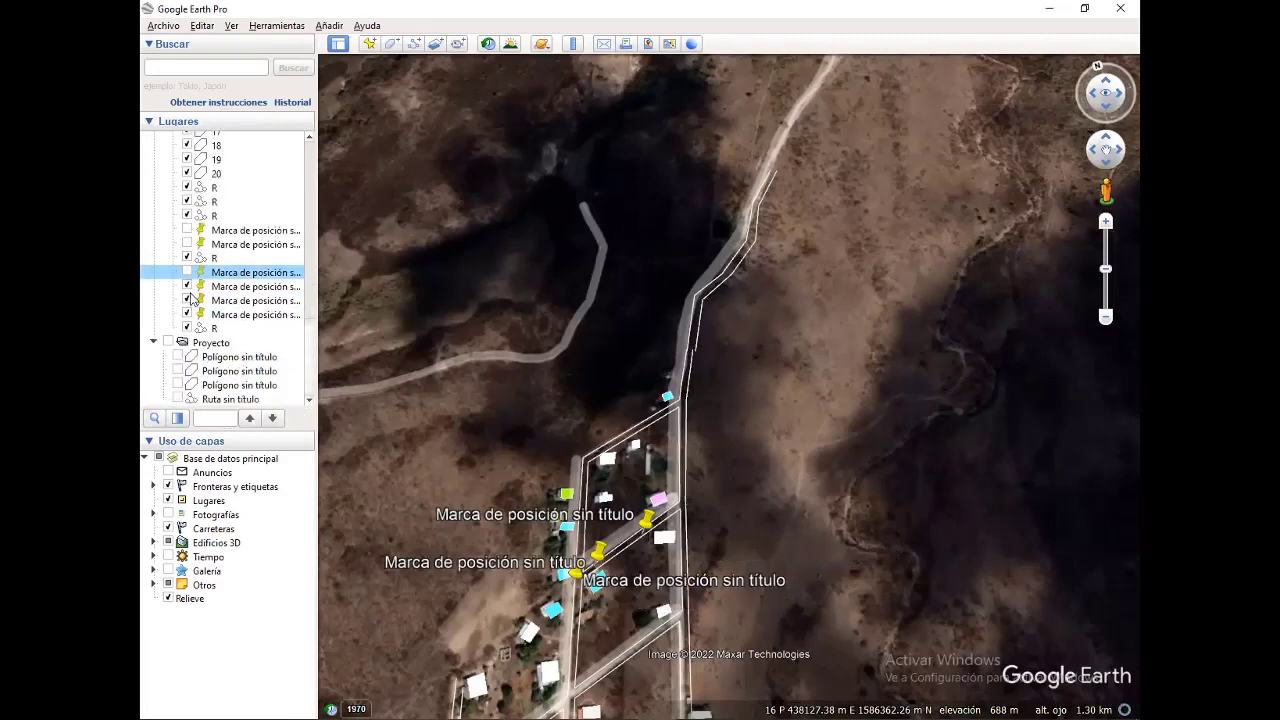
click(186, 286)
click(186, 300)
click(186, 314)
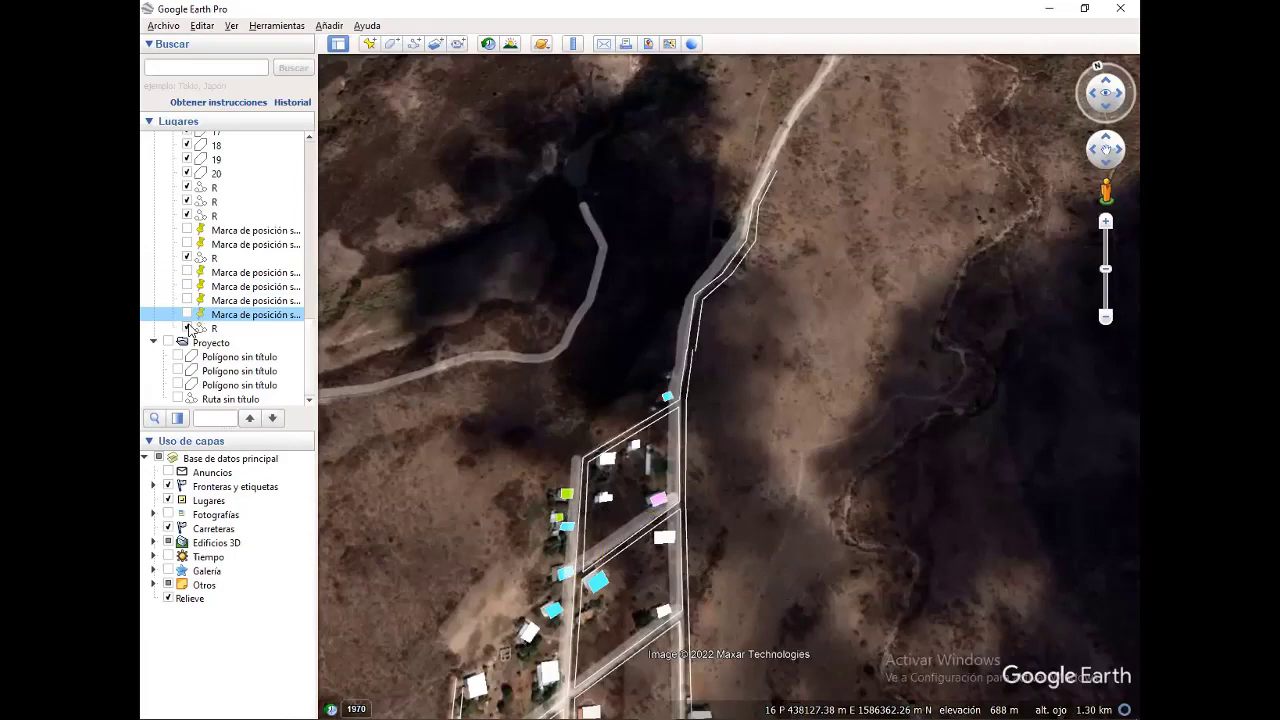
double_click(760, 522)
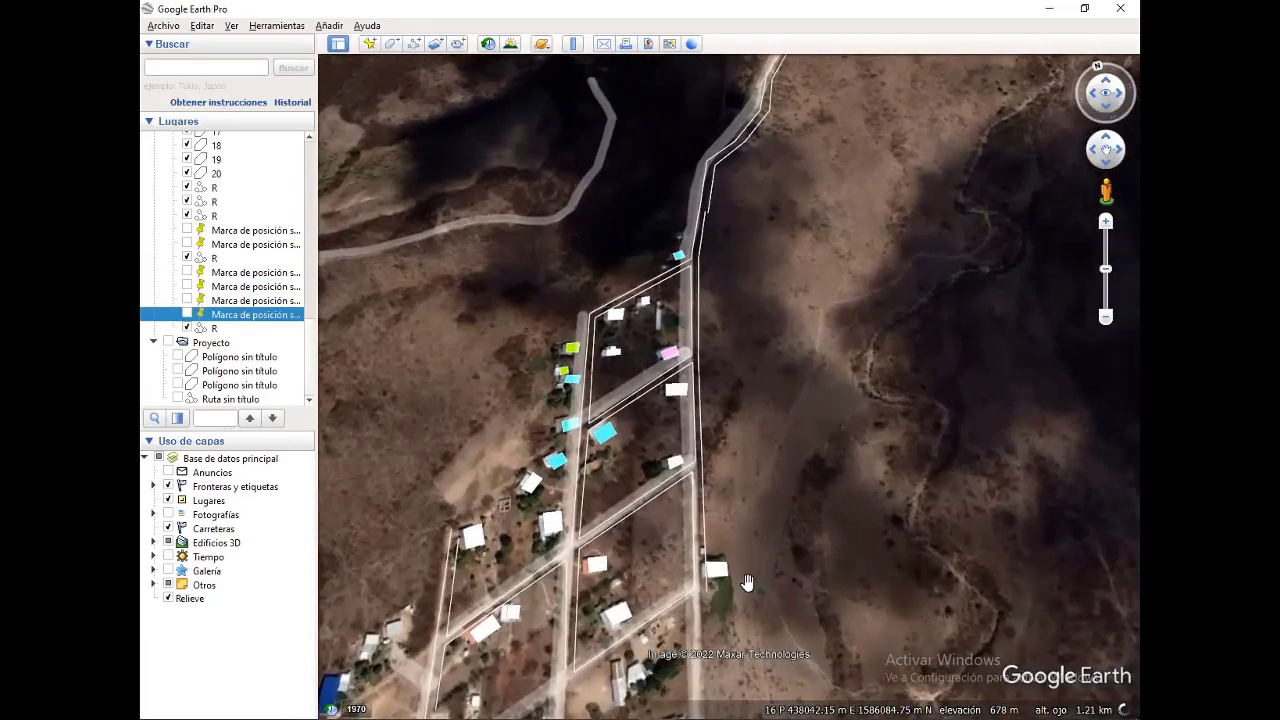
scroll(752, 555, down, 2)
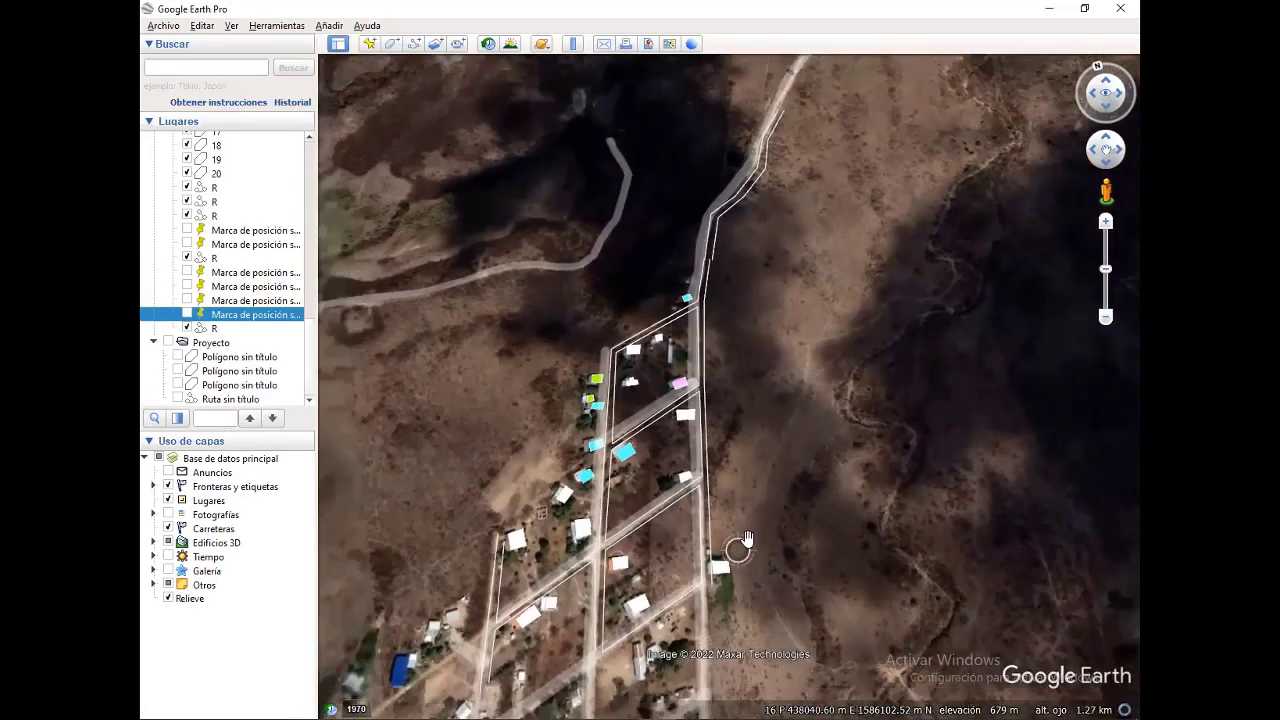
scroll(758, 527, up, 3)
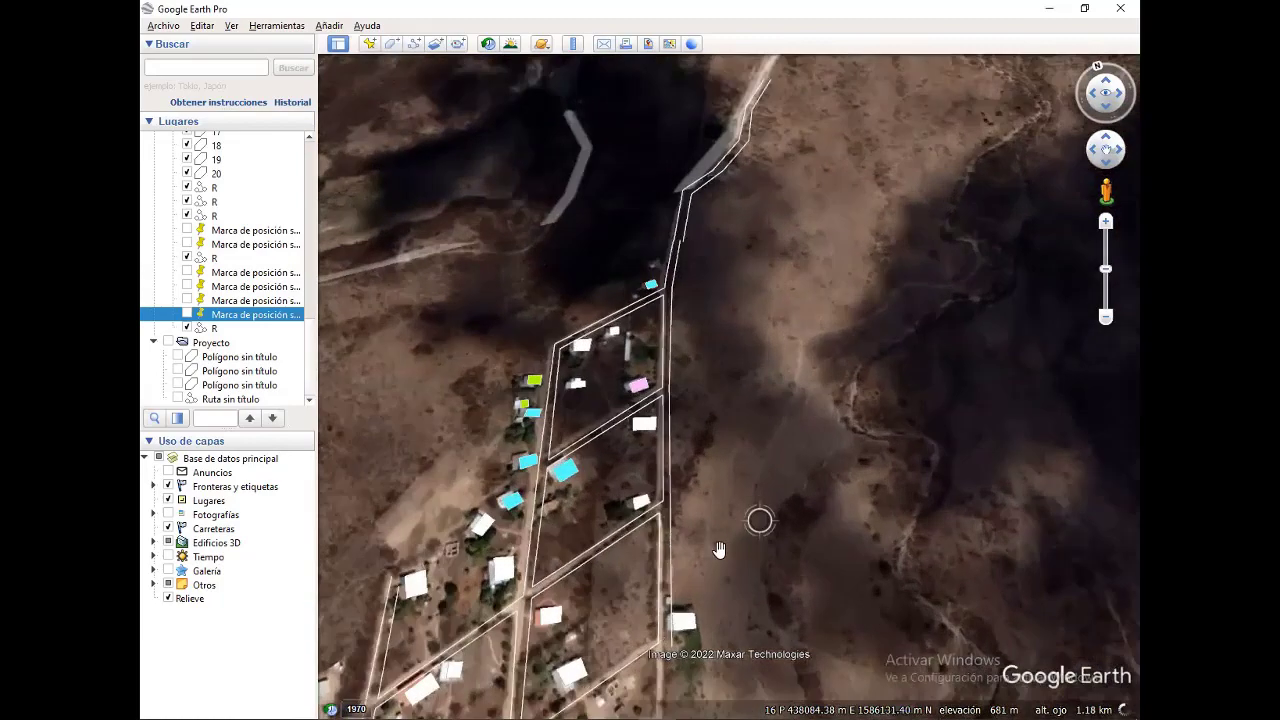
scroll(736, 490, up, 1)
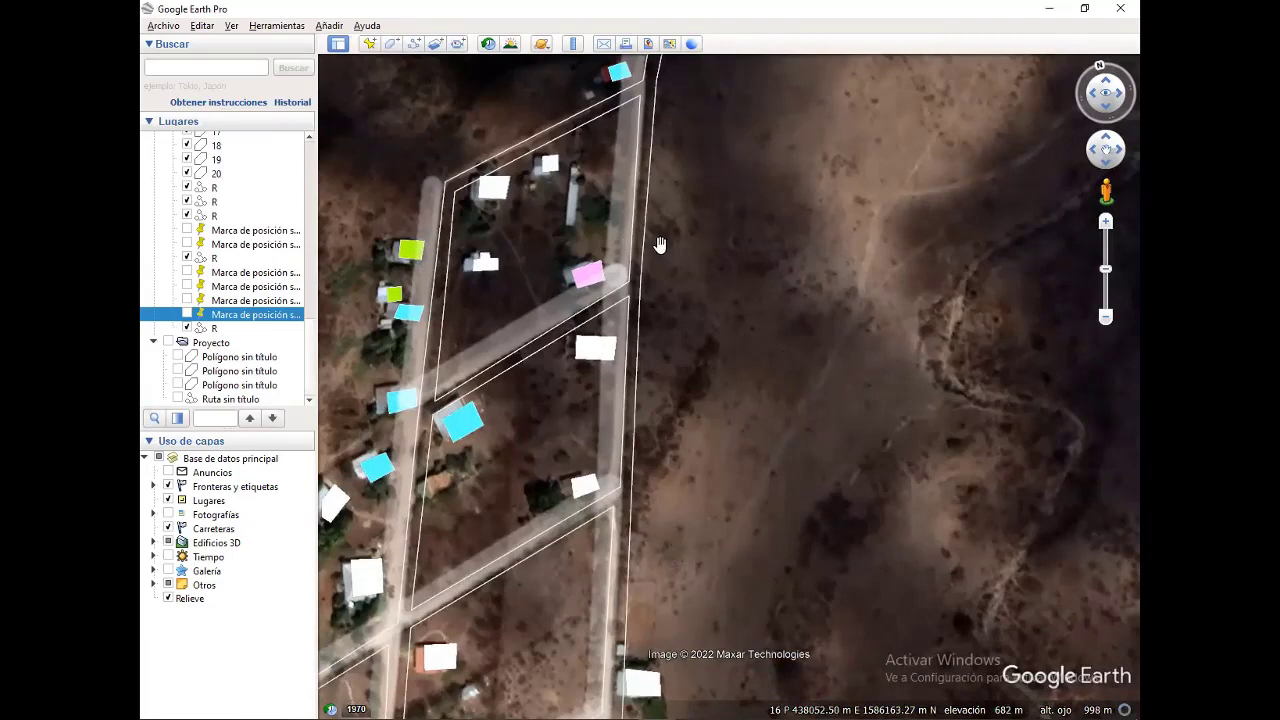
scroll(698, 462, down, 1)
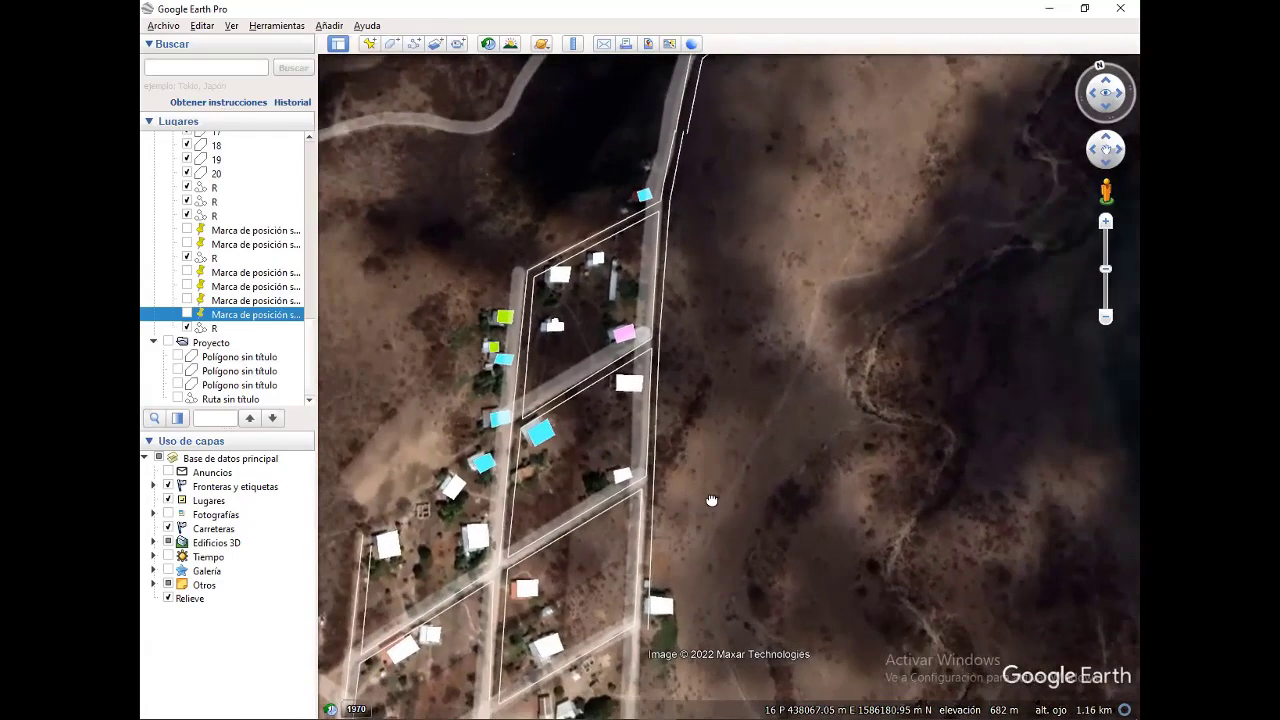
scroll(714, 498, down, 1)
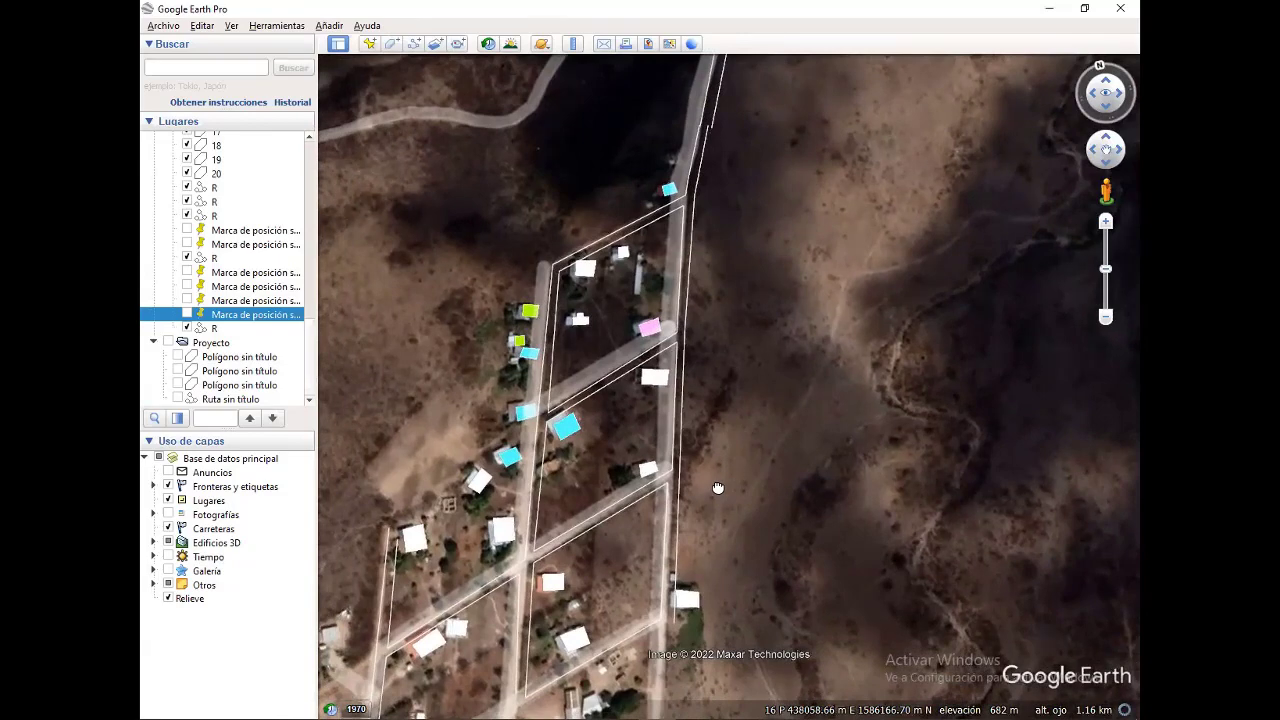
scroll(750, 488, up, 1)
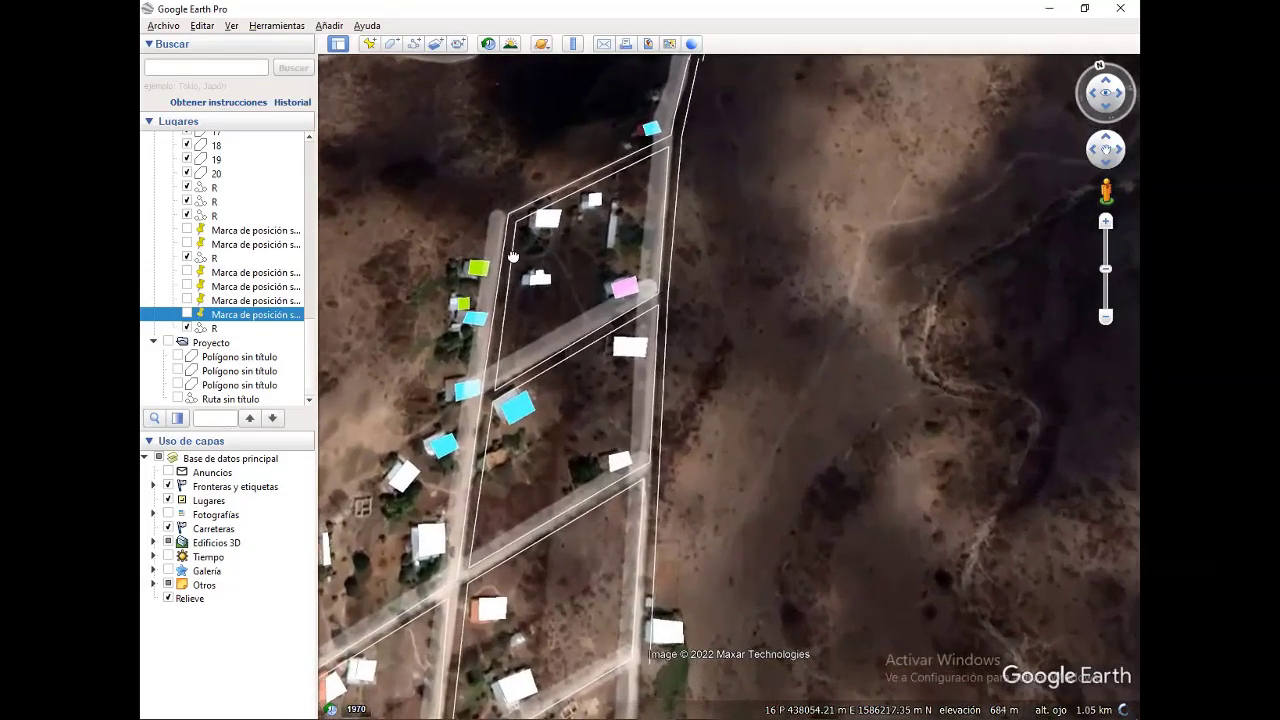
drag(402, 584, 436, 576)
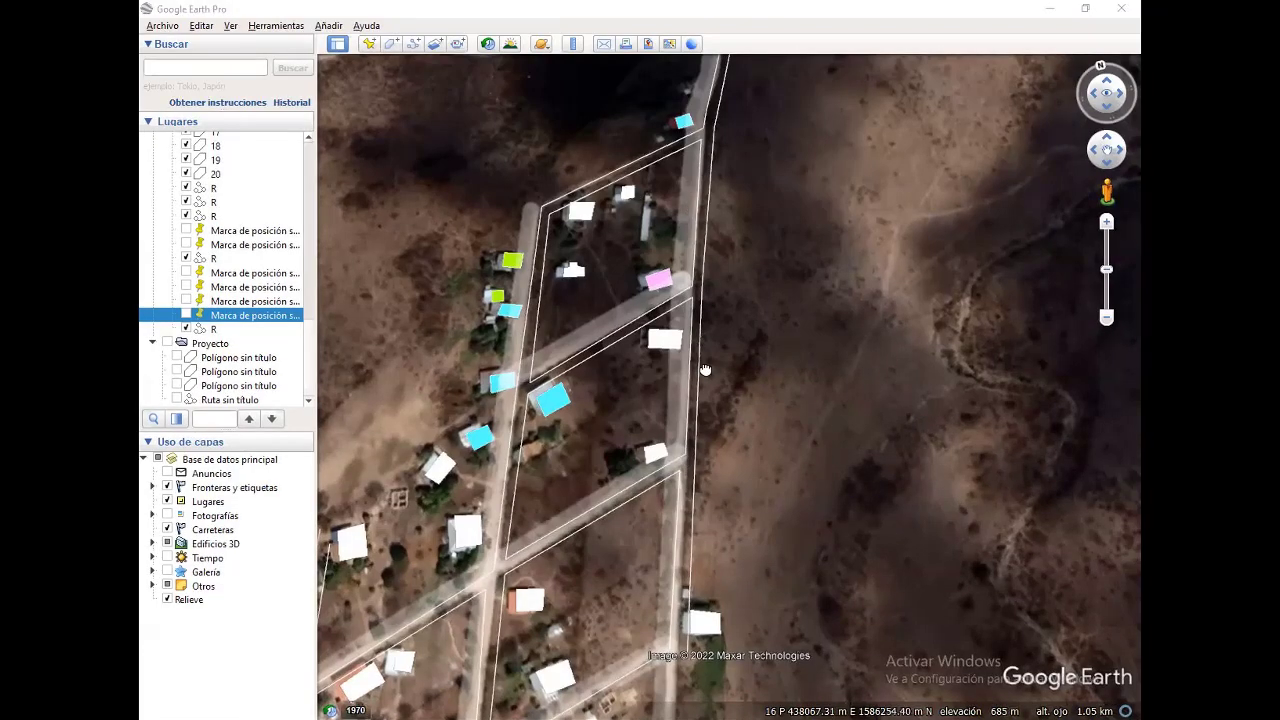
drag(730, 290, 707, 357)
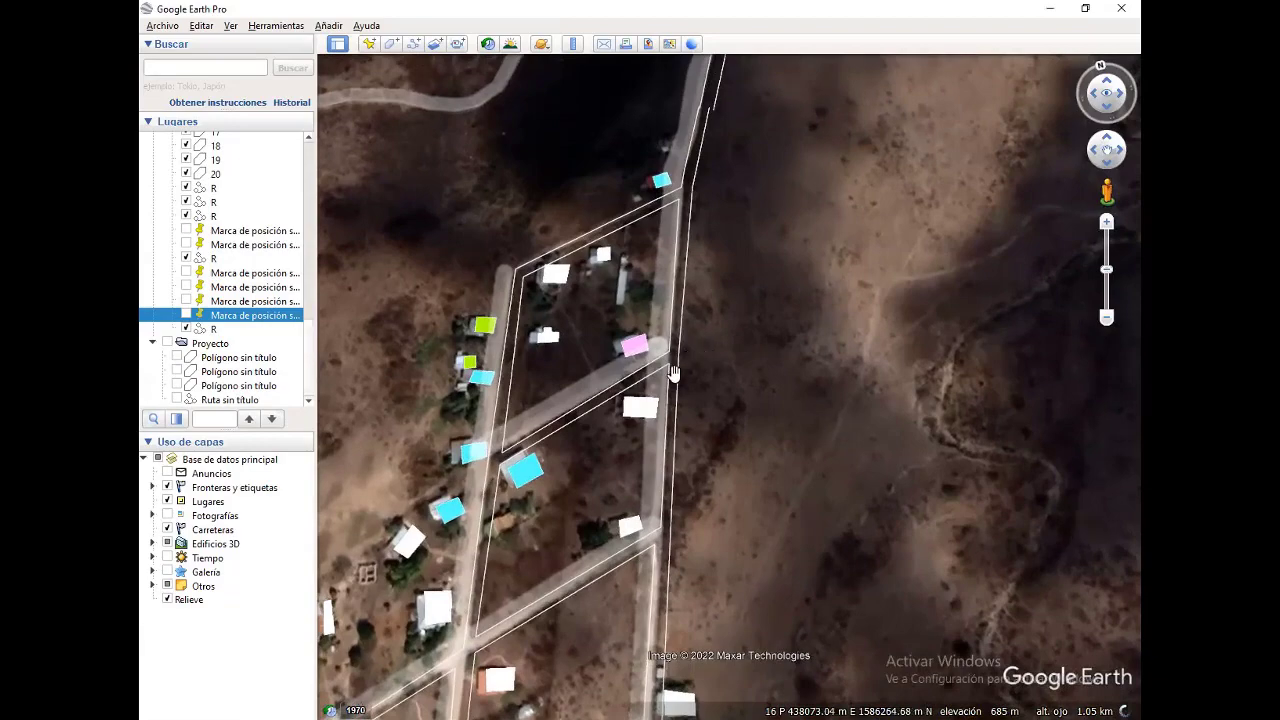
drag(691, 543, 763, 310)
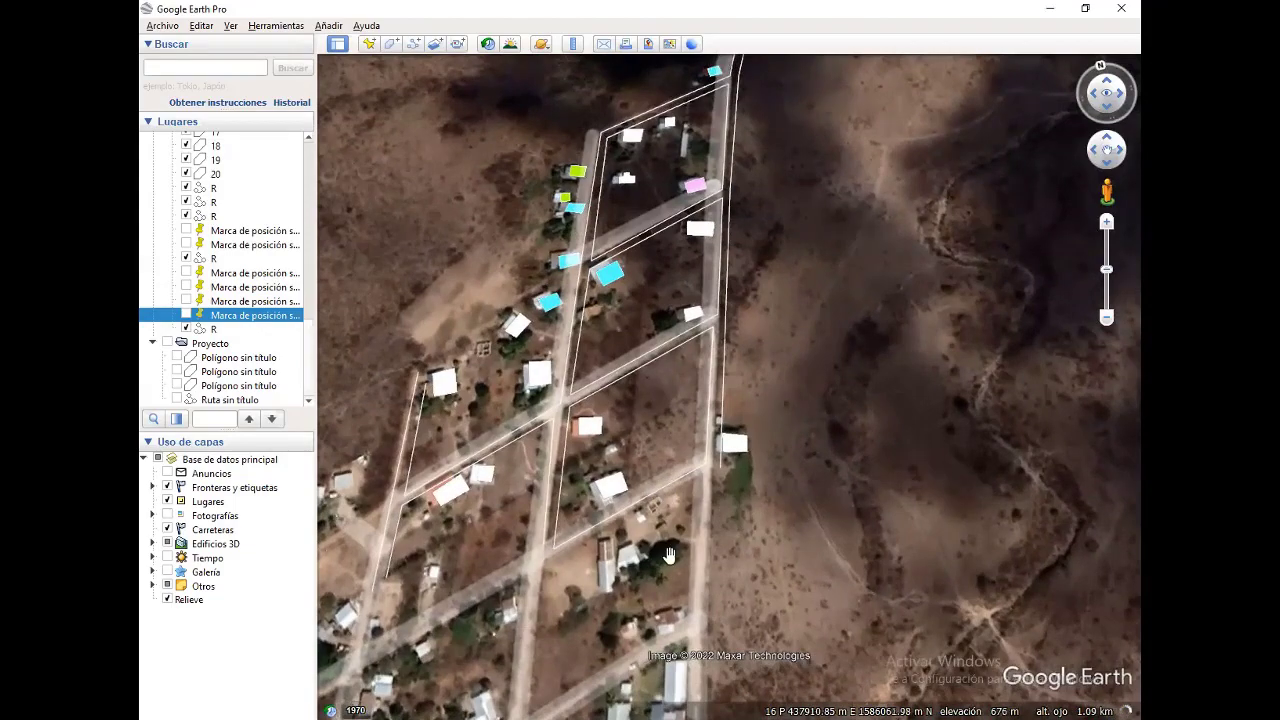
key(Down)
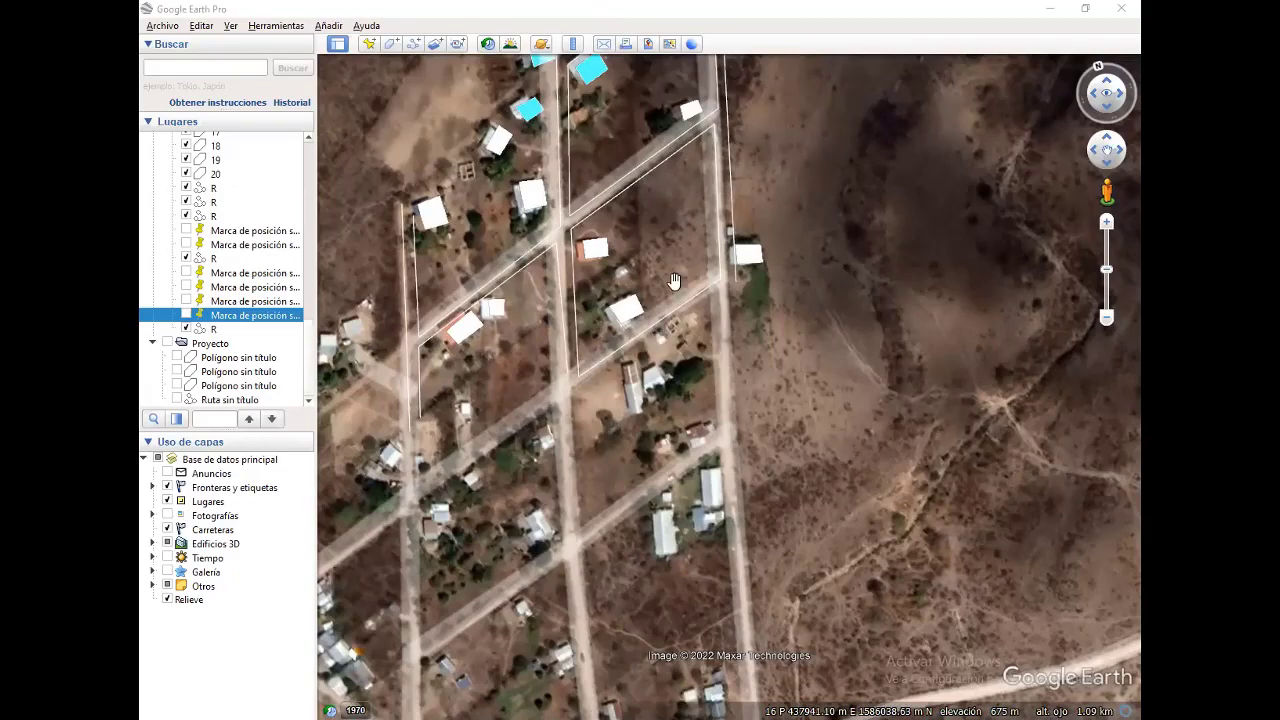
scroll(676, 280, up, 2)
scroll(688, 275, down, 2)
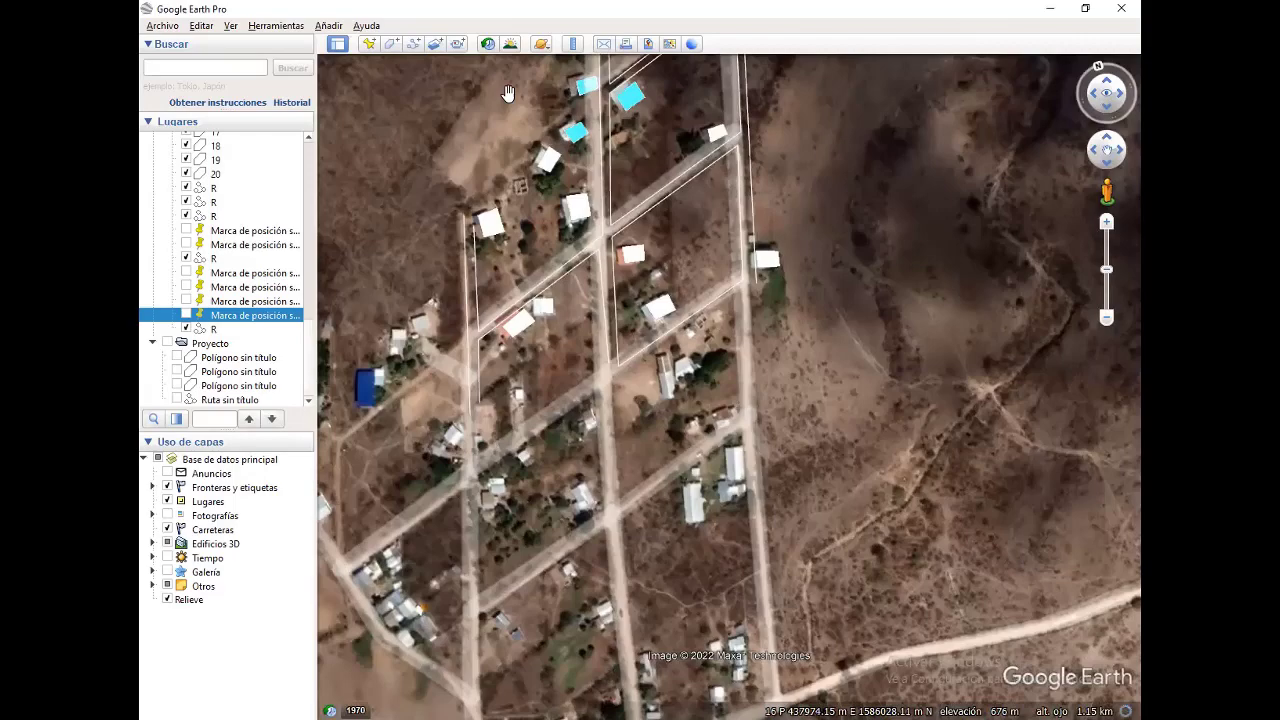
Outline the white-roofed building as a new polygon and save it
click(391, 43)
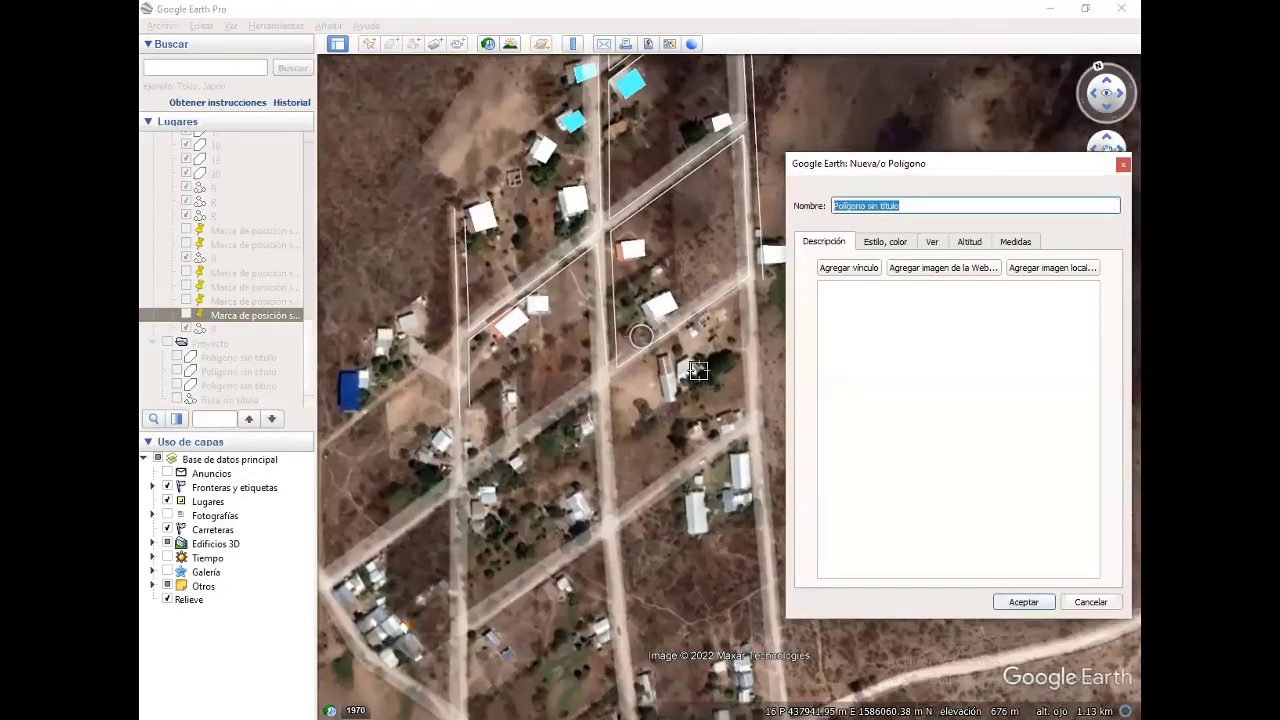
scroll(698, 371, up, 2)
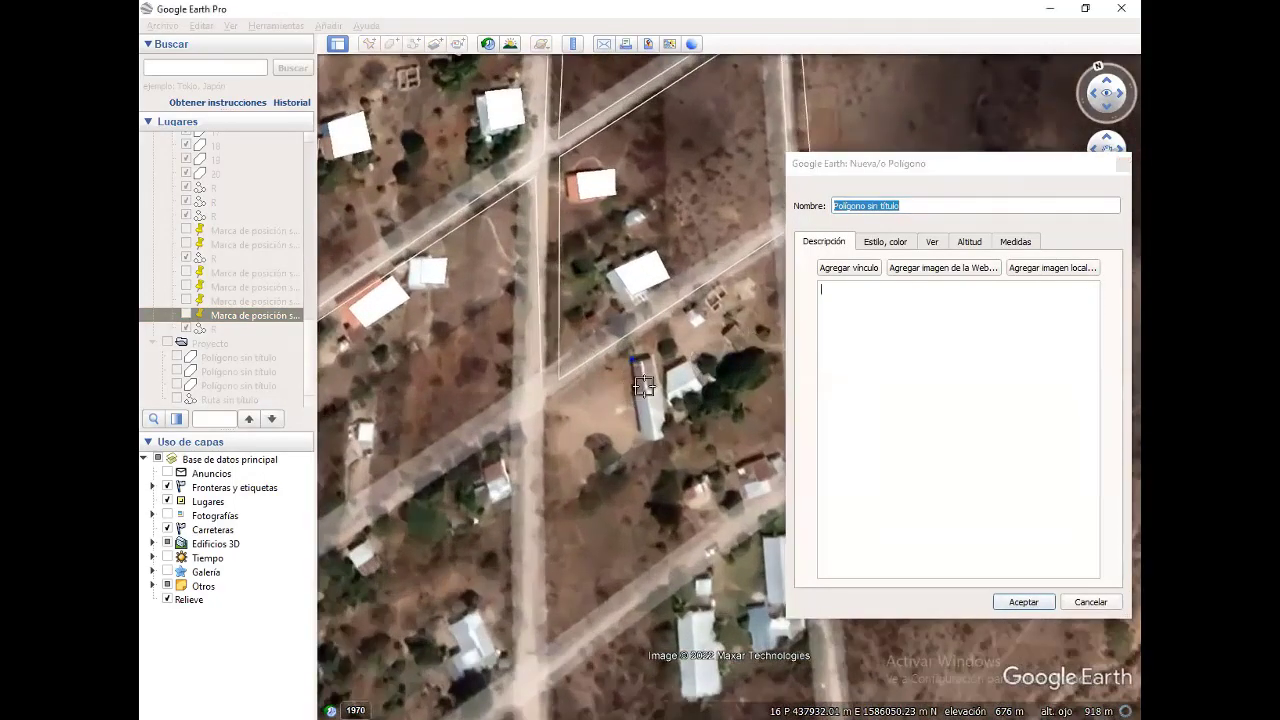
click(633, 394)
click(658, 386)
click(652, 355)
click(1024, 603)
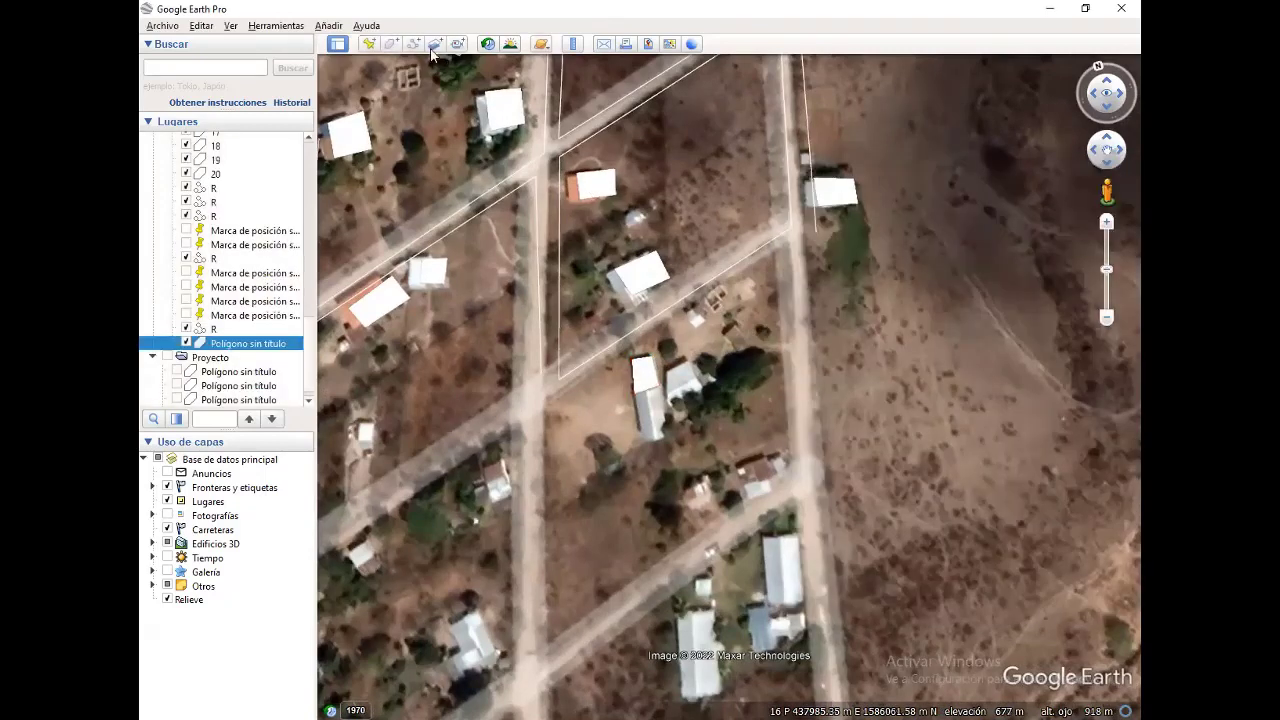
Outline the neighbouring house with a four-corner polygon and save it
click(392, 46)
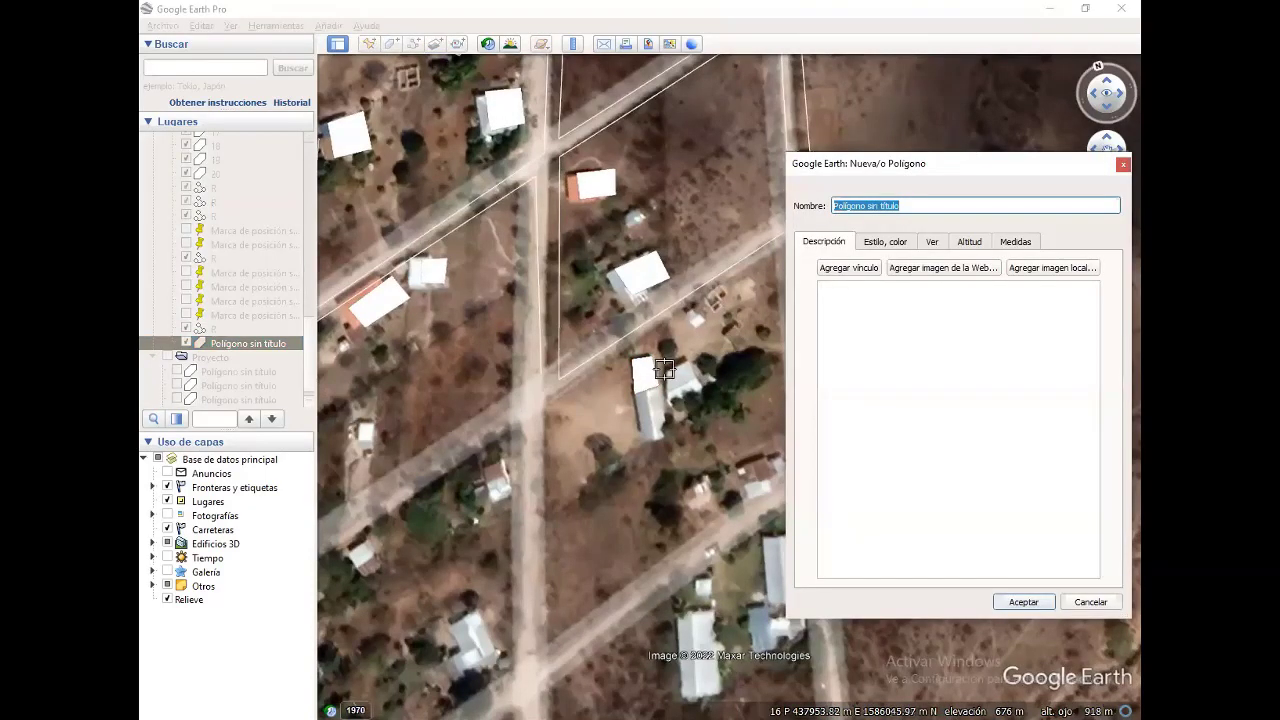
click(665, 399)
click(680, 409)
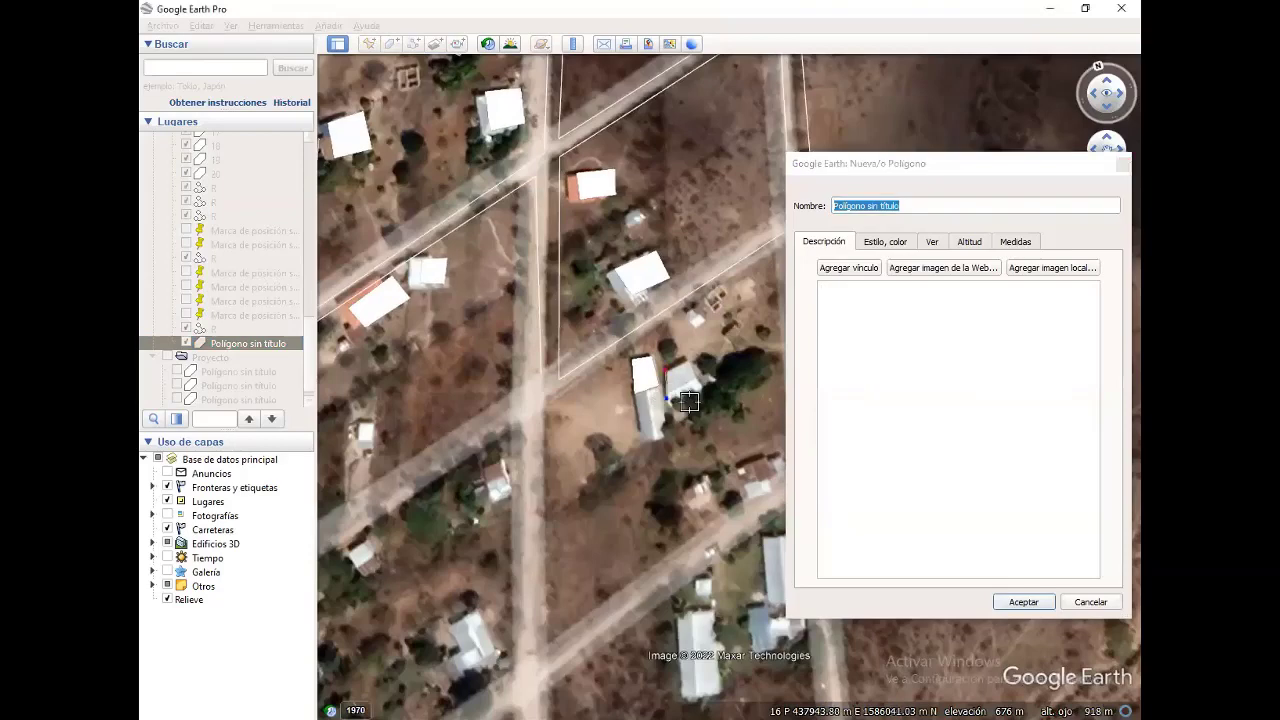
click(709, 390)
click(692, 358)
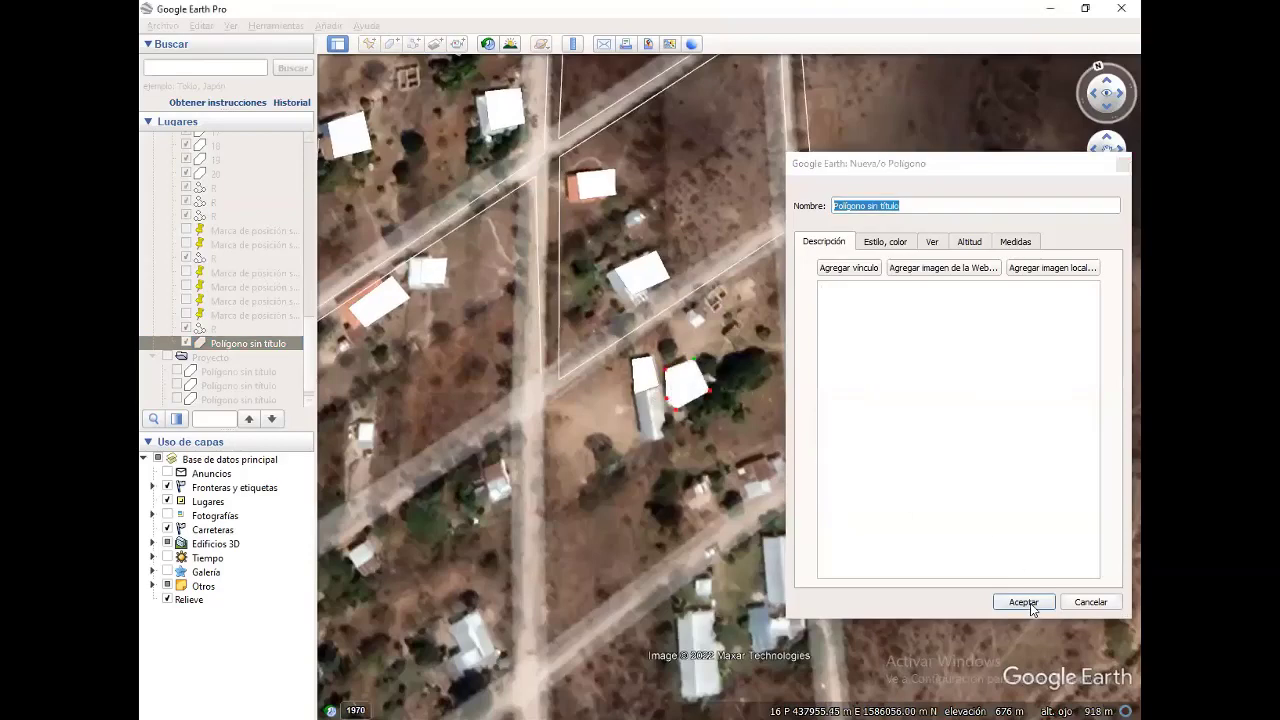
click(1023, 601)
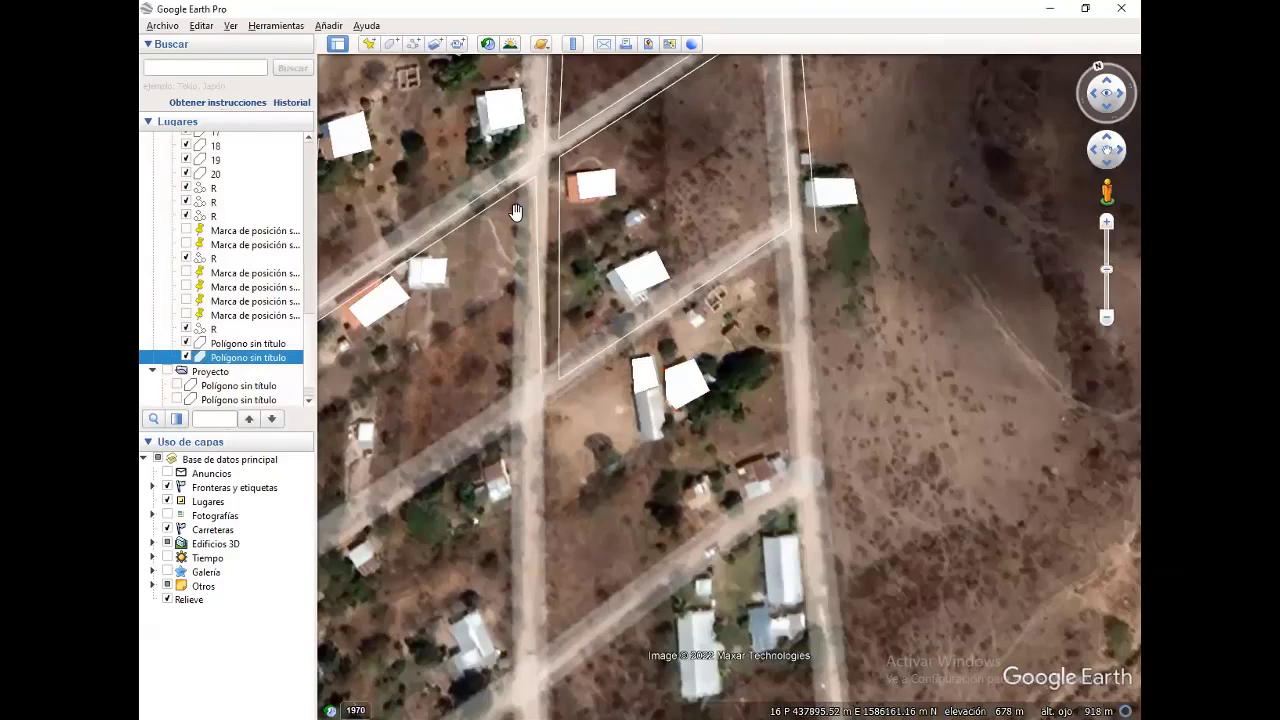
Outline the long house as another polygon and save it
key(ctrl+shift+g)
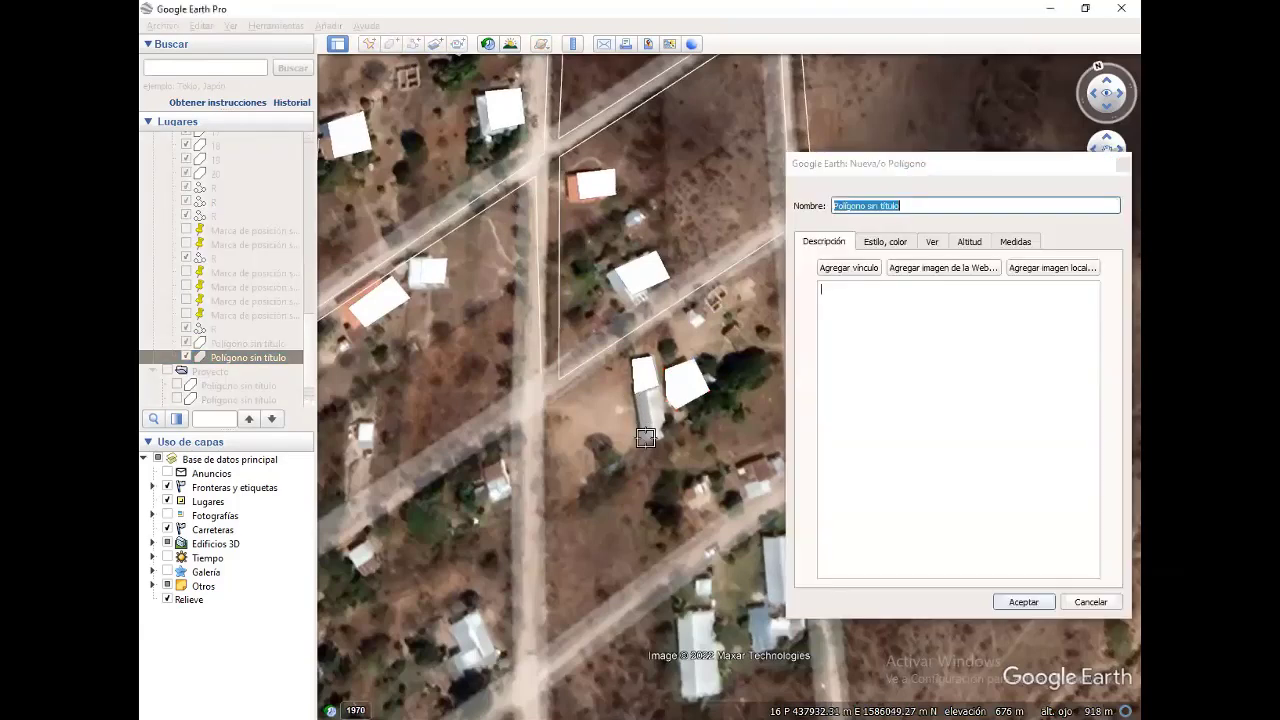
click(645, 437)
click(636, 397)
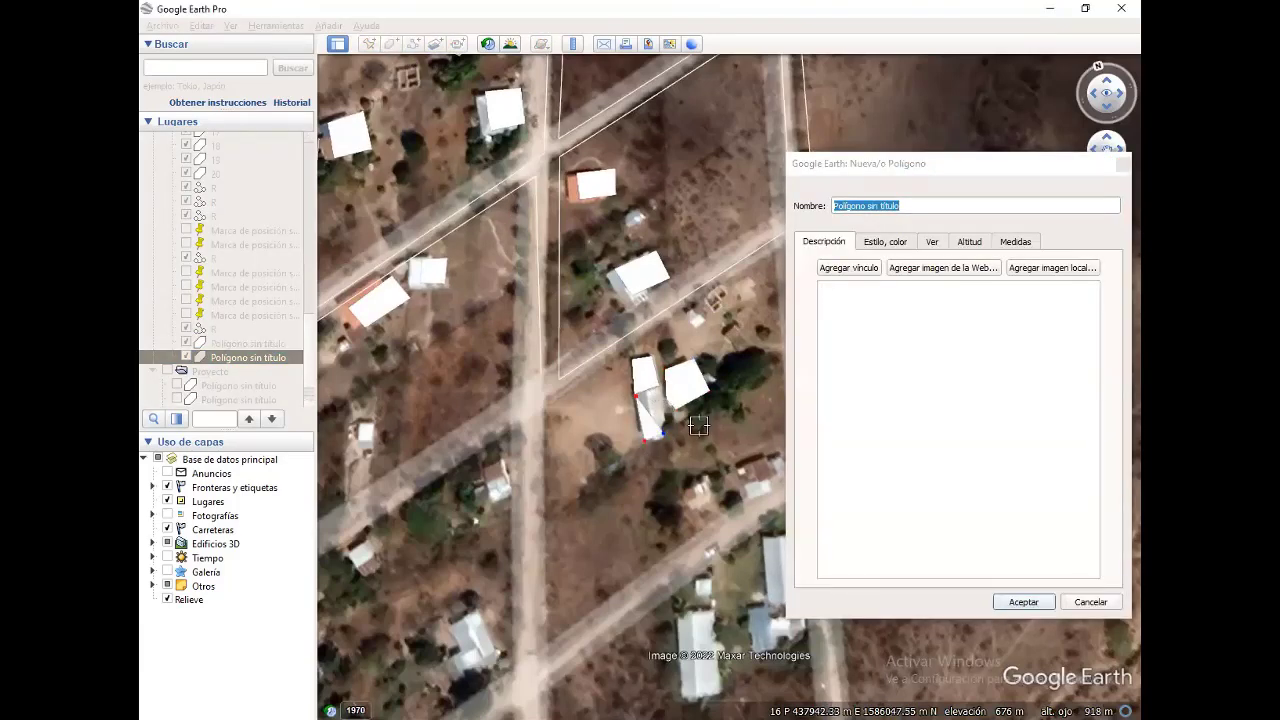
click(661, 389)
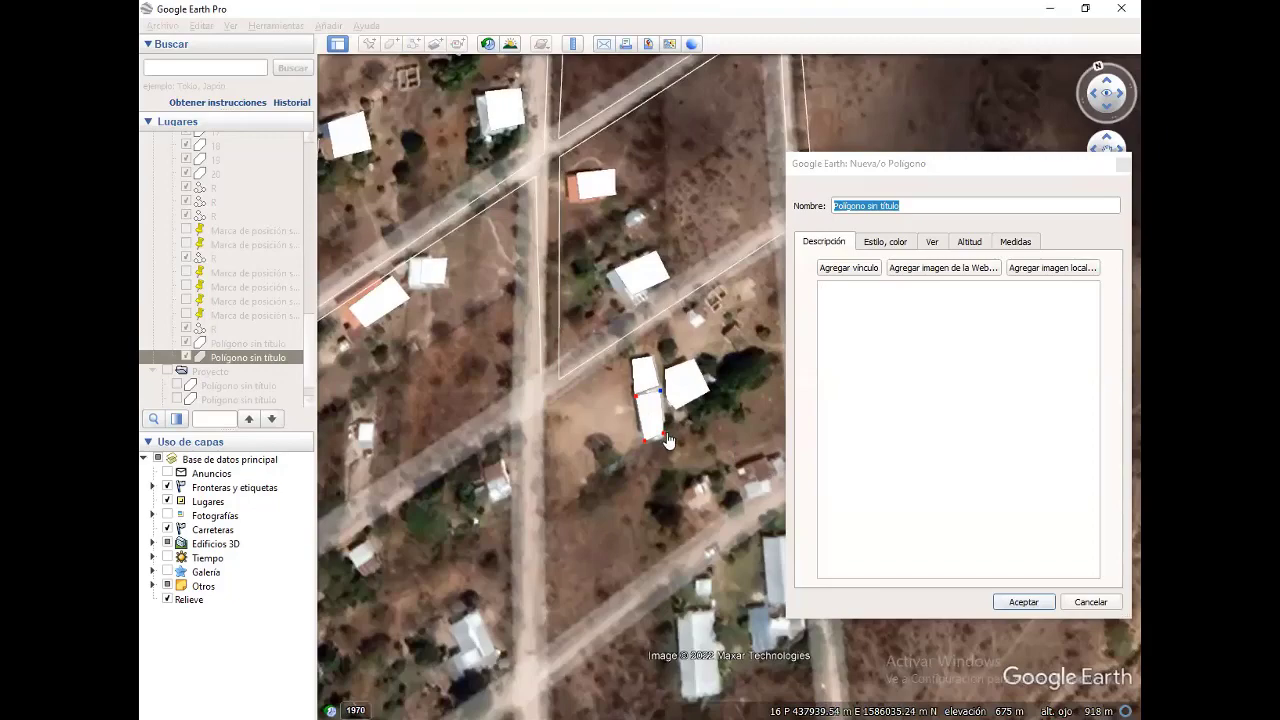
click(1023, 601)
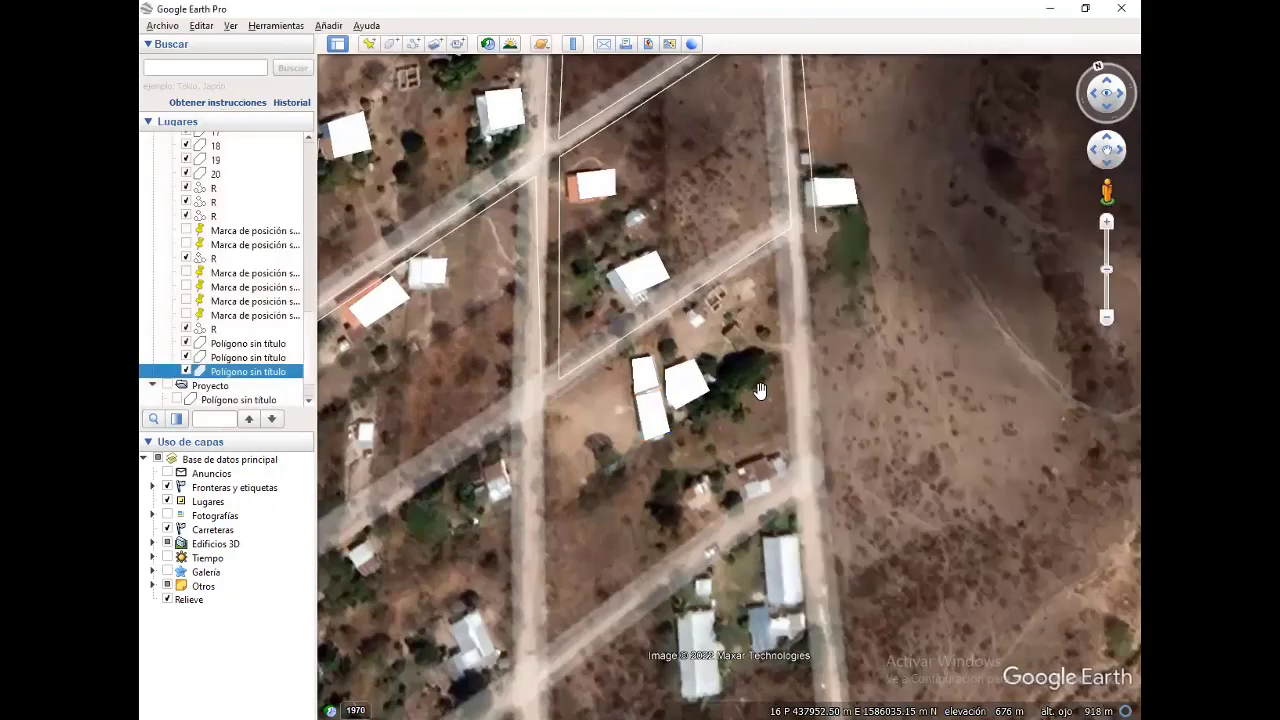
scroll(758, 382, down, 1)
scroll(802, 356, down, 1)
scroll(740, 365, down, 1)
Frame the village's outlined lots in a straight top-down view, resetting the tilt with U
scroll(690, 372, down, 1)
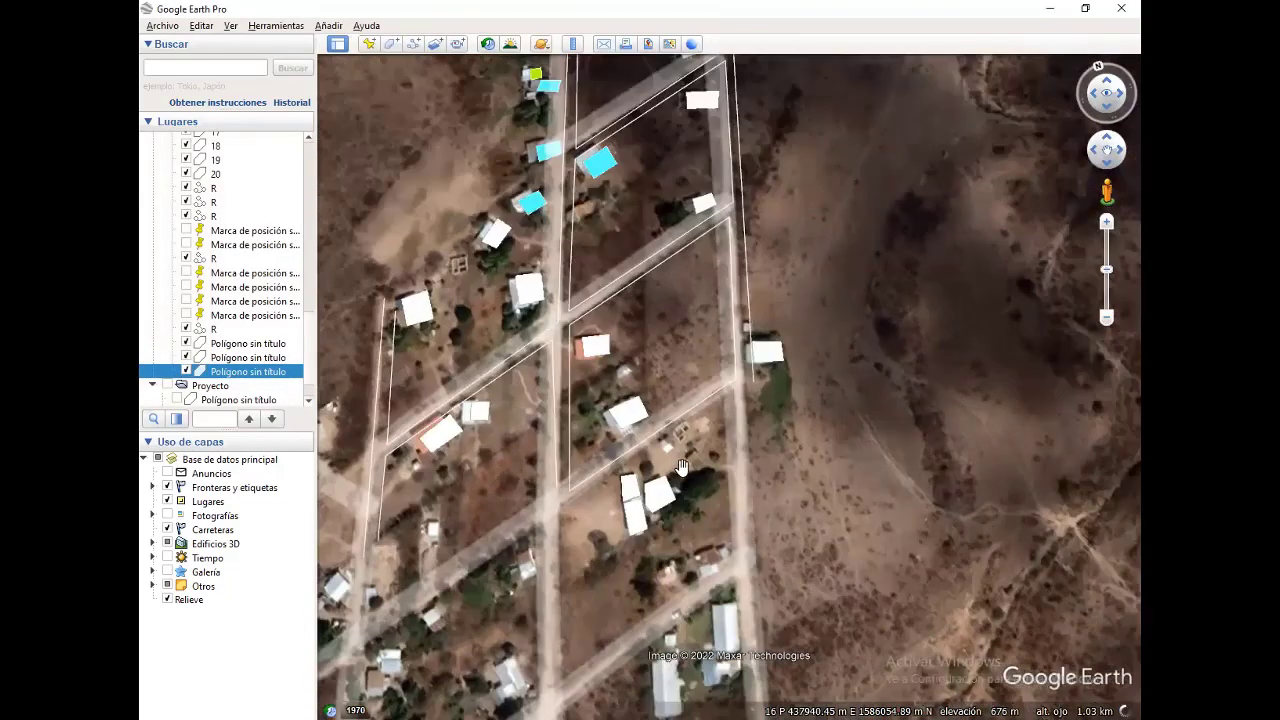
drag(681, 374, 778, 526)
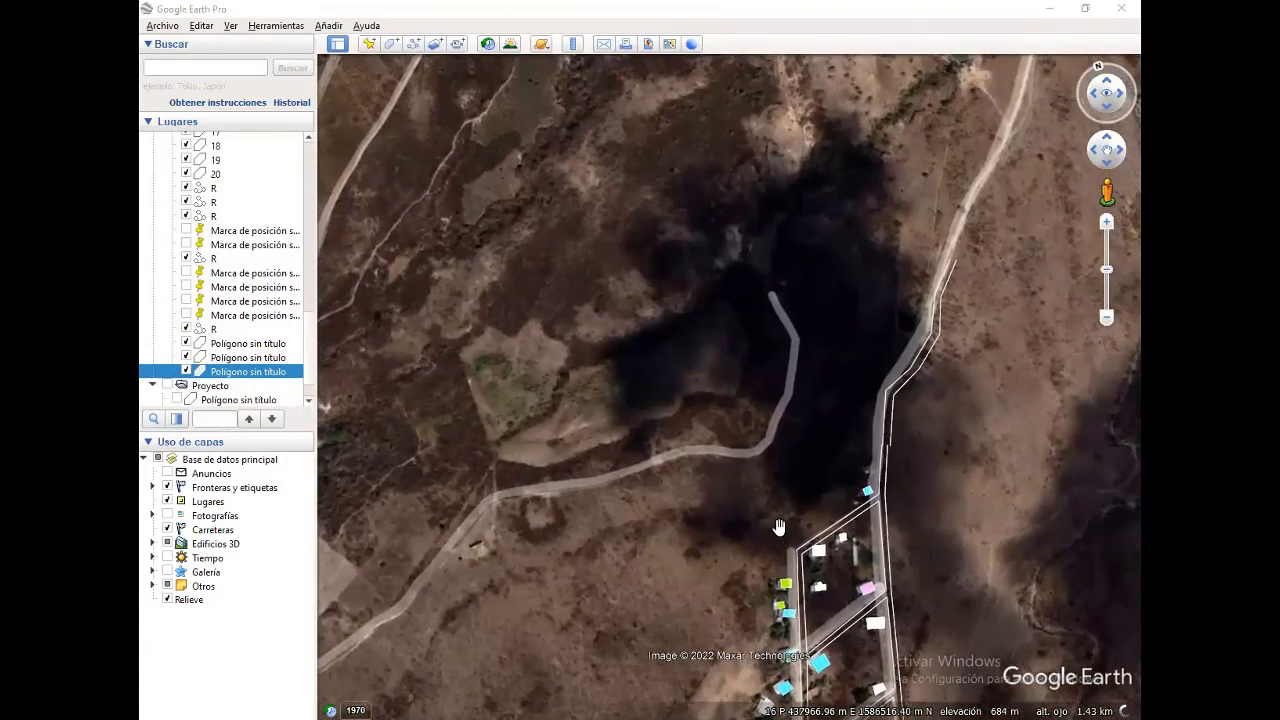
drag(779, 526, 711, 237)
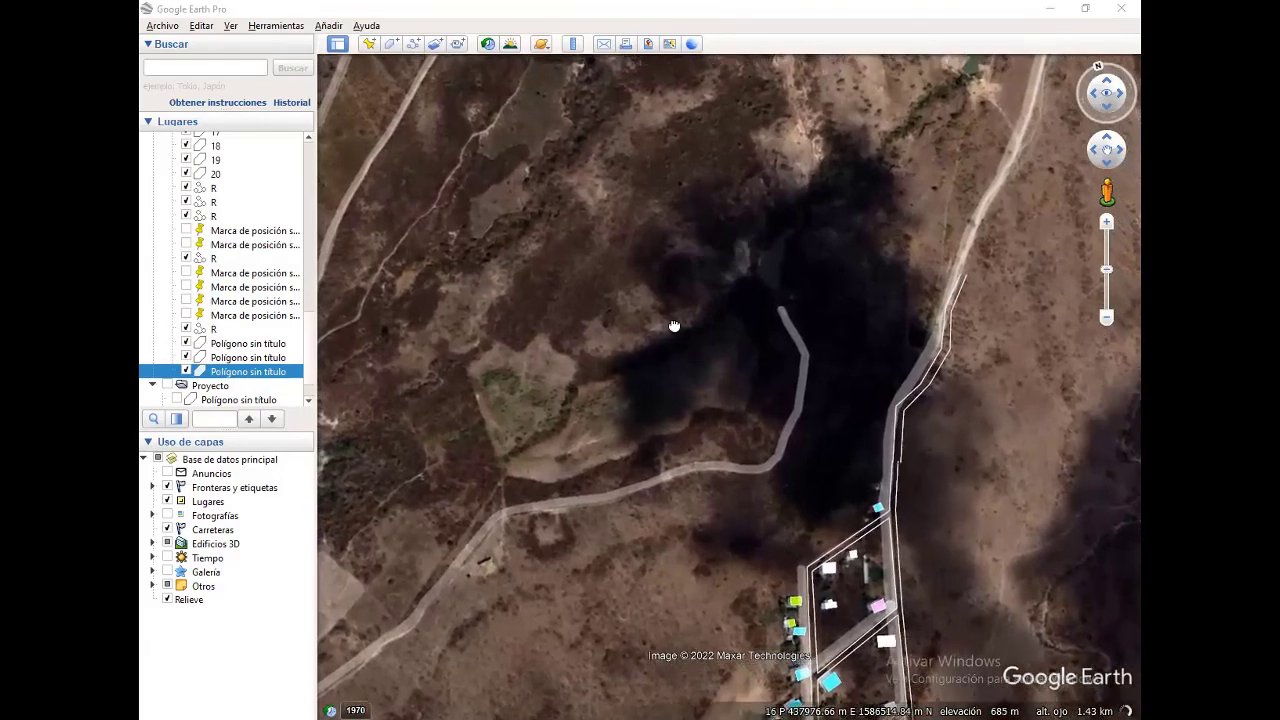
scroll(790, 509, up, 2)
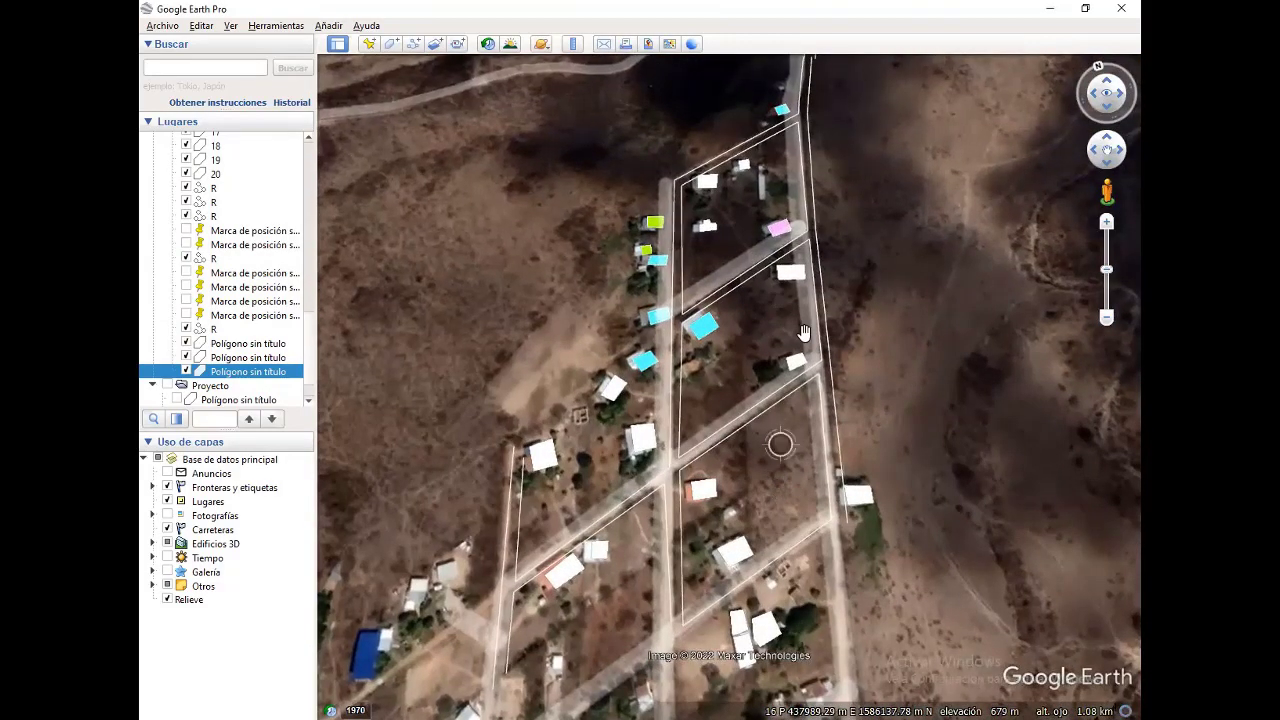
key(u)
scroll(750, 541, down, 1)
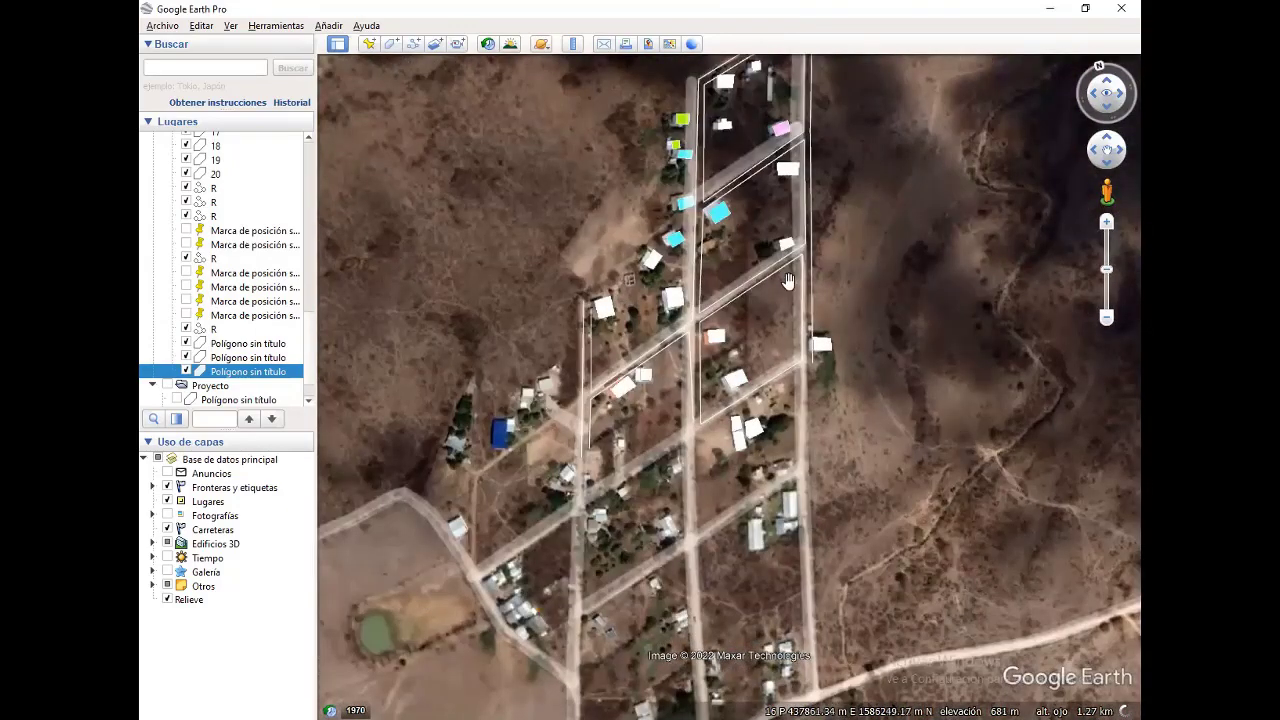
drag(835, 260, 829, 361)
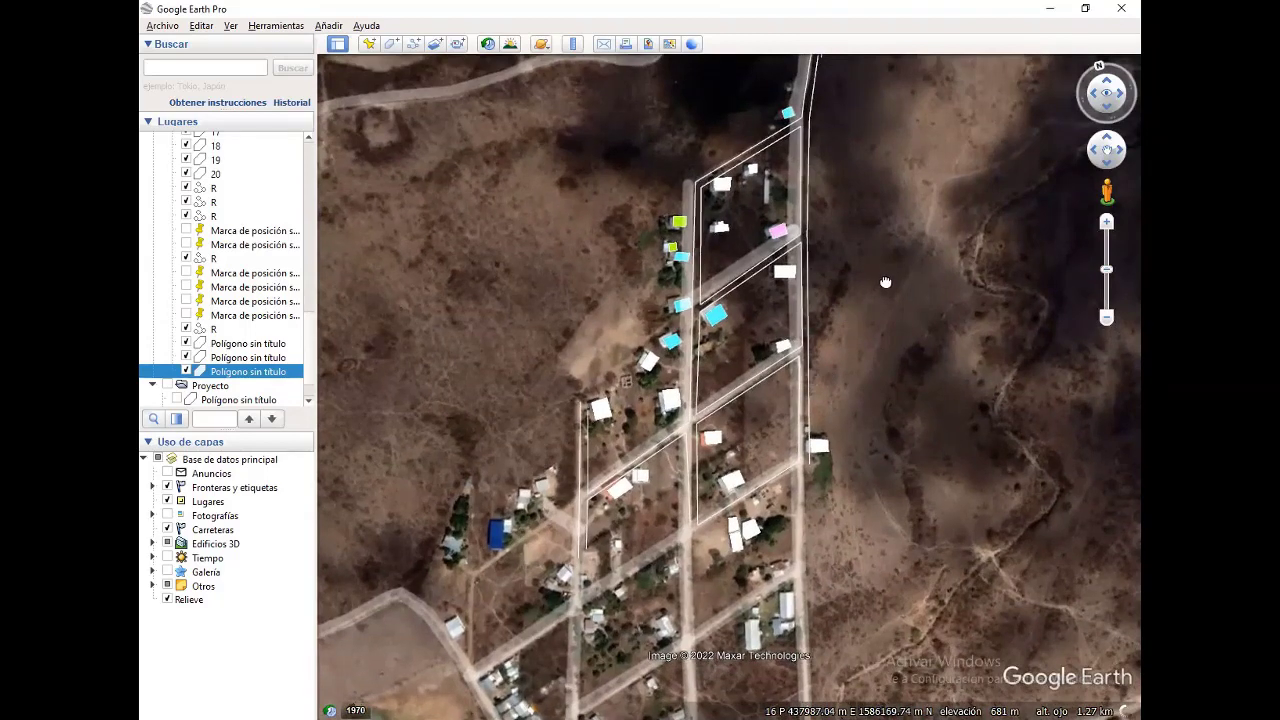
drag(872, 320, 848, 358)
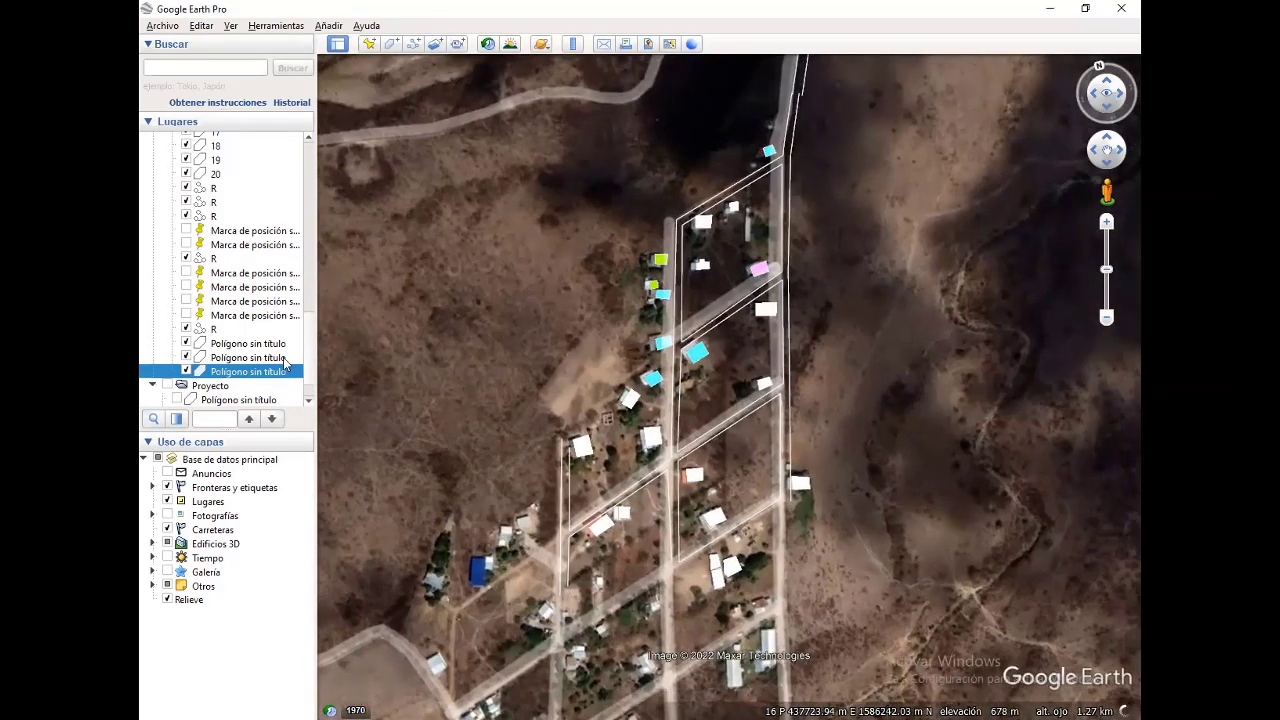
scroll(258, 355, up, 2)
scroll(266, 359, up, 3)
scroll(266, 359, up, 3)
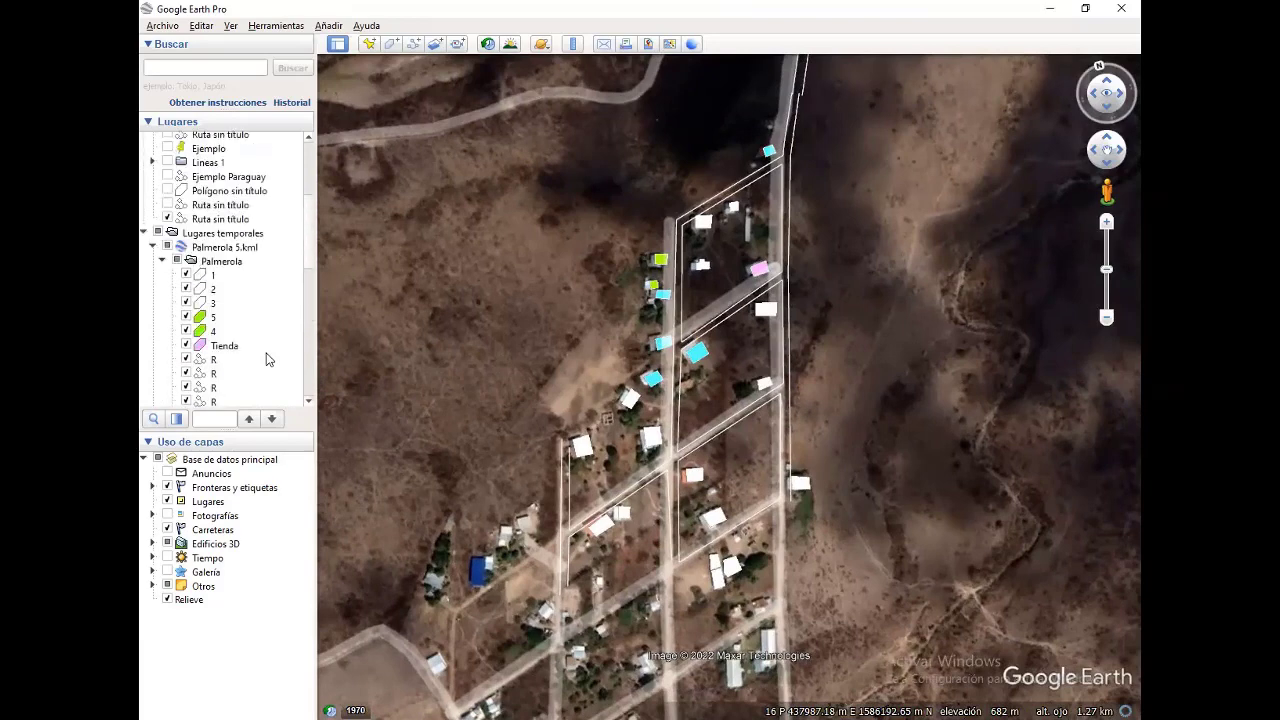
scroll(266, 355, up, 1)
Start saving the Palmerola folder as a file with the Kml file type
right_click(192, 302)
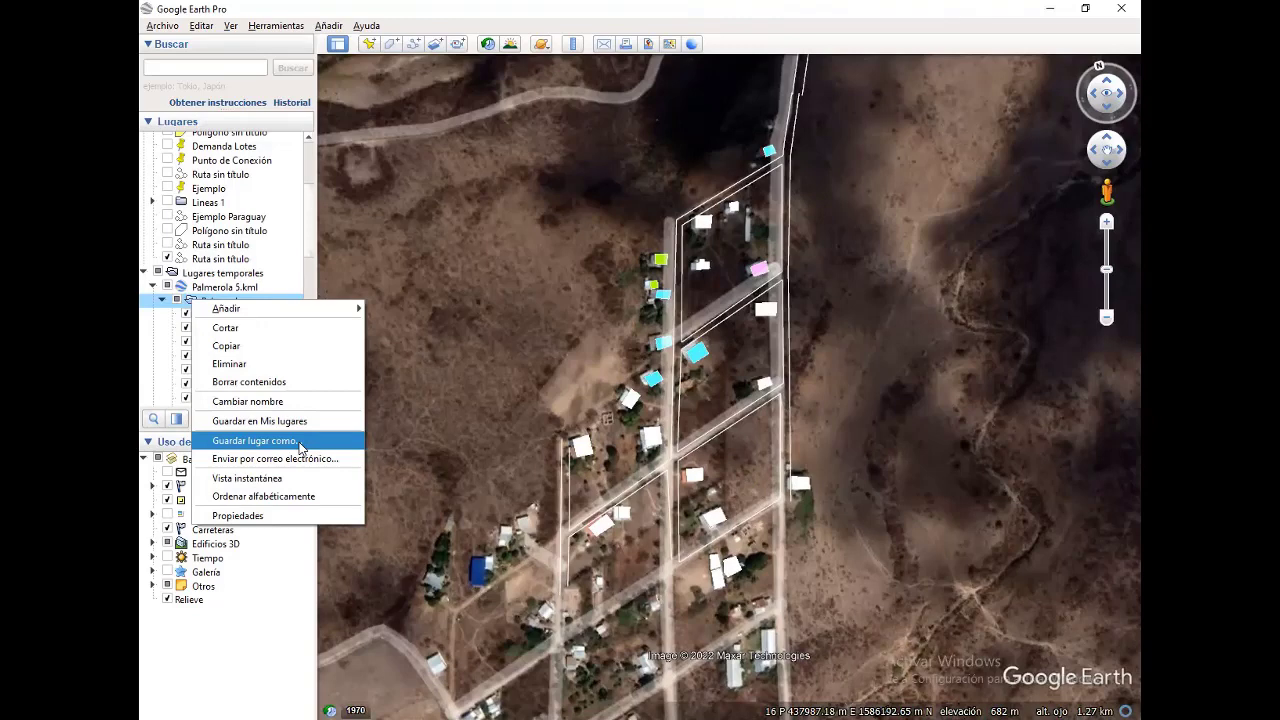
click(300, 447)
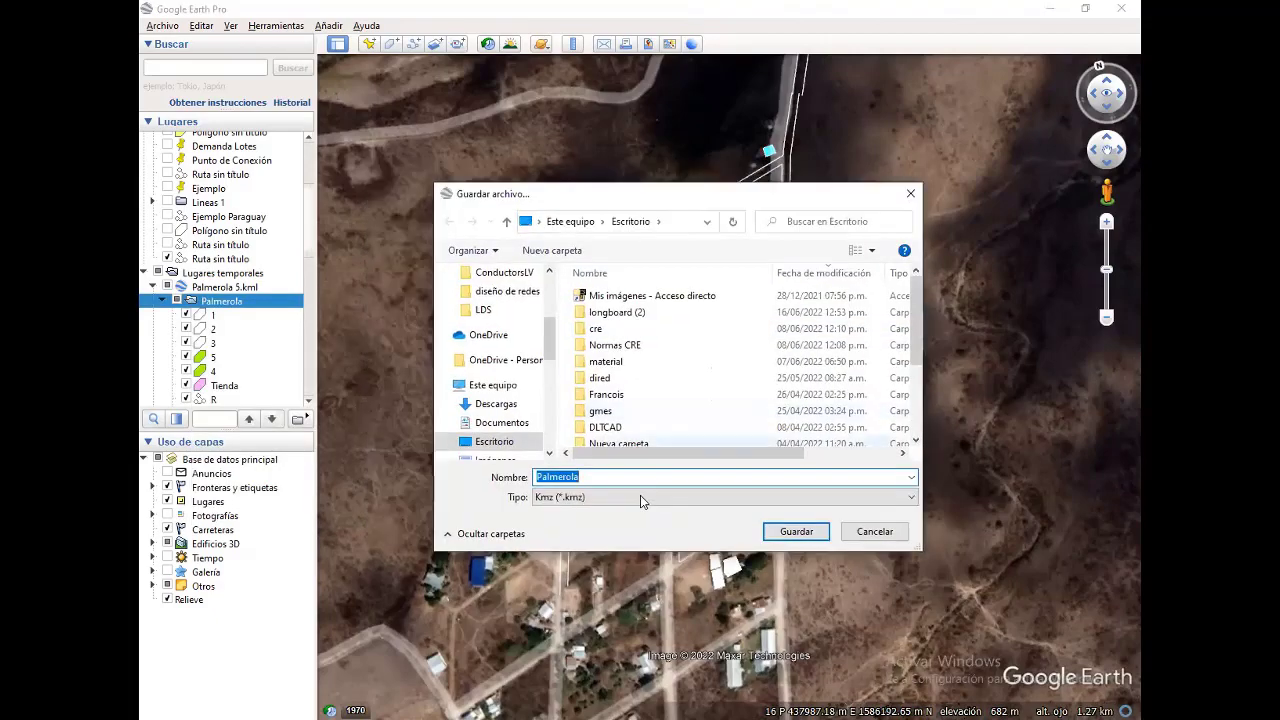
click(640, 500)
click(604, 525)
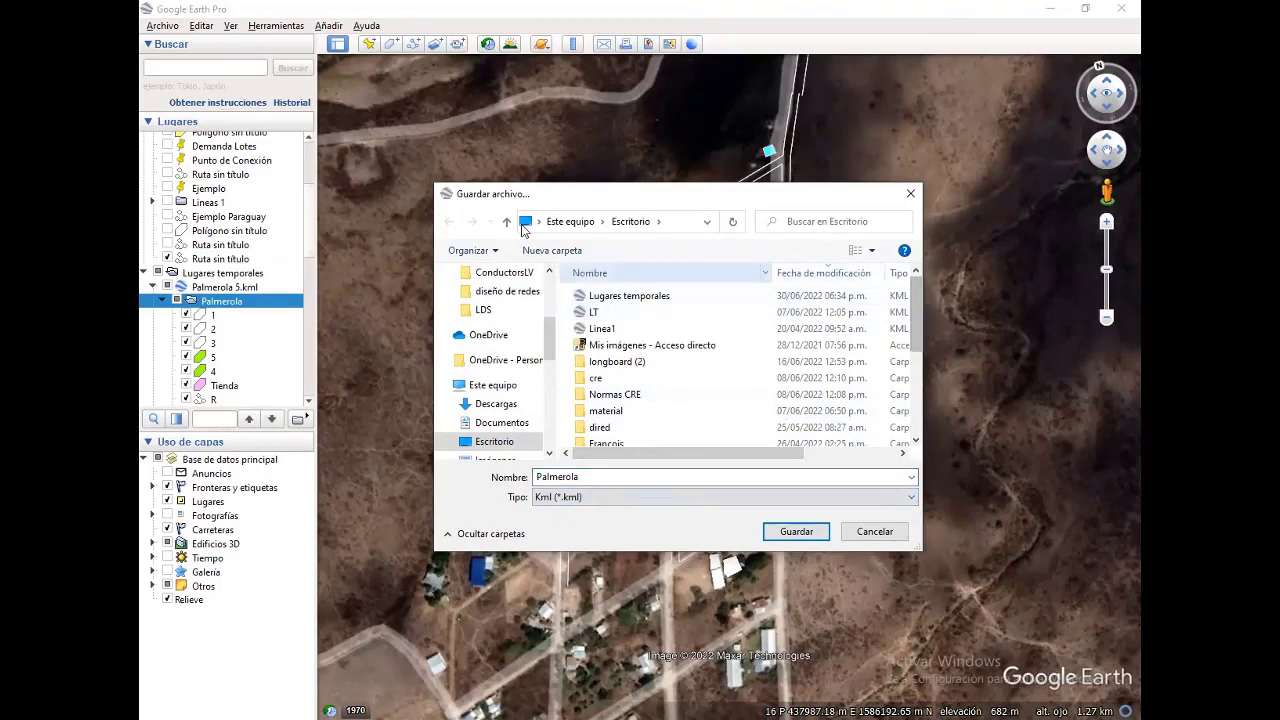
Browse to the Palmerola KML folder under D:\DLTCAD\consultas\ABS\webcast
scroll(556, 360, down, 2)
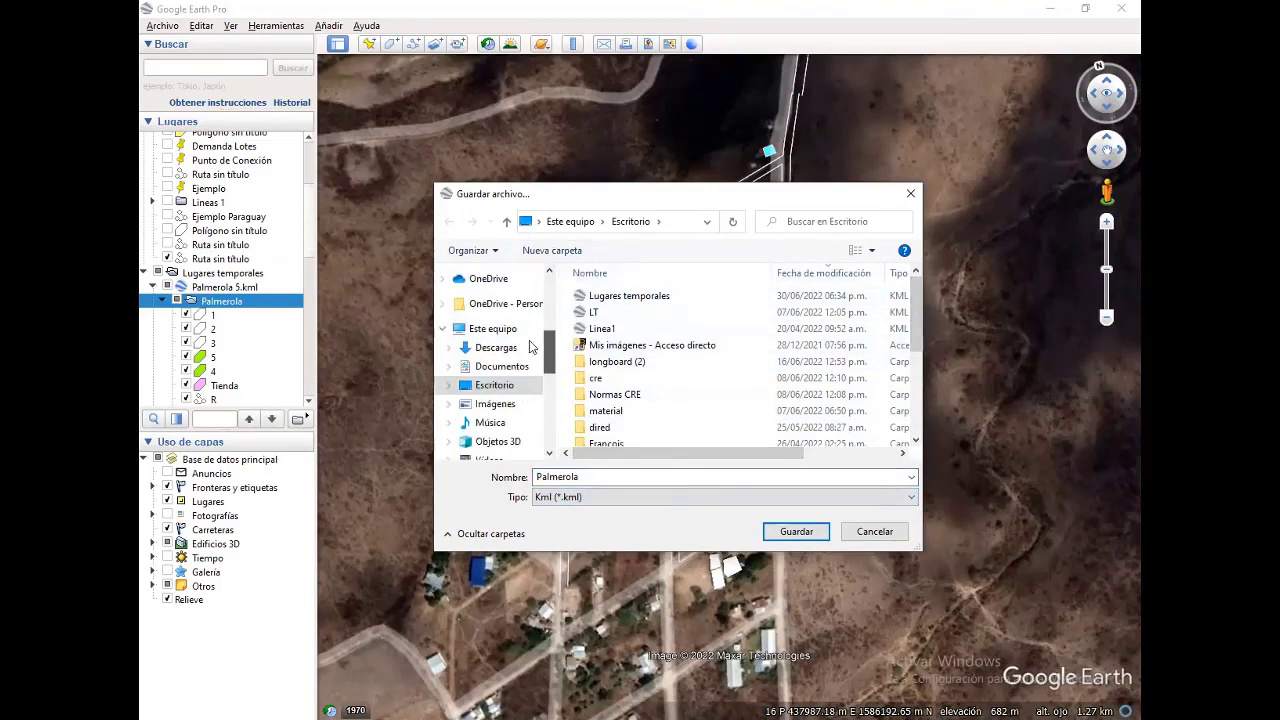
scroll(533, 348, down, 3)
click(505, 328)
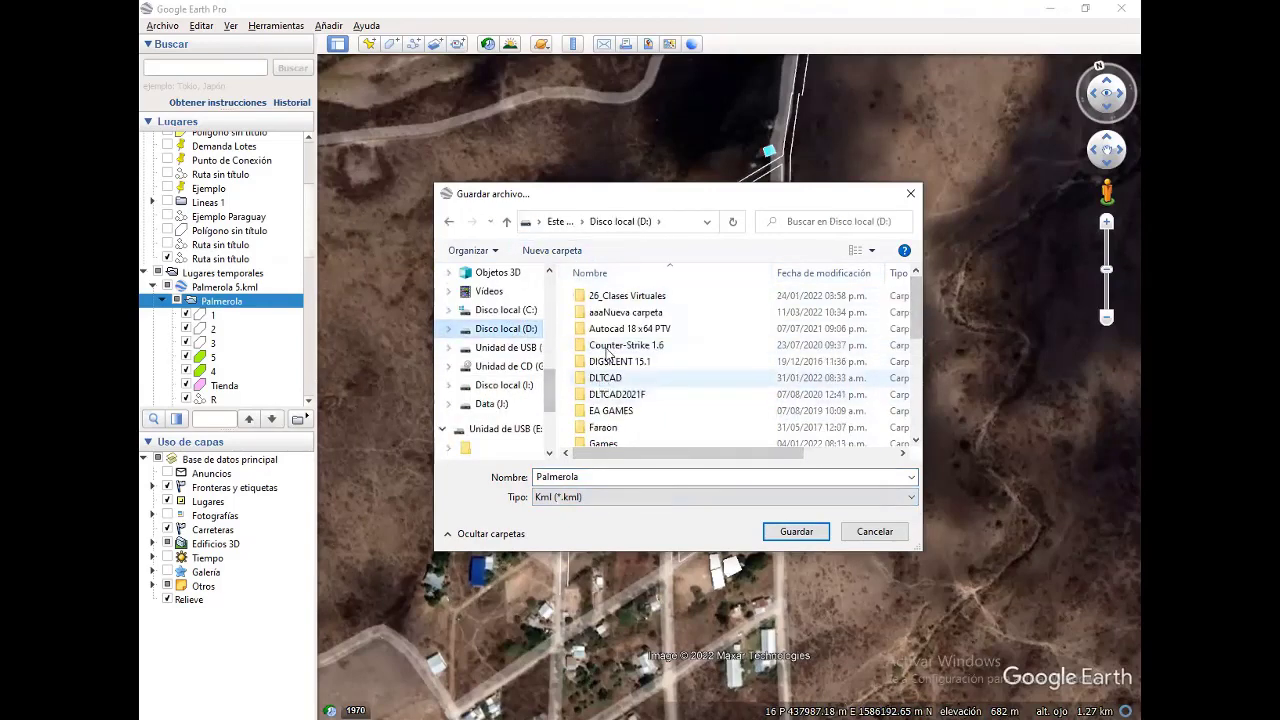
double_click(603, 379)
double_click(604, 345)
double_click(598, 300)
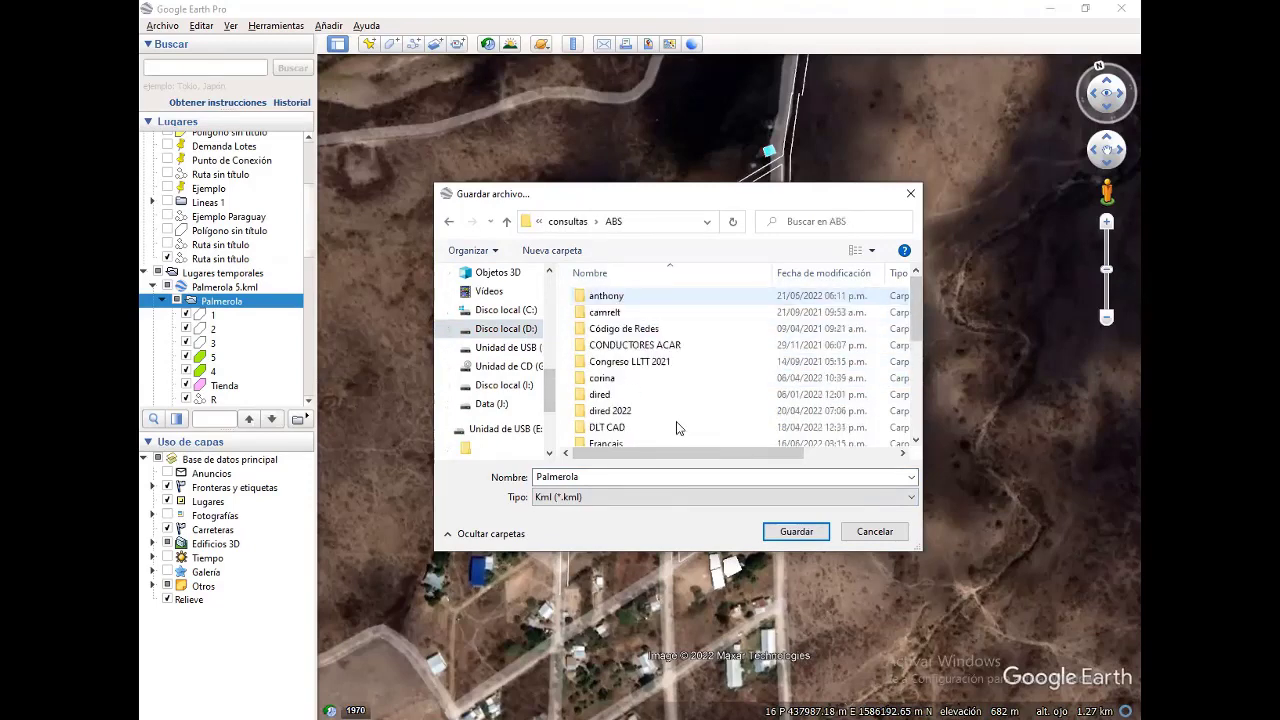
scroll(677, 425, down, 5)
click(617, 440)
double_click(617, 440)
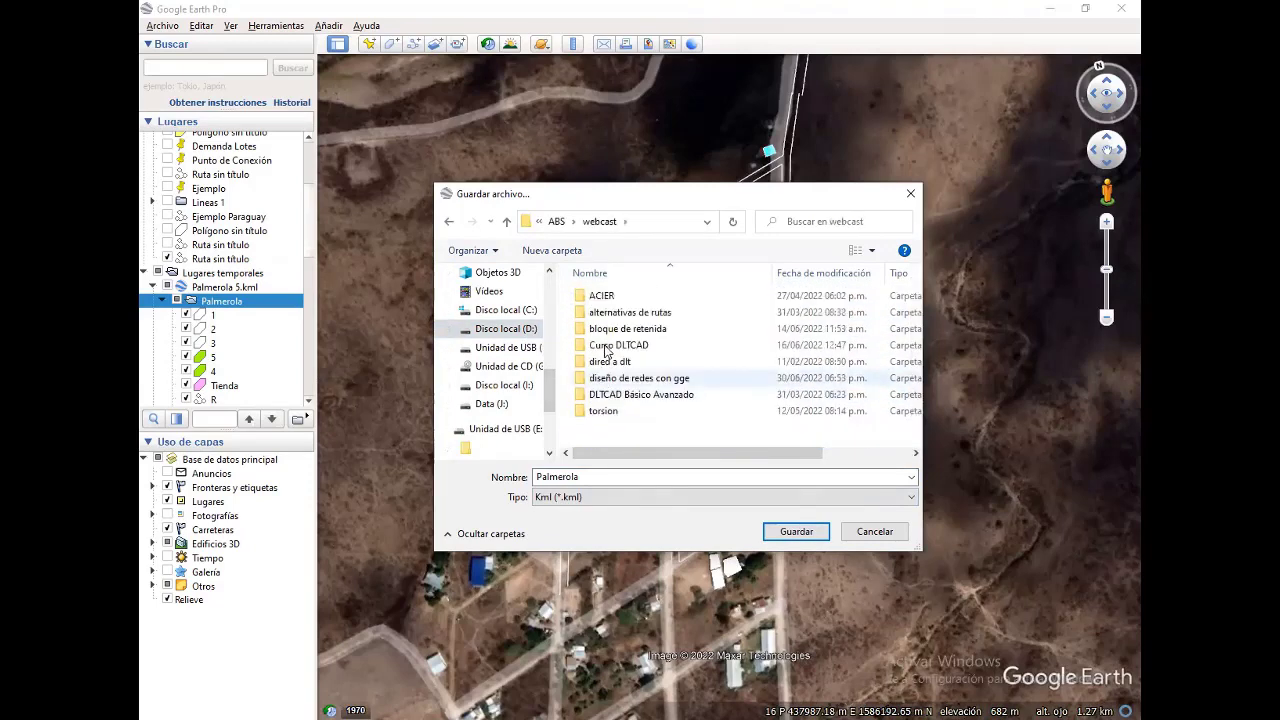
double_click(612, 378)
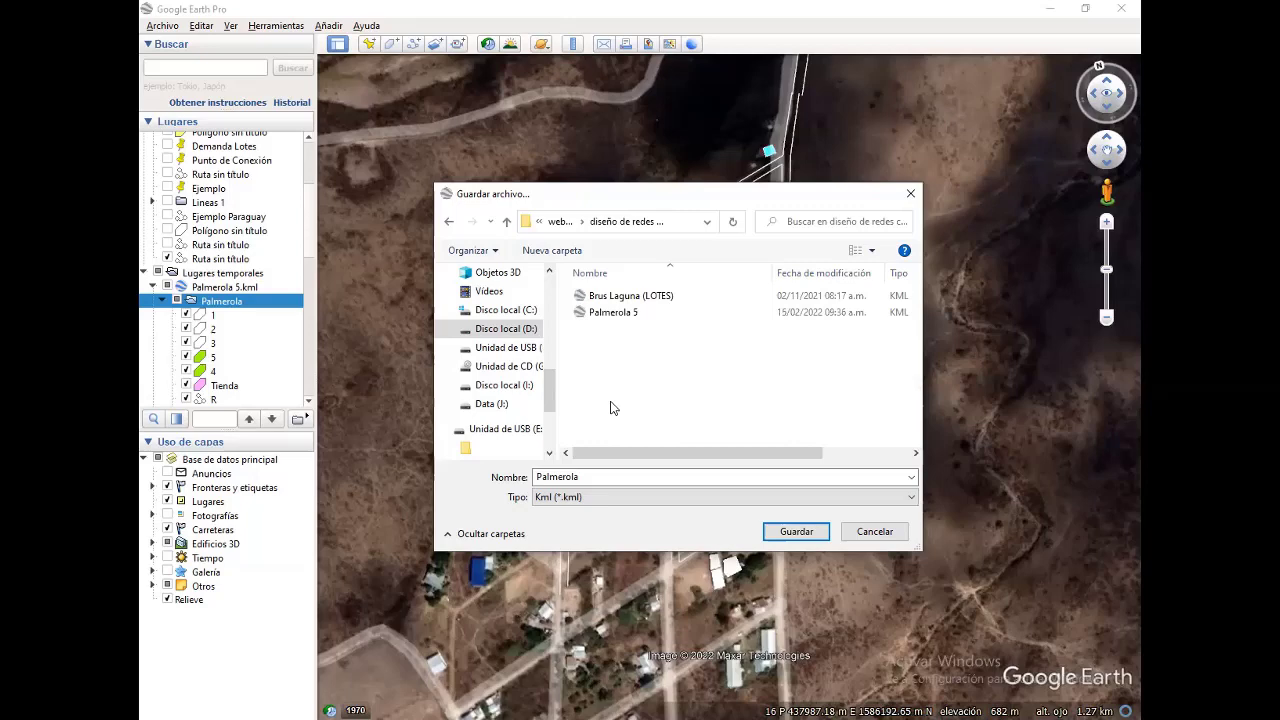
Name the file Palmerola and save it
double_click(600, 477)
key(BackSpace)
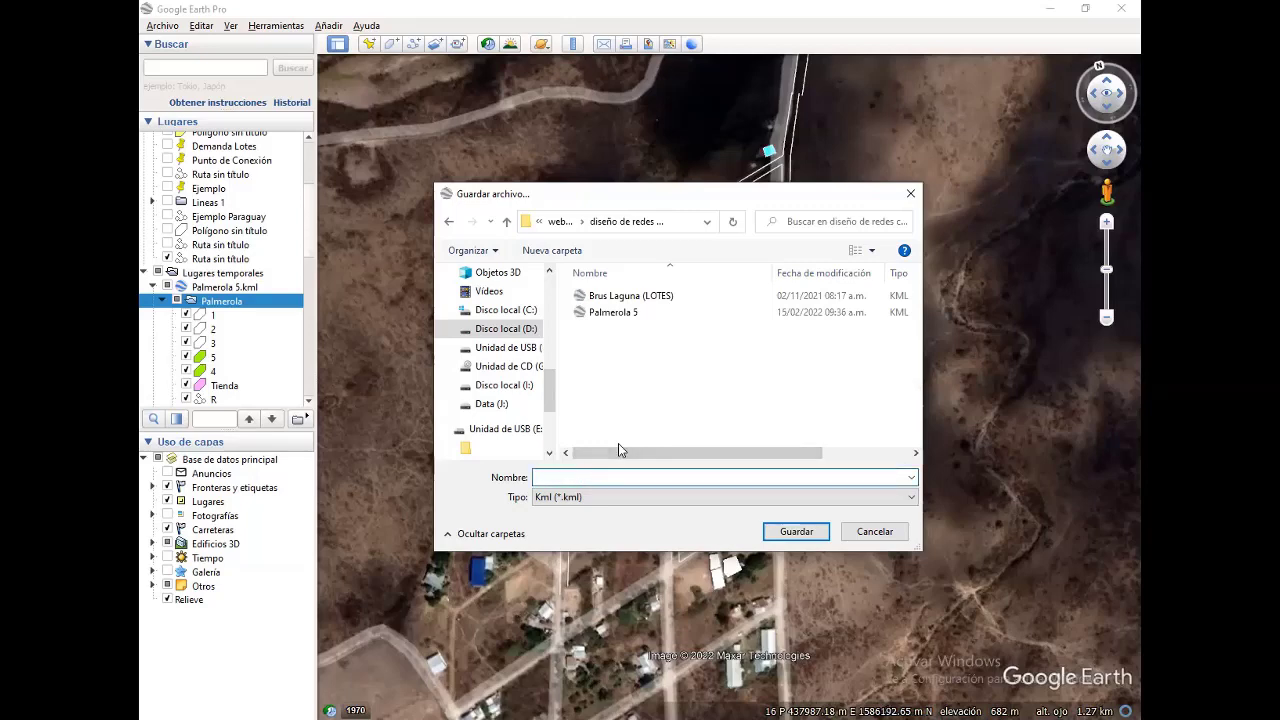
text(Palme)
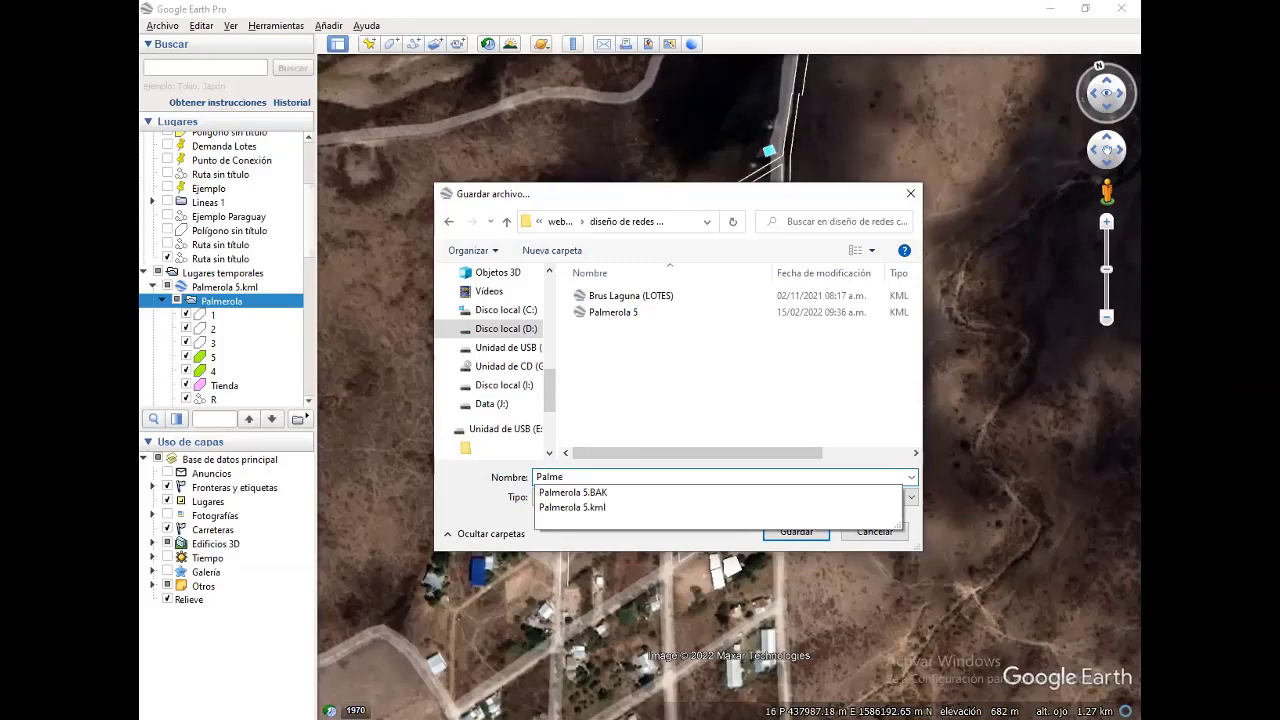
text(rola)
key(Return)
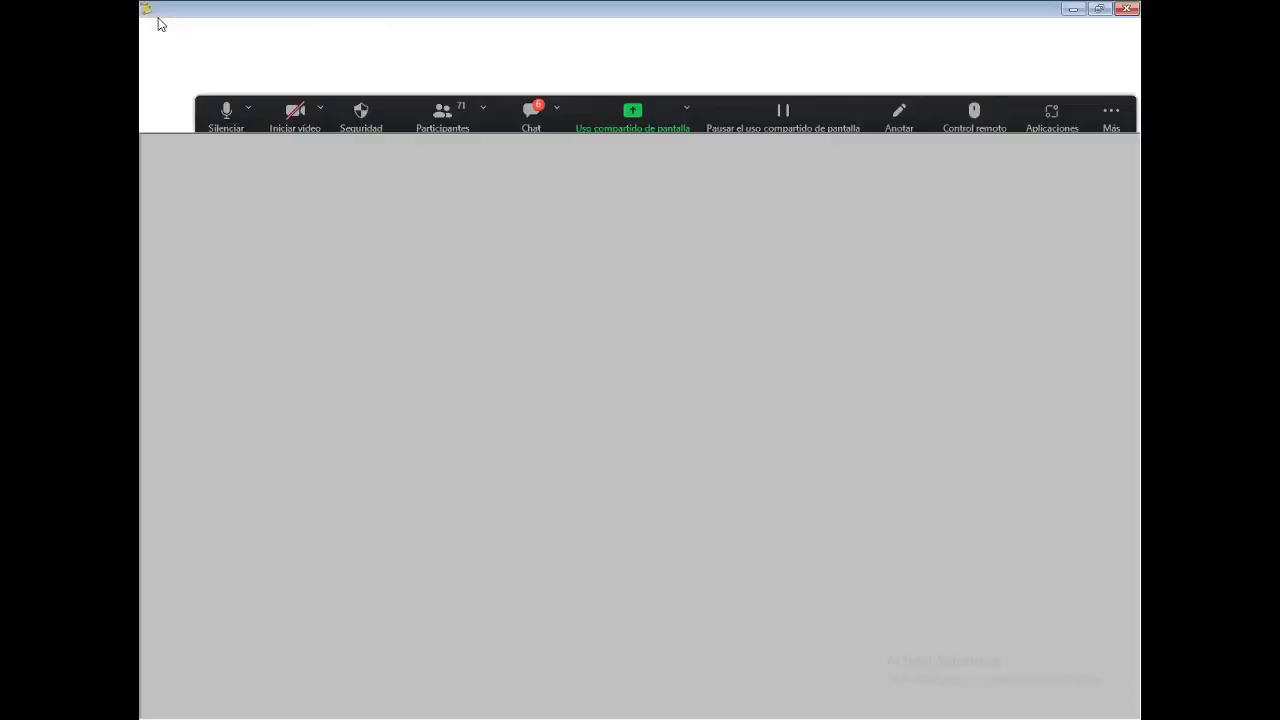
Start loading a lot map and browse to the webcast folder on drive D
click(160, 24)
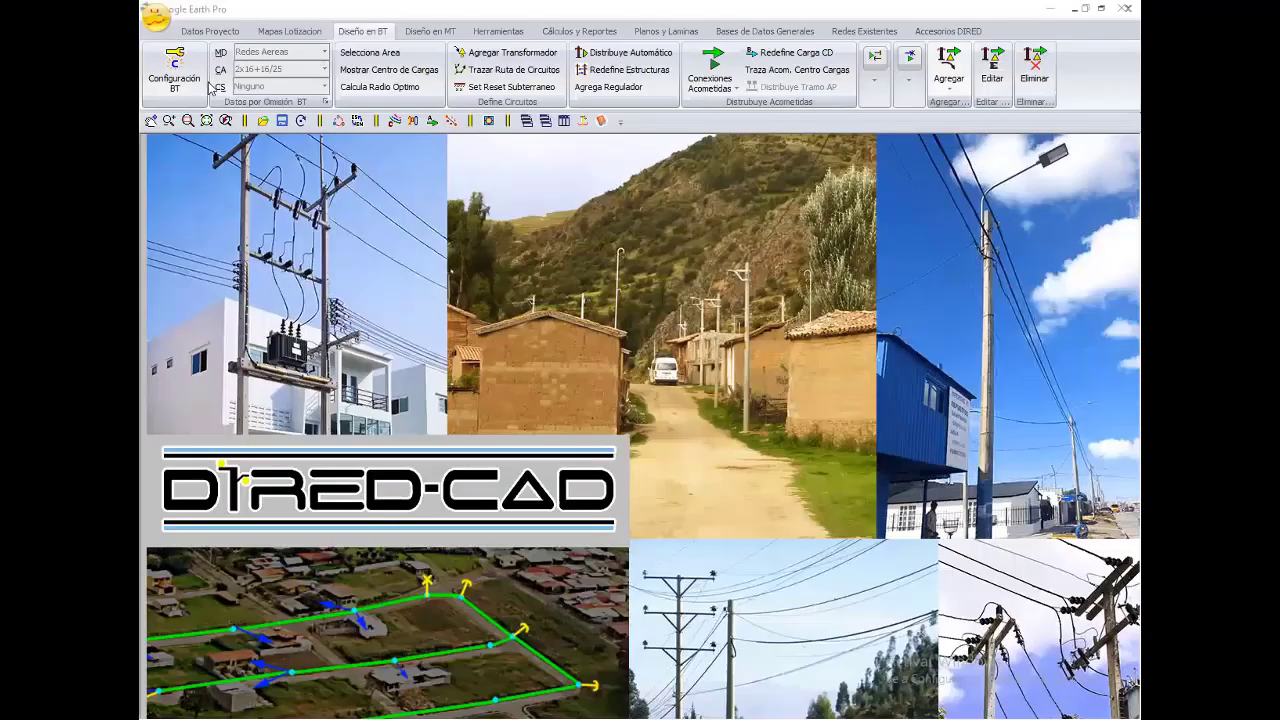
click(212, 86)
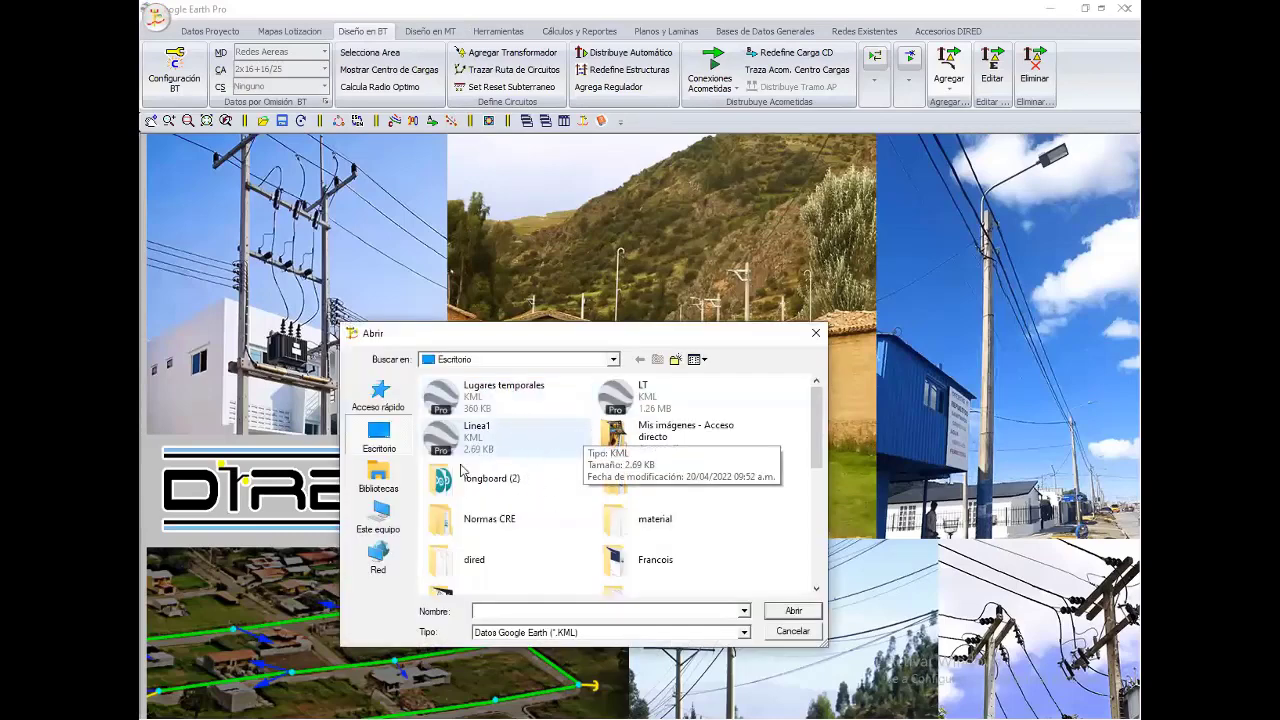
click(613, 362)
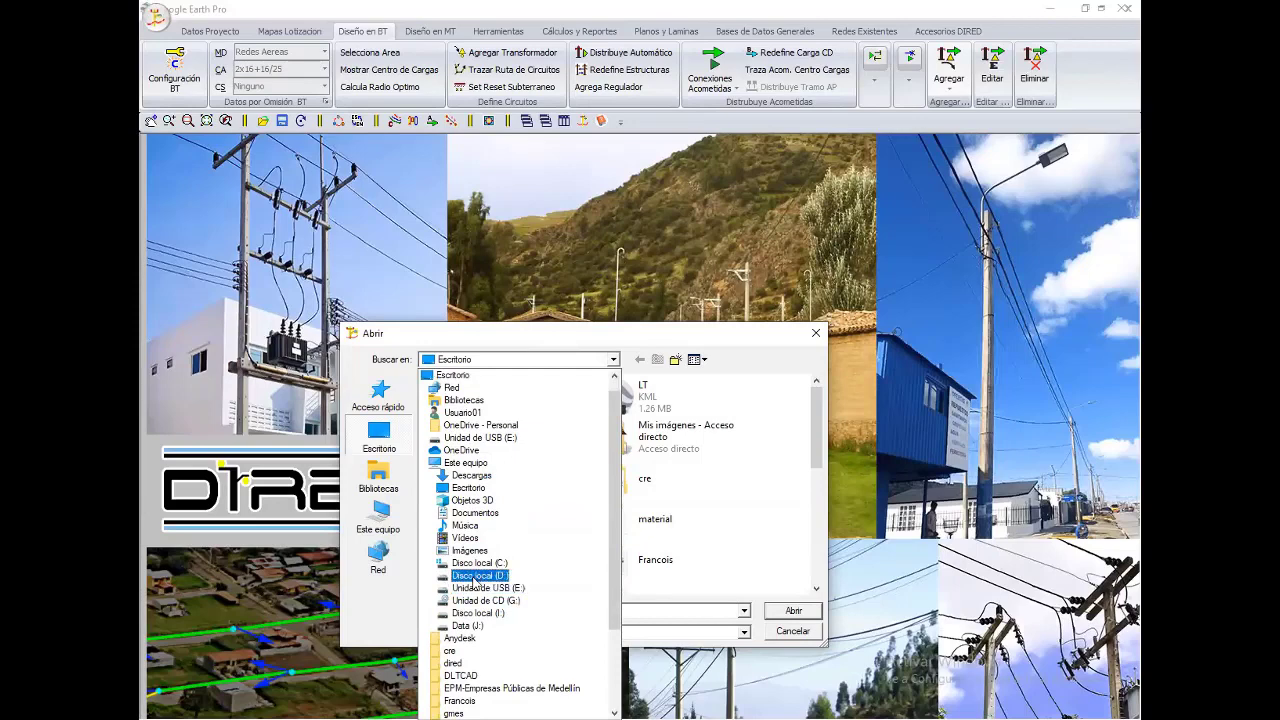
click(476, 576)
double_click(455, 466)
double_click(452, 454)
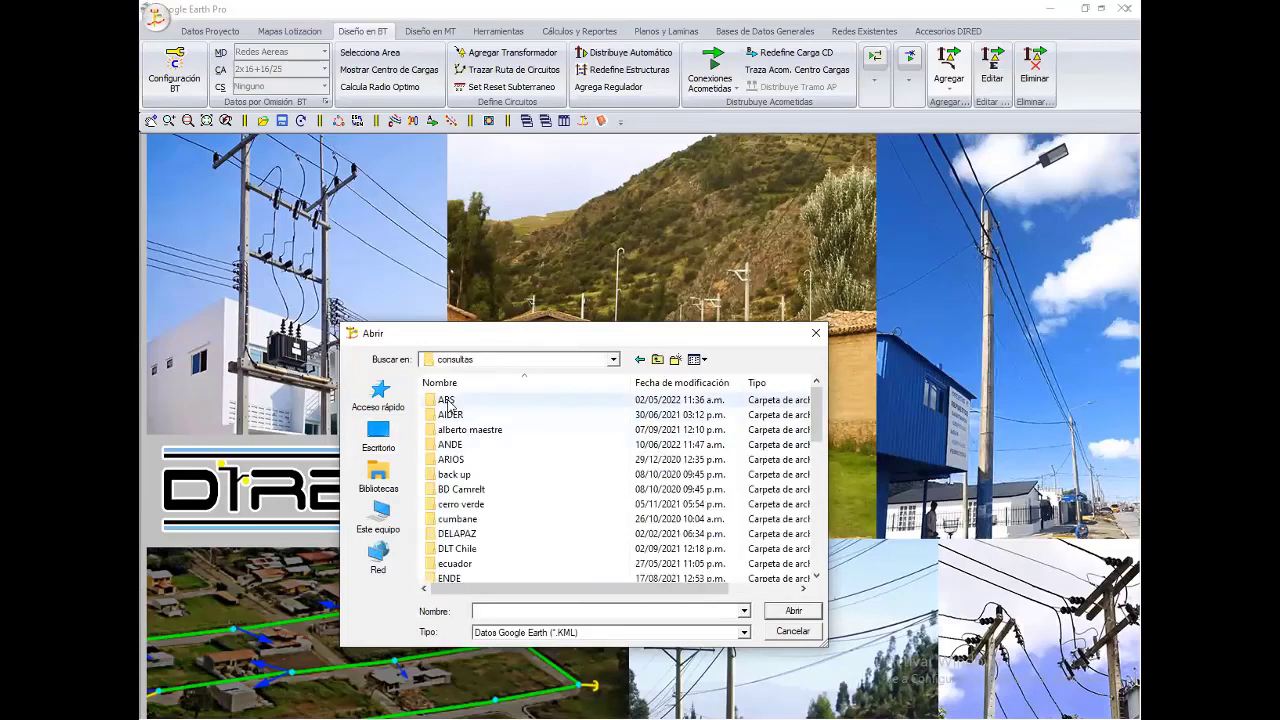
double_click(447, 401)
scroll(517, 491, down, 5)
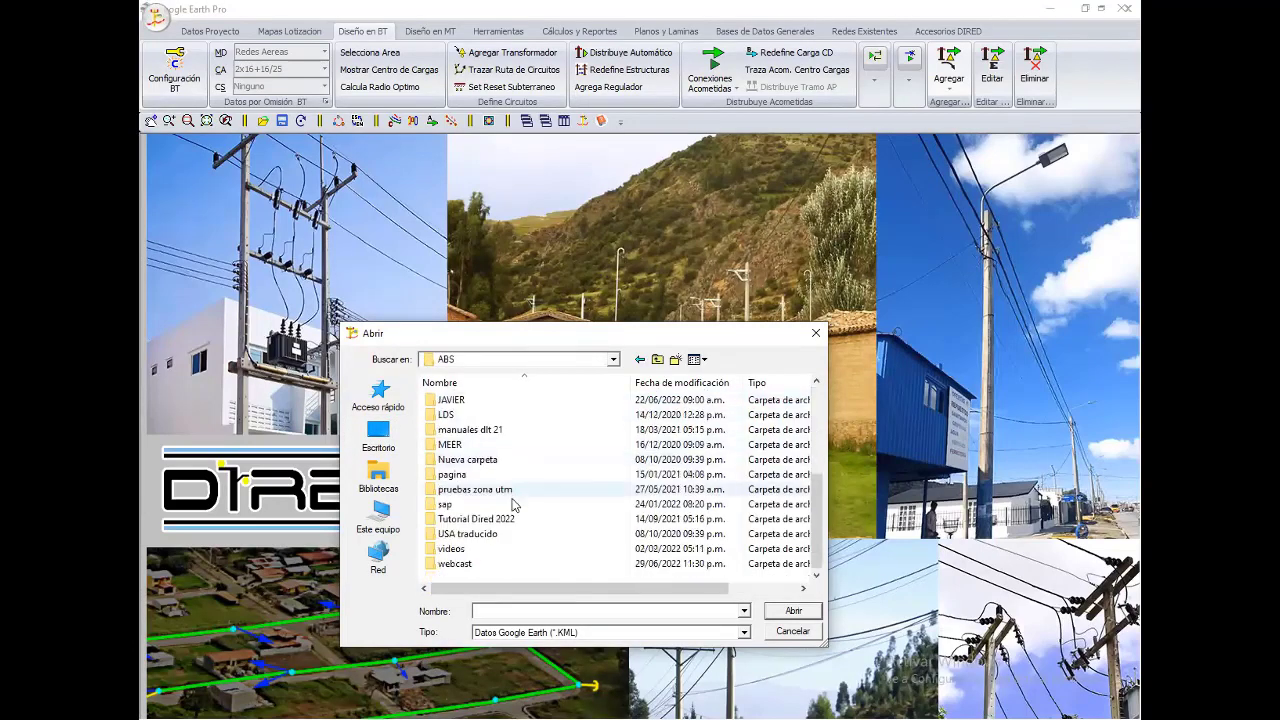
double_click(455, 564)
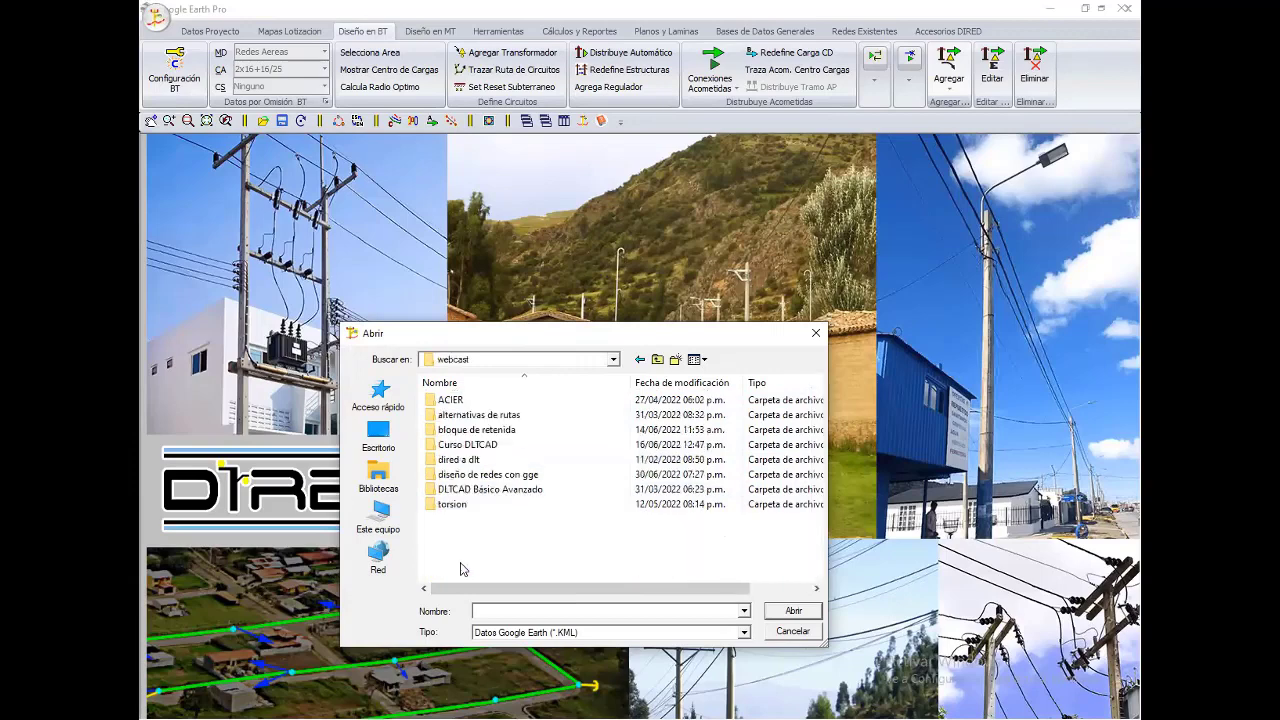
Open Palmerola from 'diseño de redes con gge' and apply the XYZ points in metres
click(480, 474)
double_click(480, 474)
click(462, 430)
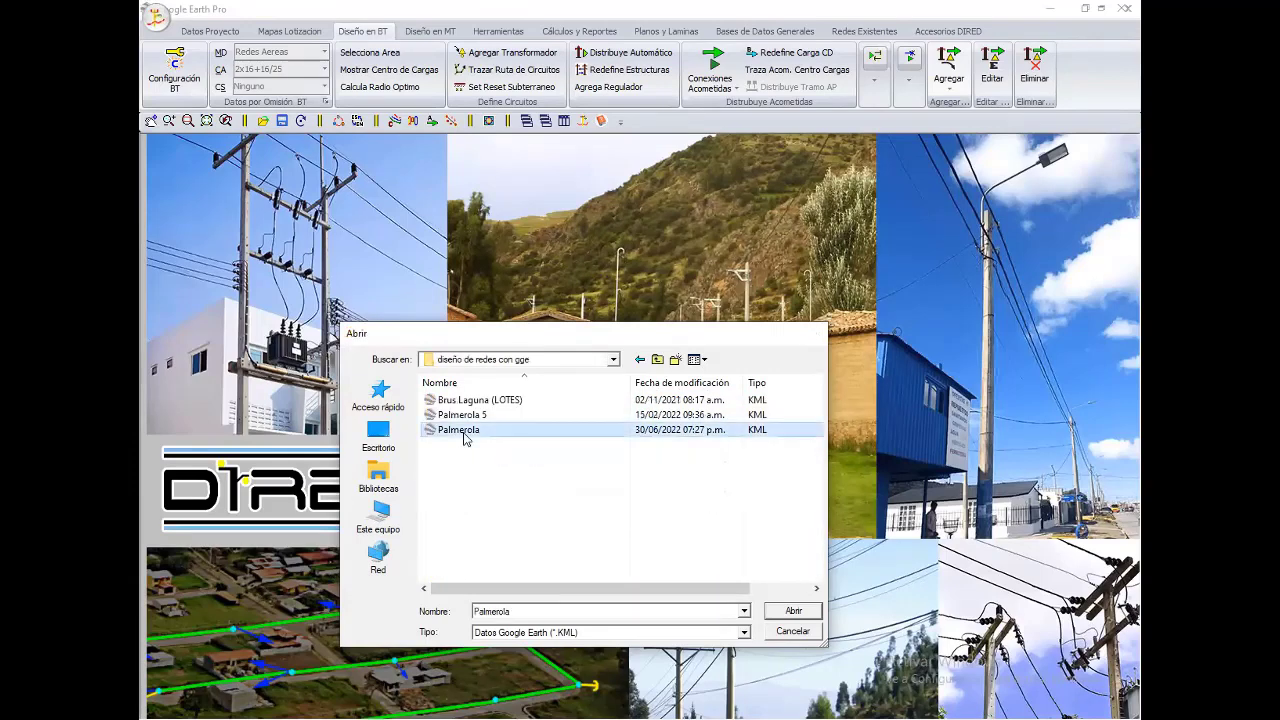
double_click(463, 430)
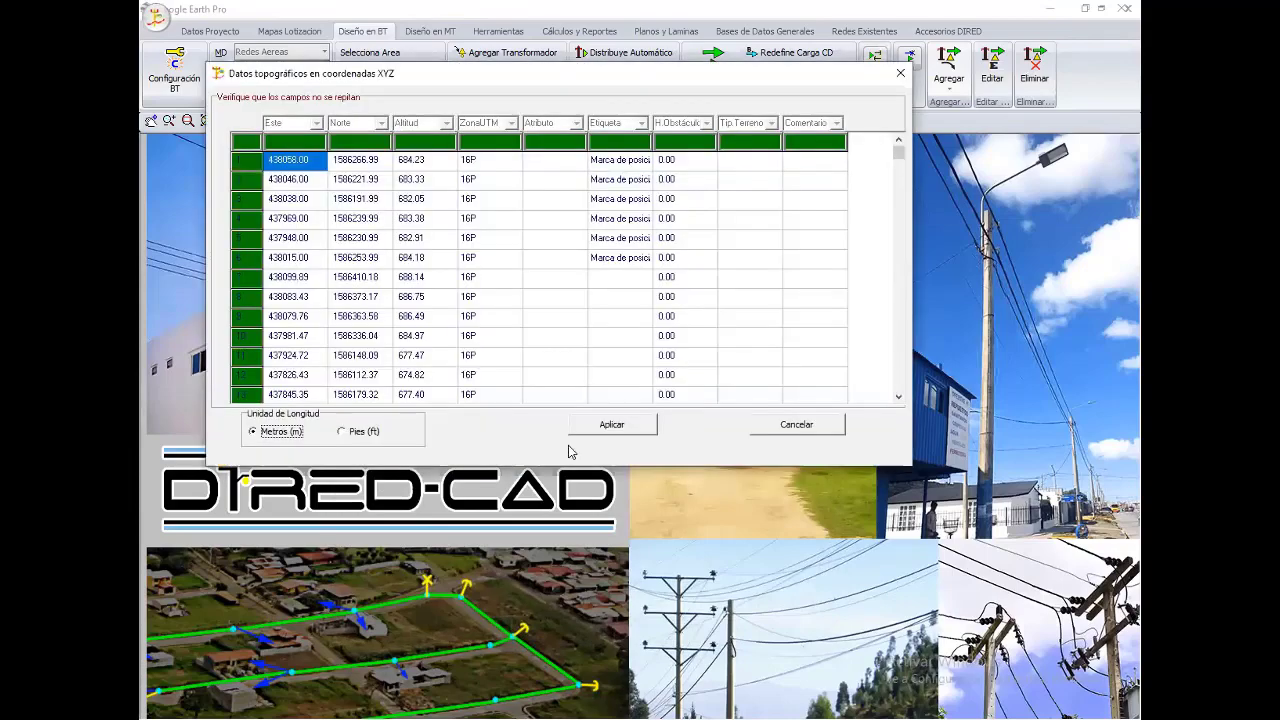
click(588, 435)
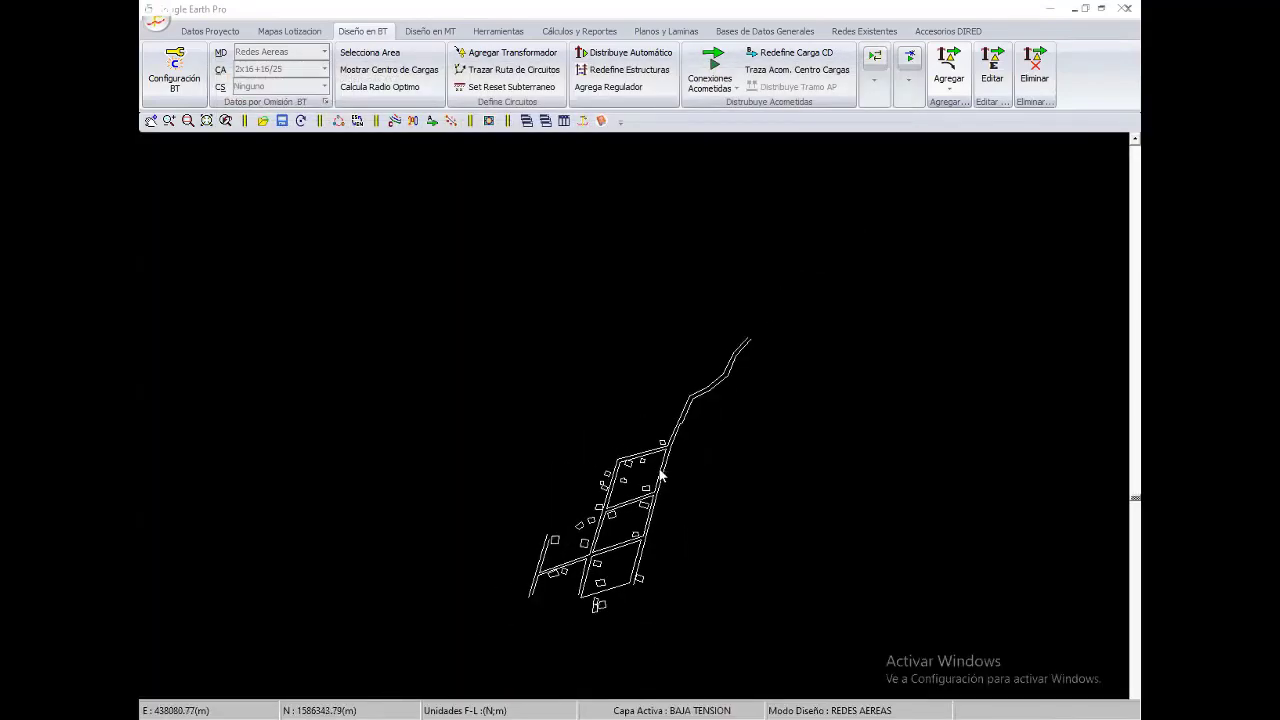
Zoom and pan around the imported Palmerola lots and streets drawing
scroll(650, 480, up, 2)
middle_drag(645, 530, 637, 409)
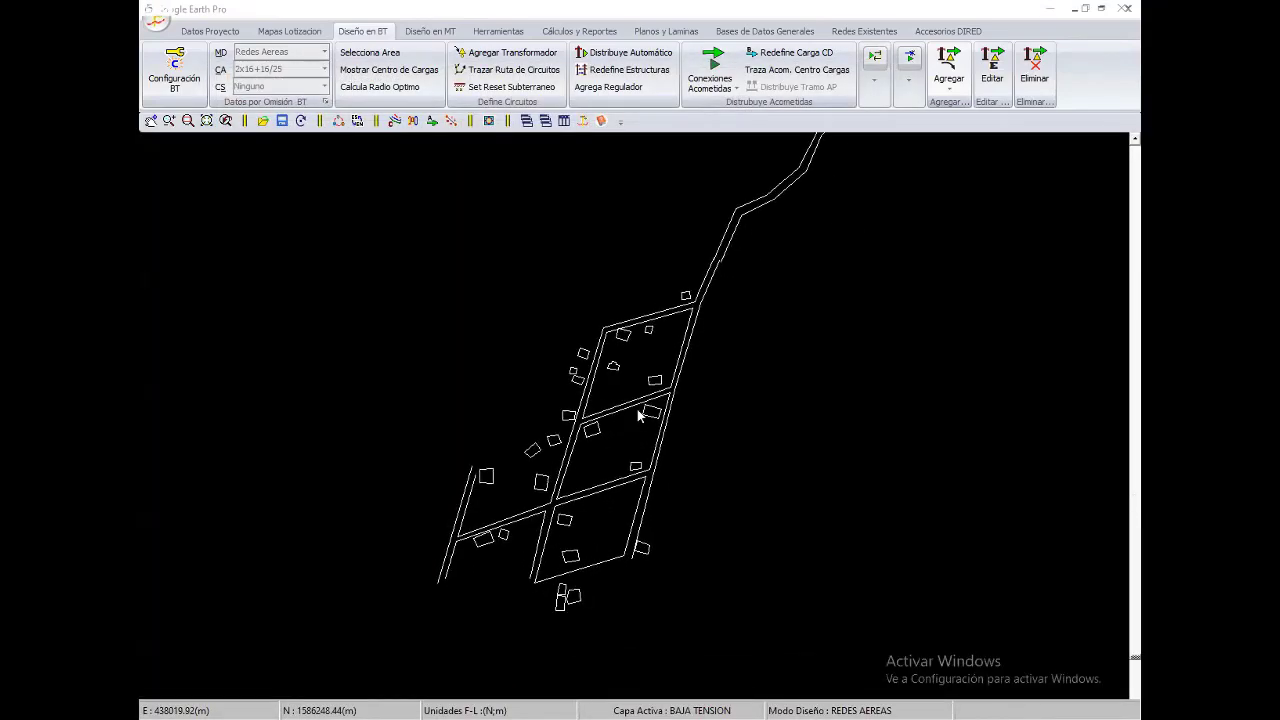
scroll(582, 368, up, 2)
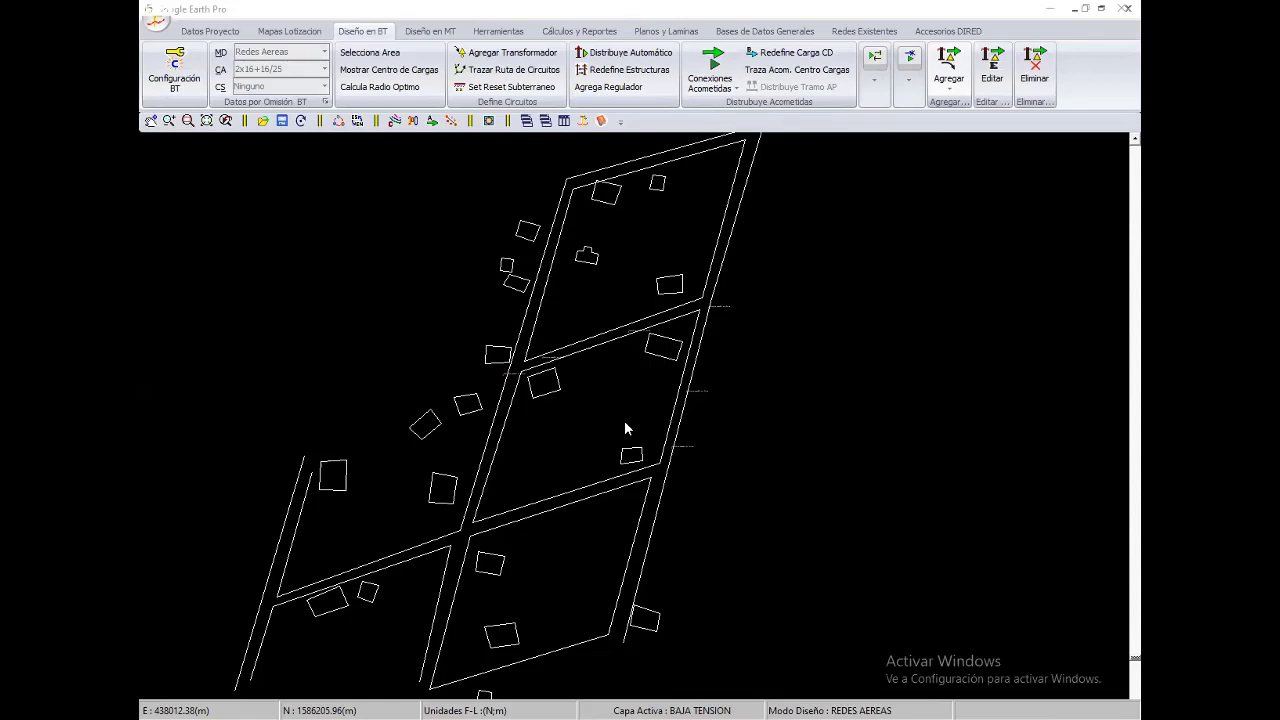
scroll(660, 462, down, 1)
scroll(660, 462, up, 2)
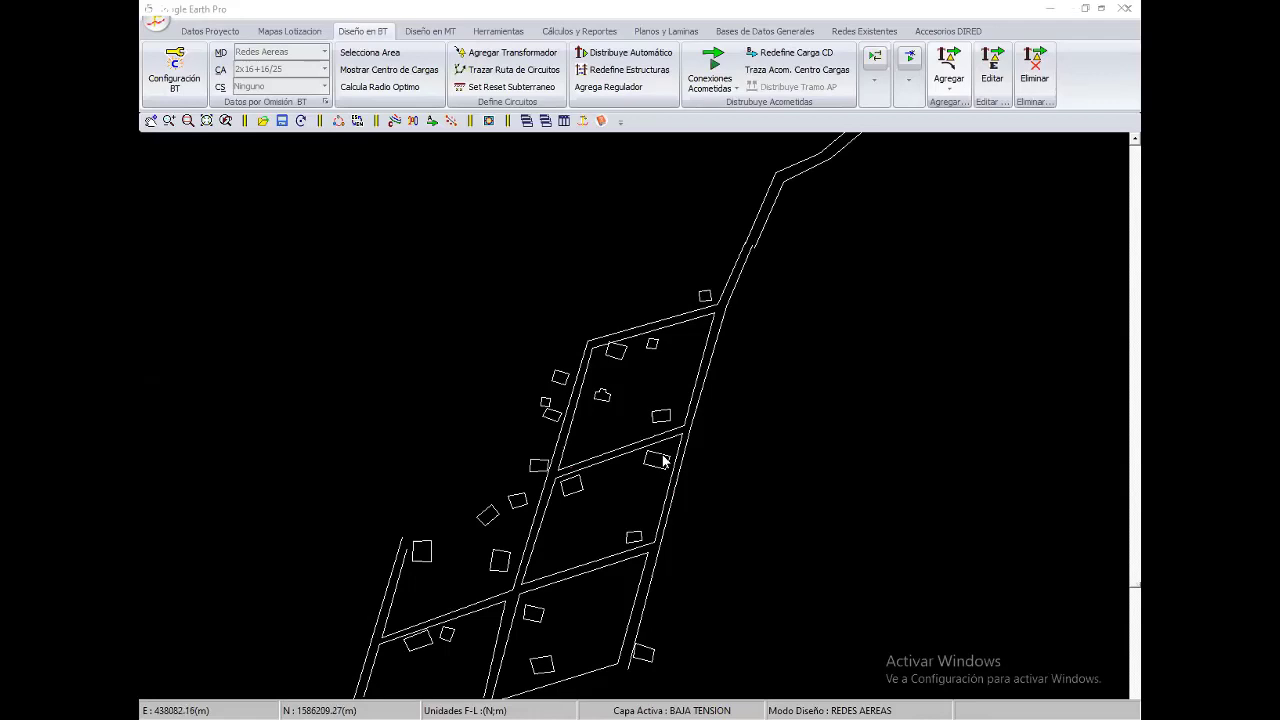
scroll(707, 385, down, 1)
scroll(707, 389, down, 1)
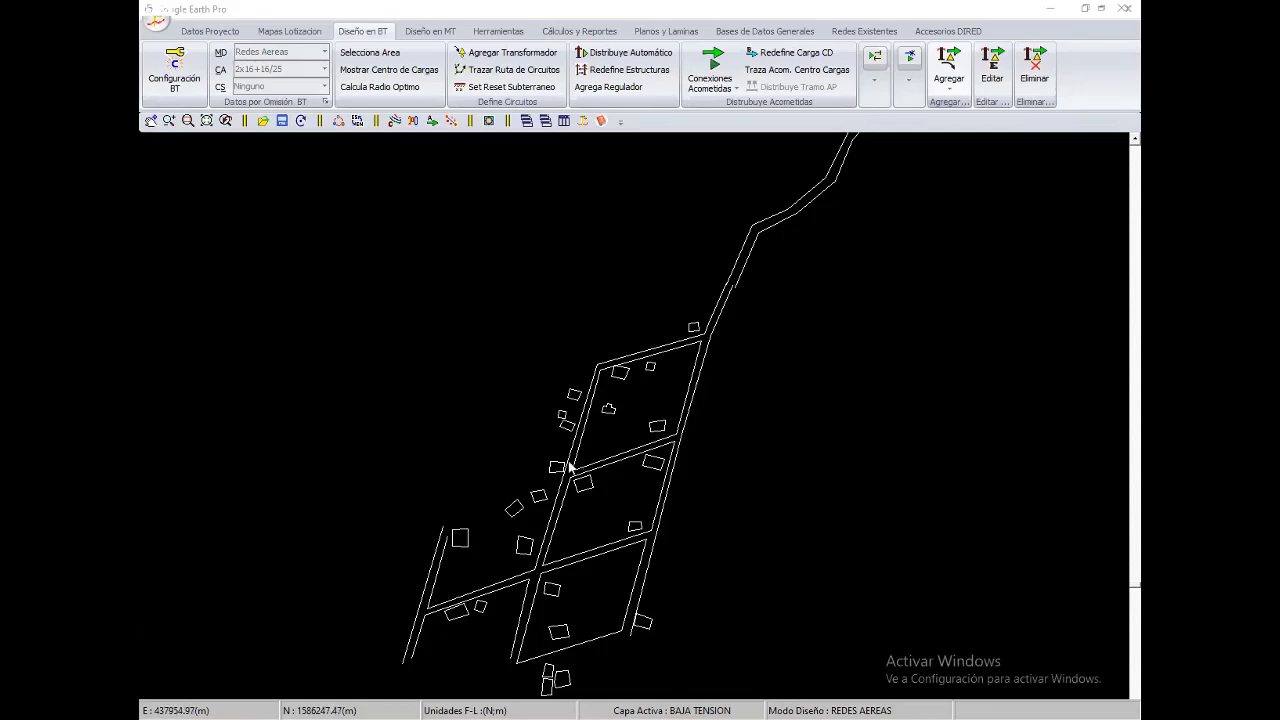
scroll(570, 466, up, 2)
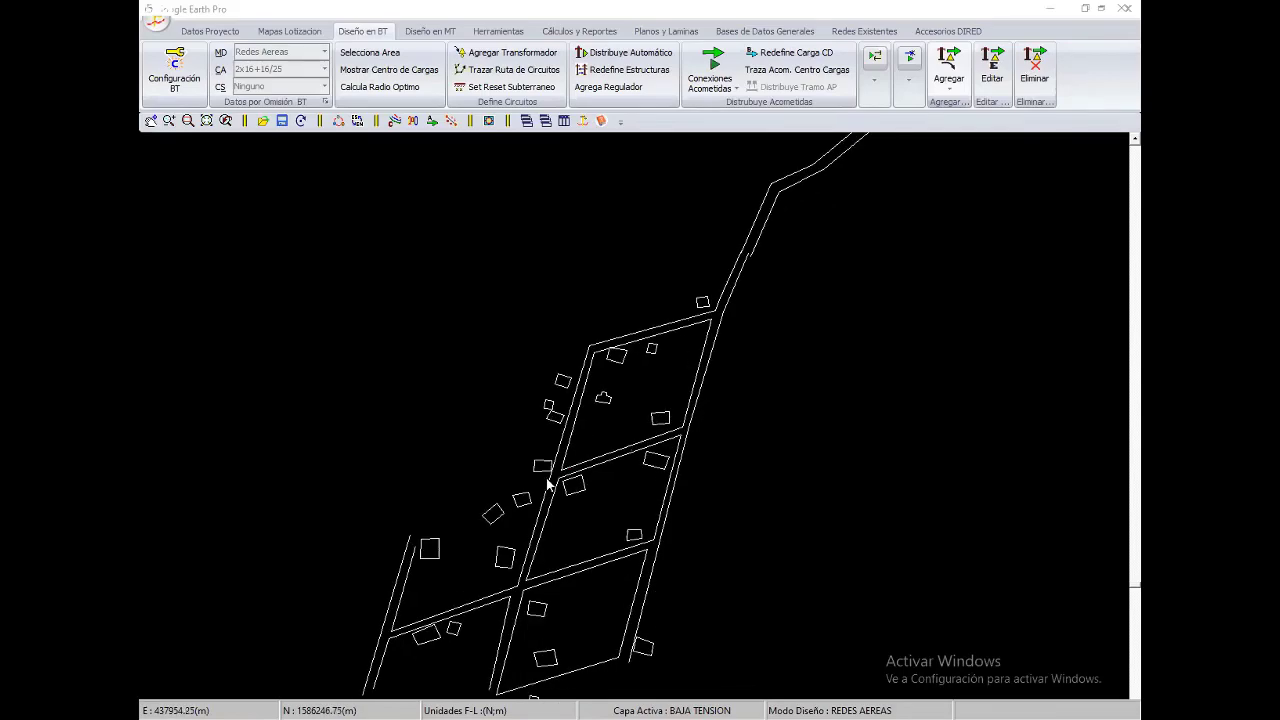
scroll(550, 476, up, 2)
scroll(527, 484, up, 2)
scroll(521, 476, down, 2)
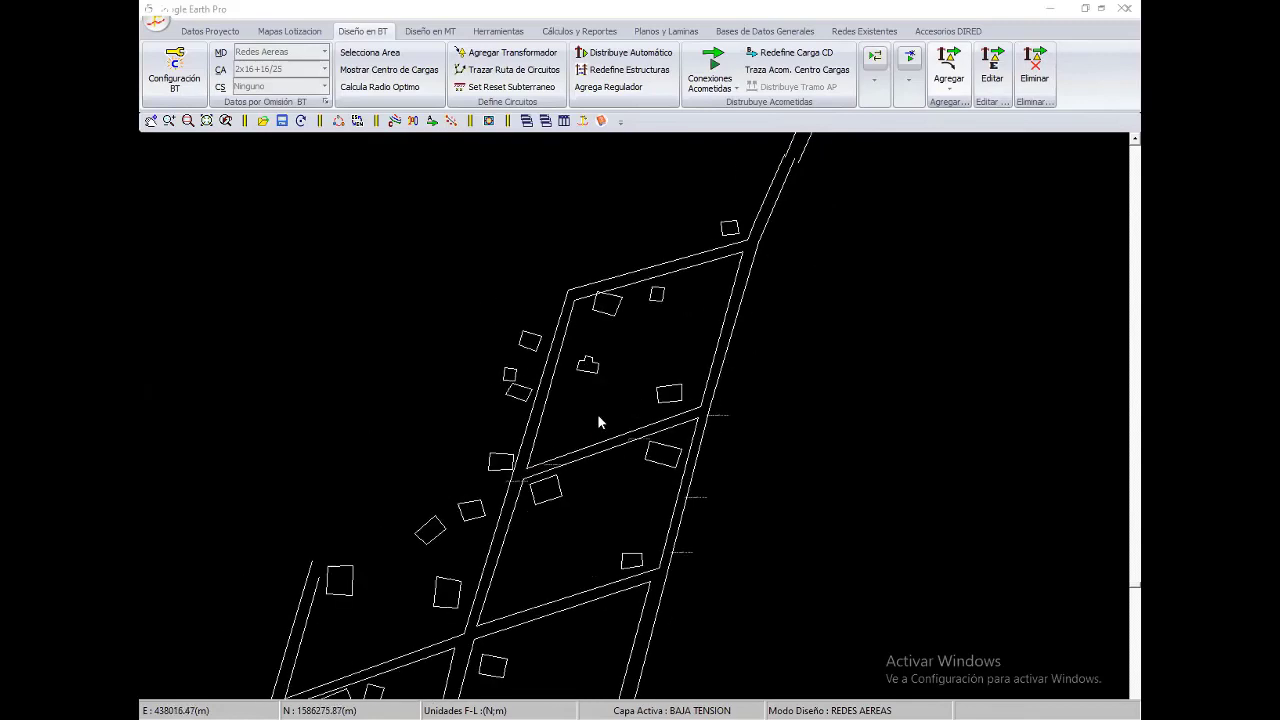
scroll(726, 380, down, 1)
scroll(734, 262, down, 2)
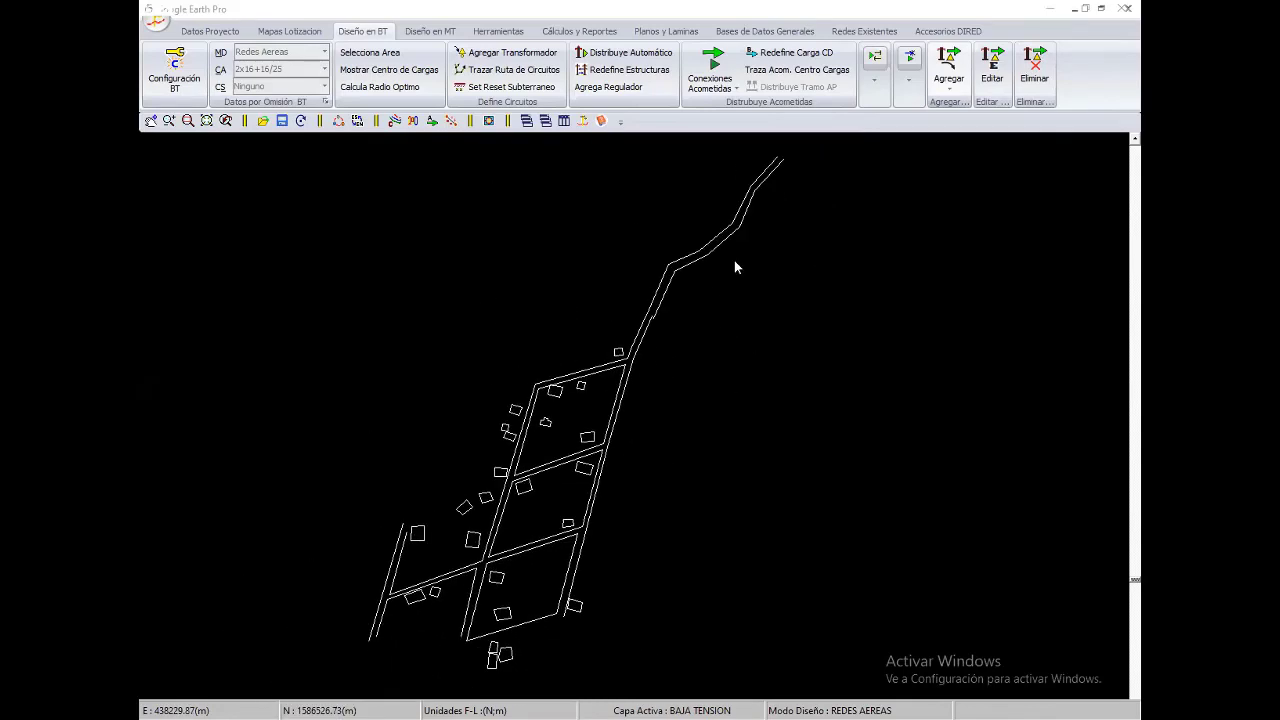
scroll(734, 262, up, 3)
scroll(446, 212, down, 1)
scroll(446, 212, up, 1)
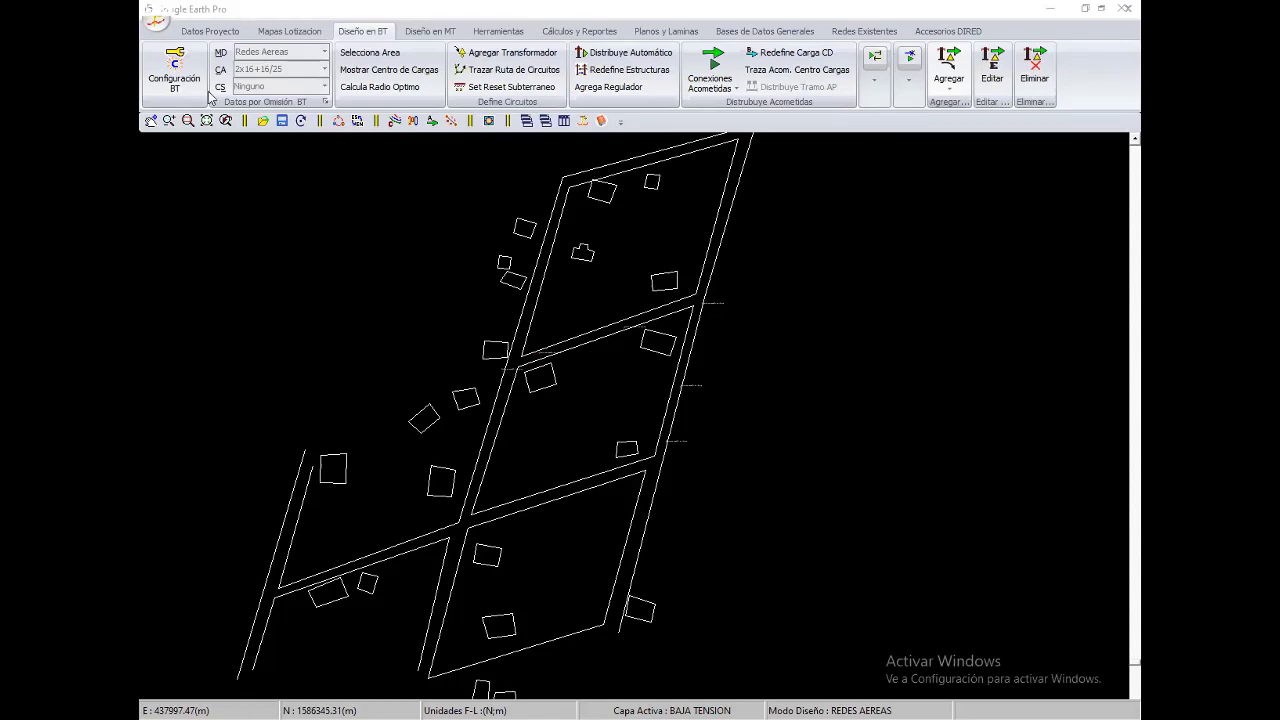
scroll(301, 113, up, 2)
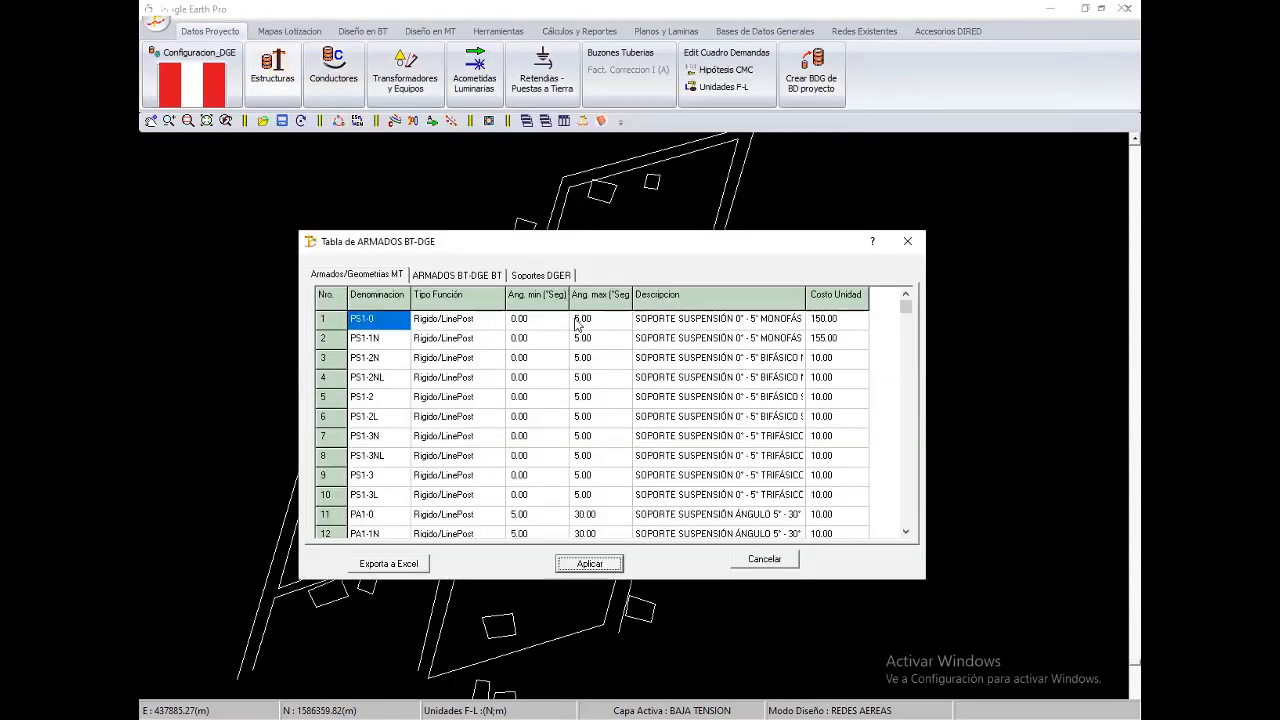
Clear the structures table and open the project structure selection
click(587, 242)
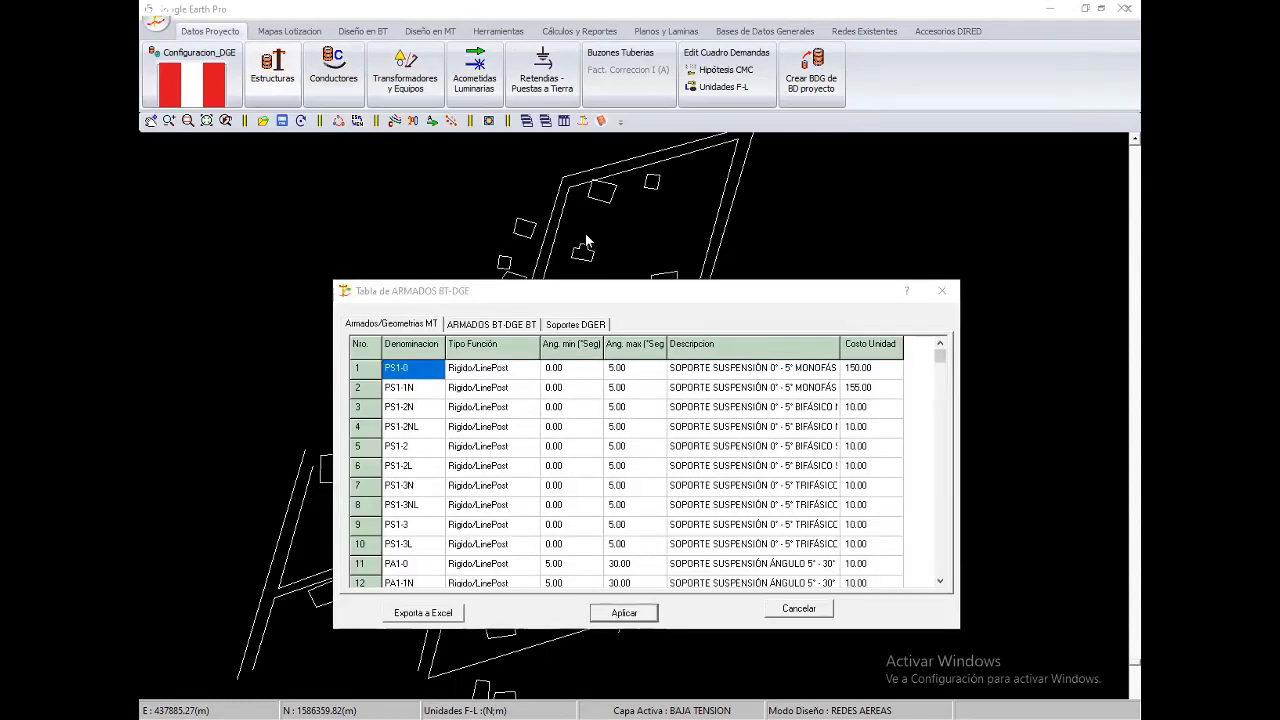
right_click(523, 396)
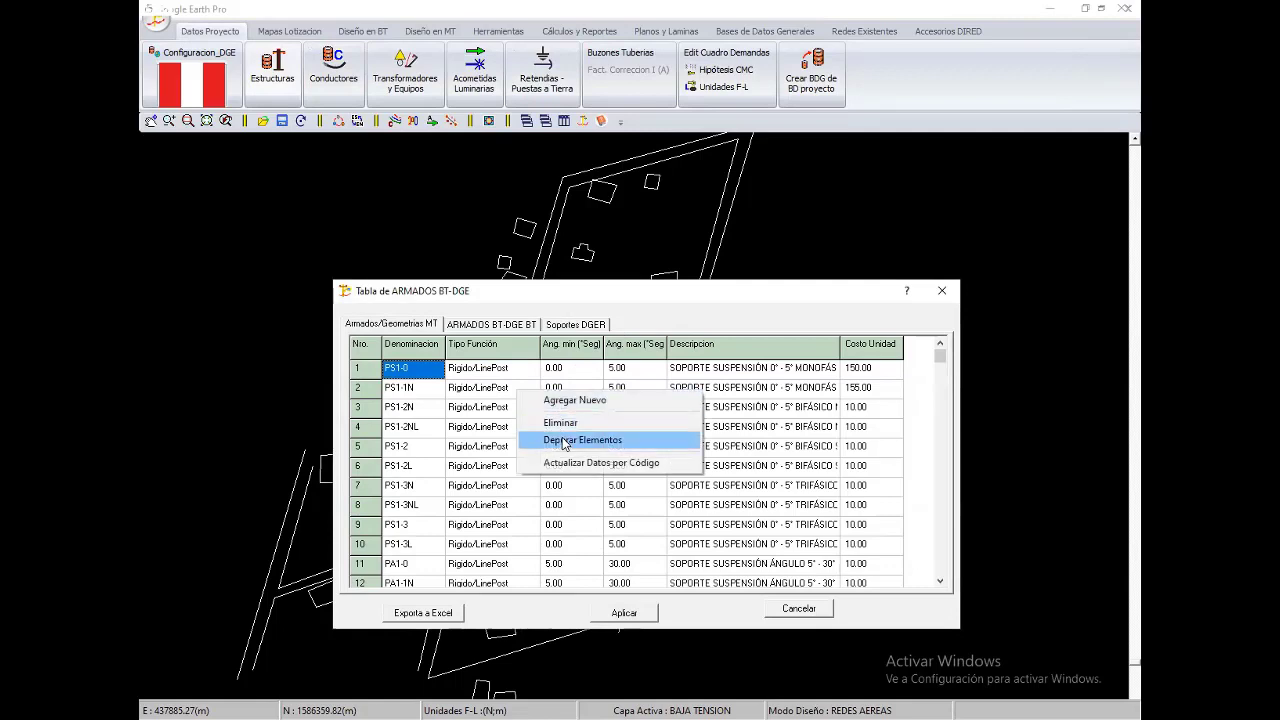
click(561, 441)
right_click(506, 368)
click(543, 384)
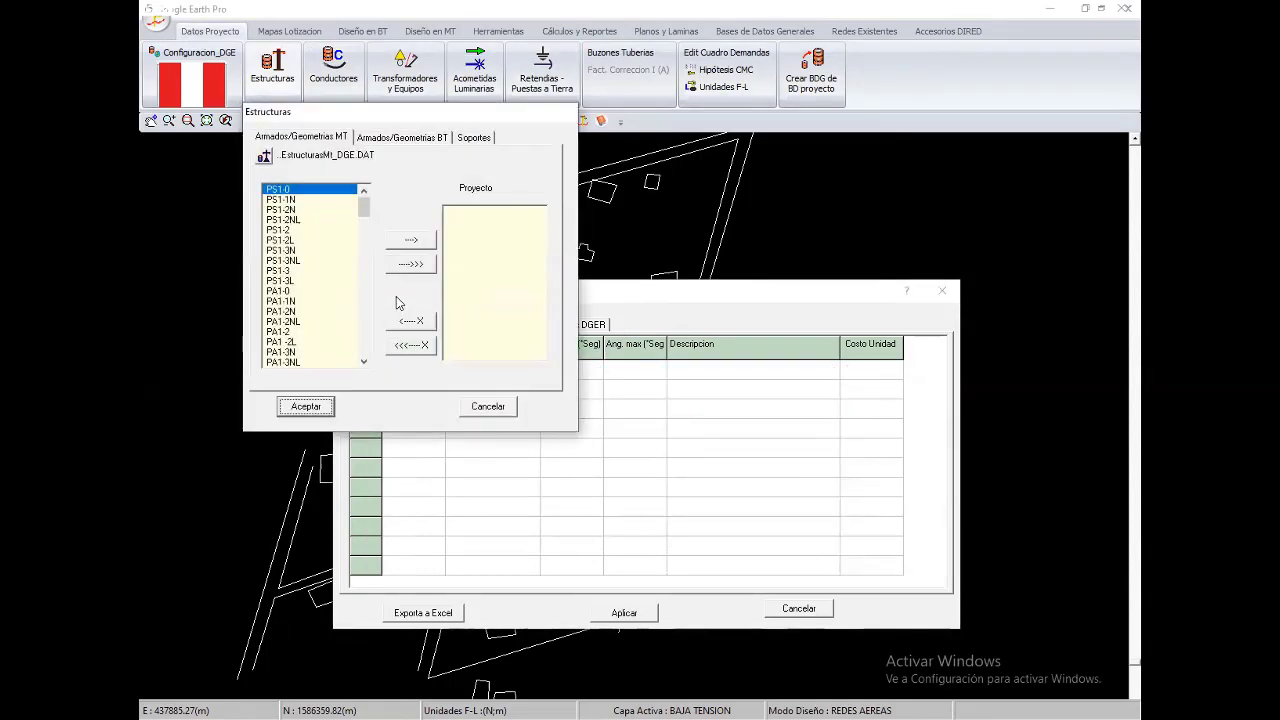
Add PS1-1N, PA1-1N, PA2-2N and PA3-2N to the project structures
key(Down)
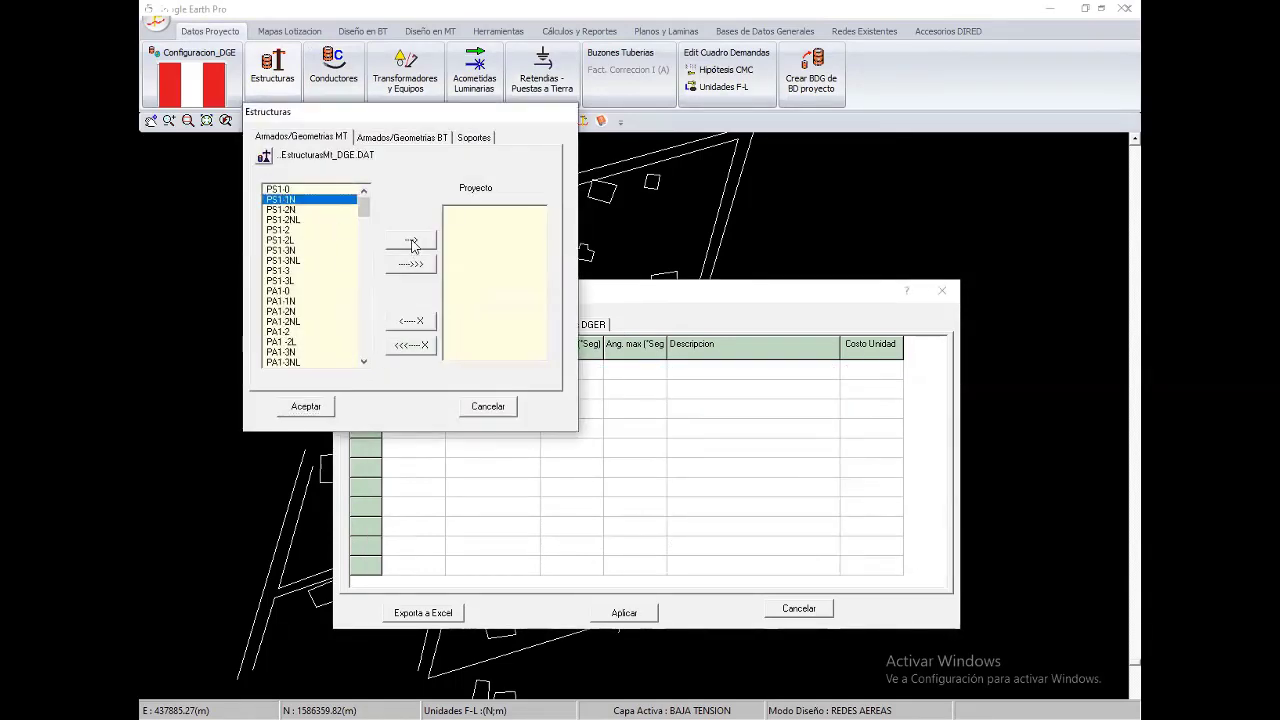
click(411, 241)
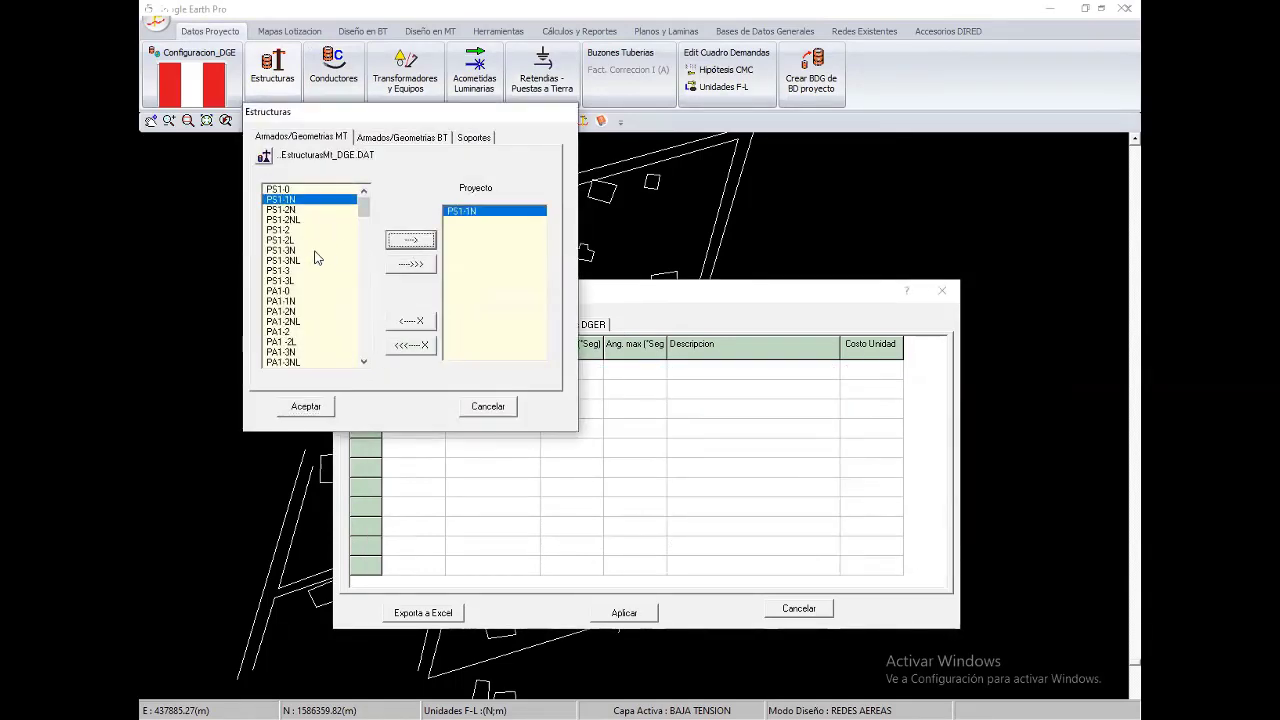
click(283, 301)
click(408, 244)
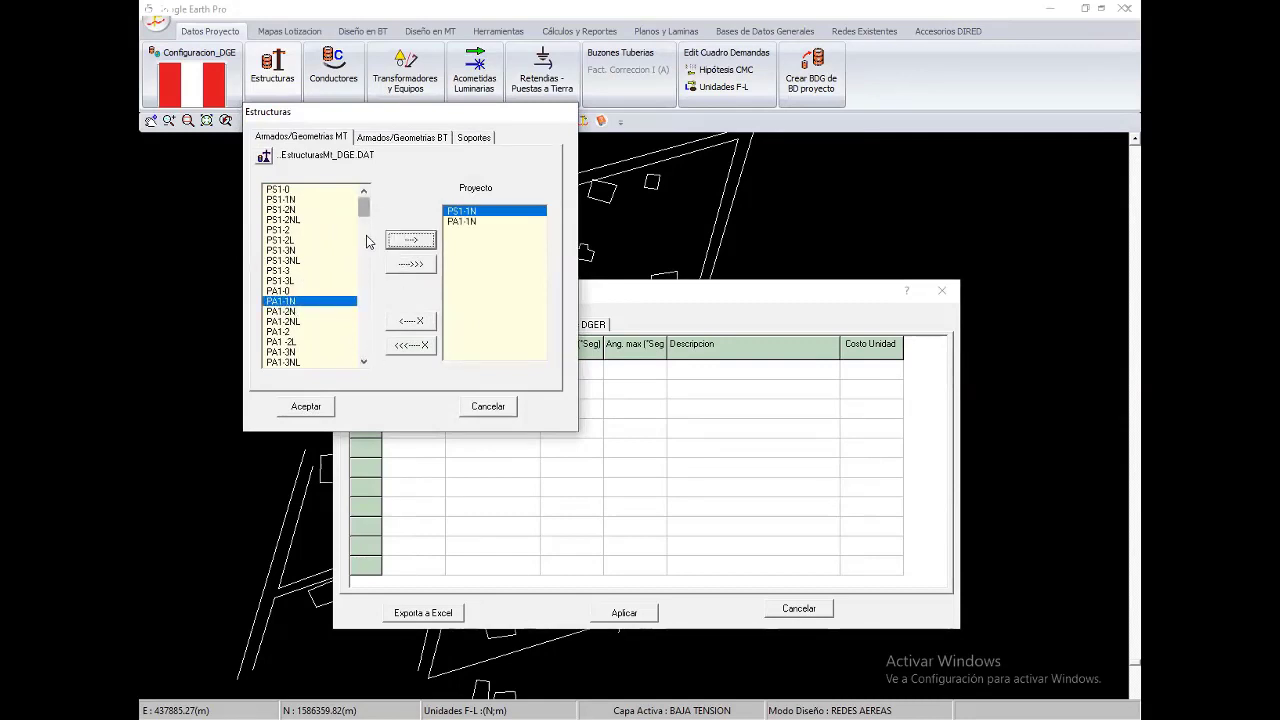
drag(365, 206, 365, 226)
click(283, 240)
click(411, 240)
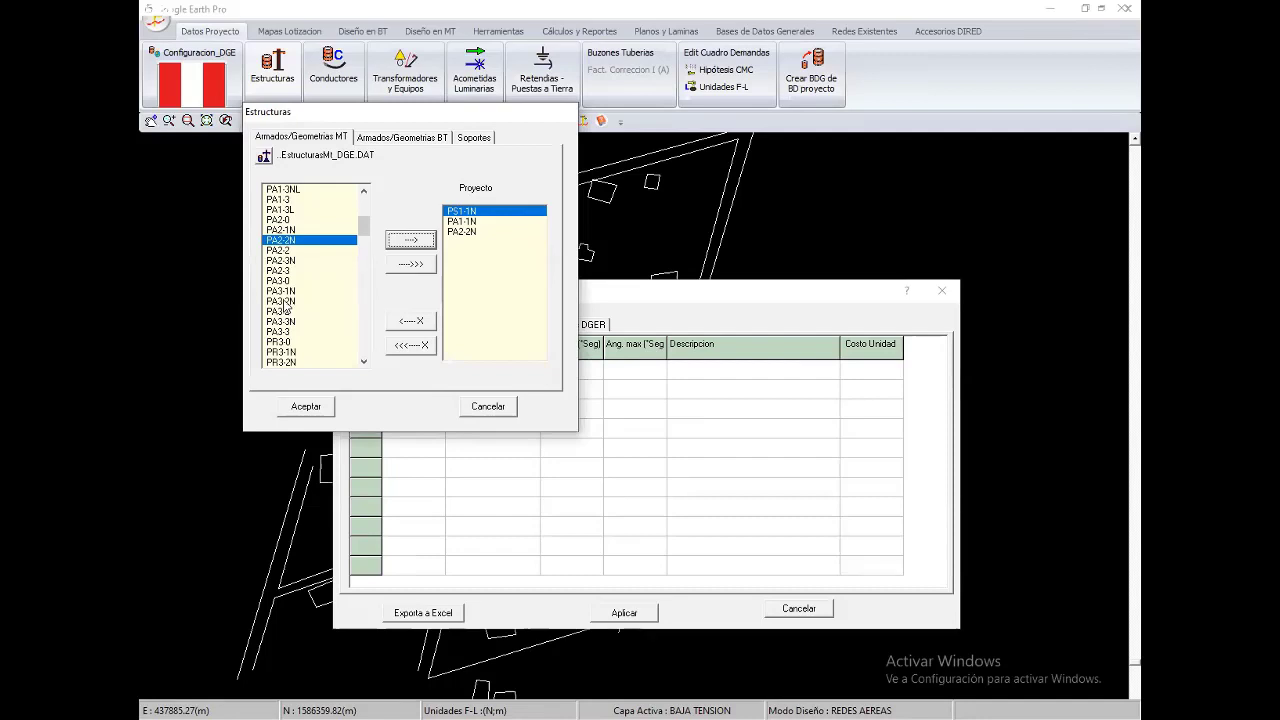
click(283, 301)
click(421, 249)
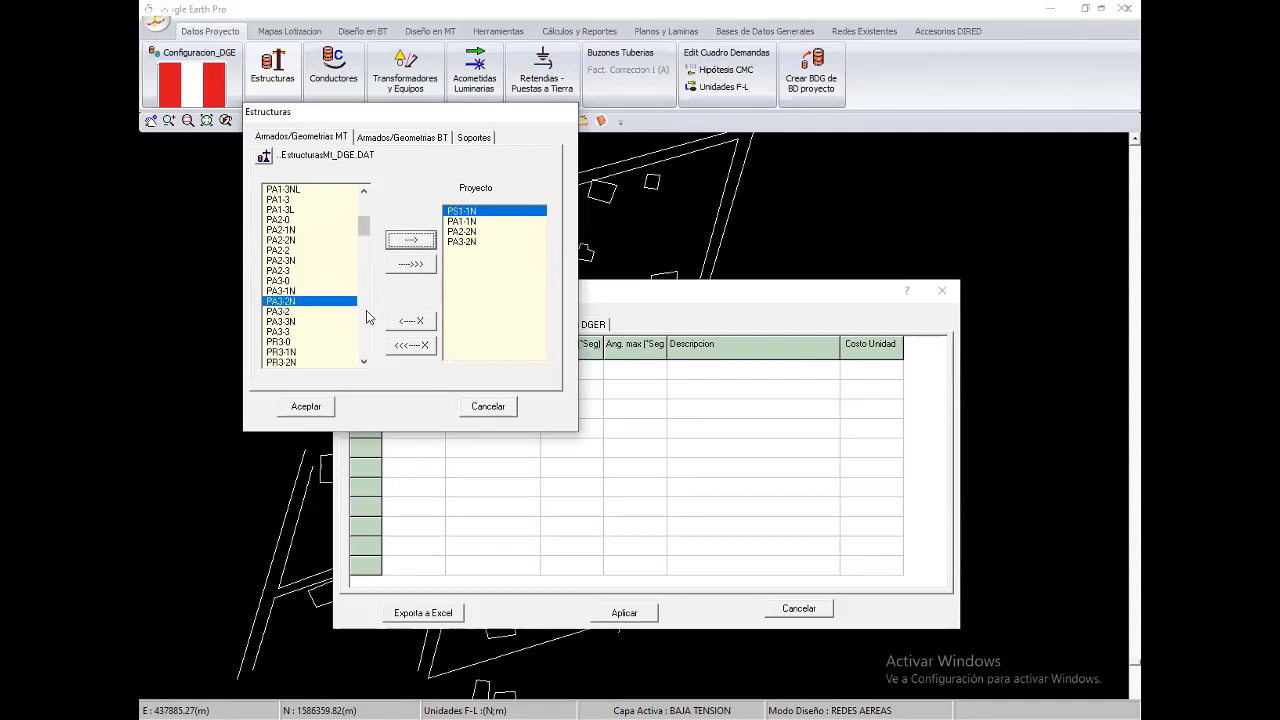
Remove PA2-2N and PA3-2N from the project structures list
scroll(368, 325, down, 1)
scroll(368, 325, down, 5)
scroll(368, 325, up, 6)
click(463, 231)
double_click(463, 232)
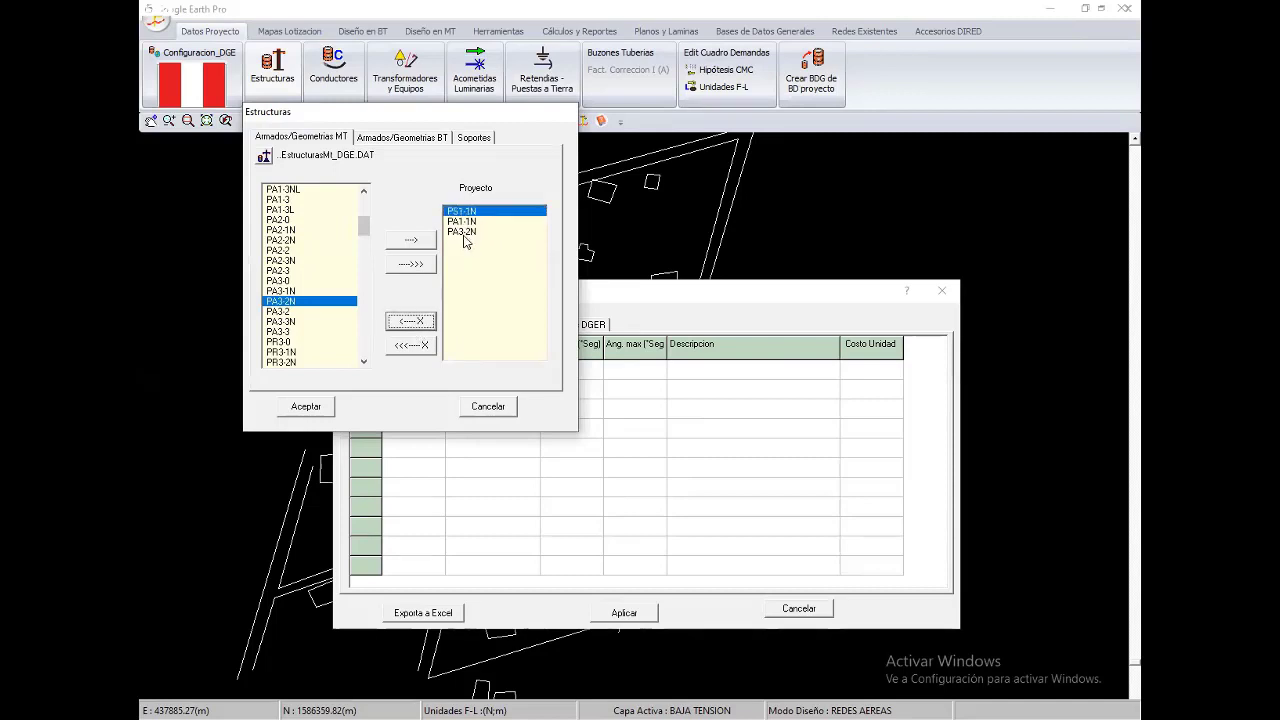
click(465, 232)
click(411, 321)
Add PA2-1N and PA3-1N to the project structures
scroll(368, 250, up, 6)
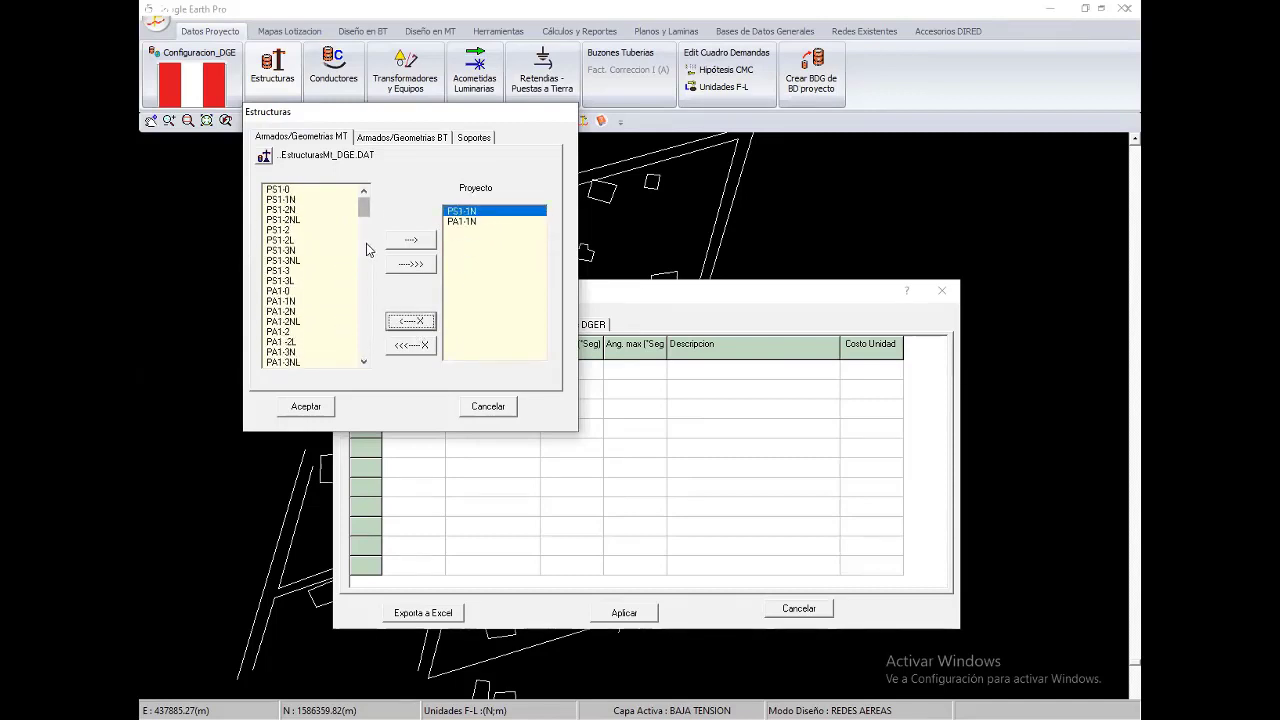
scroll(368, 250, down, 3)
scroll(357, 266, down, 3)
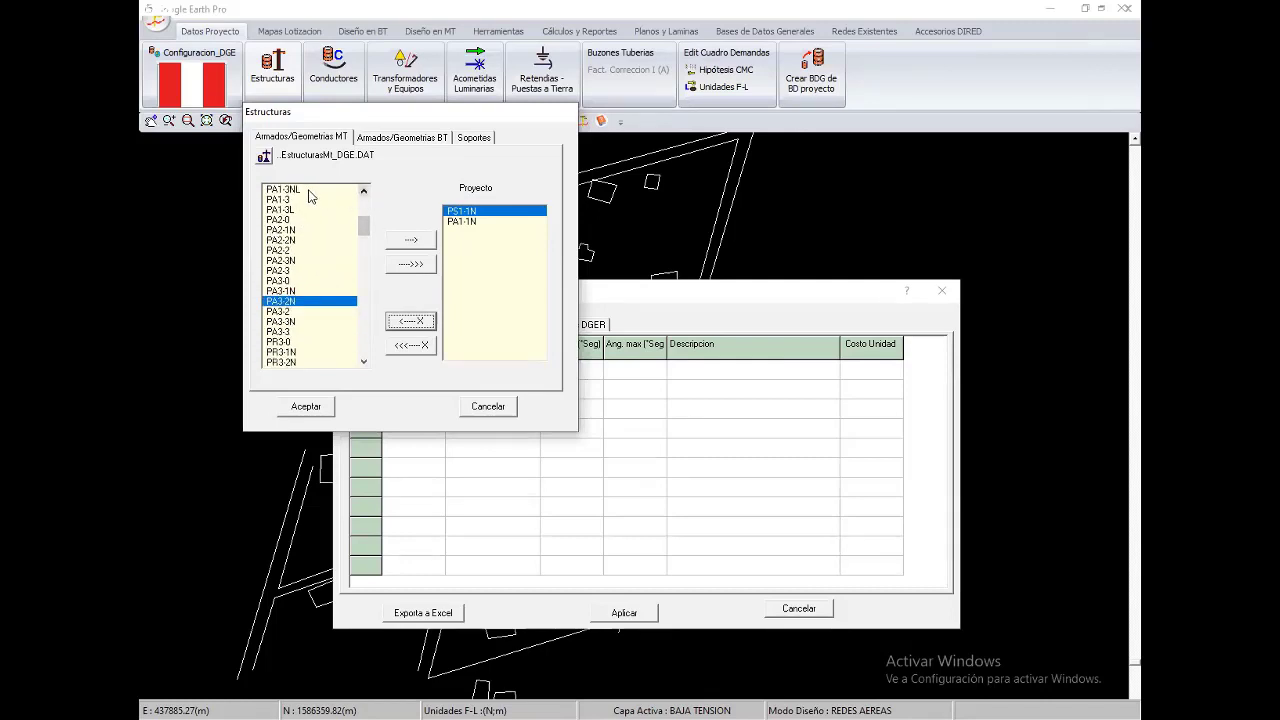
click(350, 189)
click(363, 190)
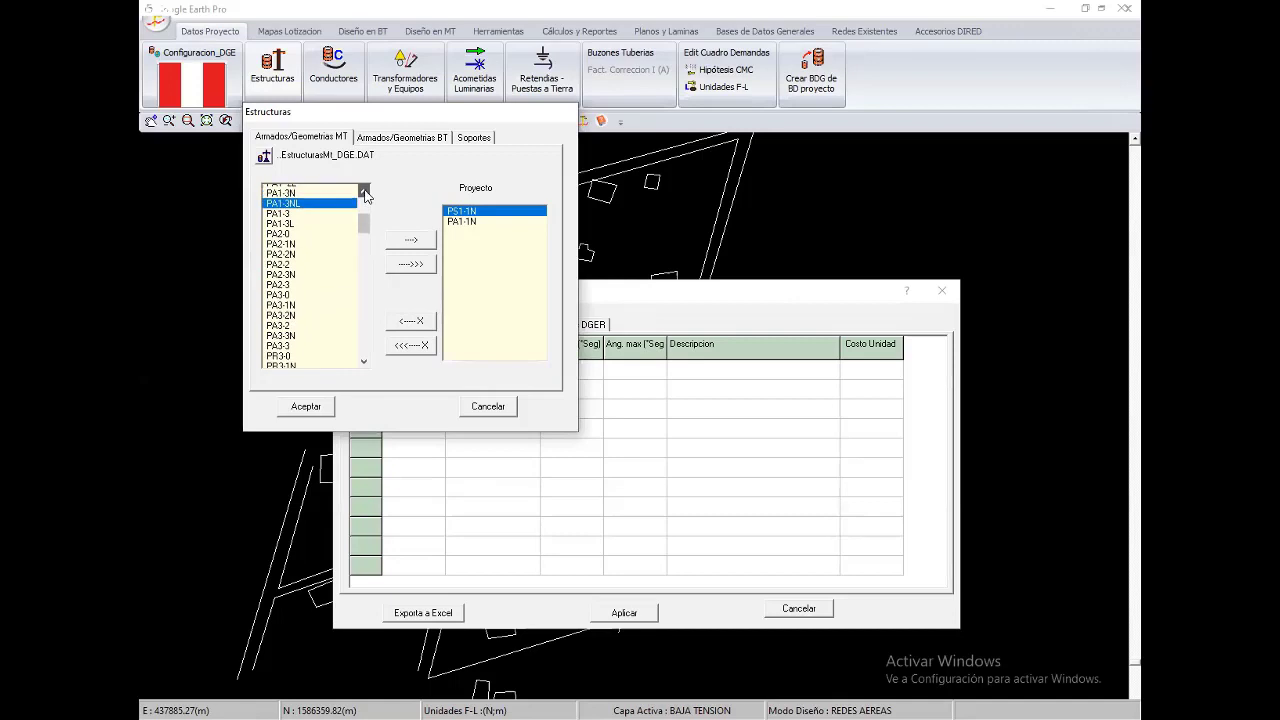
click(363, 190)
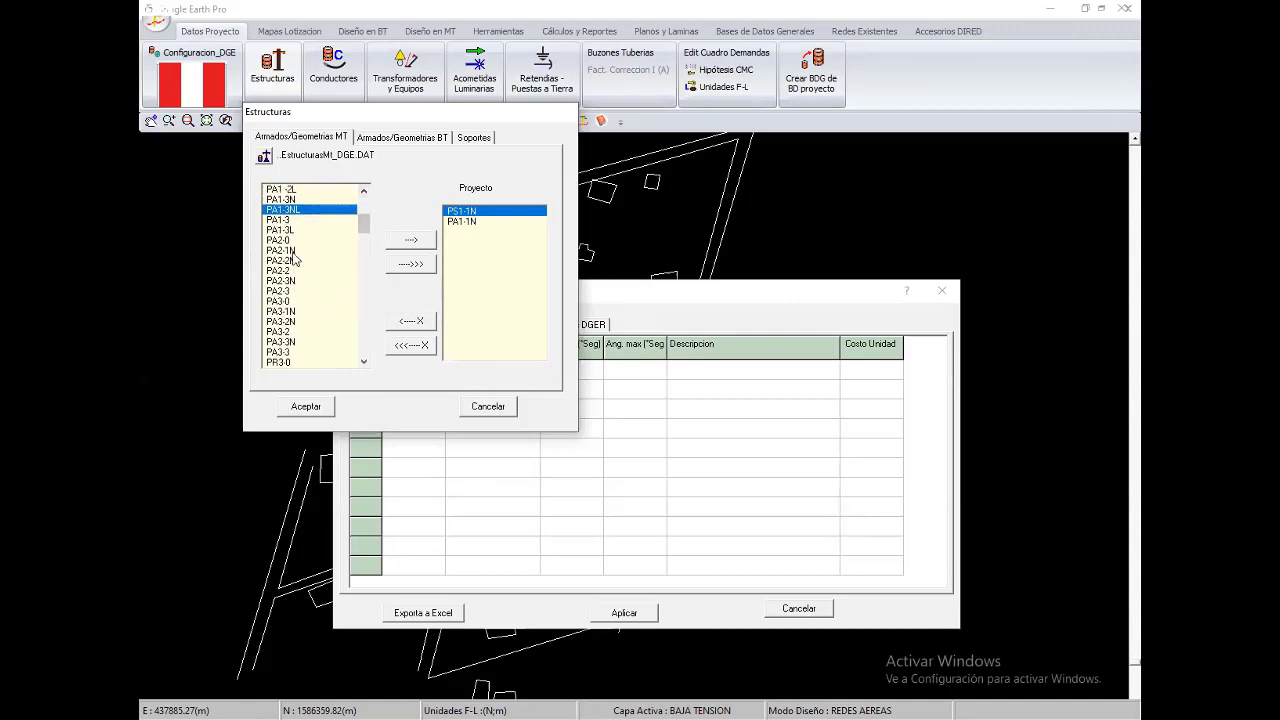
click(288, 250)
click(410, 240)
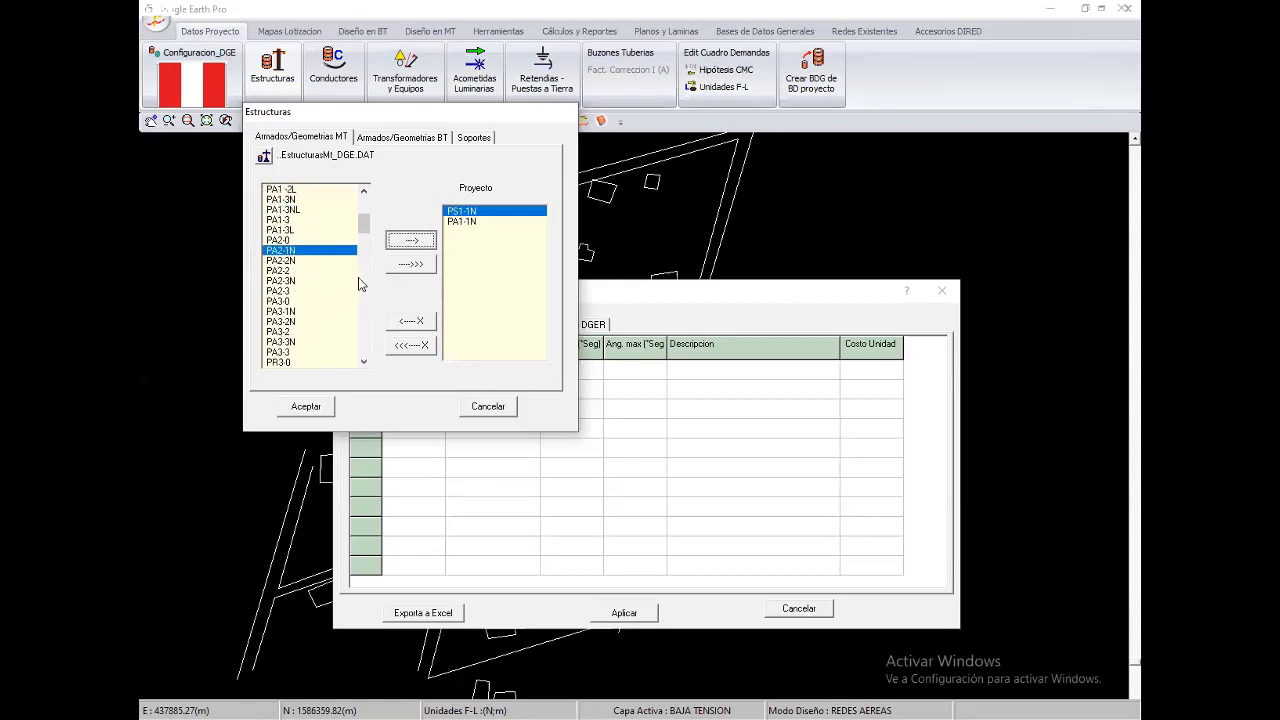
click(295, 311)
key(Return)
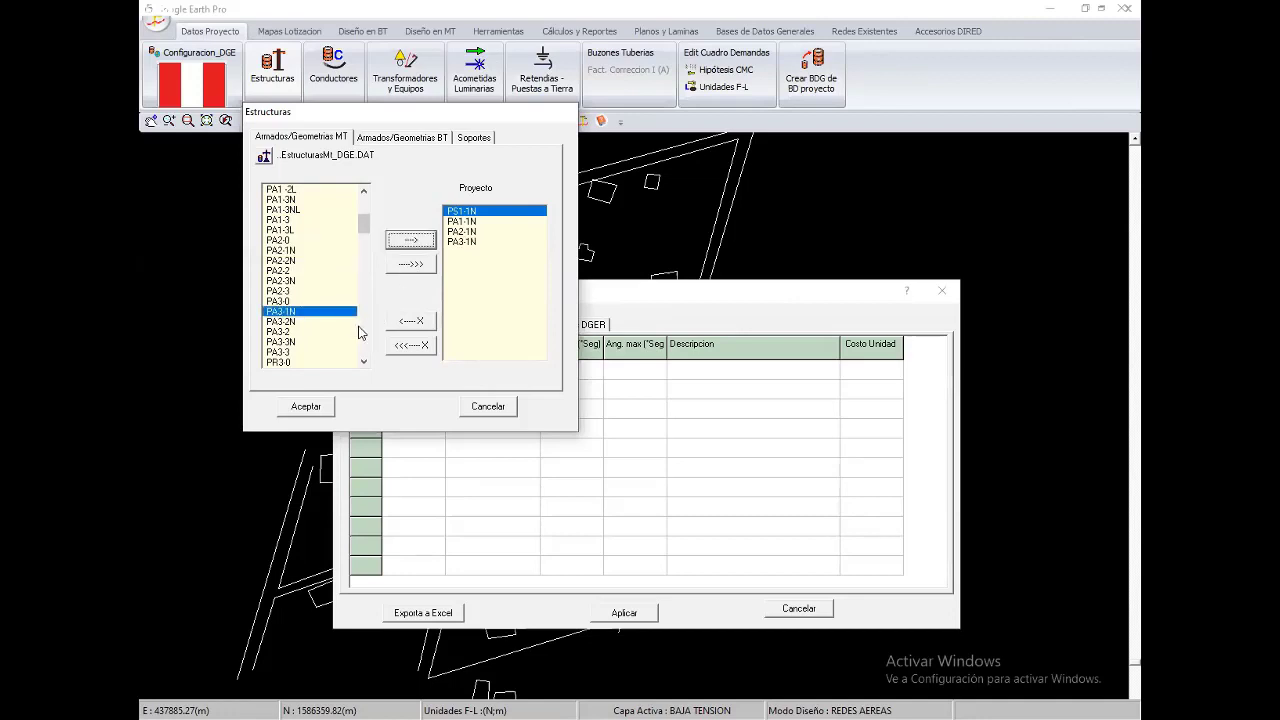
click(363, 333)
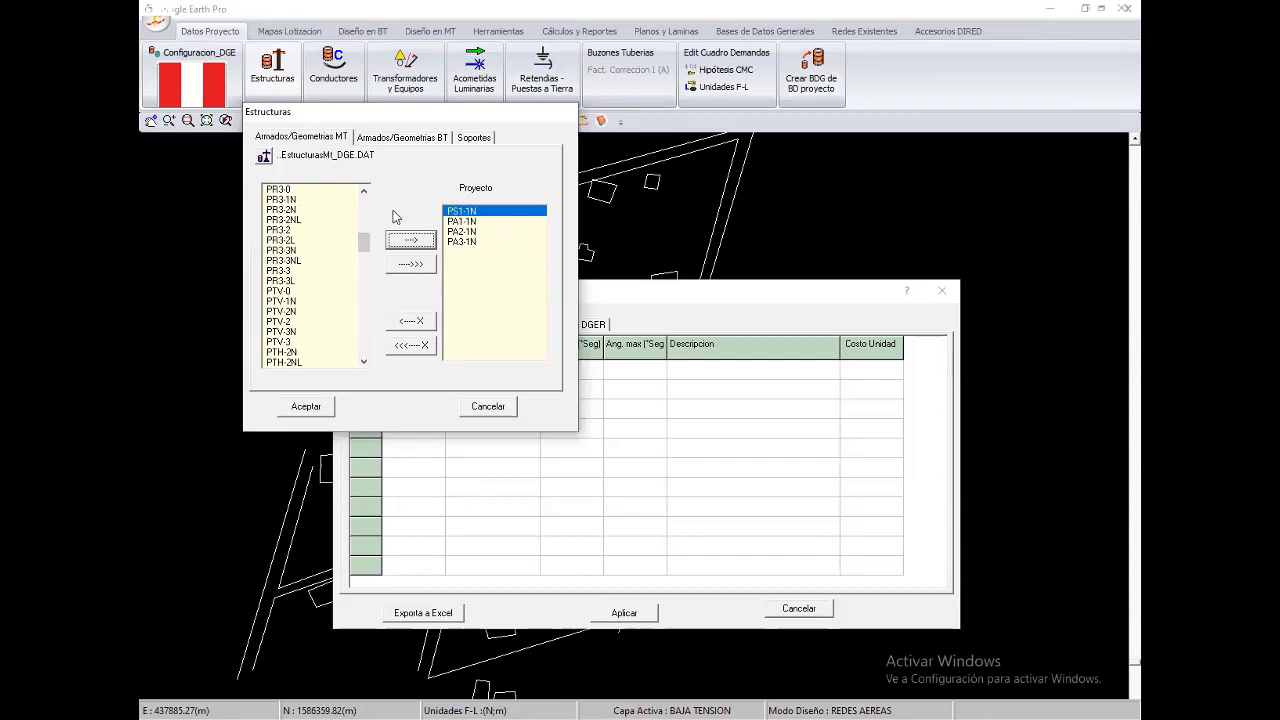
Add PR3-1N and PTV-1N and confirm the six chosen structures
click(300, 199)
click(410, 240)
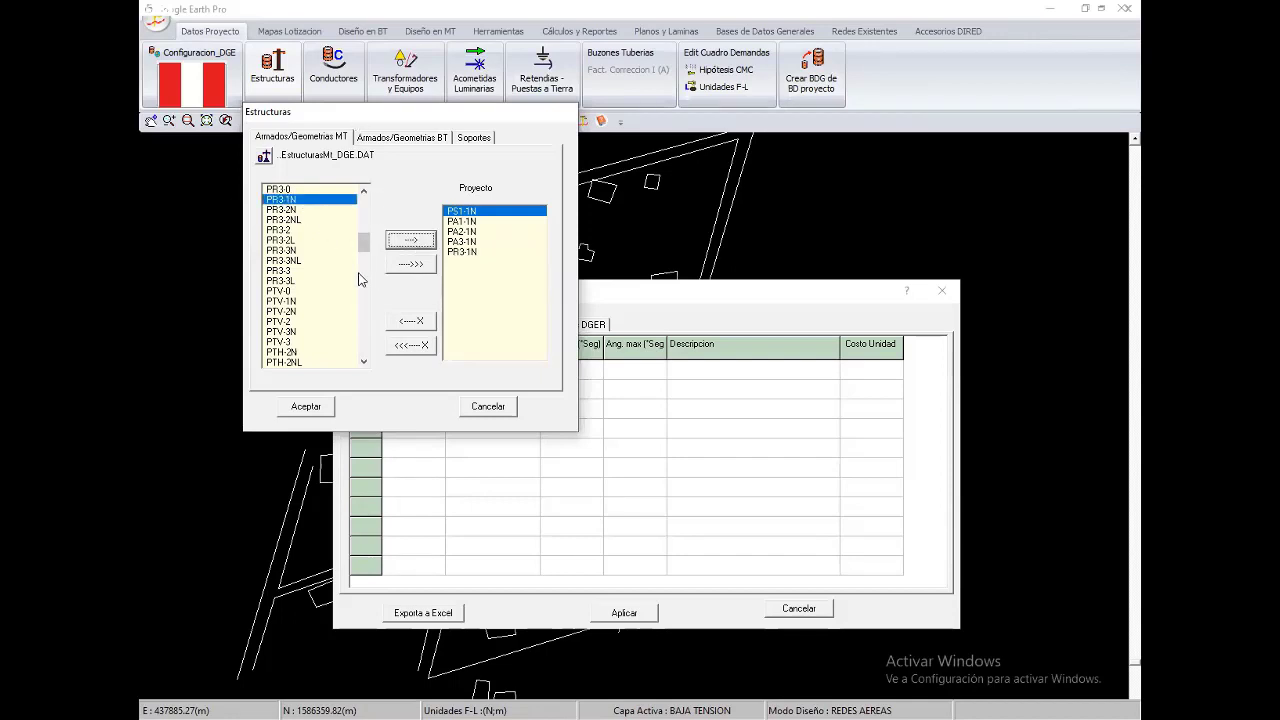
click(358, 301)
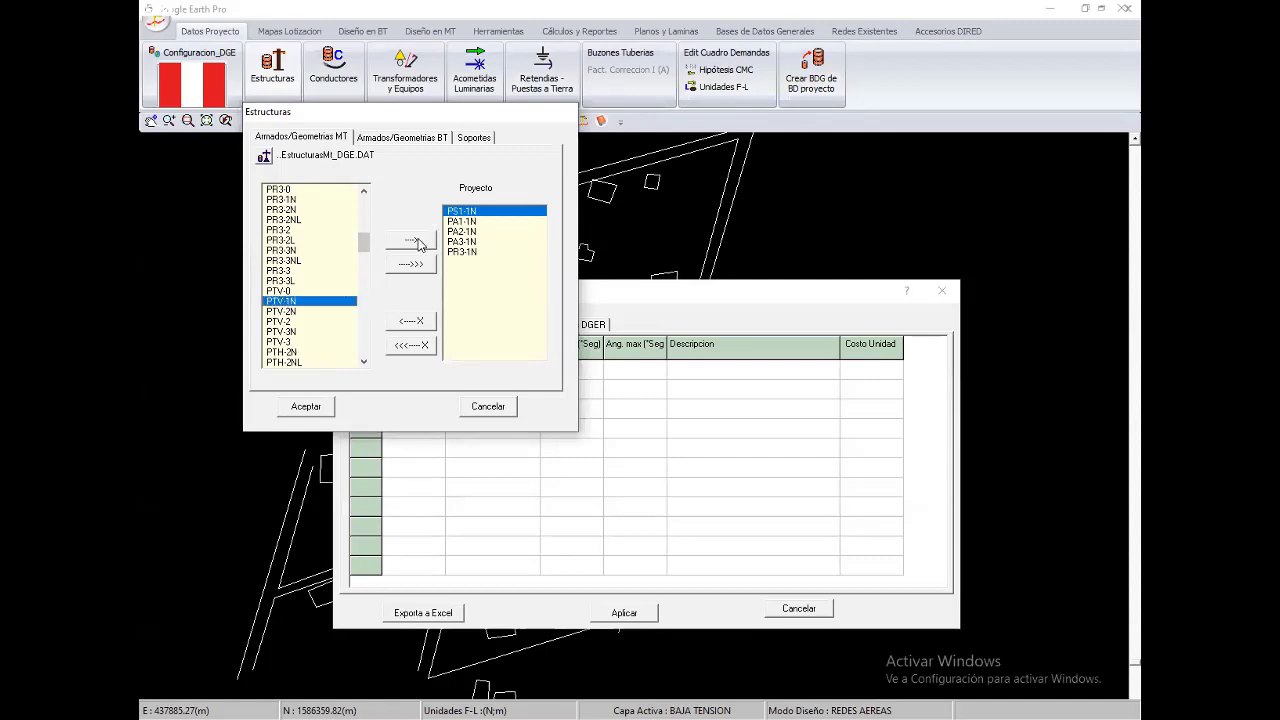
click(418, 241)
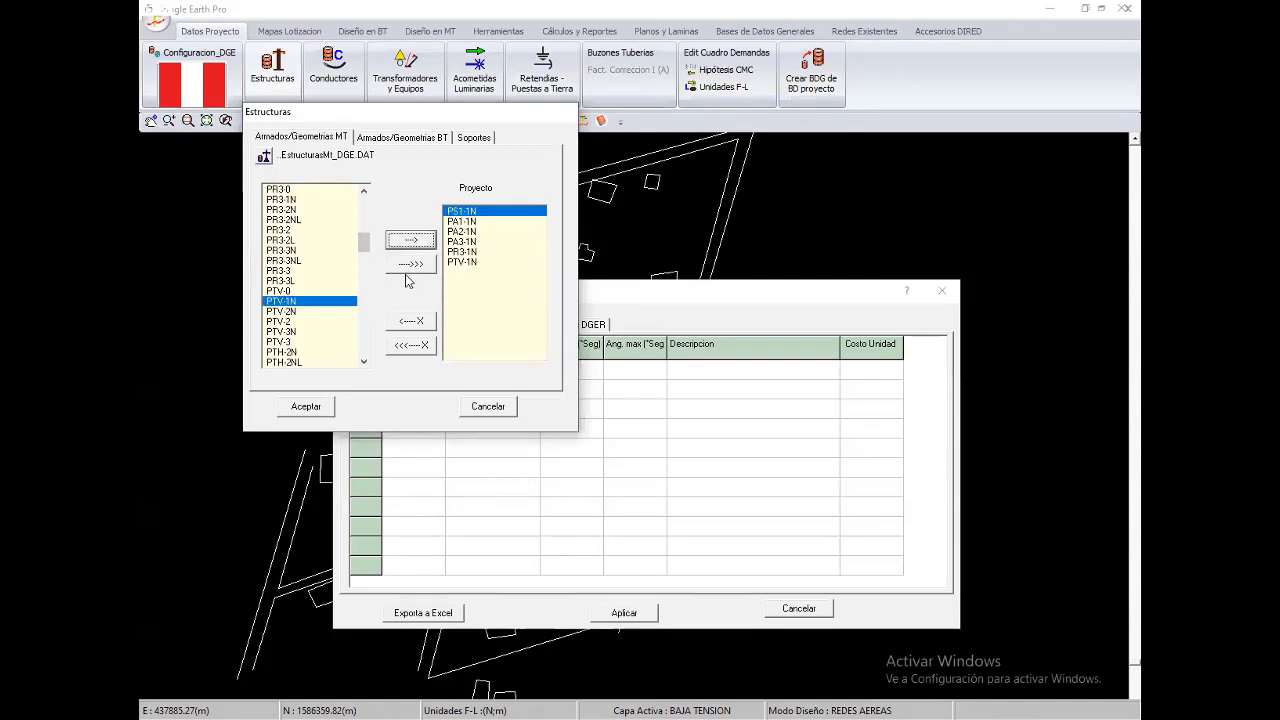
click(305, 409)
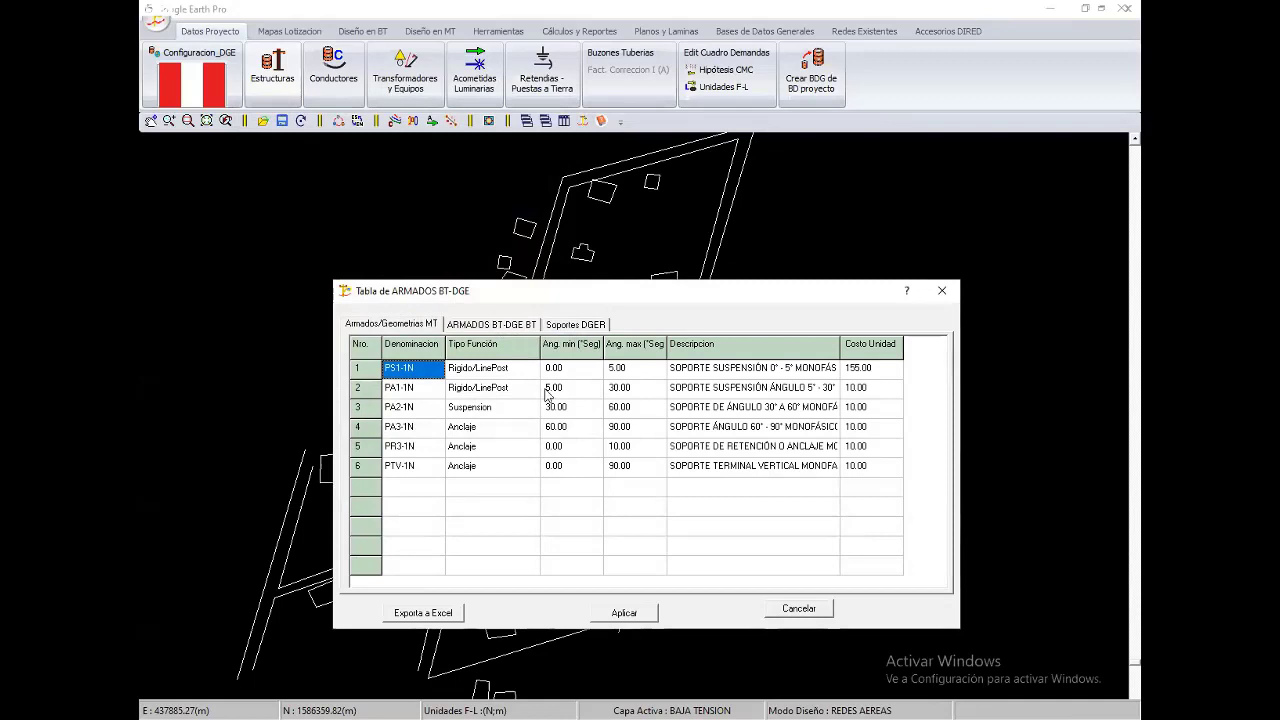
Review the ARMADOS BT-DGE BT and Soportes DGER tabs, then close the structures table
key(ctrl+Tab)
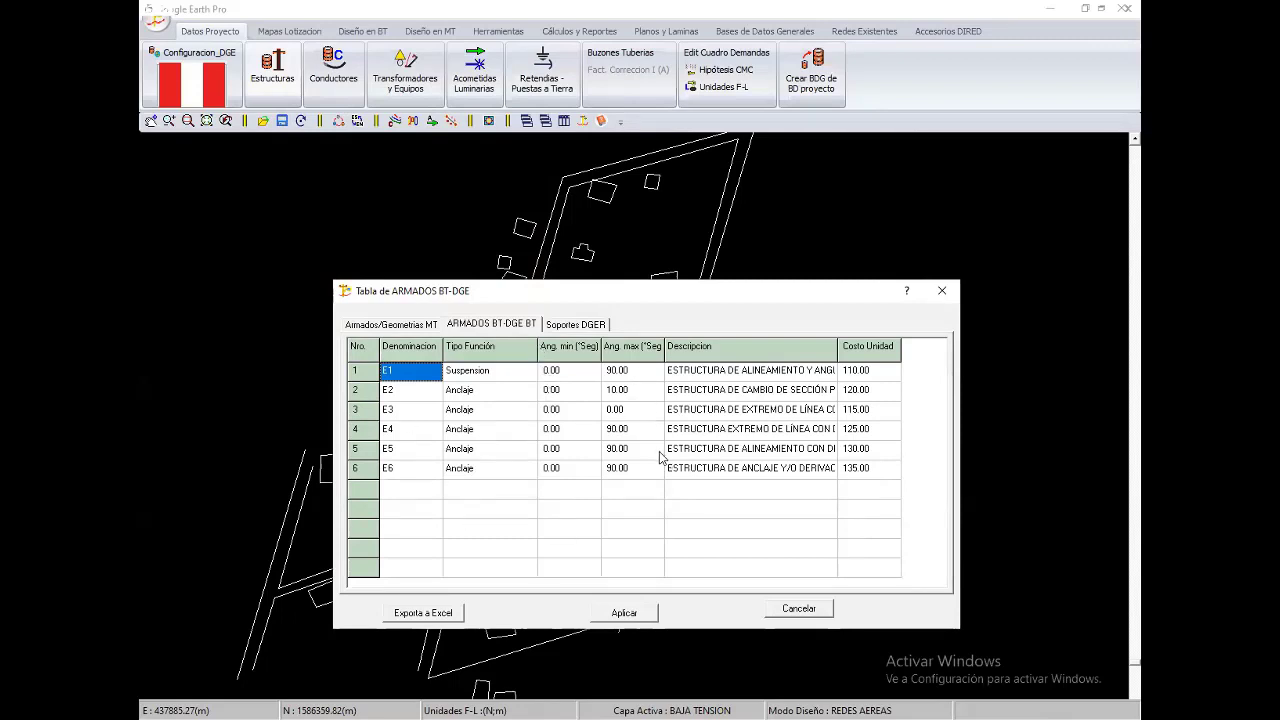
click(592, 325)
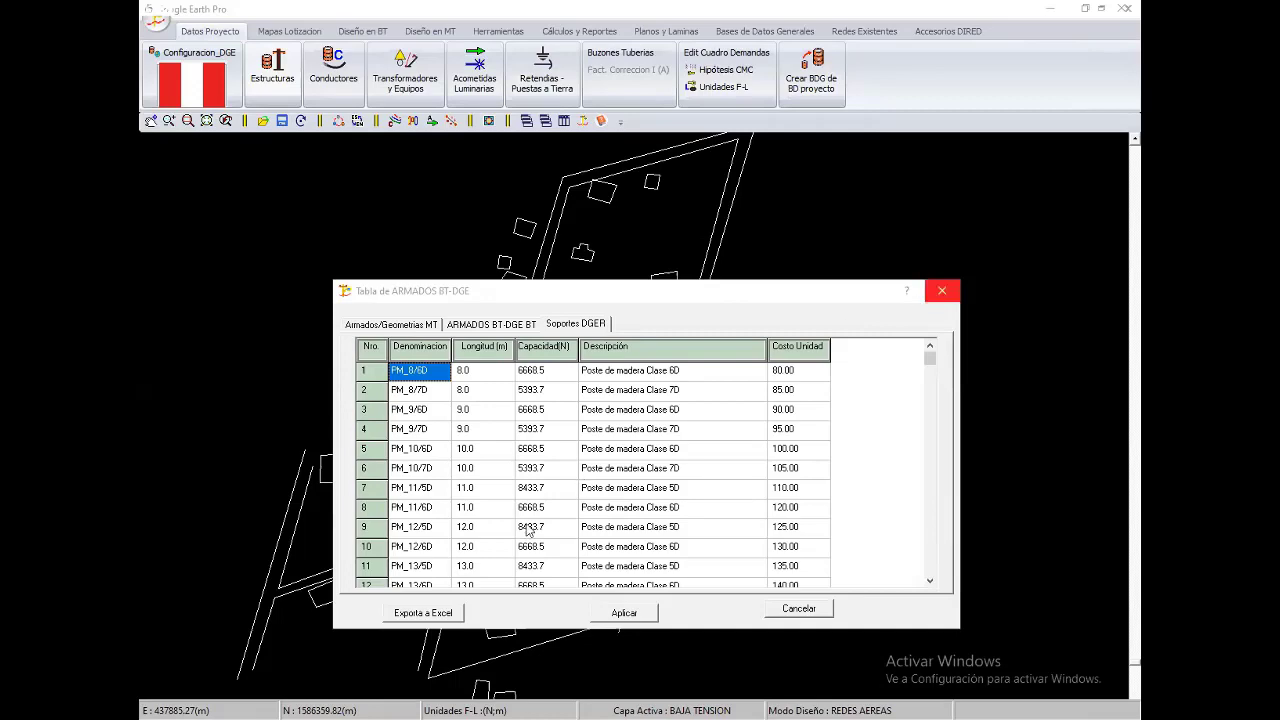
click(941, 291)
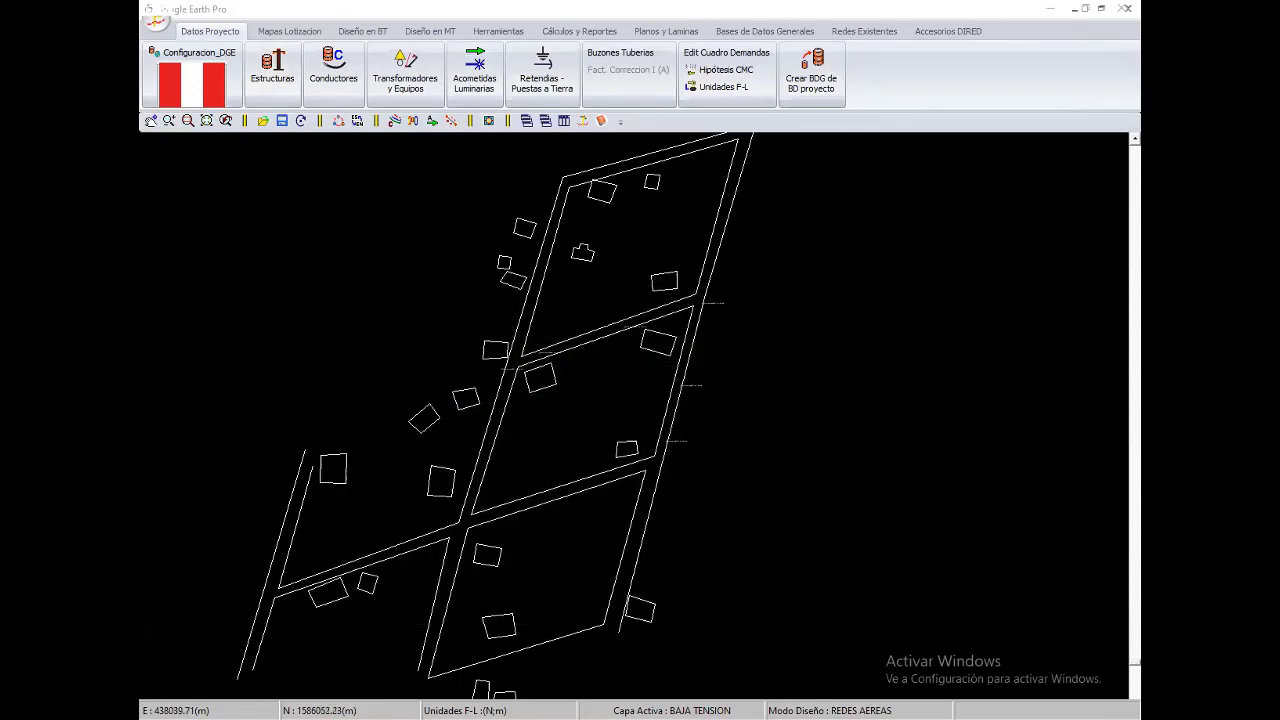
key(alt+Tab)
Zoom in on the settlement's Palmerola lot outlines over the satellite image
scroll(752, 565, down, 3)
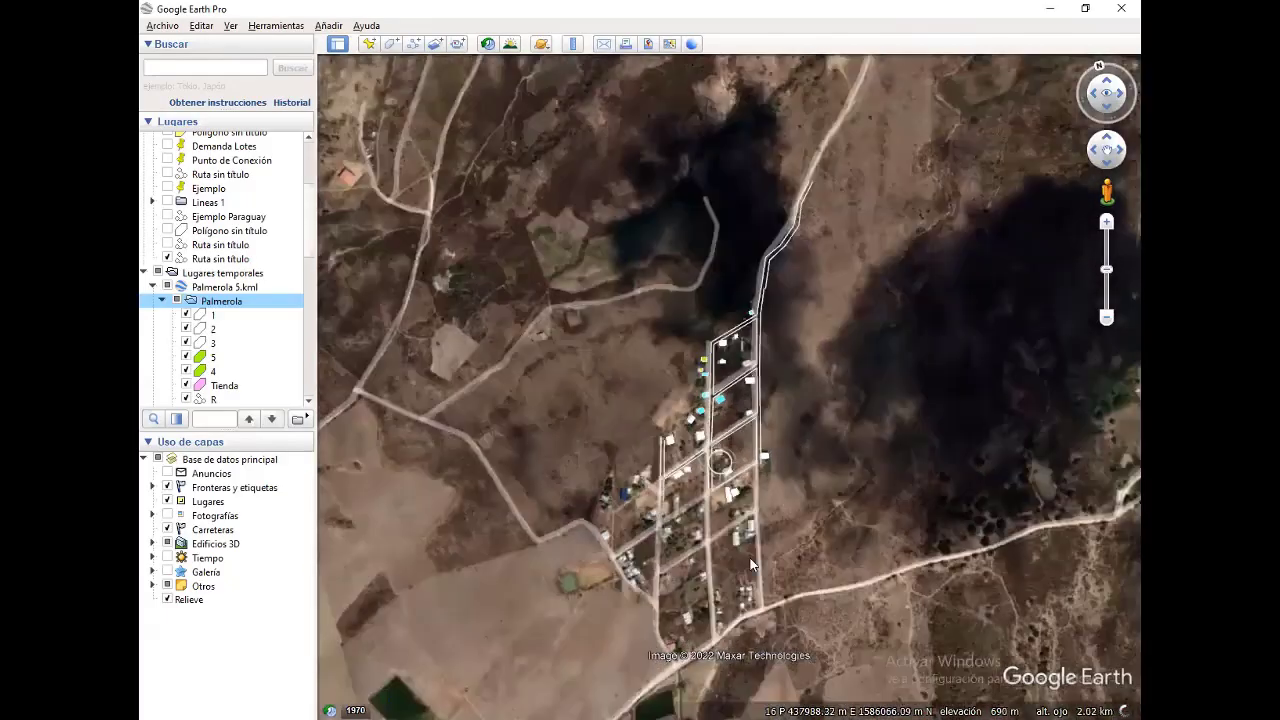
scroll(752, 565, up, 3)
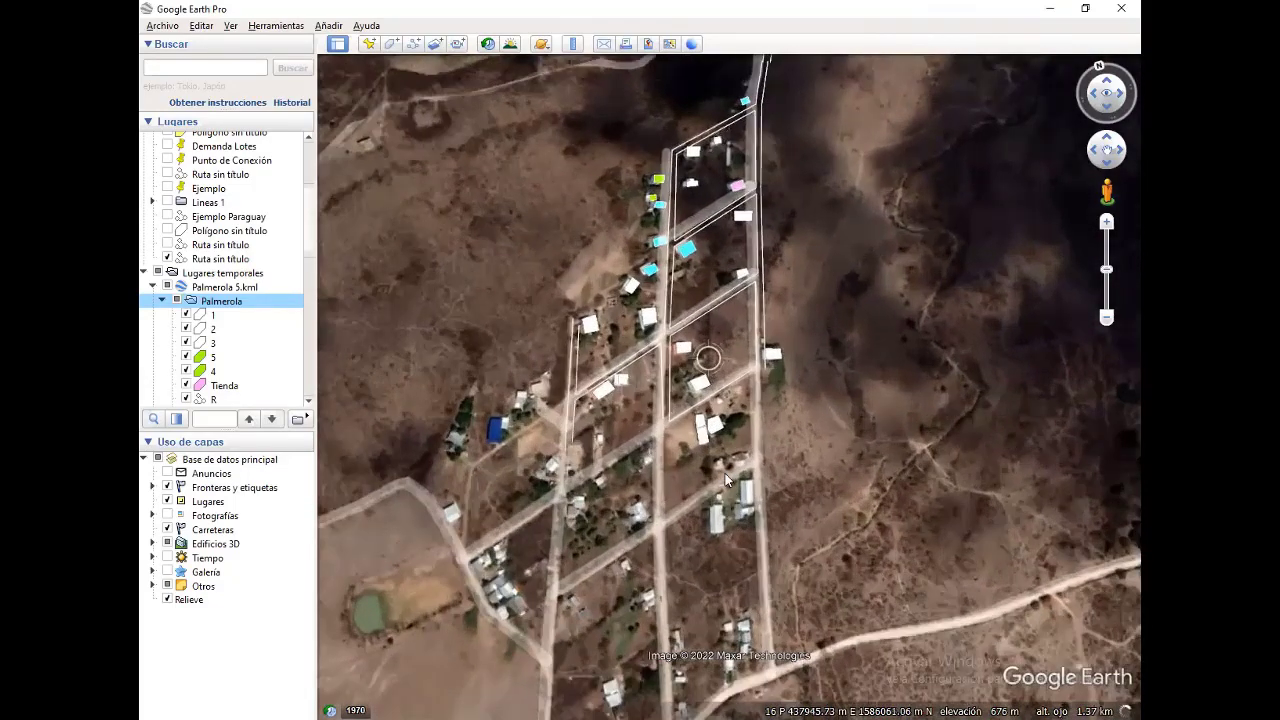
scroll(726, 480, up, 2)
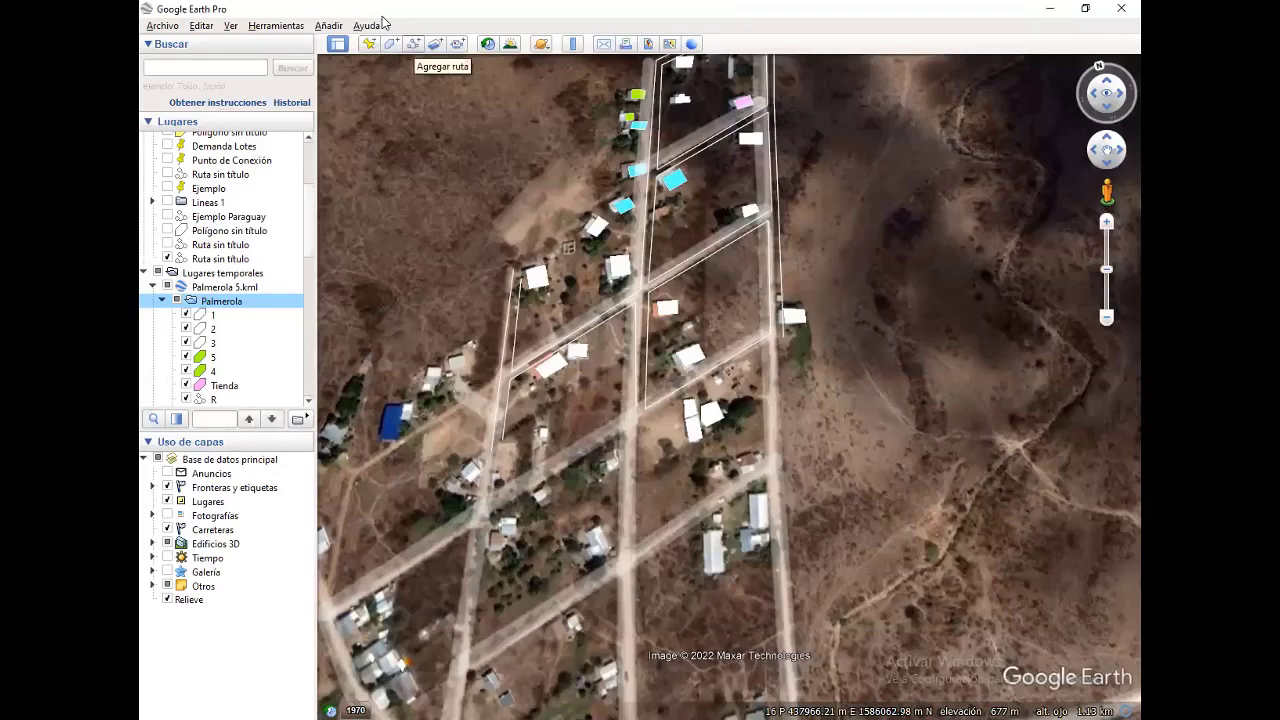
scroll(483, 117, up, 2)
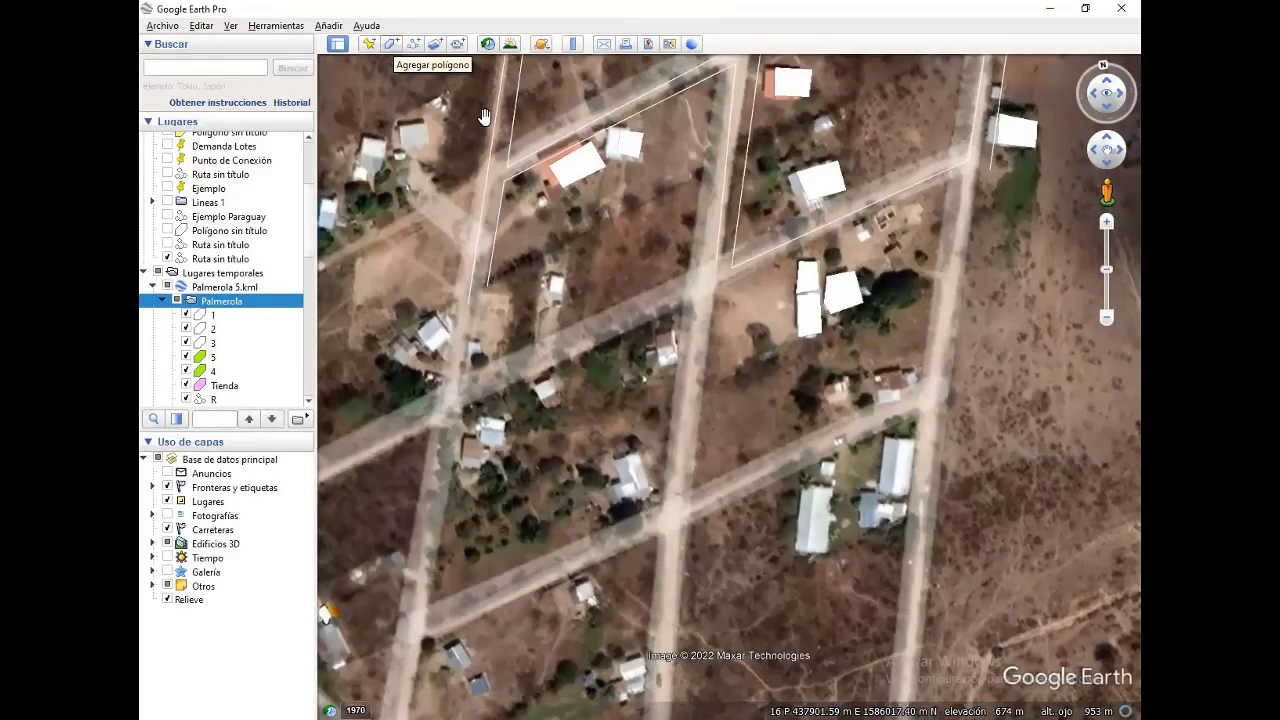
Outline the first house as a polygon and save it as Lote25
key(ctrl+shift+g)
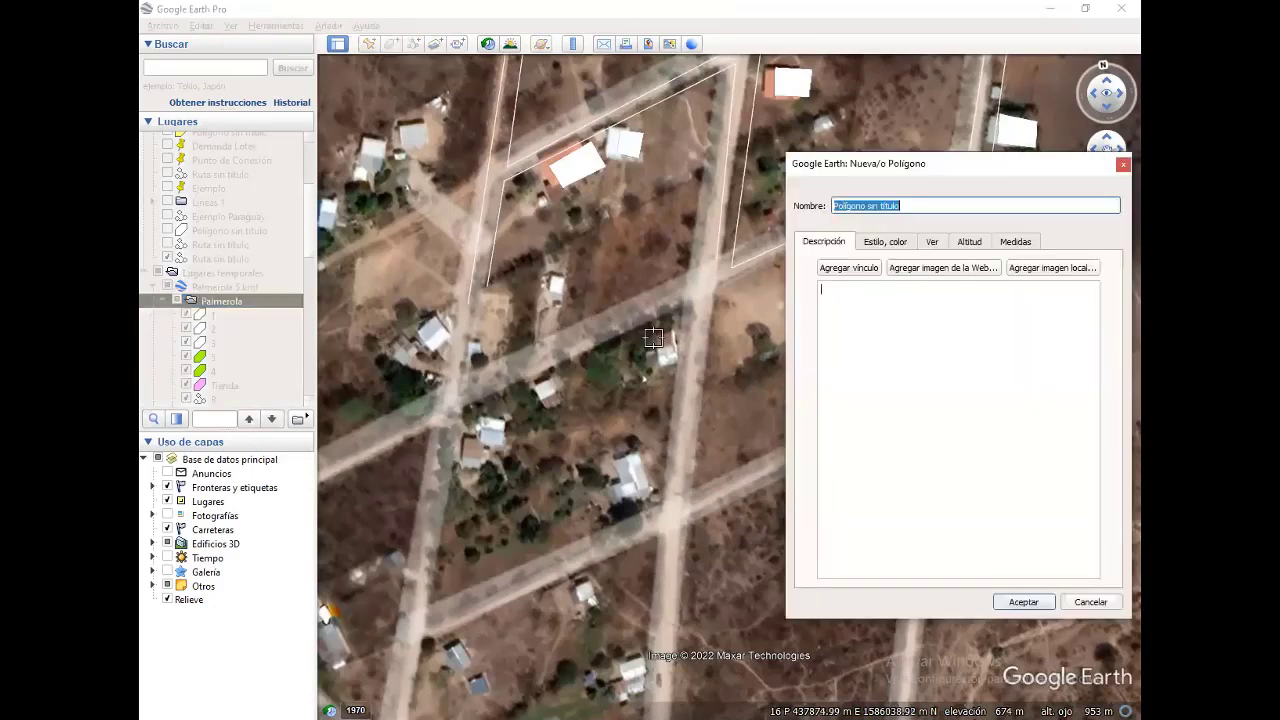
click(660, 366)
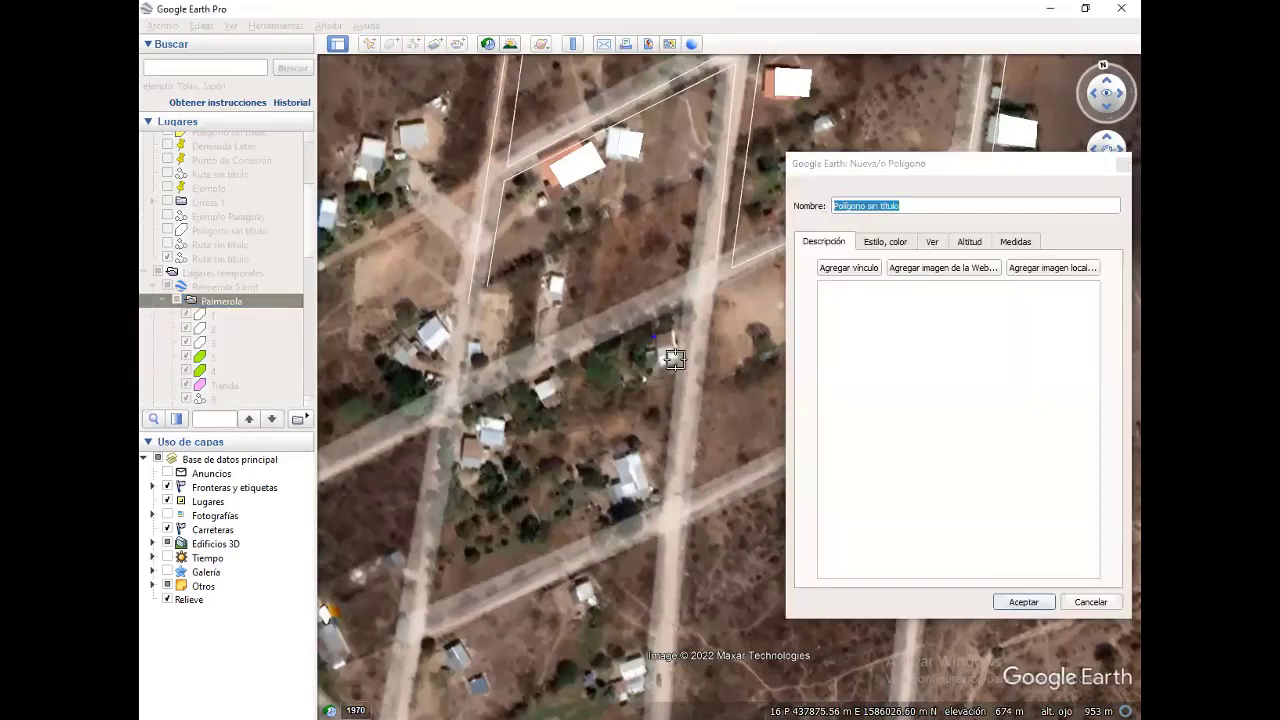
click(677, 359)
click(672, 330)
click(920, 354)
click(1057, 175)
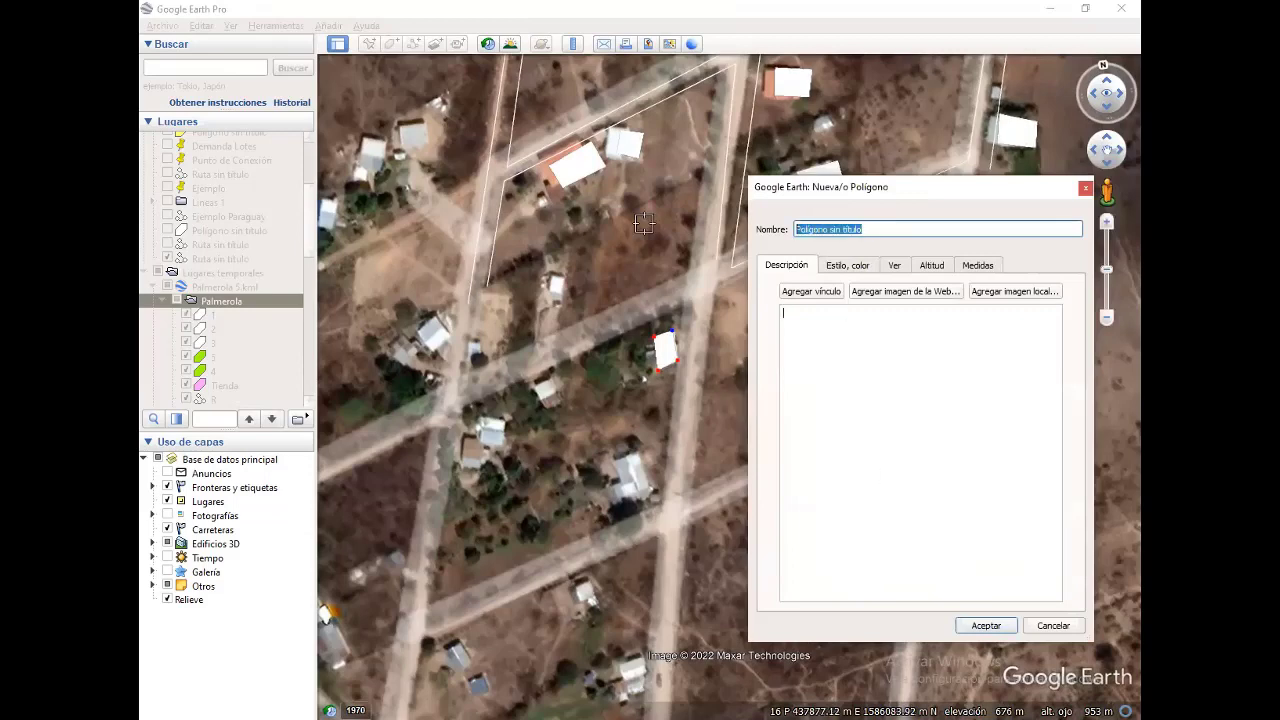
text(Lote25)
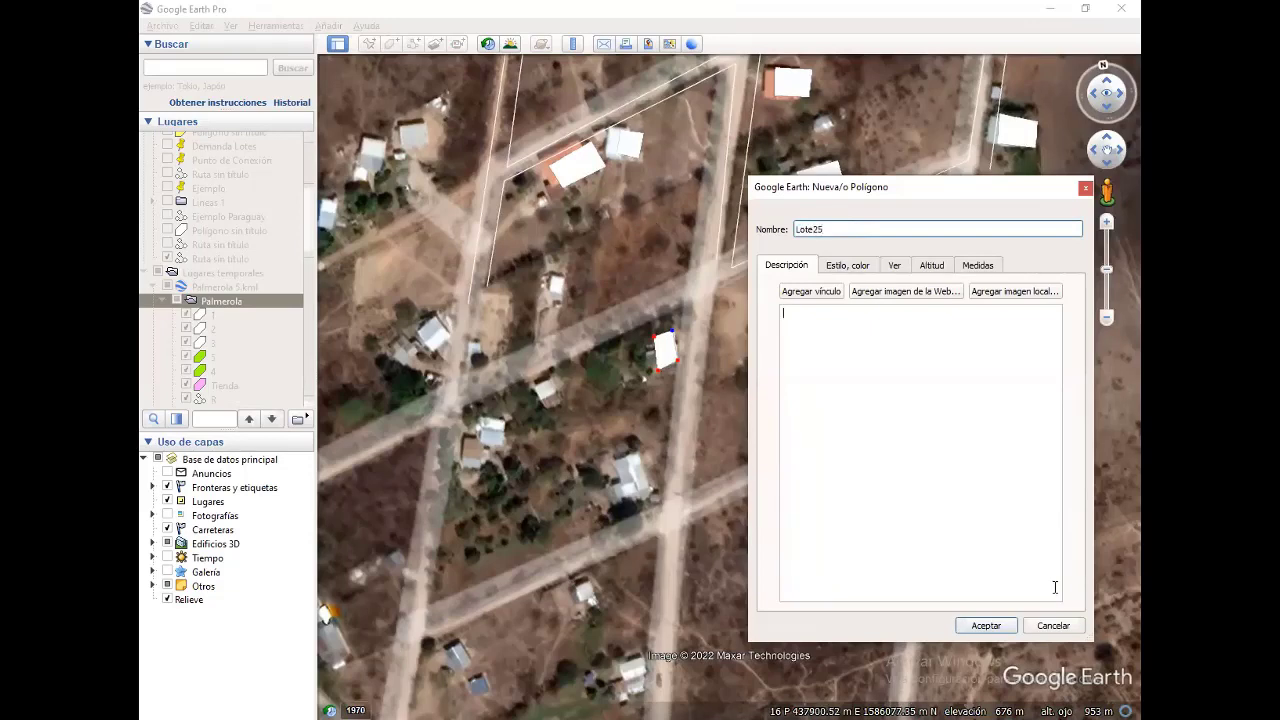
click(984, 625)
Outline the neighbouring small building as a four-corner polygon named Lote26
double_click(608, 290)
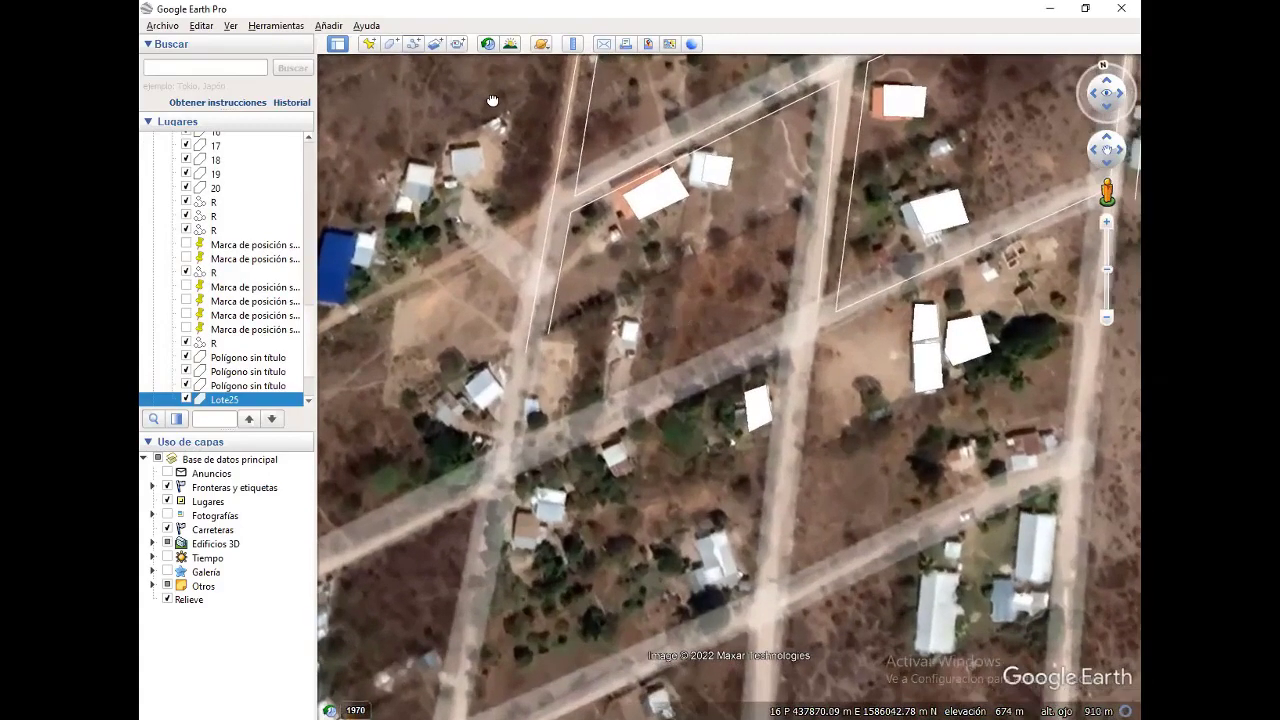
click(391, 43)
click(633, 344)
click(617, 337)
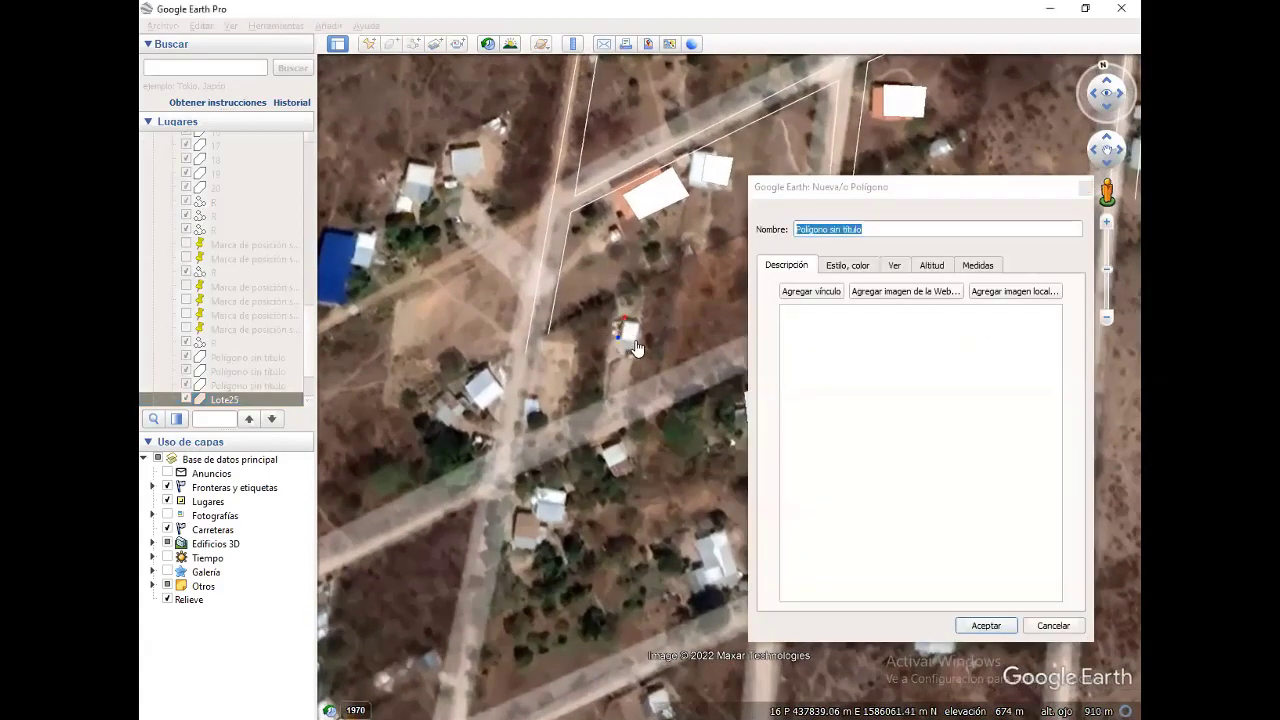
click(623, 317)
click(638, 324)
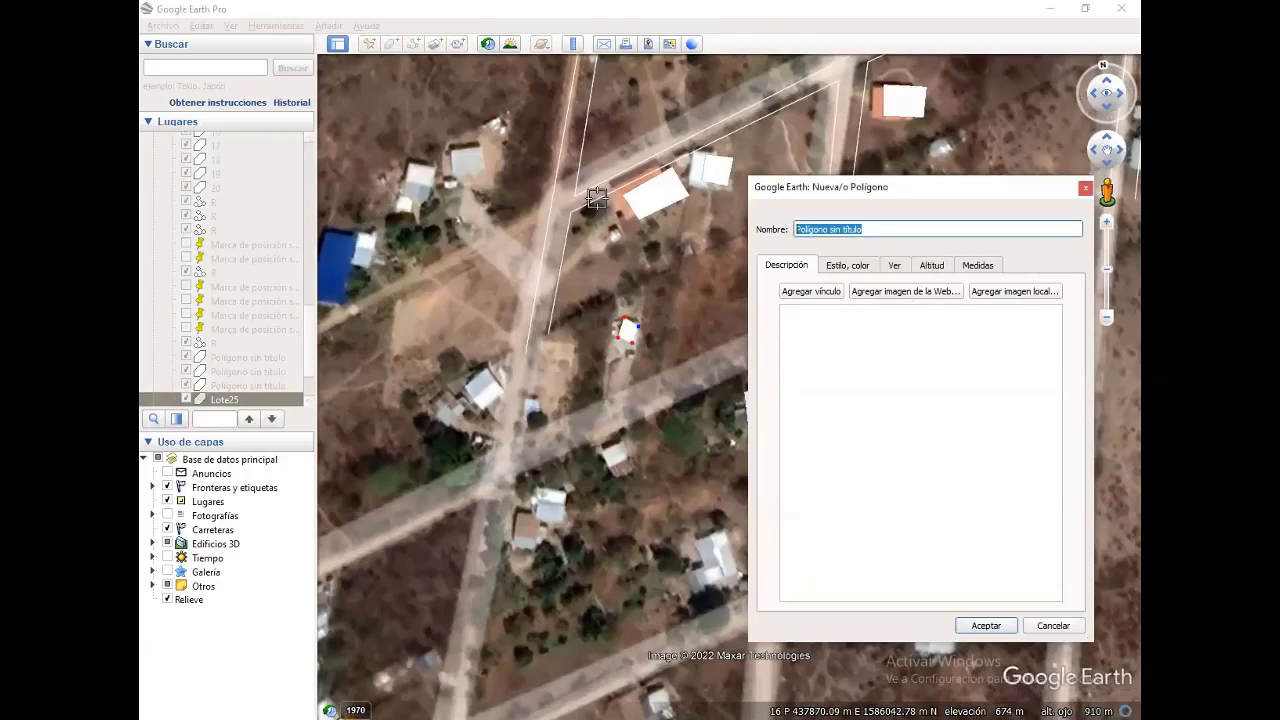
text(Lote)
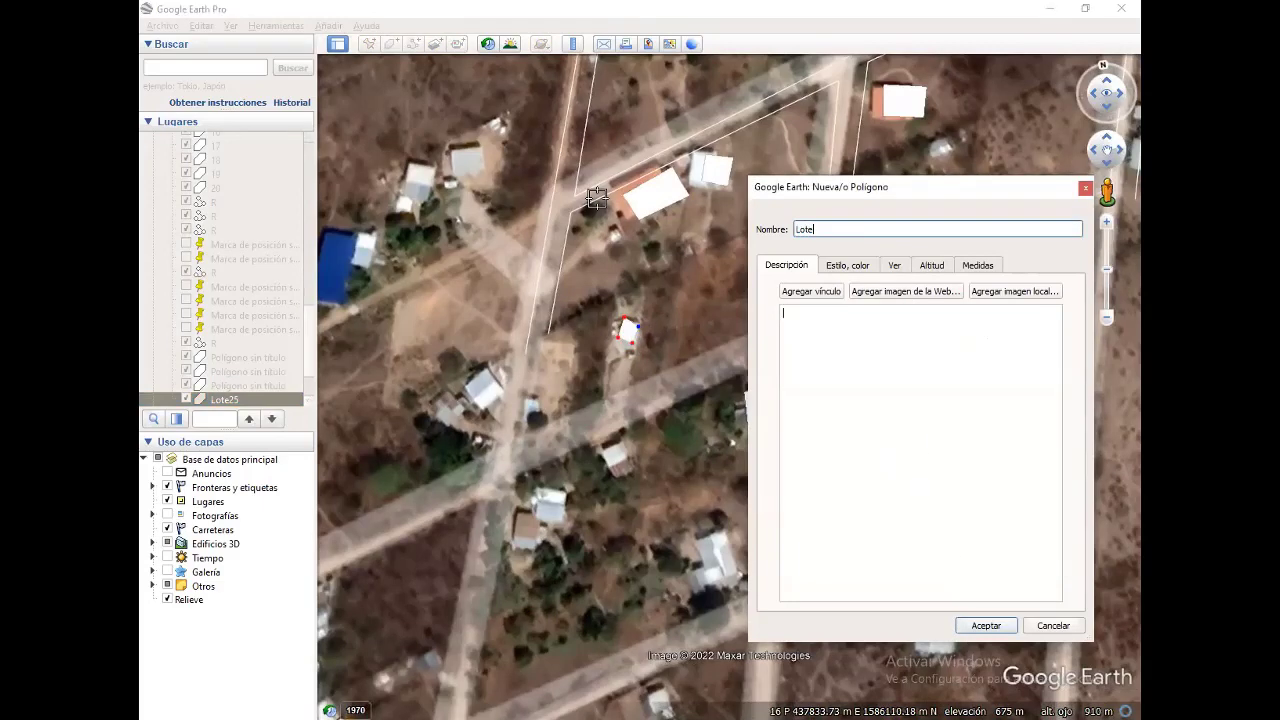
text(26)
click(984, 625)
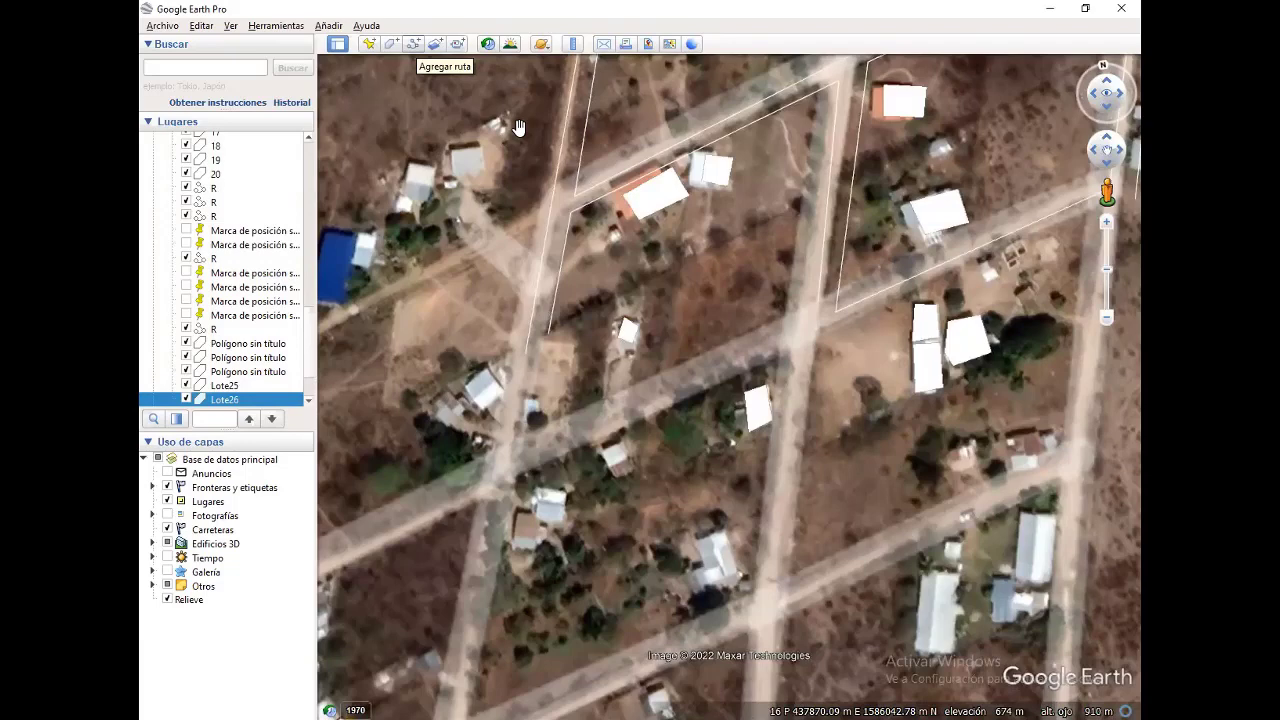
Trace a closed path around the house and save it as Lote27
key(ctrl+shift+t)
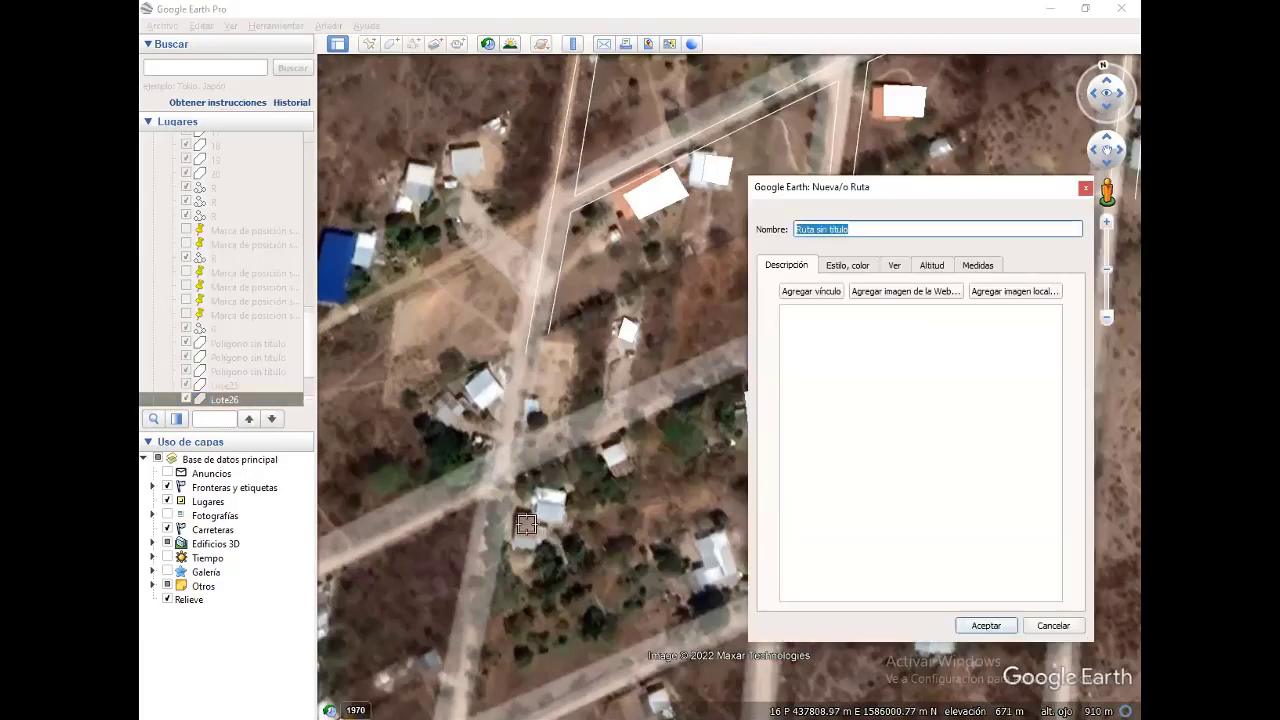
click(539, 517)
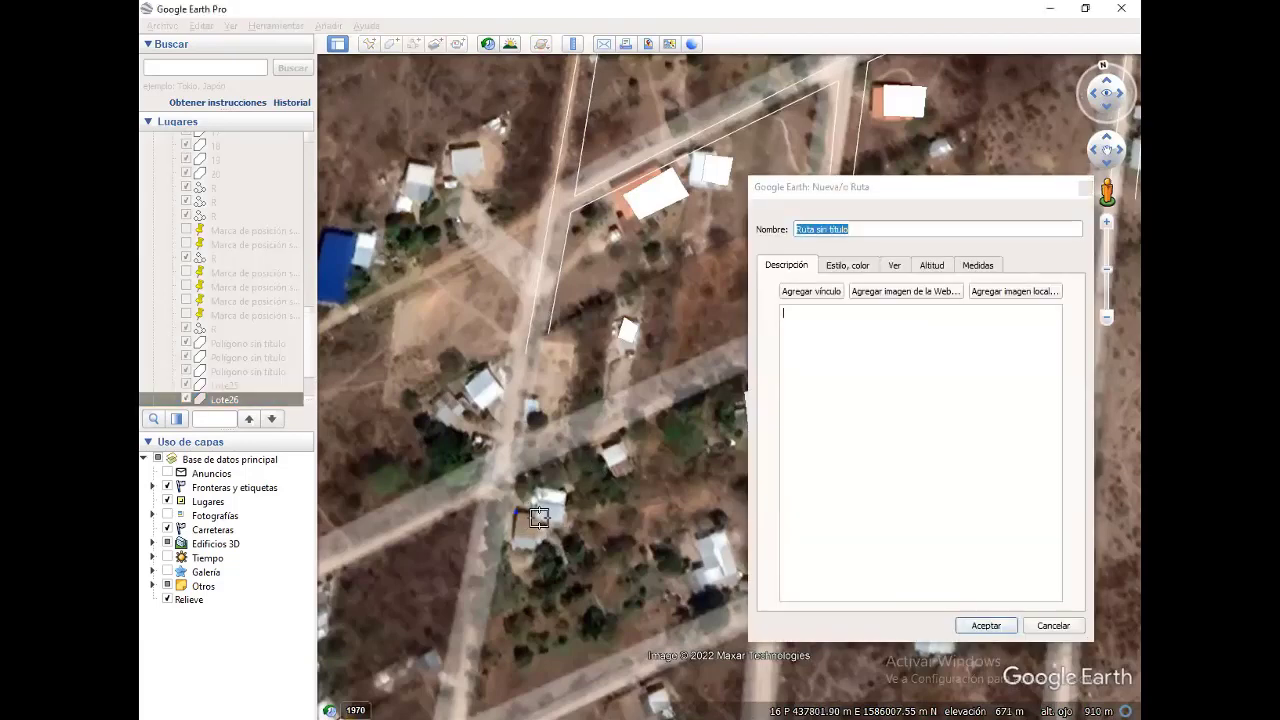
click(536, 548)
click(516, 512)
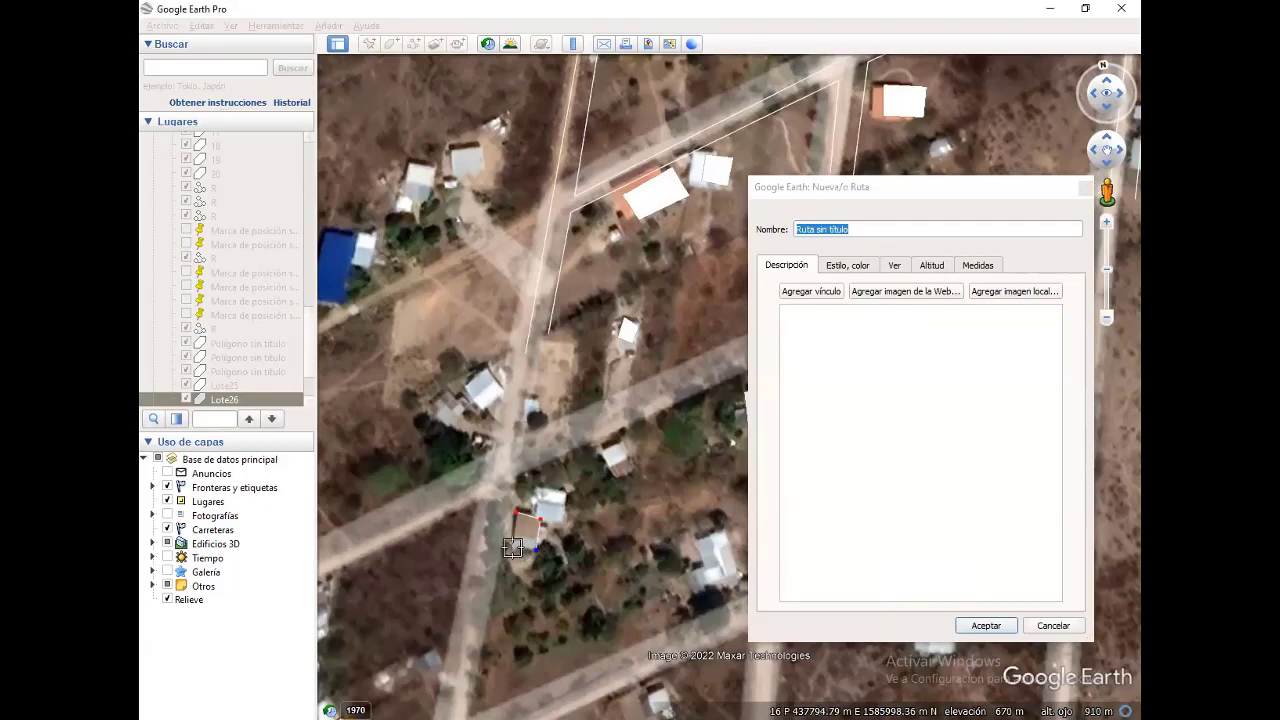
click(511, 547)
click(515, 512)
key(alt+Tab)
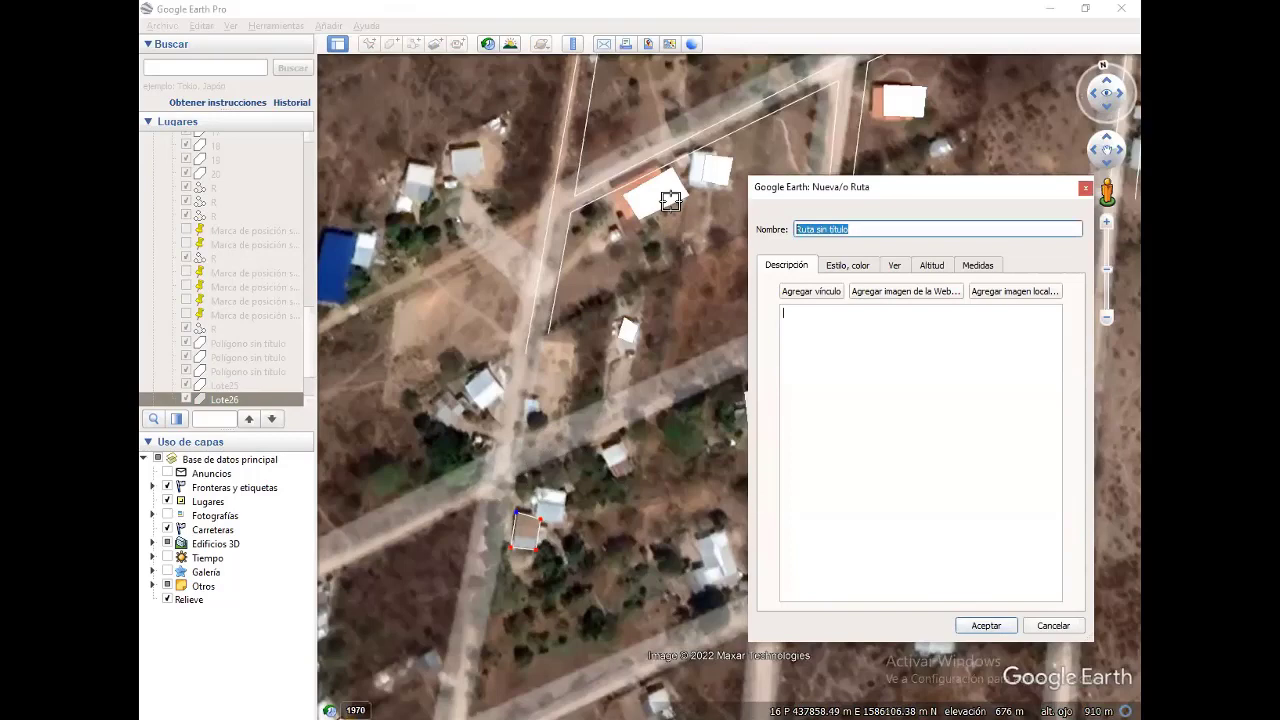
text(Lote27)
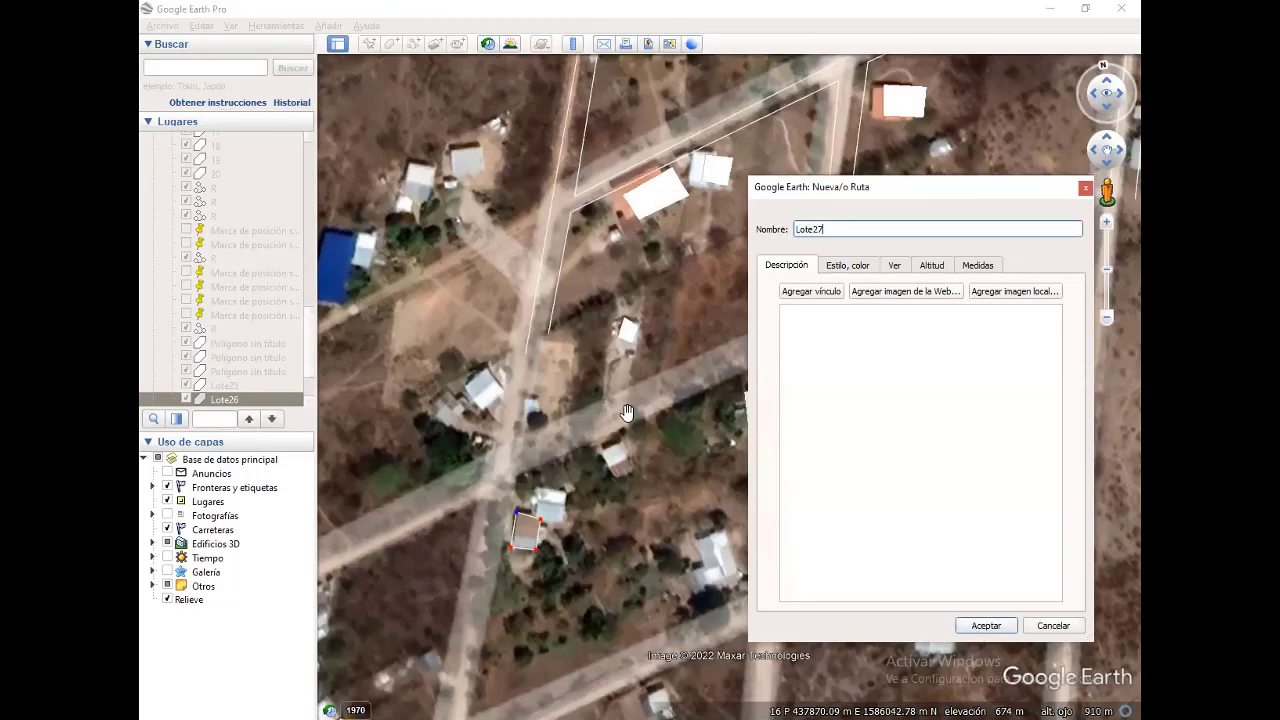
click(985, 626)
Draw a new route with points along the village street, adjust its last point, and save it
click(413, 43)
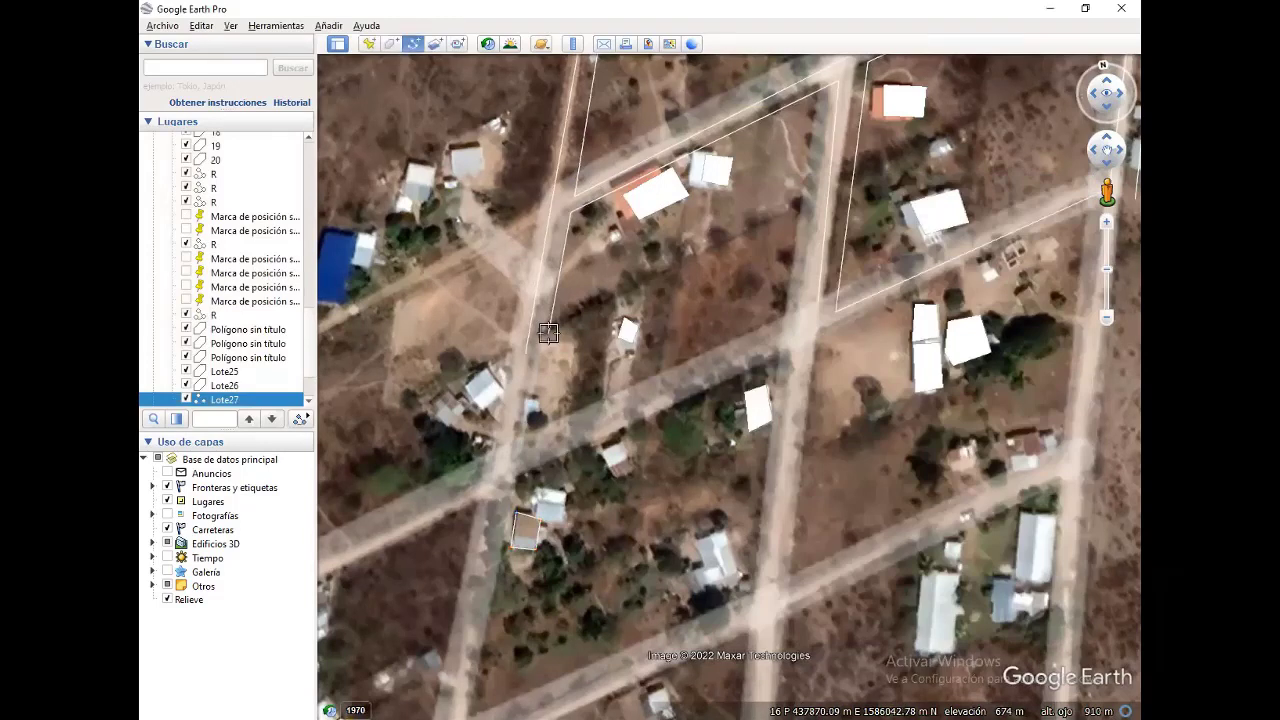
click(547, 332)
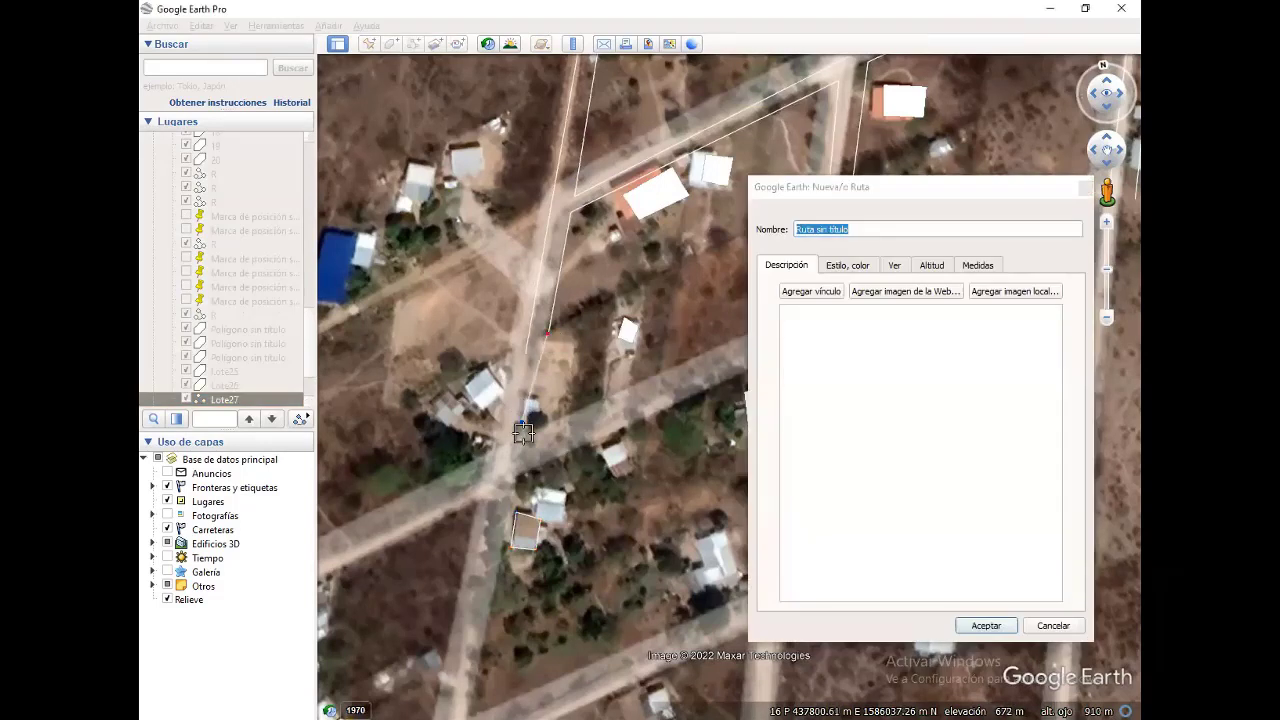
click(625, 393)
click(709, 357)
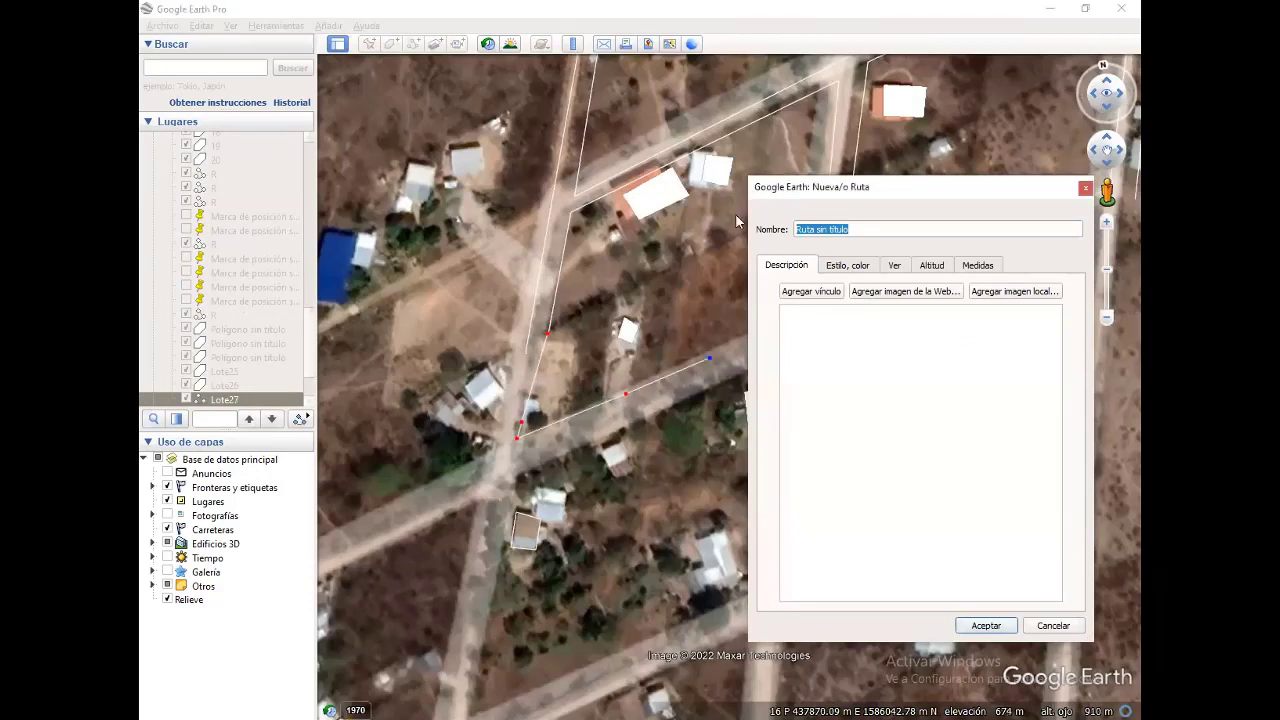
drag(783, 202, 740, 228)
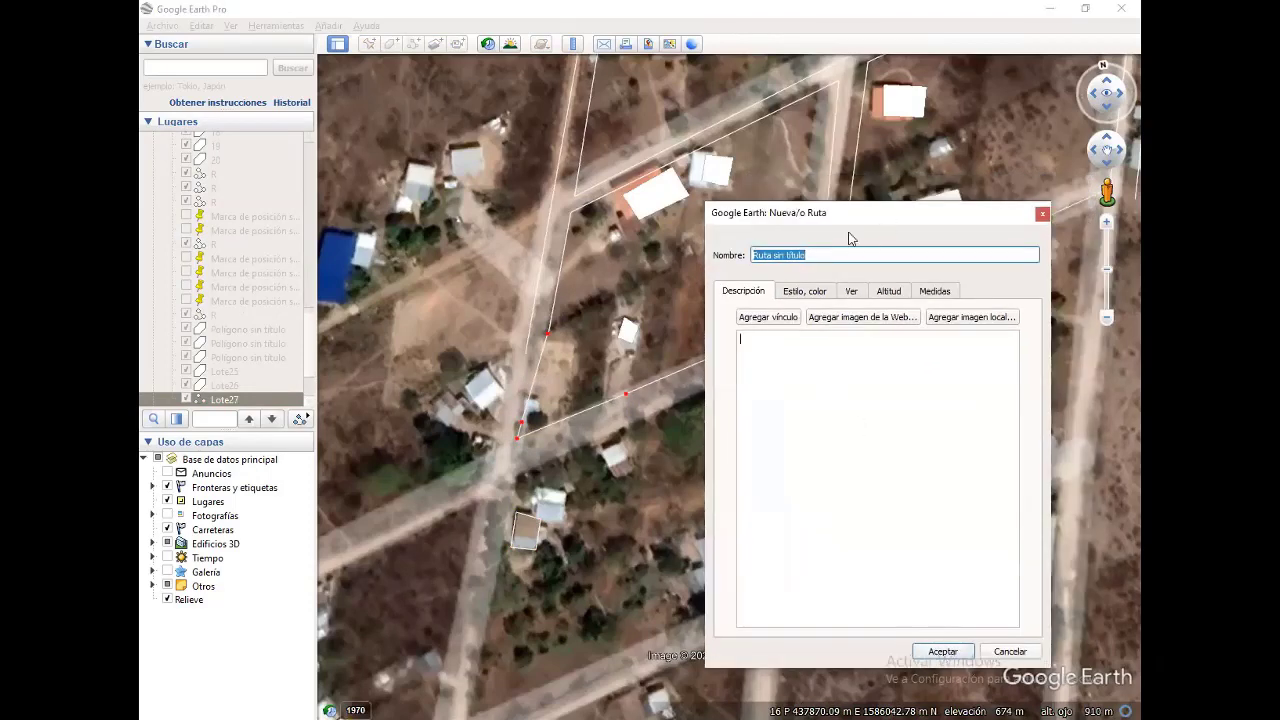
drag(848, 213, 315, 219)
click(790, 318)
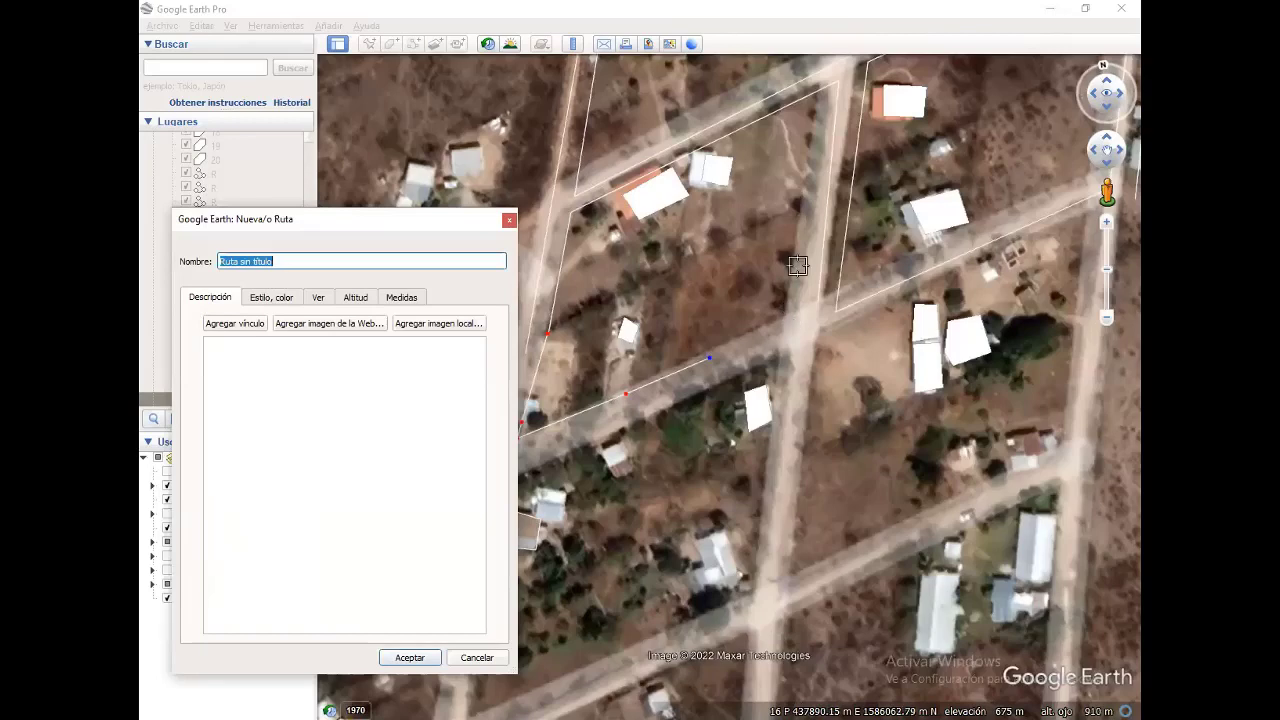
drag(790, 318, 818, 303)
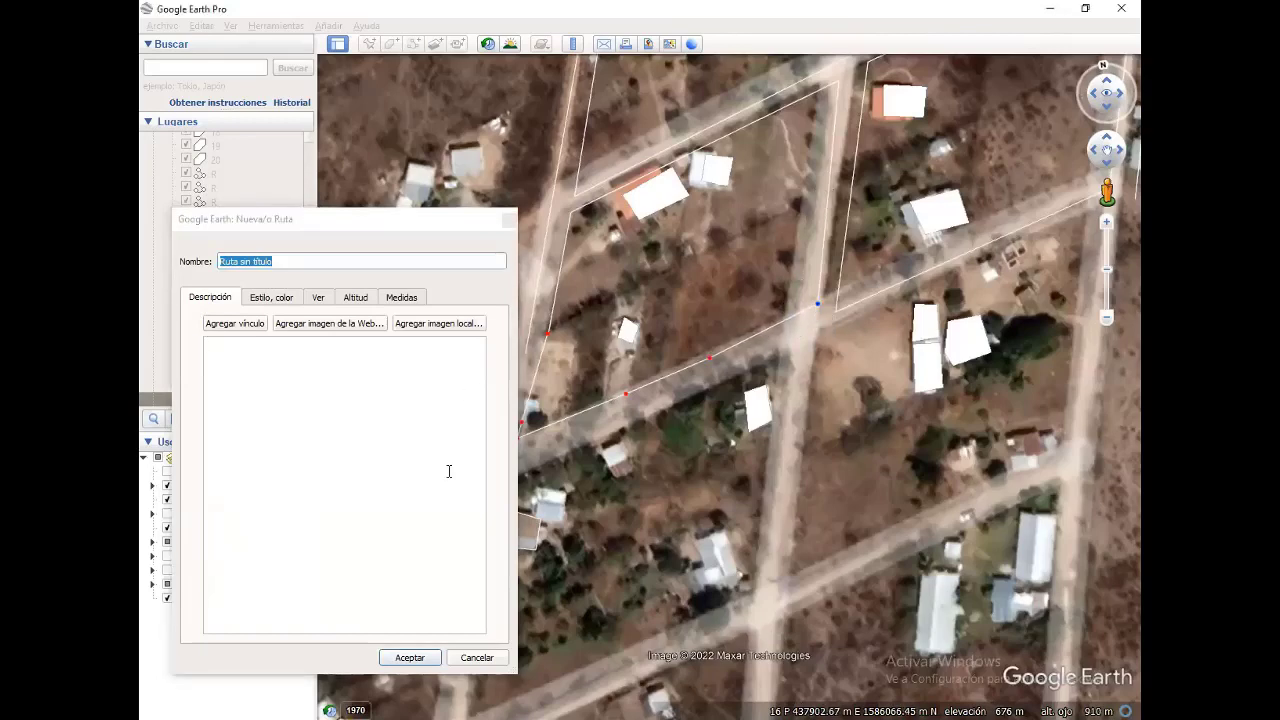
click(420, 662)
click(420, 662)
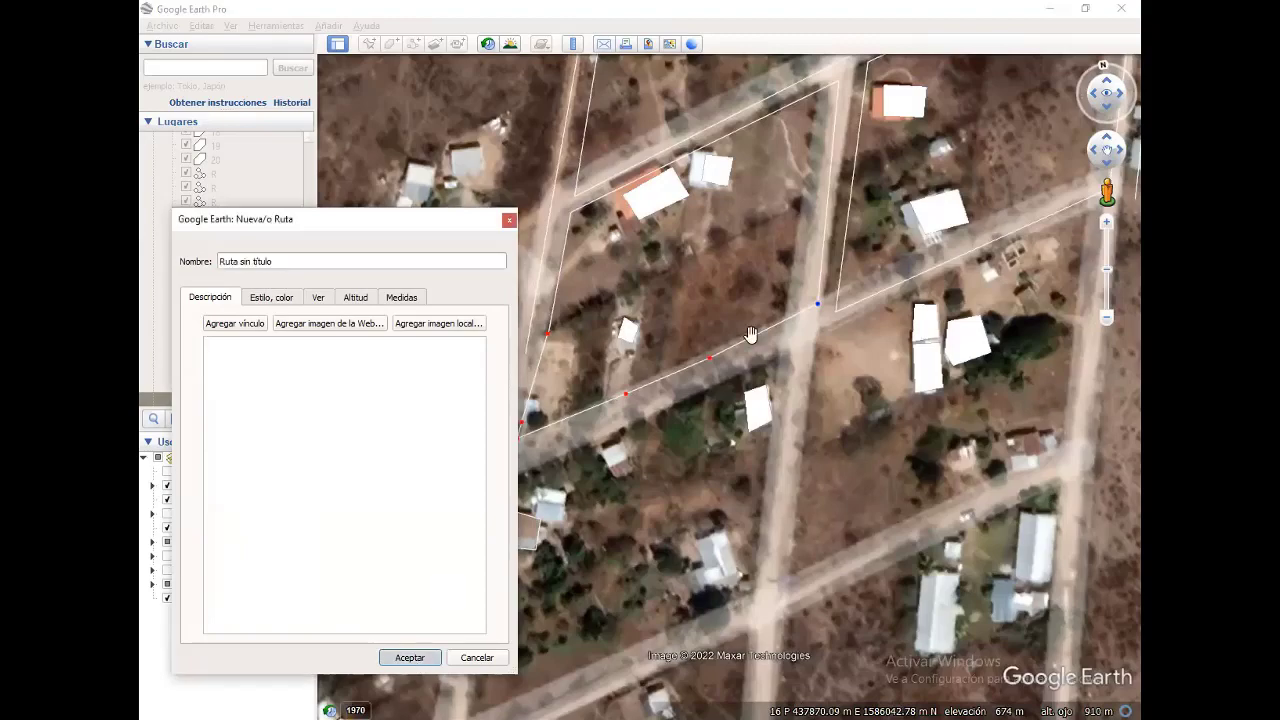
drag(783, 464, 705, 427)
Centre the lots and trace a polygon around the neighbouring house, saving it untitled
scroll(705, 427, down, 2)
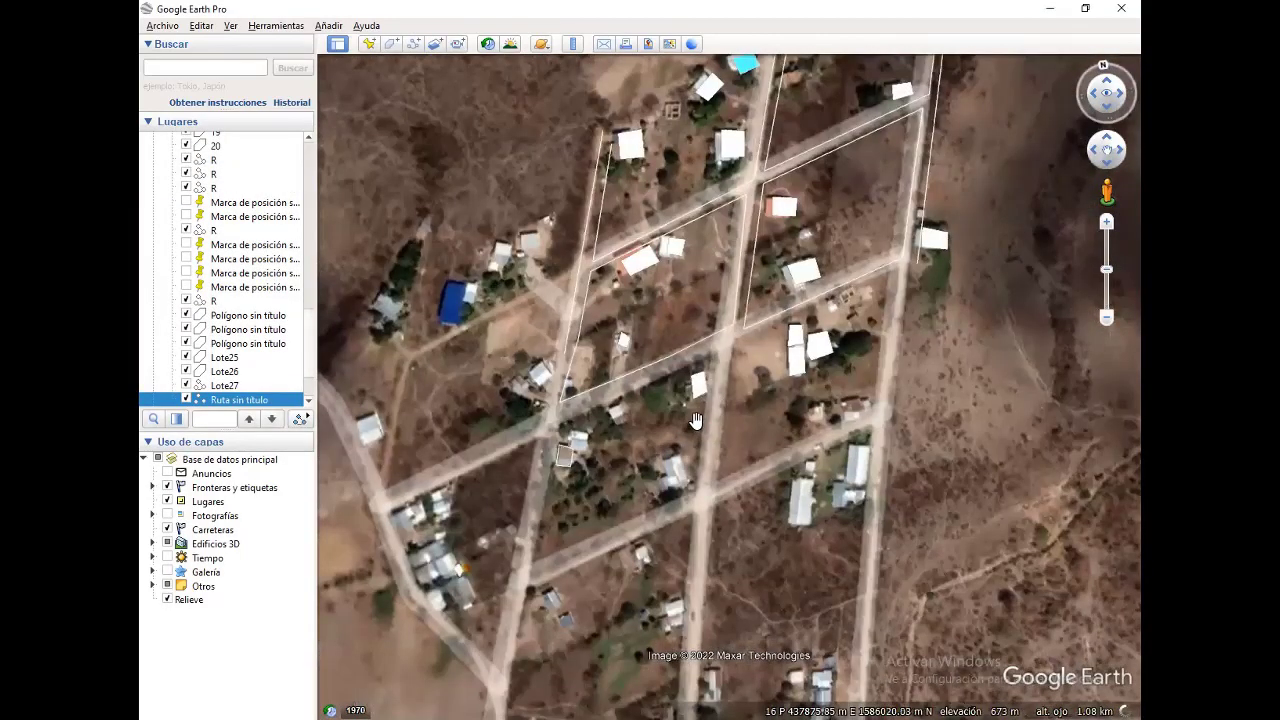
scroll(695, 420, up, 2)
drag(621, 429, 728, 468)
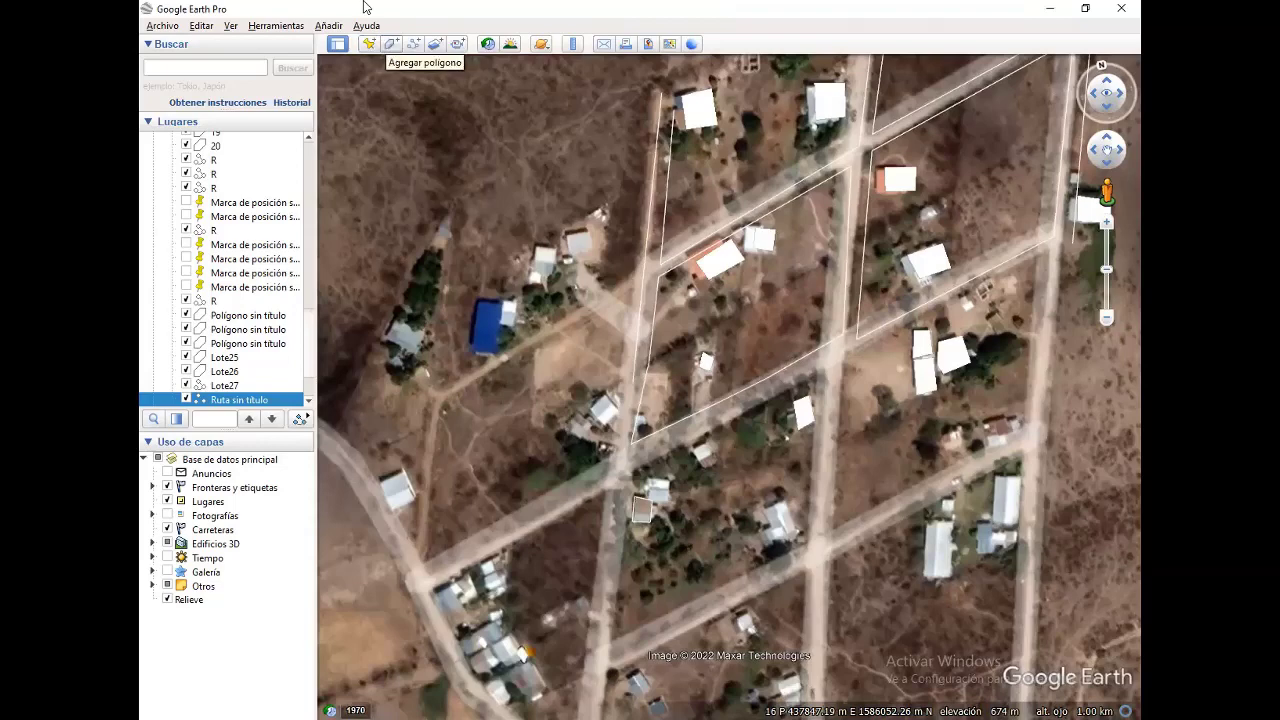
key(ctrl+shift+g)
click(621, 409)
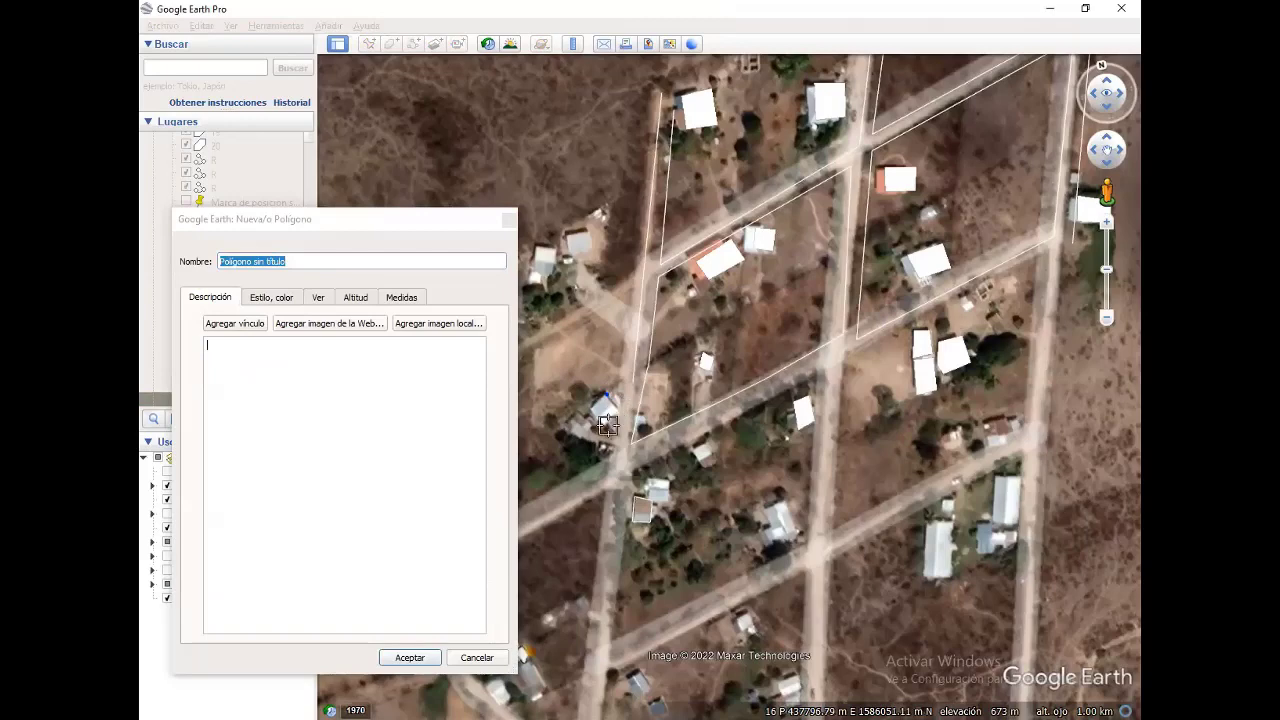
click(607, 395)
click(405, 655)
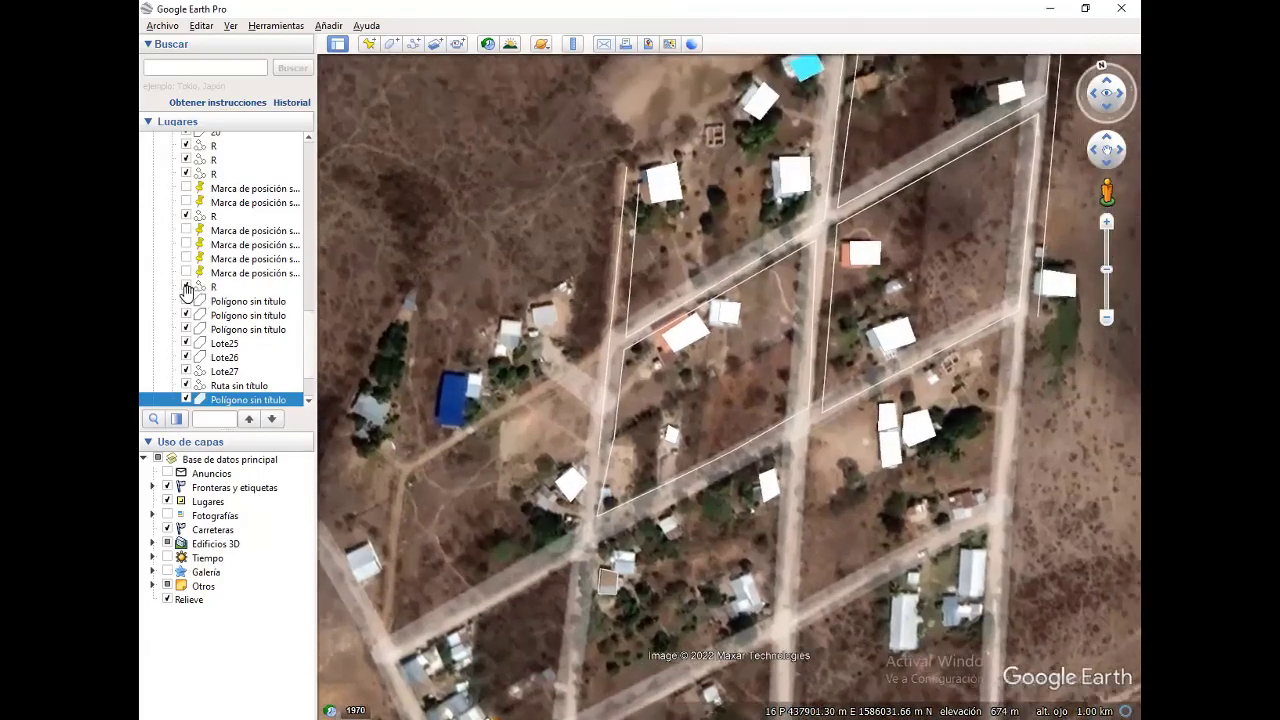
scroll(188, 292, up, 5)
scroll(260, 368, up, 5)
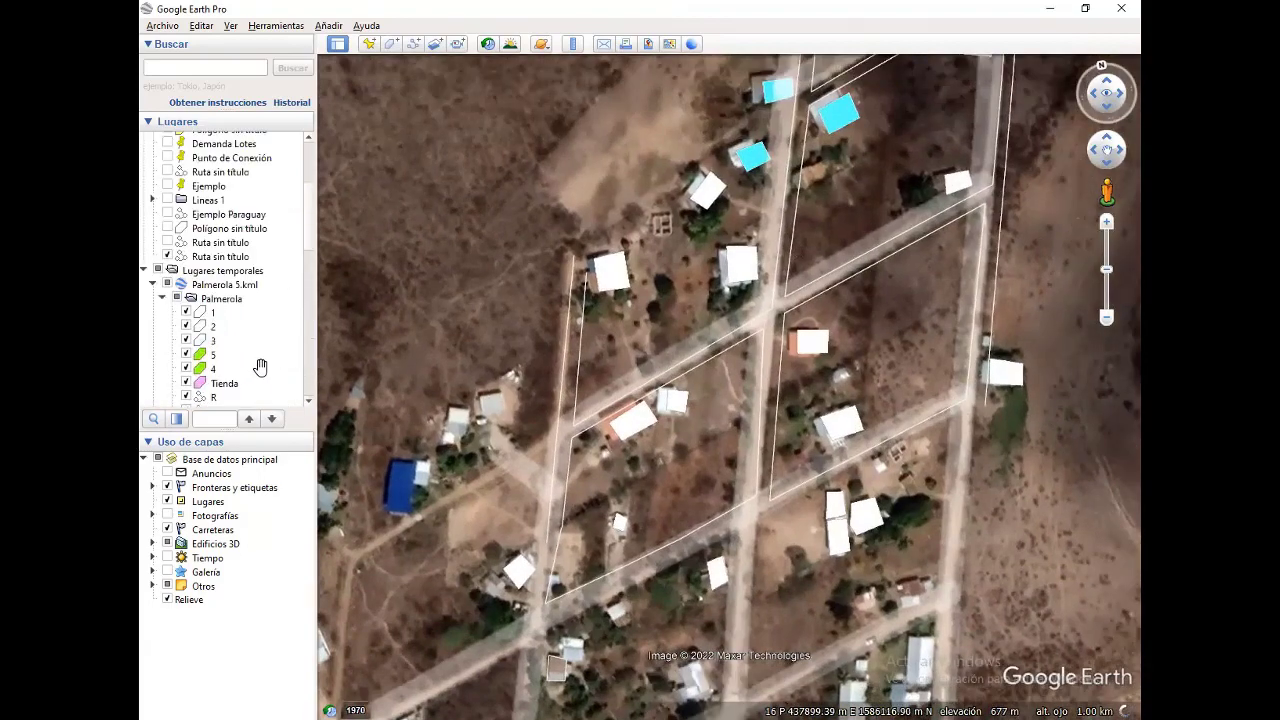
key(Menu)
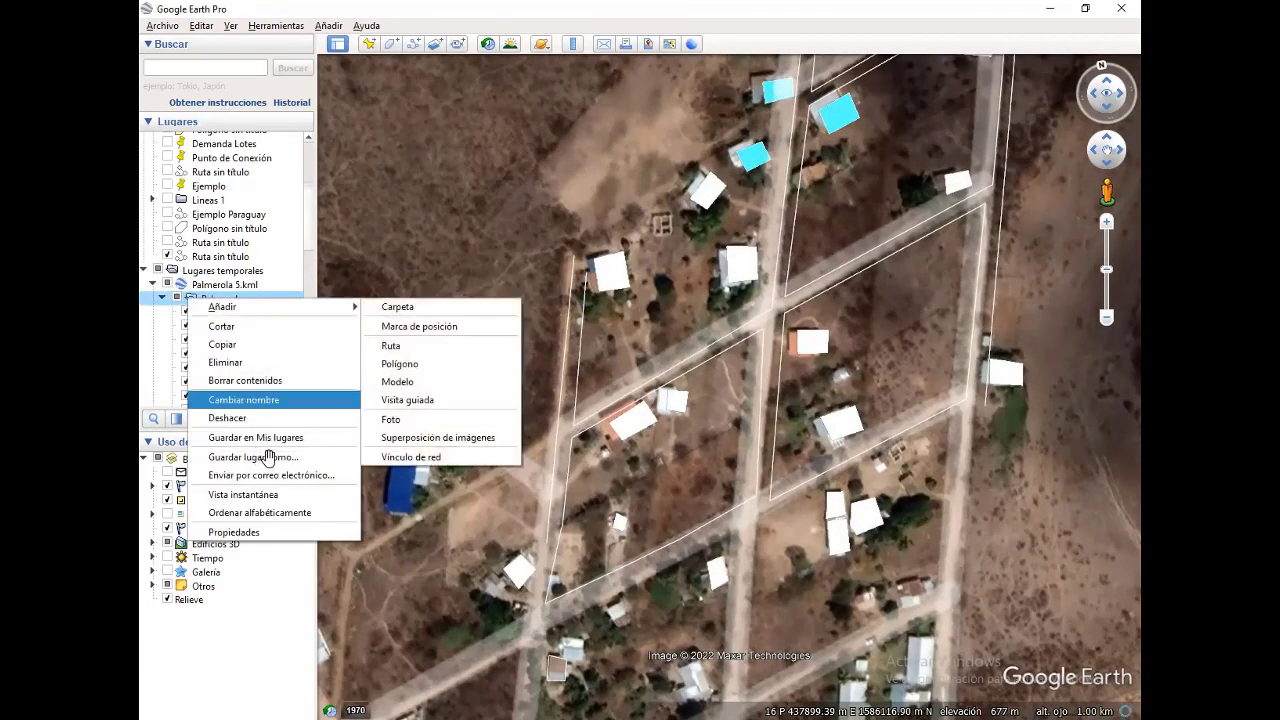
click(268, 456)
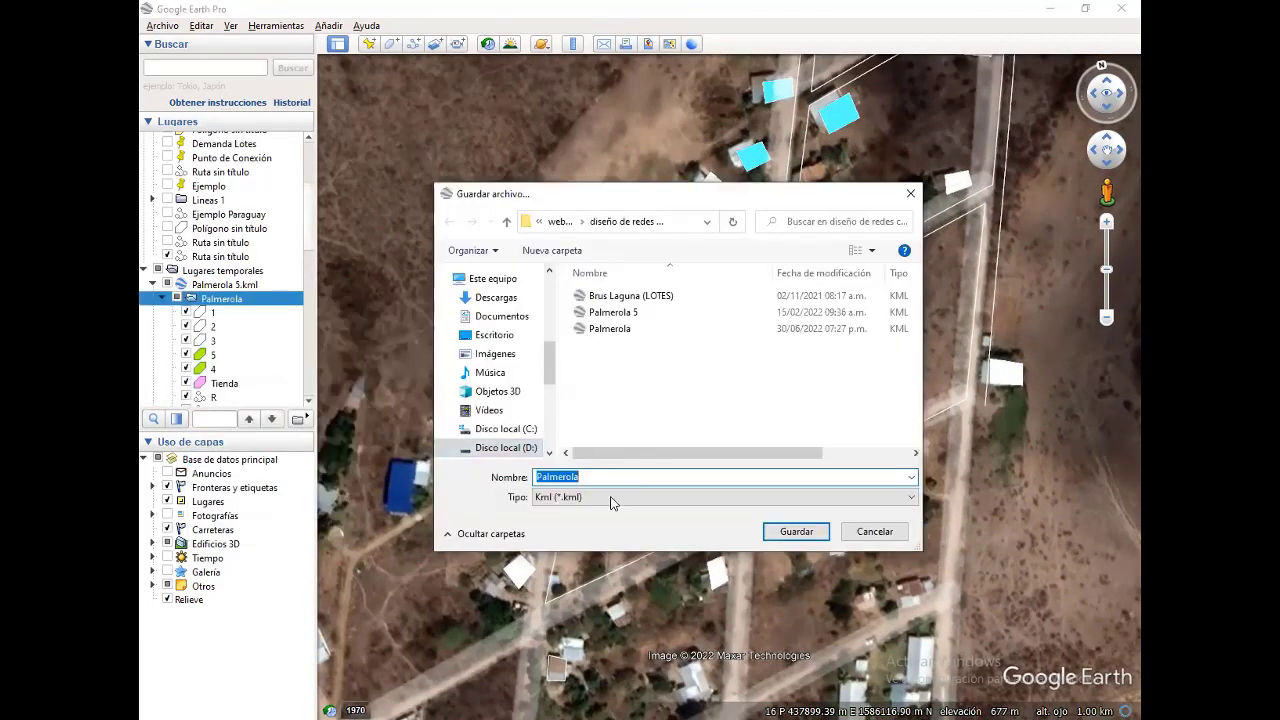
click(601, 498)
click(600, 510)
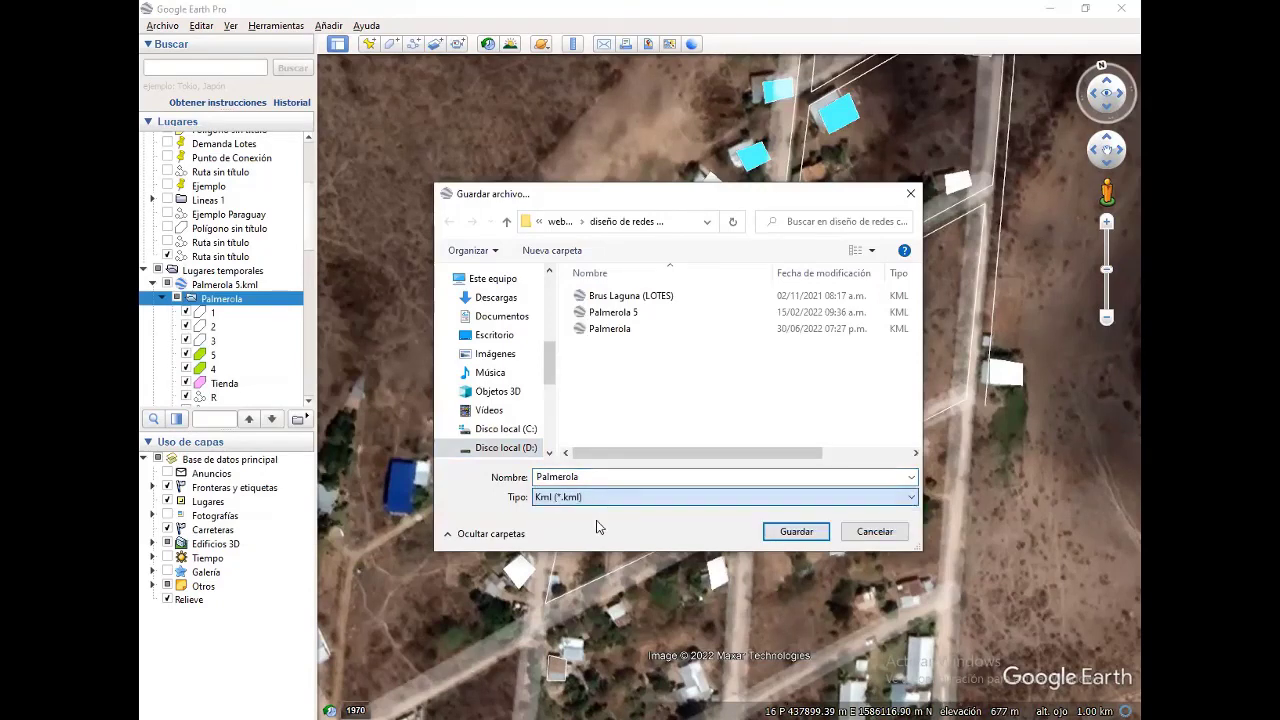
click(598, 498)
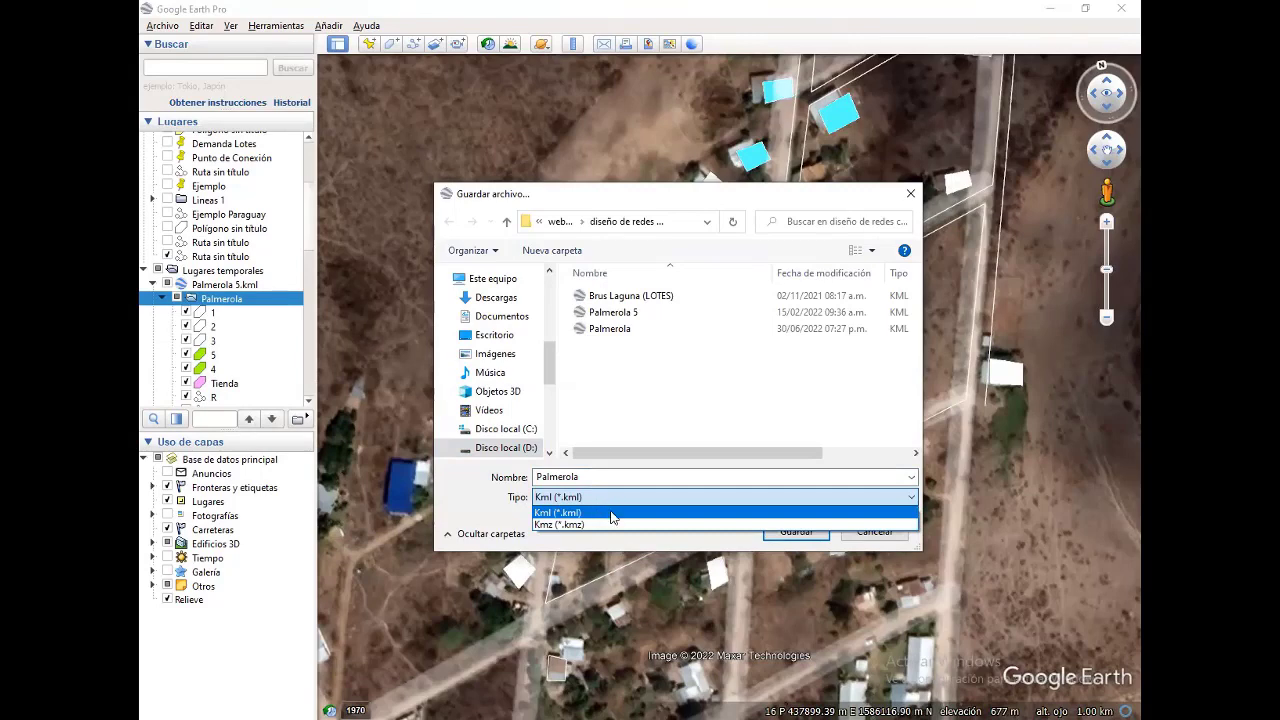
click(614, 514)
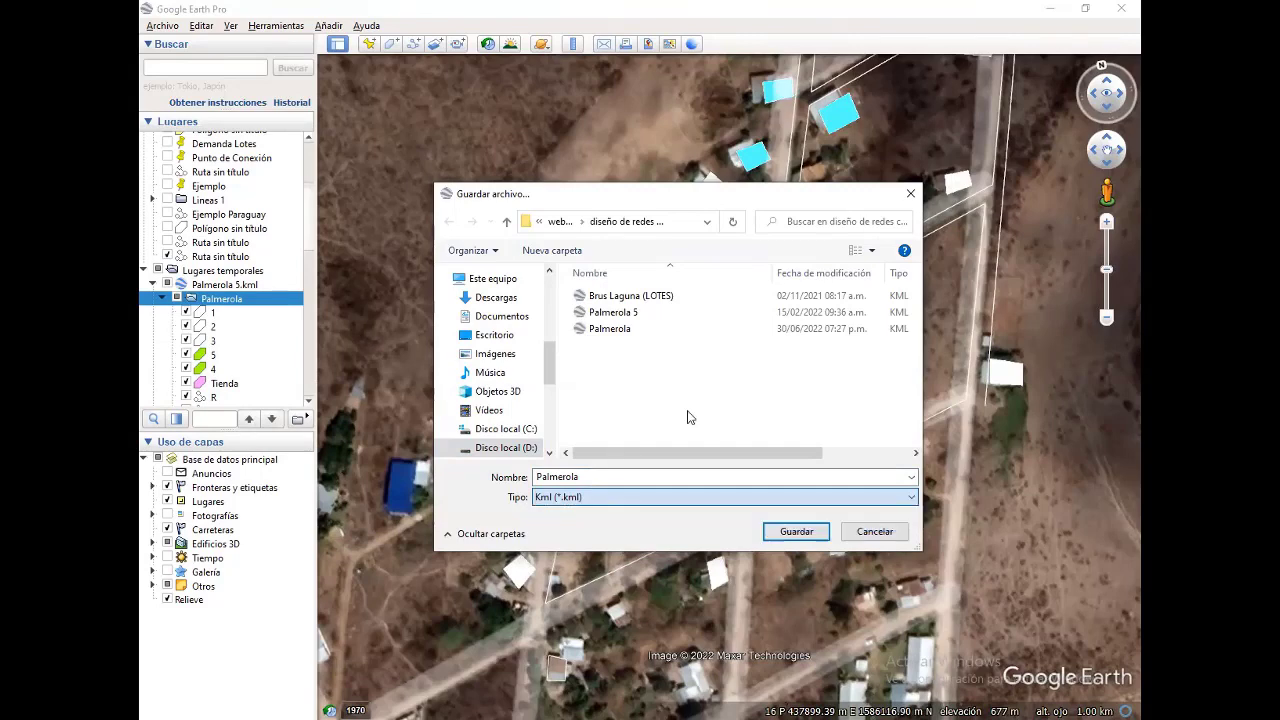
click(872, 531)
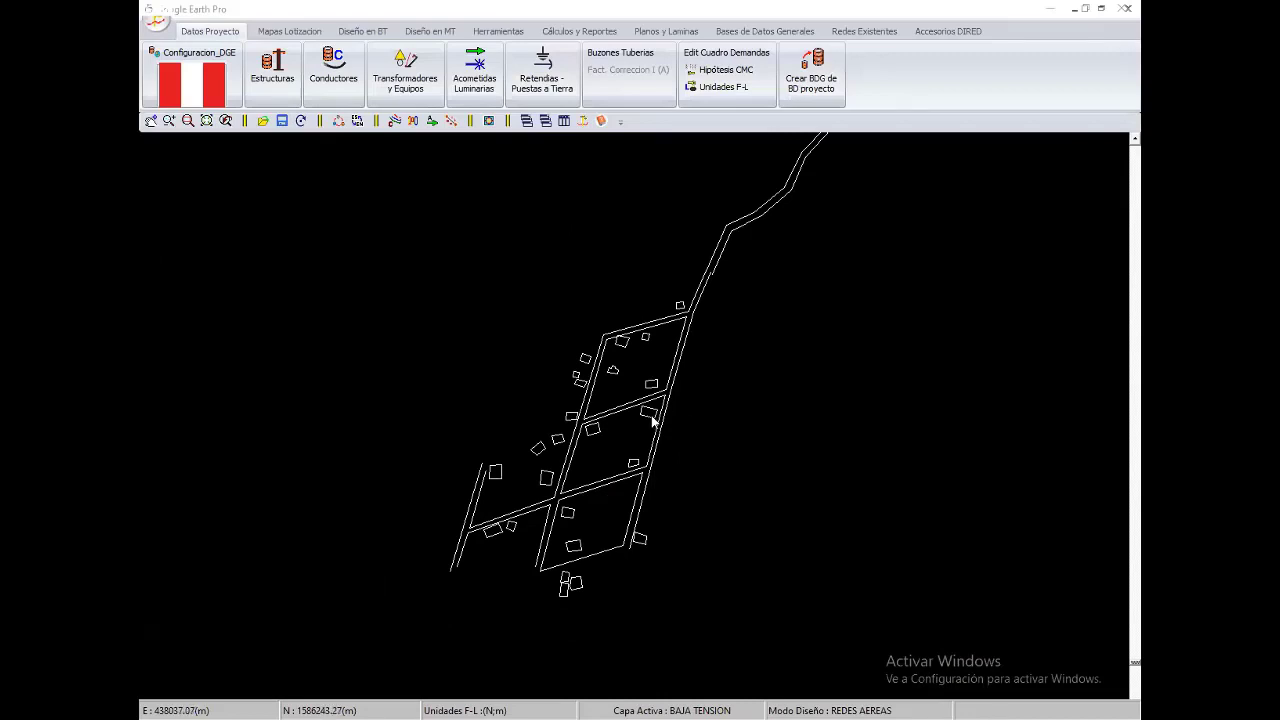
Zoom out and back in on the imported Palmerola lot drawing
scroll(655, 422, down, 1)
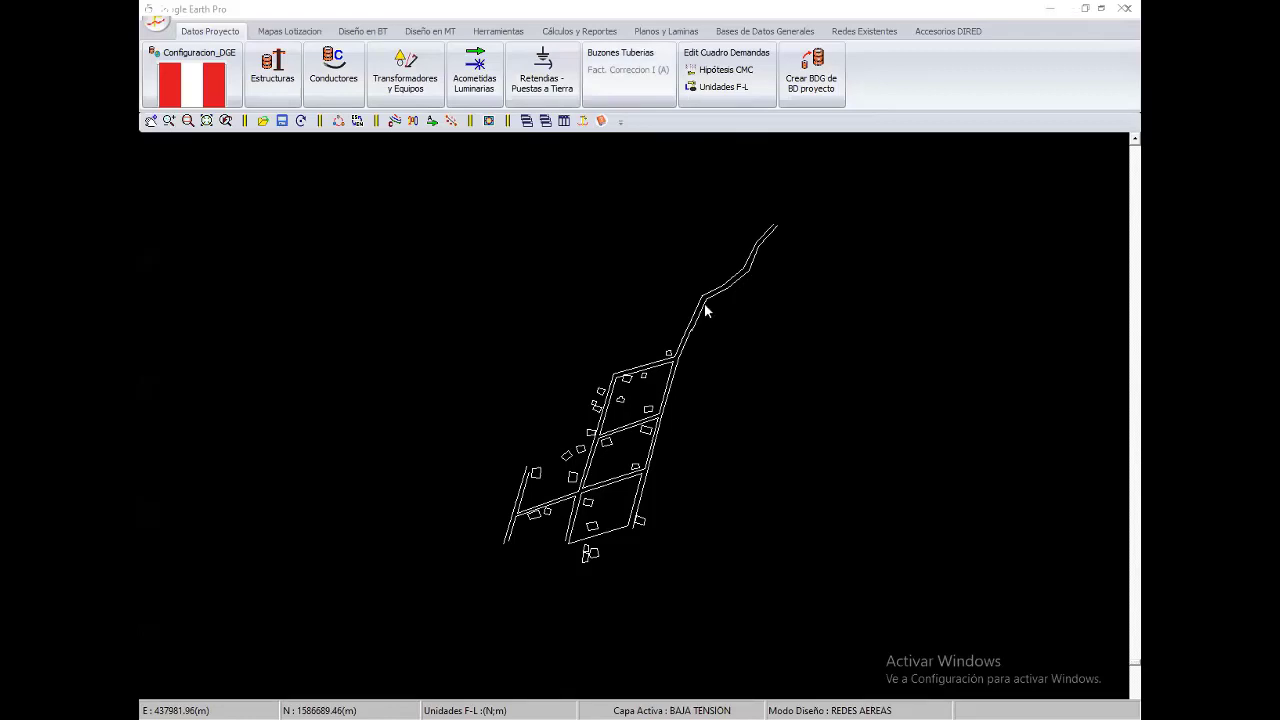
scroll(668, 398, up, 2)
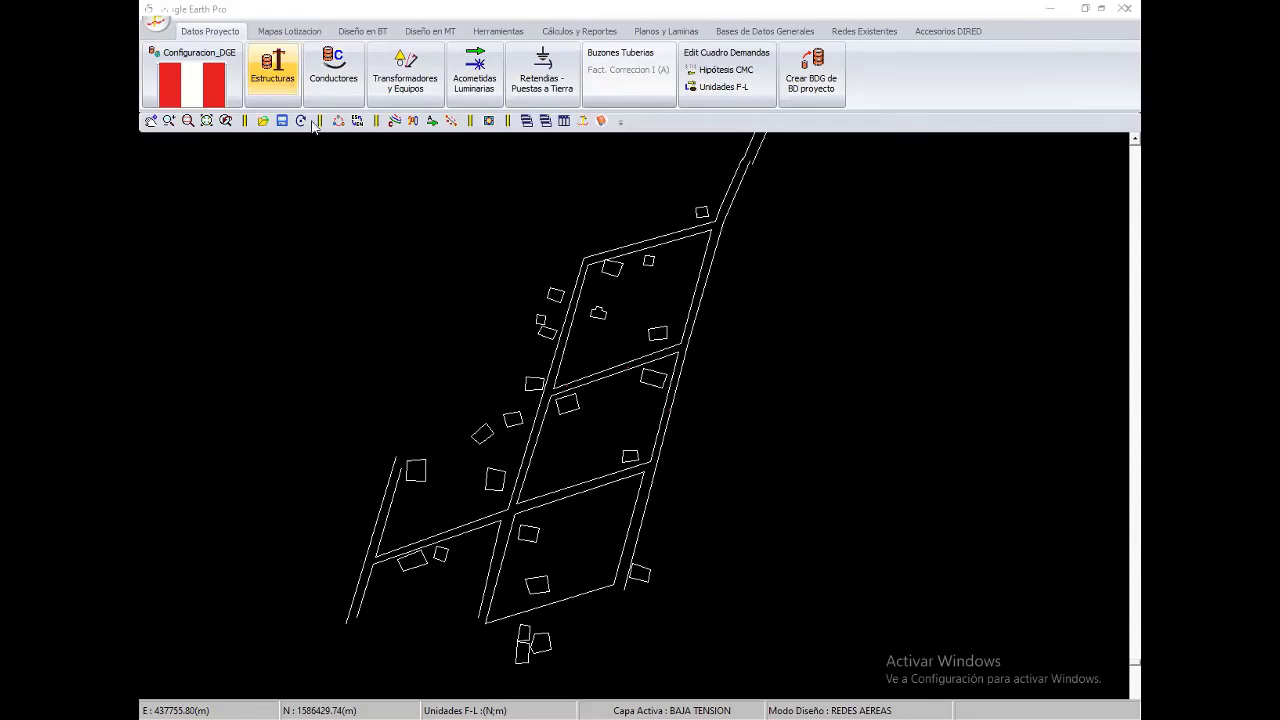
Open the structures table, purge its entries, and add PS1-1N to the project
click(279, 45)
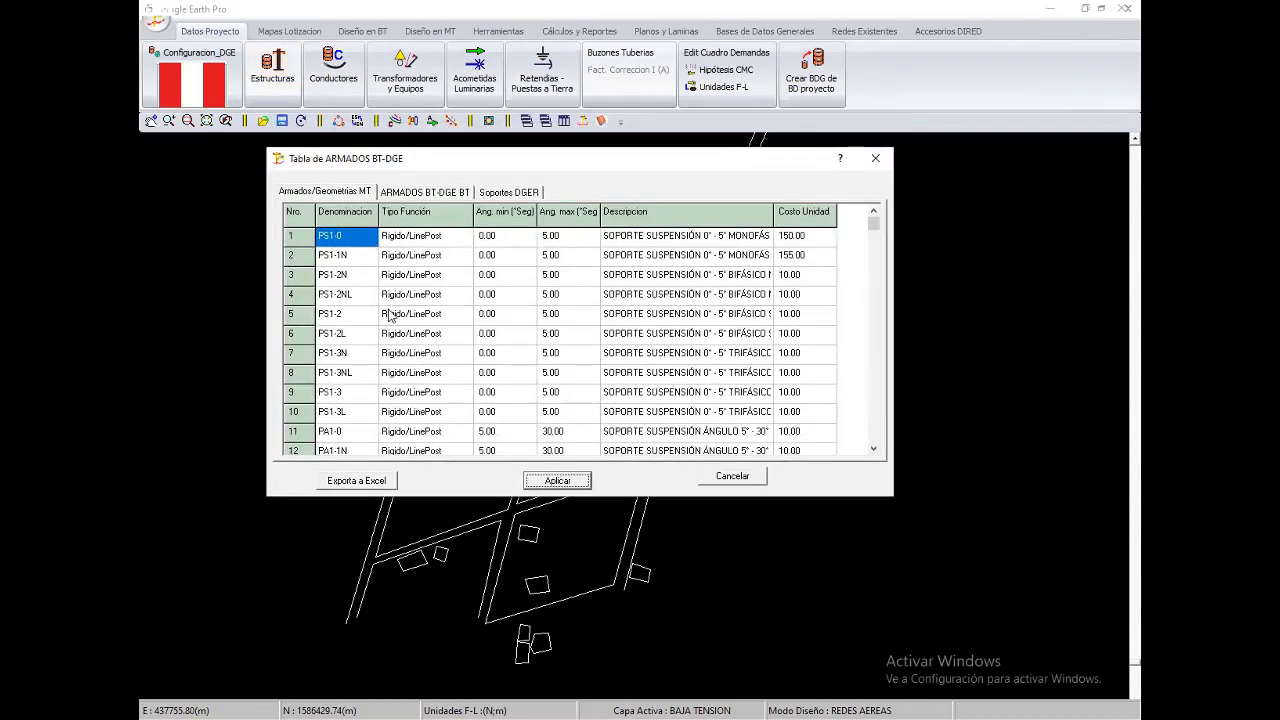
right_click(477, 310)
click(546, 362)
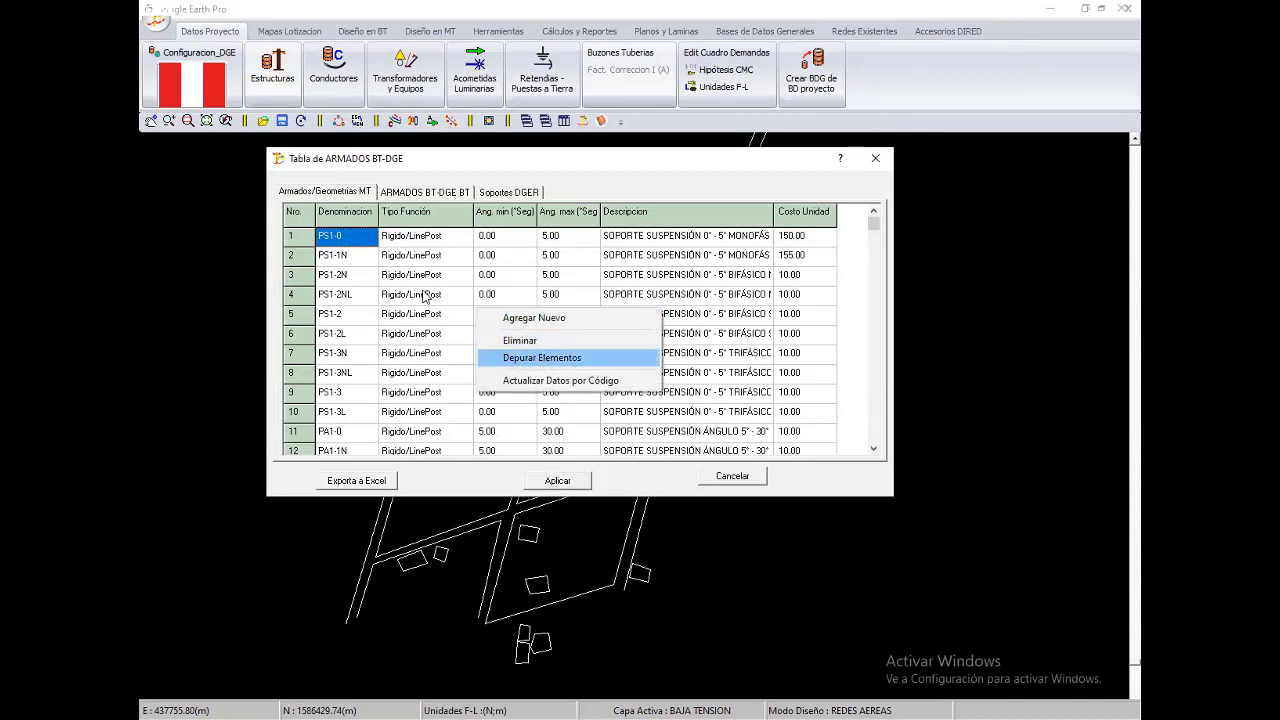
right_click(423, 292)
click(450, 302)
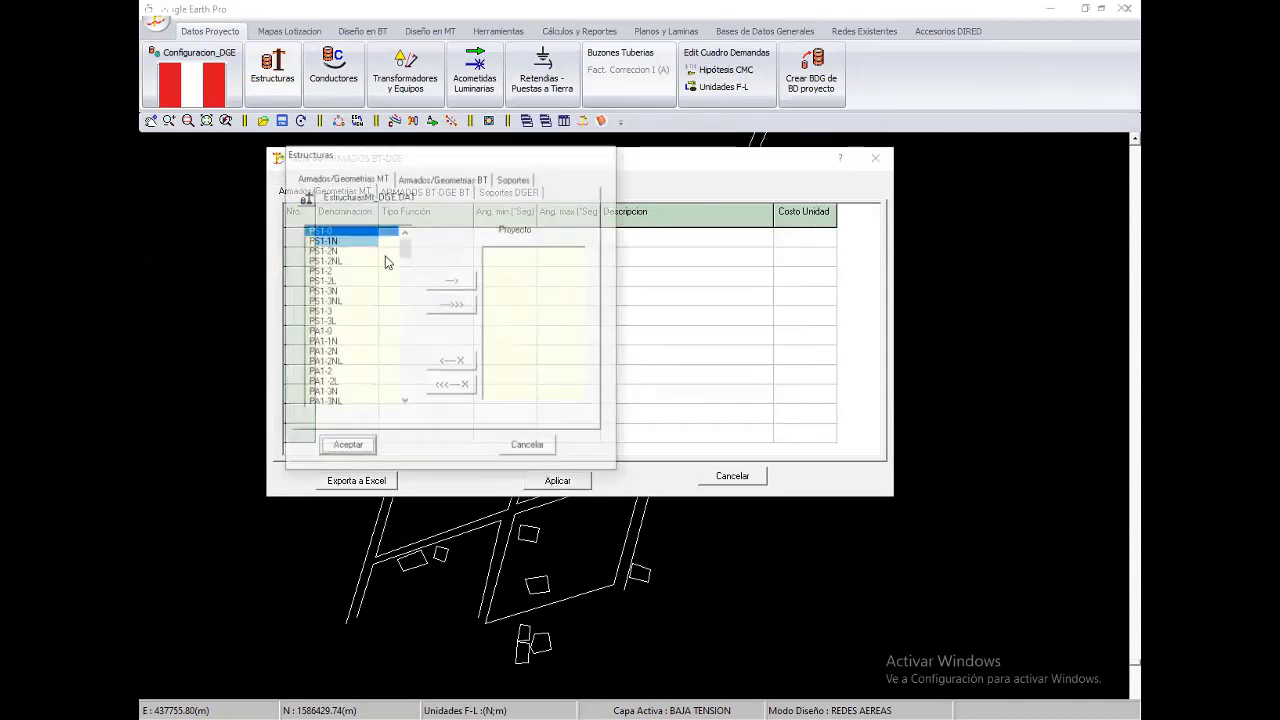
click(336, 241)
click(451, 280)
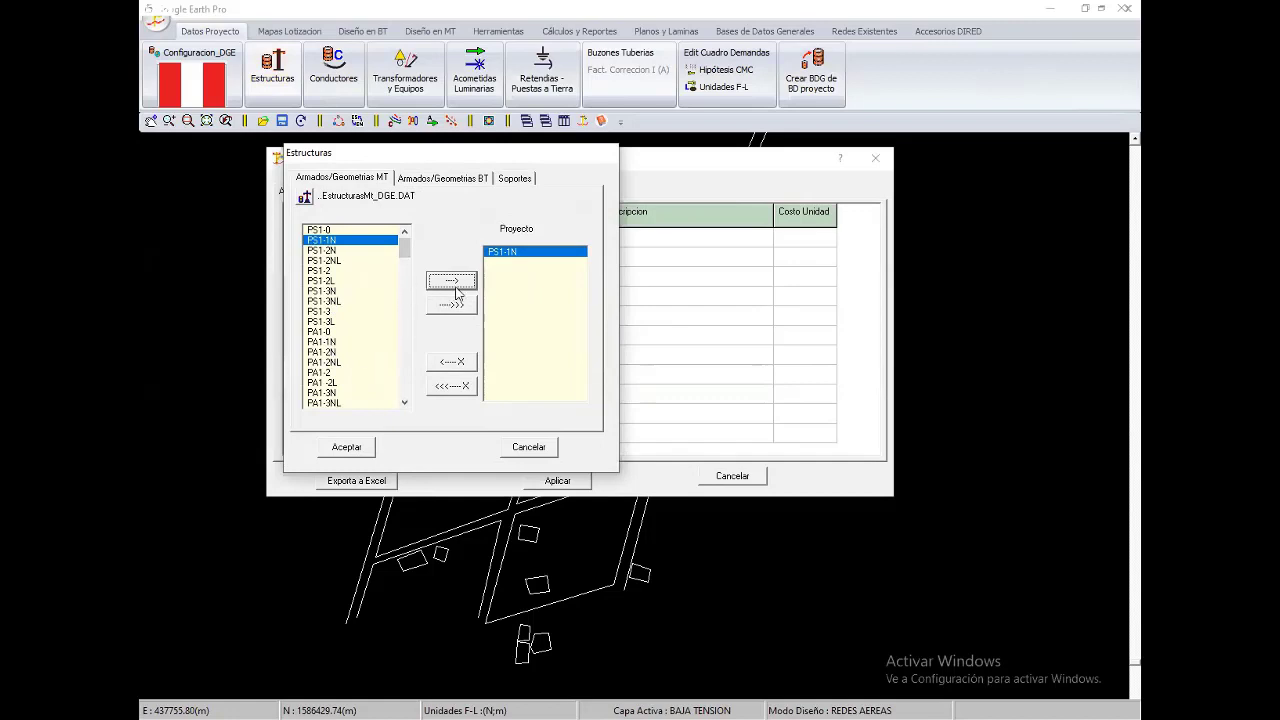
Add PA1-1N, PA2-1N and PA3-1N to the project list
double_click(385, 342)
scroll(405, 355, down, 6)
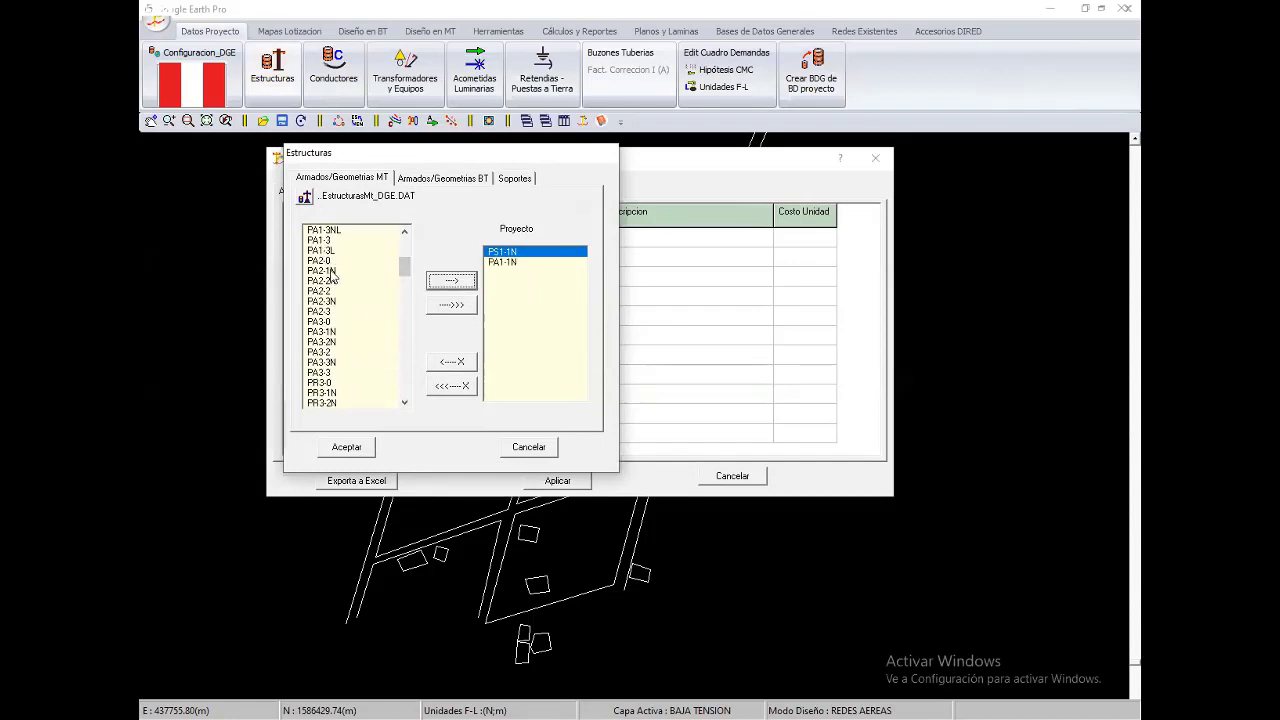
click(350, 270)
click(451, 280)
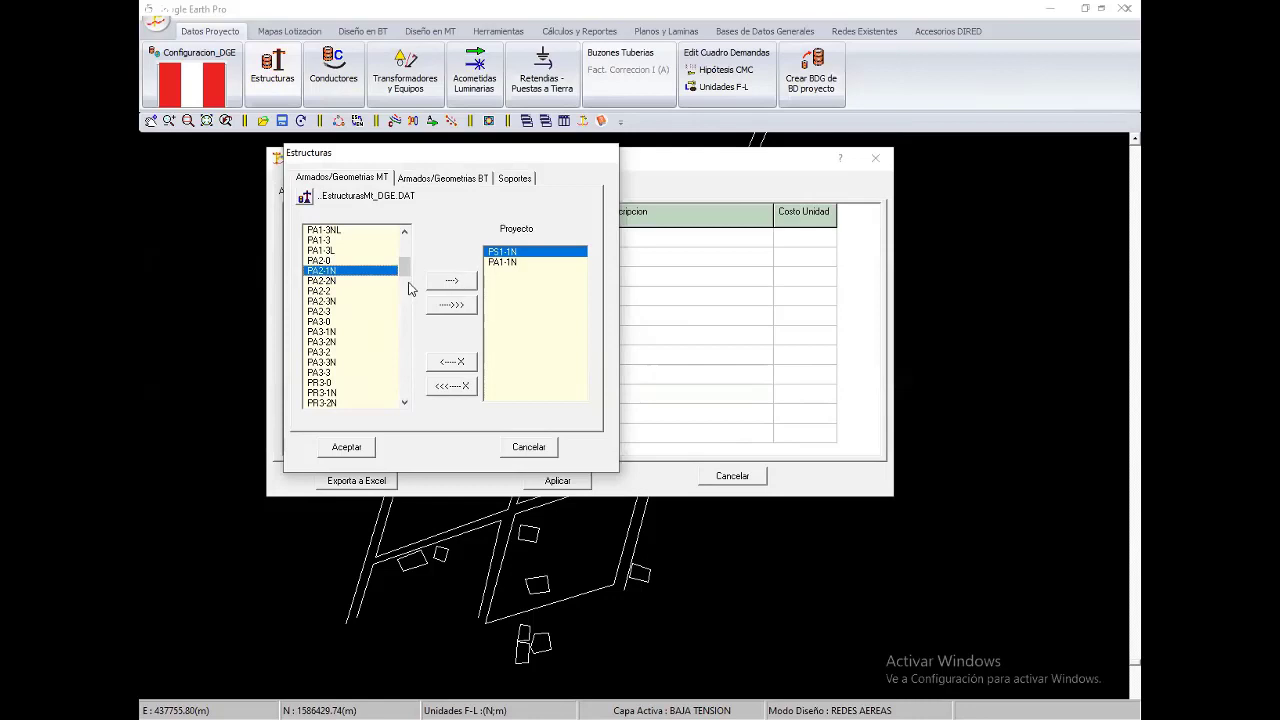
click(333, 332)
click(457, 285)
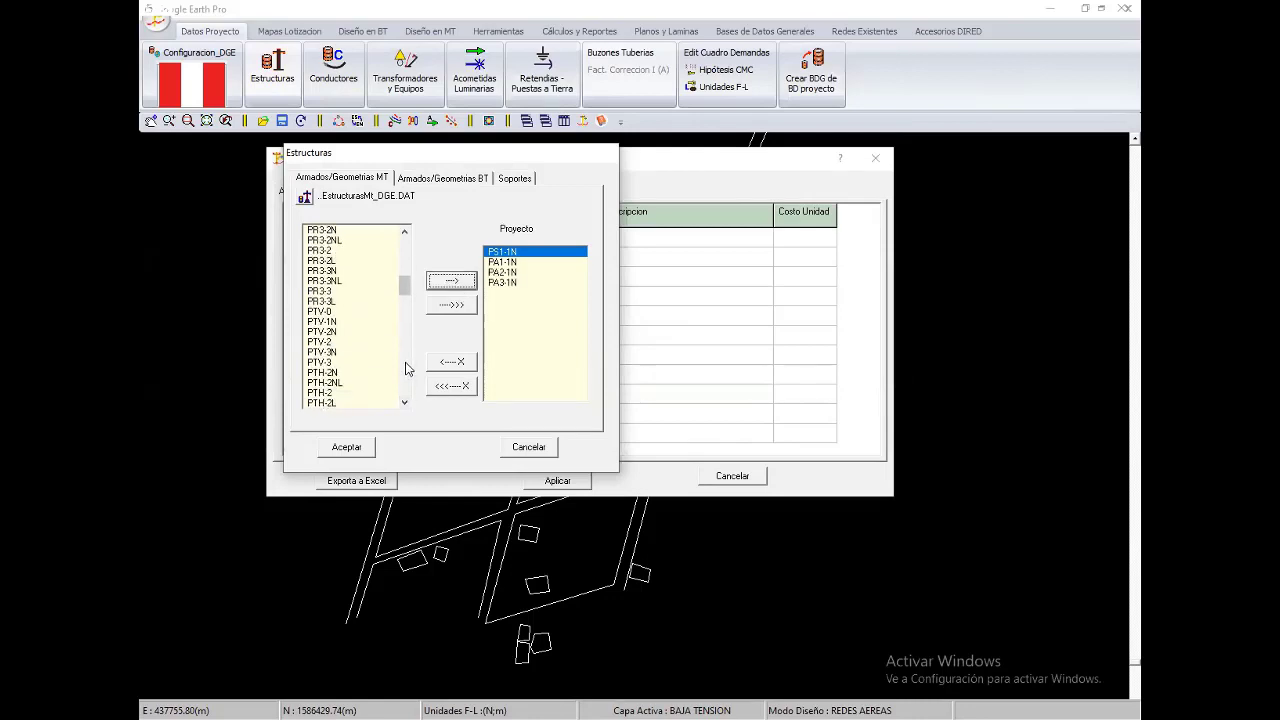
Add PTV-1N and PR3-1N, then confirm the six chosen structures
scroll(412, 385, down, 2)
scroll(412, 385, down, 2)
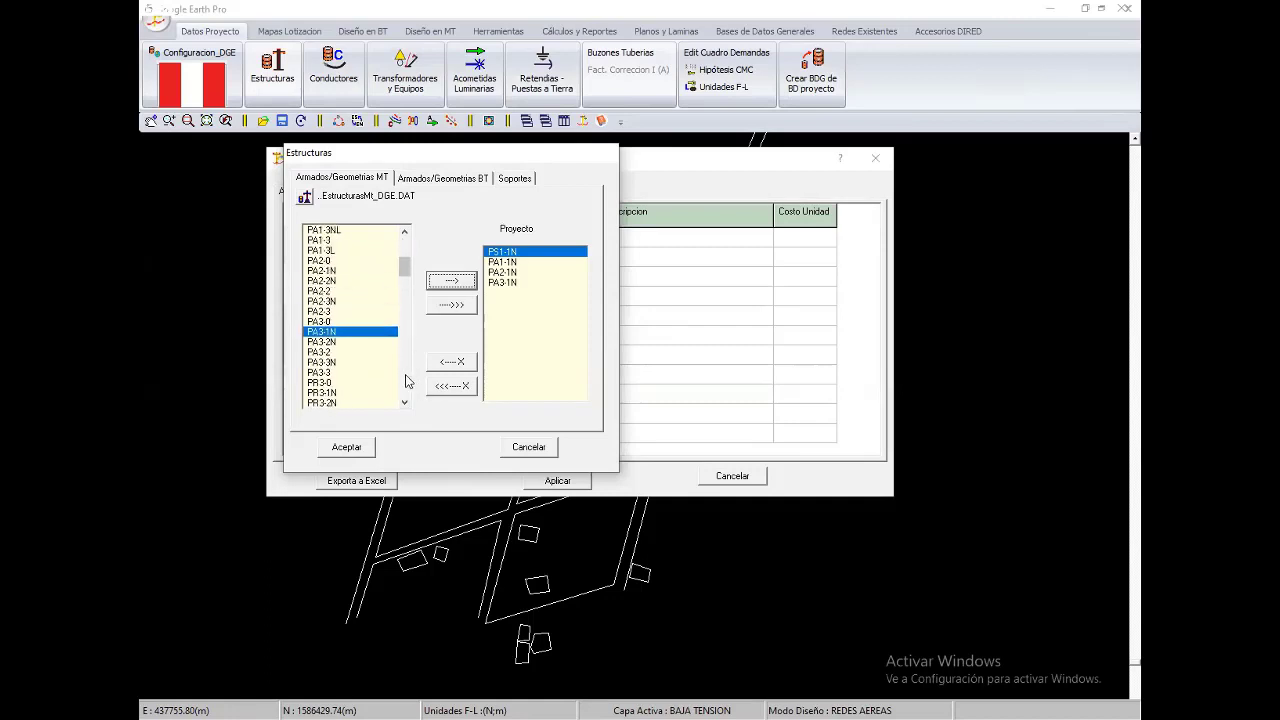
scroll(408, 382, down, 2)
scroll(350, 333, down, 1)
click(320, 321)
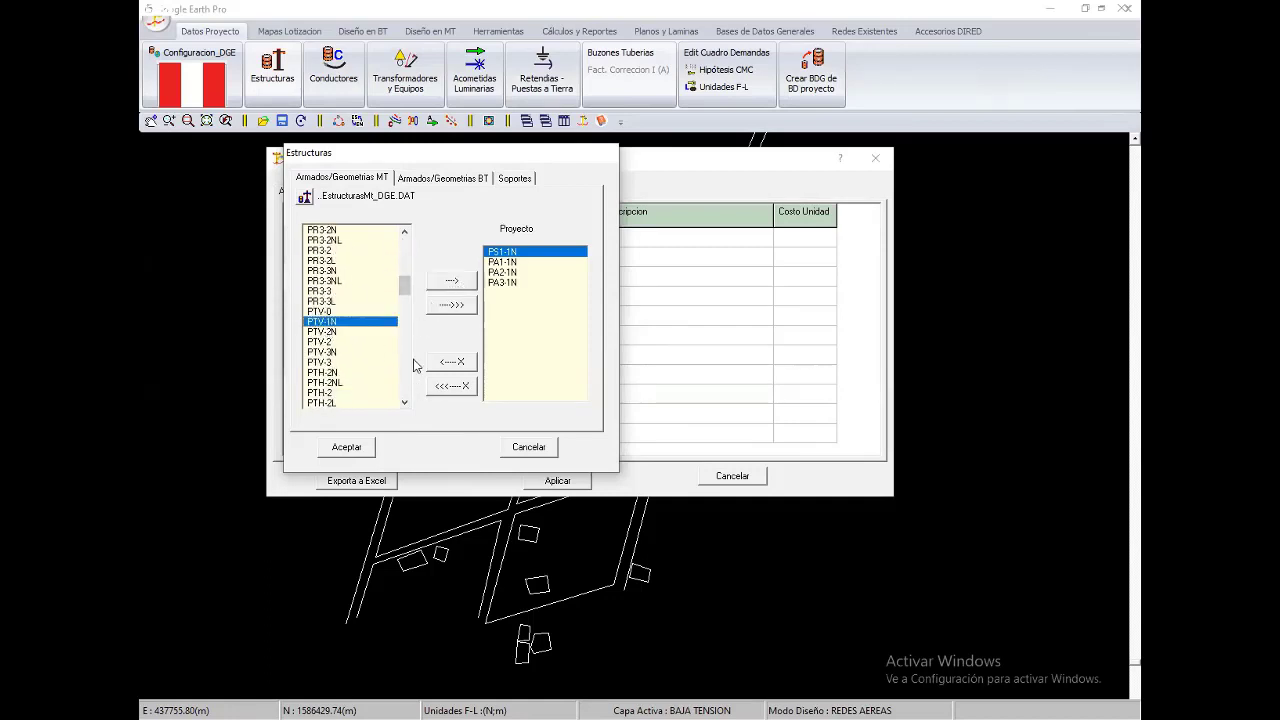
click(451, 280)
scroll(380, 360, down, 3)
scroll(330, 310, down, 3)
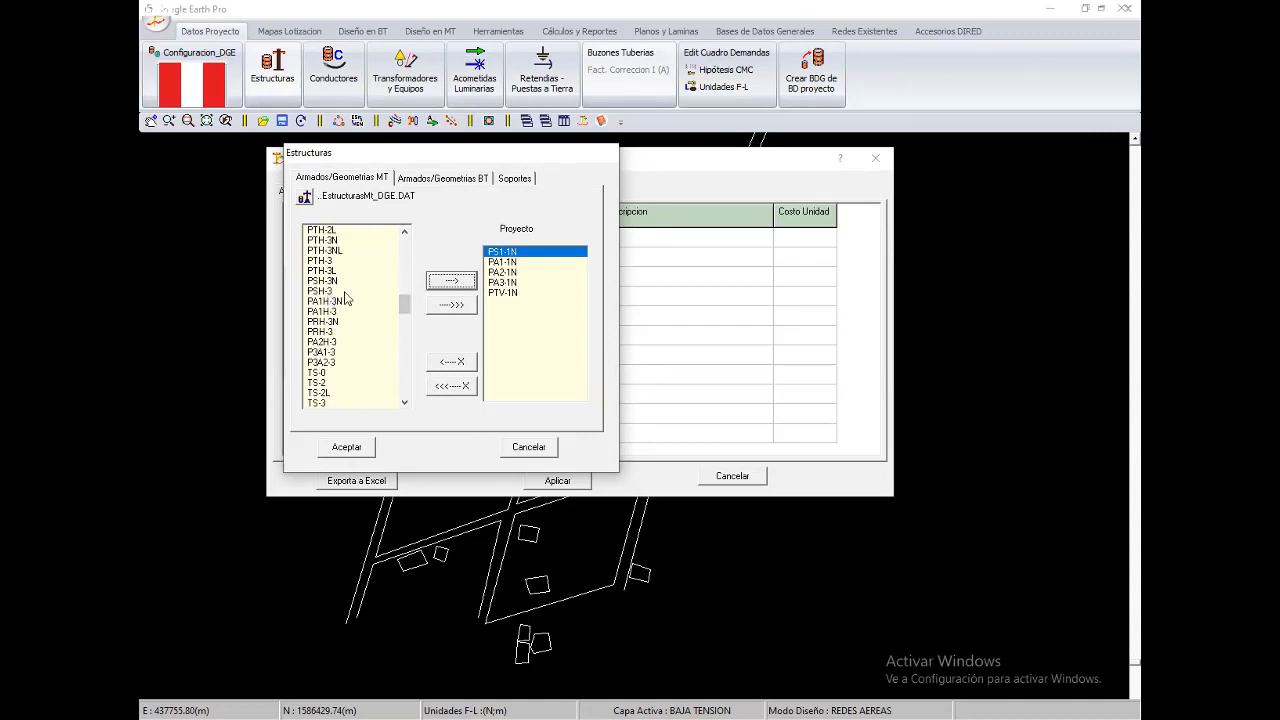
scroll(330, 300, up, 10)
click(321, 392)
click(451, 280)
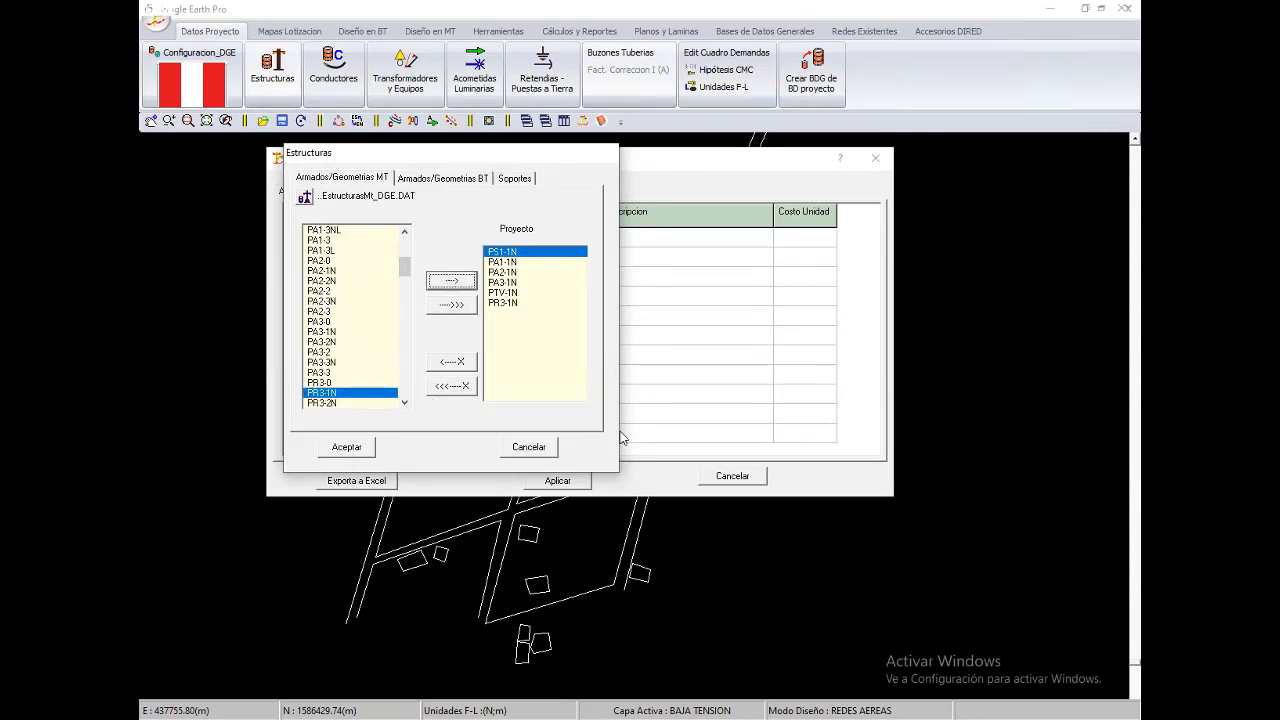
click(350, 447)
Switch to the Soportes table and purge all its existing supports
click(428, 193)
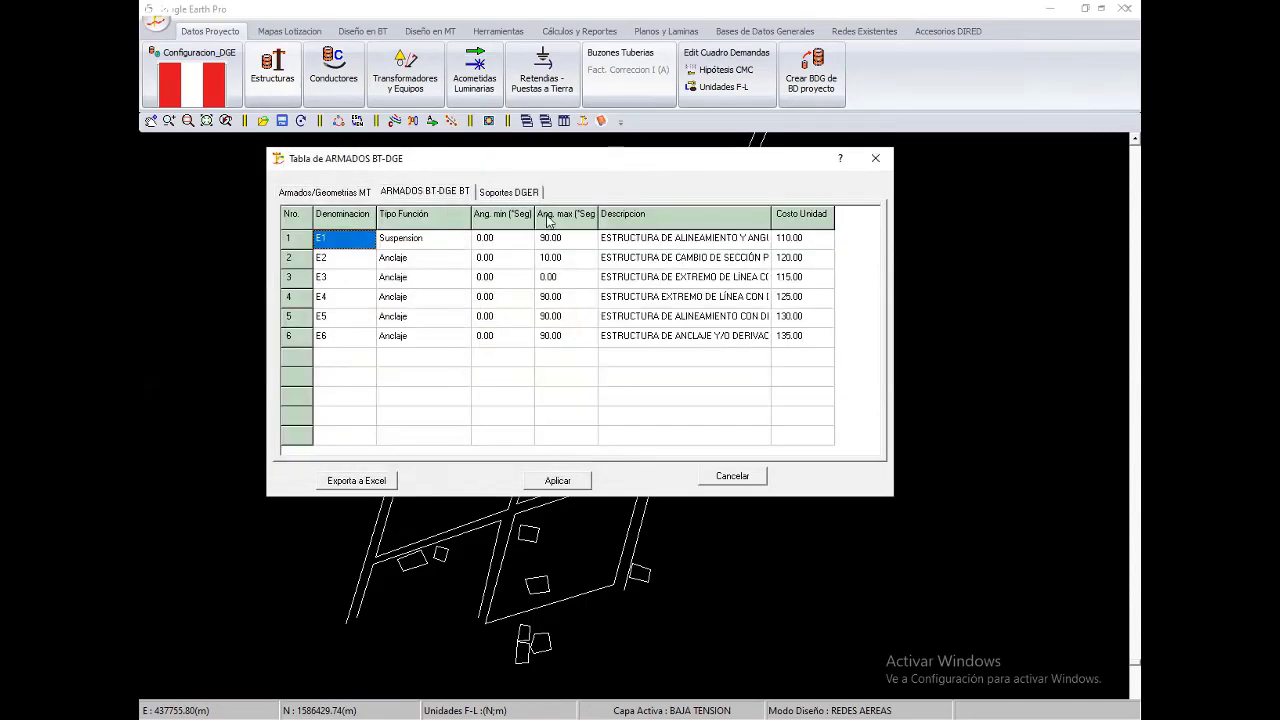
click(506, 192)
right_click(479, 311)
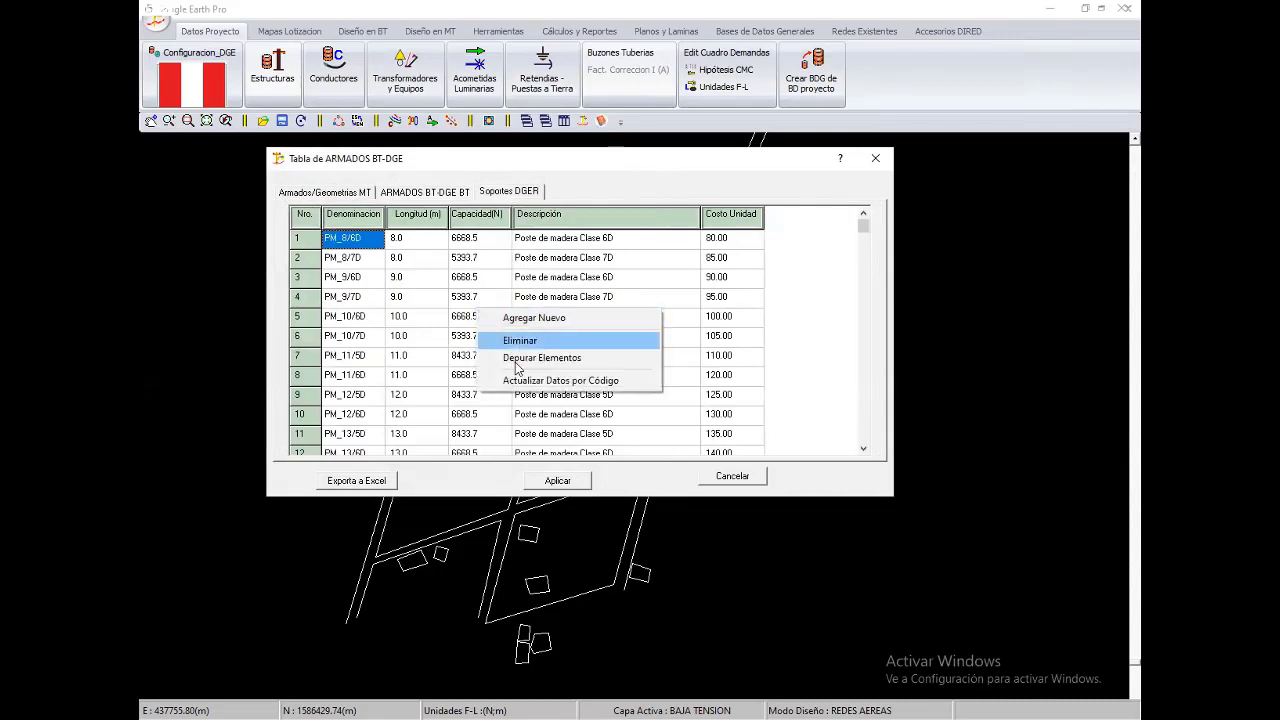
click(517, 360)
right_click(451, 306)
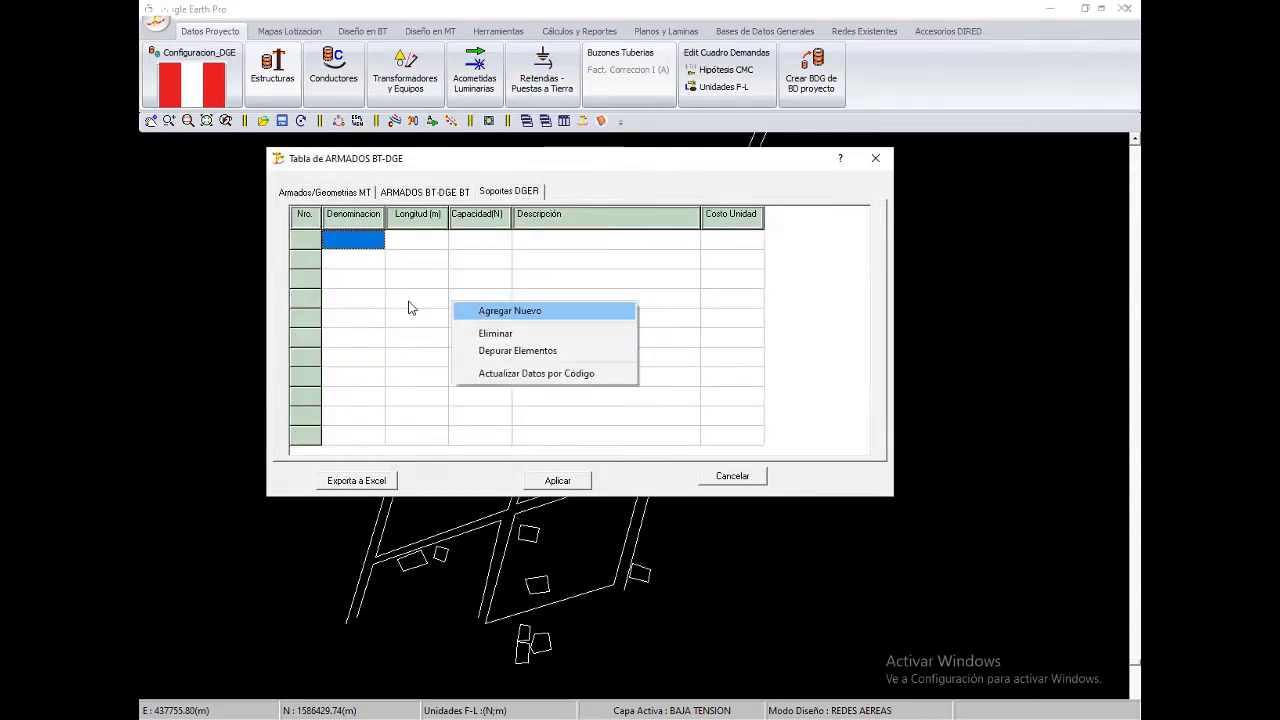
click(478, 309)
Add the PM_8/6D and PM_12/5D poles, review BT structures E1–E6, and apply the table
click(348, 280)
click(355, 259)
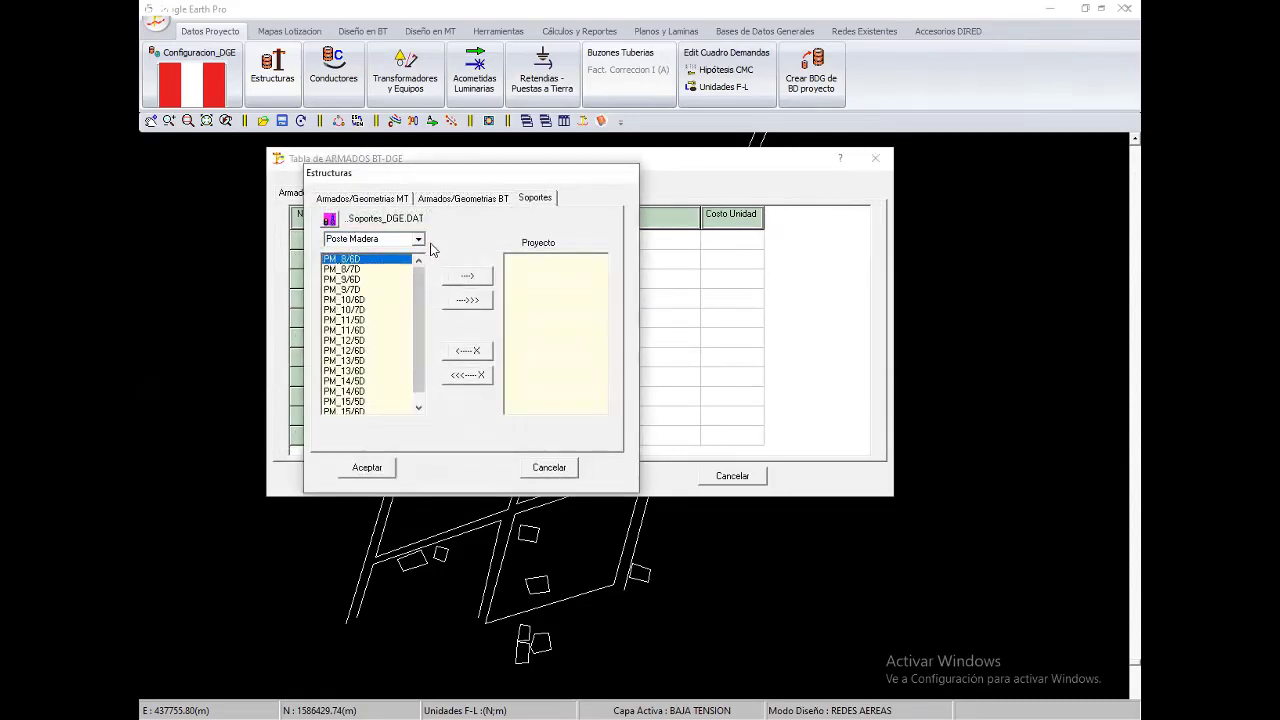
click(467, 276)
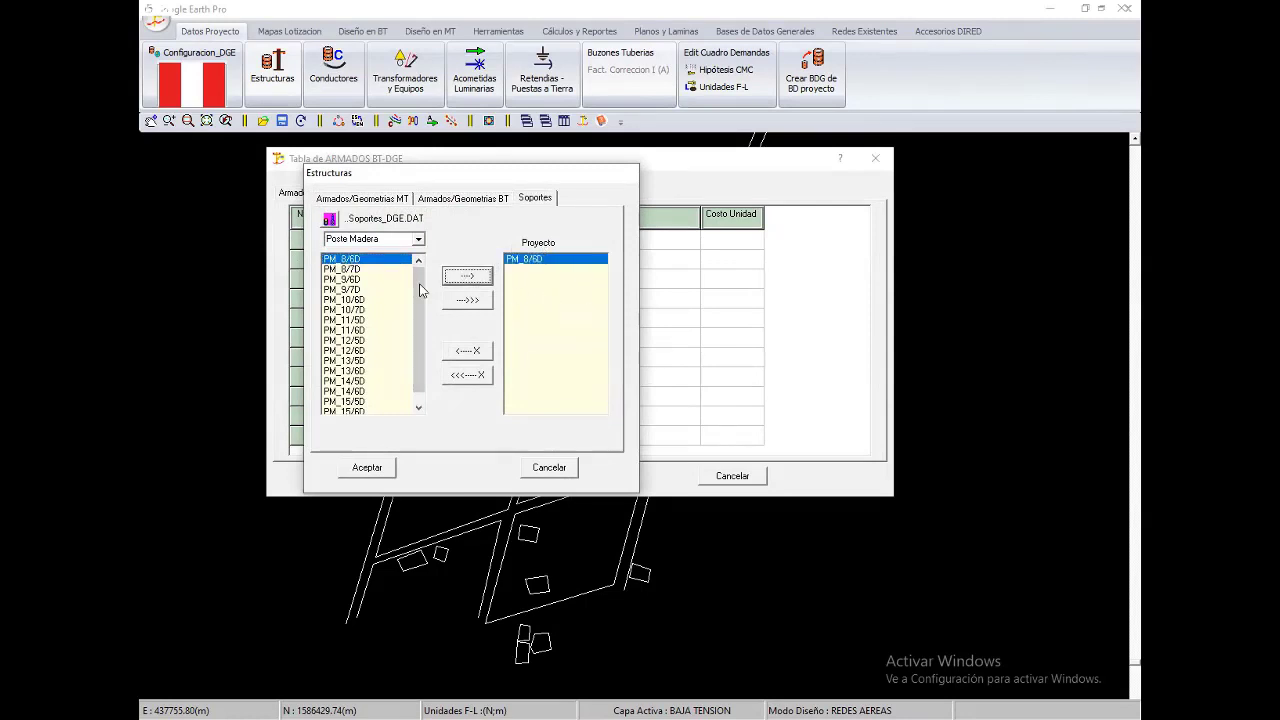
click(368, 340)
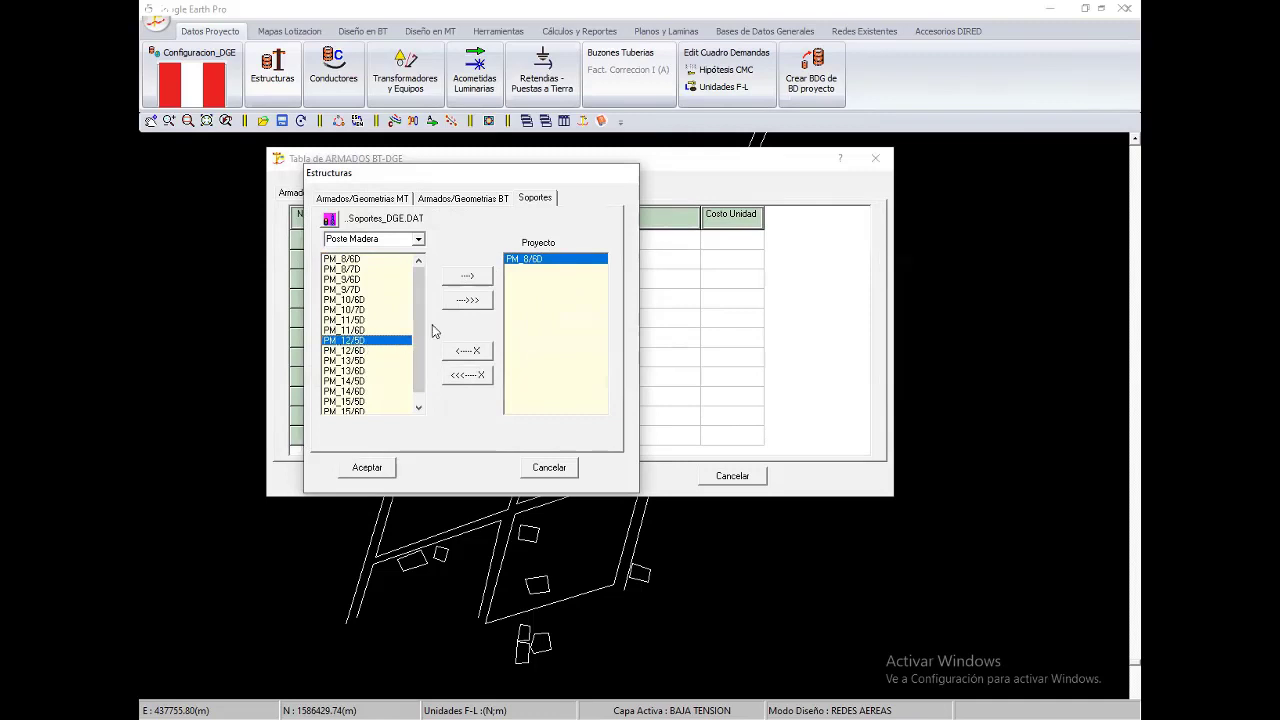
click(467, 275)
click(378, 469)
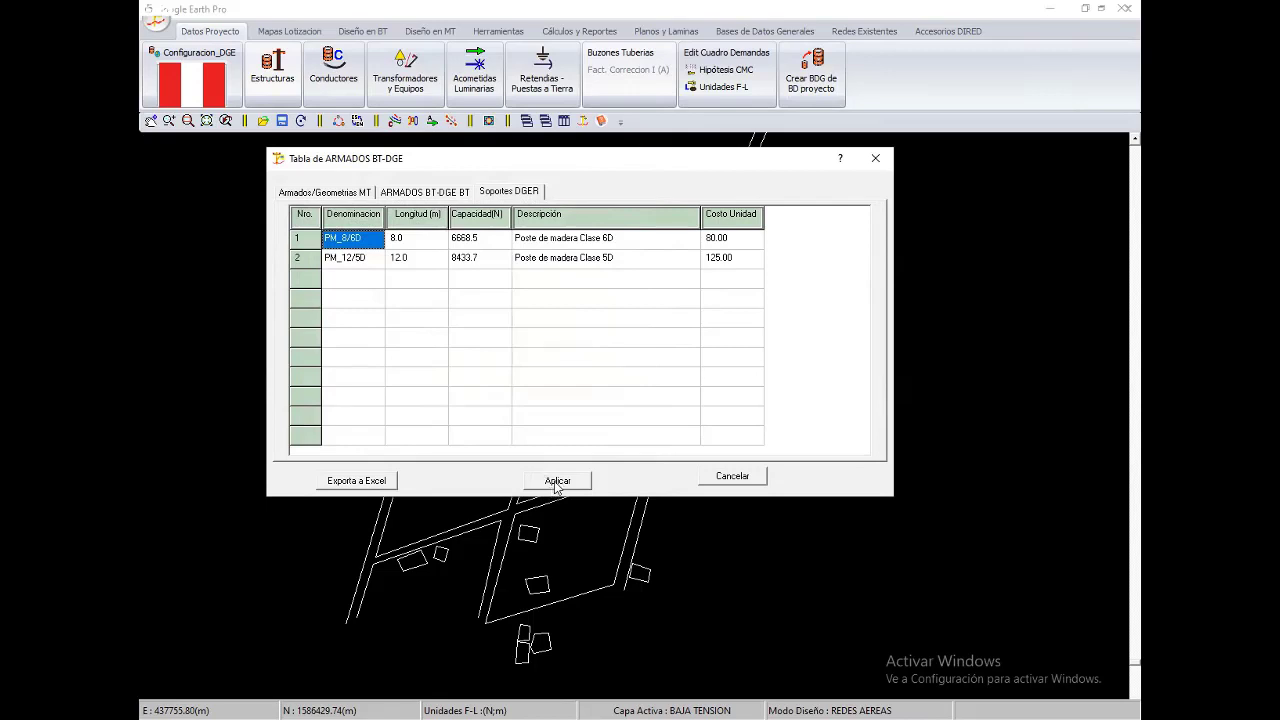
click(444, 194)
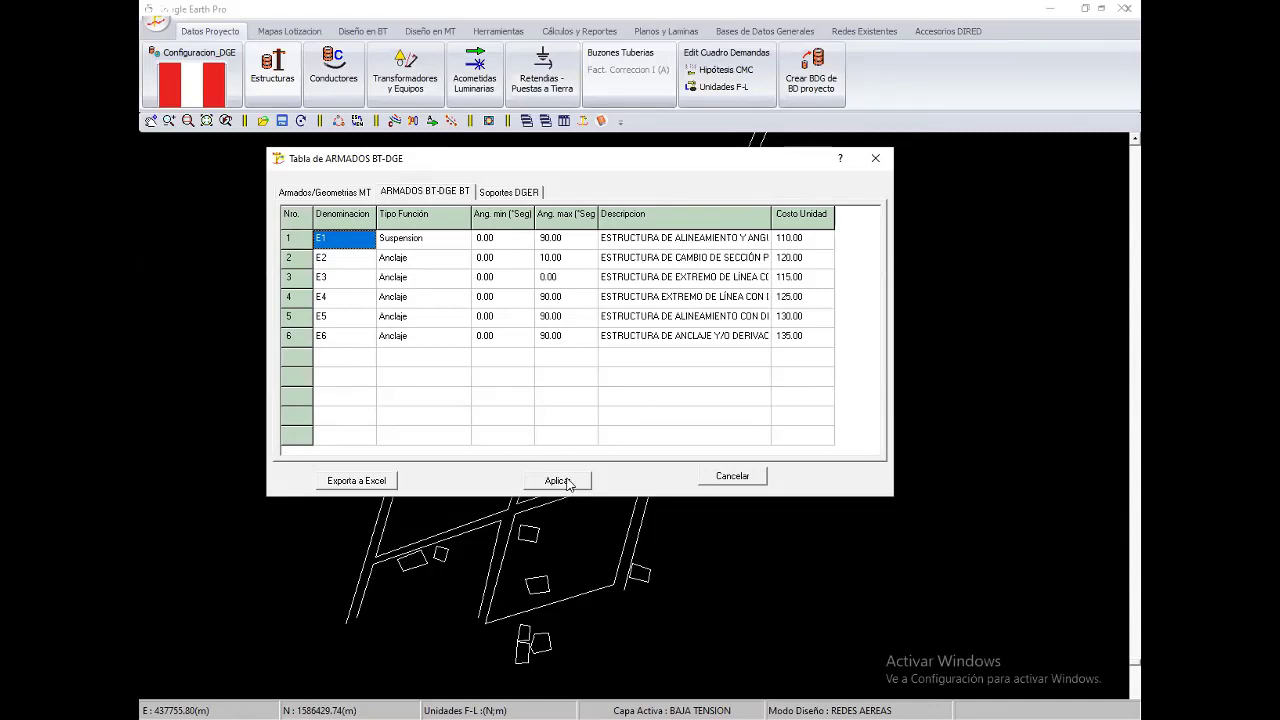
click(556, 481)
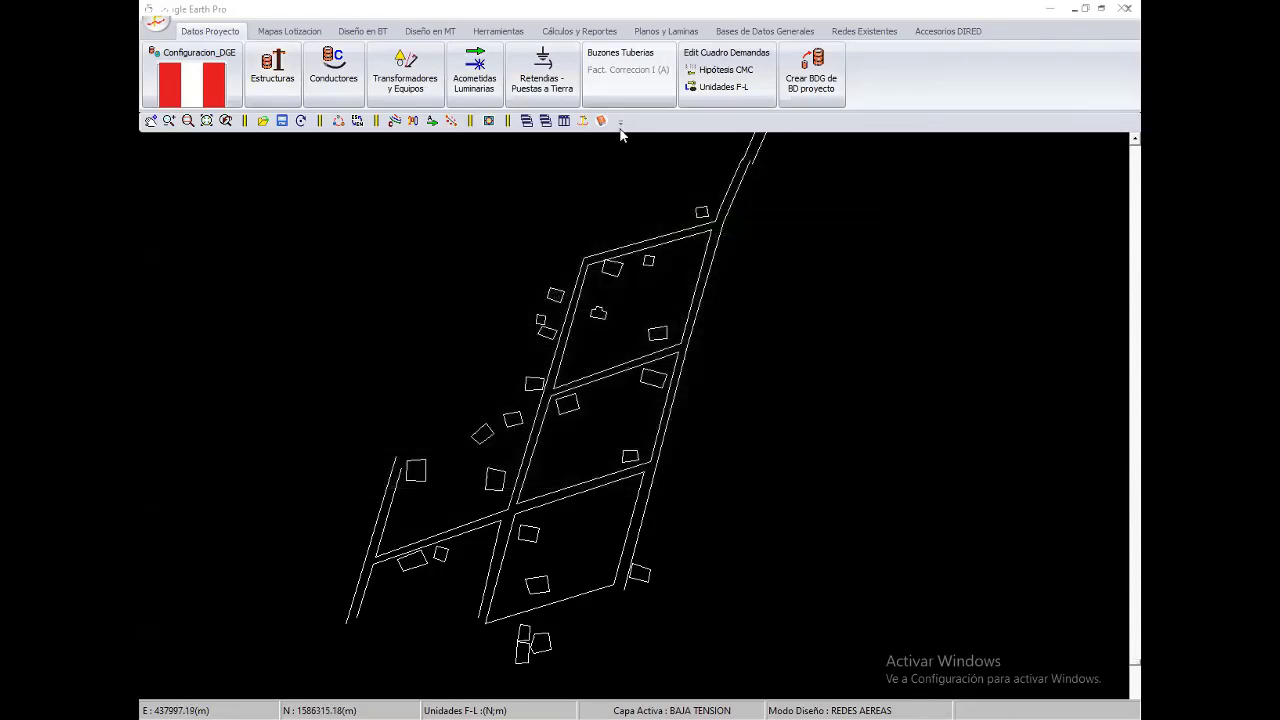
Open the Tabla de Conductores and centre it on screen
scroll(539, 260, up, 2)
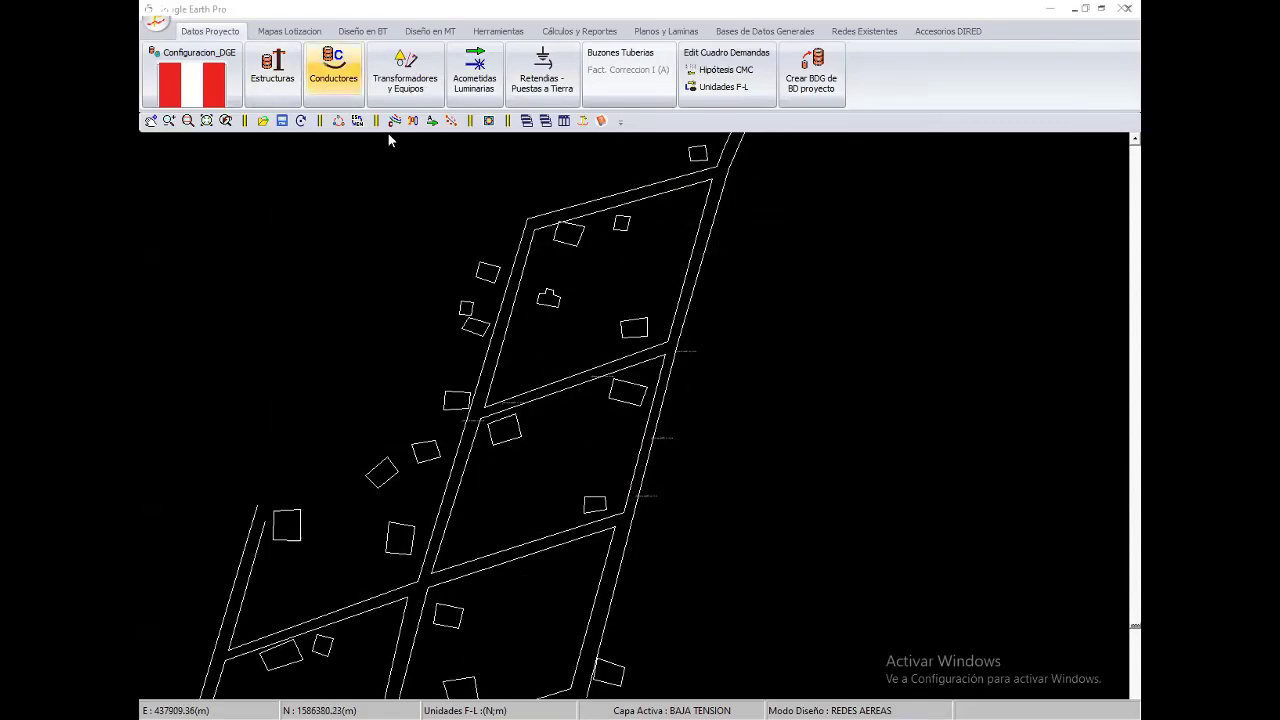
drag(307, 30, 403, 246)
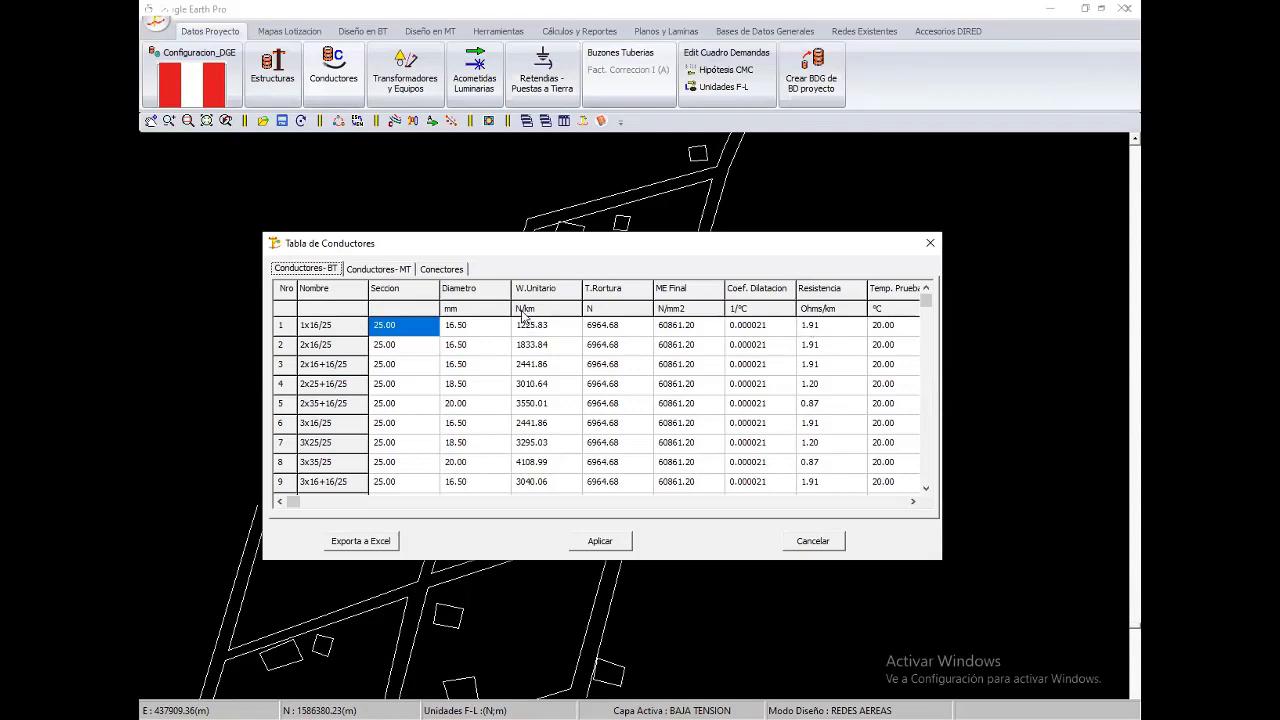
Empty the BT conductor table and add 2x16/25 from the catalogue
right_click(457, 373)
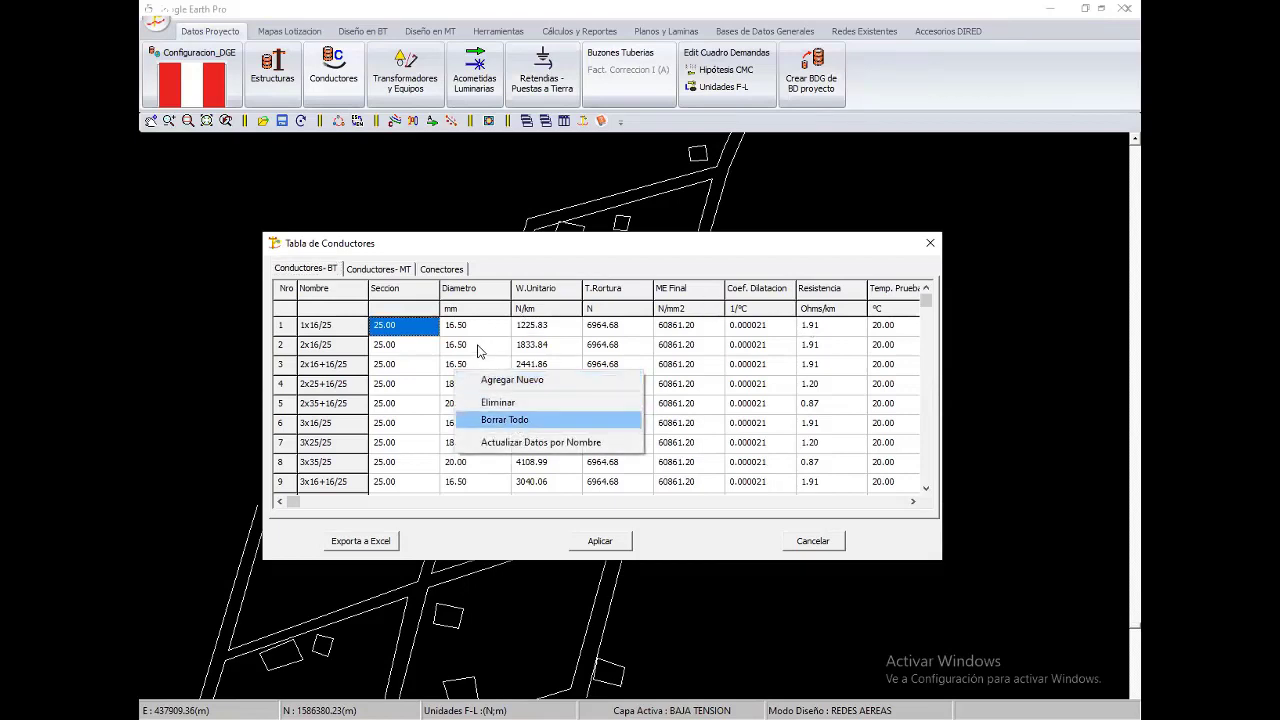
click(516, 425)
right_click(508, 364)
click(508, 358)
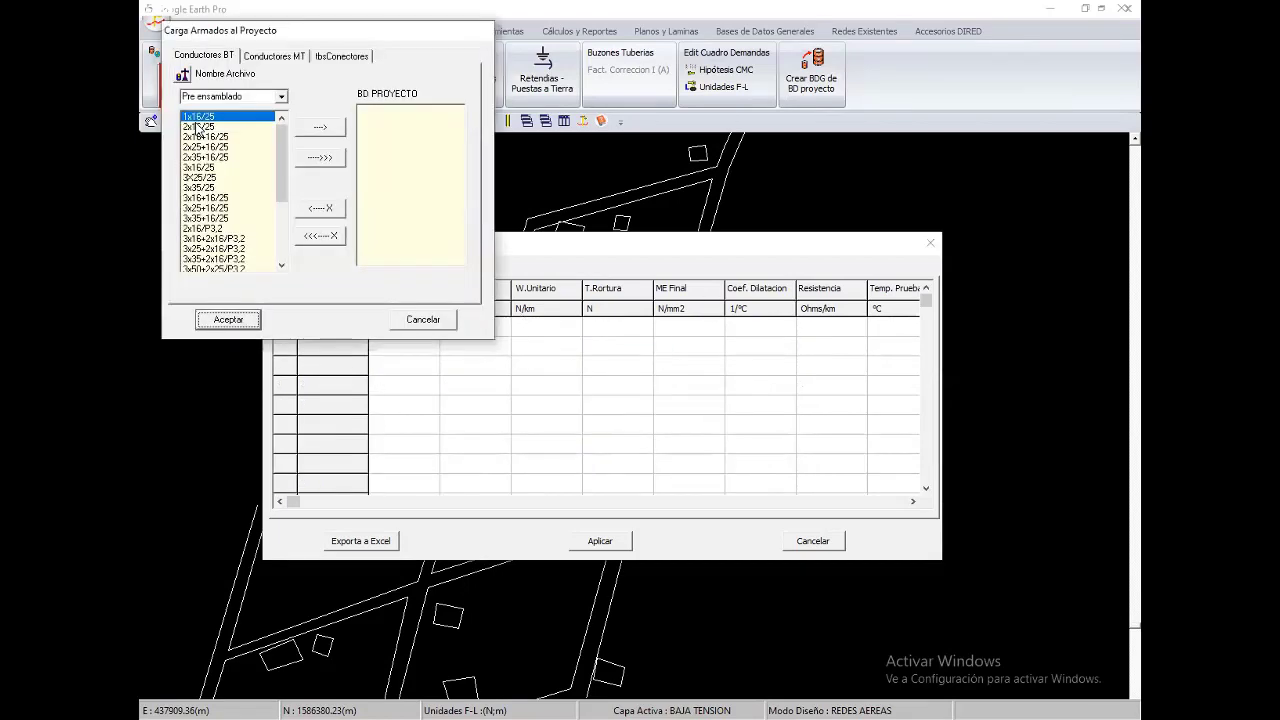
drag(272, 38, 312, 128)
click(240, 215)
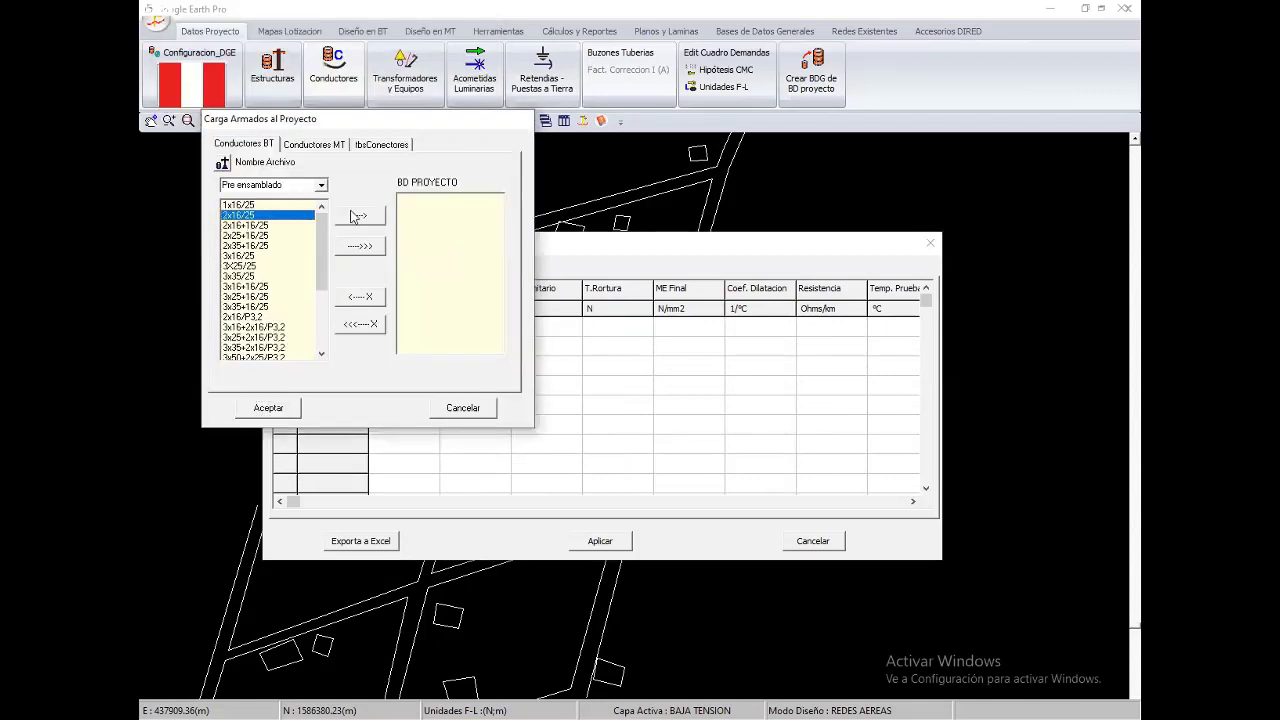
click(358, 215)
Add 2x16+16/25, 2x25+16/25, 2x35+16/25 and 1x16/25, and confirm the BT list
click(244, 226)
click(358, 215)
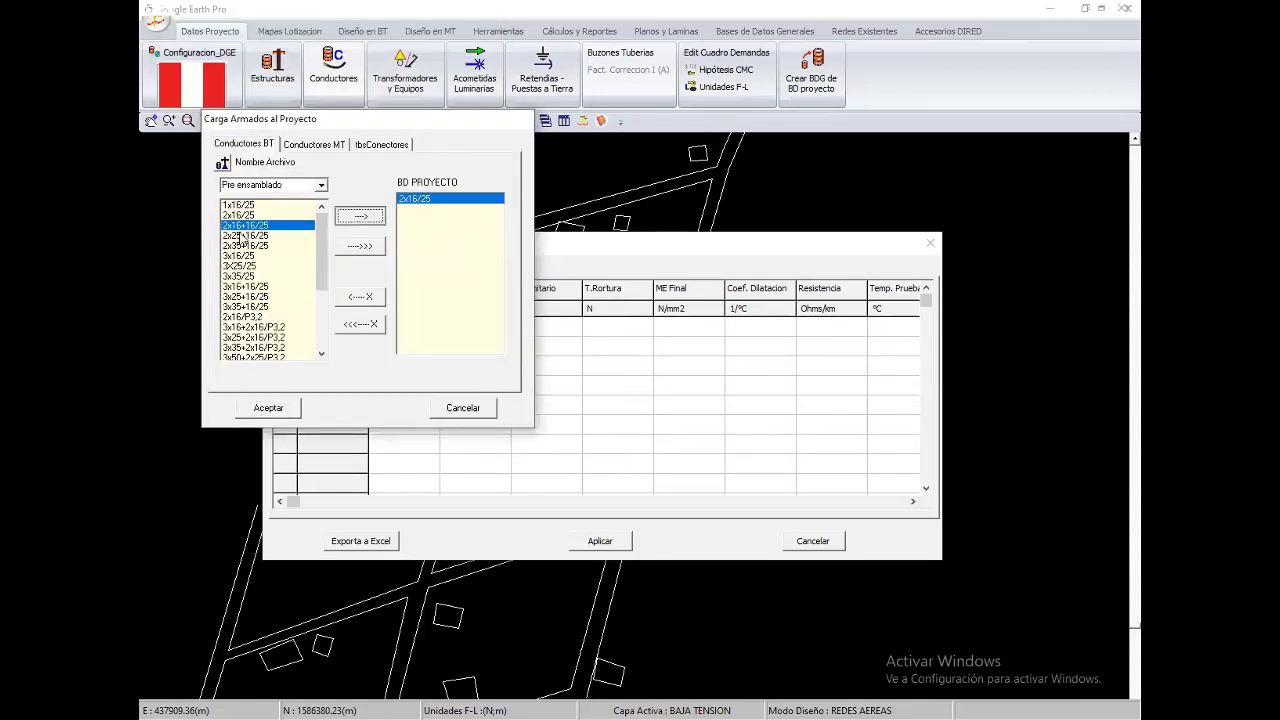
click(245, 235)
click(359, 215)
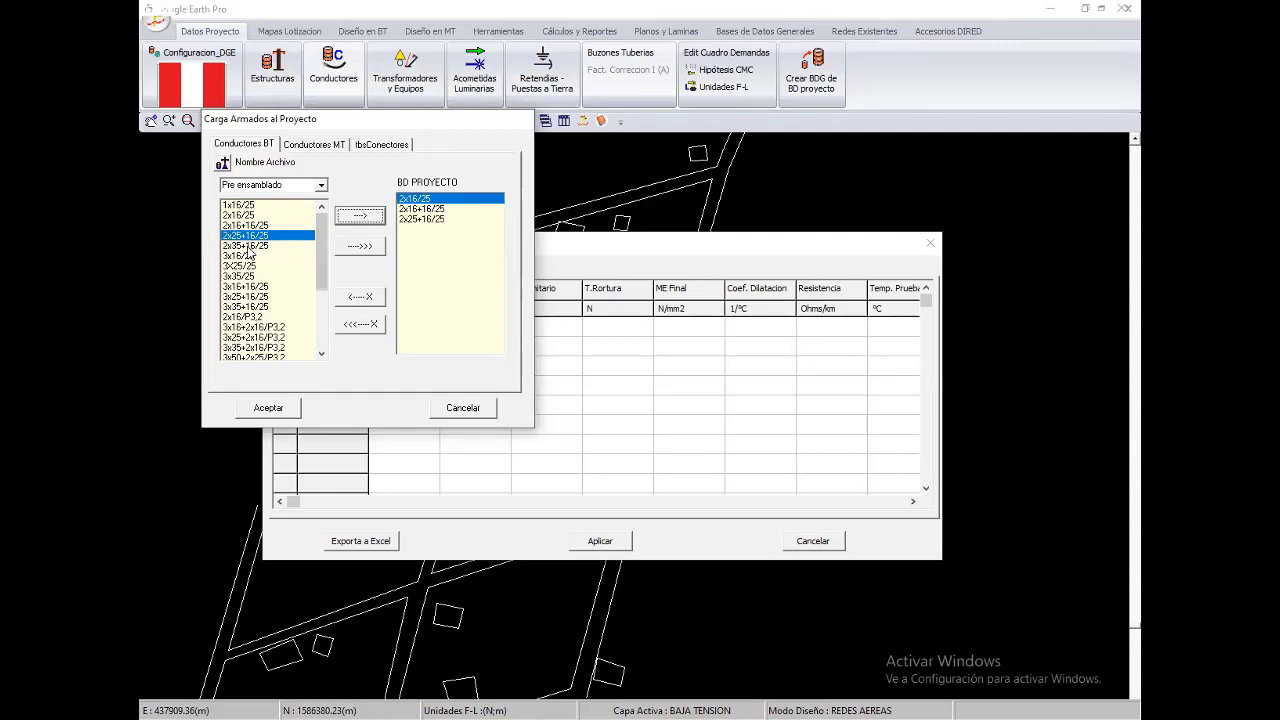
click(361, 220)
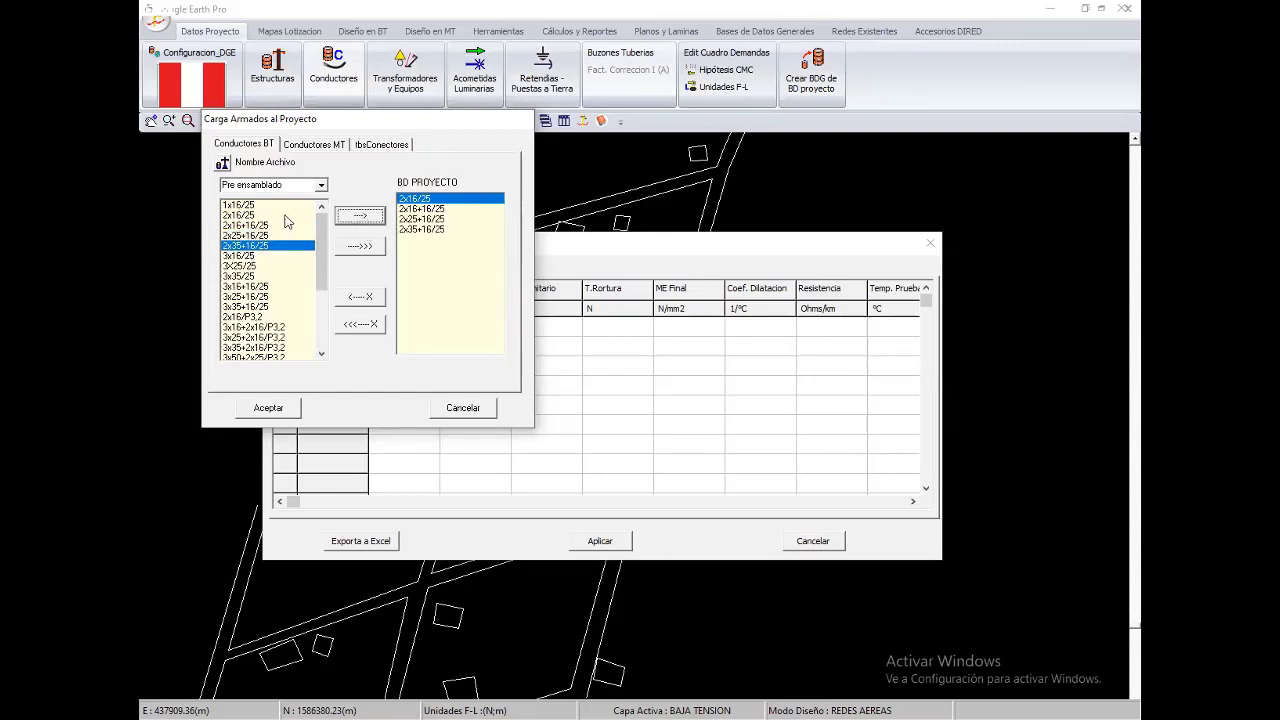
click(366, 217)
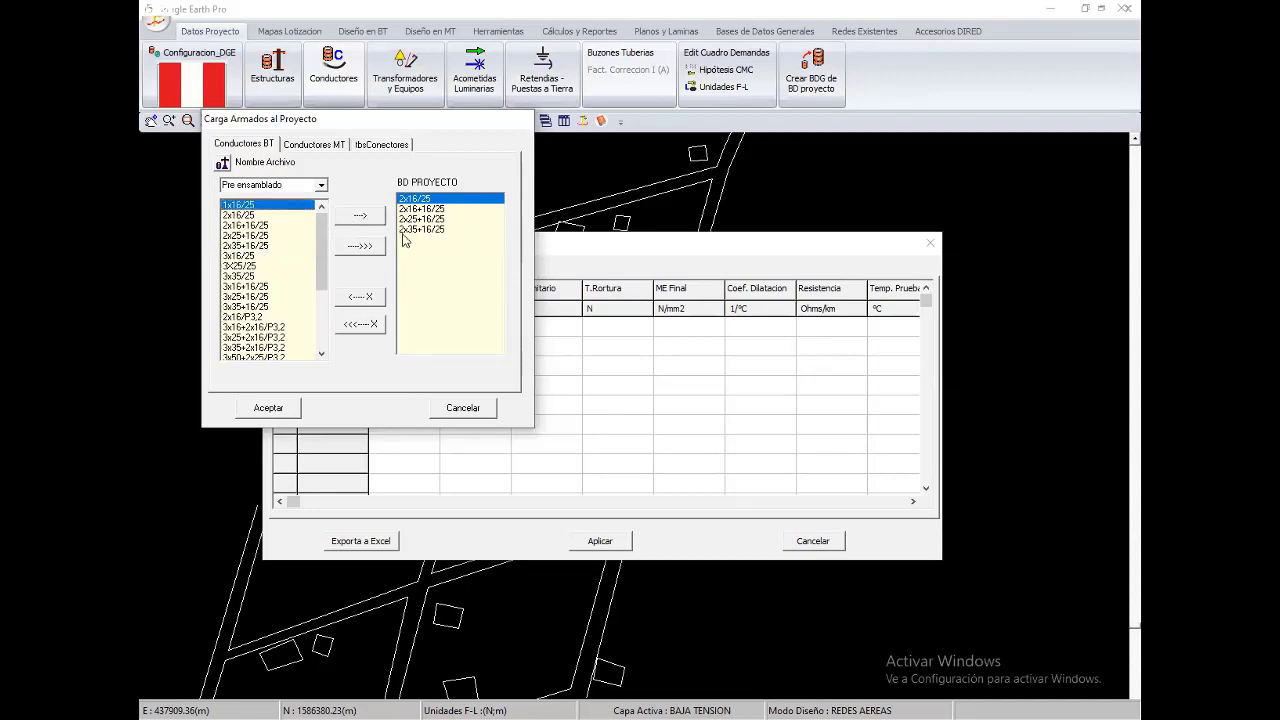
click(360, 216)
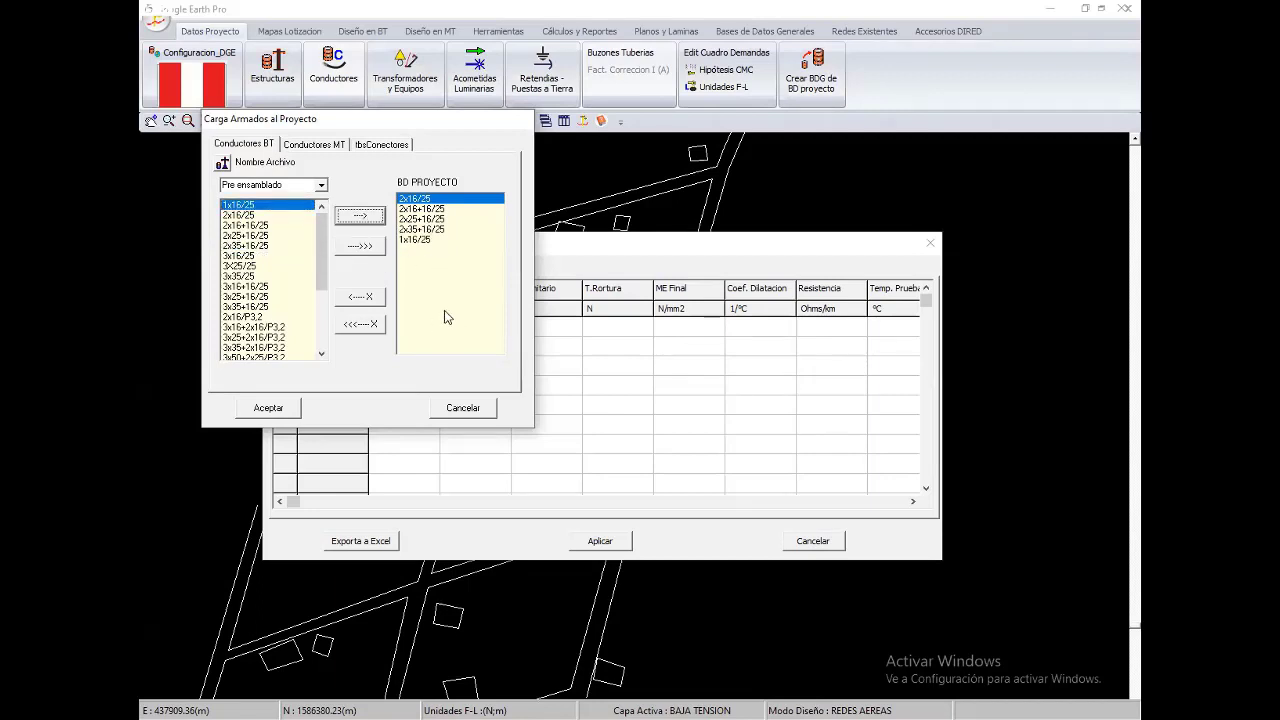
click(270, 407)
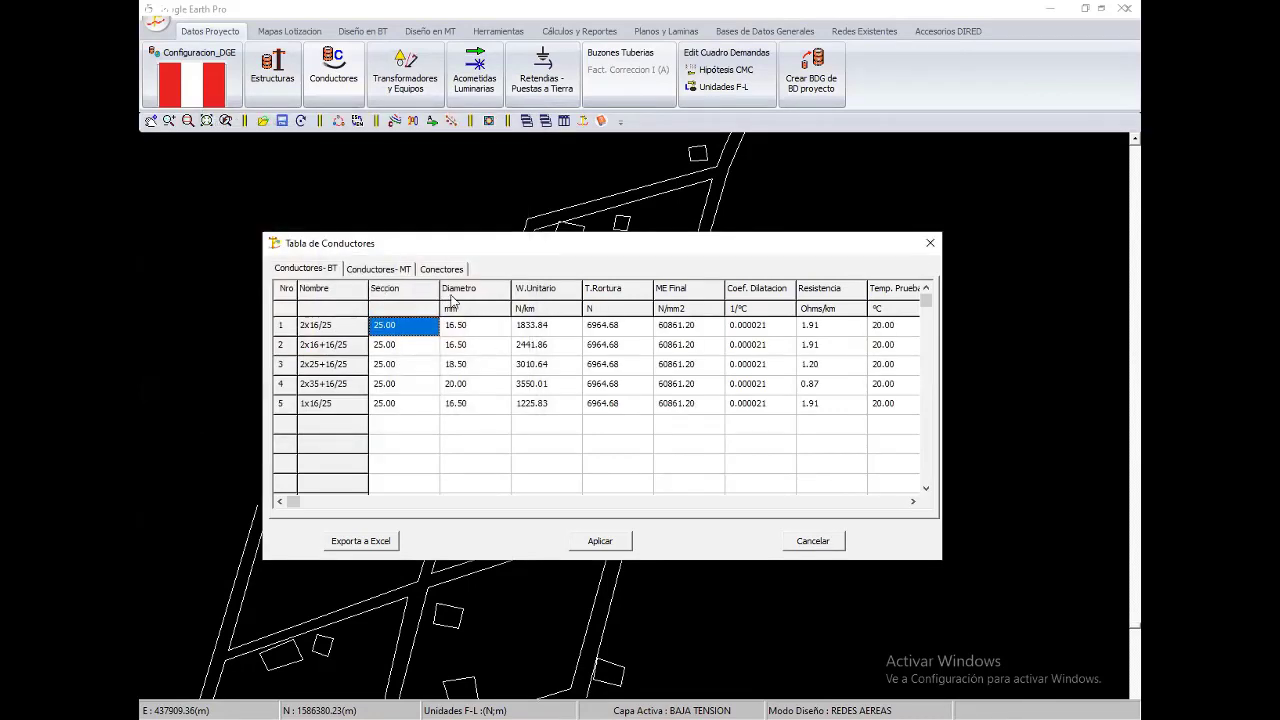
Replace all MT conductors with just AAAC-25 and AAAC-35
click(381, 276)
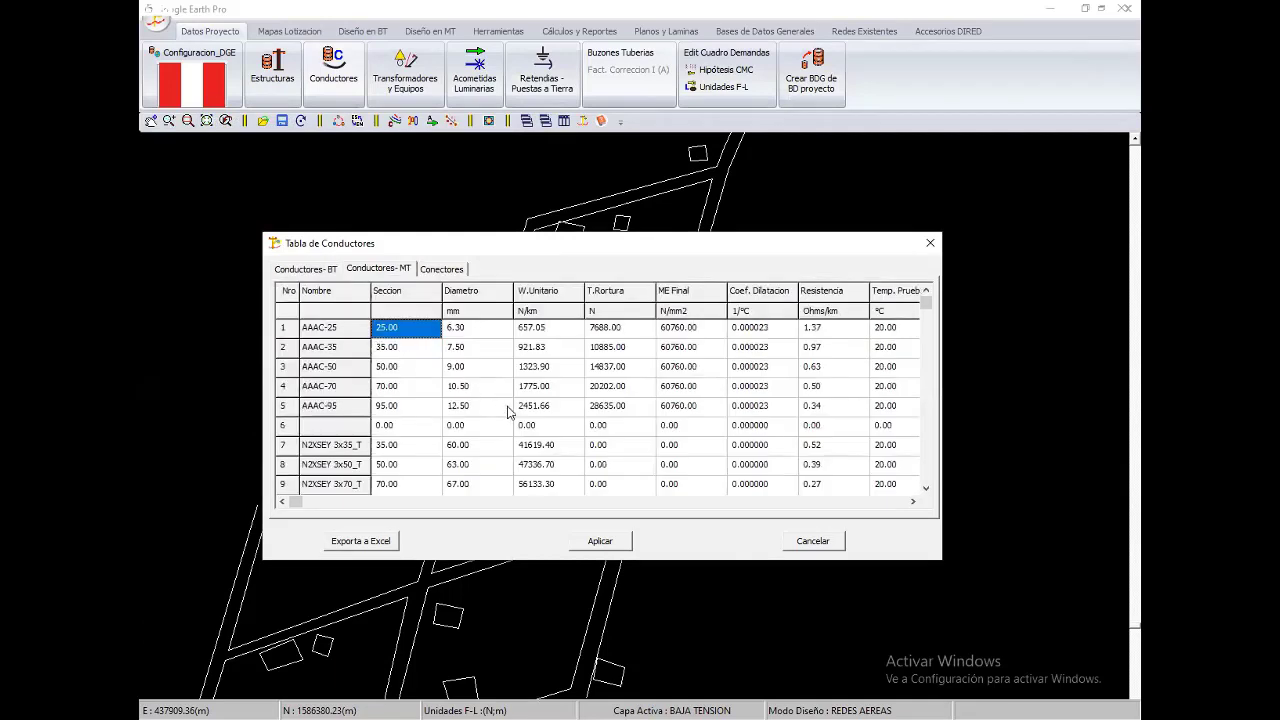
right_click(466, 378)
click(515, 425)
right_click(437, 352)
click(495, 363)
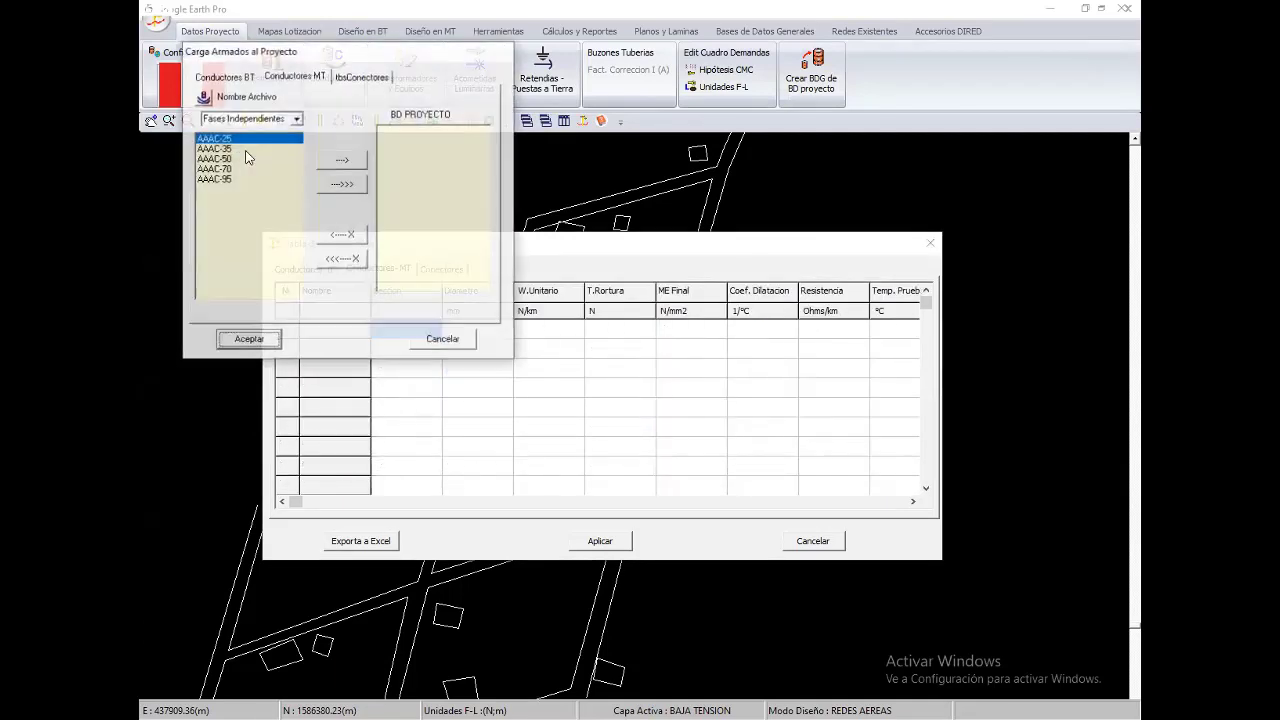
click(330, 162)
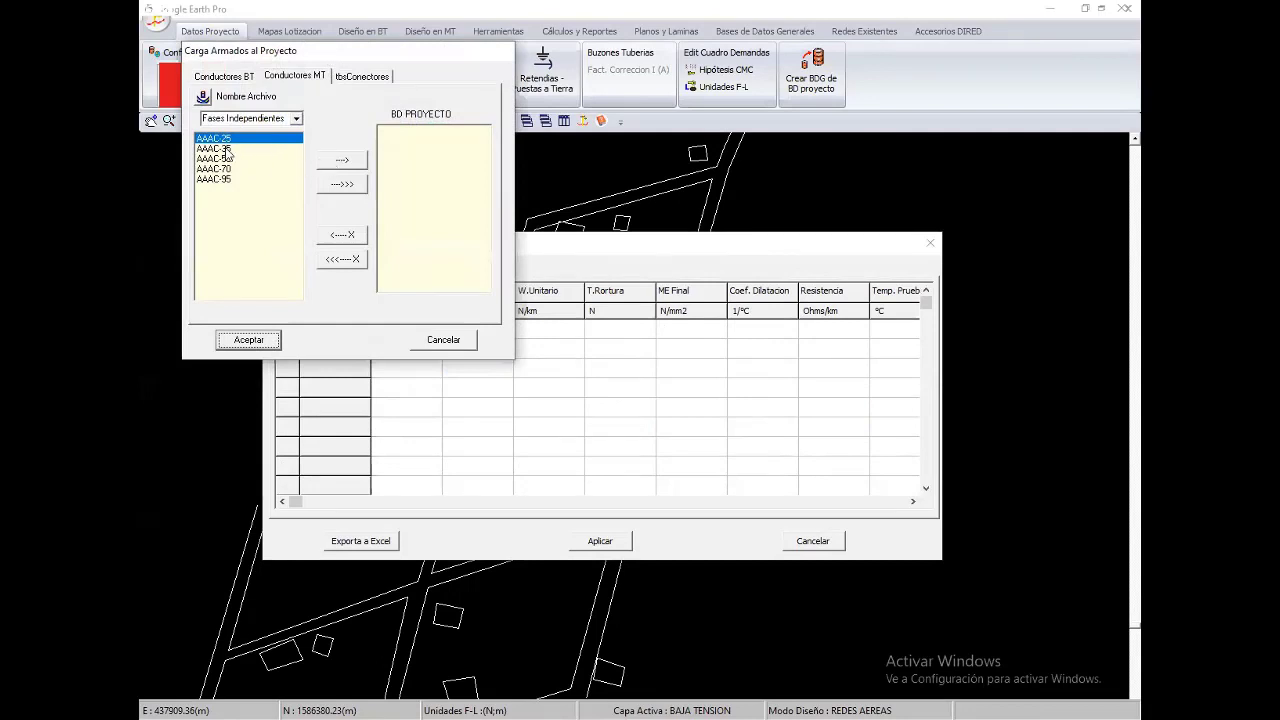
click(226, 148)
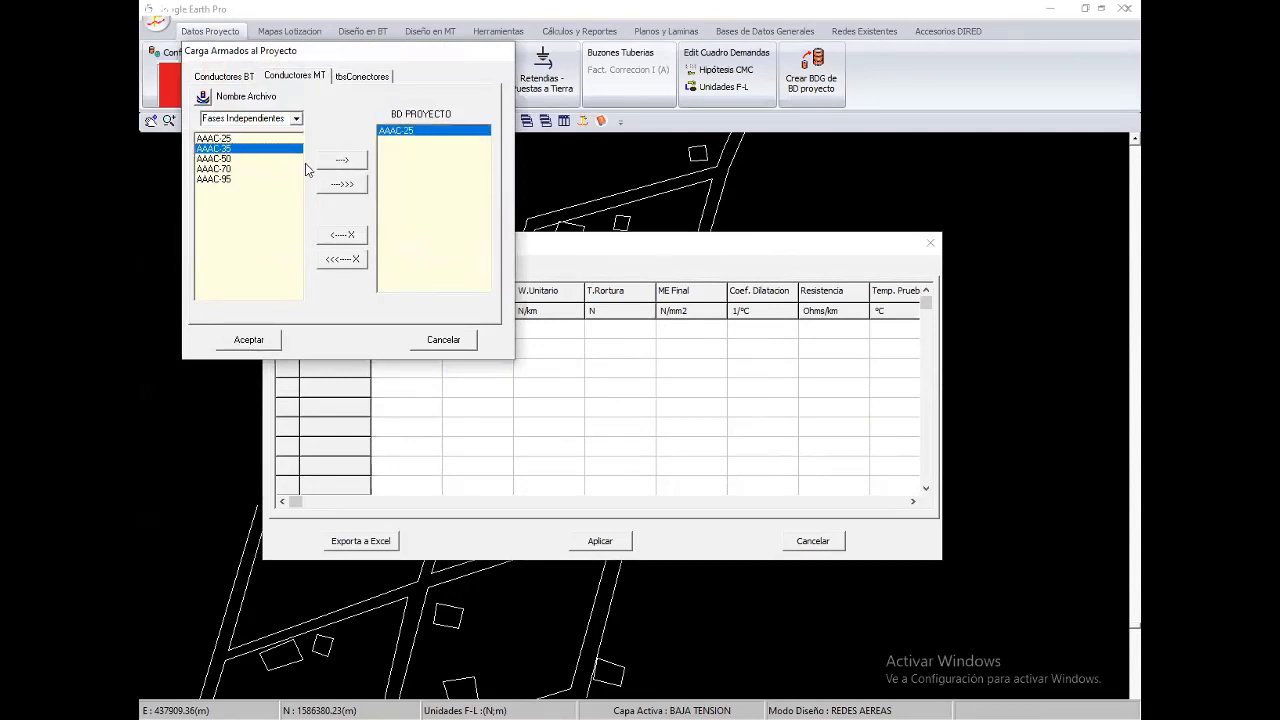
click(348, 164)
click(256, 341)
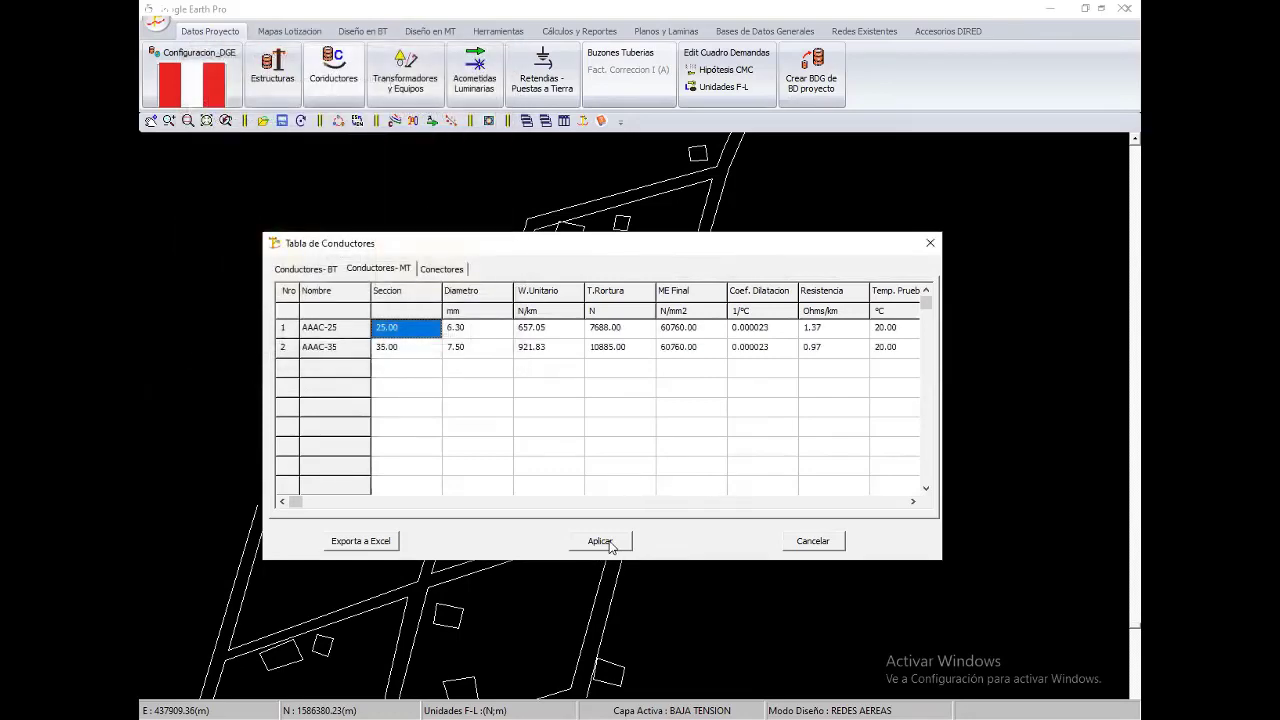
Apply the conductor table and purge all rows from the transformer table
click(601, 541)
scroll(657, 449, up, 2)
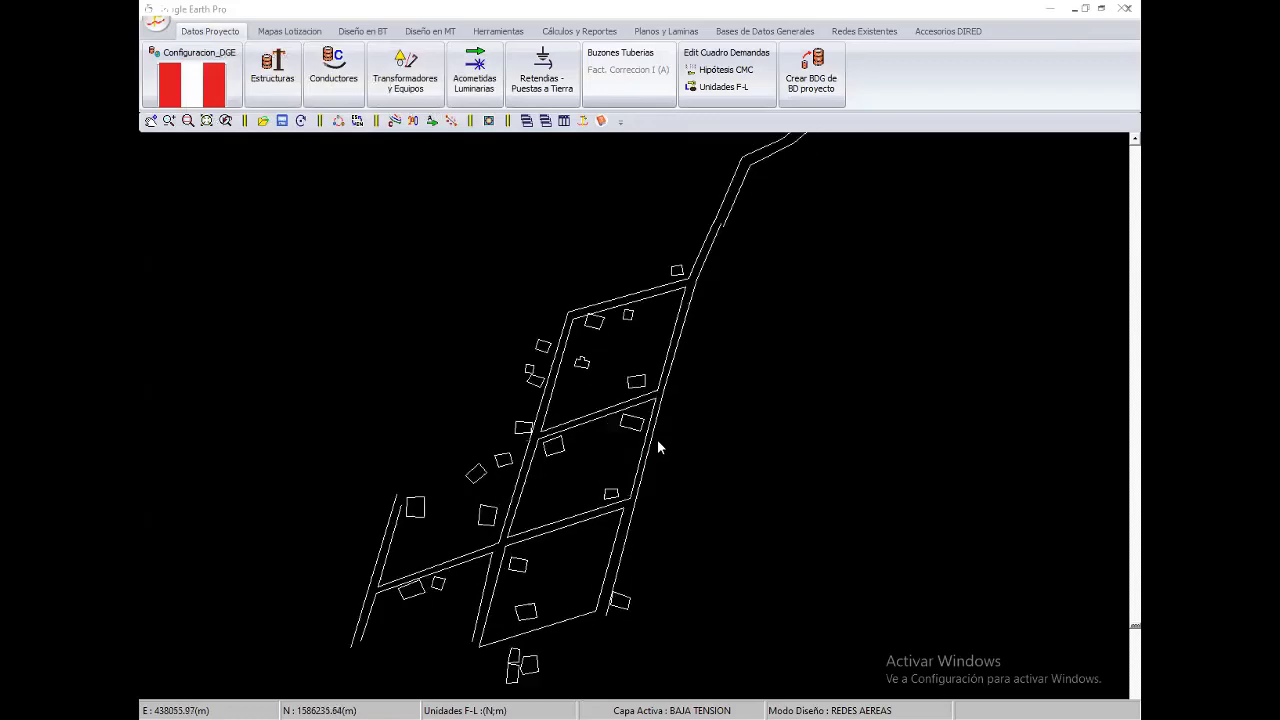
middle_drag(734, 400, 665, 427)
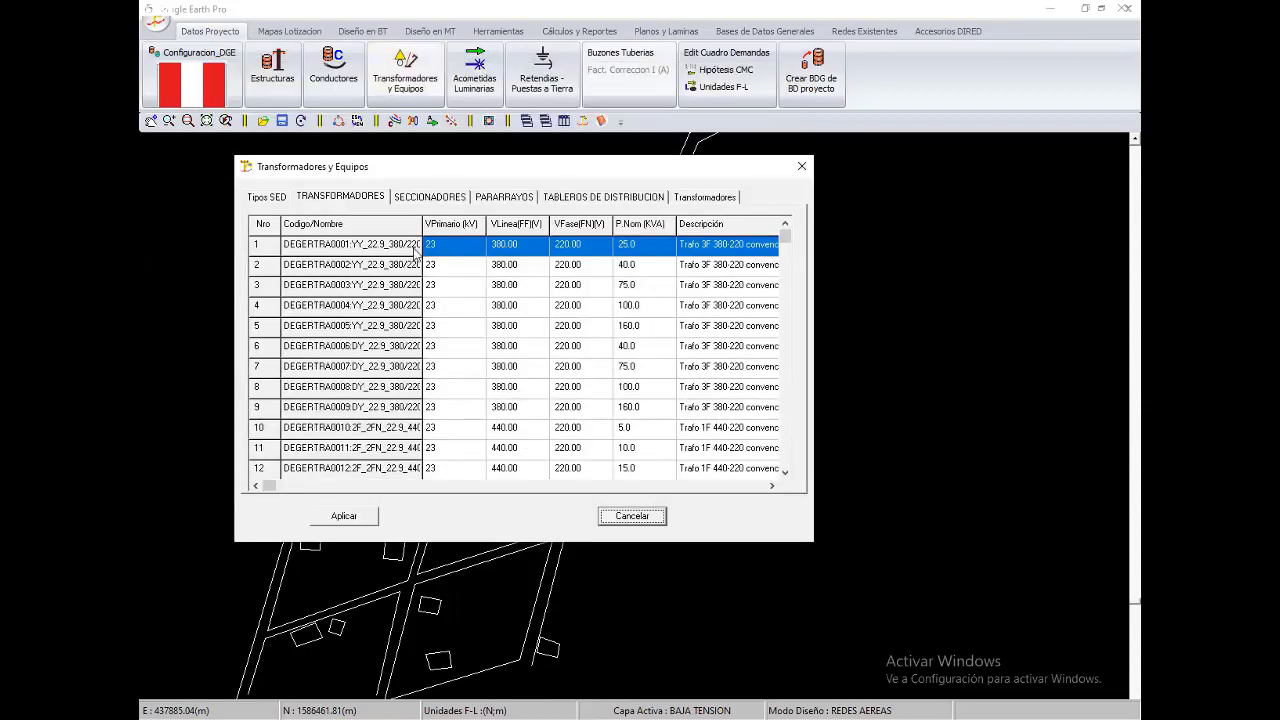
right_click(487, 329)
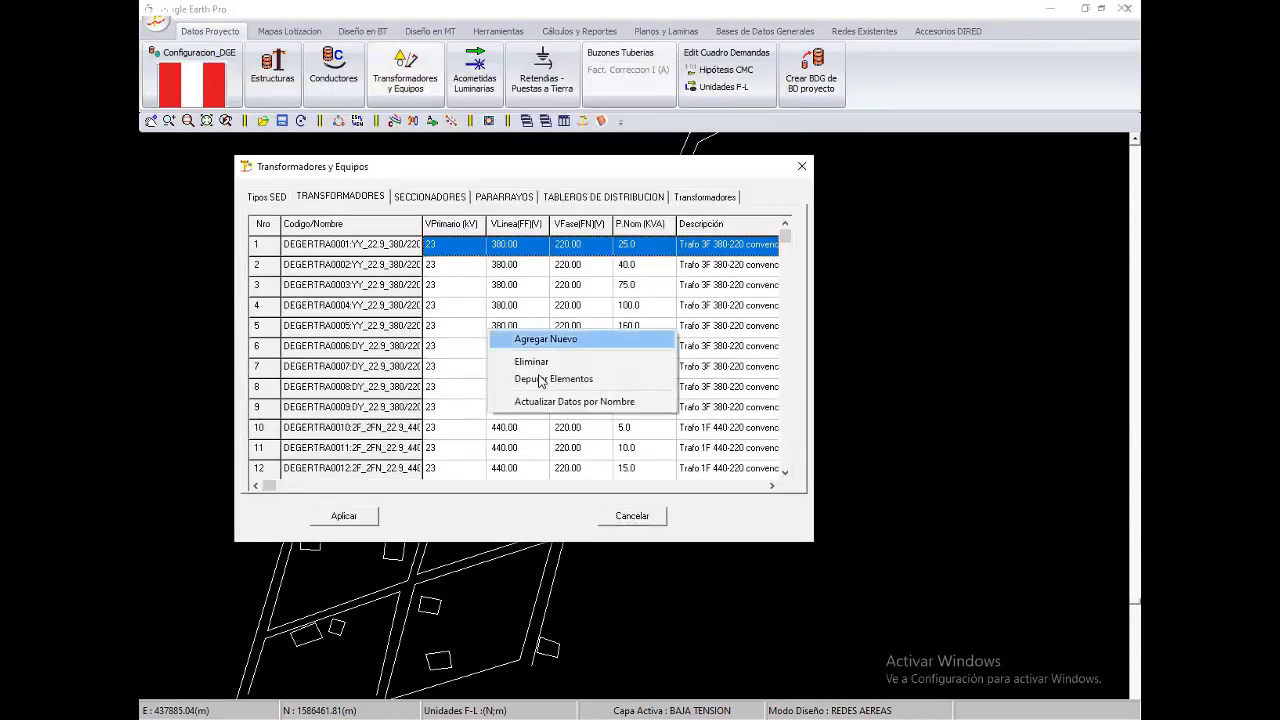
key(Return)
right_click(440, 308)
Add the 5, 10, 15 and 25 kVA 2F_2FN_22.9 440/220 transformers and apply the list
click(470, 316)
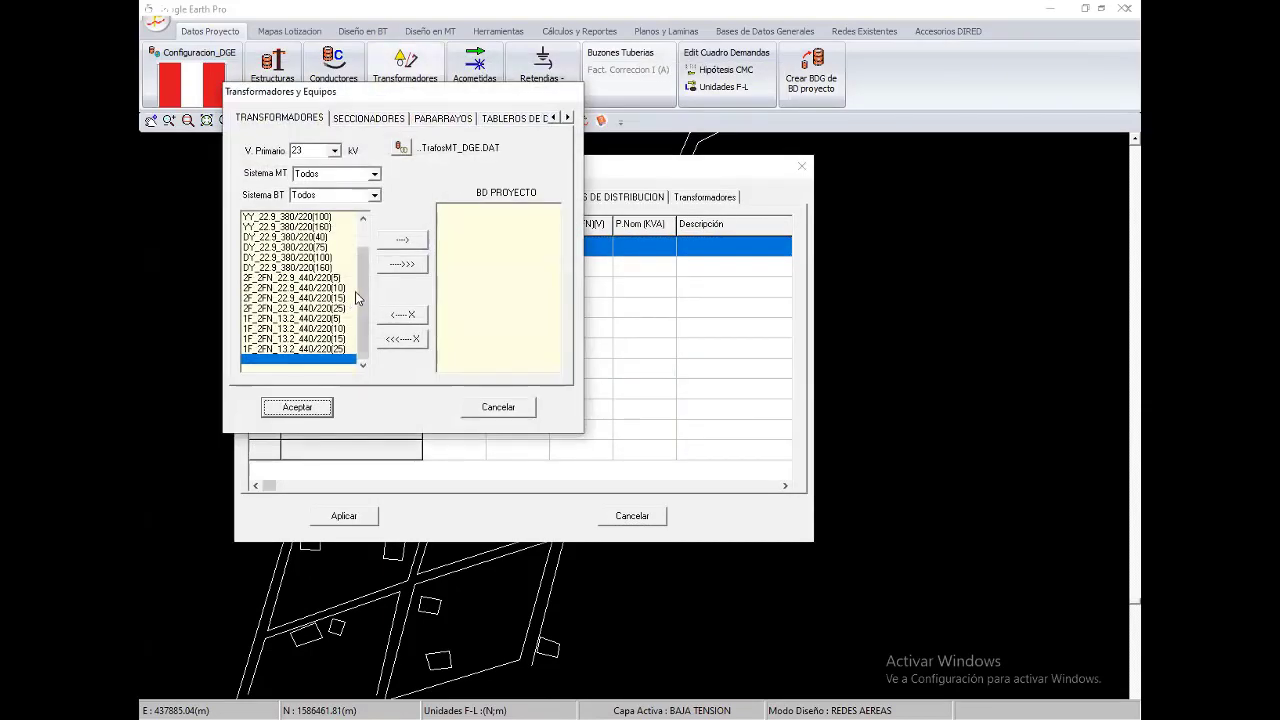
click(295, 279)
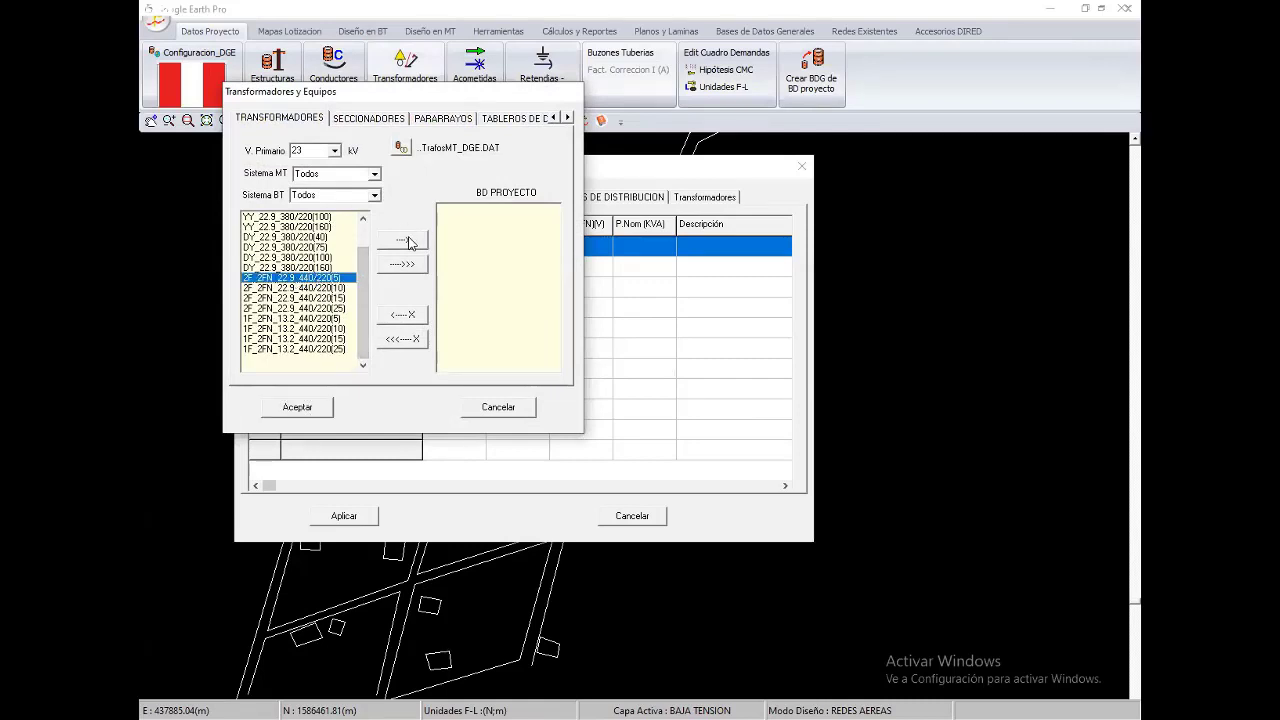
double_click(317, 281)
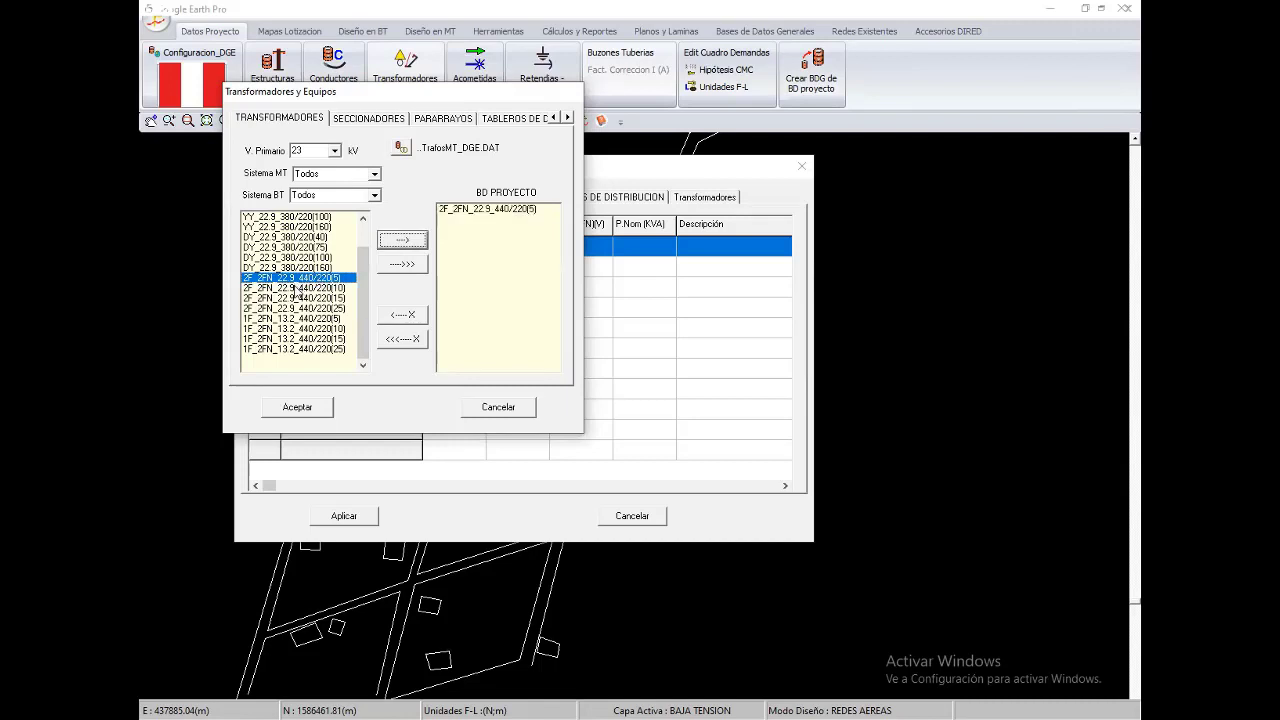
double_click(318, 290)
click(401, 244)
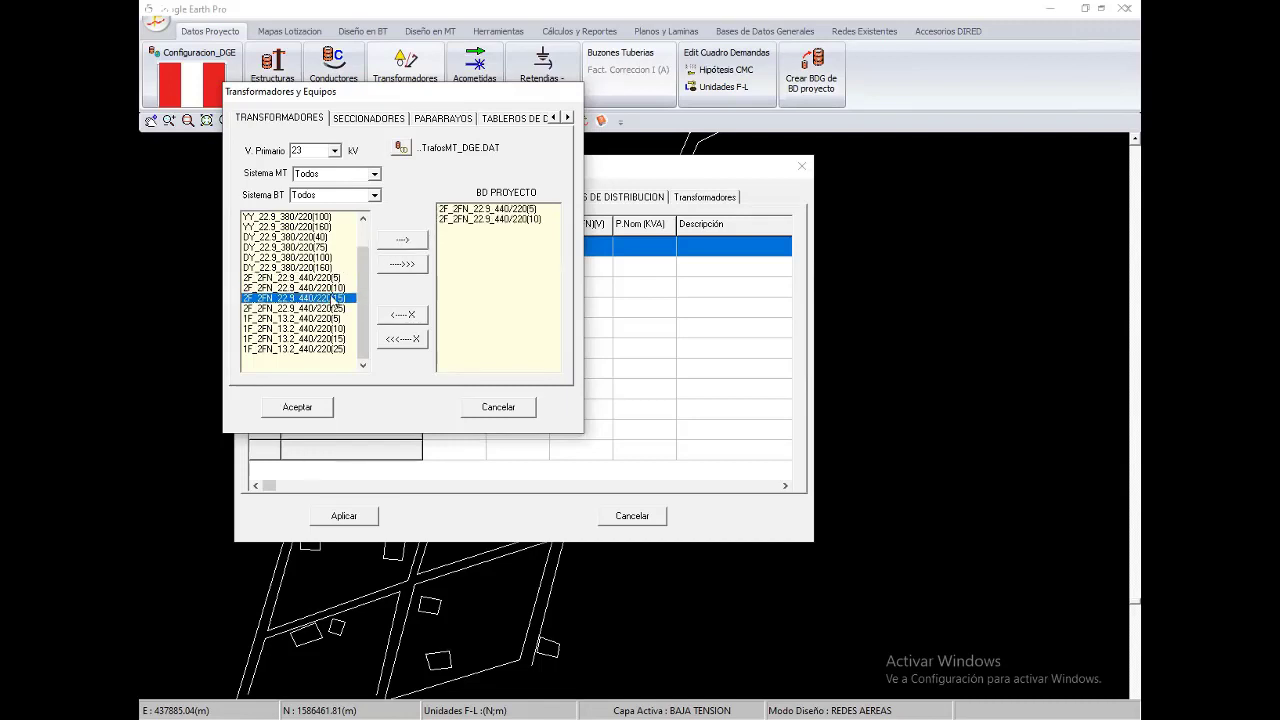
click(401, 244)
click(401, 240)
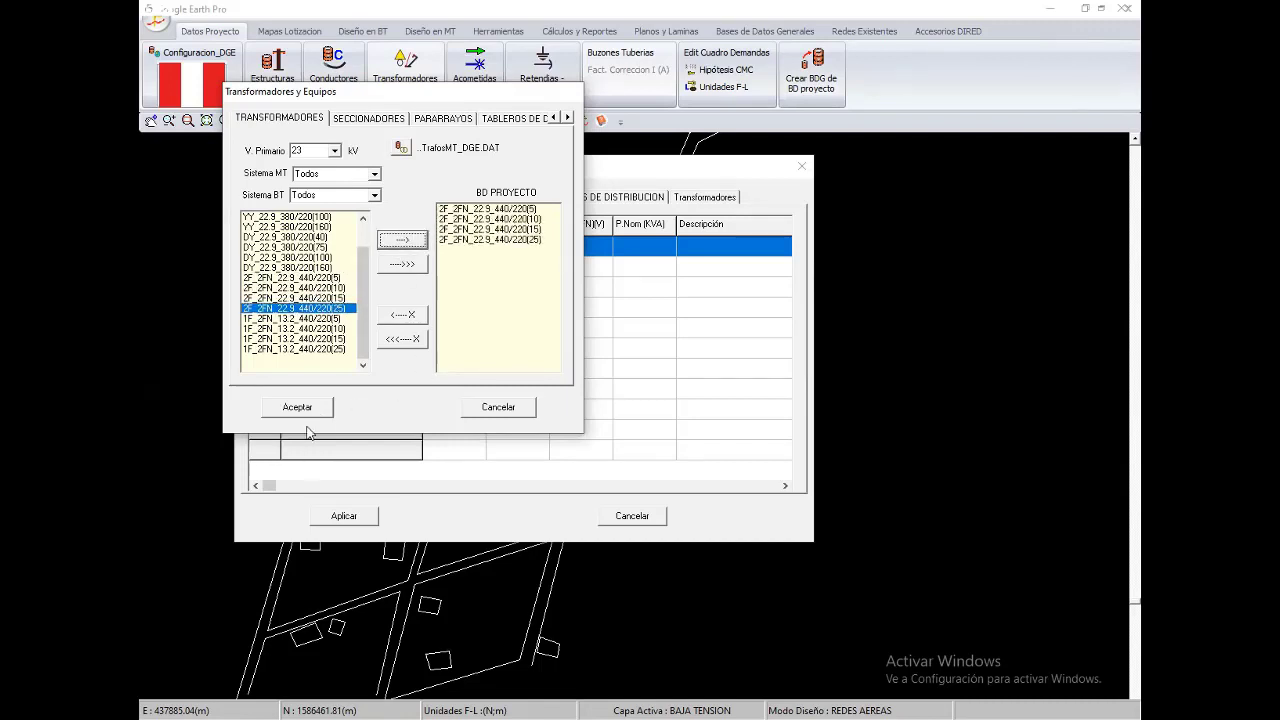
click(298, 409)
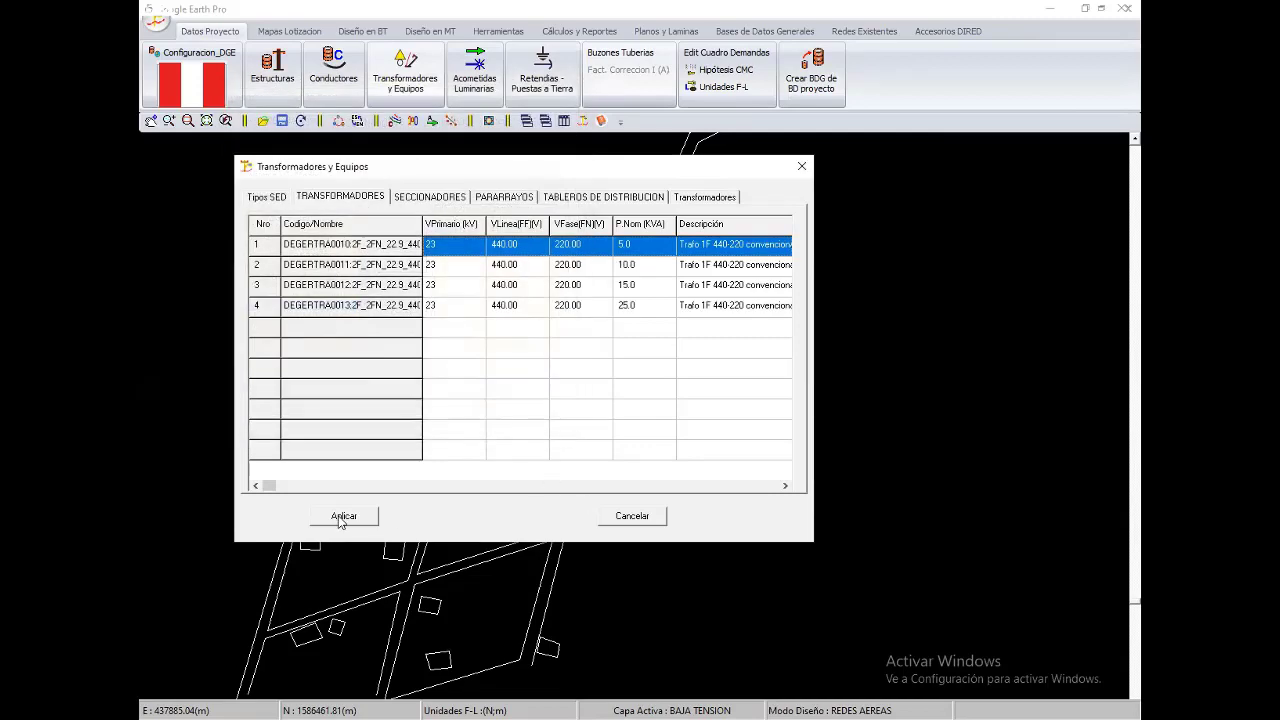
click(343, 515)
Review the Retenidas-Puestas a Tierra accessories list and close it
scroll(598, 394, down, 1)
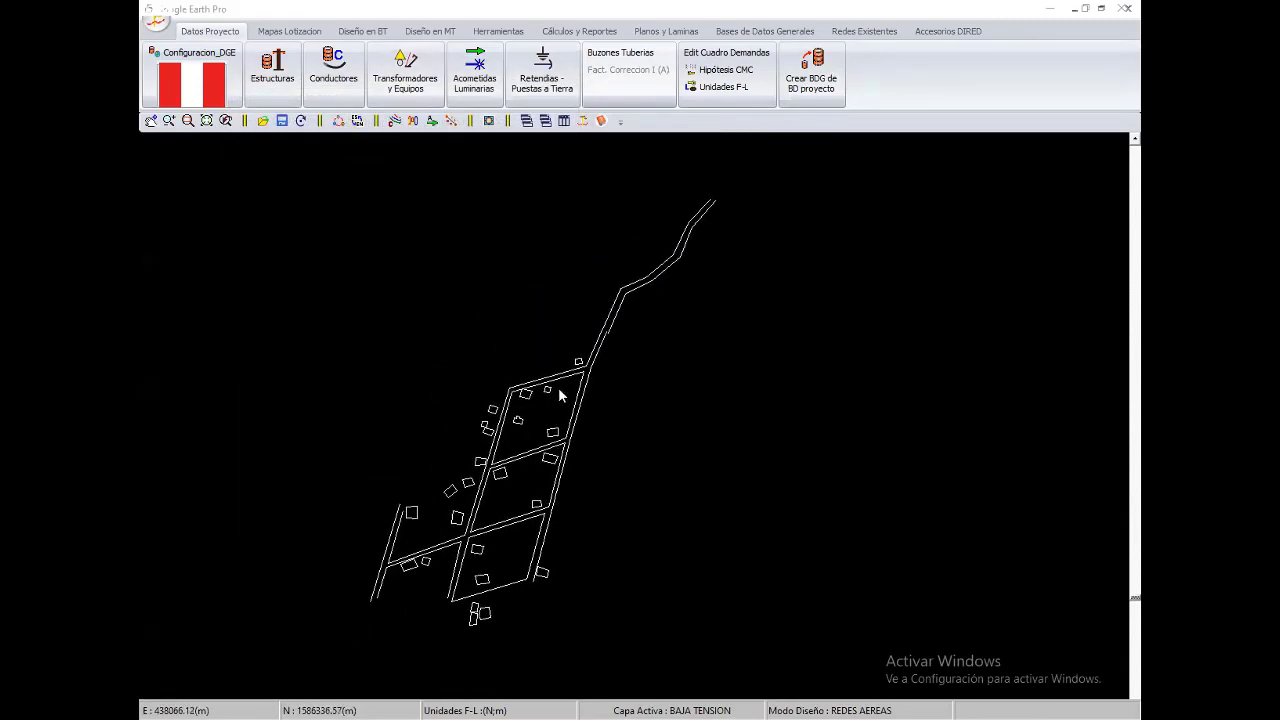
scroll(558, 389, up, 1)
scroll(565, 392, up, 1)
scroll(575, 397, up, 1)
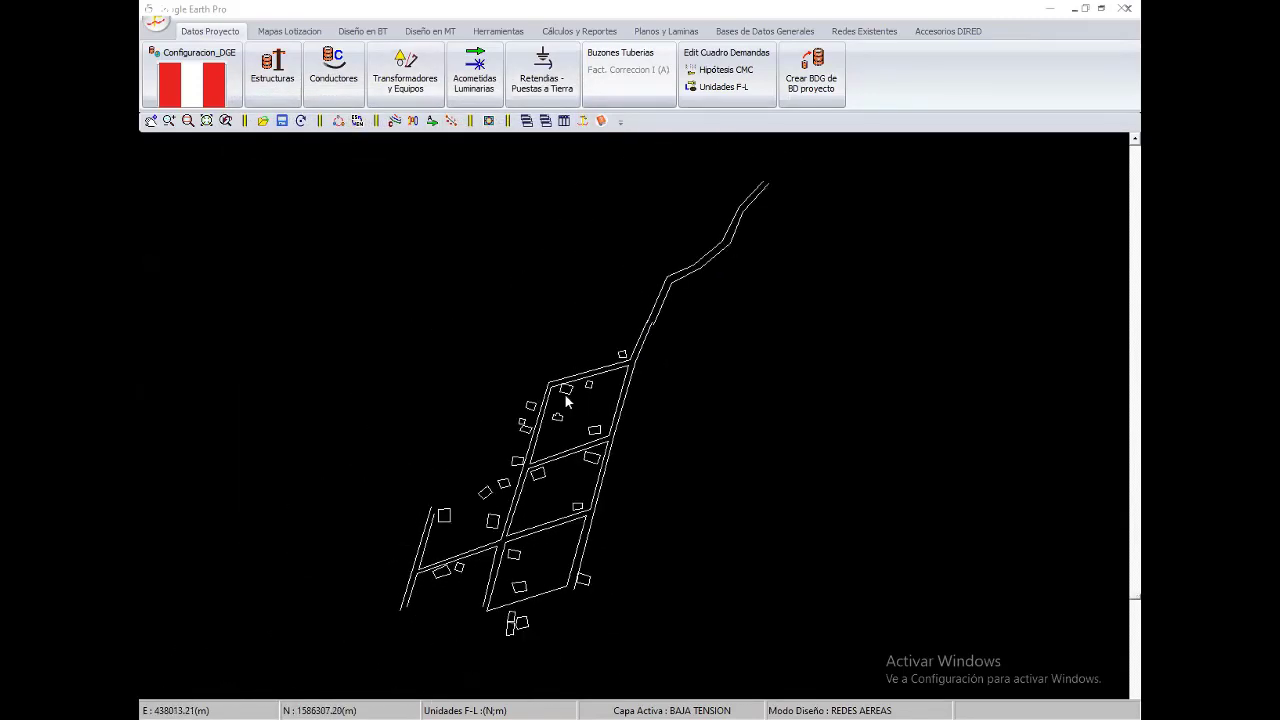
scroll(564, 395, down, 1)
scroll(550, 373, down, 1)
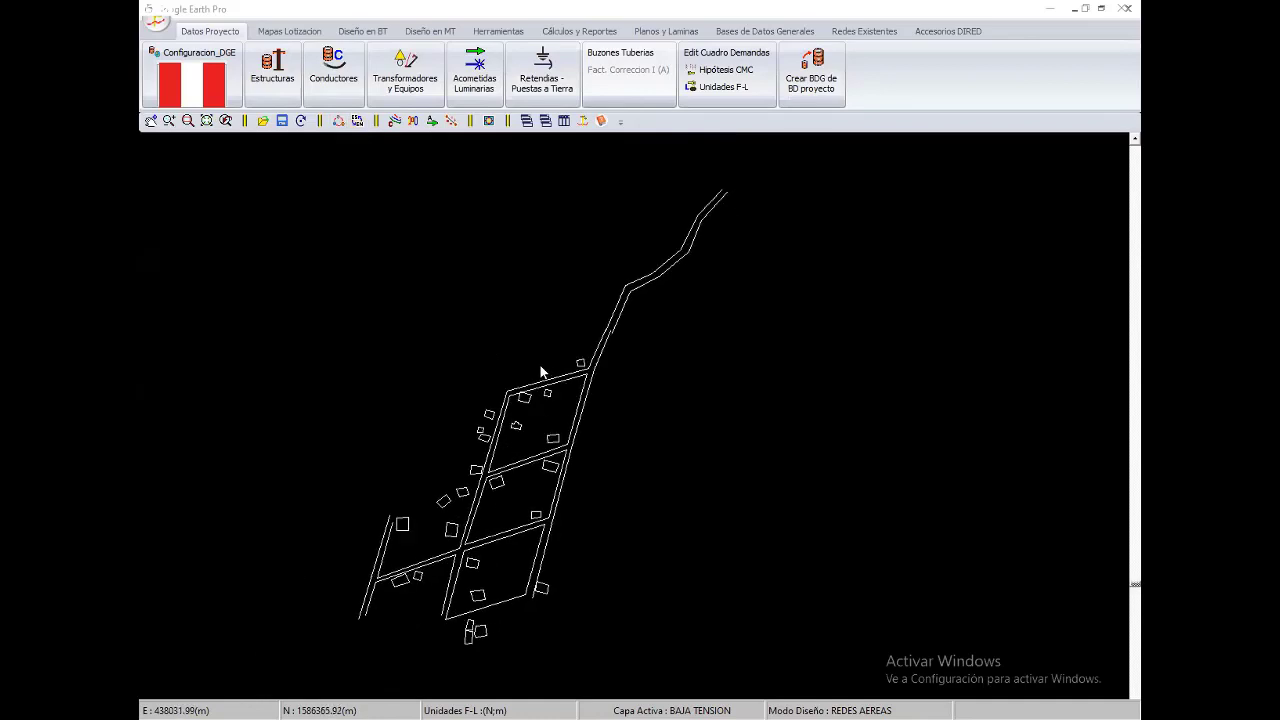
click(580, 122)
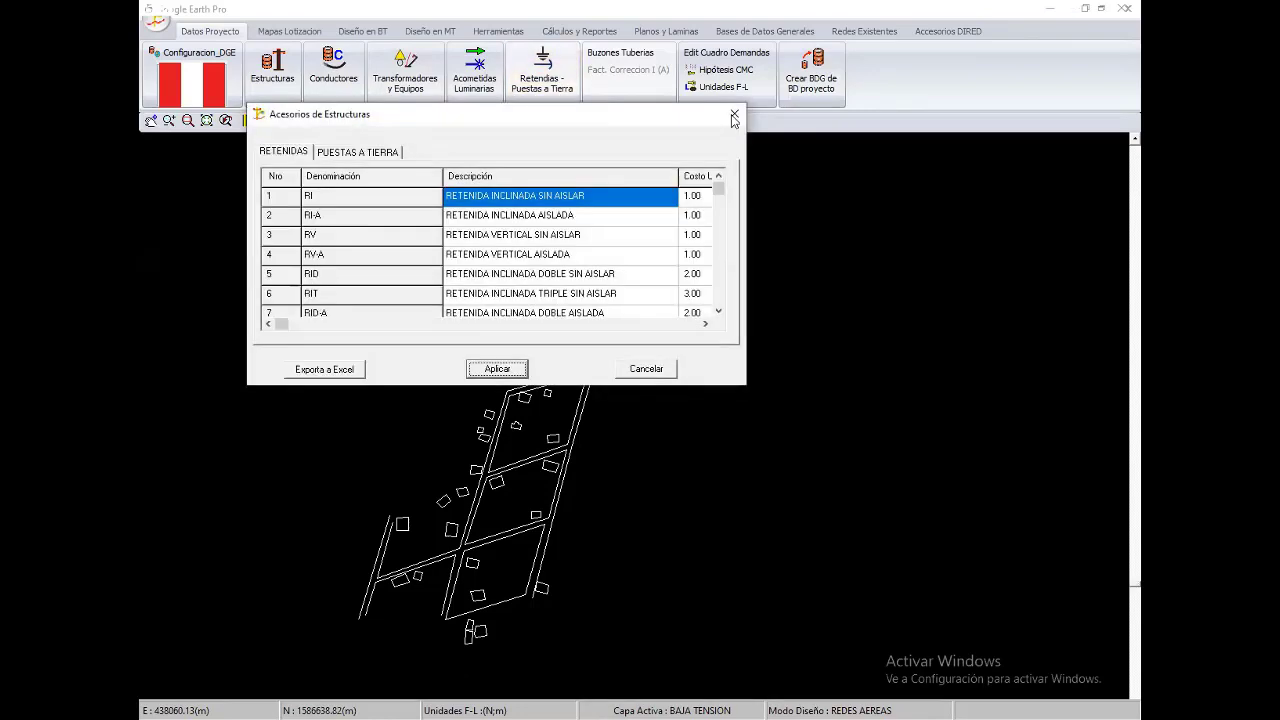
click(734, 116)
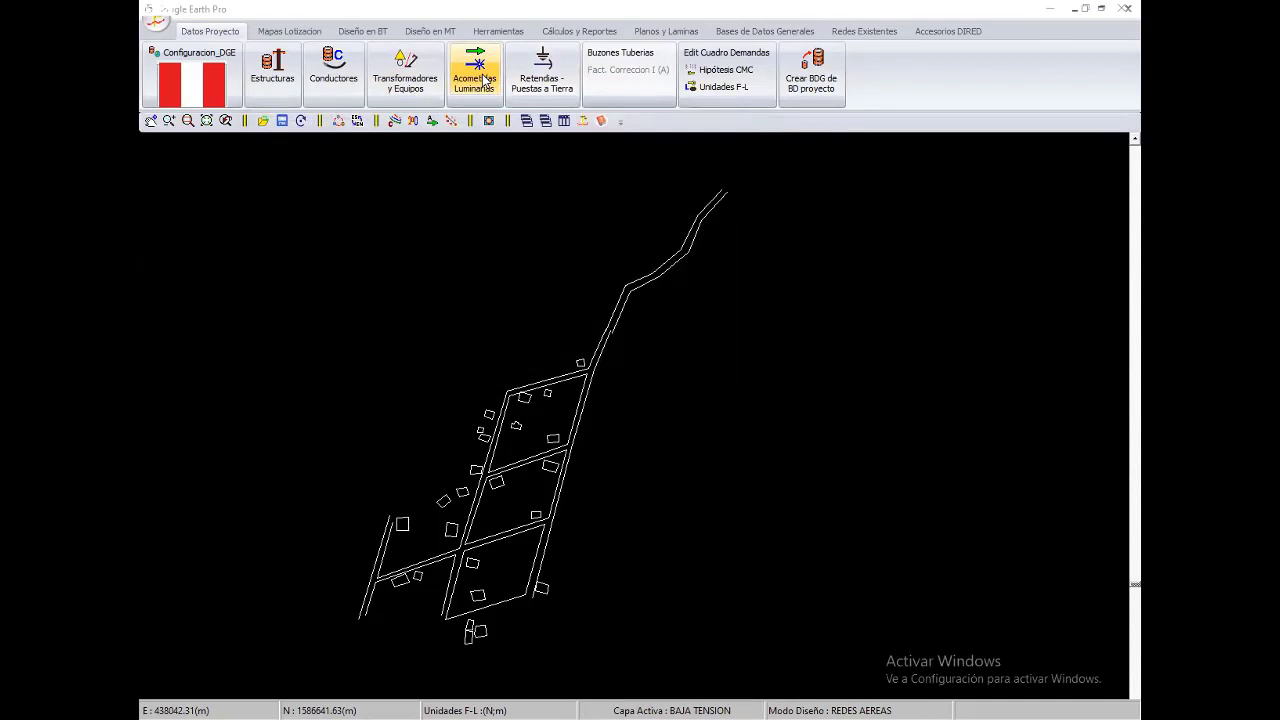
Review the Acometidas Luminarias list, then bring up the Diseño en BT ribbon section
click(484, 80)
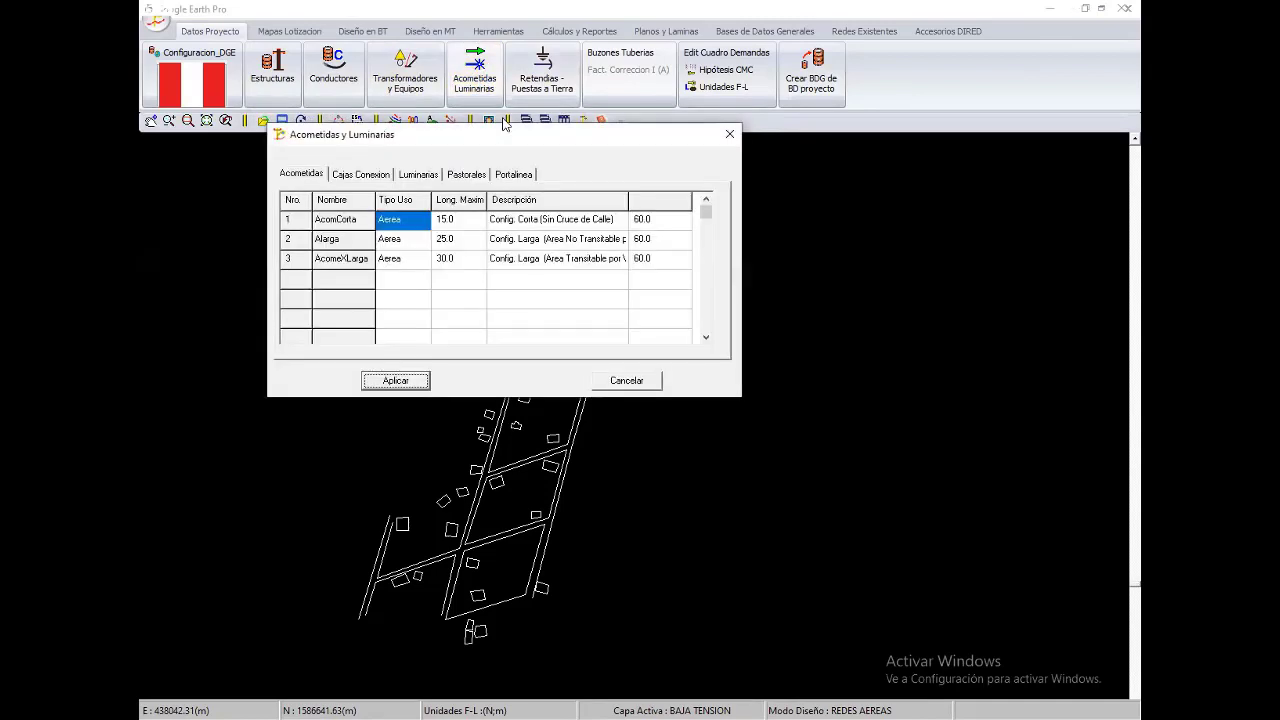
click(729, 134)
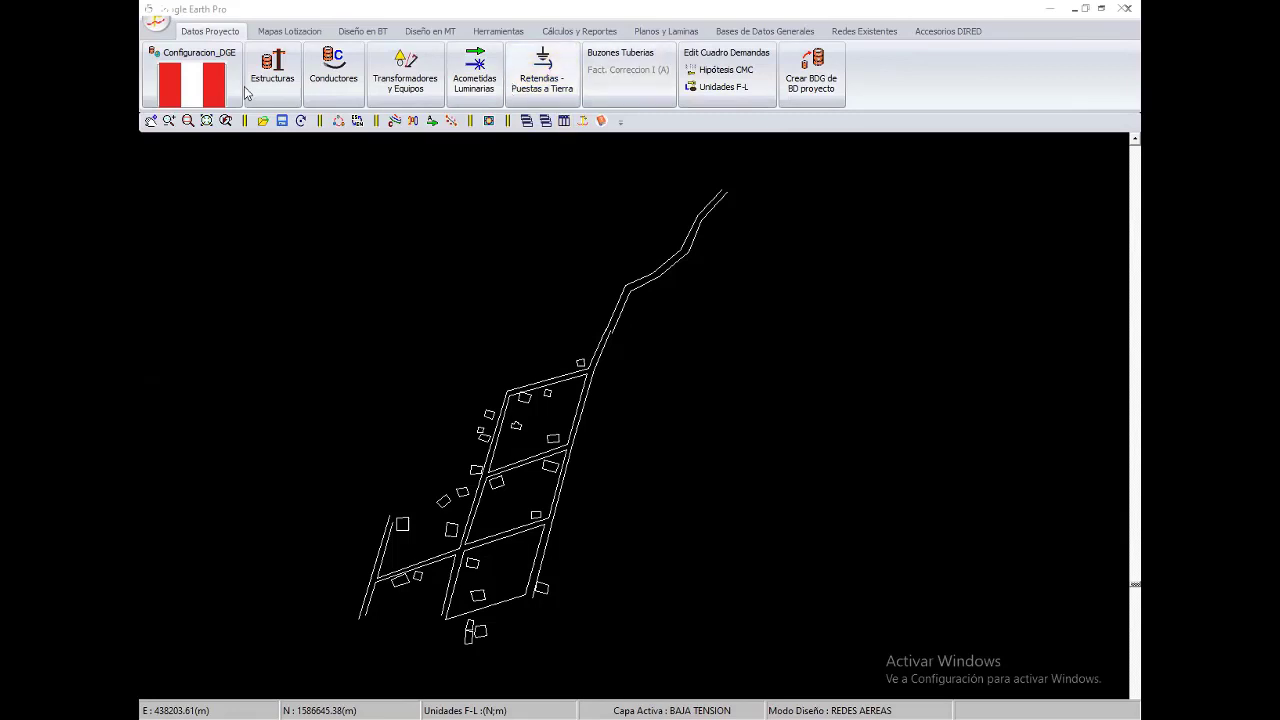
scroll(410, 75, down, 2)
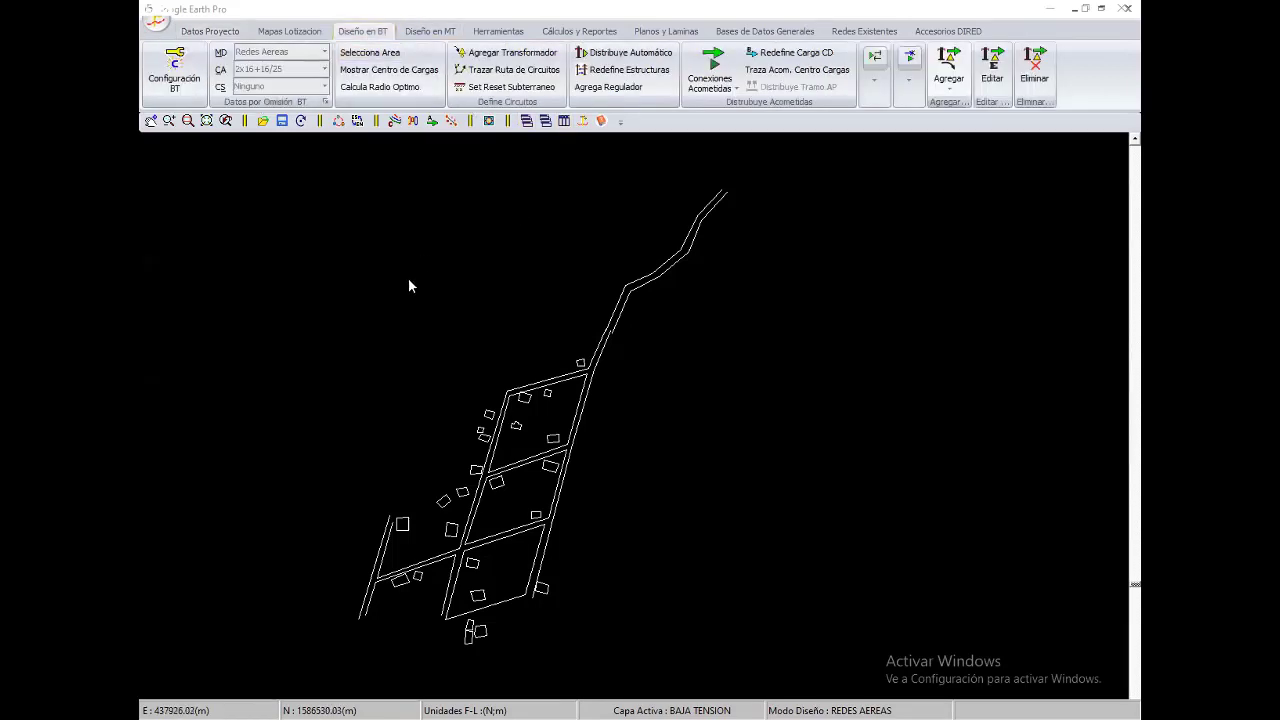
In Configuración BT, change Limite de Caida Tension from 4.50 to 5 and apply
click(185, 74)
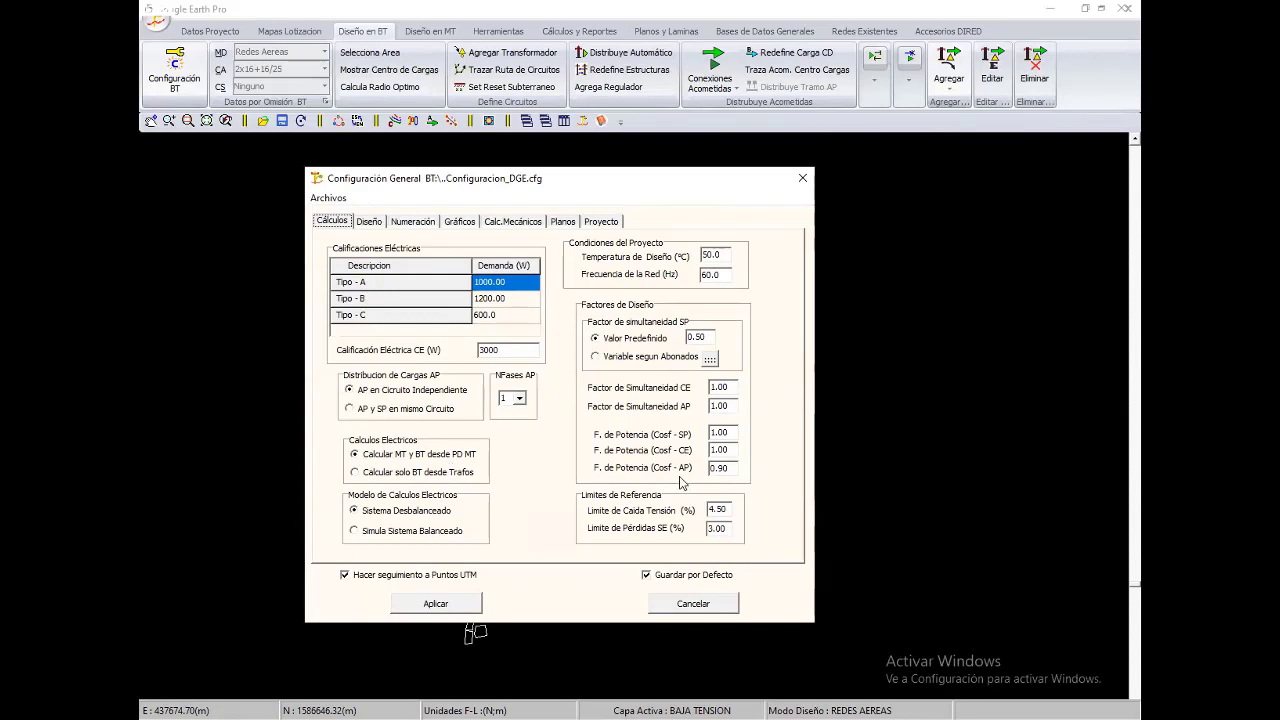
double_click(726, 512)
text(5)
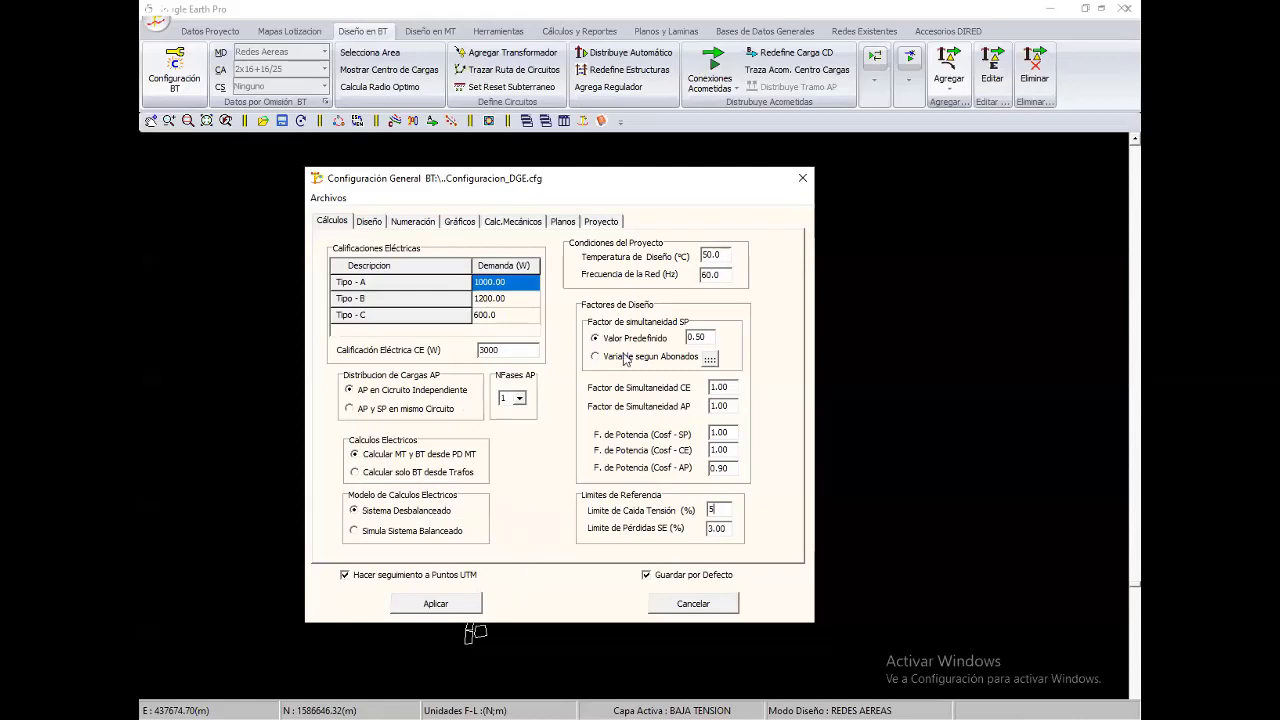
click(474, 603)
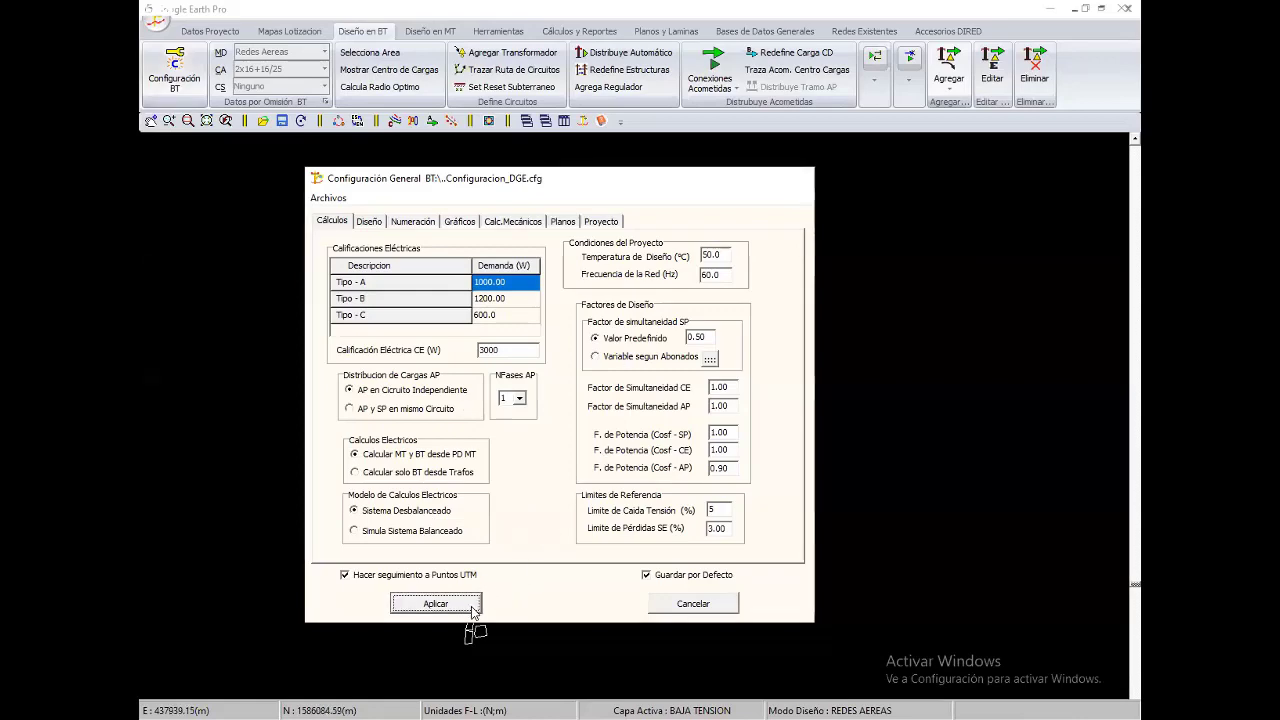
Open the BT default data and check the default structure geometry E1 and pole support
click(341, 121)
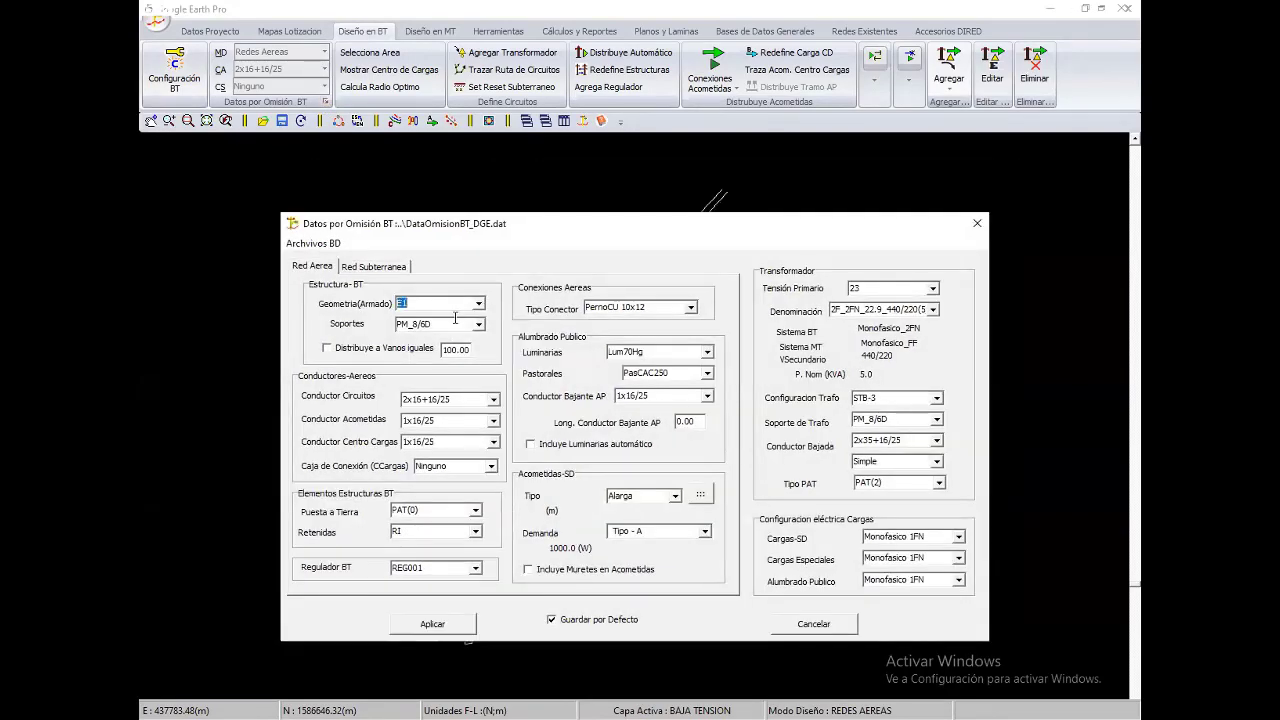
click(455, 304)
click(452, 327)
key(shift+Tab)
key(Tab)
Keep 2x16+16/25 as circuit conductor and review the 1x16/25 service and load-centre conductors
click(494, 399)
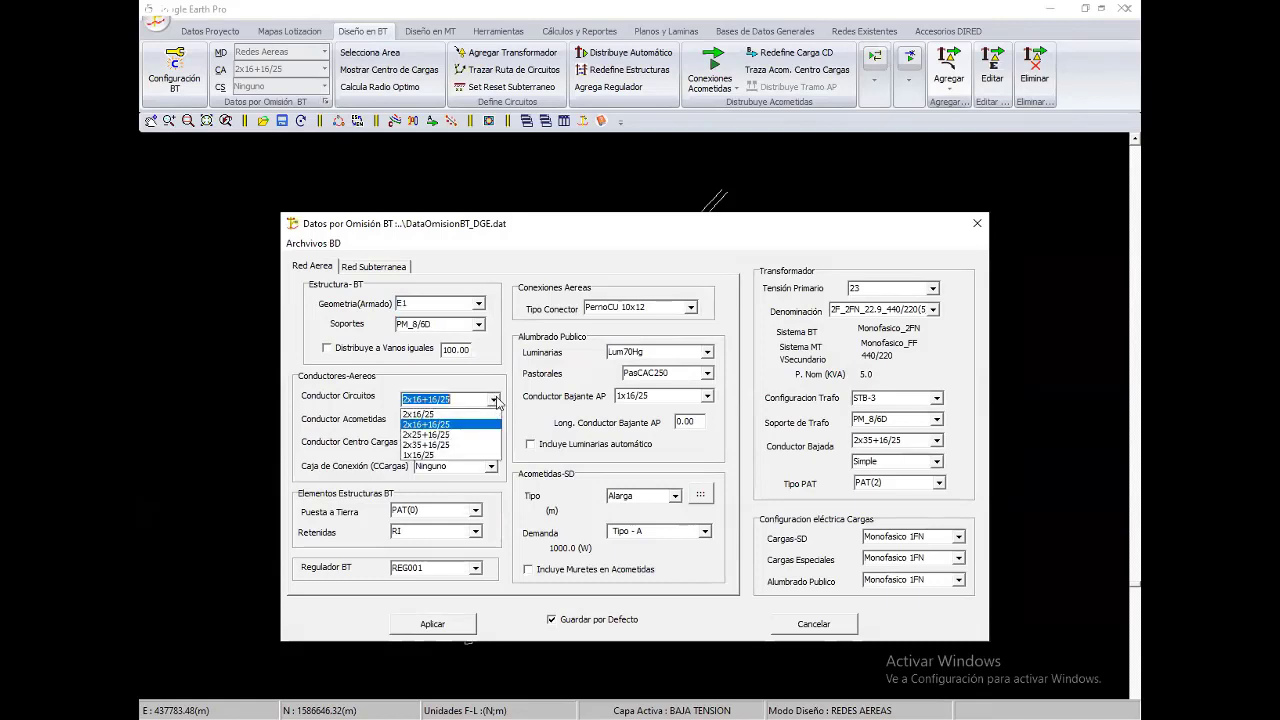
click(448, 425)
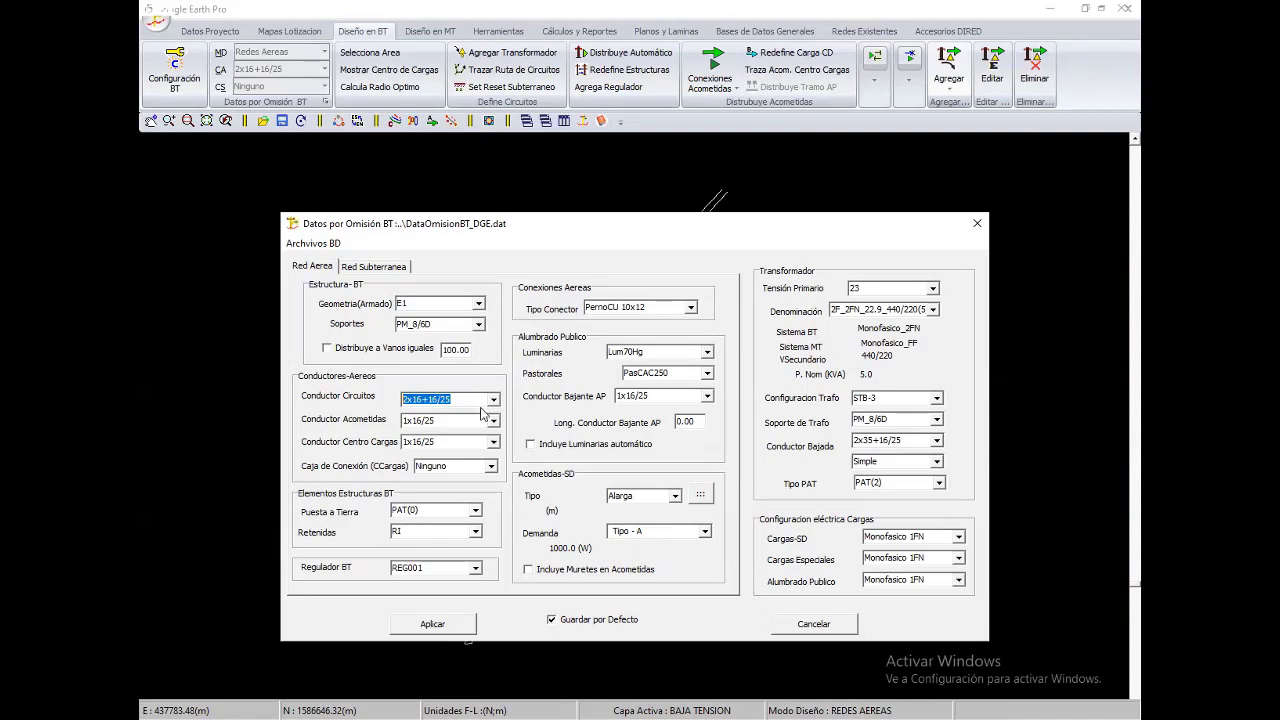
key(Tab)
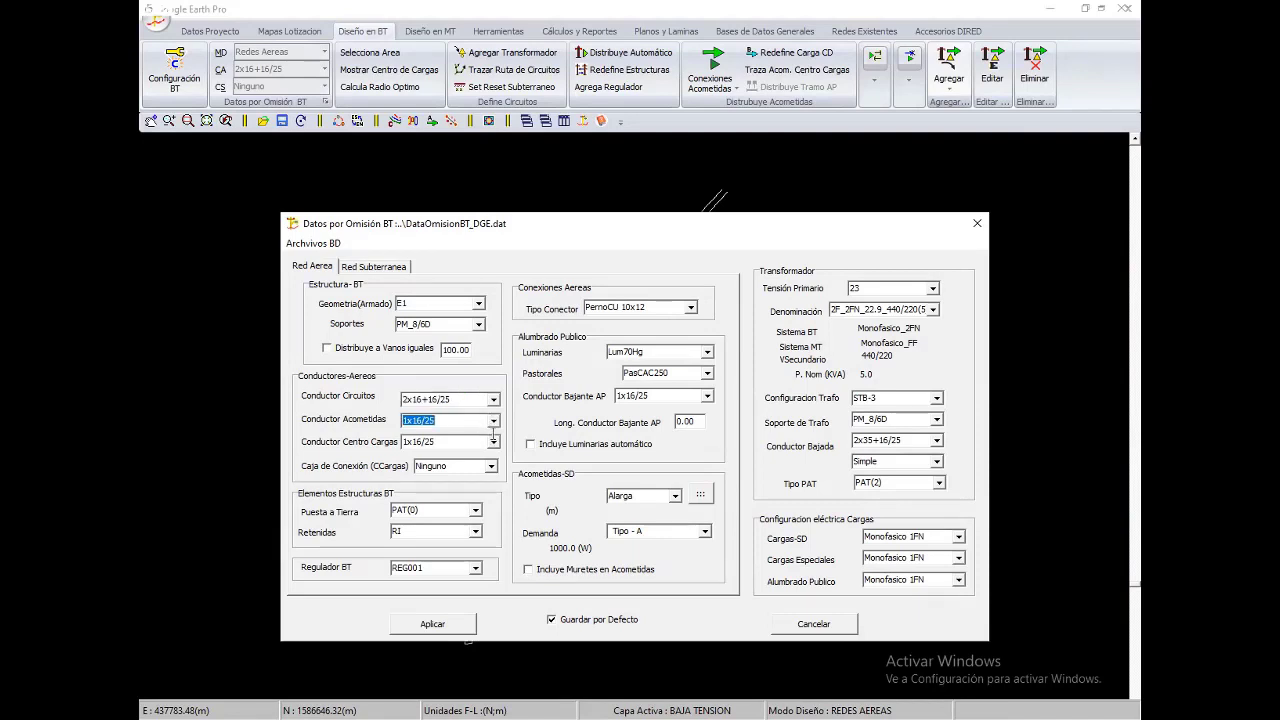
key(Tab)
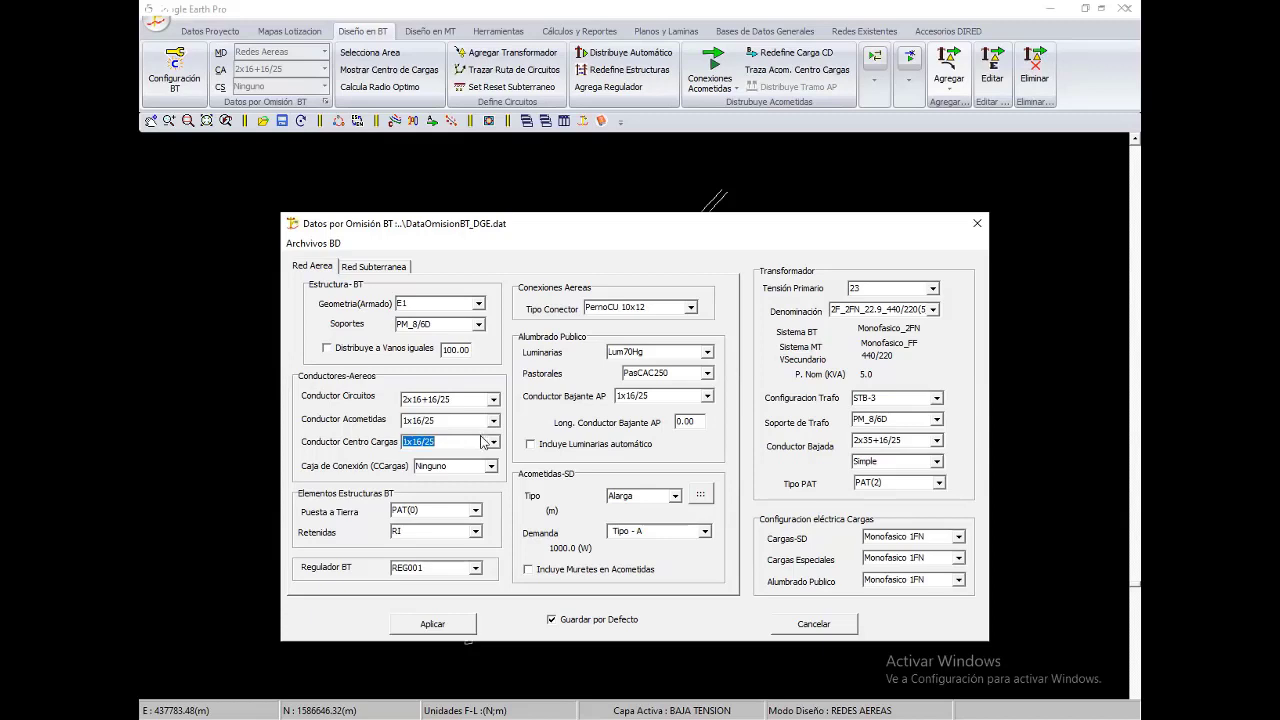
key(shift+Tab)
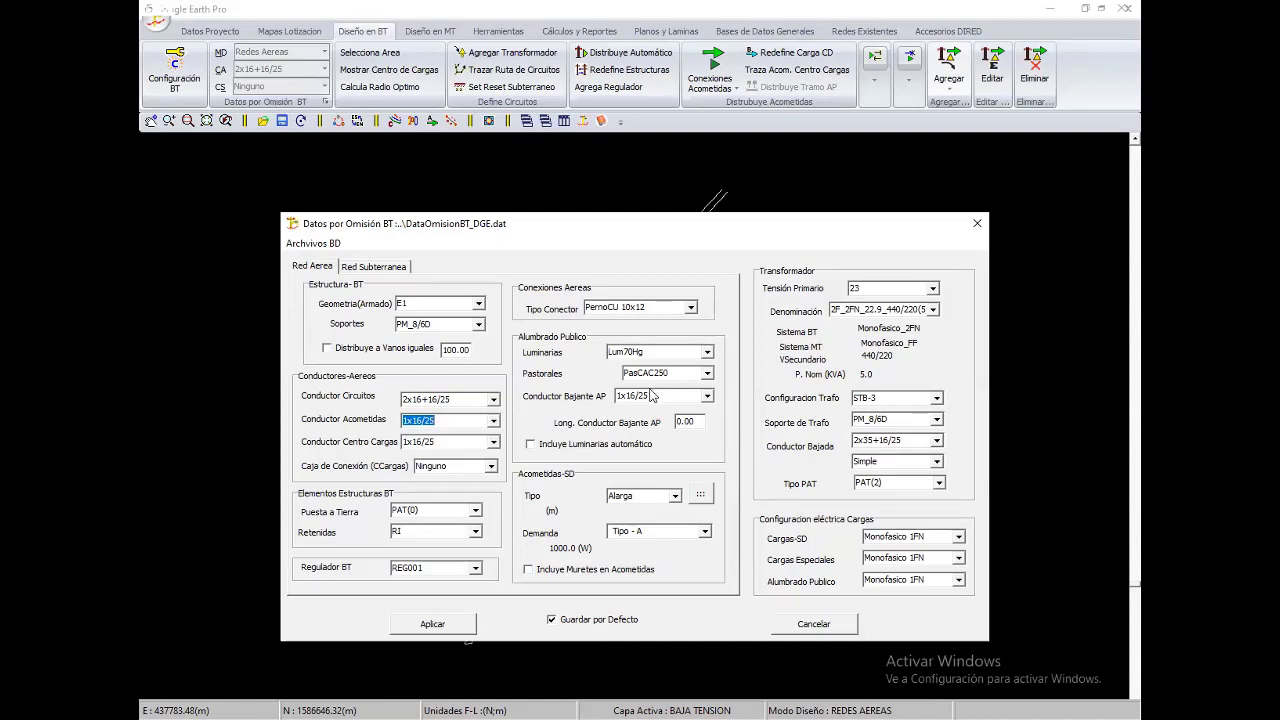
Check luminaire Lum70Hg and primary voltage, keeping the first transformer denomination
click(658, 351)
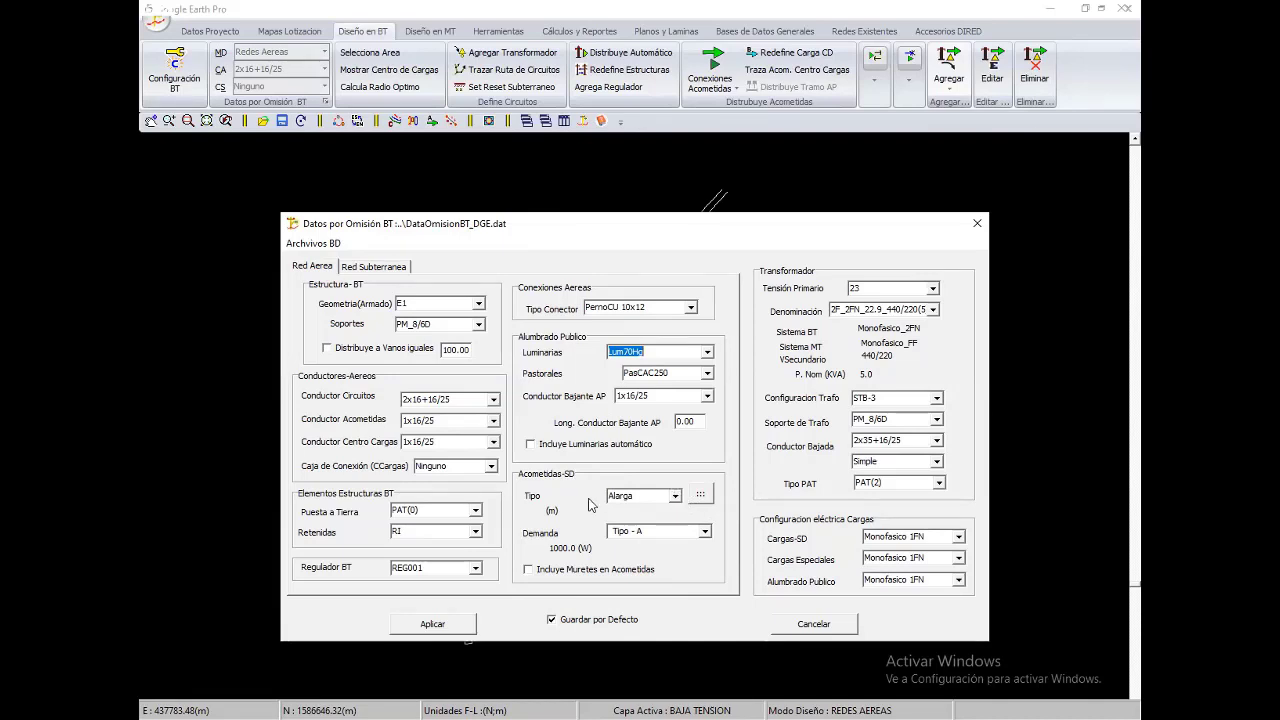
click(932, 288)
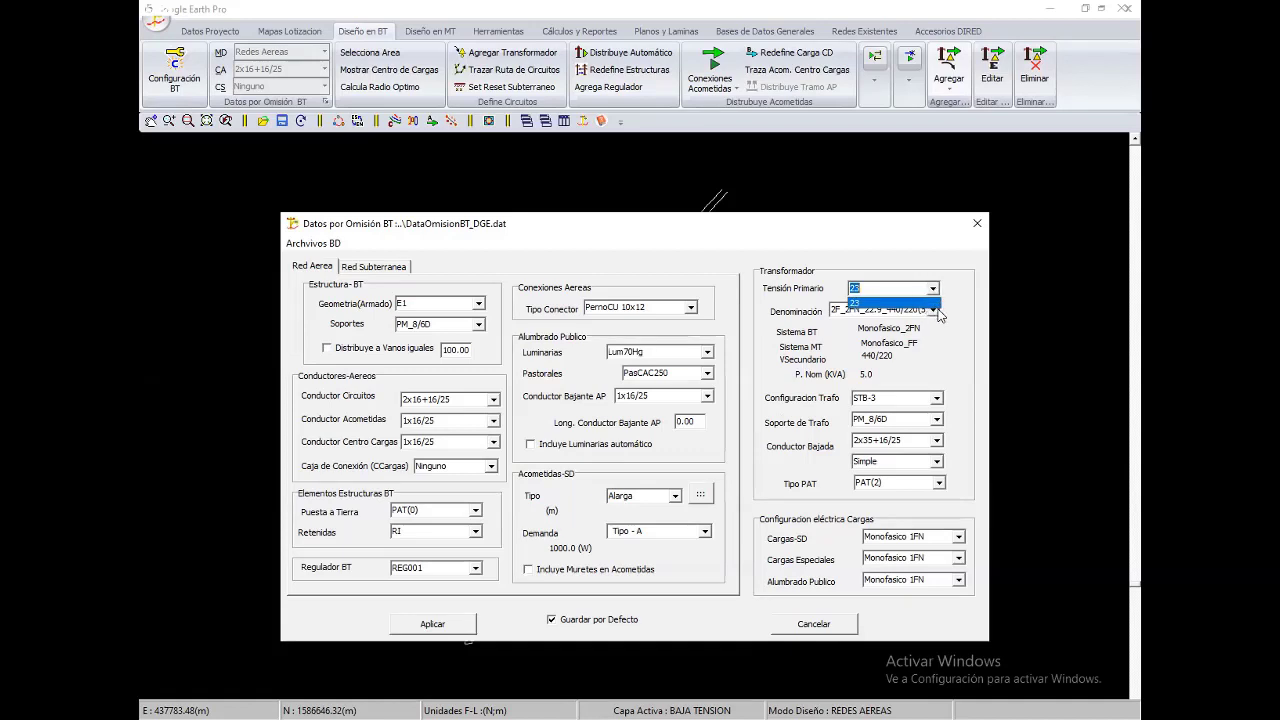
click(935, 311)
click(935, 311)
click(935, 311)
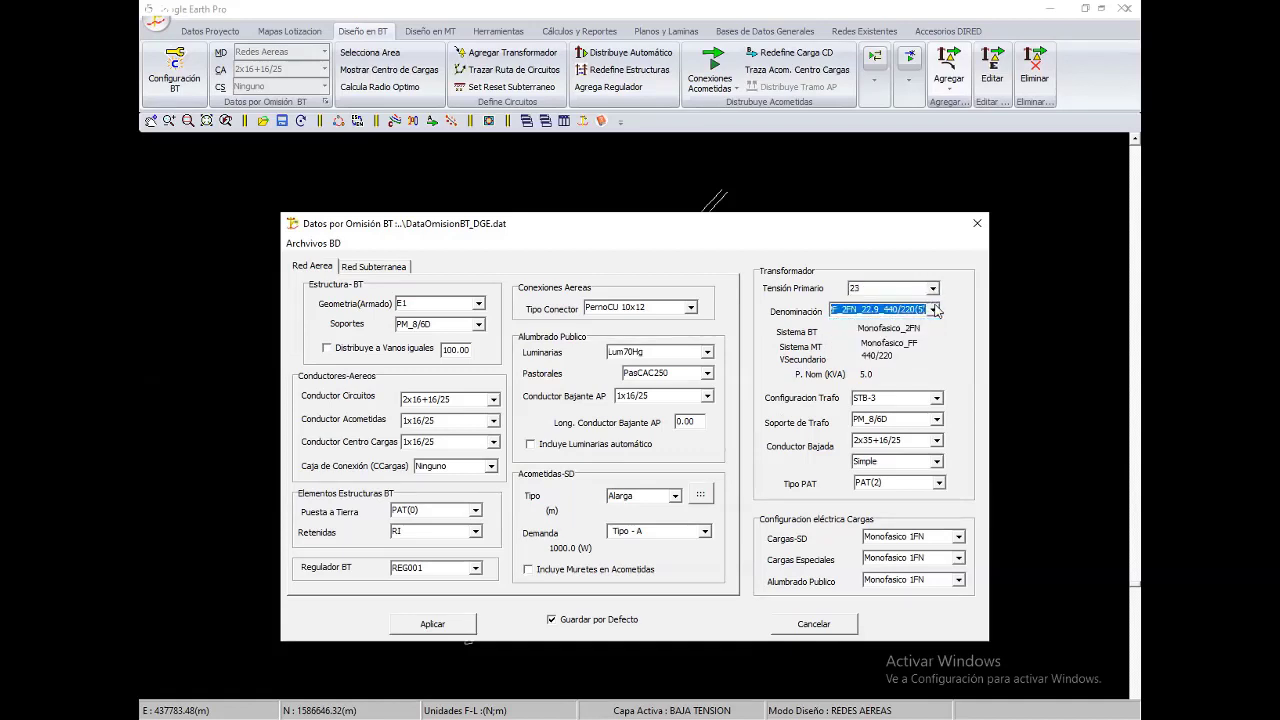
click(935, 311)
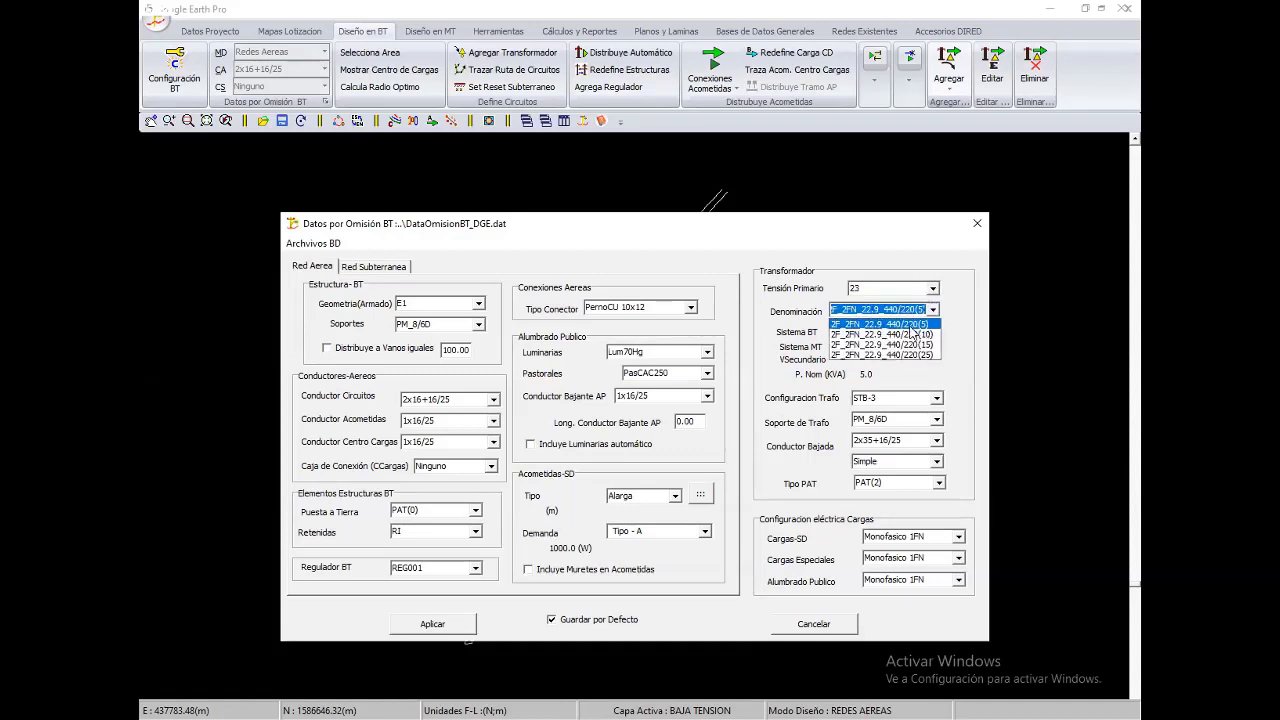
click(934, 310)
click(934, 310)
click(941, 312)
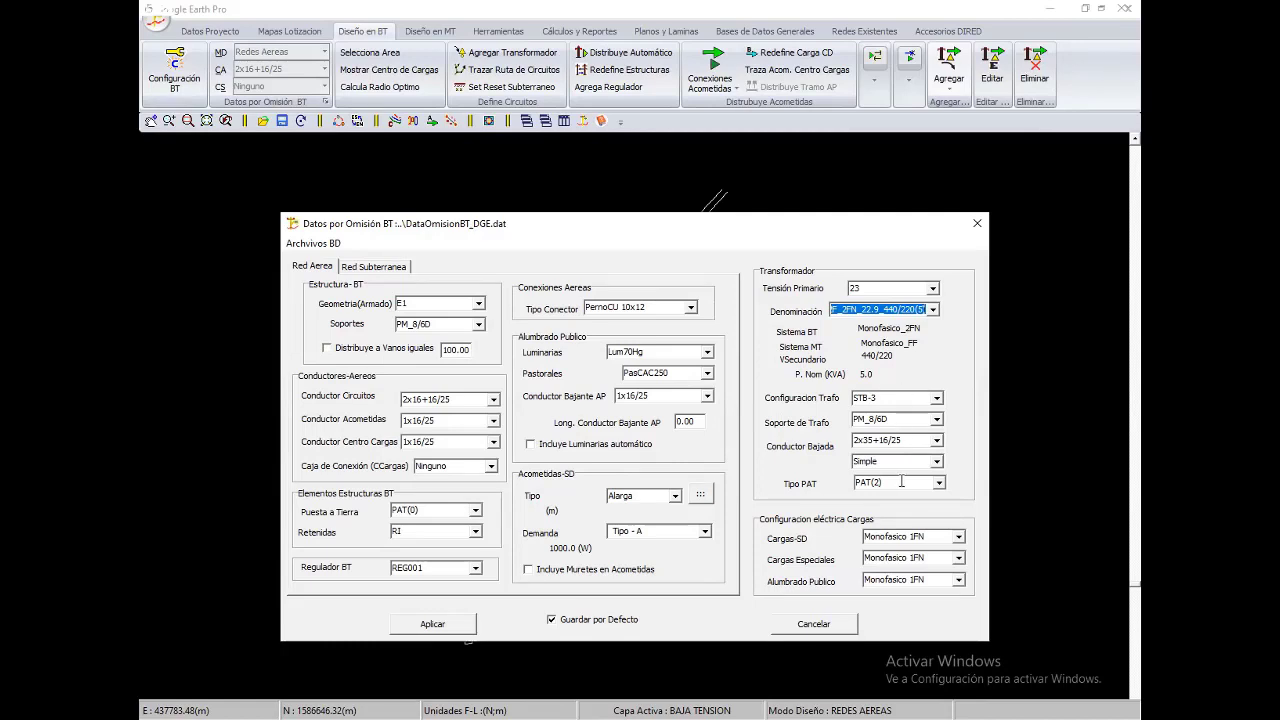
Apply the reviewed BT default data and zoom back over the lot drawing
click(455, 627)
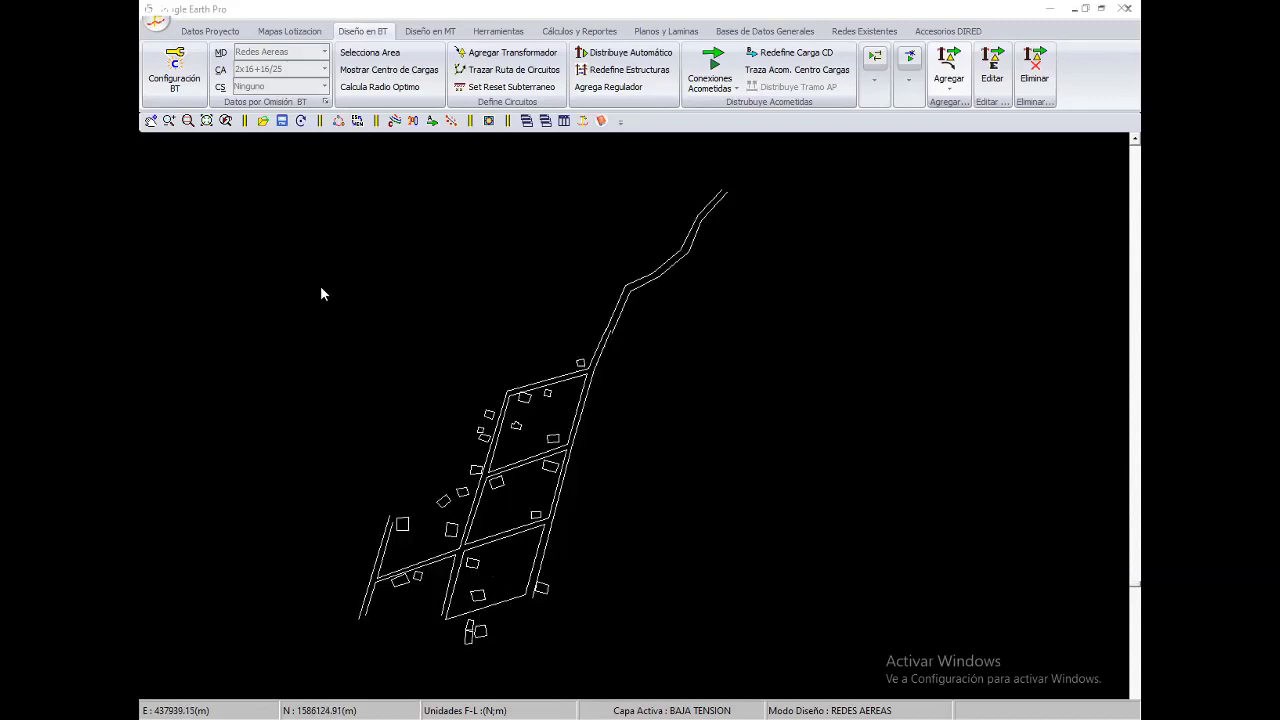
scroll(531, 374, up, 2)
scroll(551, 366, up, 2)
scroll(665, 414, down, 4)
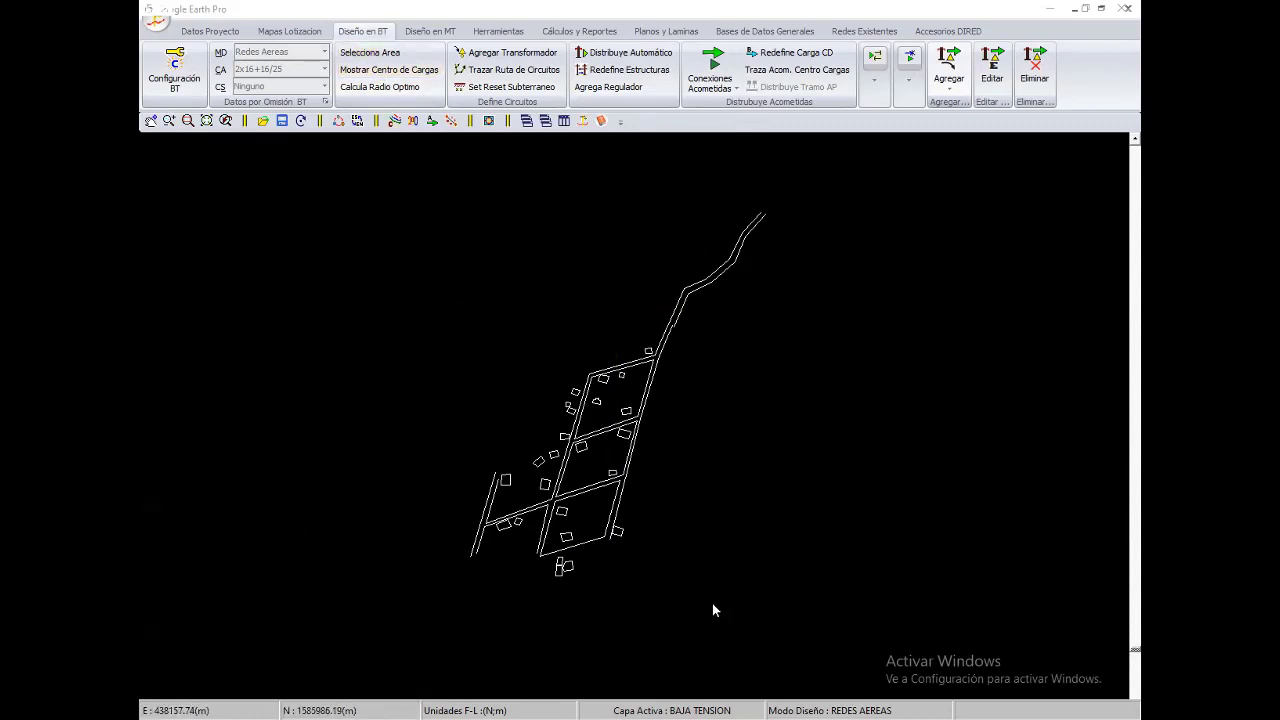
scroll(651, 426, up, 1)
scroll(620, 420, up, 2)
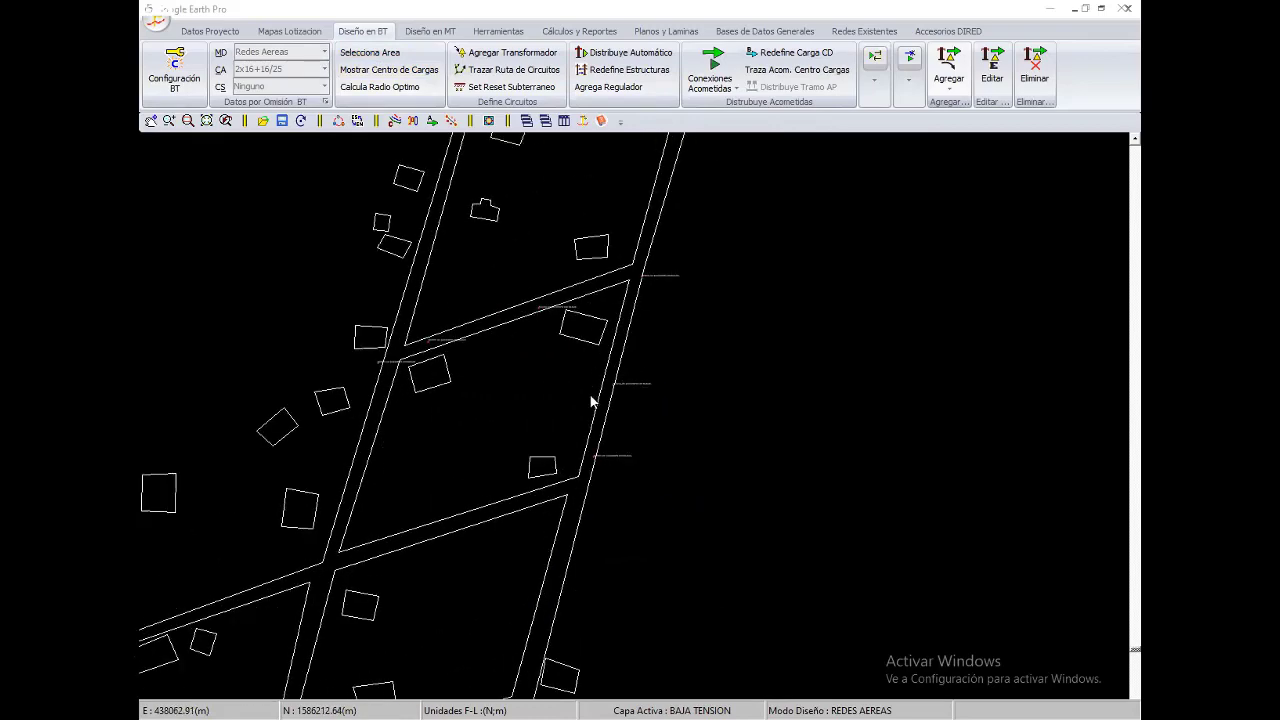
scroll(633, 373, down, 1)
scroll(686, 414, down, 1)
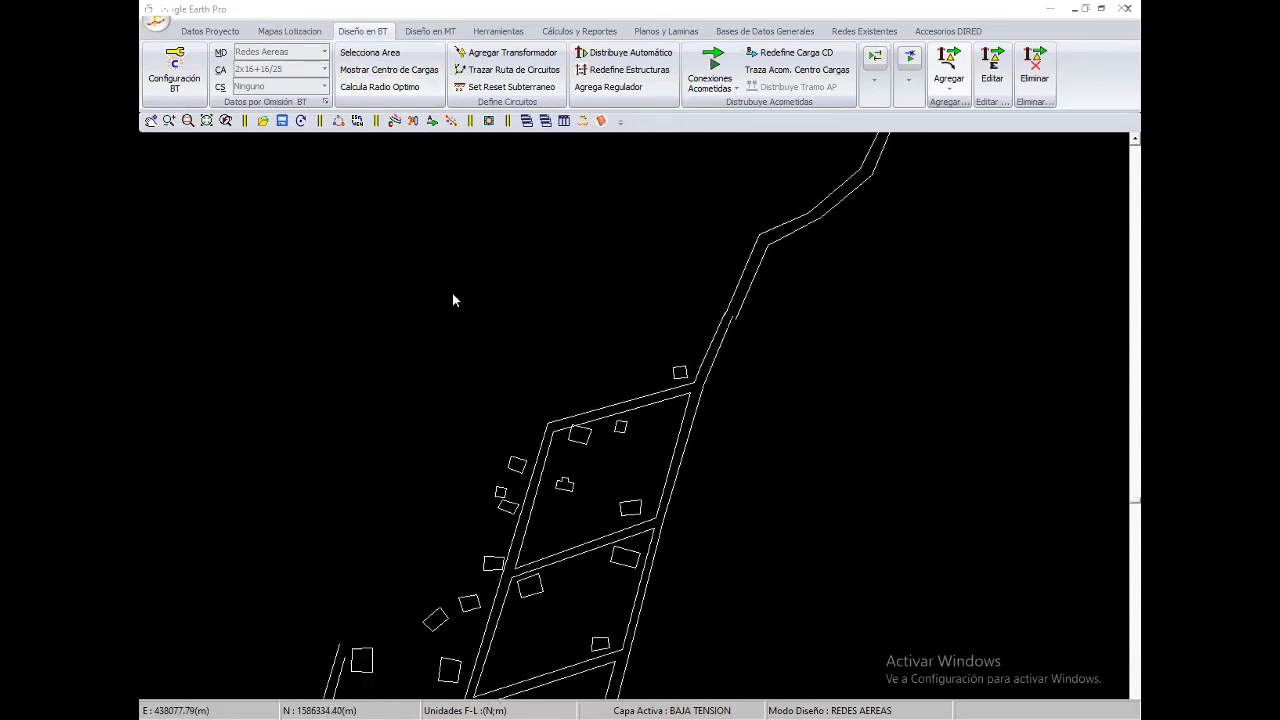
click(294, 31)
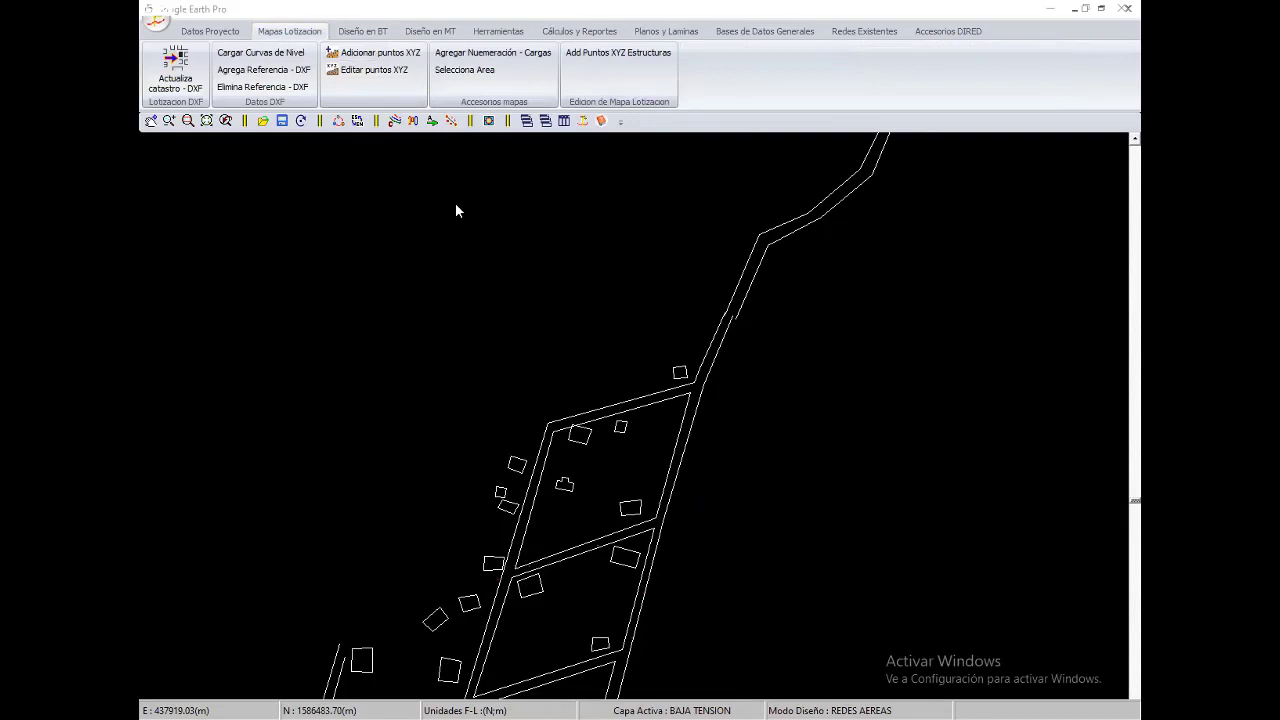
Start numbering houses as domestic loads, entering 2 as the number
click(475, 70)
click(484, 55)
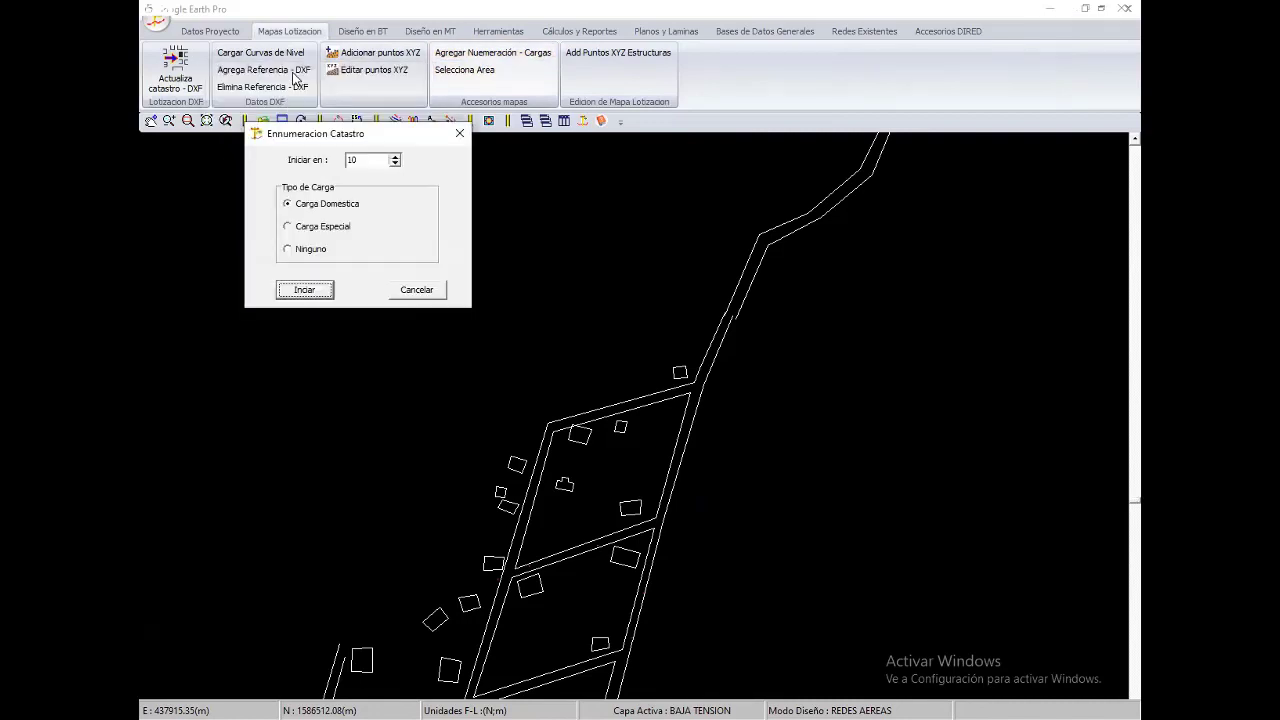
text(2)
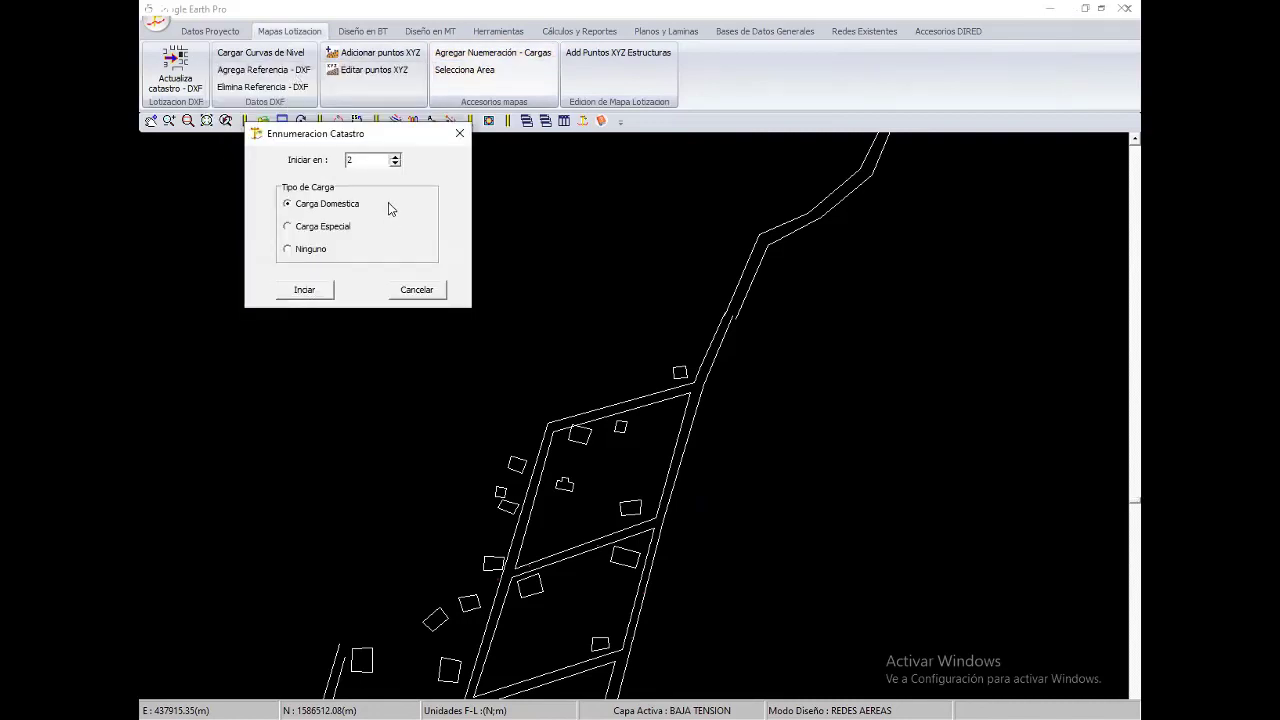
key(Return)
Number the remaining lower-lot houses as loads 20, 21 and 22, then call up the end option
scroll(720, 310, up, 2)
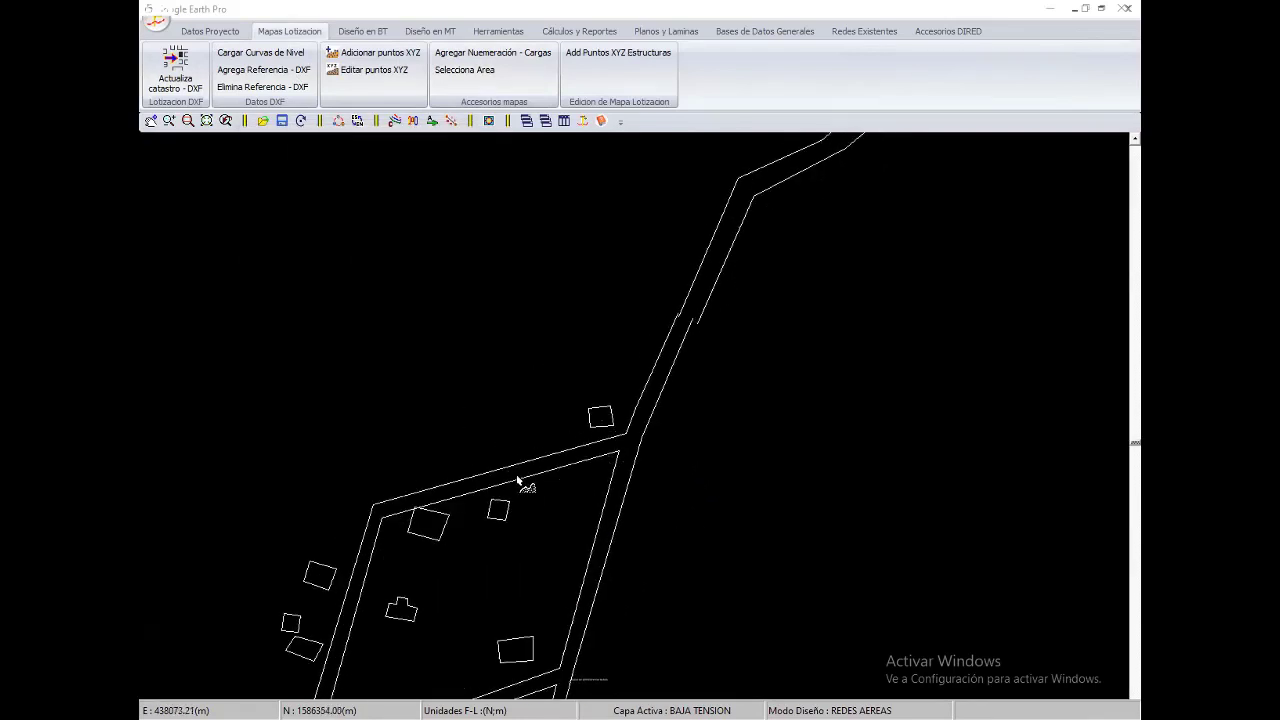
scroll(627, 350, up, 1)
scroll(560, 420, up, 1)
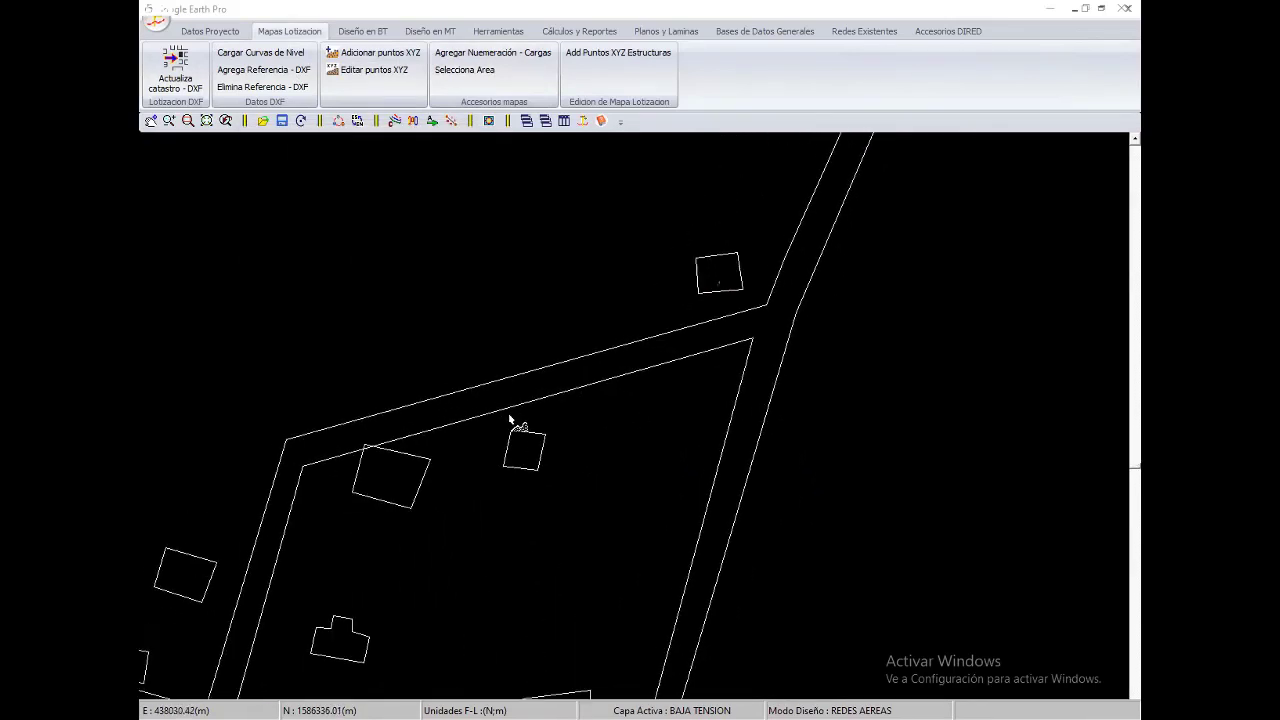
scroll(506, 405, down, 1)
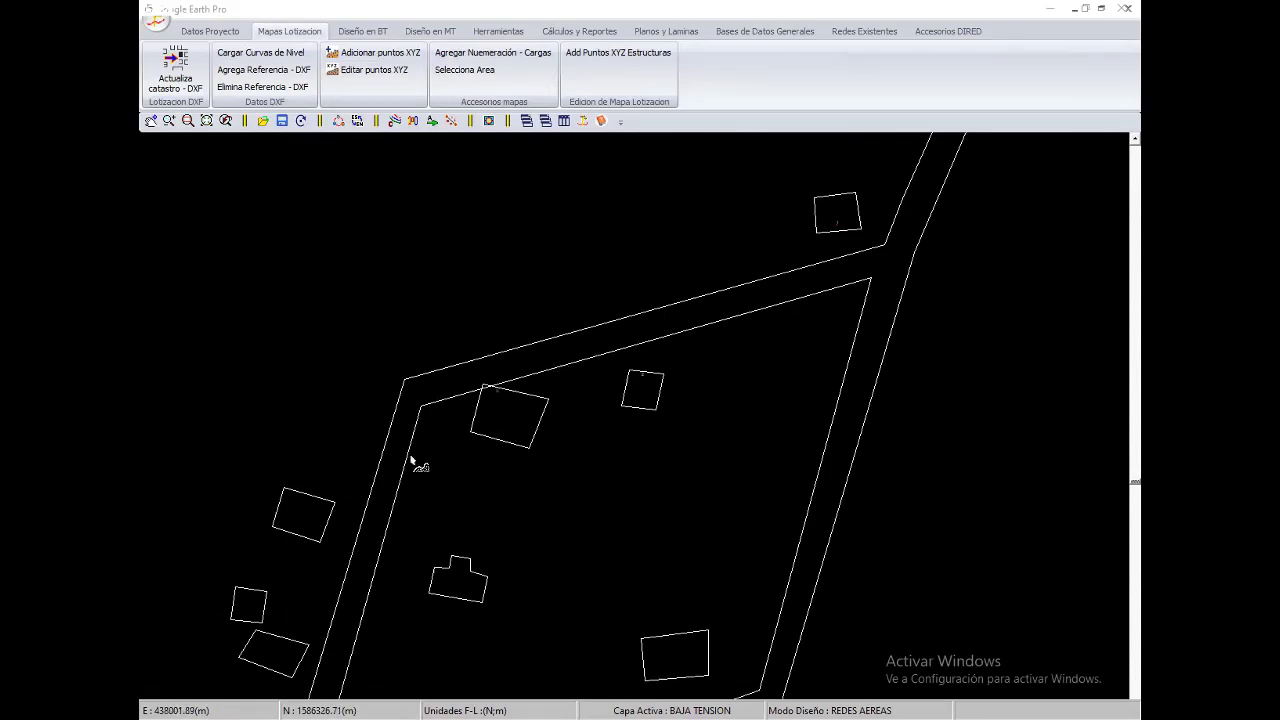
scroll(410, 455, down, 1)
scroll(429, 400, down, 1)
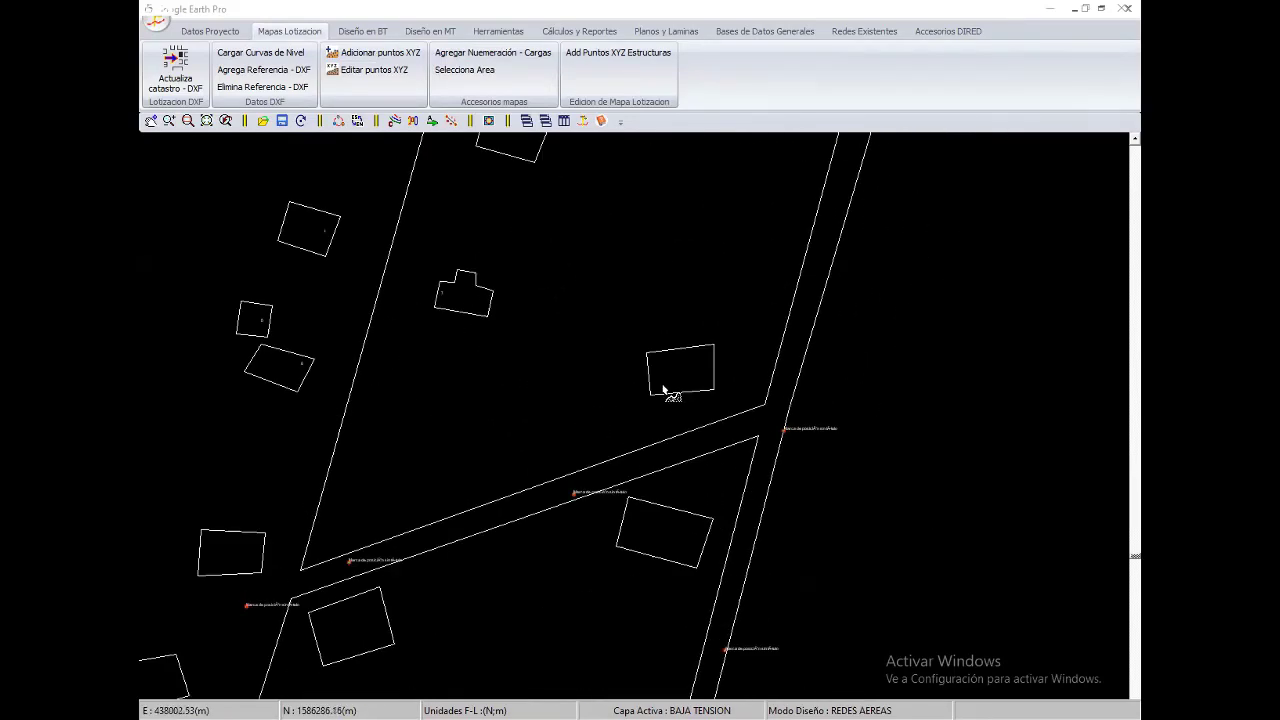
scroll(615, 372, down, 1)
scroll(709, 394, down, 1)
scroll(700, 380, down, 1)
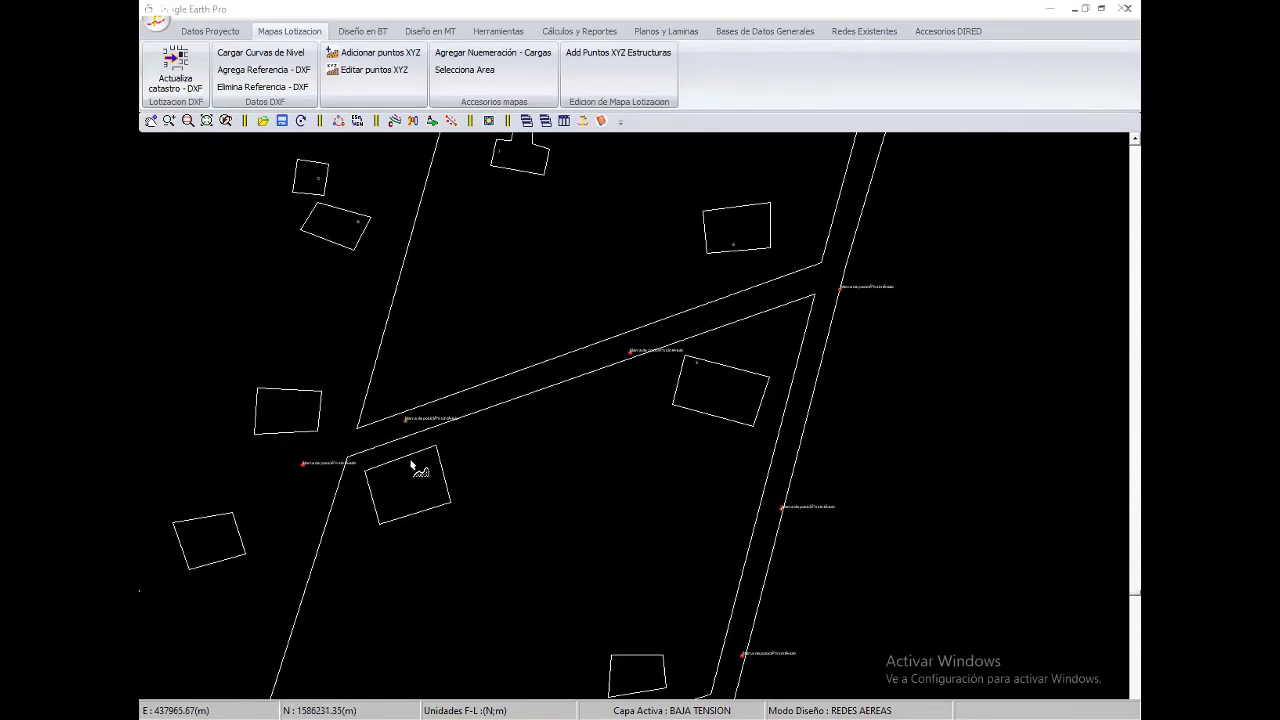
scroll(343, 442, down, 1)
scroll(330, 425, down, 1)
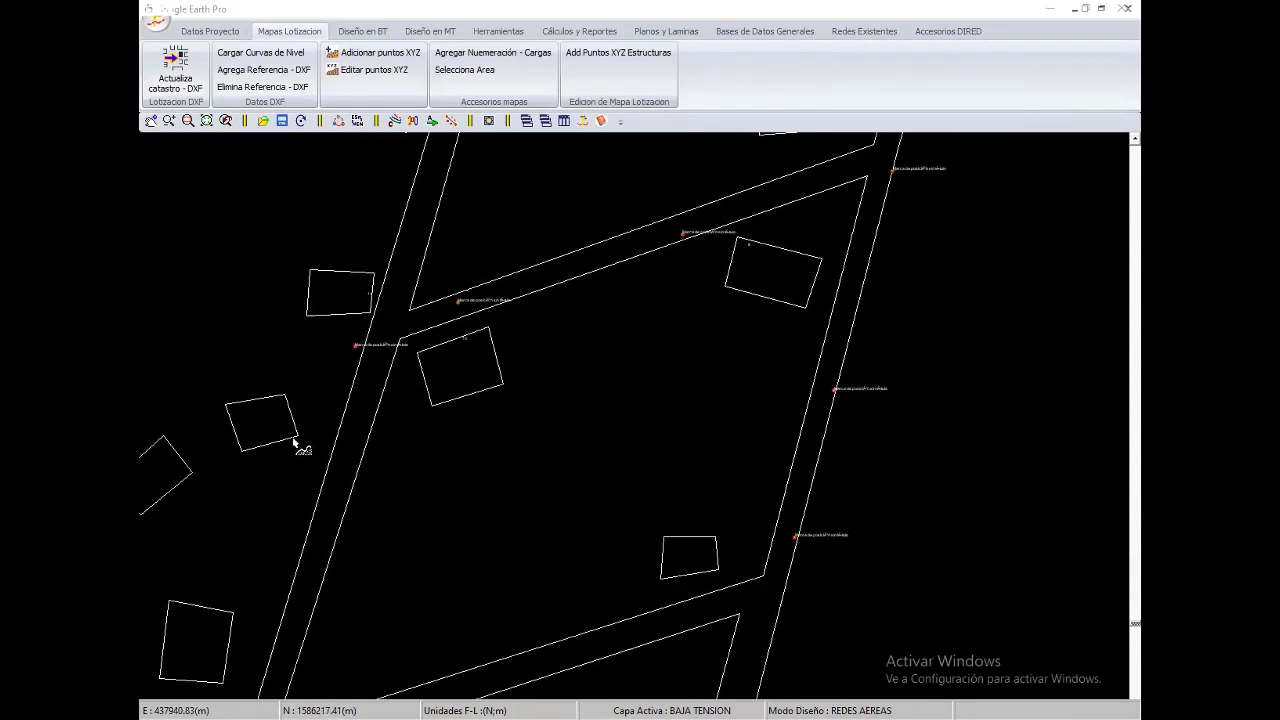
scroll(300, 365, down, 1)
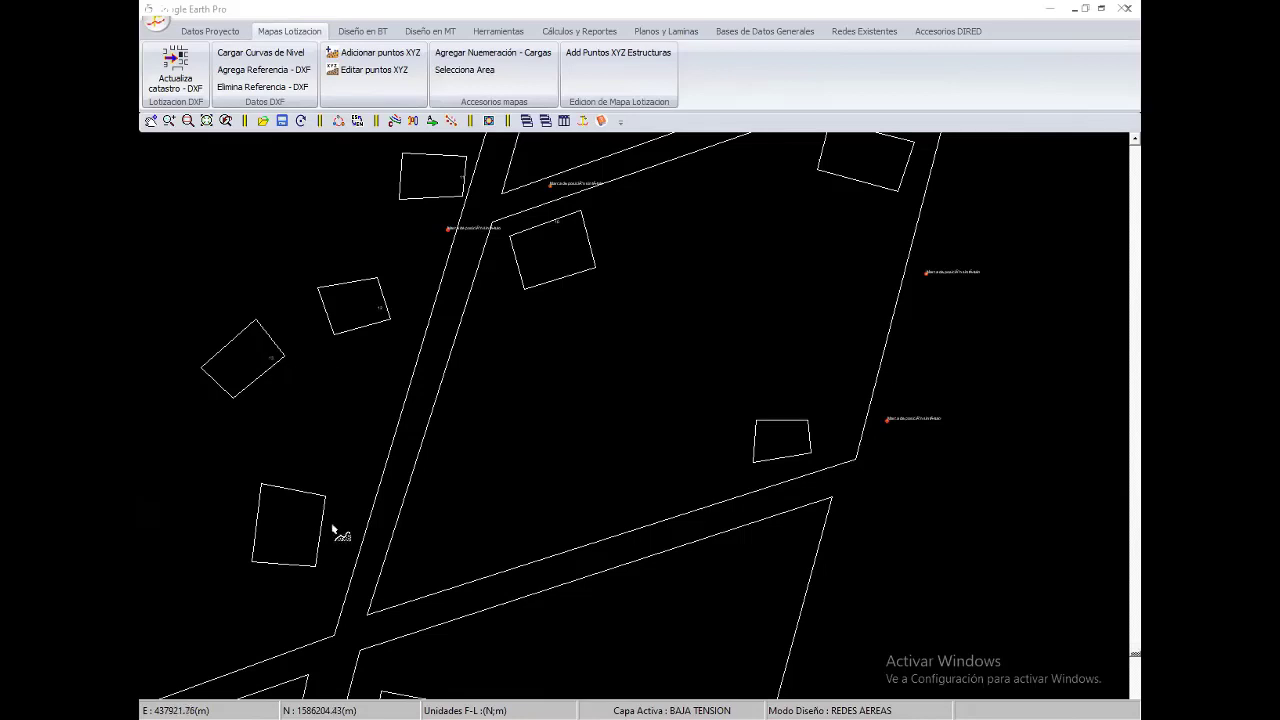
scroll(740, 429, down, 1)
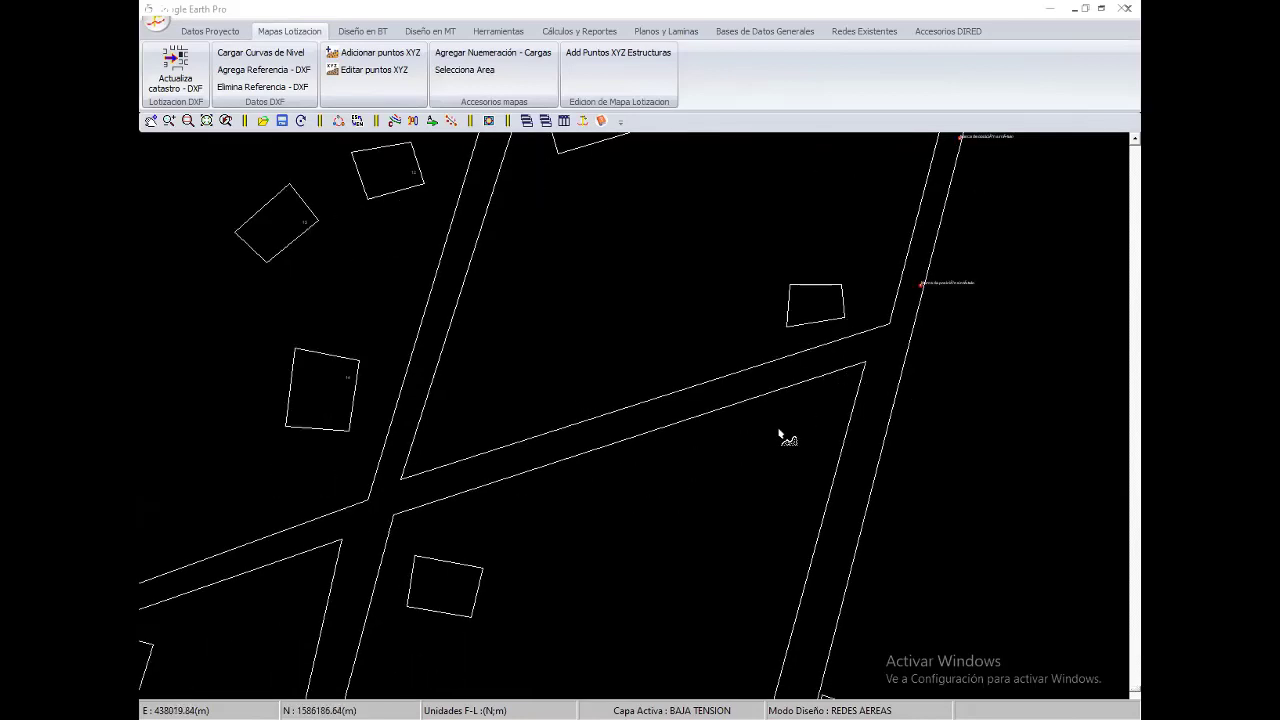
scroll(530, 438, down, 1)
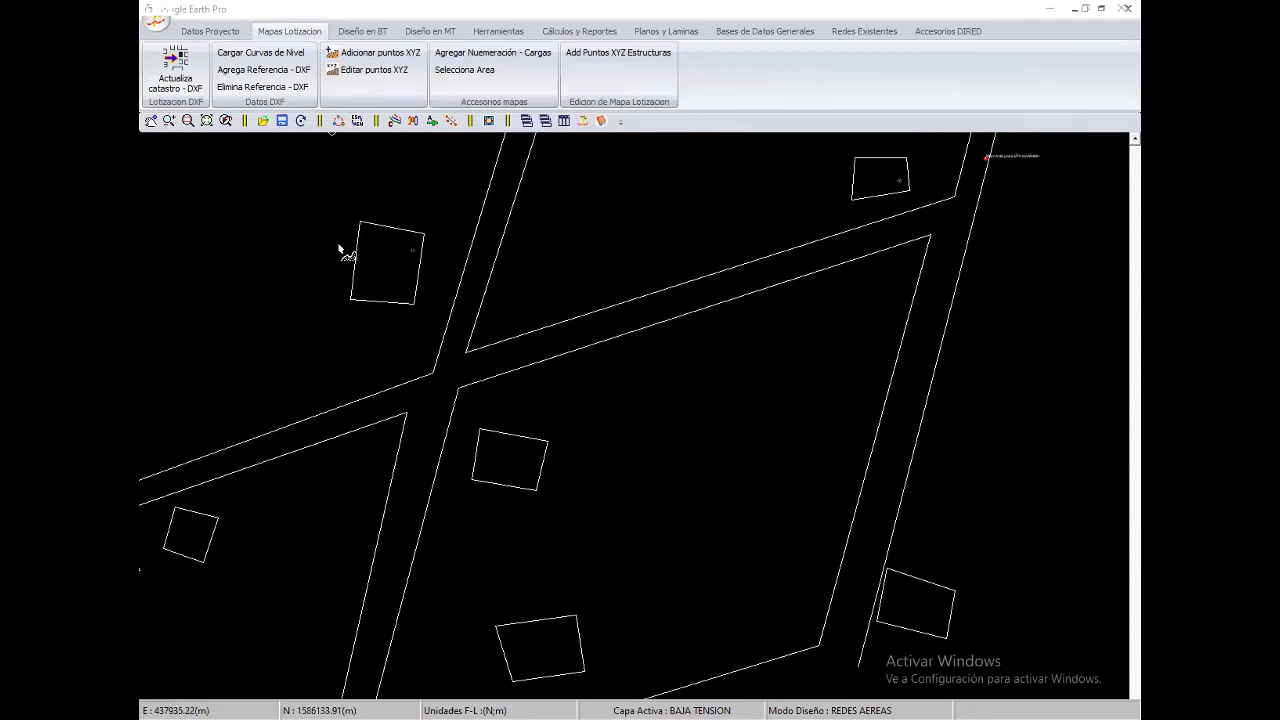
scroll(340, 250, down, 1)
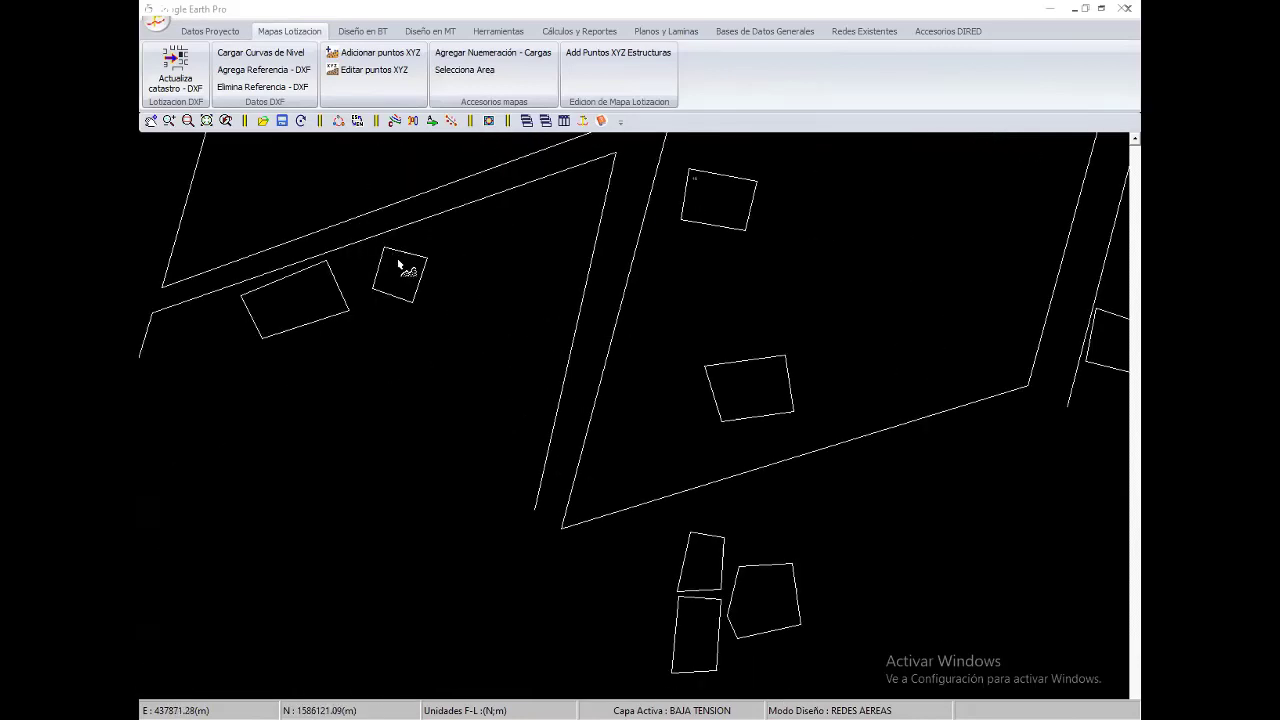
click(300, 276)
scroll(400, 340, down, 1)
scroll(520, 420, down, 1)
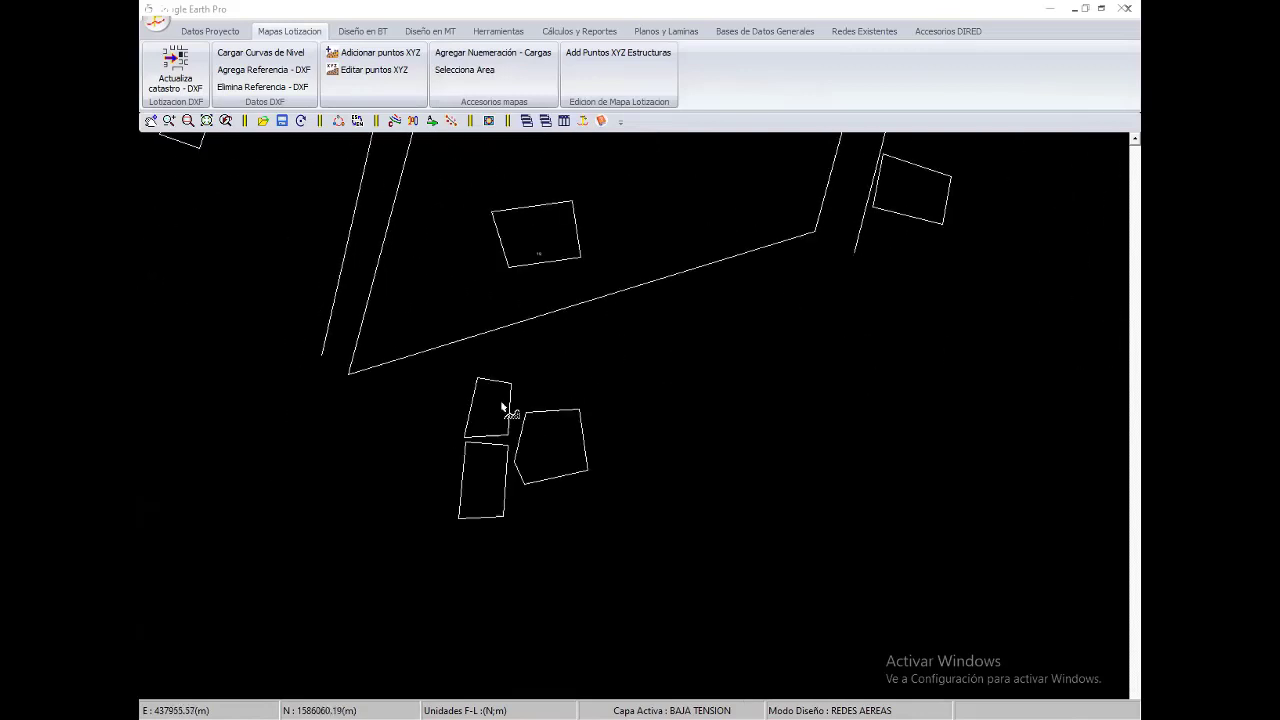
click(492, 394)
click(558, 424)
click(474, 463)
scroll(451, 500, down, 1)
scroll(643, 408, down, 1)
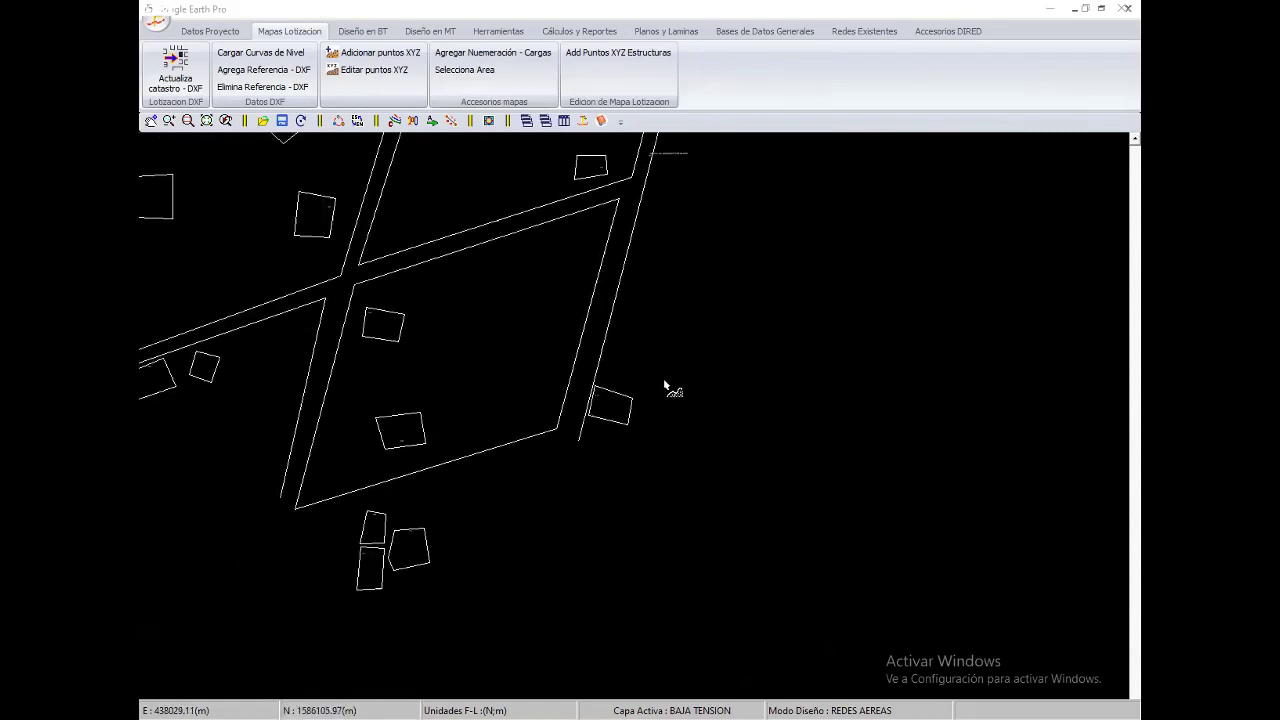
scroll(615, 480, down, 1)
scroll(640, 418, down, 1)
scroll(565, 215, down, 1)
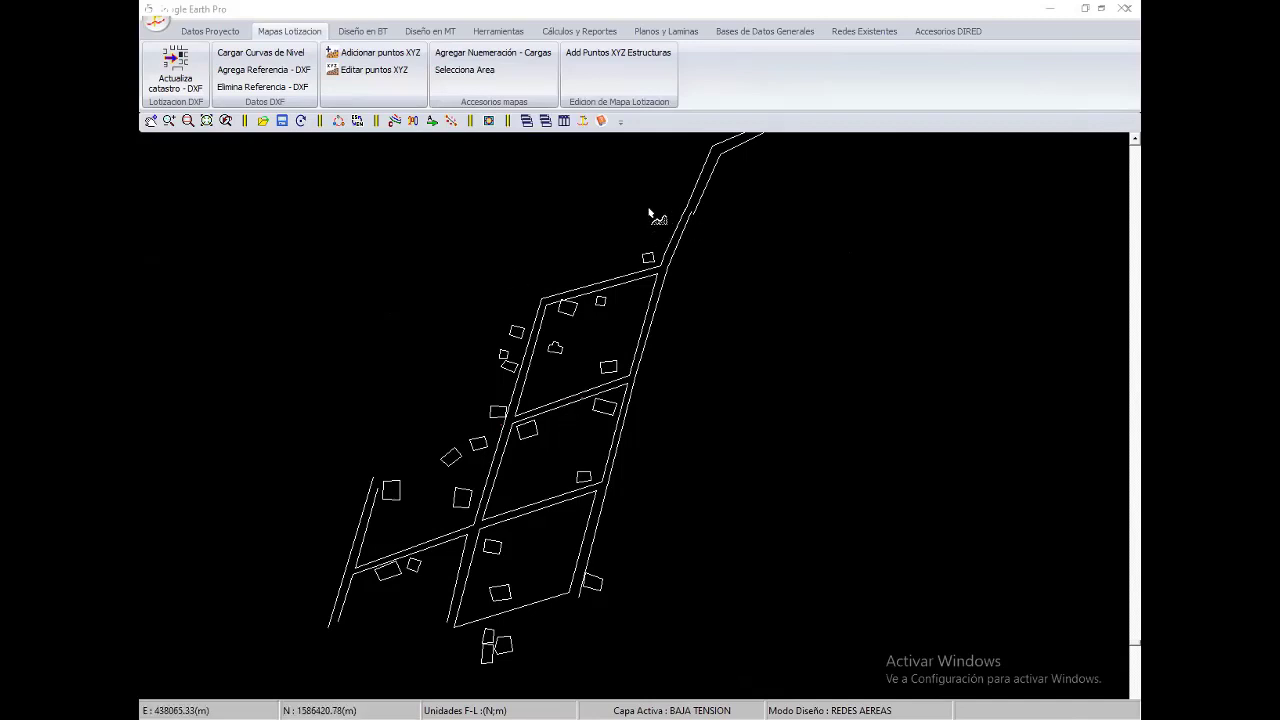
right_click(507, 259)
End numbering, window-select the houses, run Agregar Numeración - Cargas and close it with Cerrar
click(521, 270)
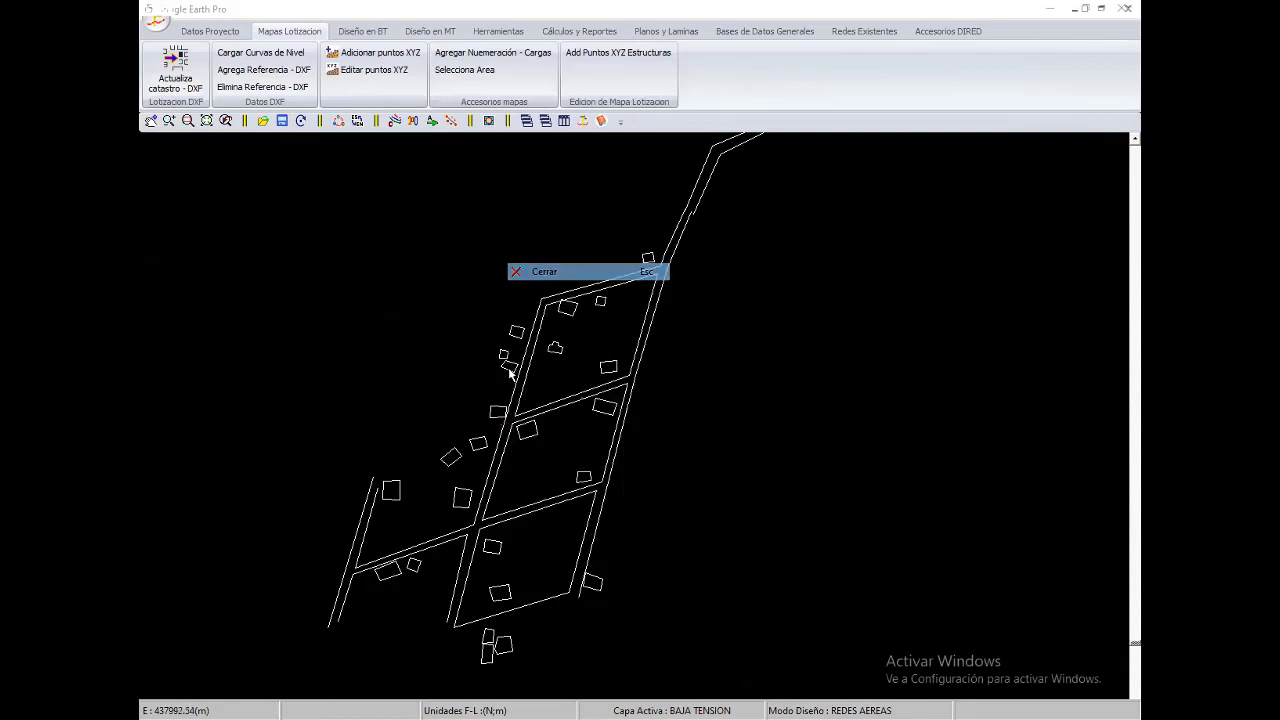
scroll(503, 366, down, 2)
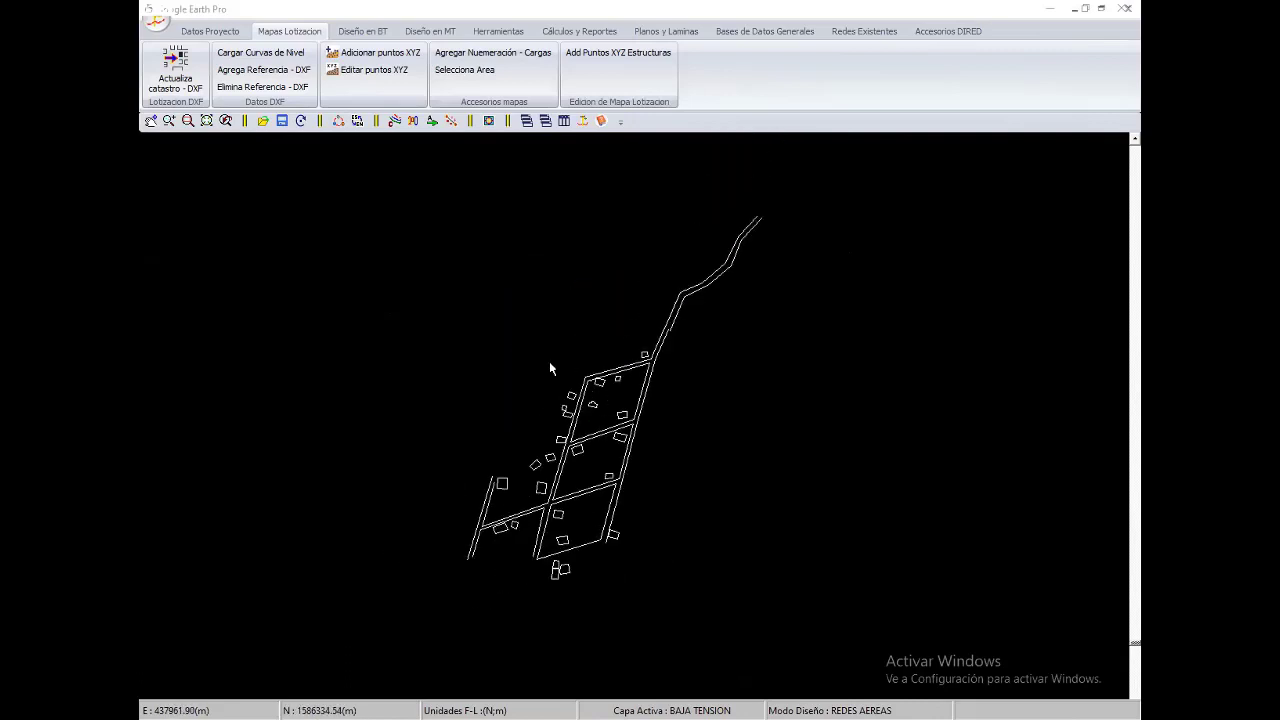
click(465, 70)
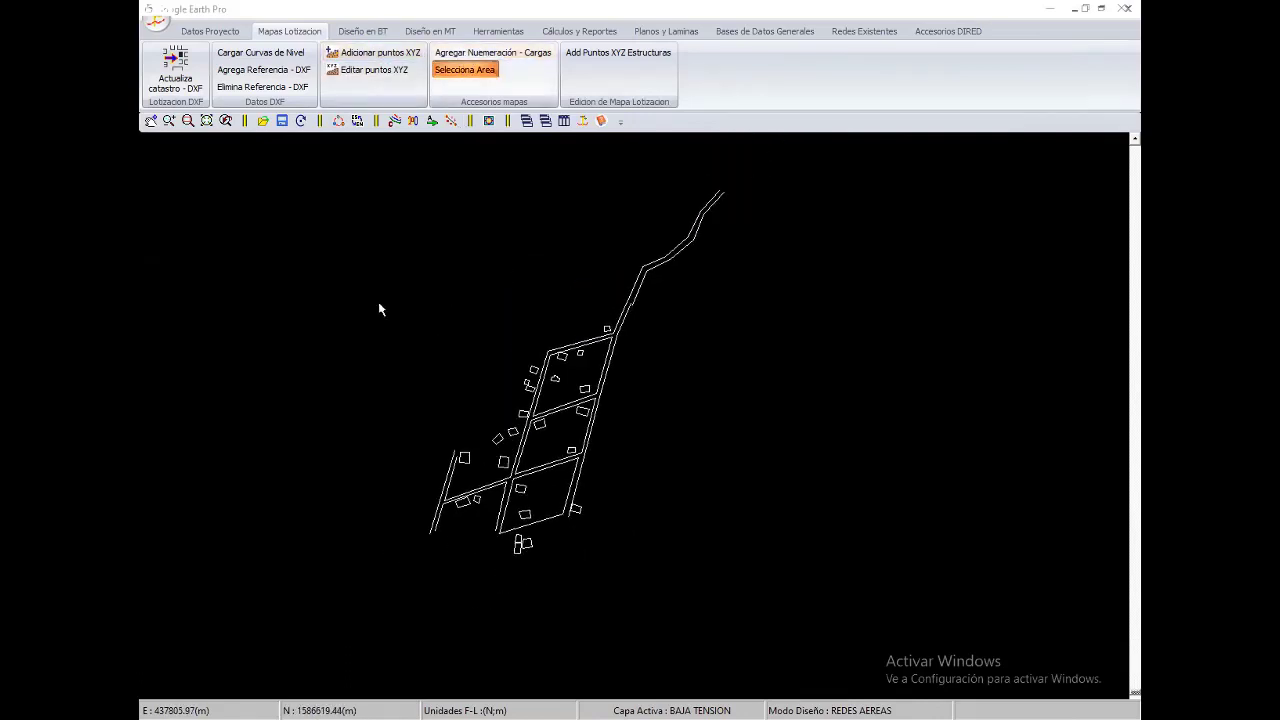
drag(379, 309, 690, 565)
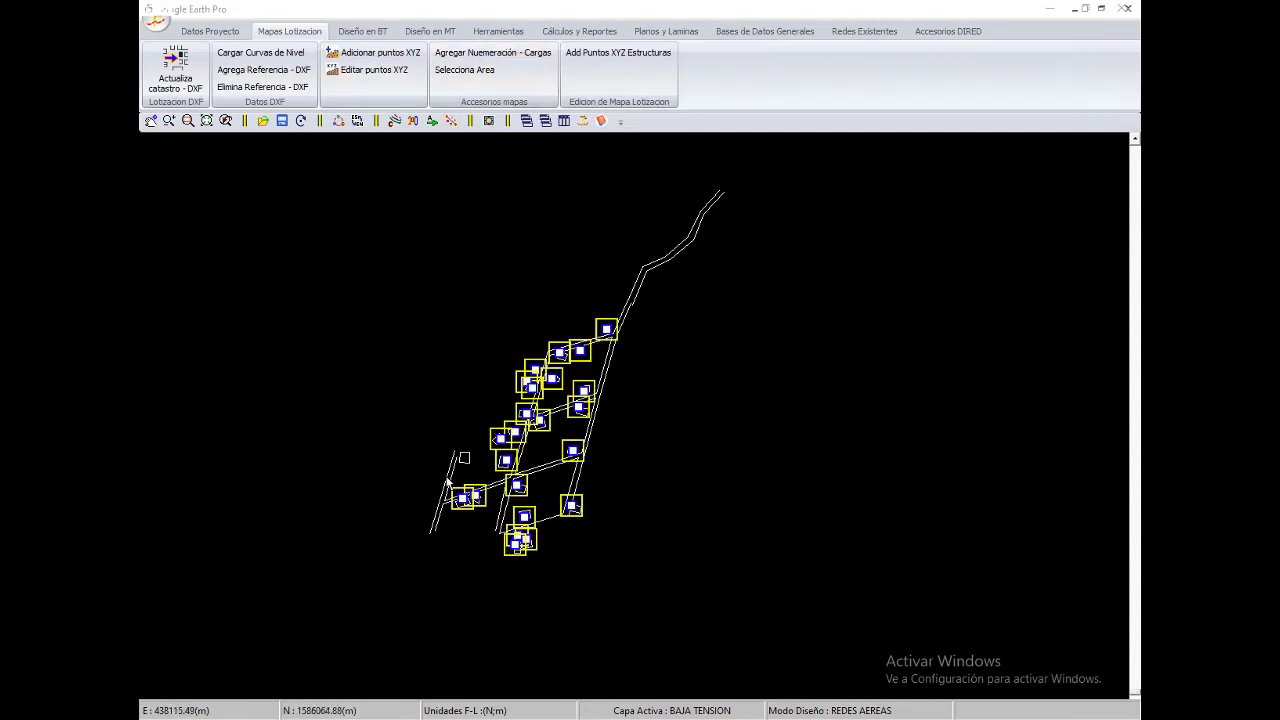
scroll(447, 484, up, 4)
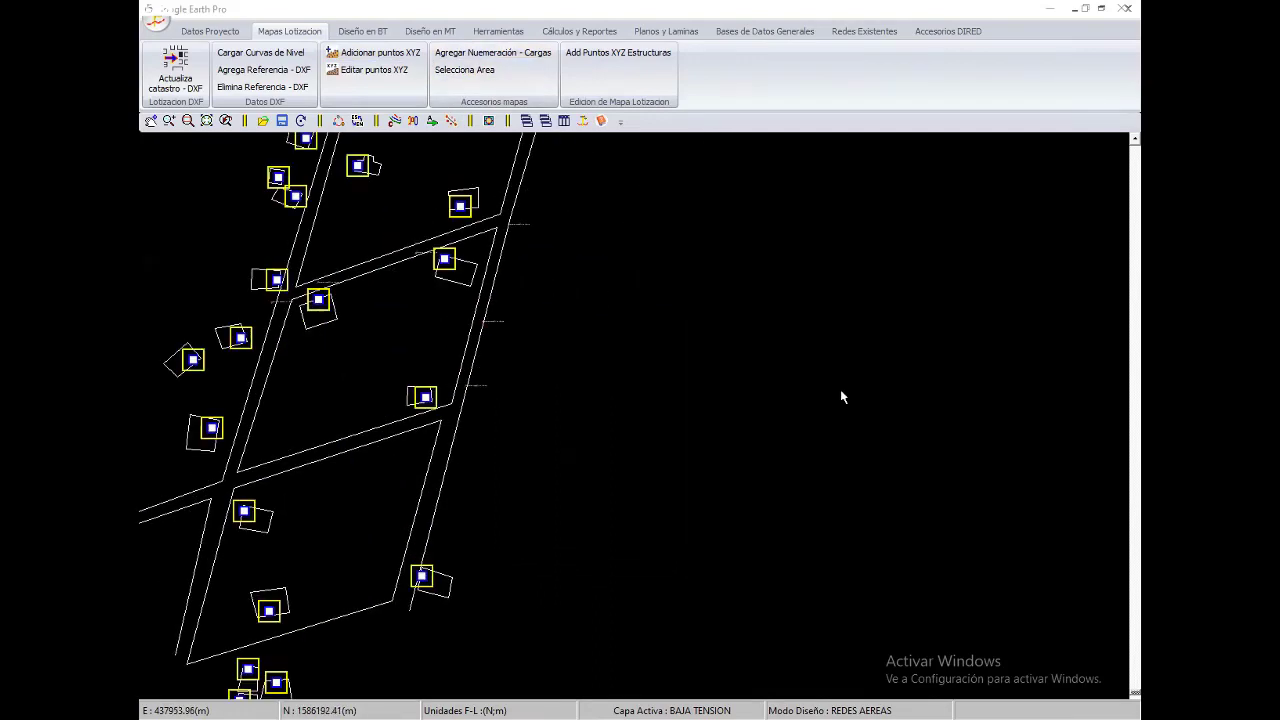
click(474, 60)
key(Return)
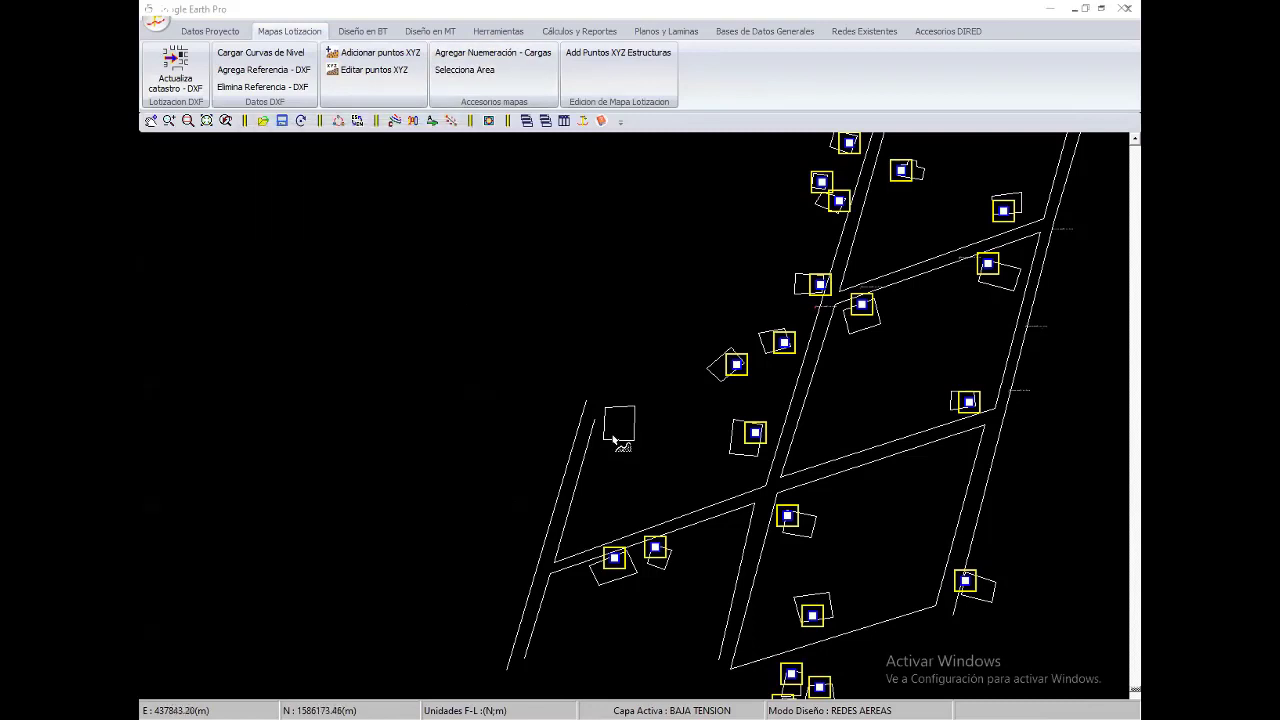
right_click(500, 276)
click(540, 285)
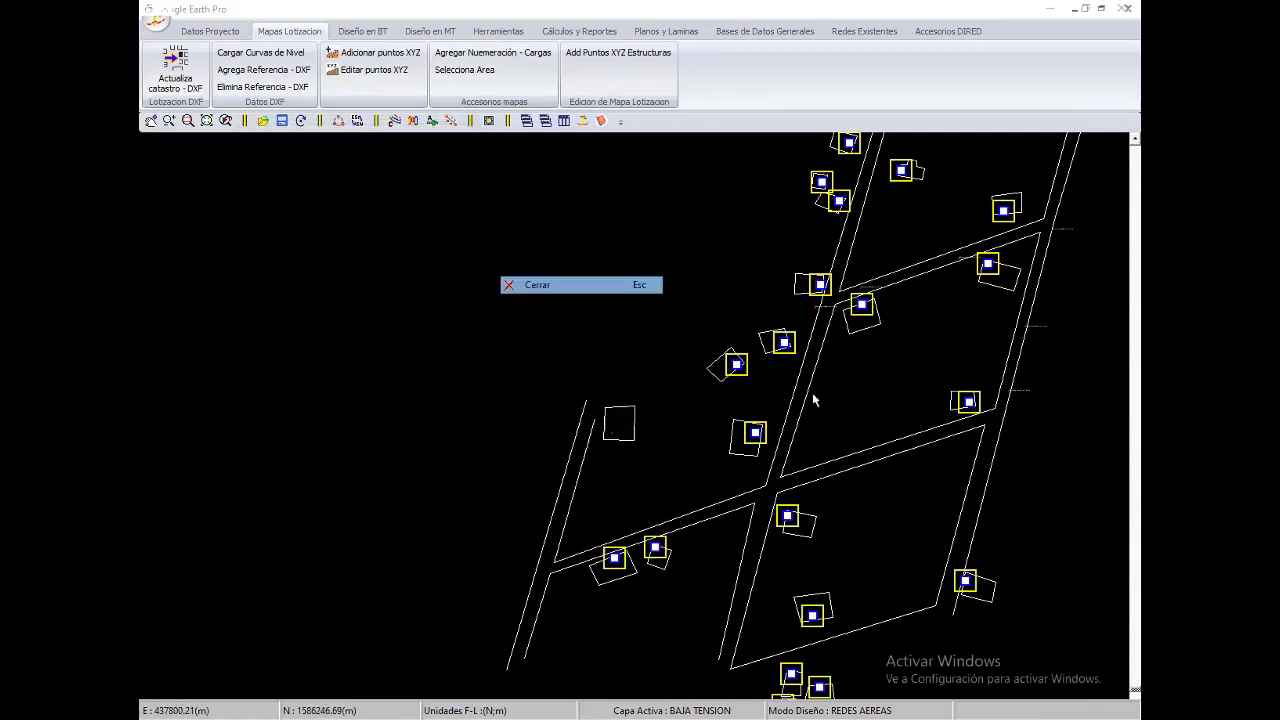
Window-select every house across the whole village with Selecciona Area
scroll(812, 398, down, 3)
scroll(575, 402, down, 1)
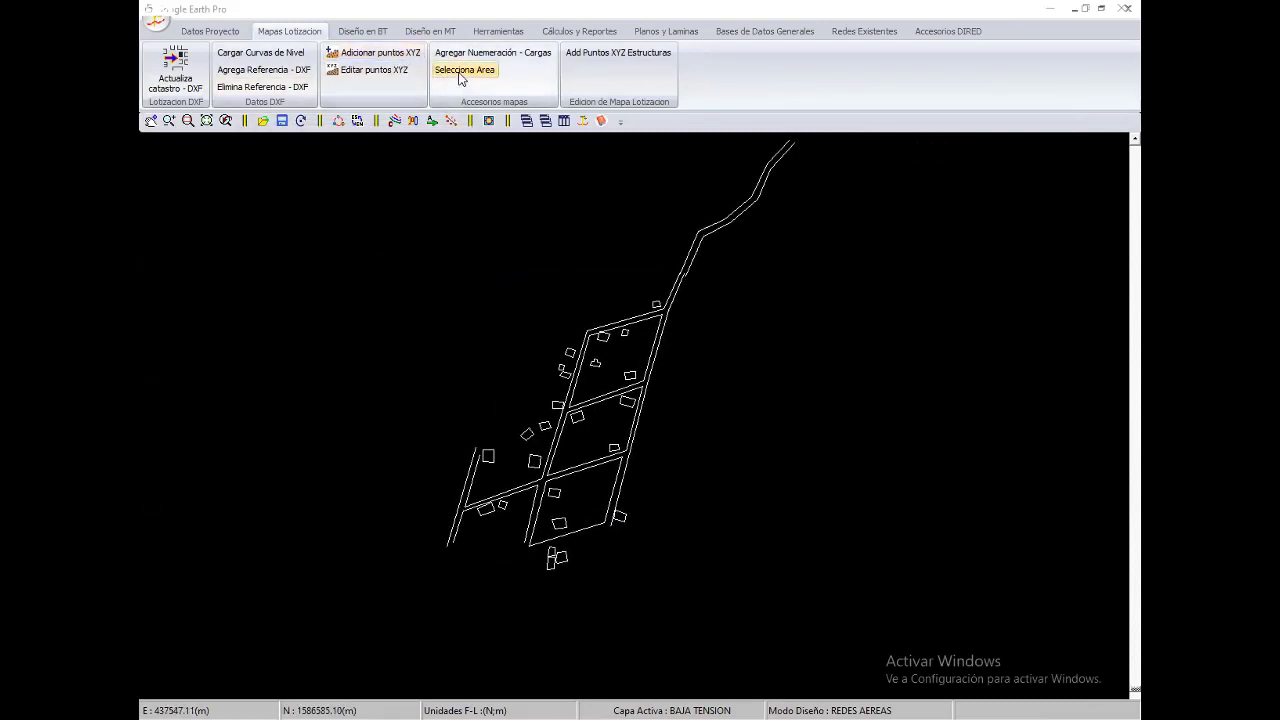
click(460, 70)
drag(414, 287, 743, 616)
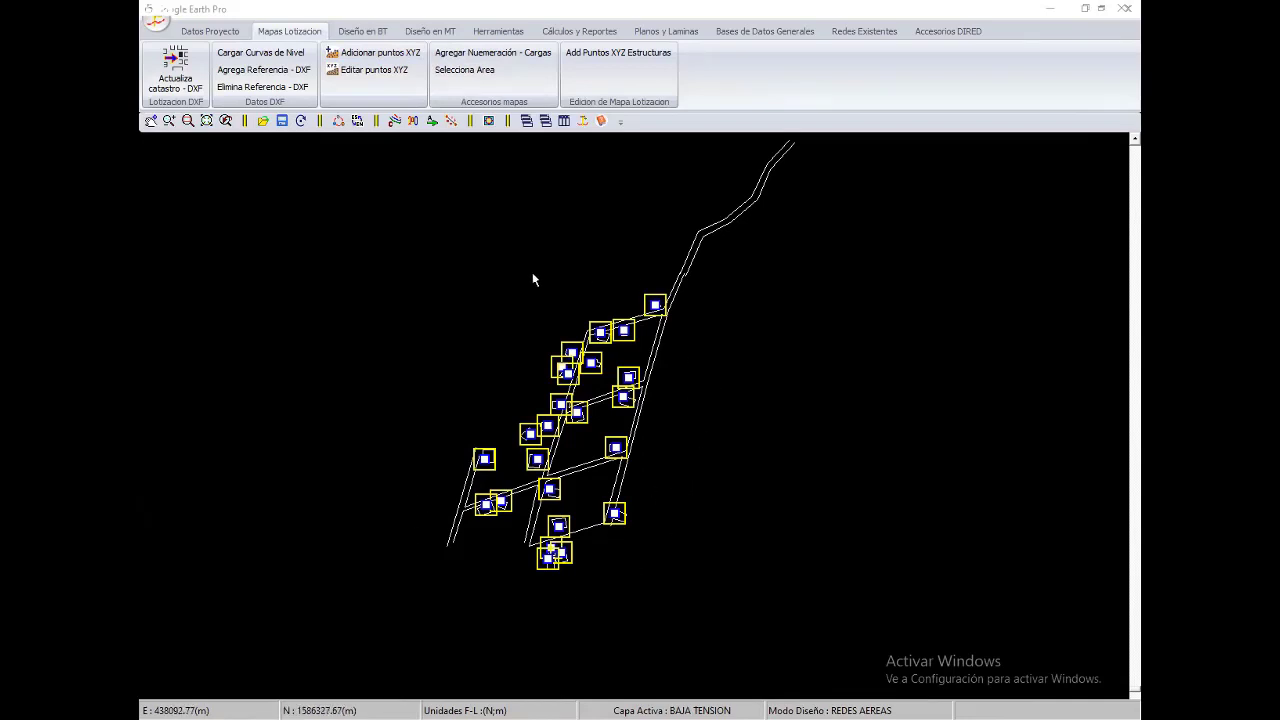
Apply the Datos por Omisión BT defaults with E1 structures and 2x16+16/25 circuit conductors
click(361, 33)
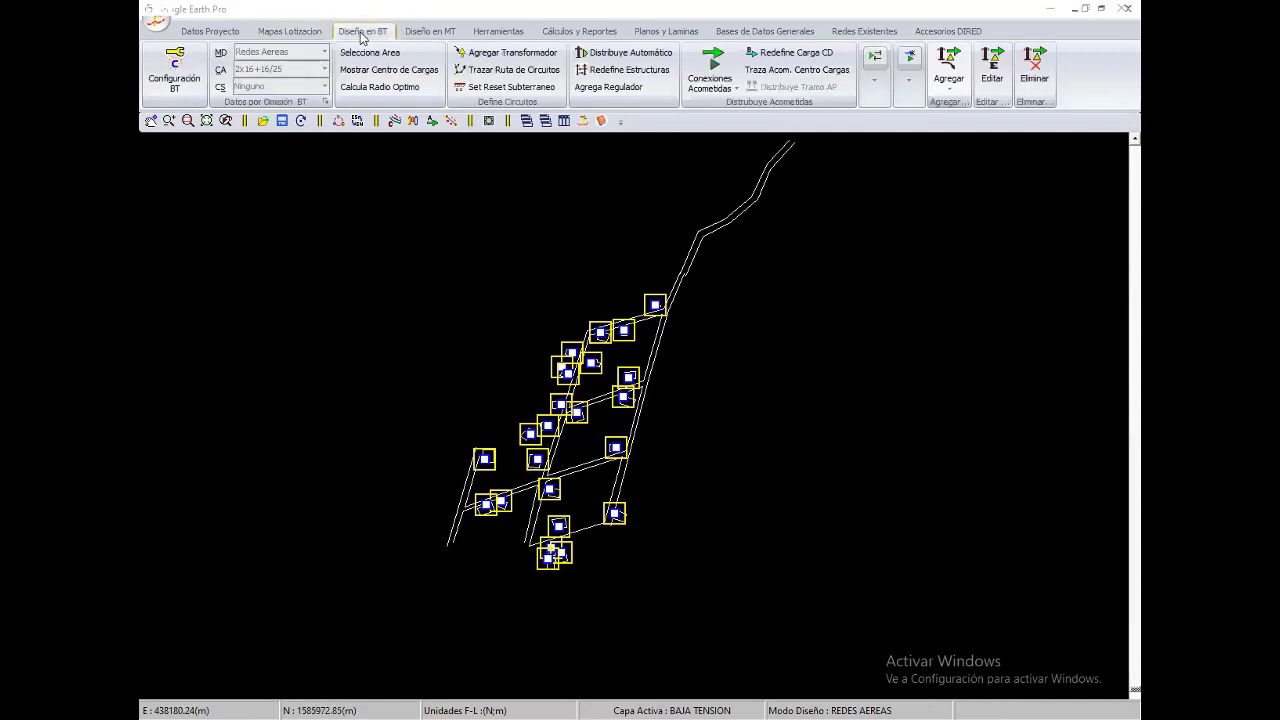
click(326, 102)
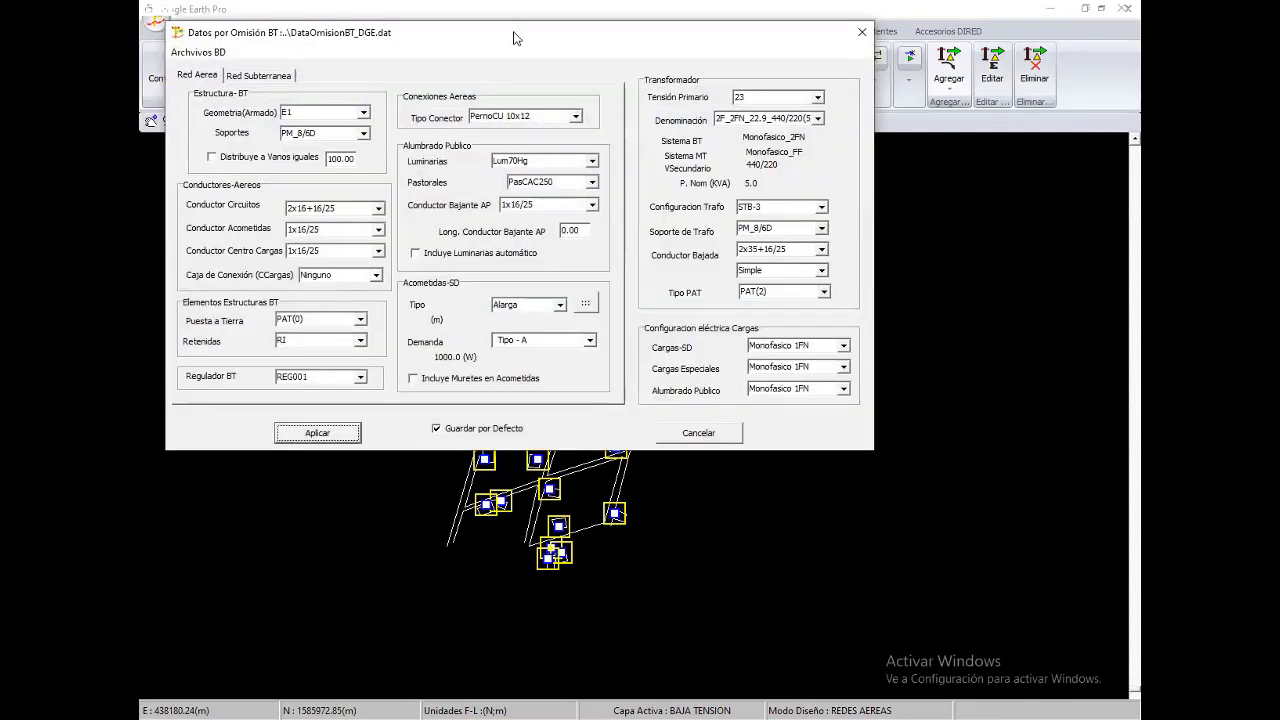
drag(513, 38, 644, 252)
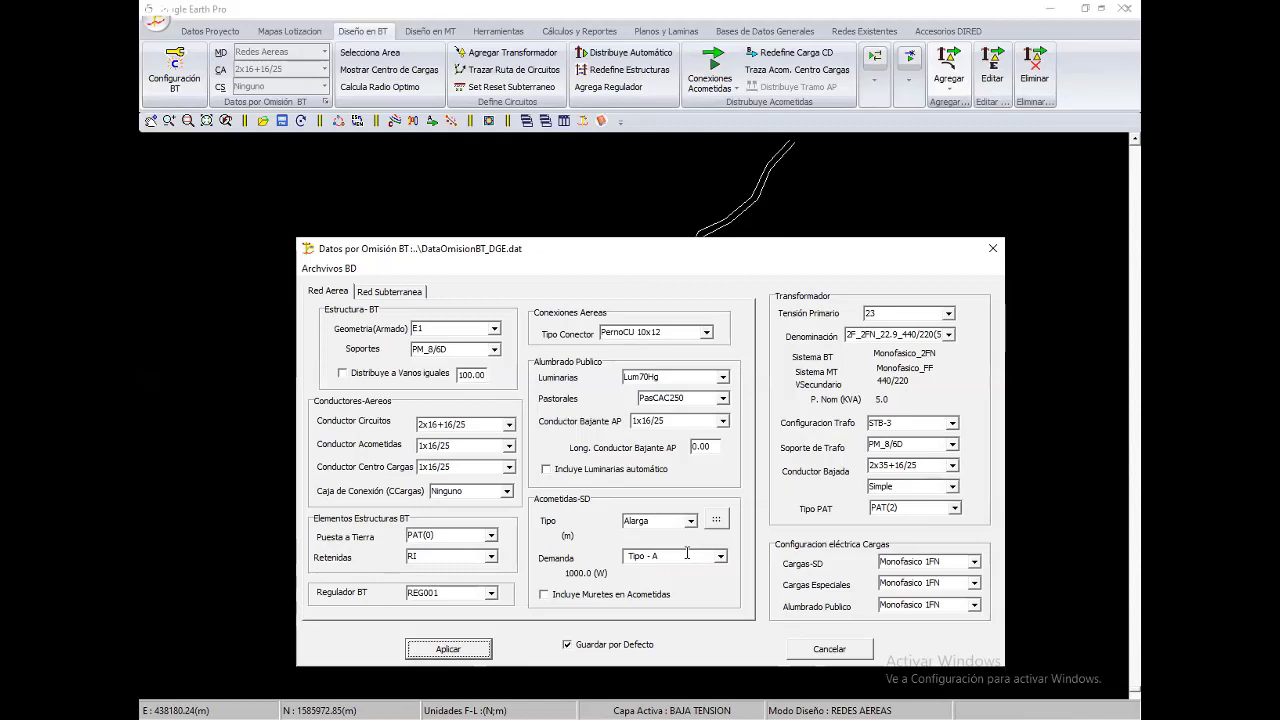
click(478, 650)
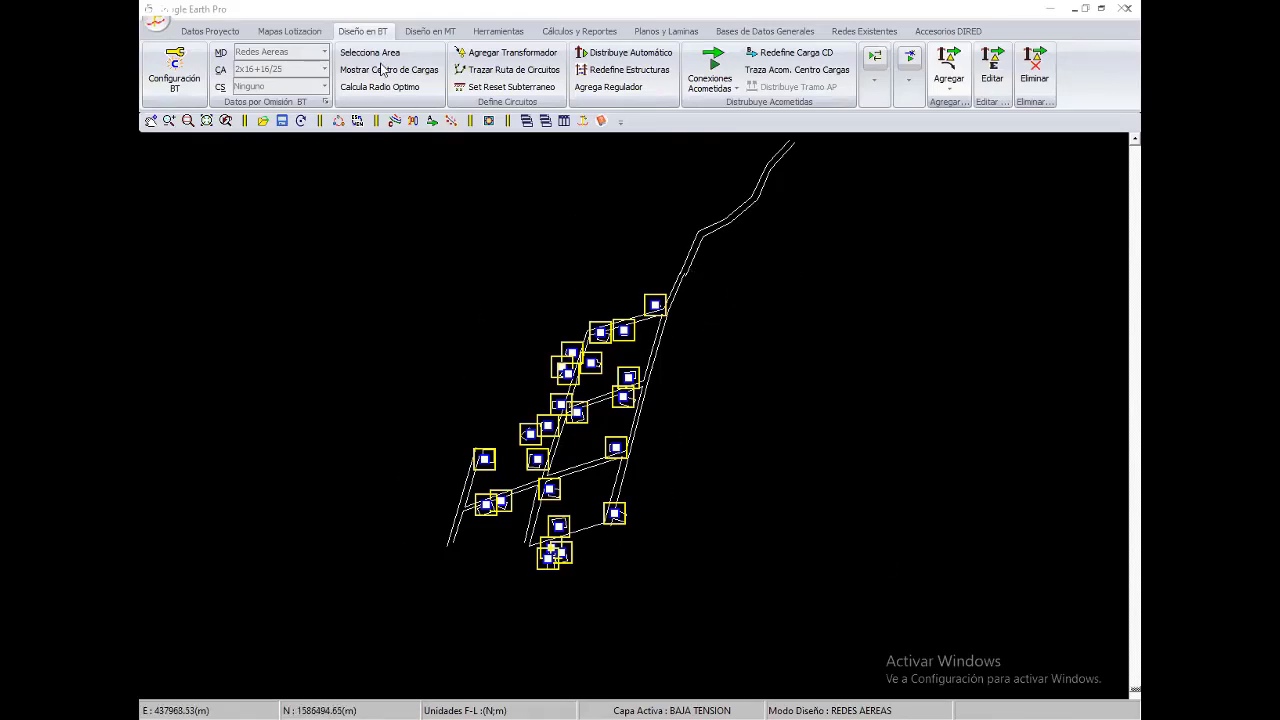
Show the houses' load centre and zoom in on its red circle in the central lot
click(382, 86)
scroll(517, 411, up, 2)
scroll(592, 414, up, 1)
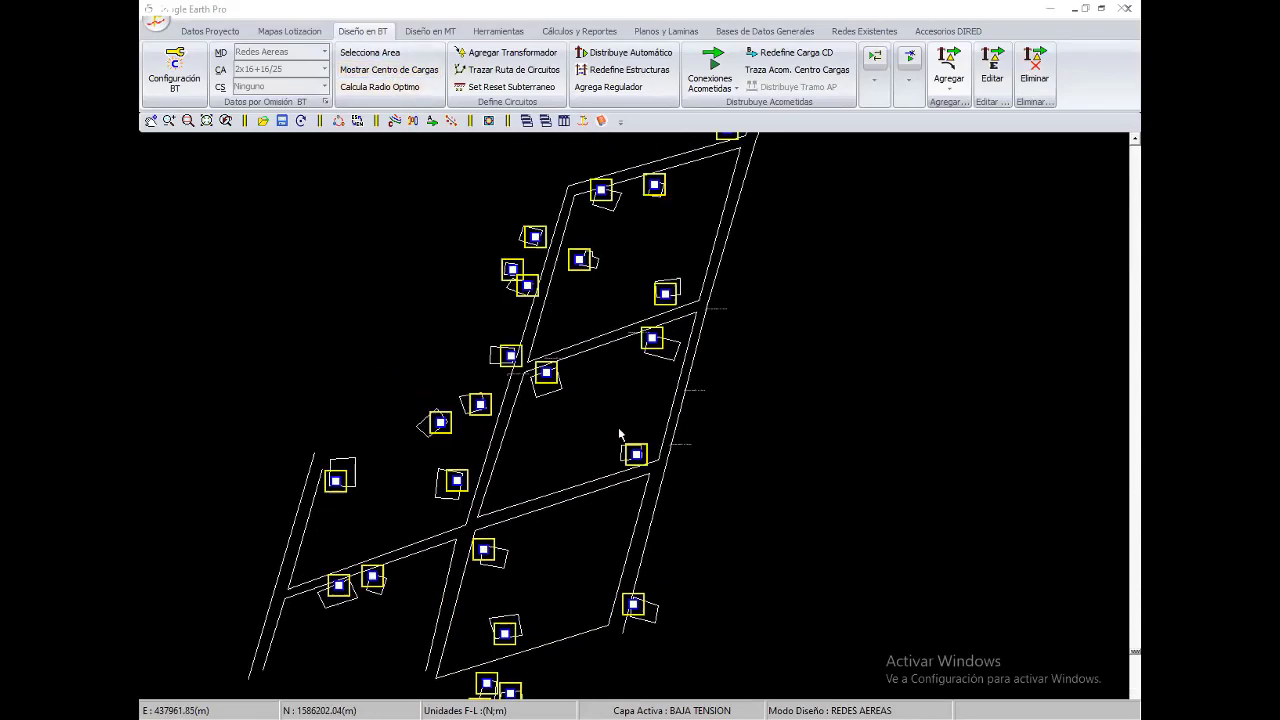
scroll(618, 427, up, 1)
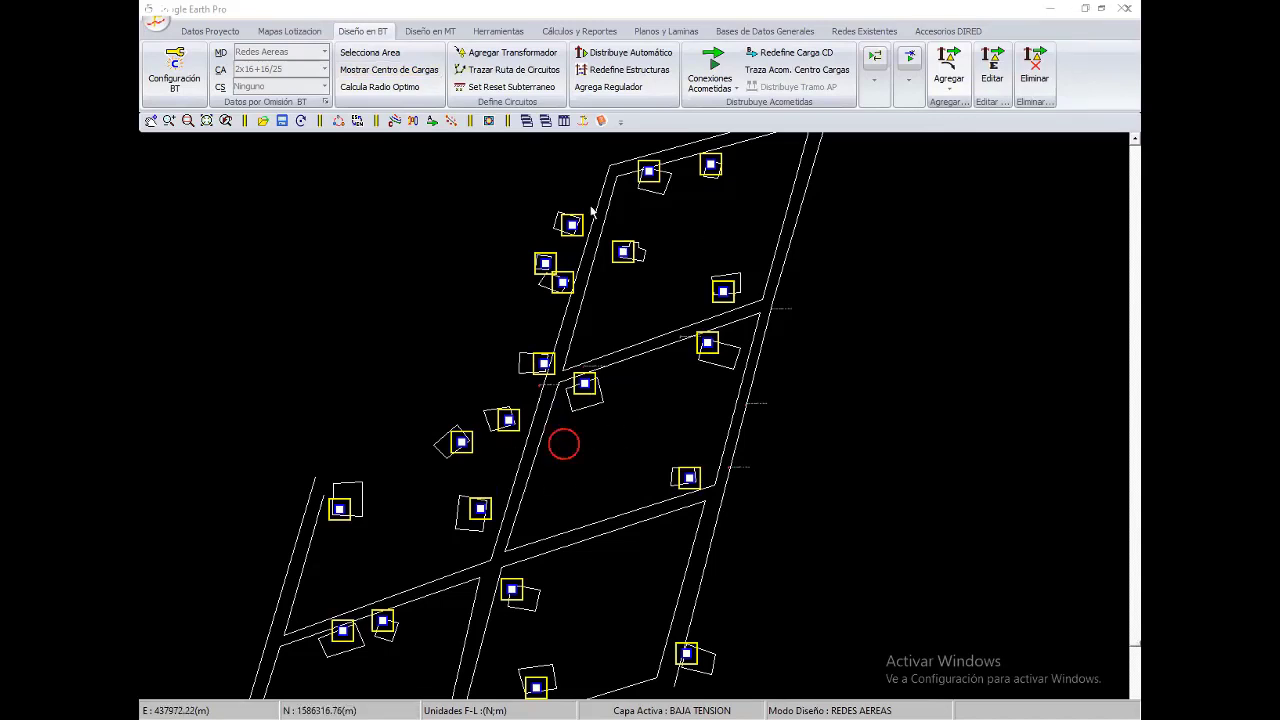
scroll(591, 448, down, 1)
scroll(618, 436, down, 1)
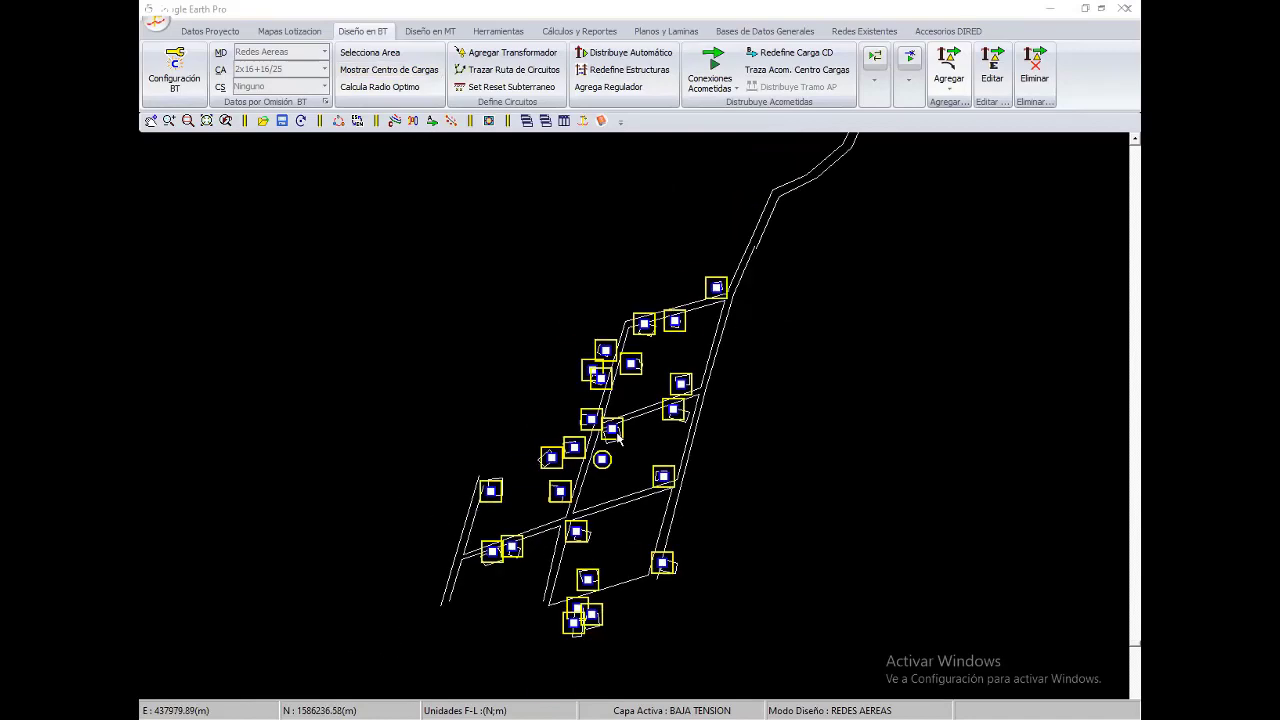
scroll(615, 437, up, 1)
scroll(610, 438, up, 1)
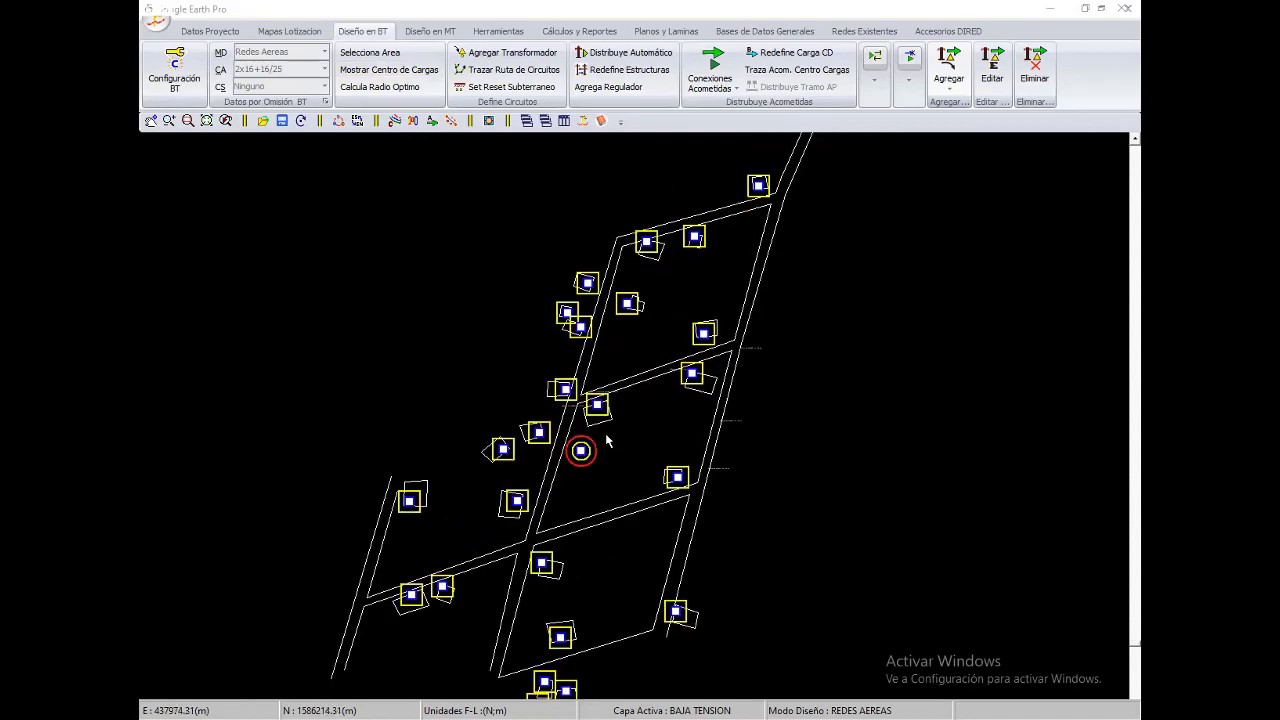
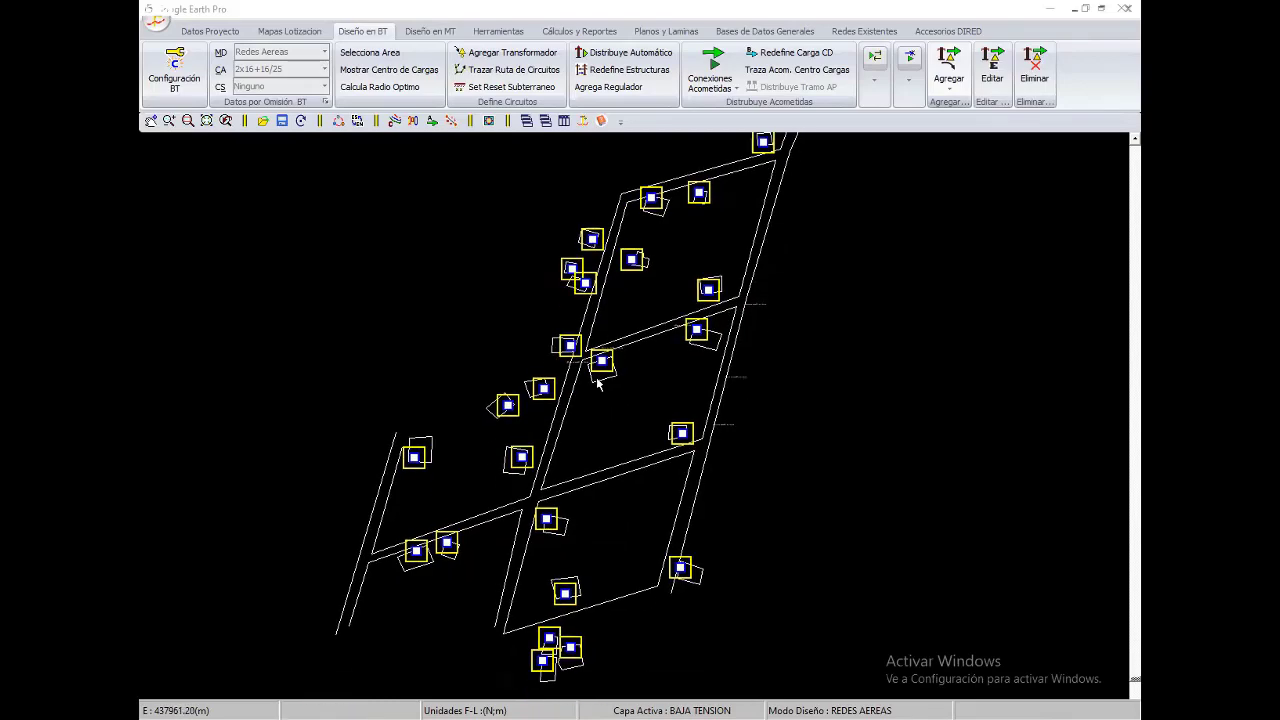
Pan and tilt the satellite view toward the coloured lots
scroll(592, 402, down, 1)
scroll(608, 400, down, 1)
scroll(620, 408, up, 2)
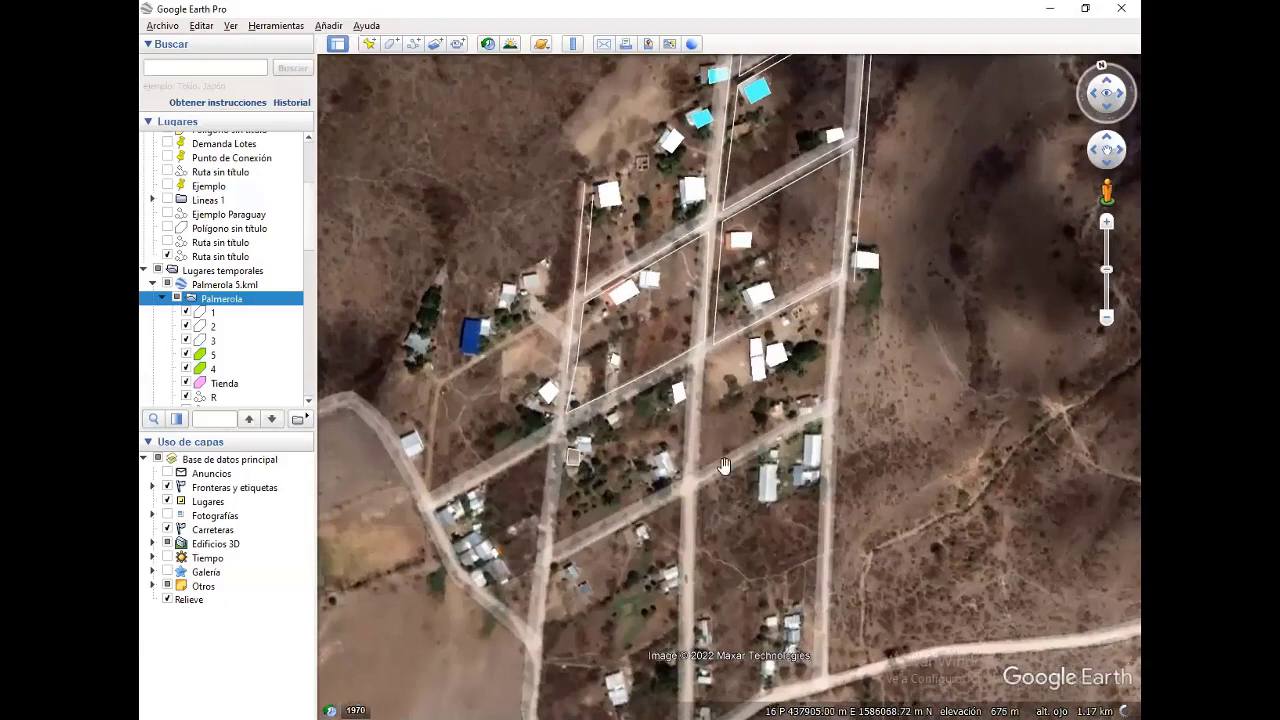
drag(706, 334, 718, 441)
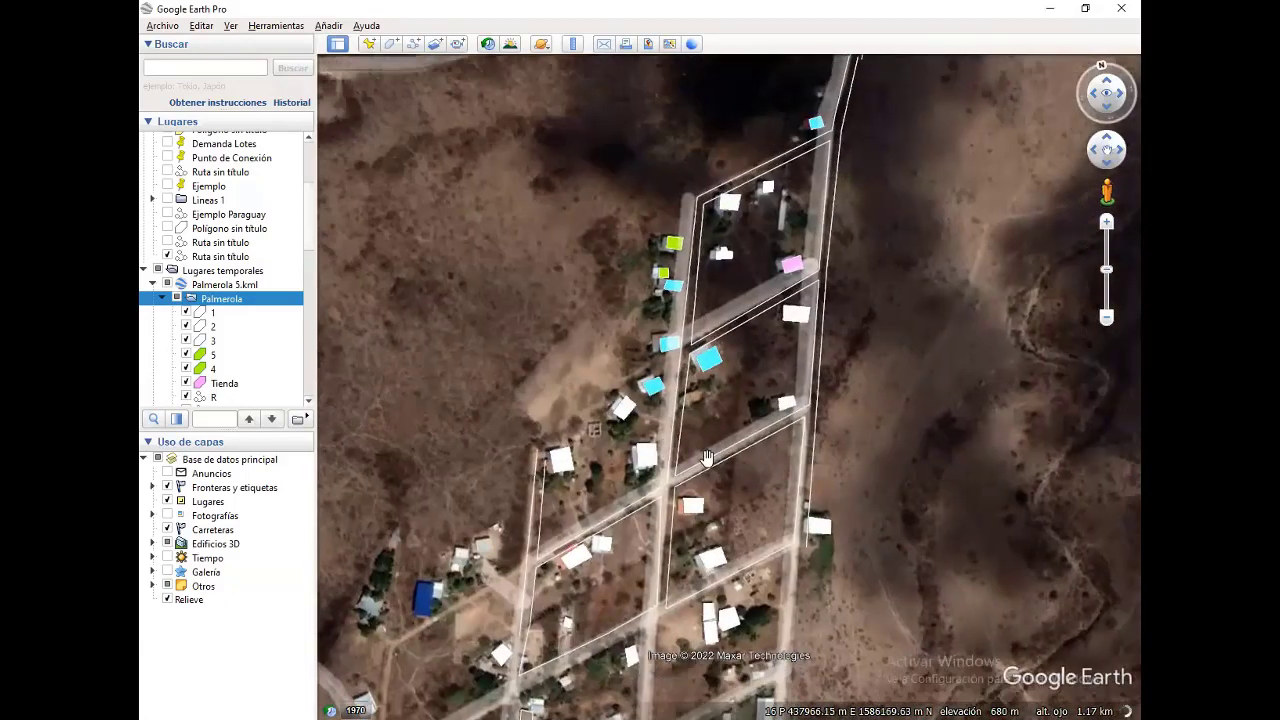
scroll(705, 450, up, 2)
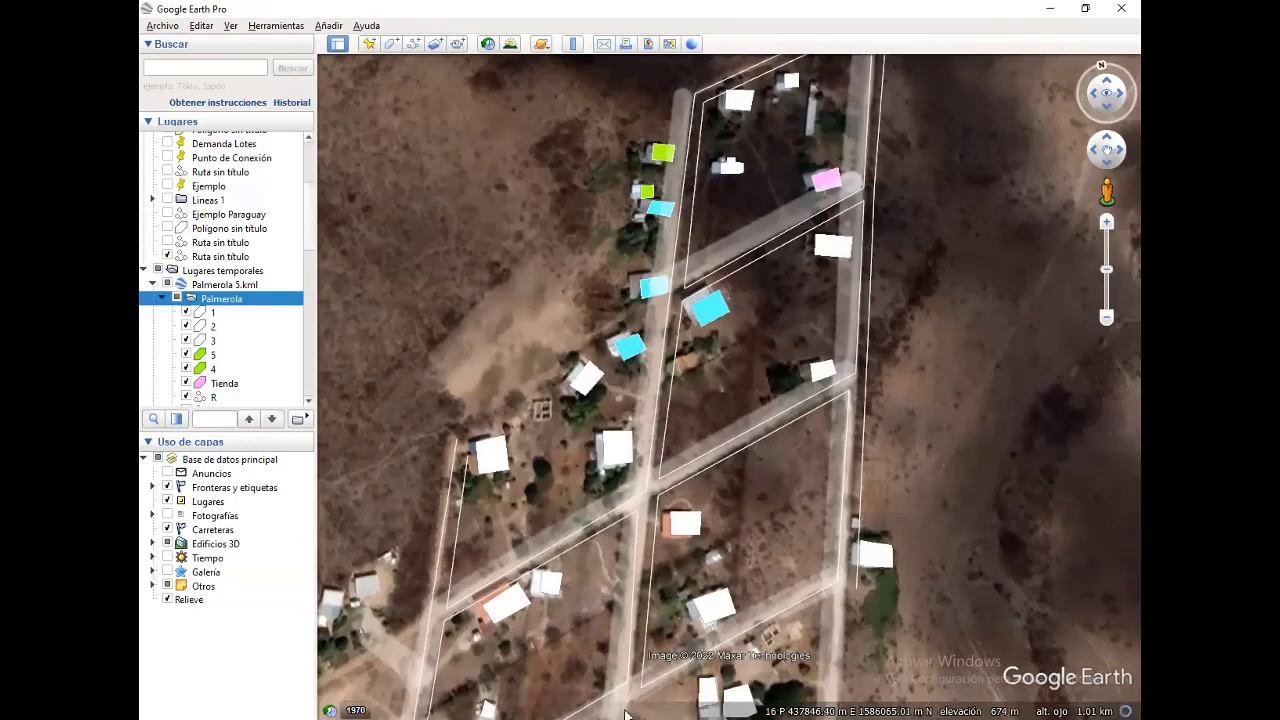
middle_drag(669, 488, 669, 490)
scroll(669, 488, down, 2)
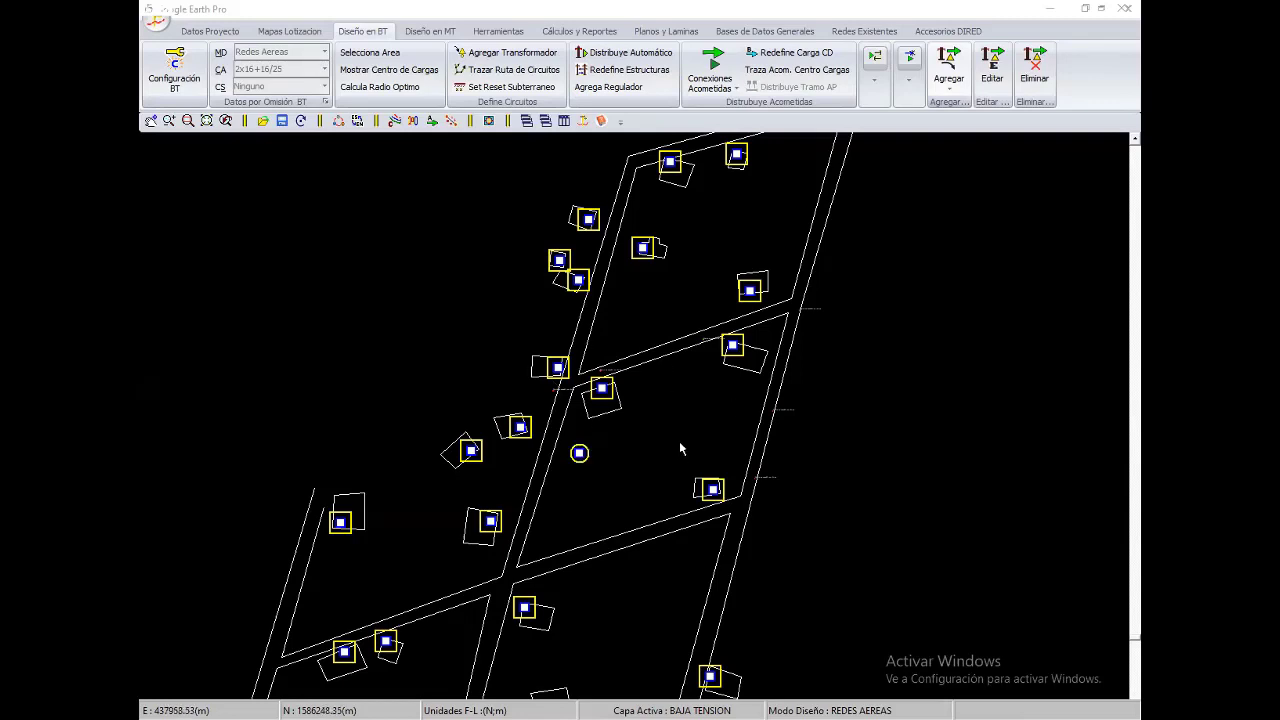
Deselect all load symbols and reframe the drawing on the street network
right_click(670, 410)
key(Escape)
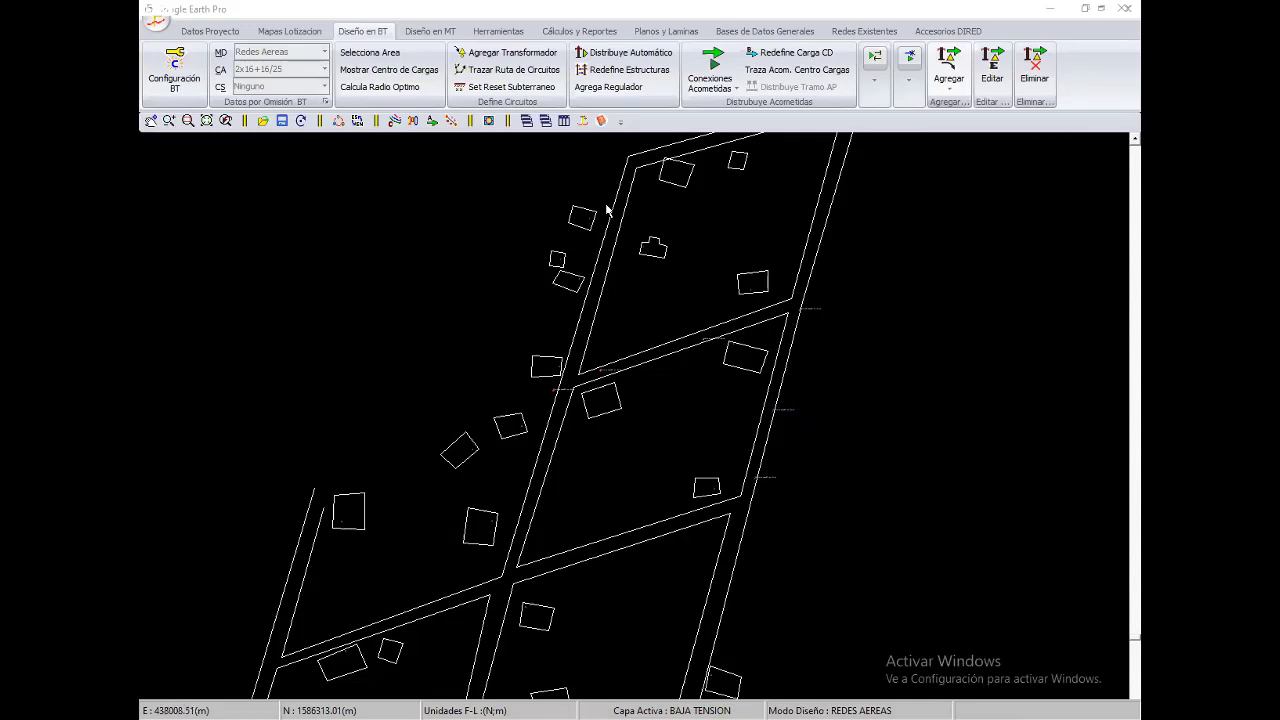
scroll(560, 316, down, 2)
scroll(674, 331, down, 2)
mouse_move(782, 328)
middle_down()
mouse_move(677, 297)
mouse_move(658, 358)
middle_up()
scroll(670, 330, up, 1)
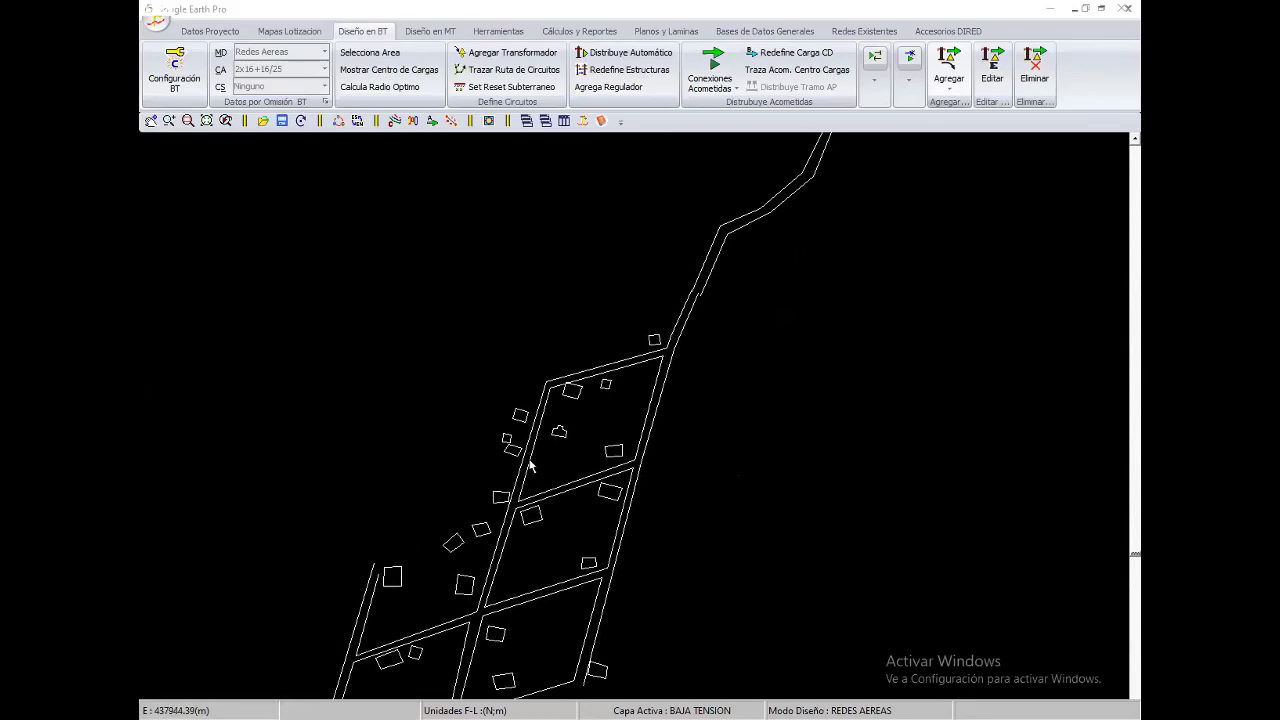
scroll(590, 496, up, 2)
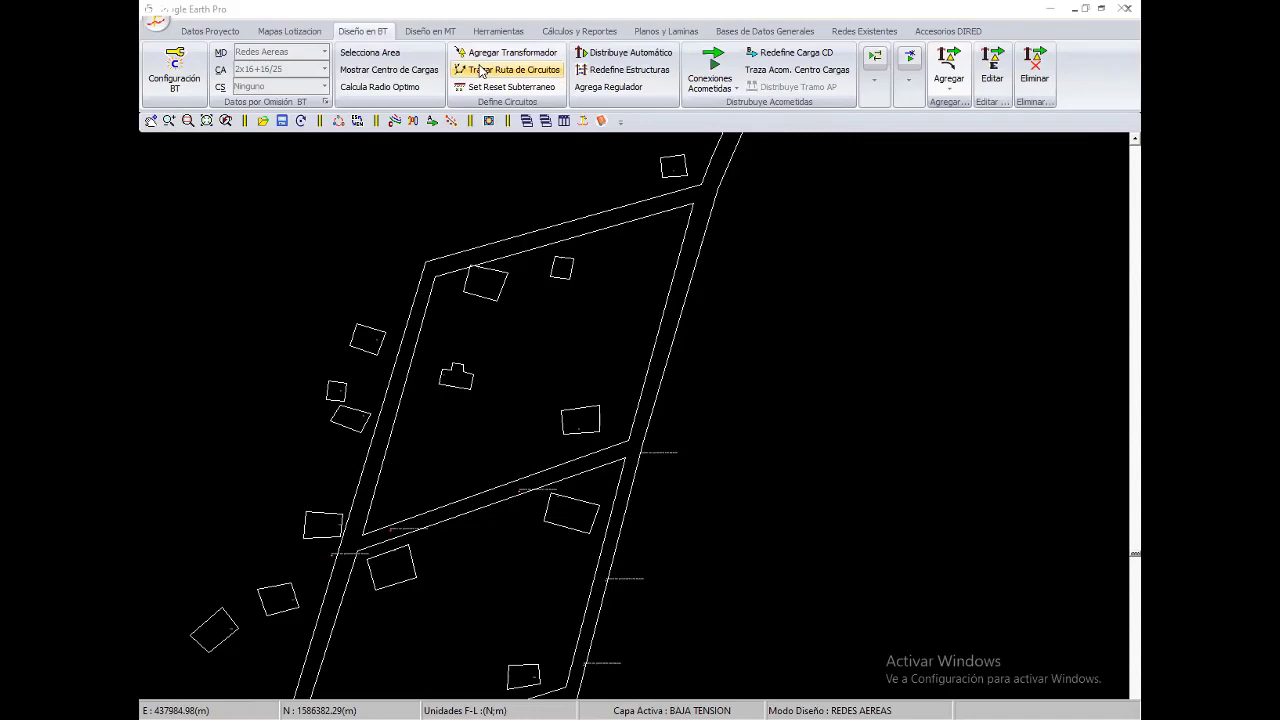
Start adding a transformer and apply the Configuración BT low-voltage settings
click(485, 55)
middle_drag(506, 473, 624, 355)
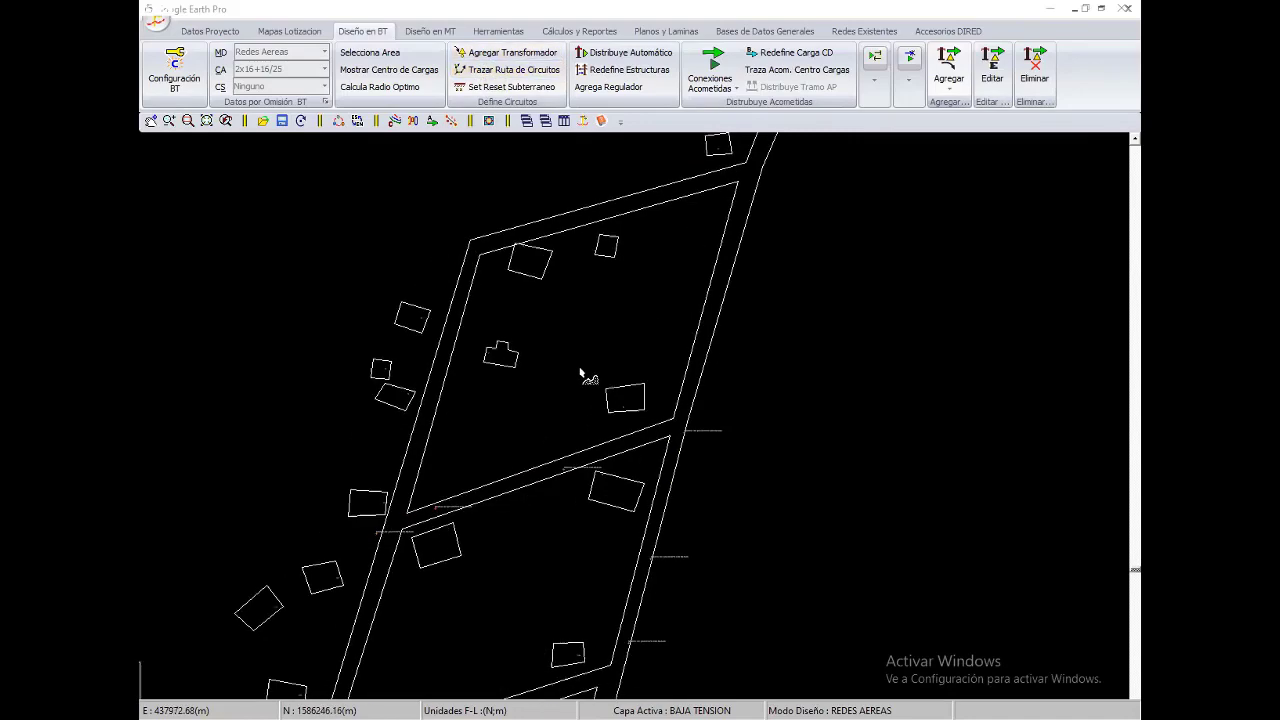
scroll(536, 412, up, 1)
scroll(436, 405, up, 1)
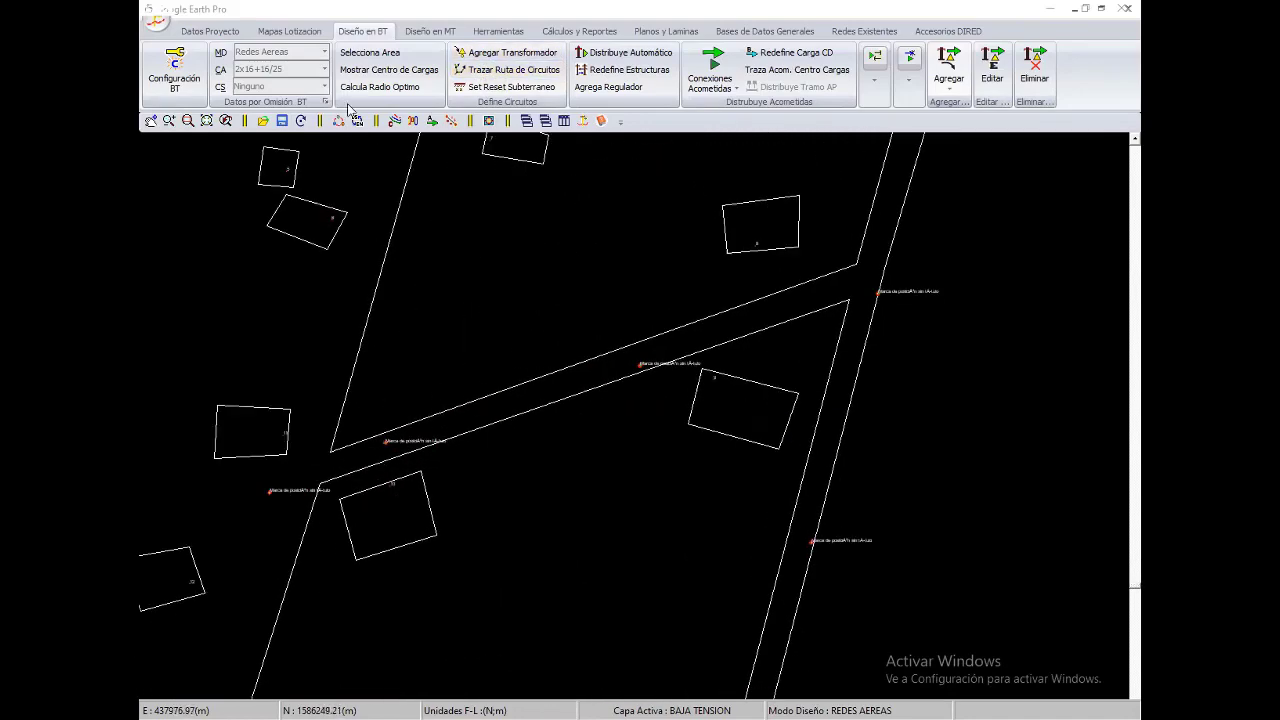
click(174, 68)
click(298, 455)
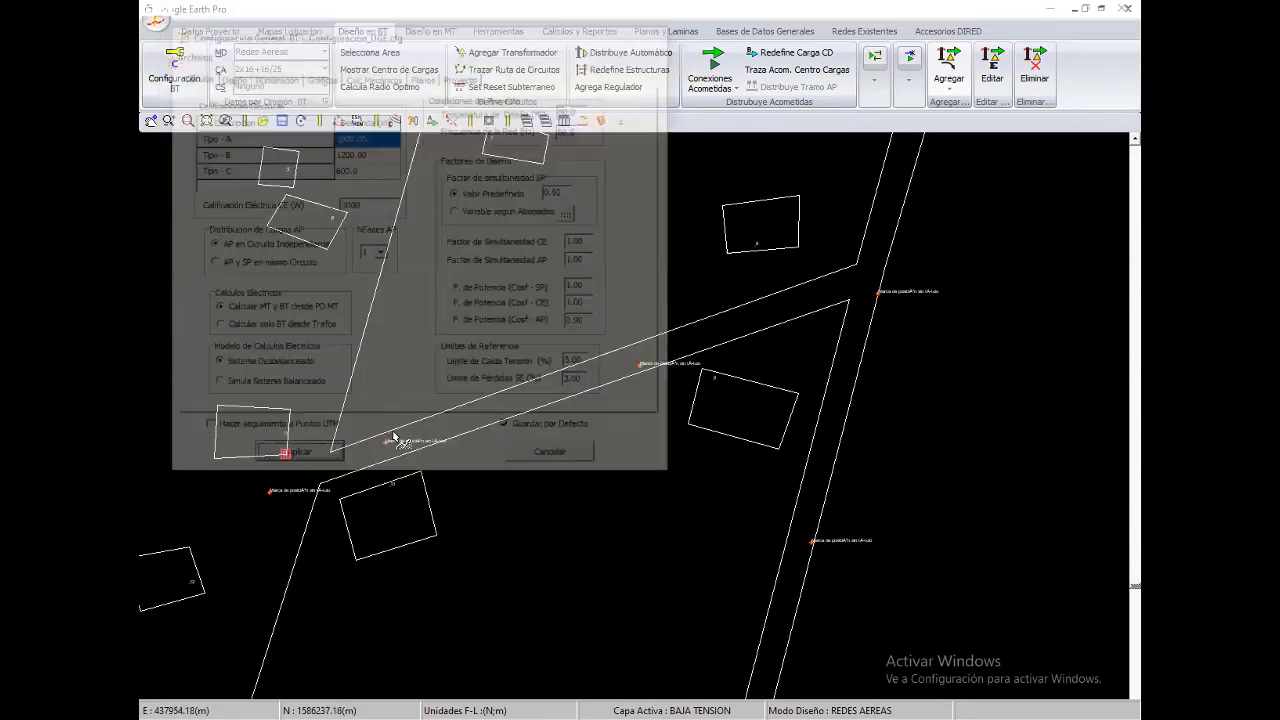
Insert transformer SE-00 (5 kVA-2FN) at the lower-left block corner and center on it
right_click(408, 356)
click(425, 363)
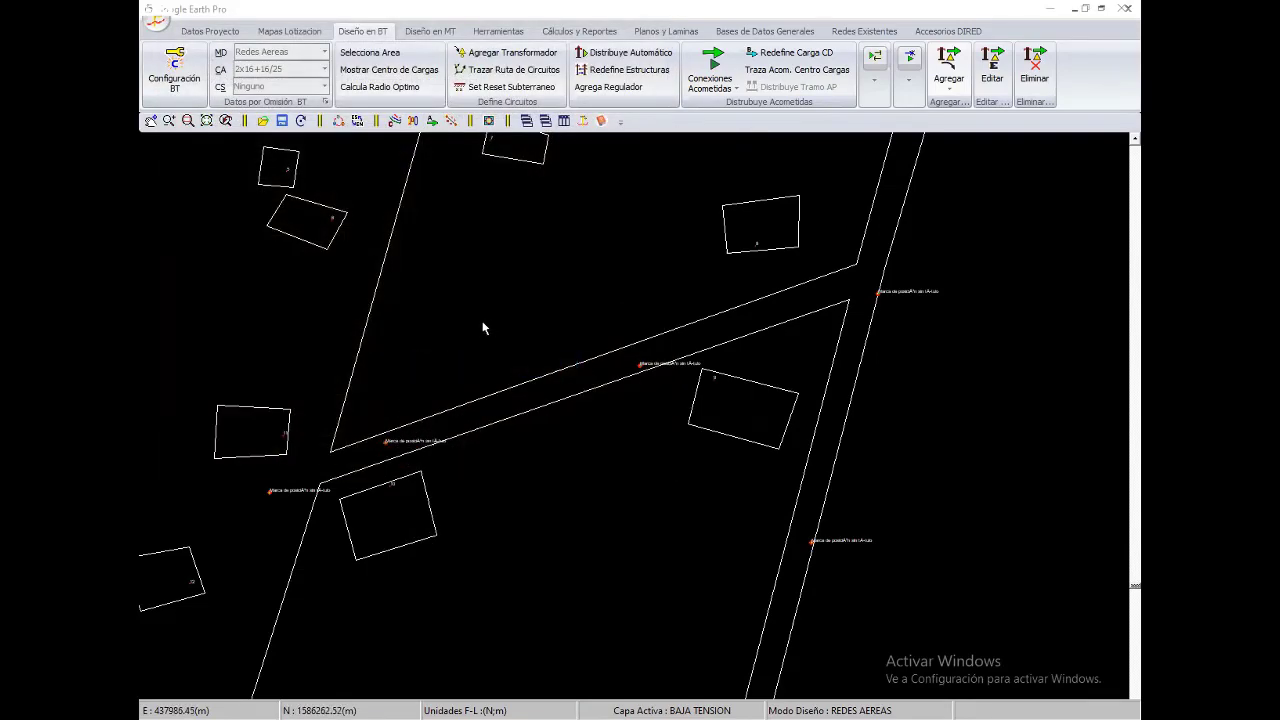
click(553, 69)
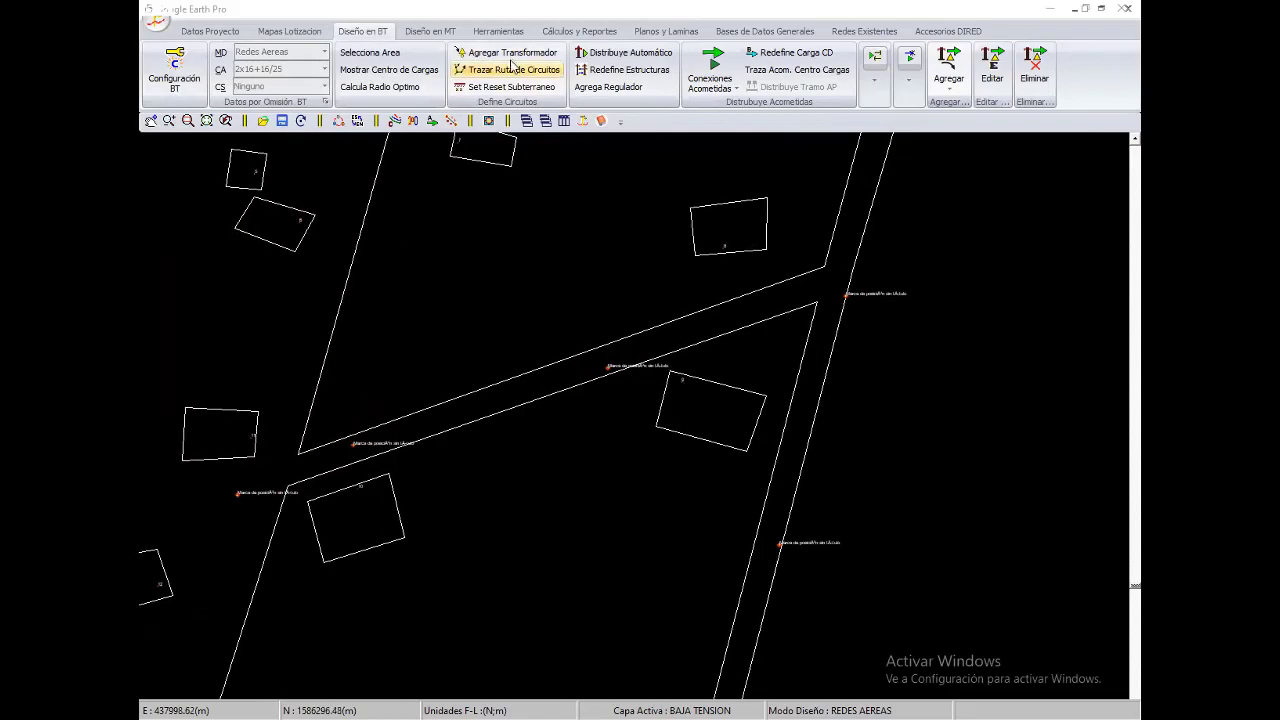
click(338, 416)
scroll(380, 415, down, 1)
scroll(390, 400, down, 1)
scroll(413, 350, up, 2)
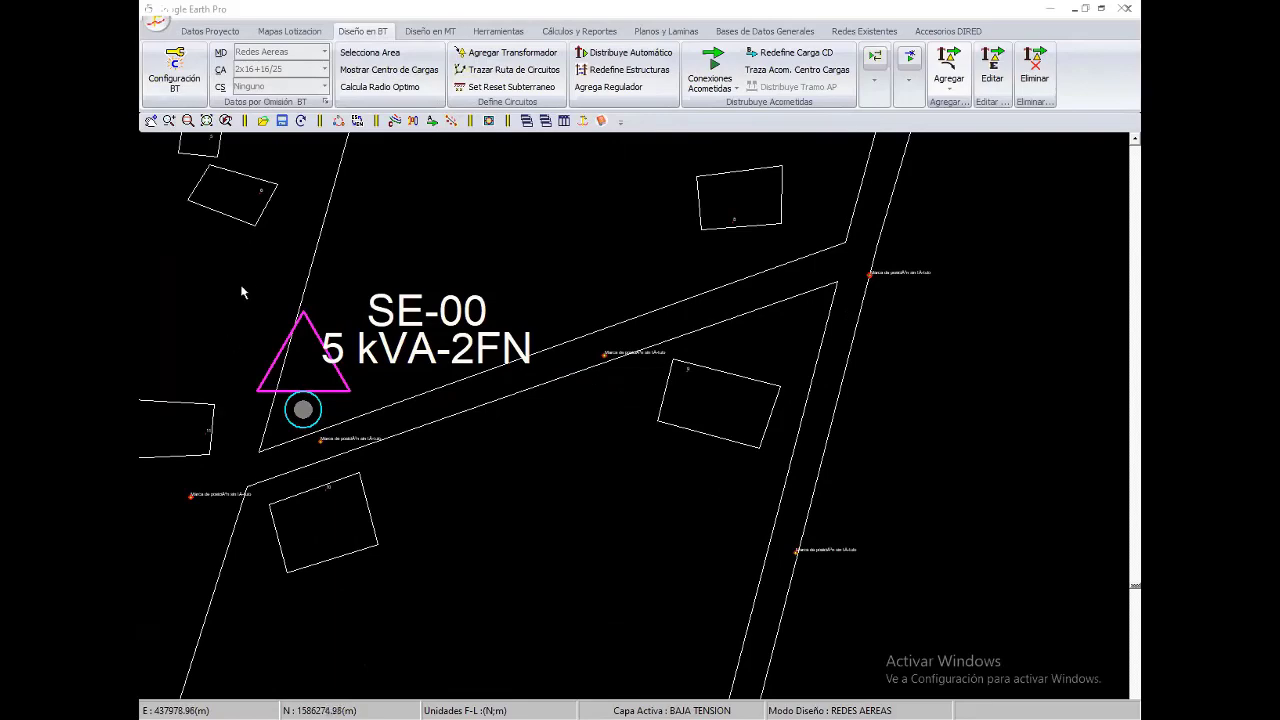
middle_drag(250, 283, 580, 305)
scroll(672, 407, down, 1)
scroll(672, 407, down, 2)
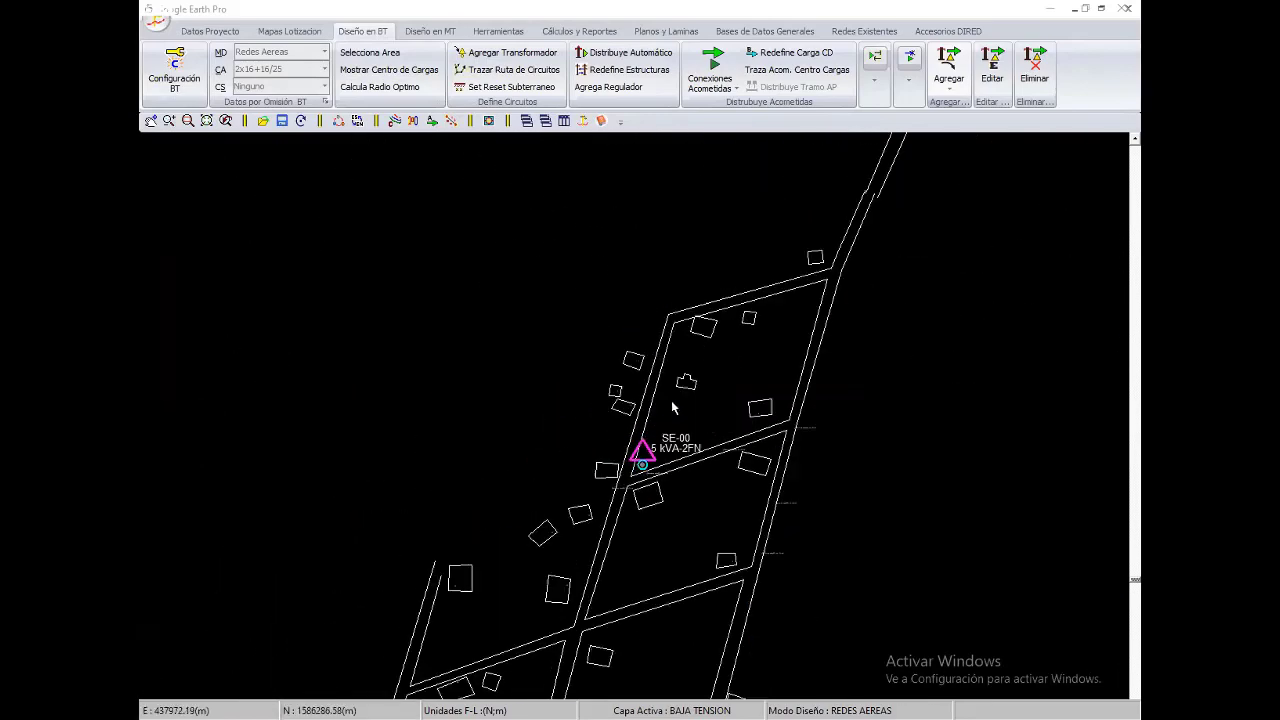
scroll(672, 407, up, 2)
scroll(678, 407, up, 2)
scroll(594, 400, down, 1)
scroll(594, 400, down, 1)
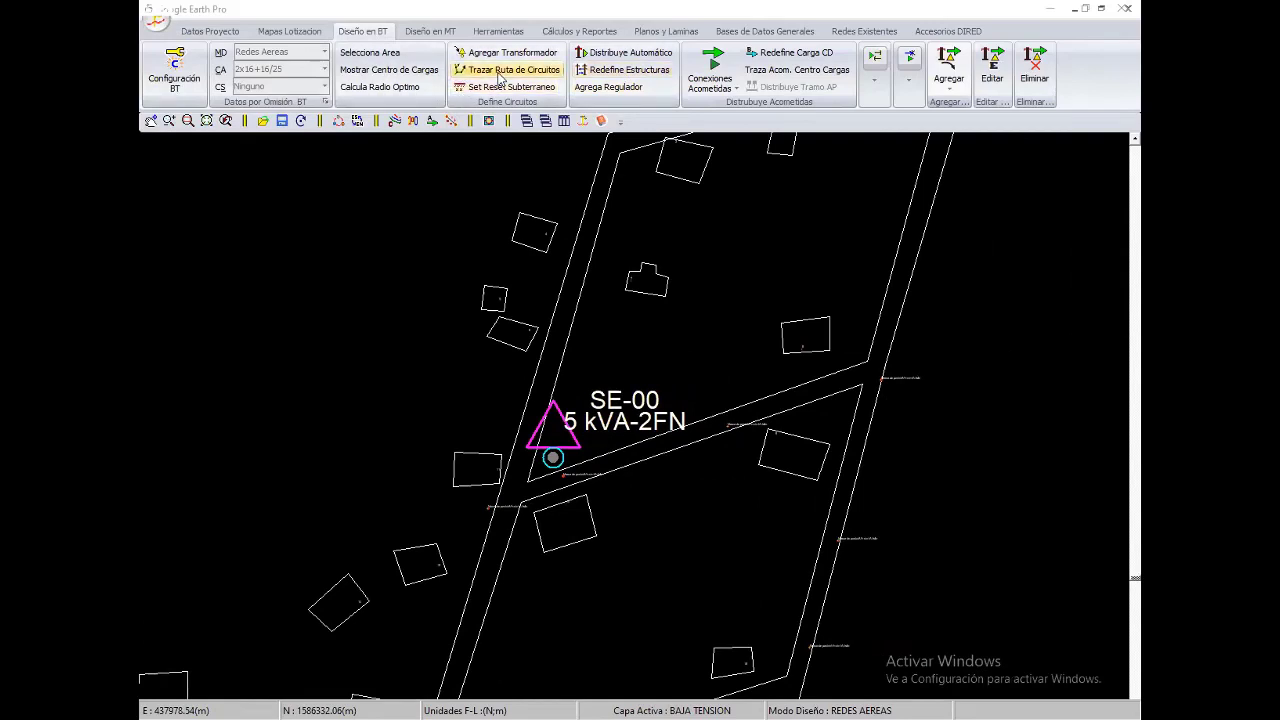
Trace a circuit route from SE-00 north along the street to the northern corner
click(500, 76)
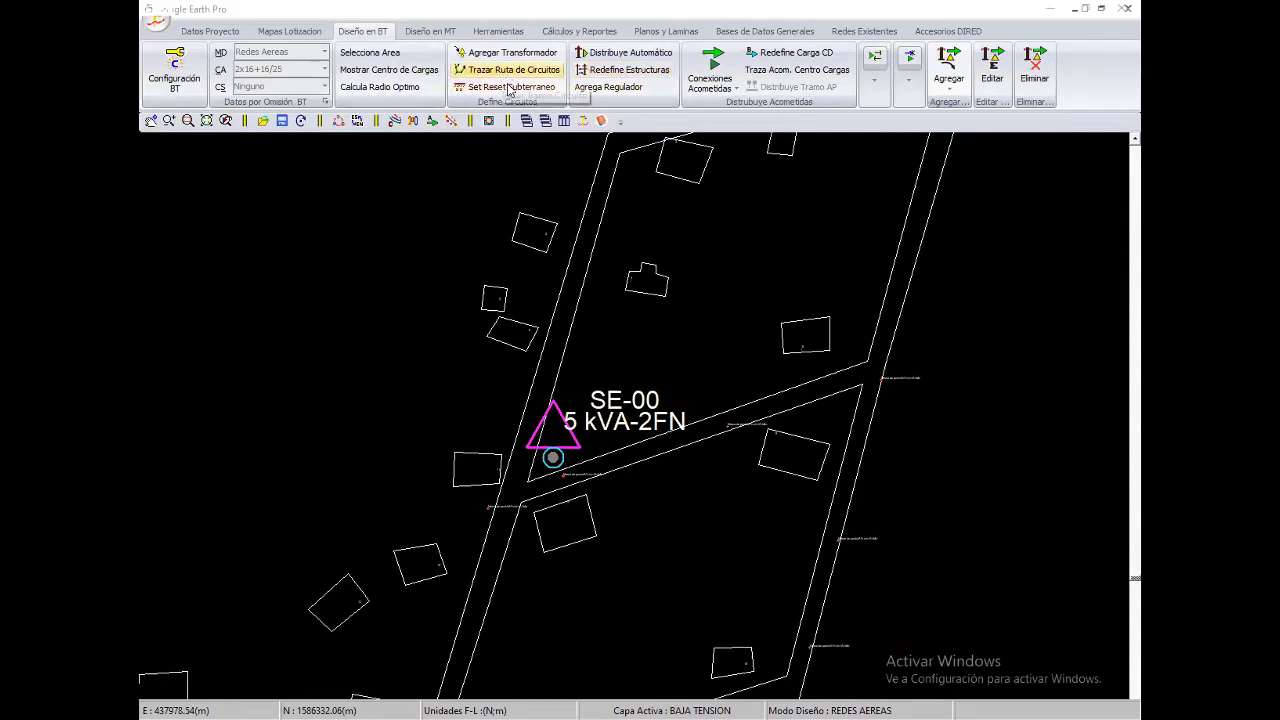
click(509, 446)
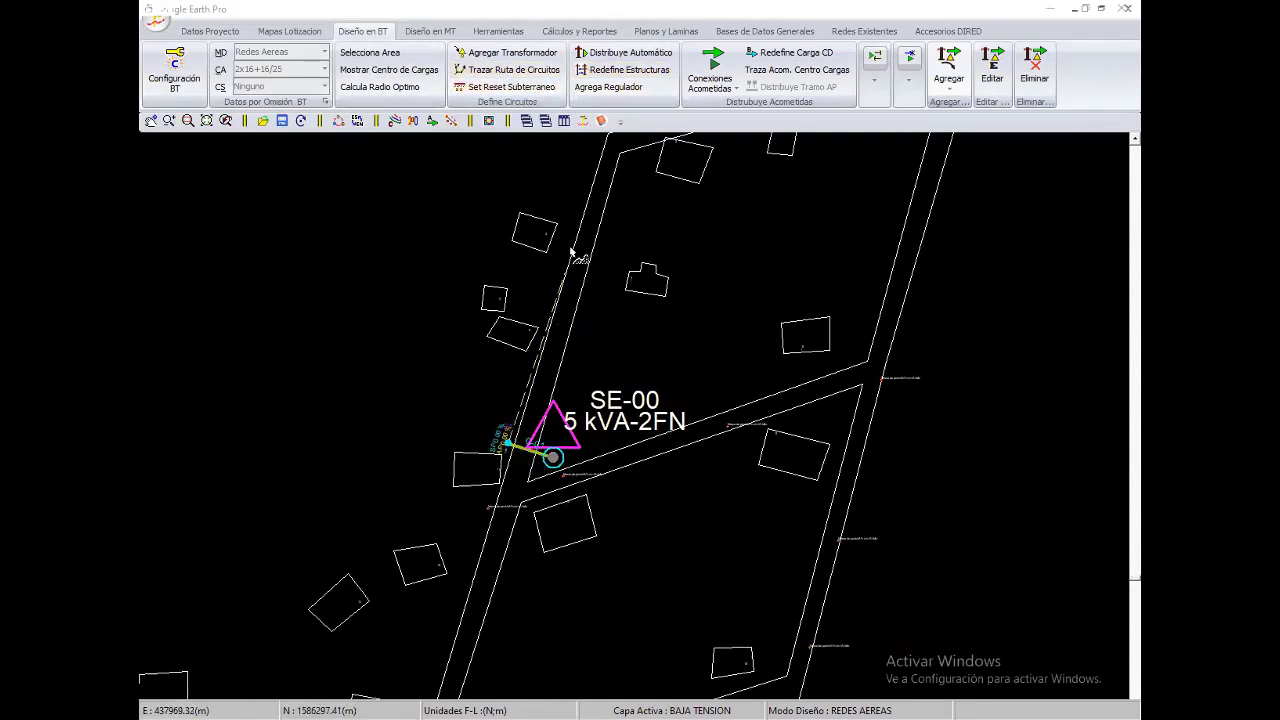
mouse_move(580, 252)
middle_down()
mouse_move(522, 307)
mouse_move(491, 385)
middle_up()
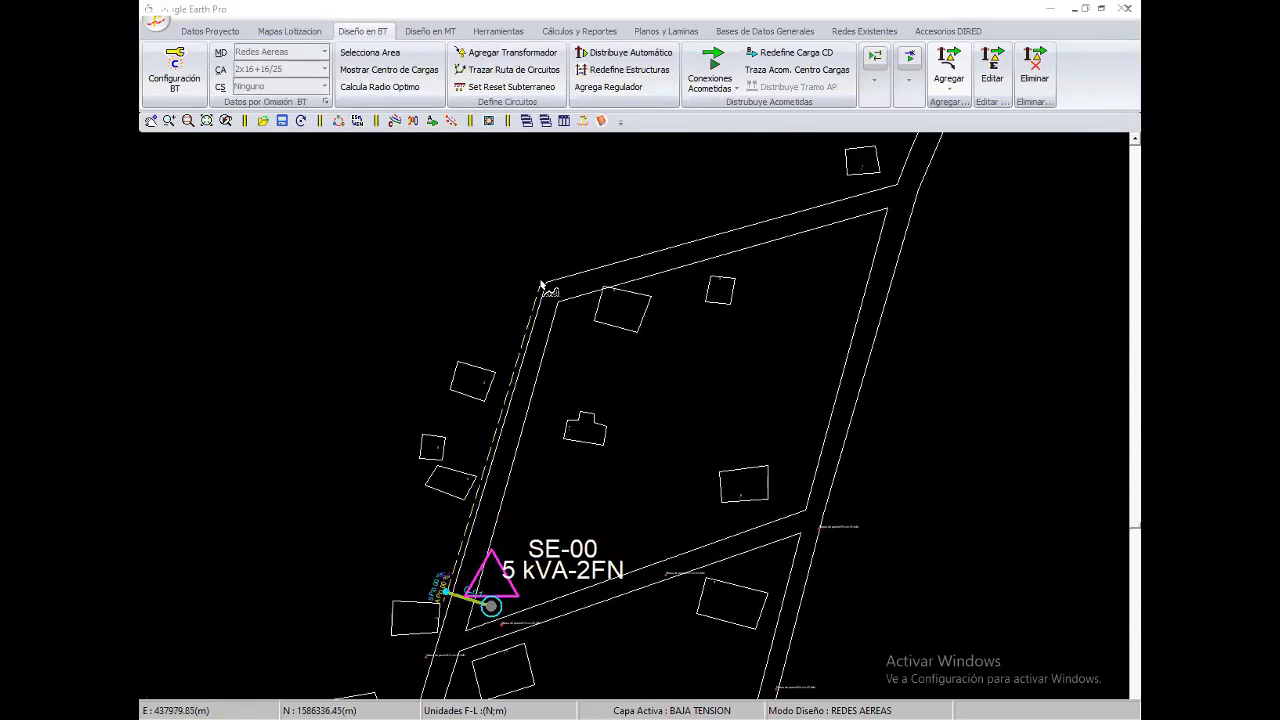
click(542, 290)
Add a route branch from southeast of the transformer east to the street junction
middle_drag(531, 402, 545, 370)
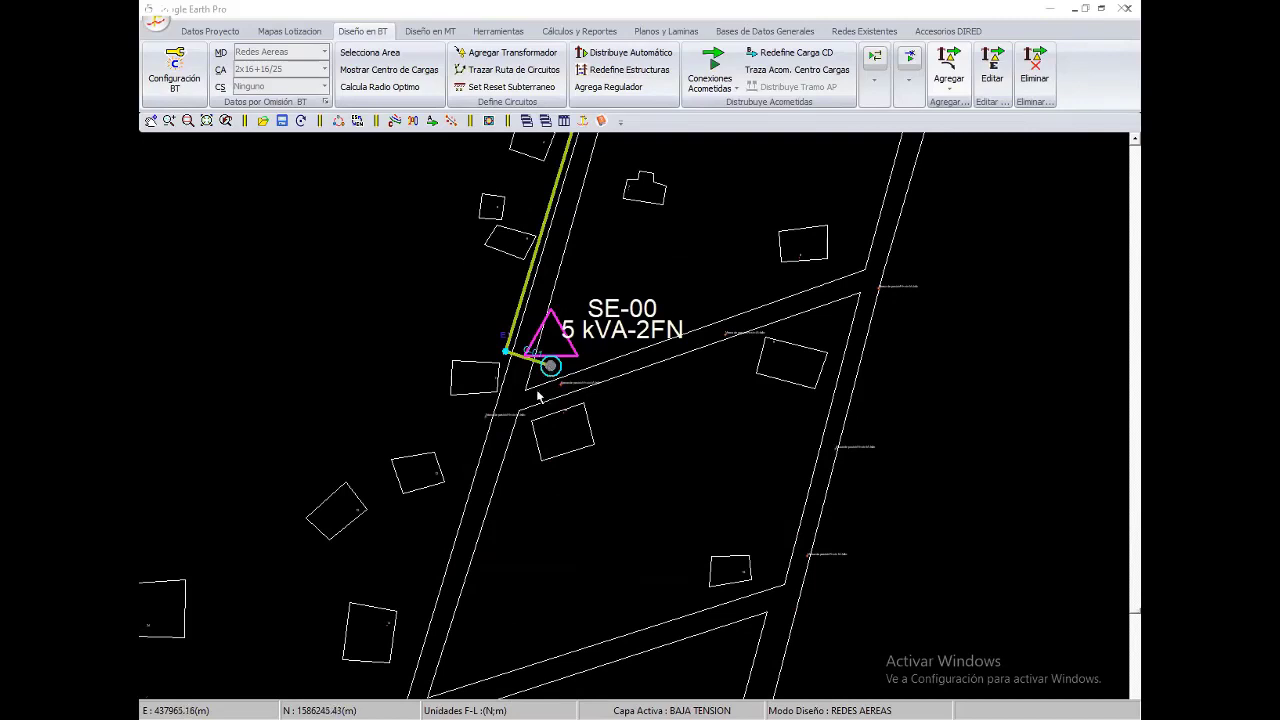
middle_drag(517, 425, 533, 402)
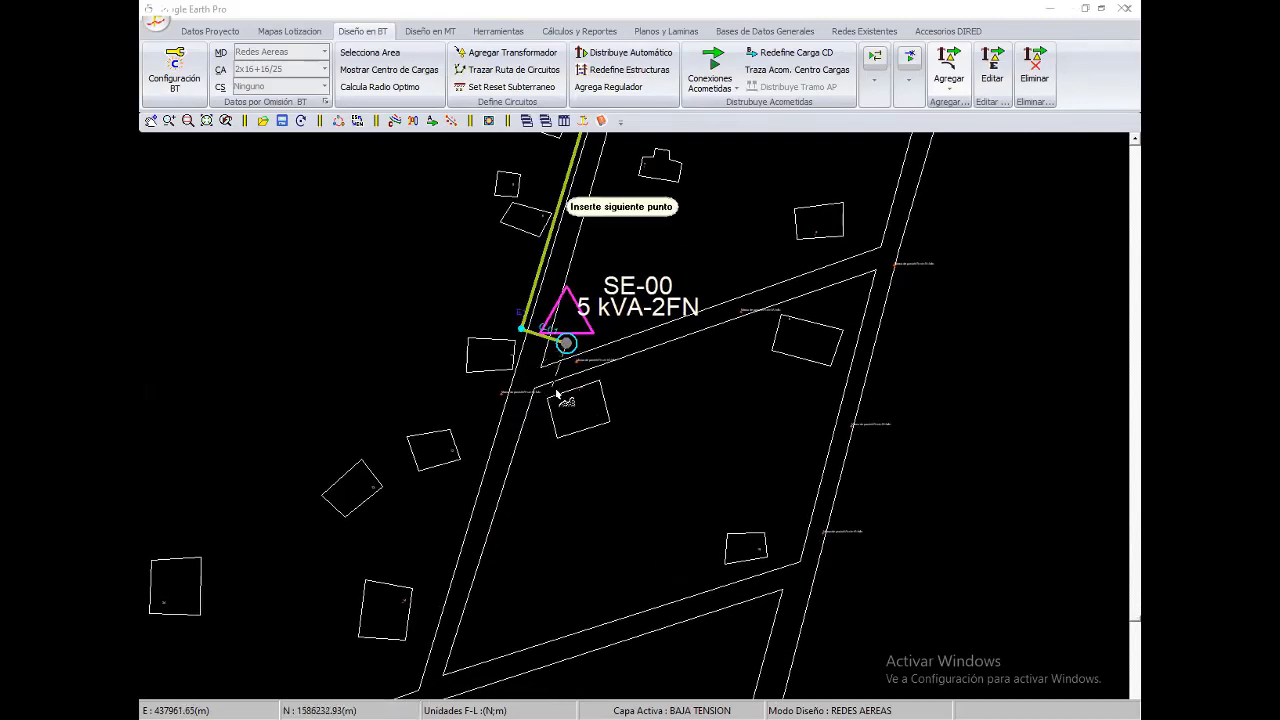
click(593, 371)
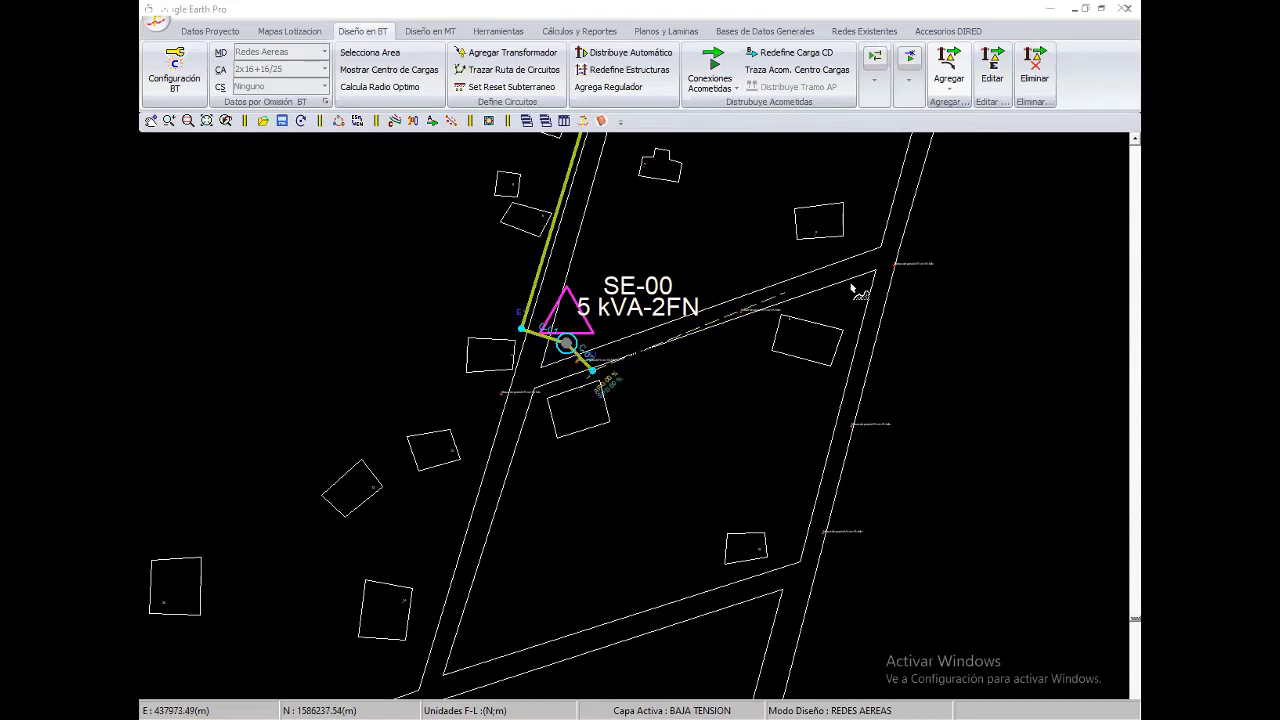
click(862, 286)
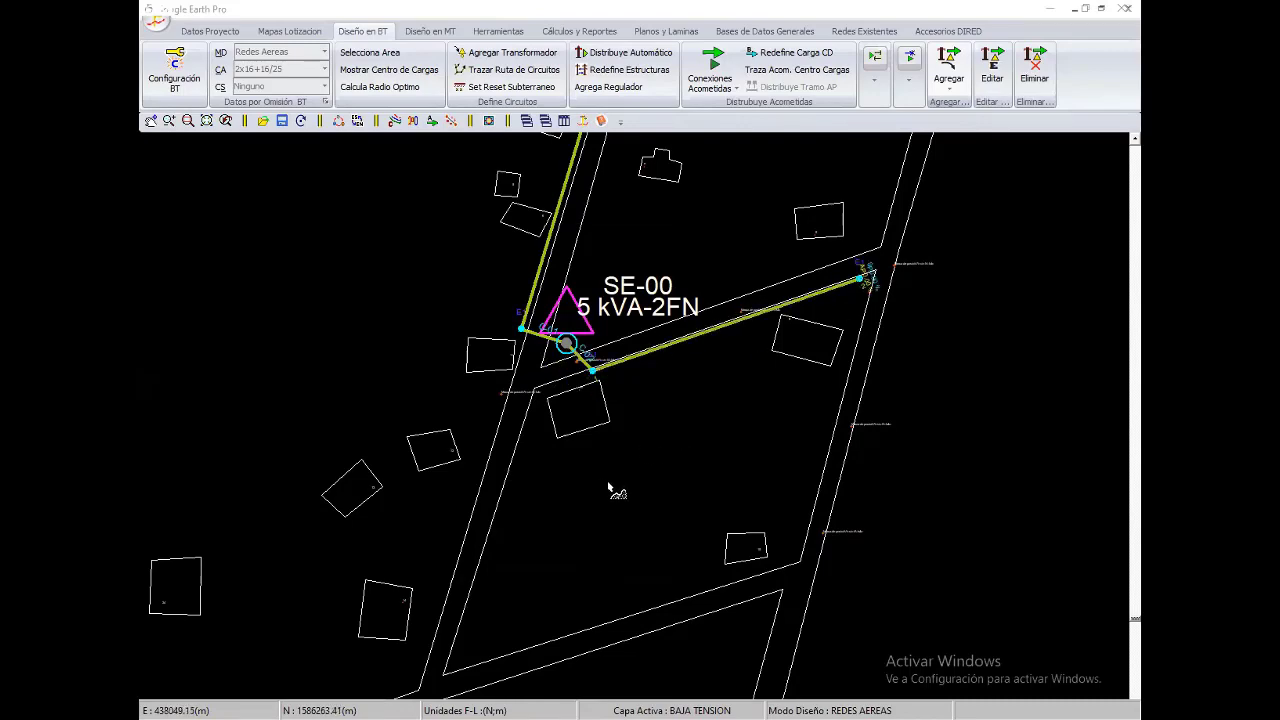
Run the southern route branch down the street to the next intersection
scroll(614, 491, down, 2)
scroll(629, 463, down, 2)
scroll(643, 467, up, 2)
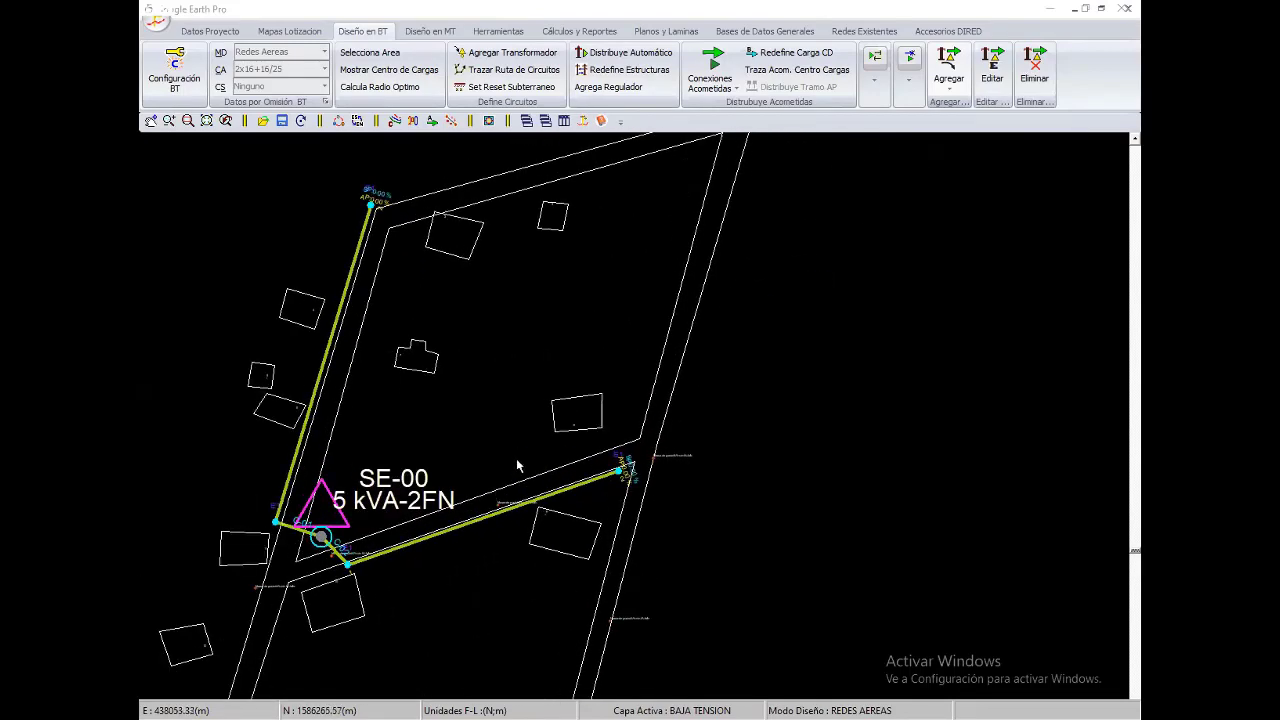
scroll(535, 415, down, 2)
middle_drag(460, 520, 617, 338)
scroll(617, 338, up, 1)
scroll(600, 352, up, 3)
scroll(577, 371, down, 1)
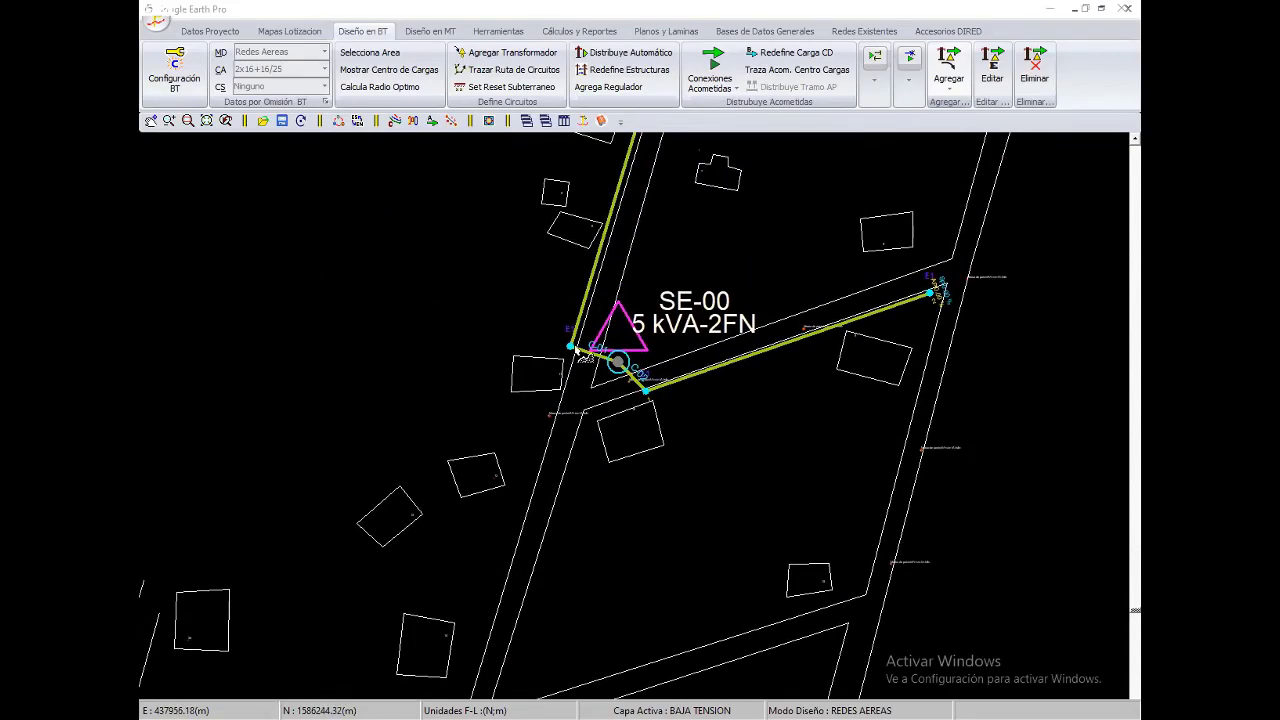
middle_drag(523, 509, 560, 415)
middle_drag(519, 591, 557, 443)
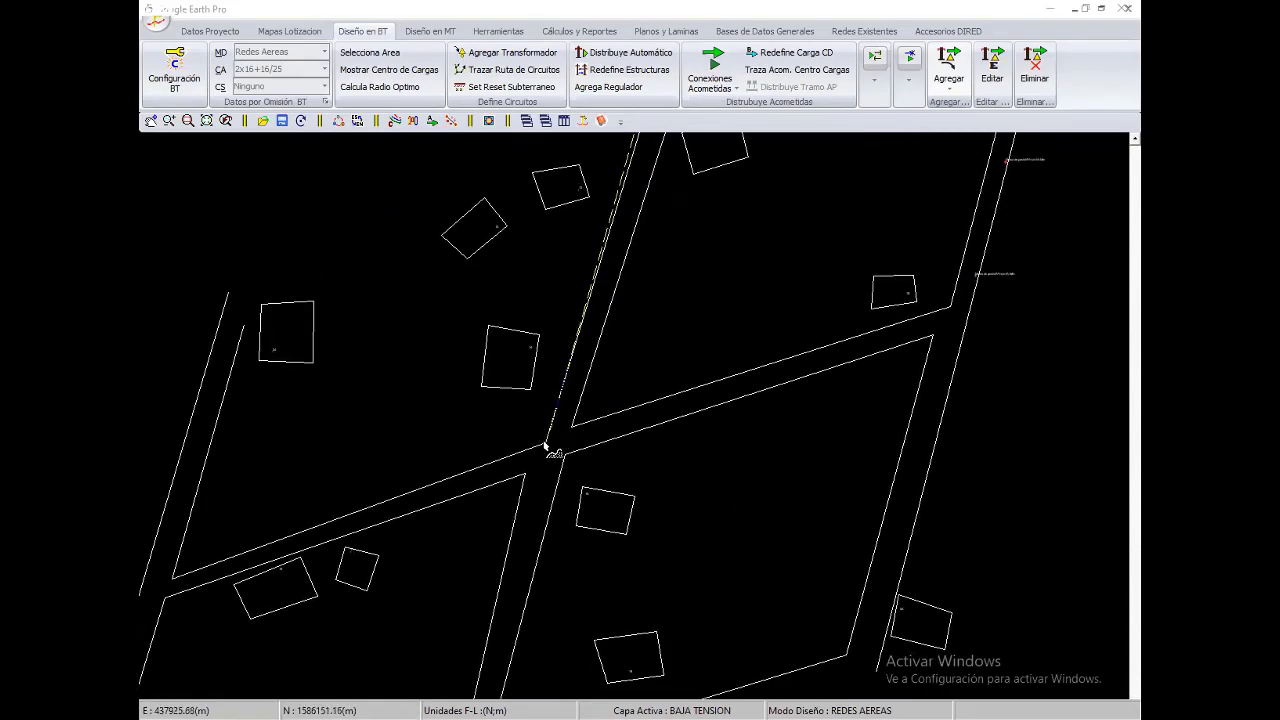
middle_drag(521, 505, 565, 377)
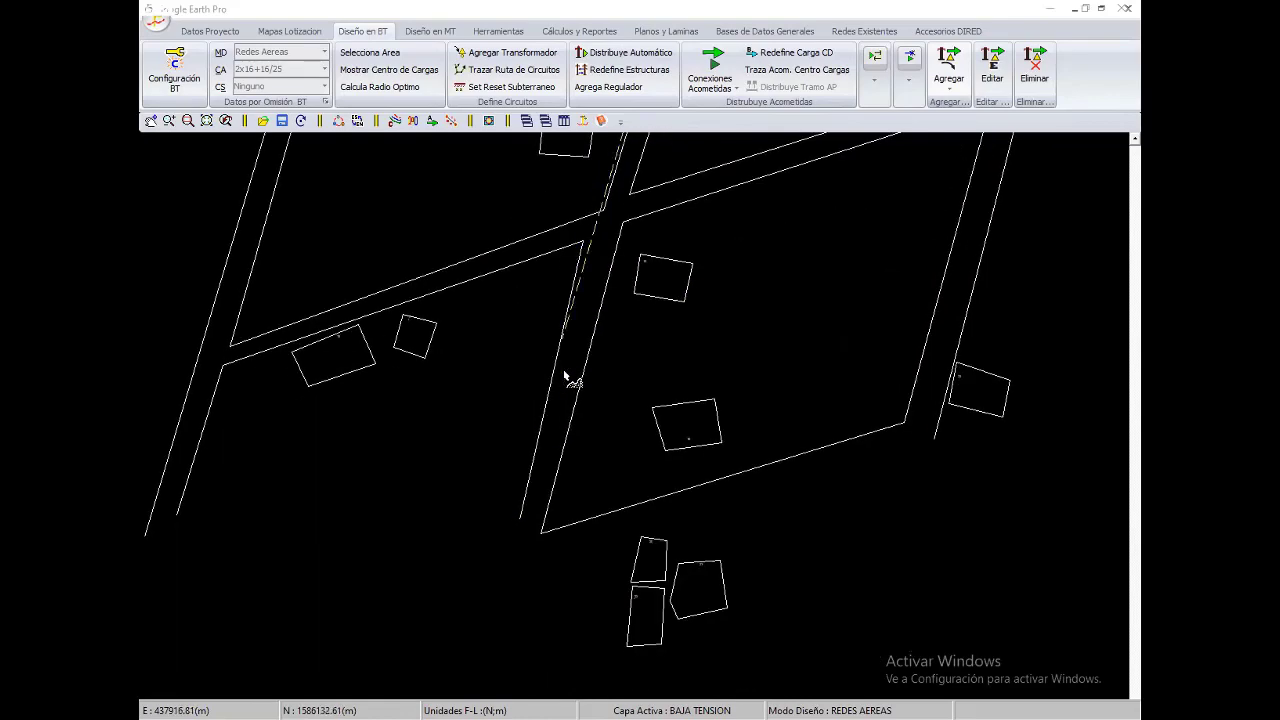
click(511, 549)
scroll(618, 354, down, 2)
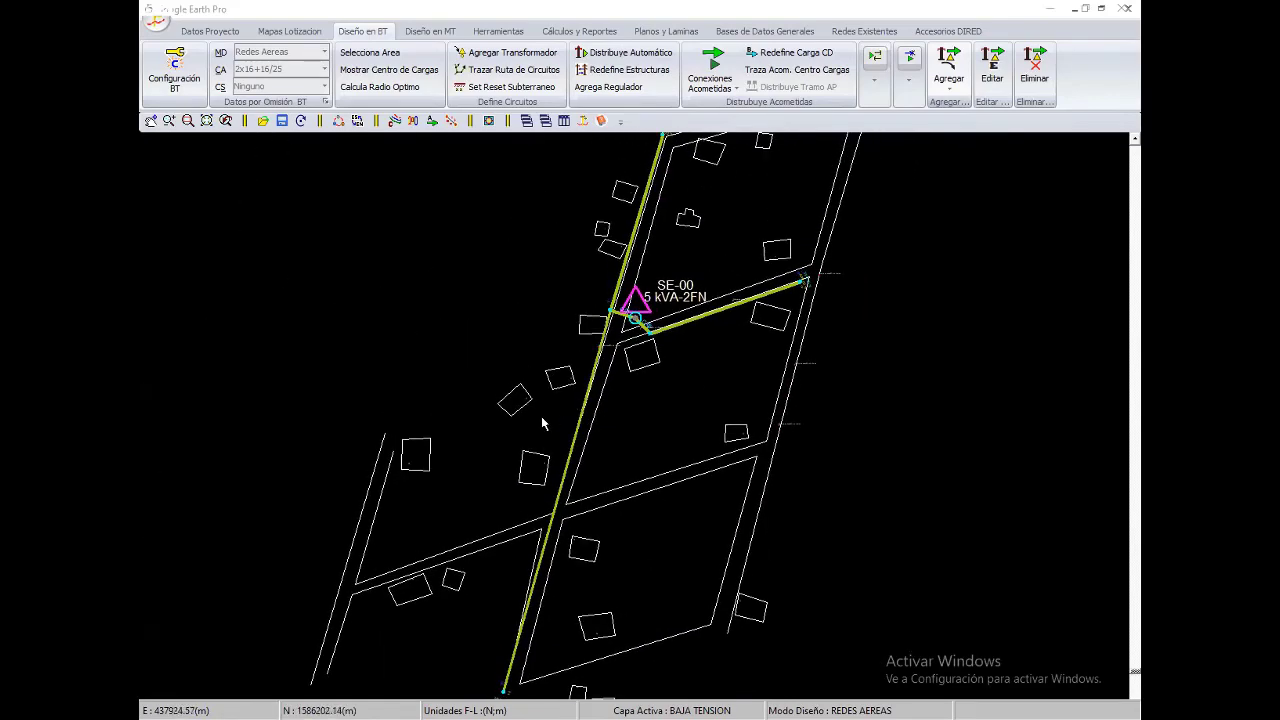
mouse_move(541, 416)
middle_down()
mouse_move(590, 360)
mouse_move(523, 495)
middle_up()
scroll(590, 390, down, 2)
Distribute poles automatically along the existing line with a 50 m maximum span
click(624, 52)
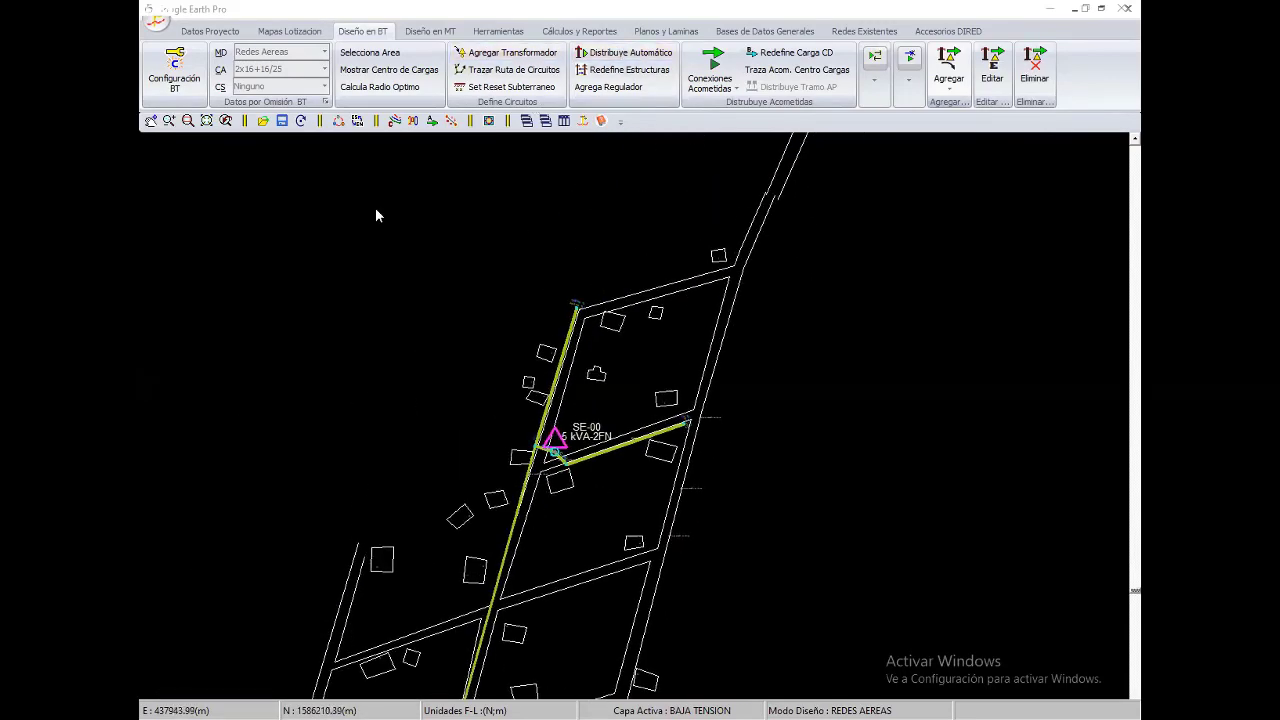
text(50)
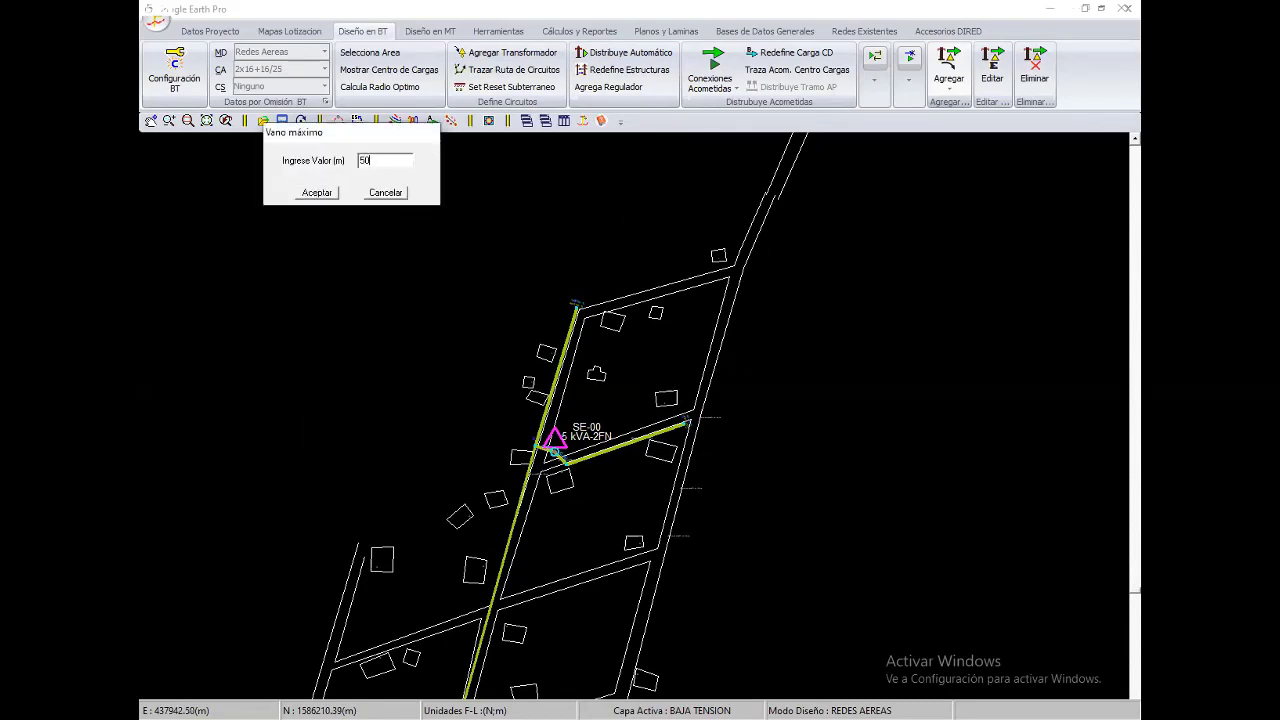
key(Return)
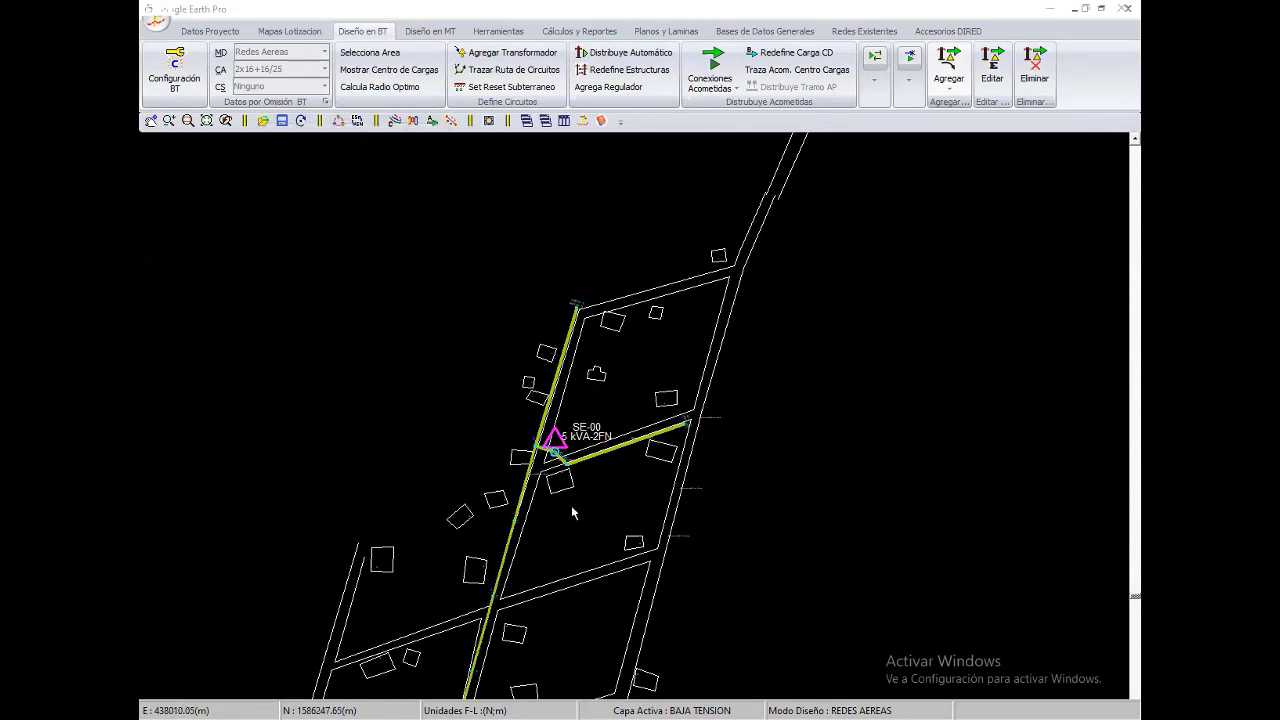
scroll(571, 505, up, 3)
scroll(655, 418, up, 2)
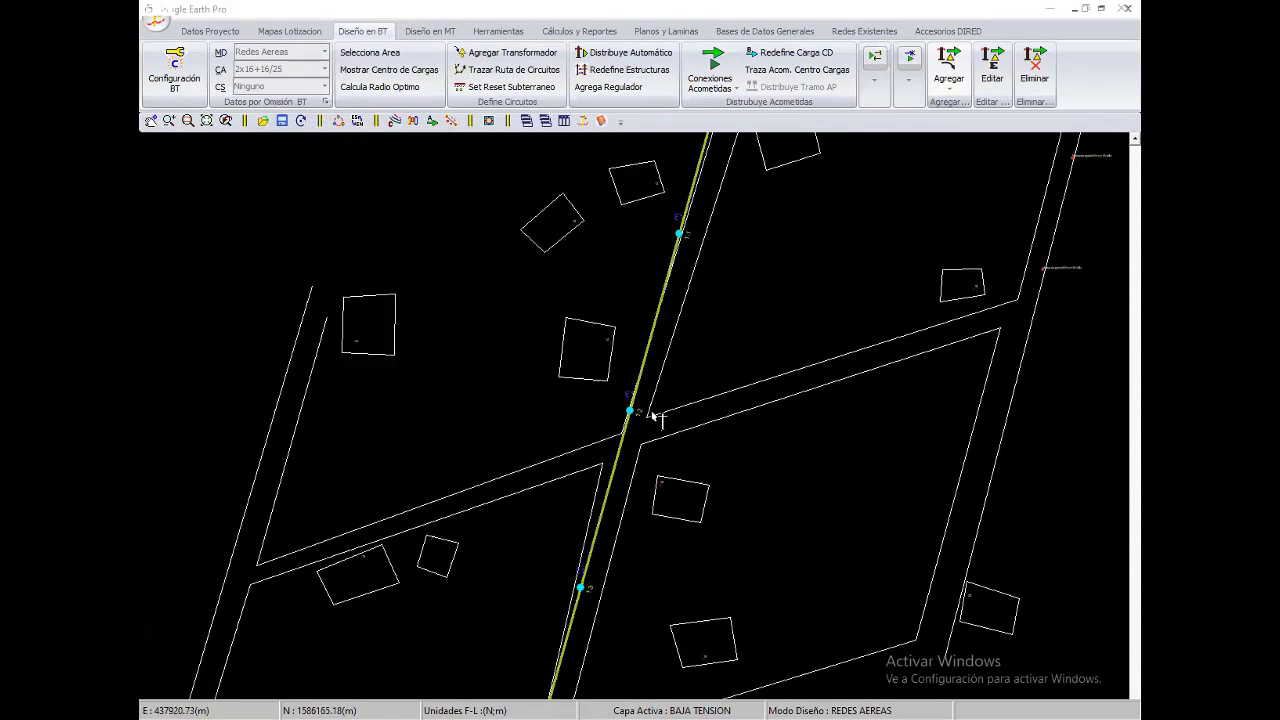
right_click(545, 330)
key(Escape)
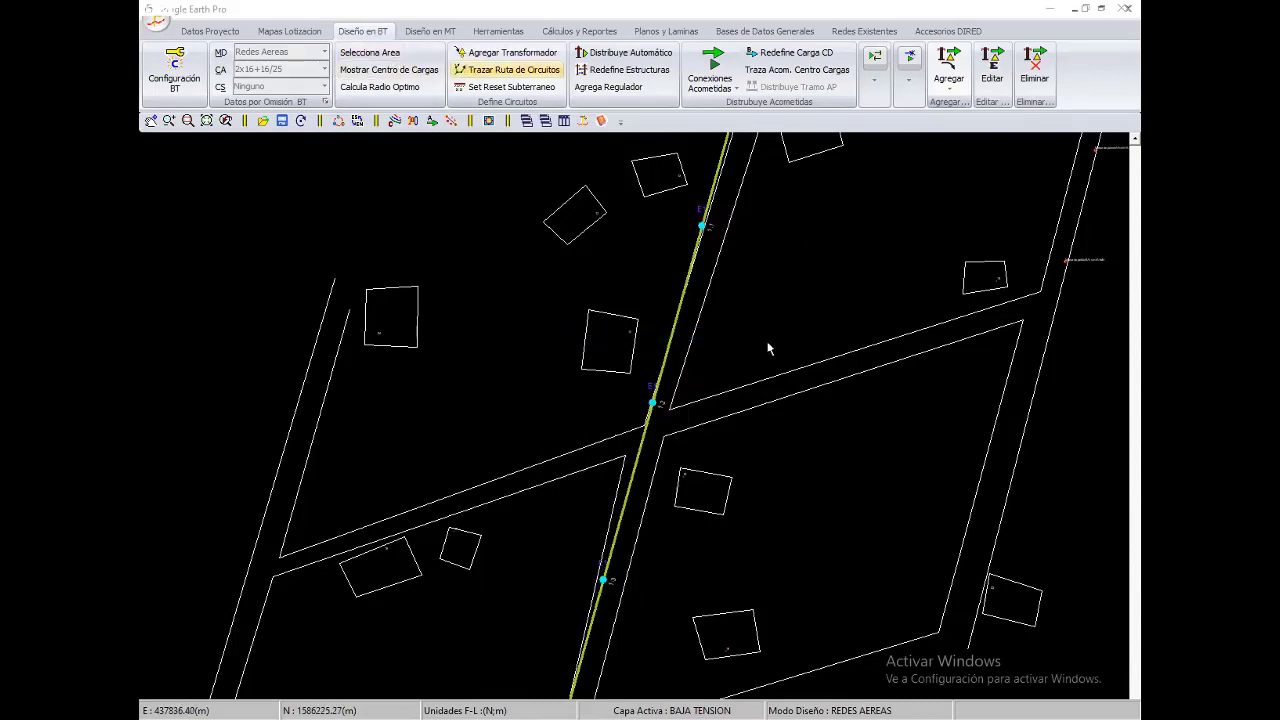
click(599, 347)
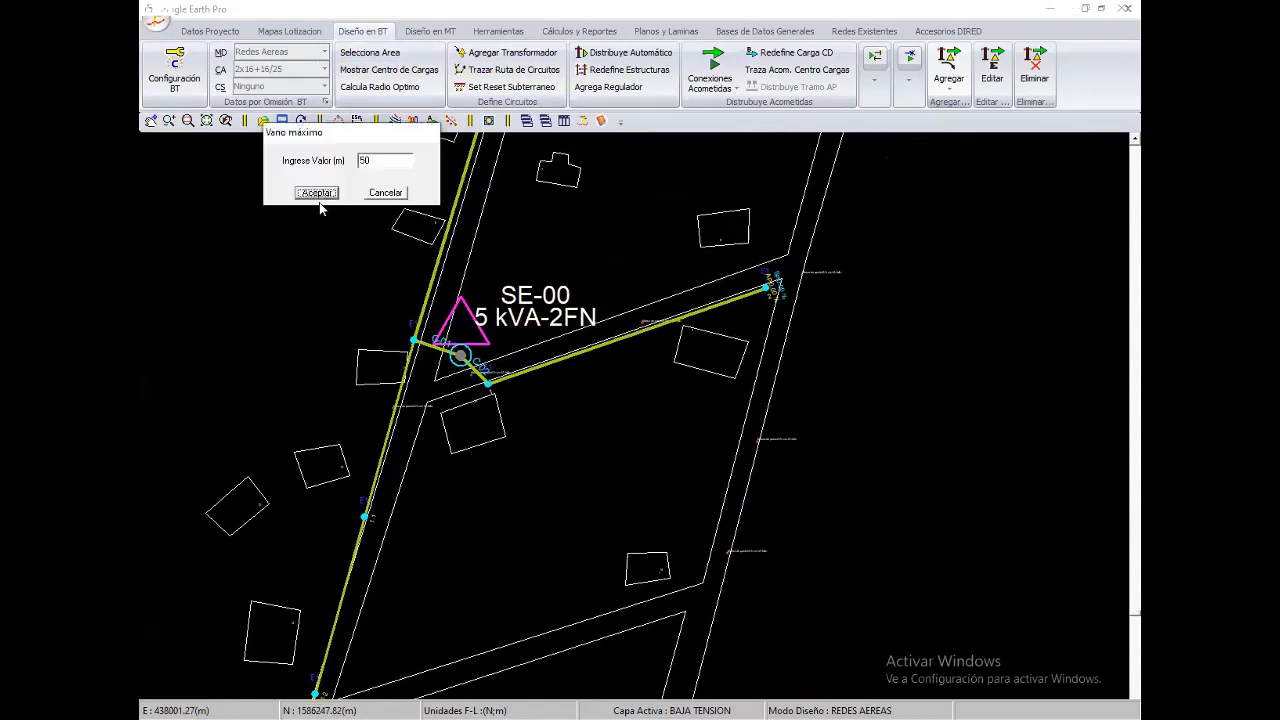
key(Return)
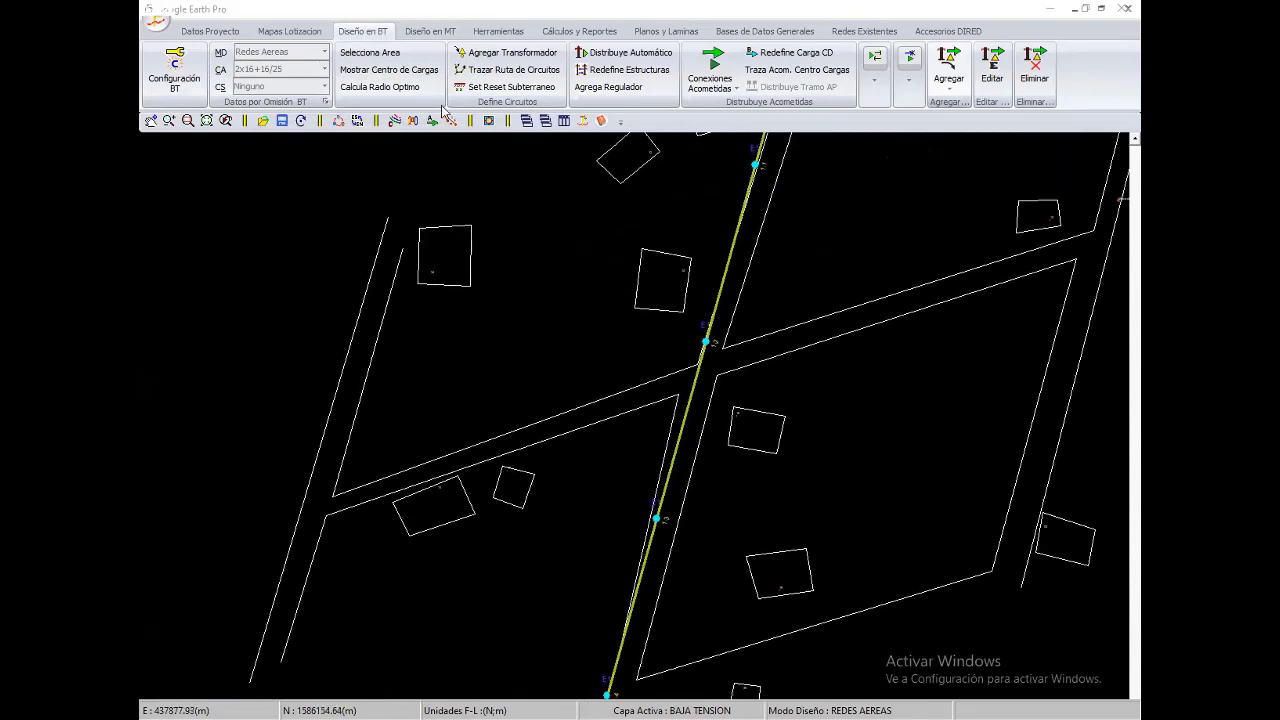
Trace a new line from the junction west and north up the left street, adding poles
click(505, 69)
click(600, 395)
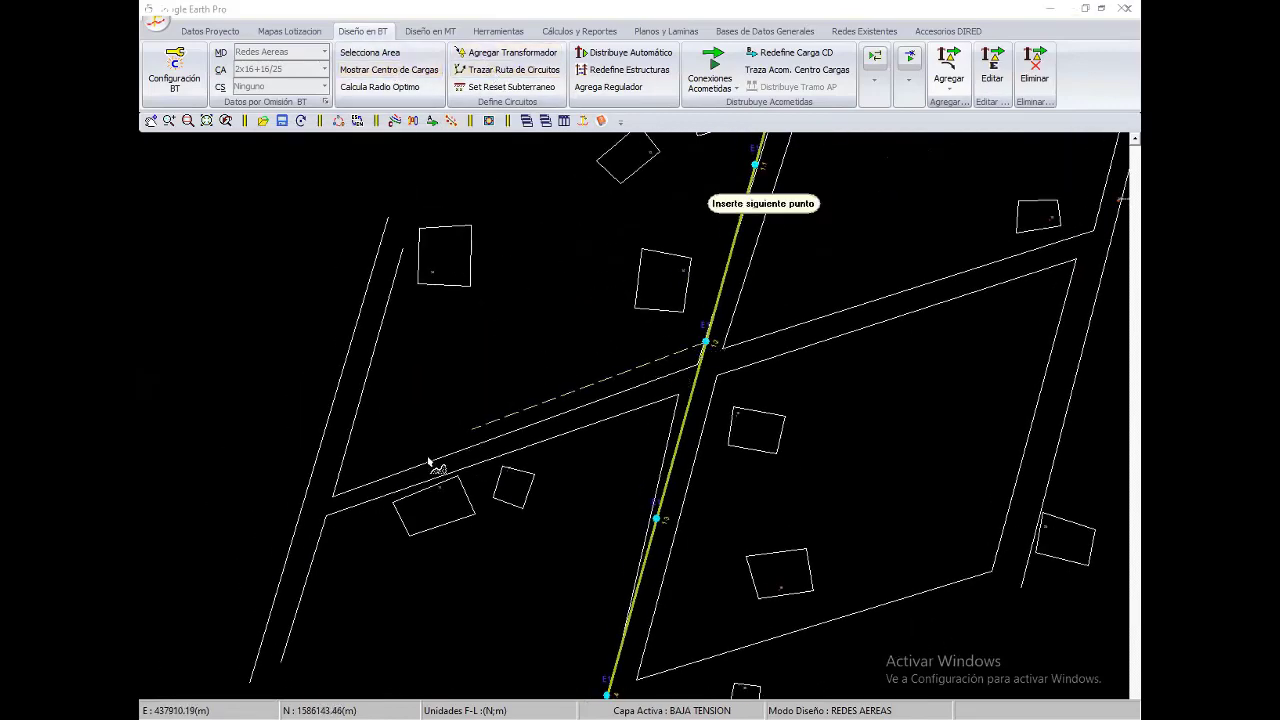
click(344, 482)
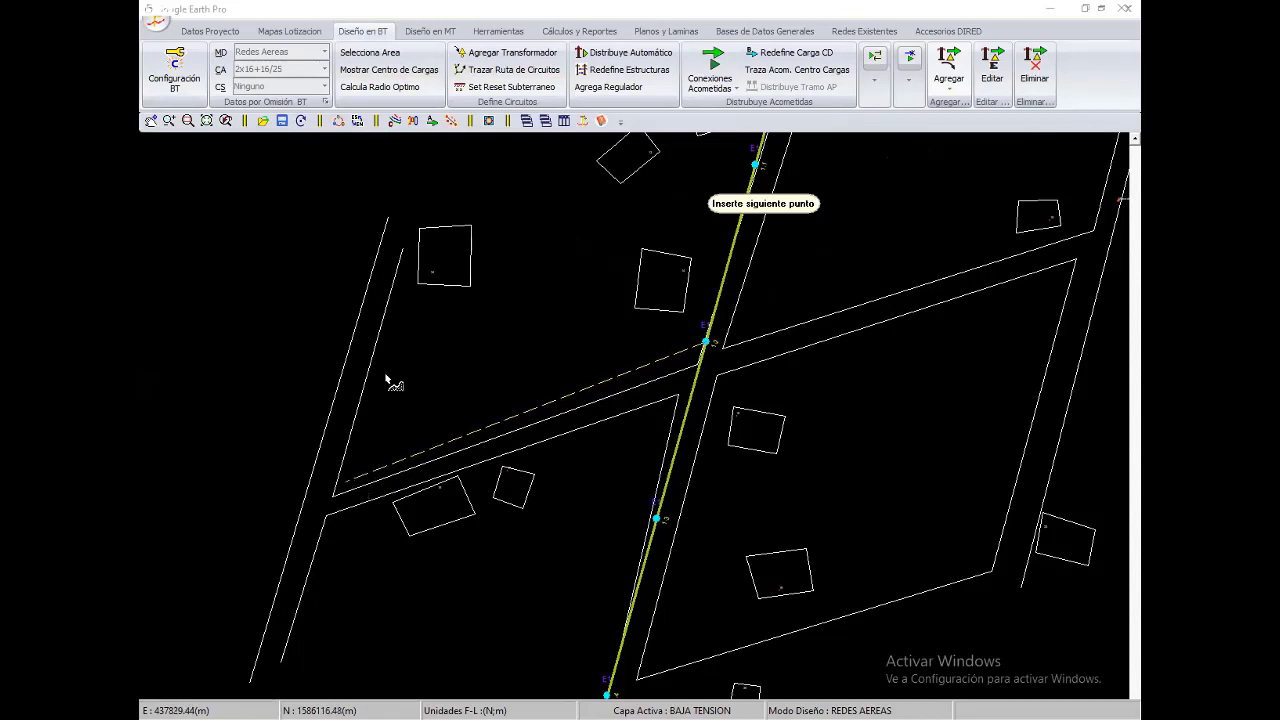
click(408, 267)
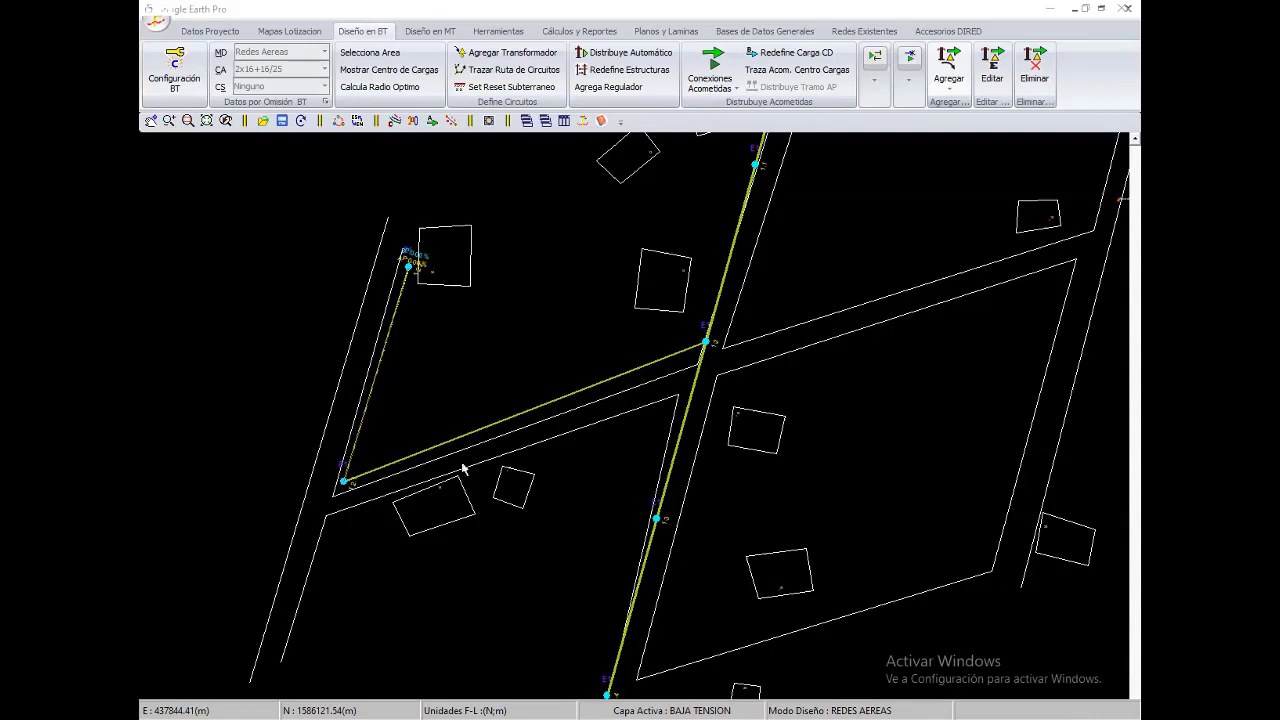
click(512, 70)
click(565, 403)
key(Return)
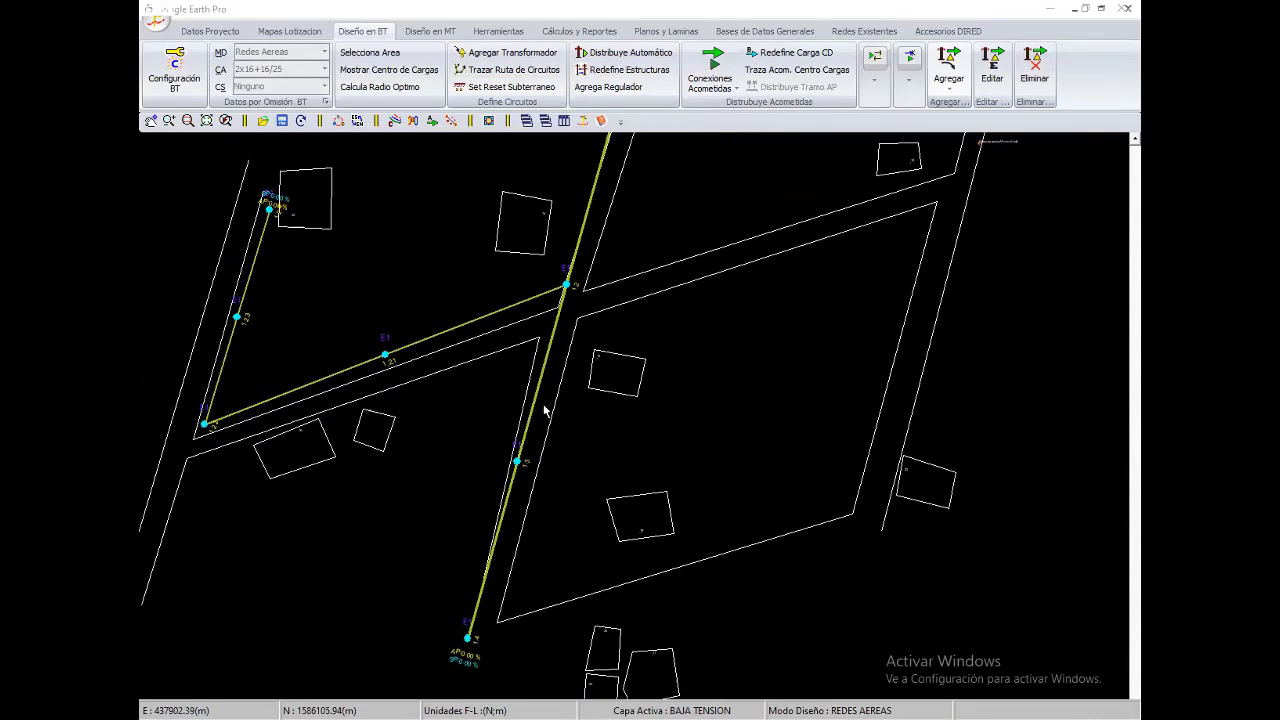
Distribute poles along the northern branch using the maximum span value
scroll(514, 429, down, 2)
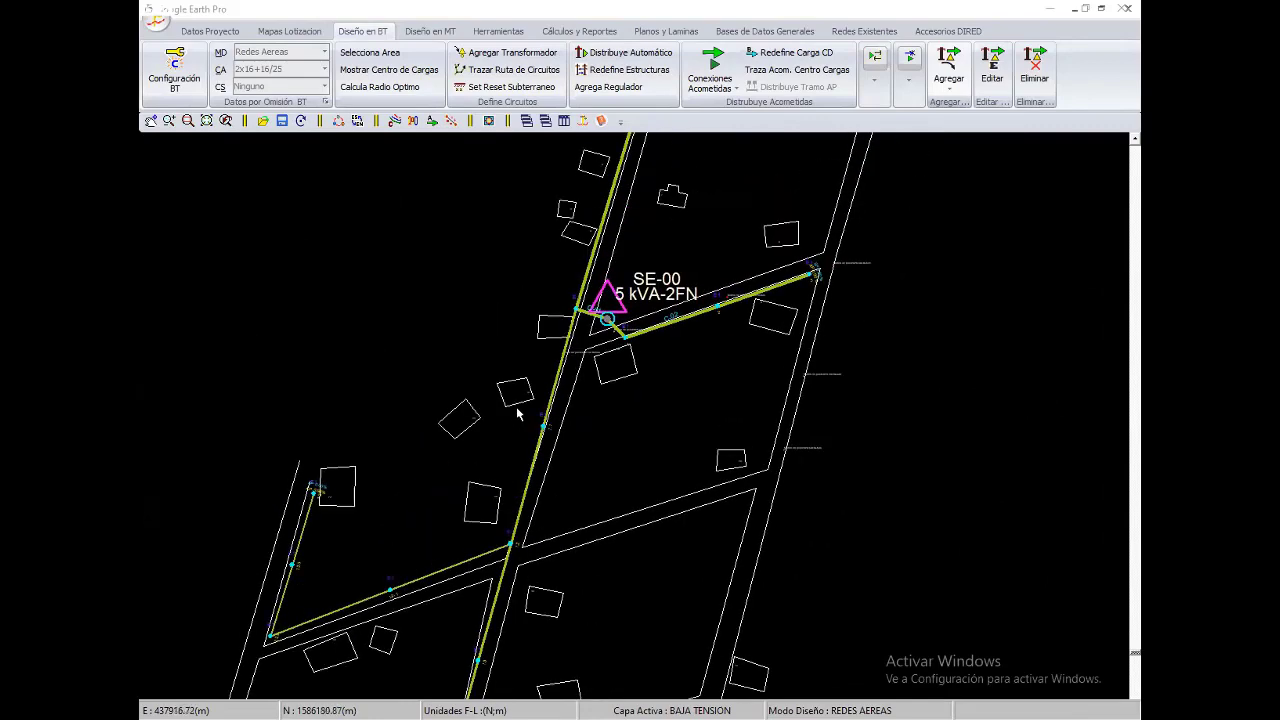
scroll(525, 410, up, 1)
scroll(497, 462, down, 1)
scroll(617, 353, down, 1)
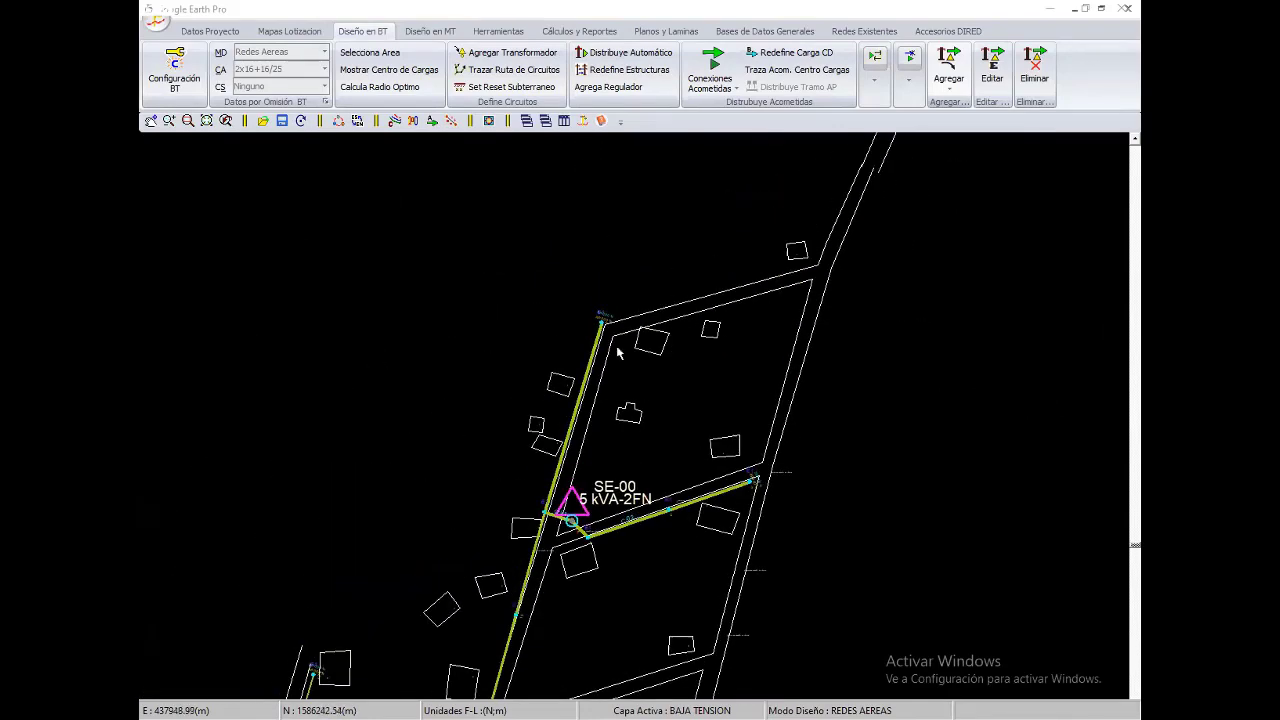
scroll(560, 380, up, 1)
scroll(460, 237, up, 1)
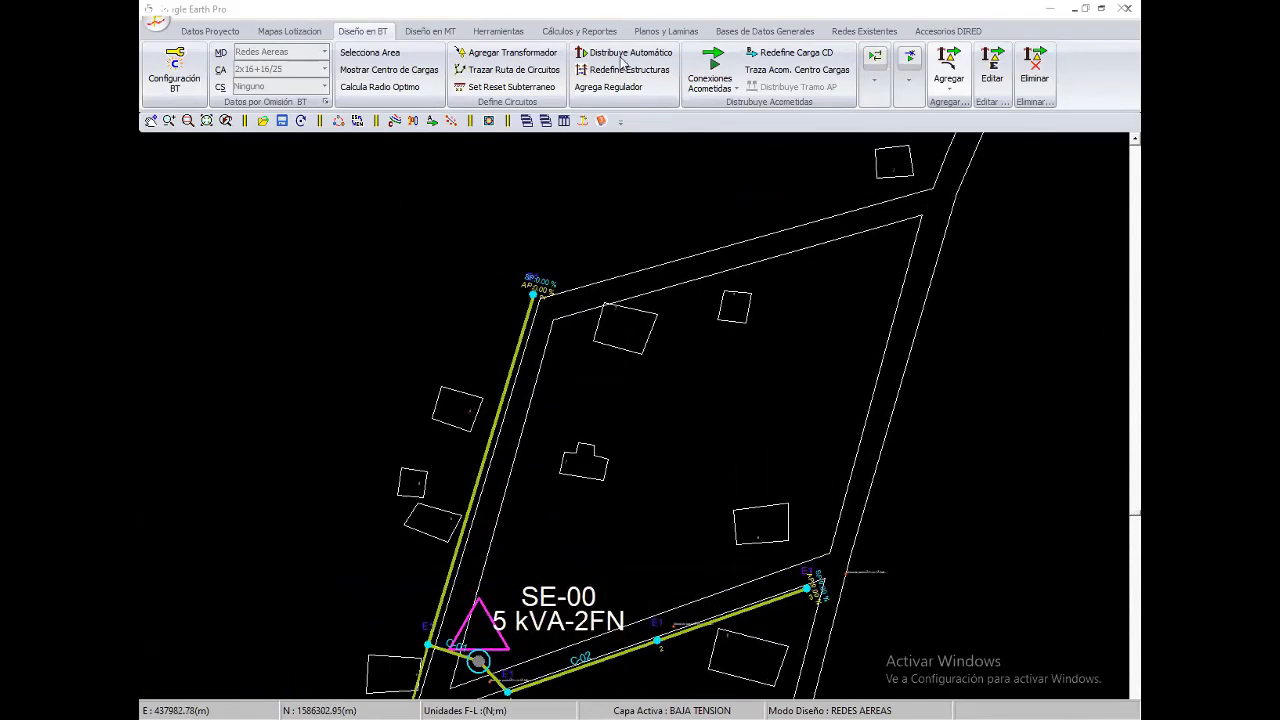
scroll(615, 455, down, 1)
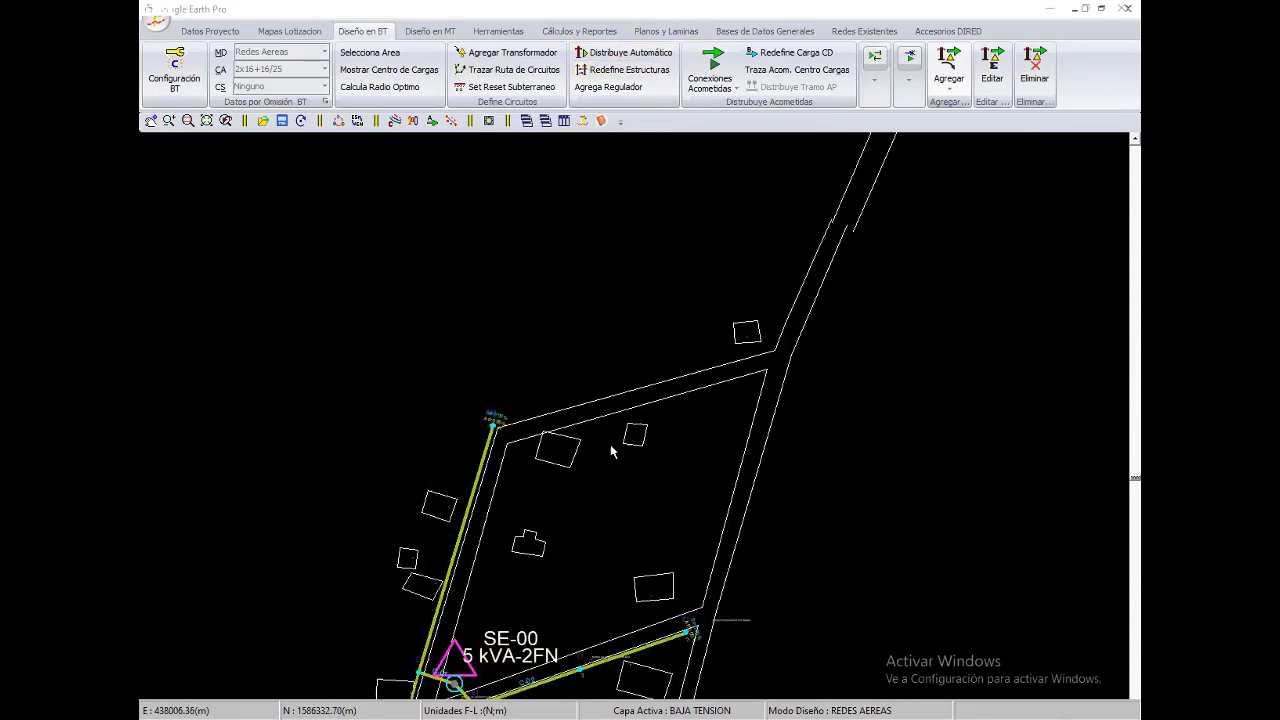
scroll(615, 430, down, 1)
scroll(586, 434, up, 1)
scroll(565, 445, down, 1)
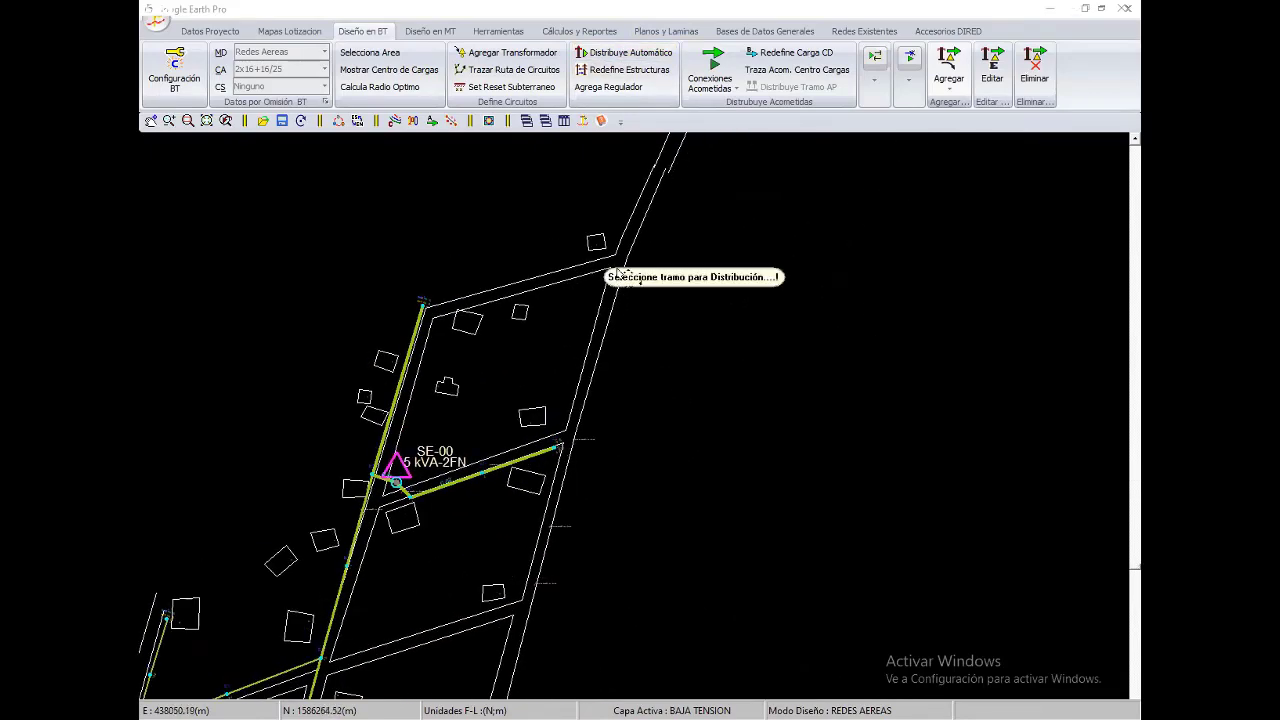
right_click(552, 268)
click(418, 336)
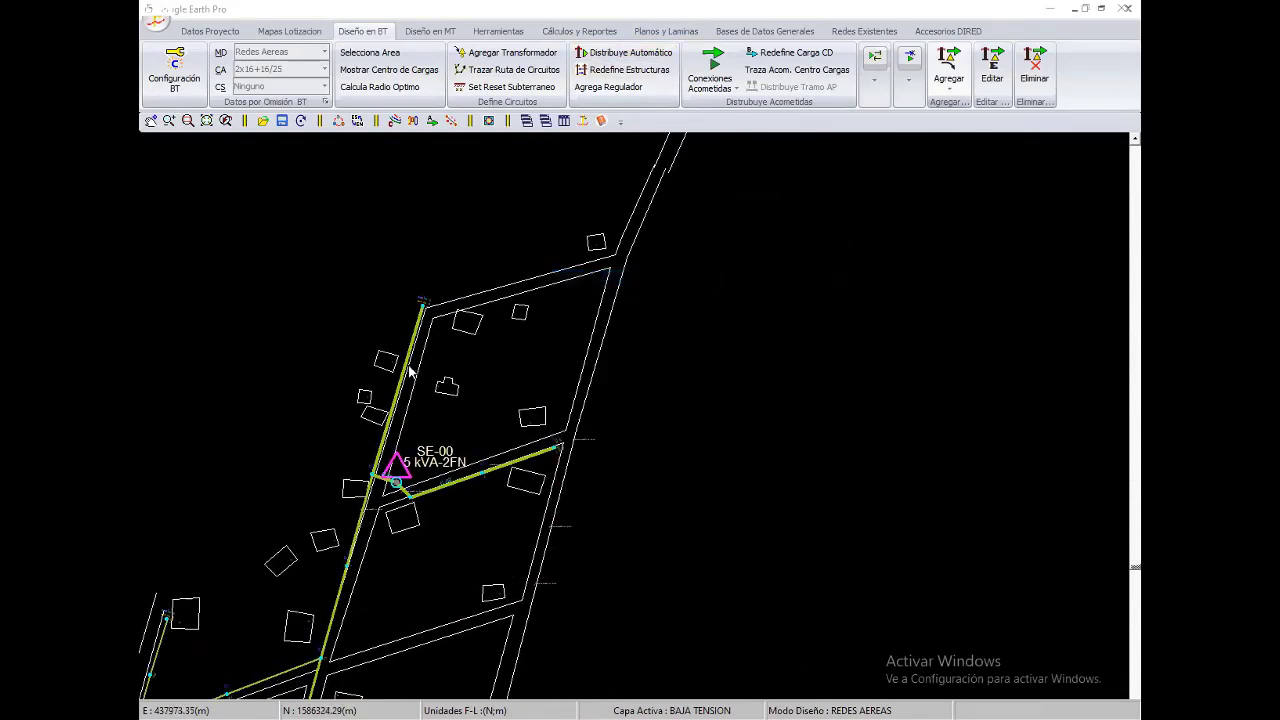
click(386, 192)
Start a new circuit route at the eastern end of SE-00's branch
mouse_move(607, 300)
middle_down()
mouse_move(502, 330)
mouse_move(537, 227)
middle_up()
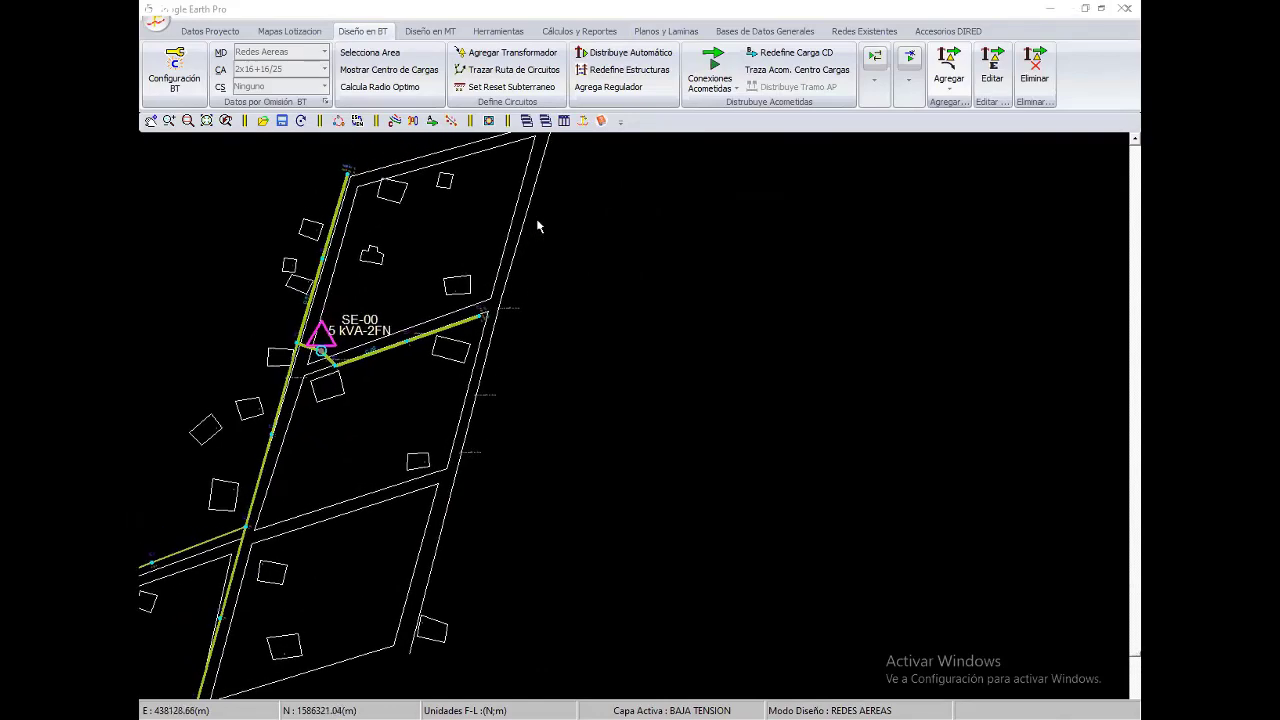
middle_drag(384, 389, 538, 406)
middle_drag(657, 287, 621, 425)
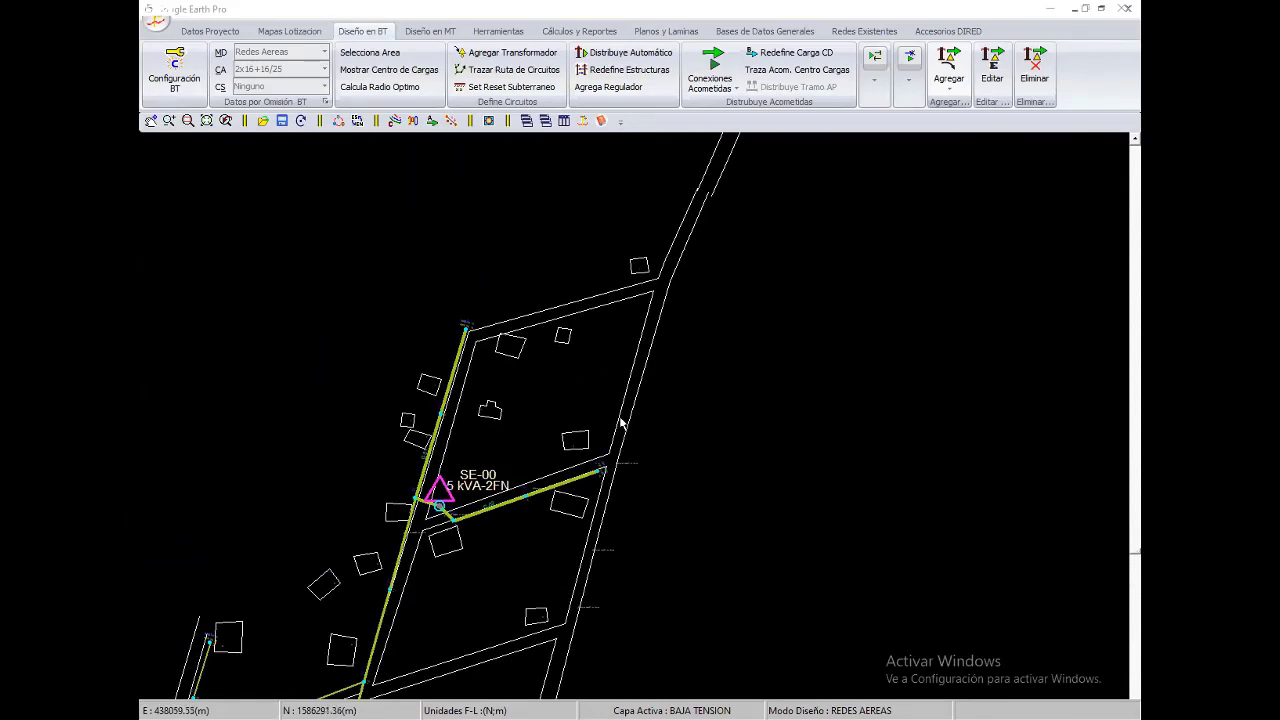
mouse_move(612, 373)
middle_down()
mouse_move(591, 297)
mouse_move(520, 363)
mouse_move(500, 415)
middle_up()
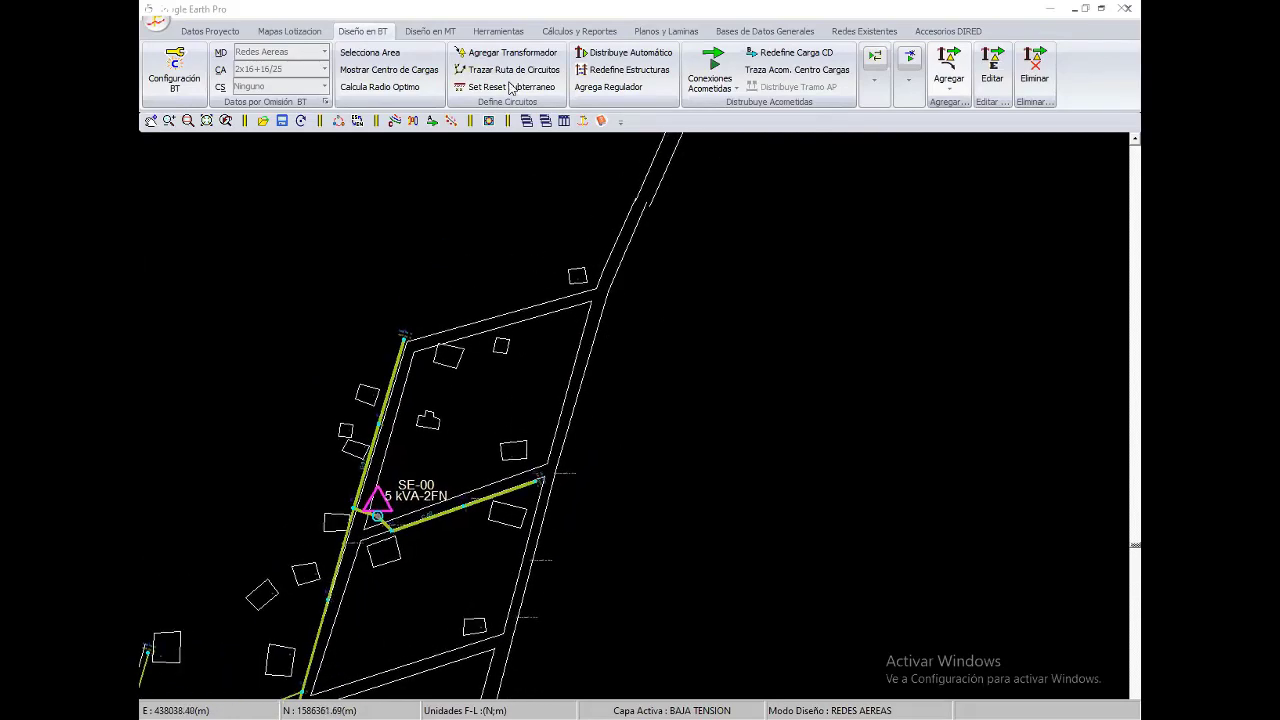
click(512, 70)
click(428, 343)
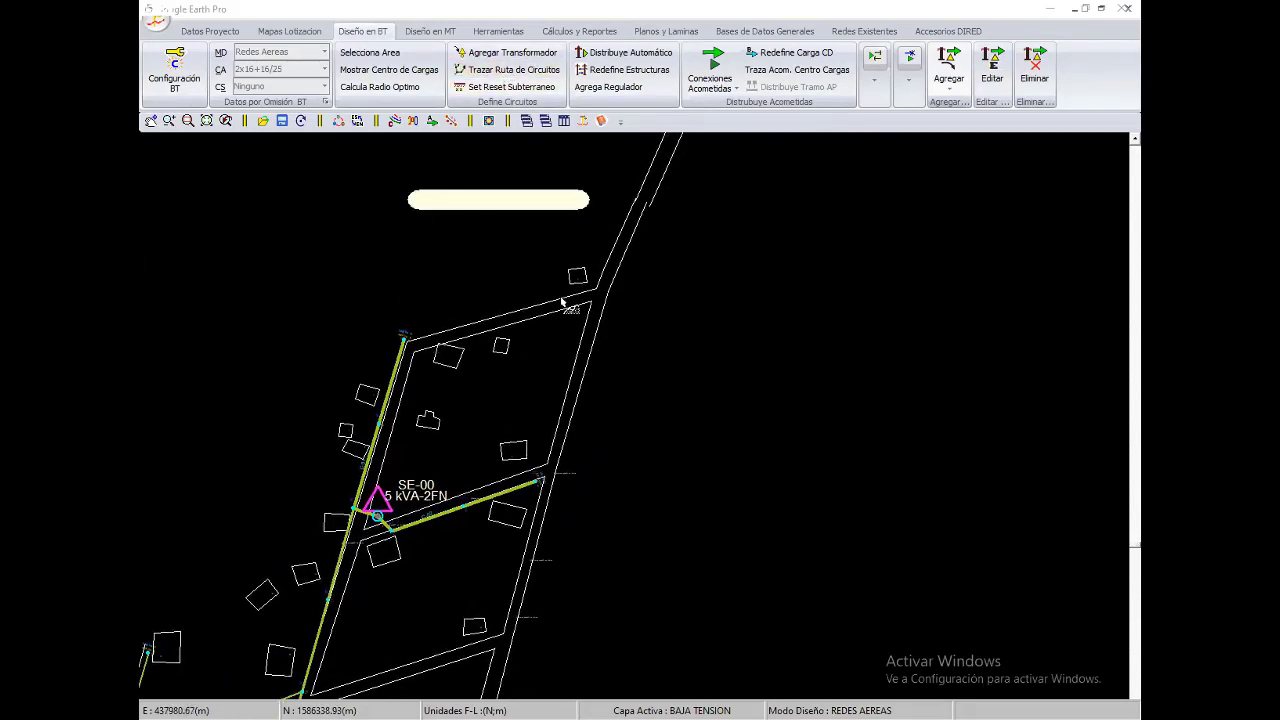
click(562, 299)
Continue the line to the road corner and south along the right road edge
middle_drag(483, 568, 507, 355)
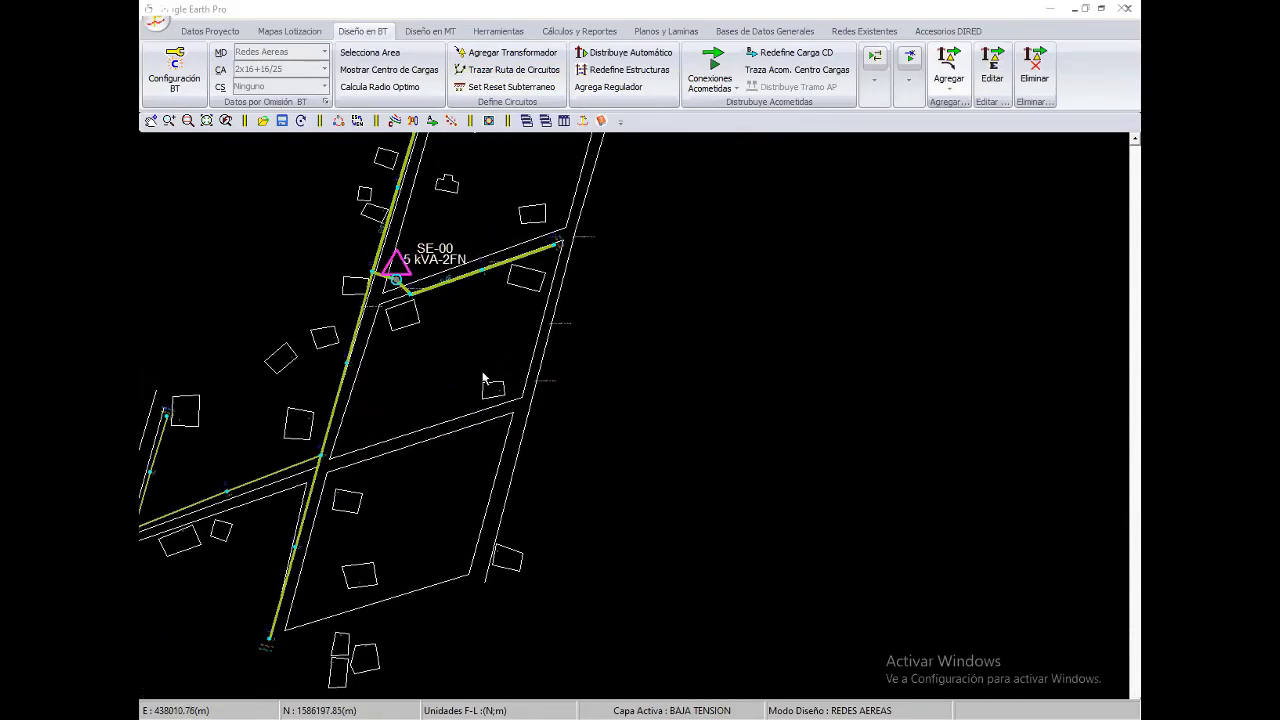
middle_drag(537, 368, 517, 380)
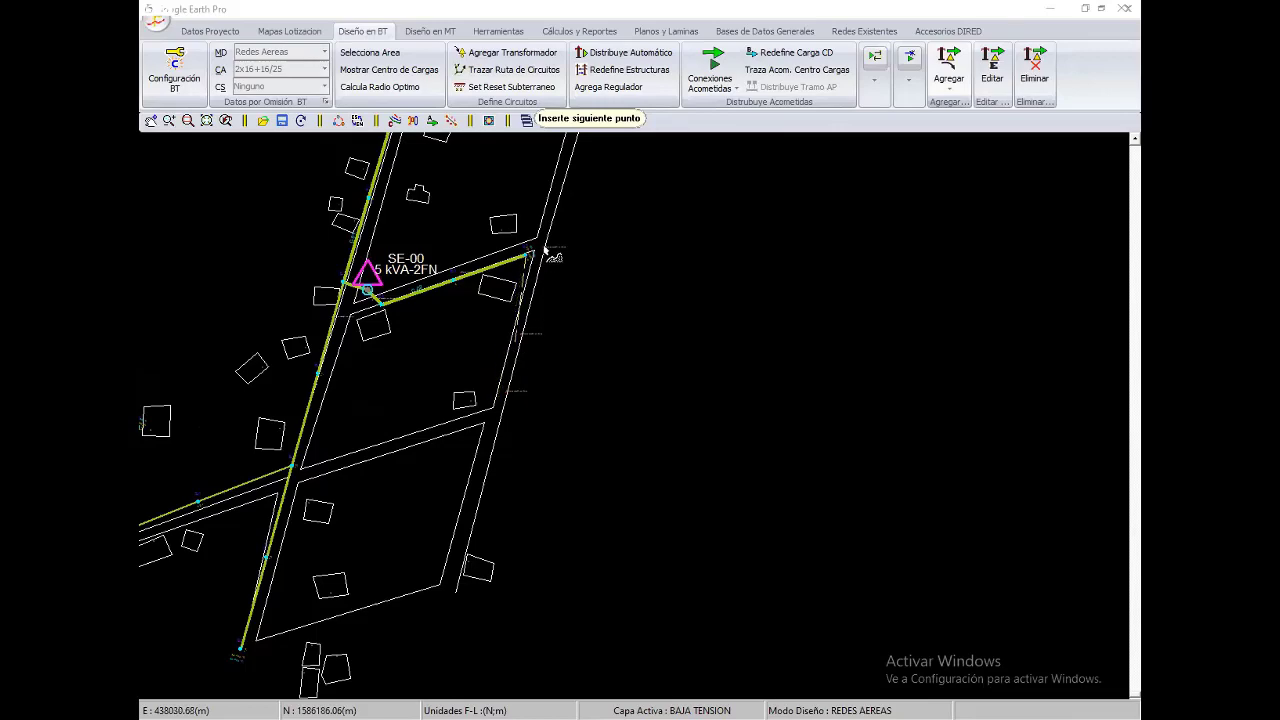
scroll(520, 370, up, 2)
scroll(505, 345, up, 2)
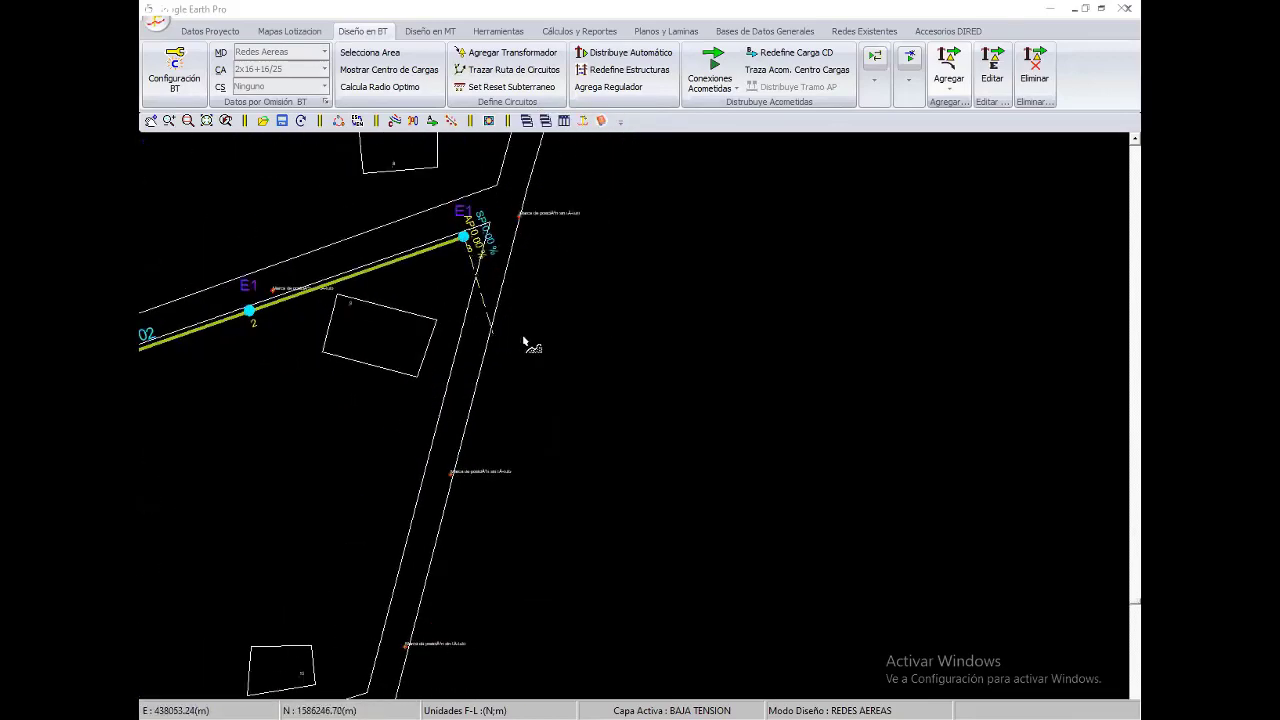
click(528, 336)
scroll(457, 486, down, 2)
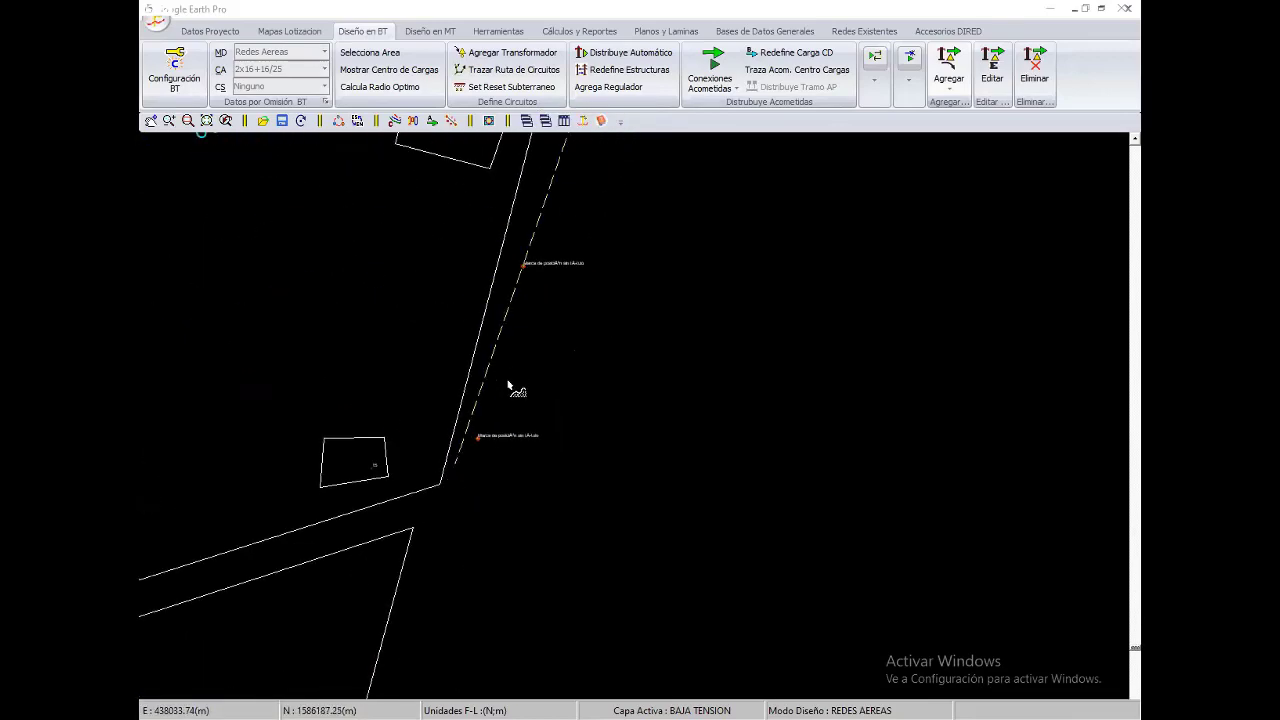
scroll(520, 405, up, 1)
scroll(536, 427, down, 2)
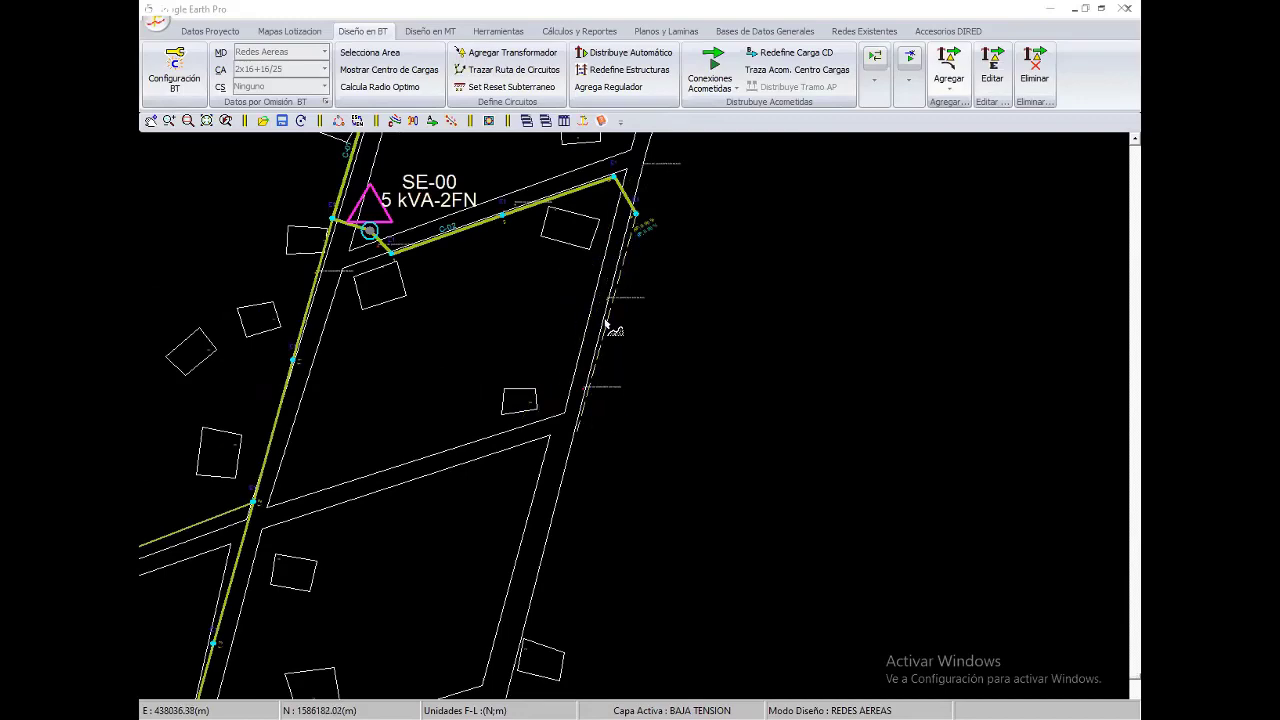
scroll(580, 428, up, 1)
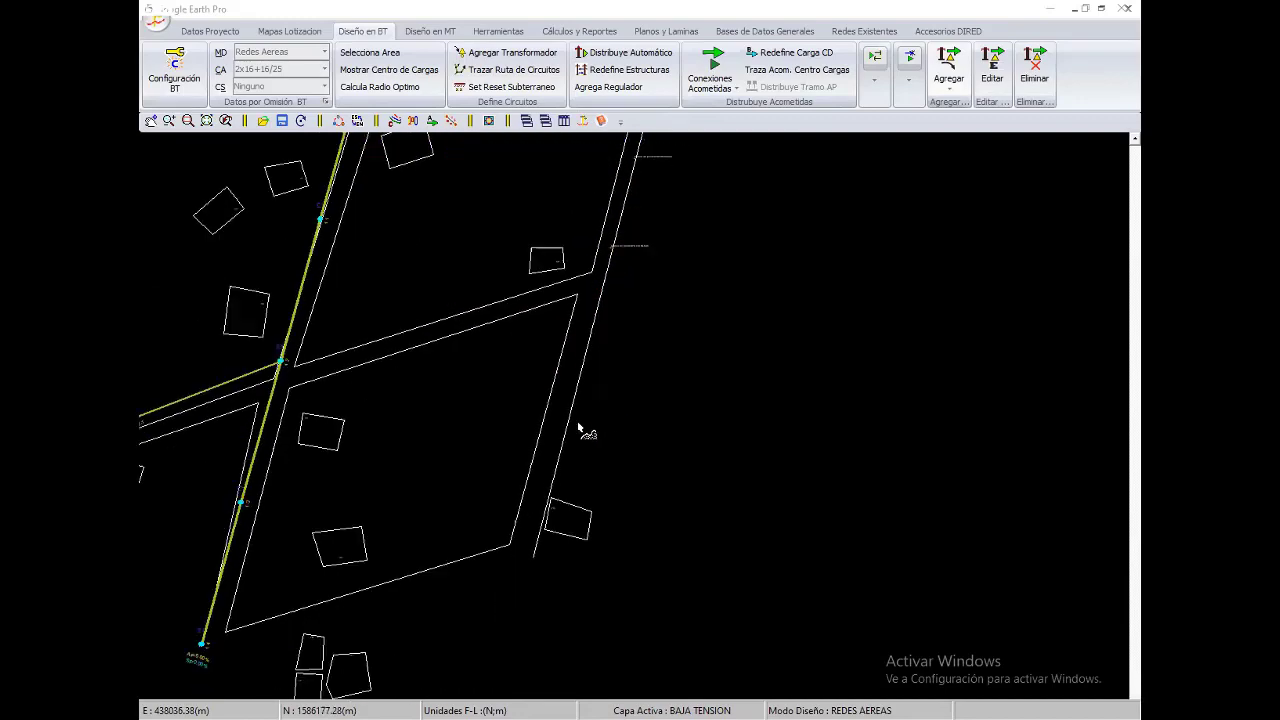
click(540, 546)
scroll(600, 400, down, 1)
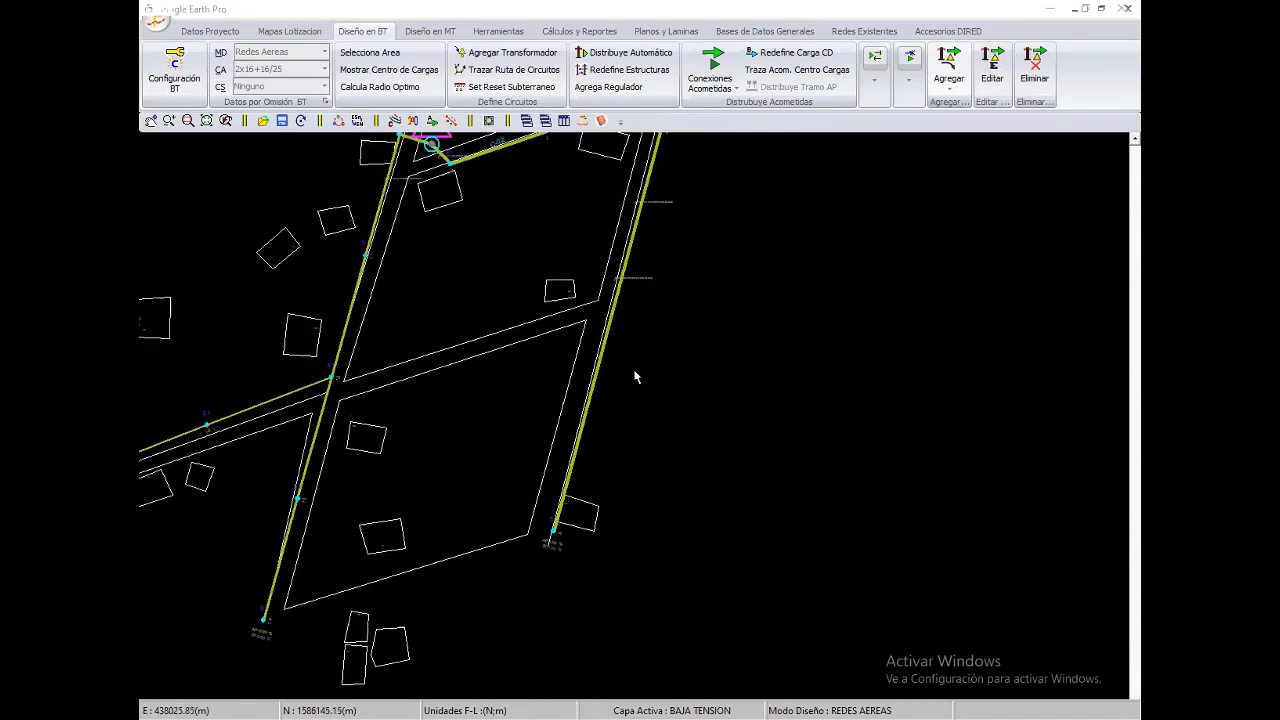
scroll(598, 440, down, 1)
middle_drag(598, 440, 566, 497)
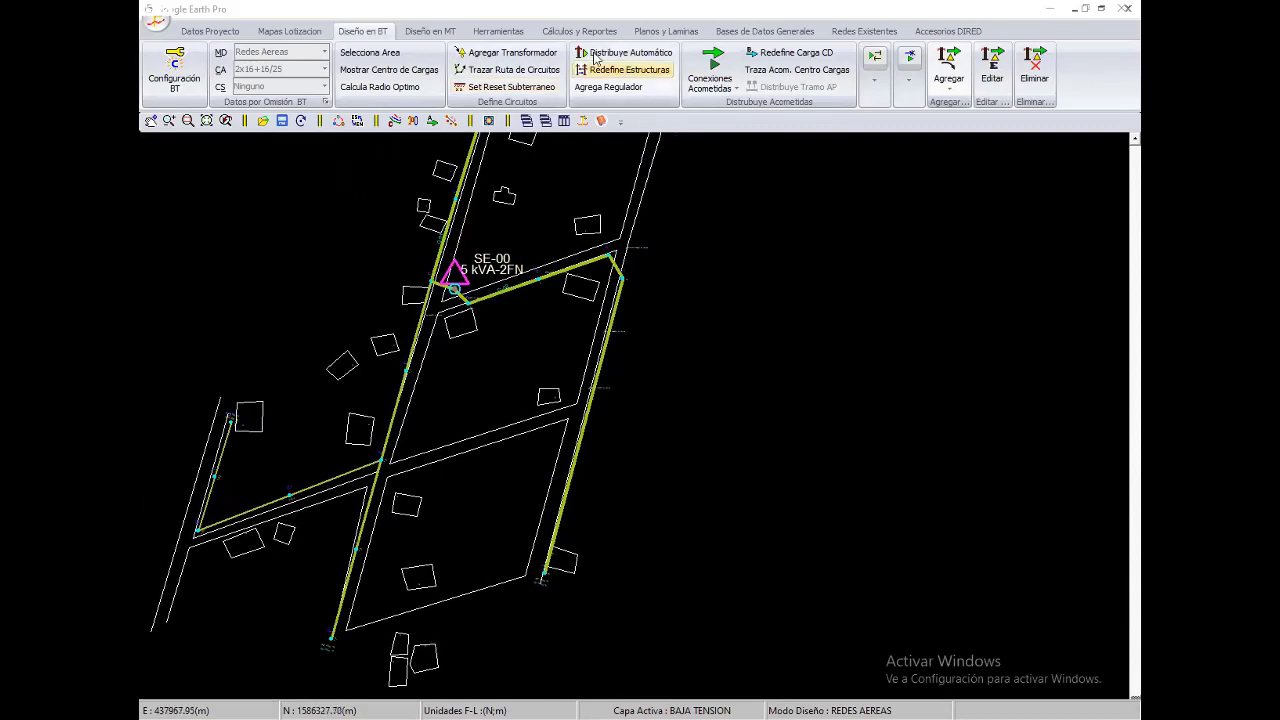
Add poles along the right-hand line with a 50 m maximum span
click(594, 420)
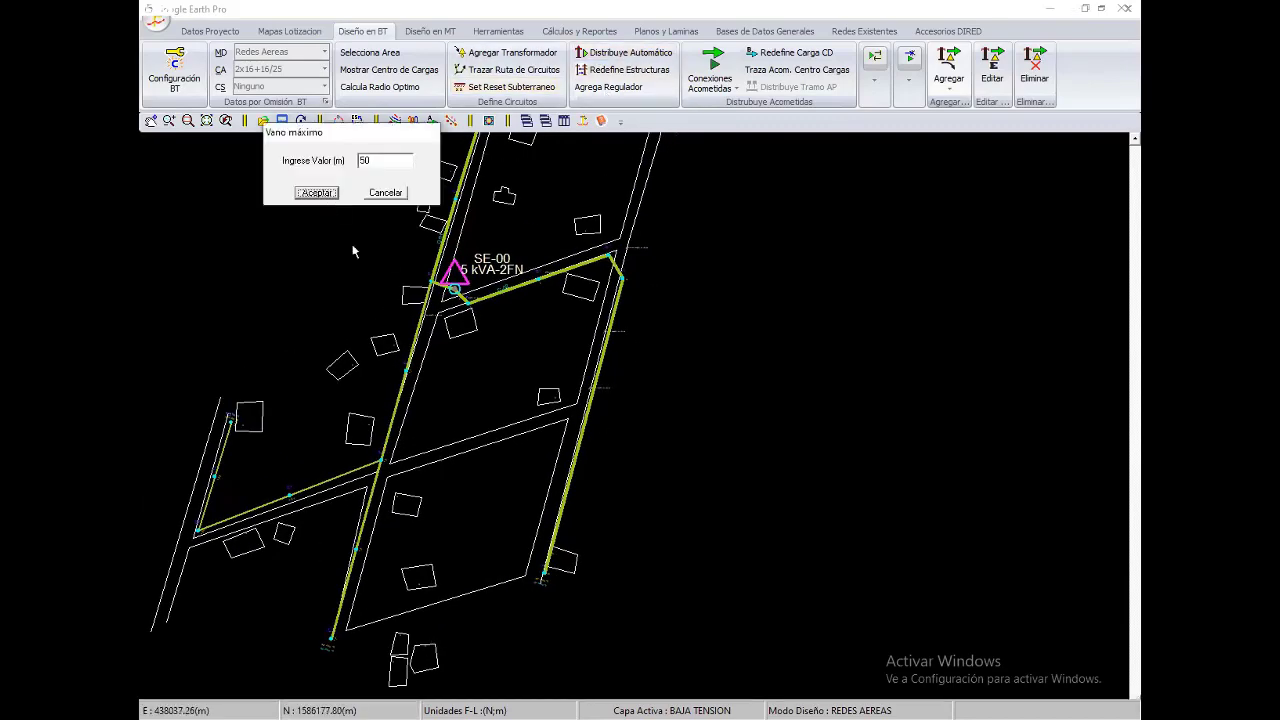
key(Return)
middle_drag(331, 508, 392, 408)
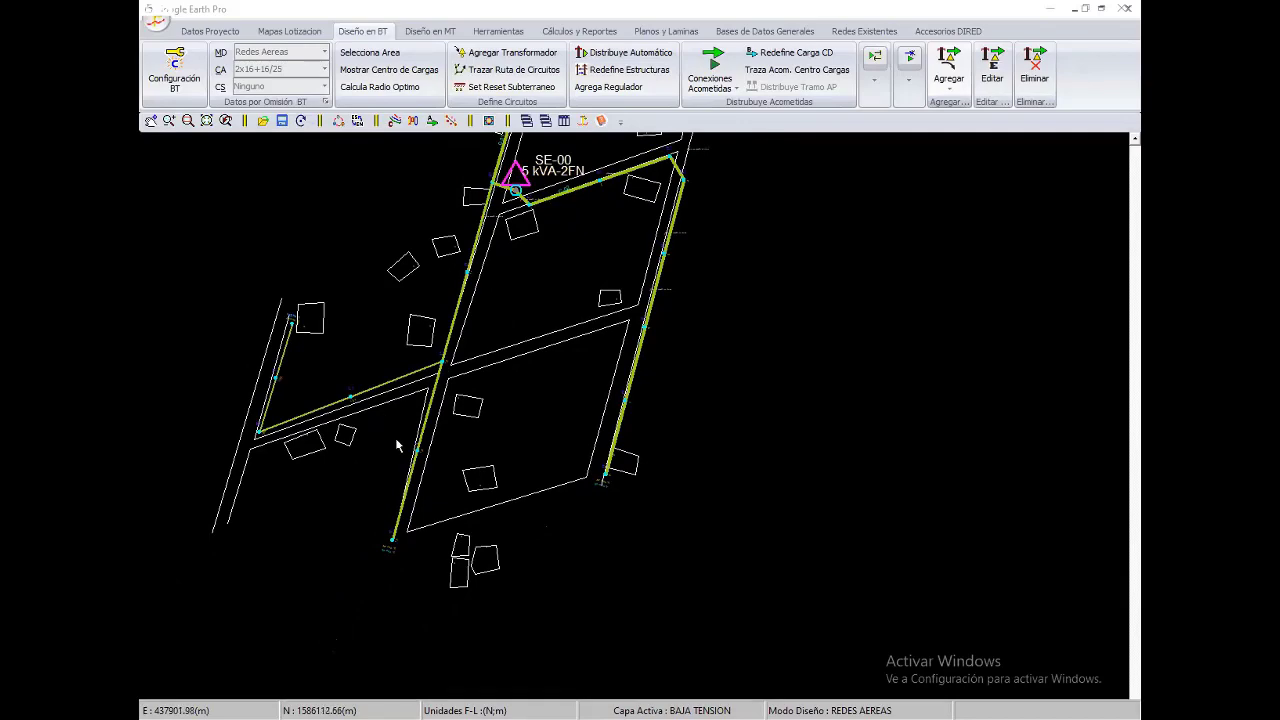
scroll(582, 515, up, 3)
scroll(471, 506, up, 3)
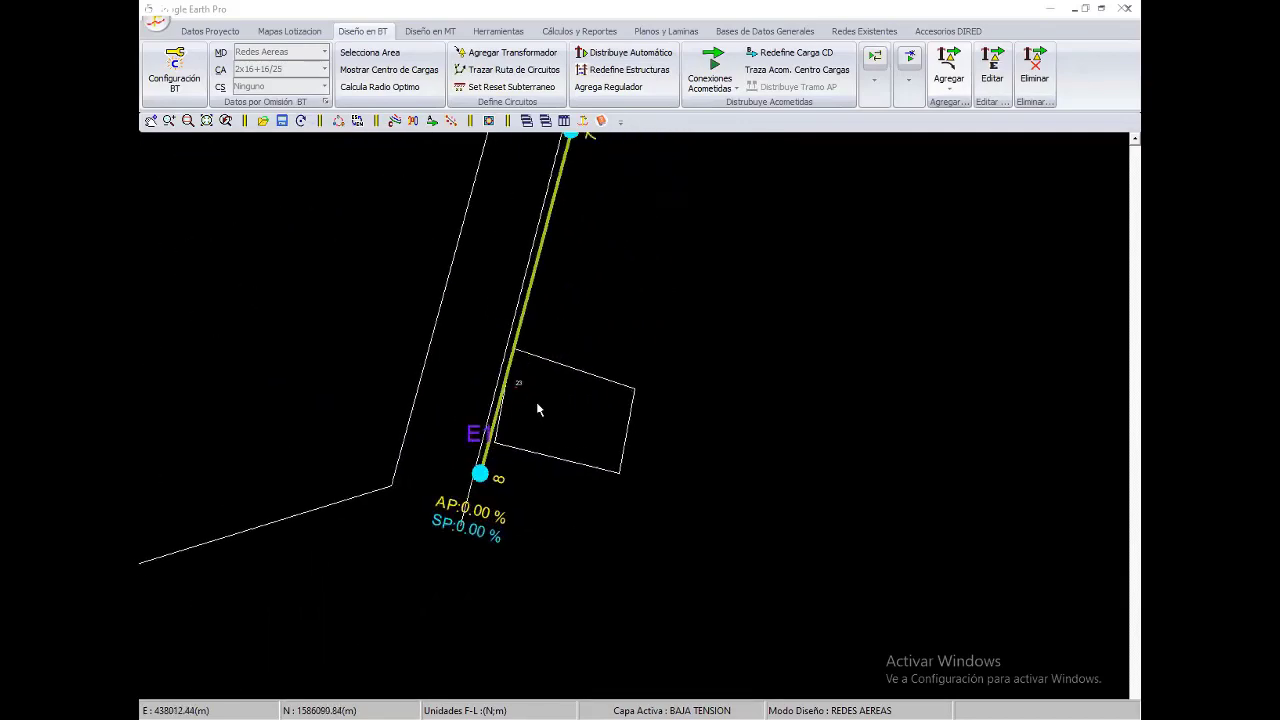
Pan and zoom across the network to inspect the end nodes and AP/SP labels
middle_drag(537, 409, 651, 277)
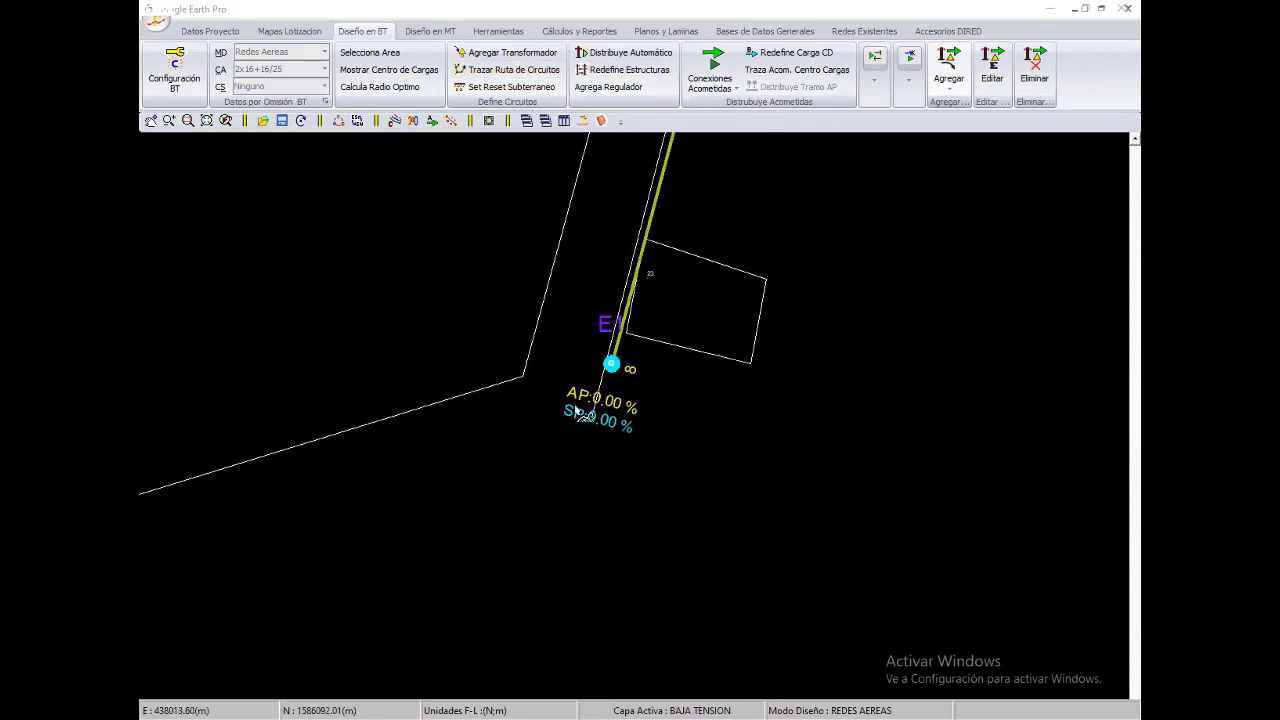
scroll(407, 525, down, 5)
middle_drag(405, 517, 496, 483)
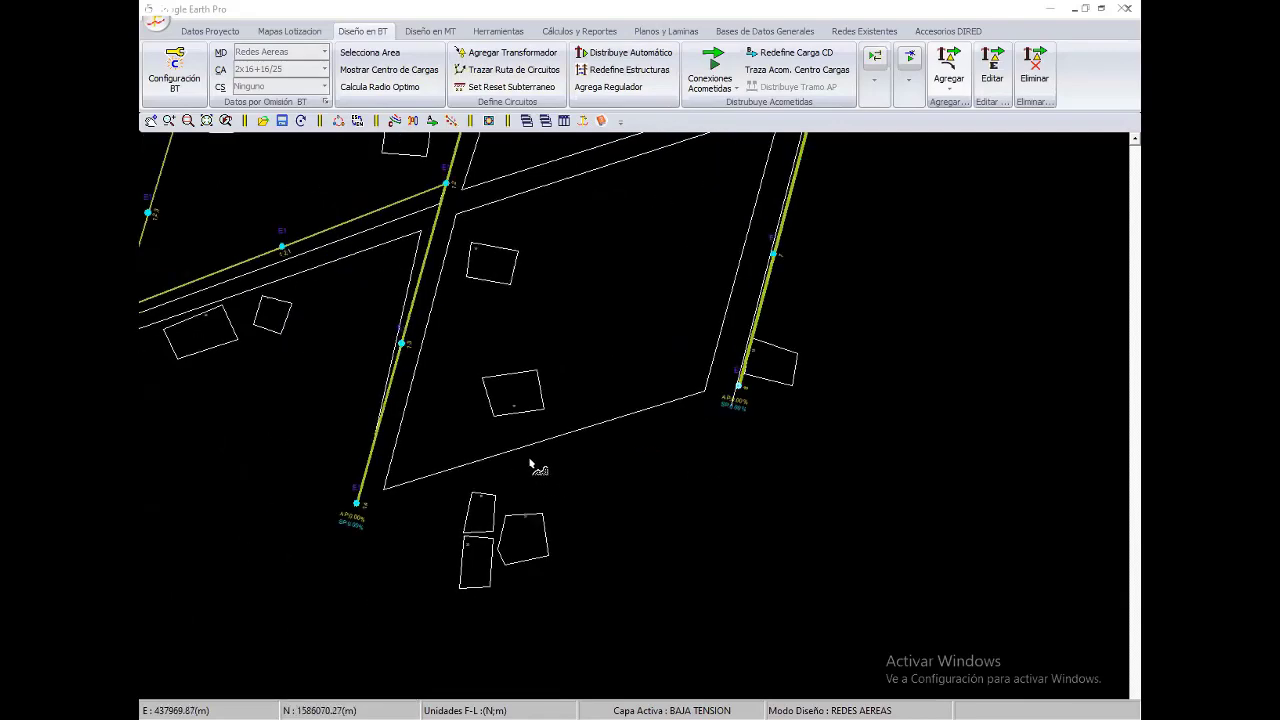
mouse_move(543, 434)
middle_down()
mouse_move(598, 512)
mouse_move(470, 588)
middle_up()
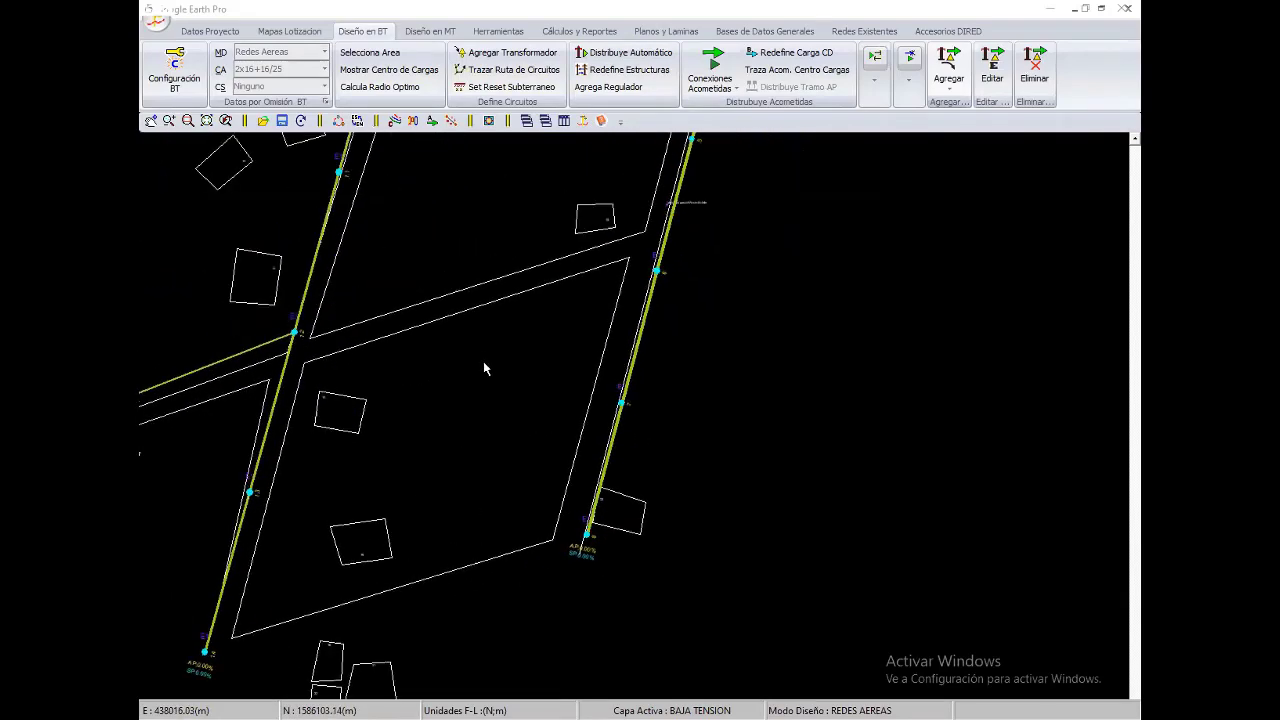
right_click(470, 346)
scroll(516, 381, down, 3)
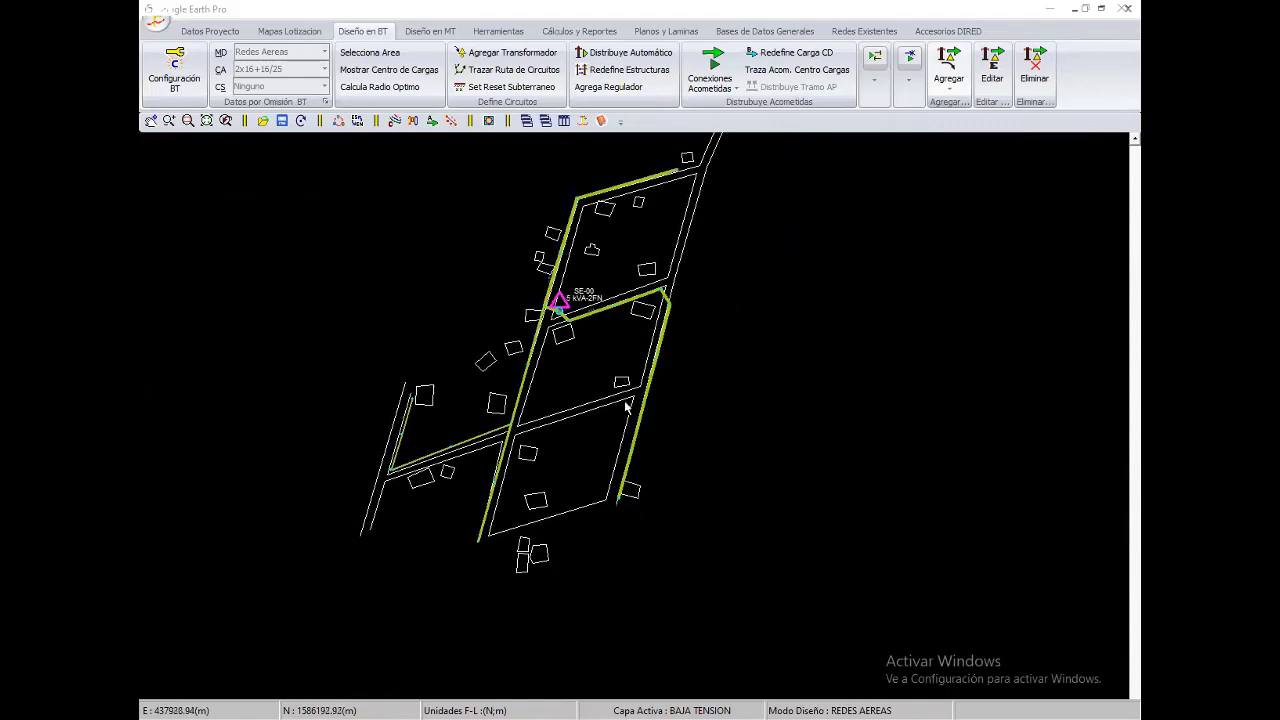
mouse_move(524, 304)
middle_down()
mouse_move(510, 355)
mouse_move(484, 381)
mouse_move(513, 445)
middle_up()
scroll(513, 445, up, 3)
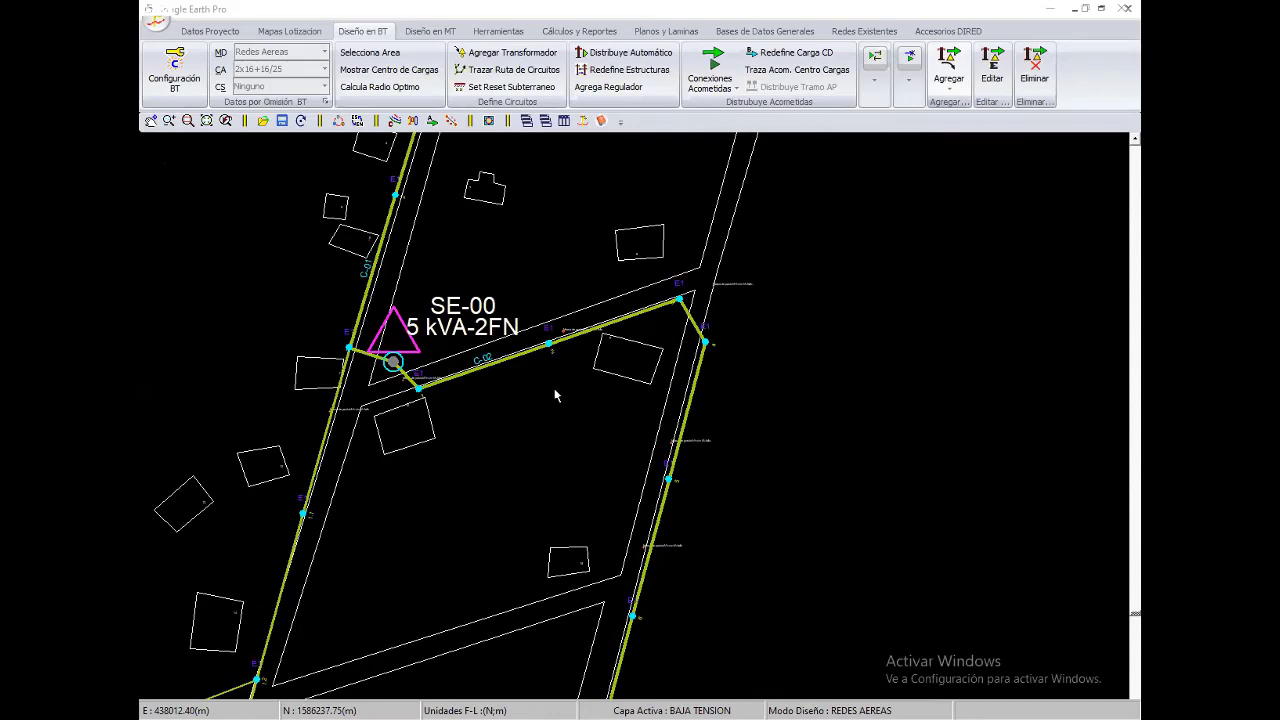
scroll(552, 396, down, 2)
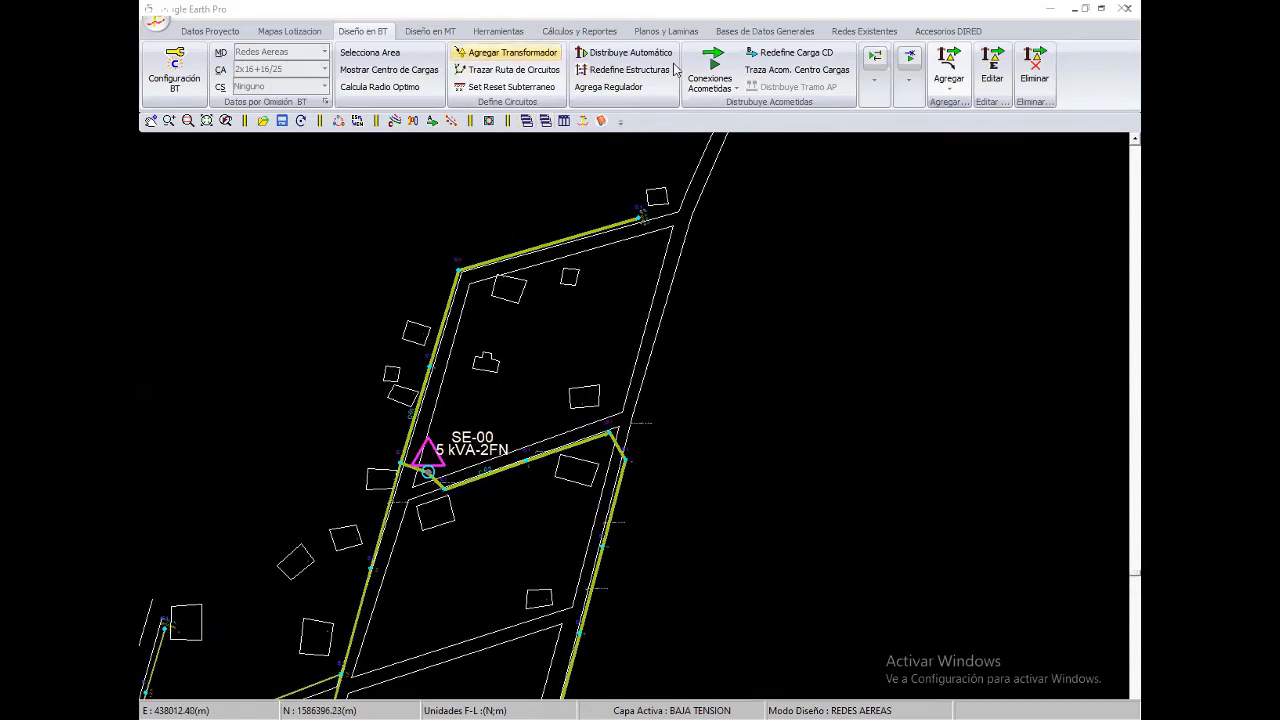
Automatically distribute service drops from the poles to the nearby buildings with Distribuye Acometidas
click(712, 68)
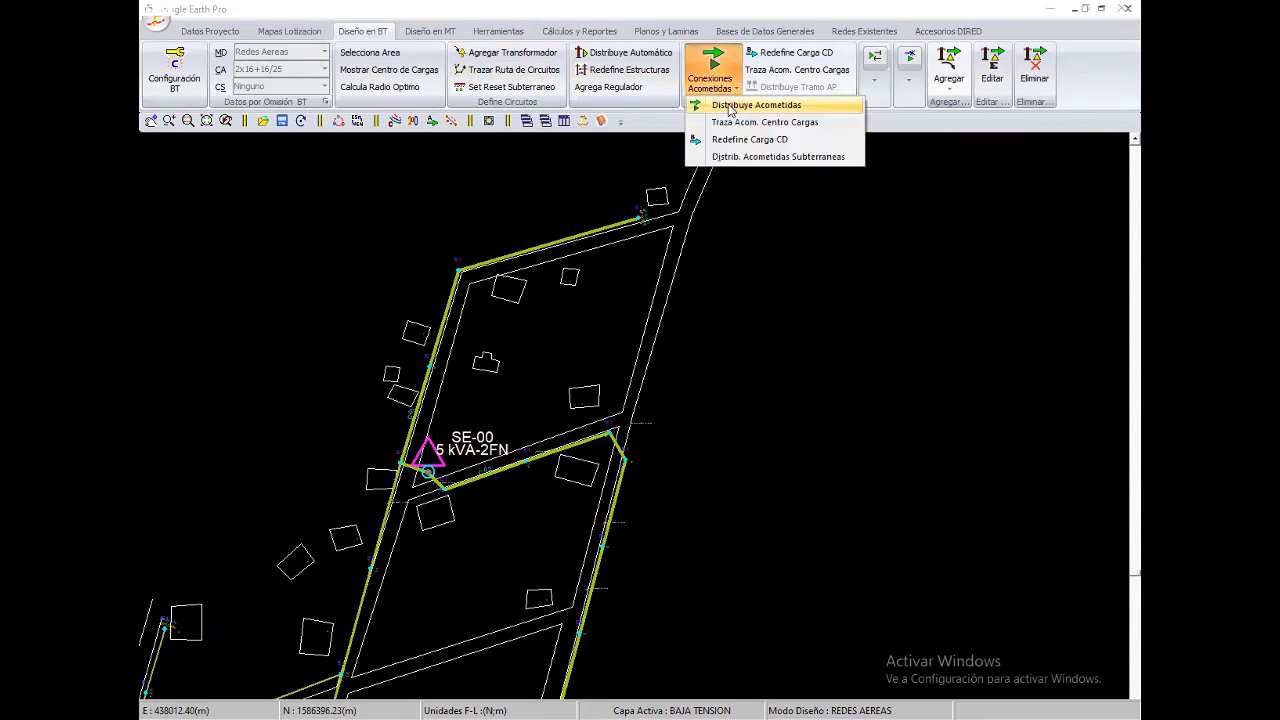
click(729, 106)
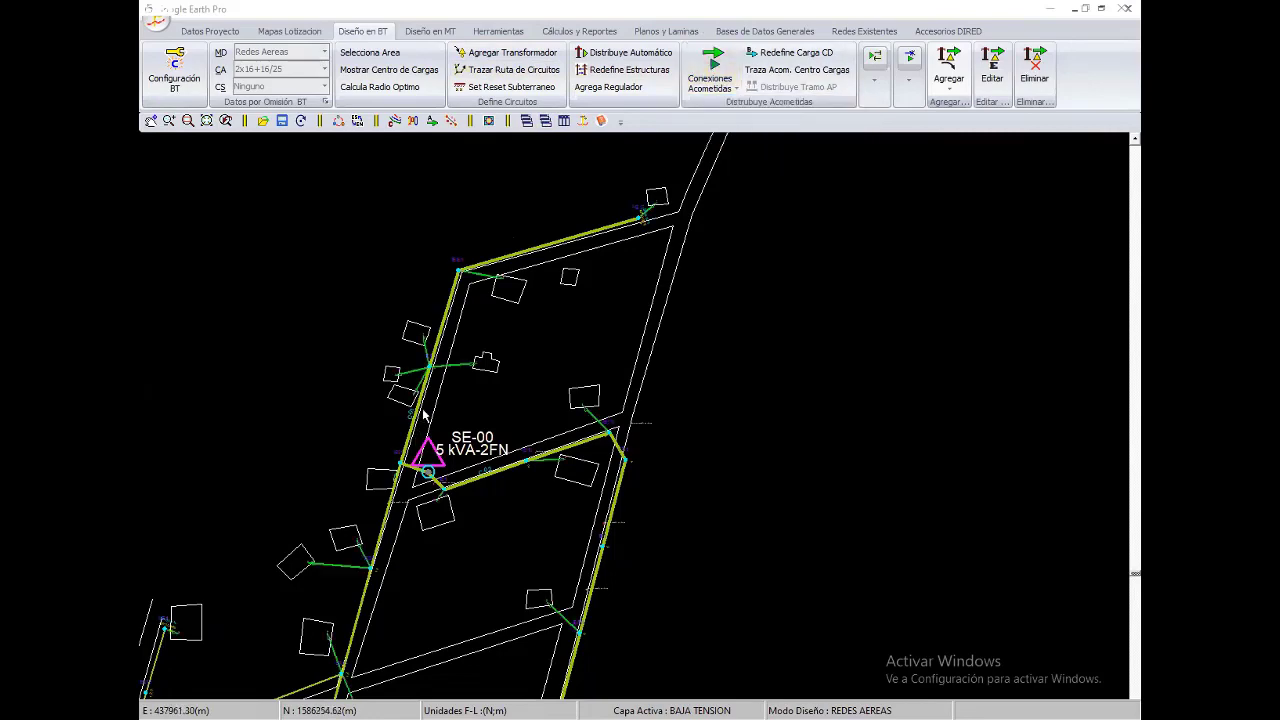
scroll(486, 355, up, 2)
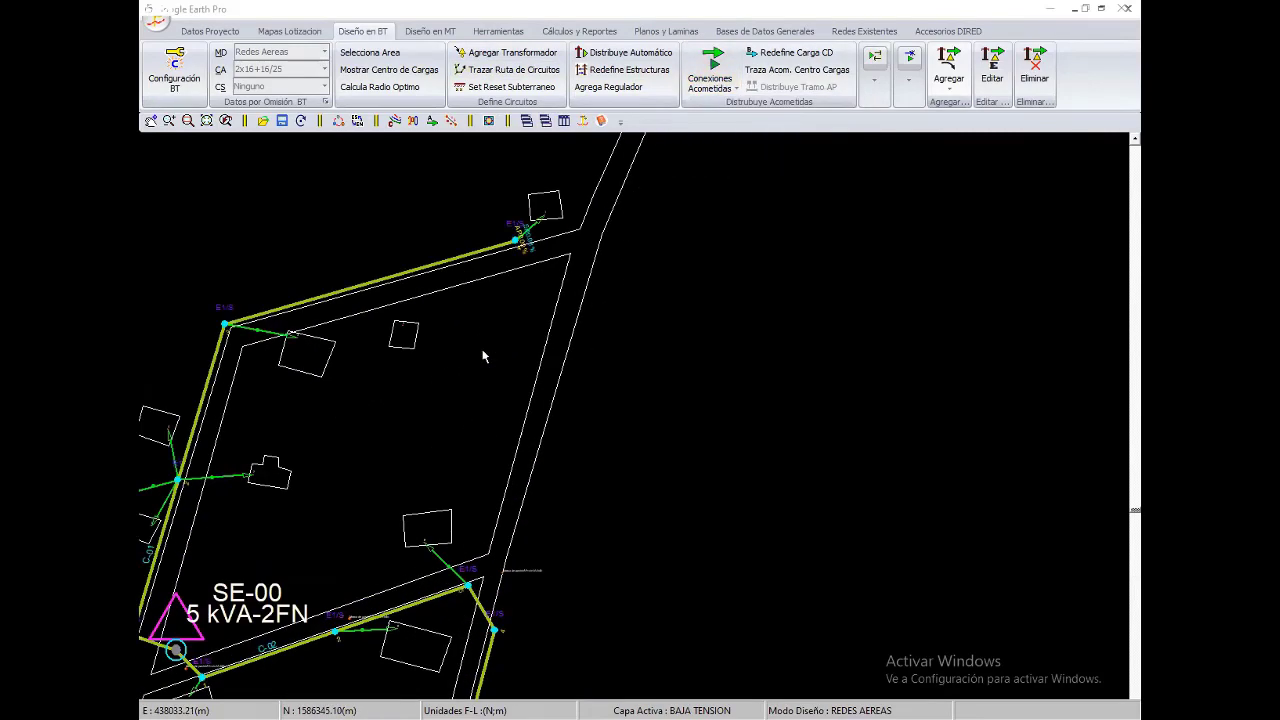
Add a mid-span structure on the upper street line
right_click(370, 291)
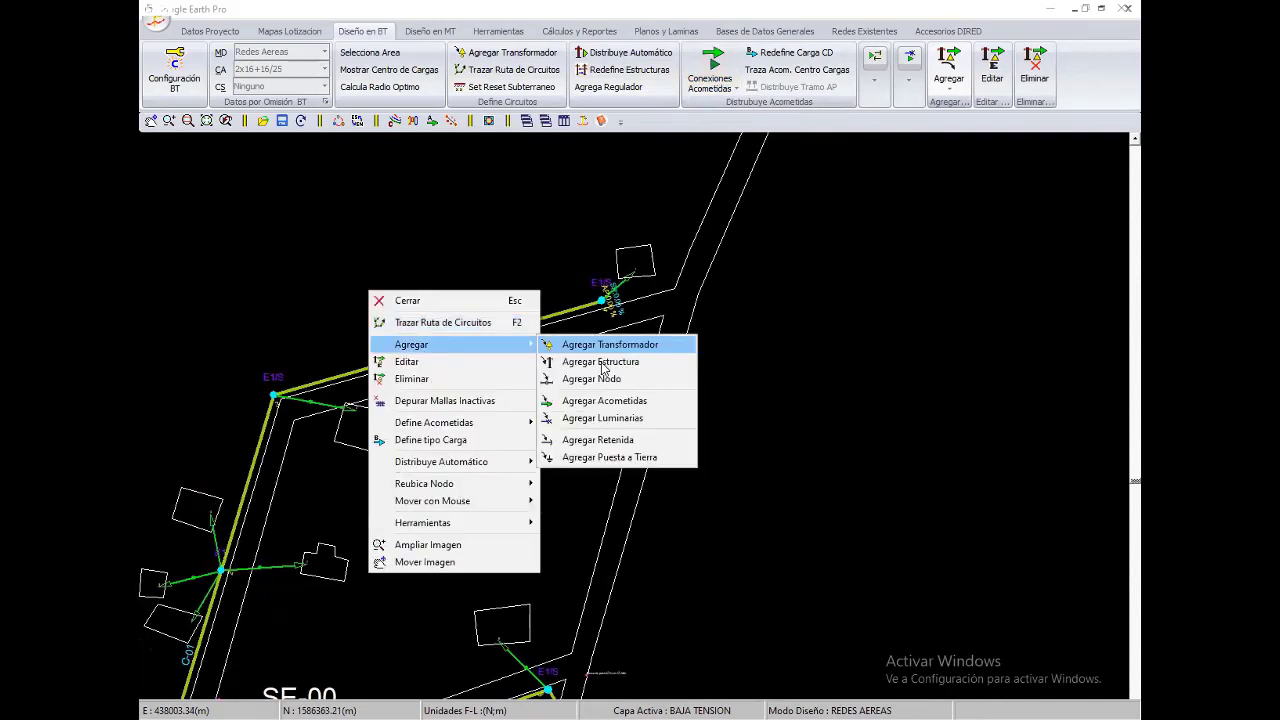
click(580, 361)
click(456, 345)
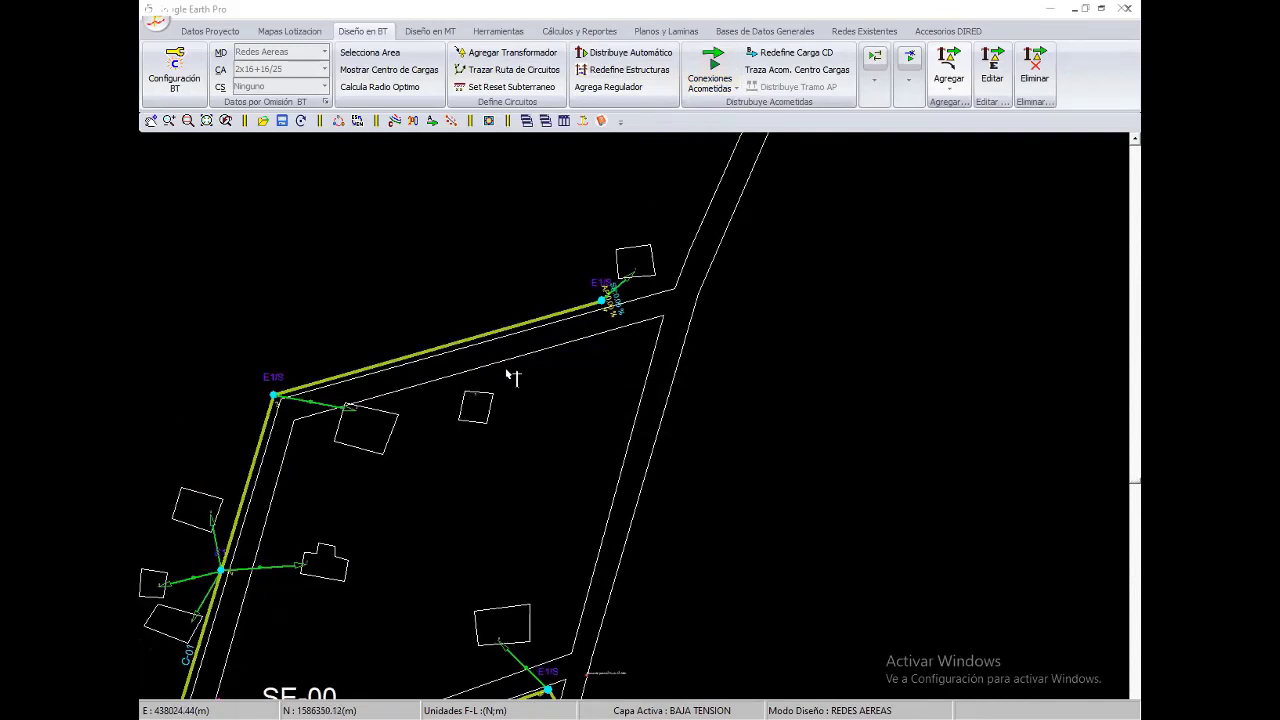
right_click(438, 266)
click(452, 276)
Place a new pole east of the left line's end, near the southern lots
right_click(393, 285)
mouse_move(436, 339)
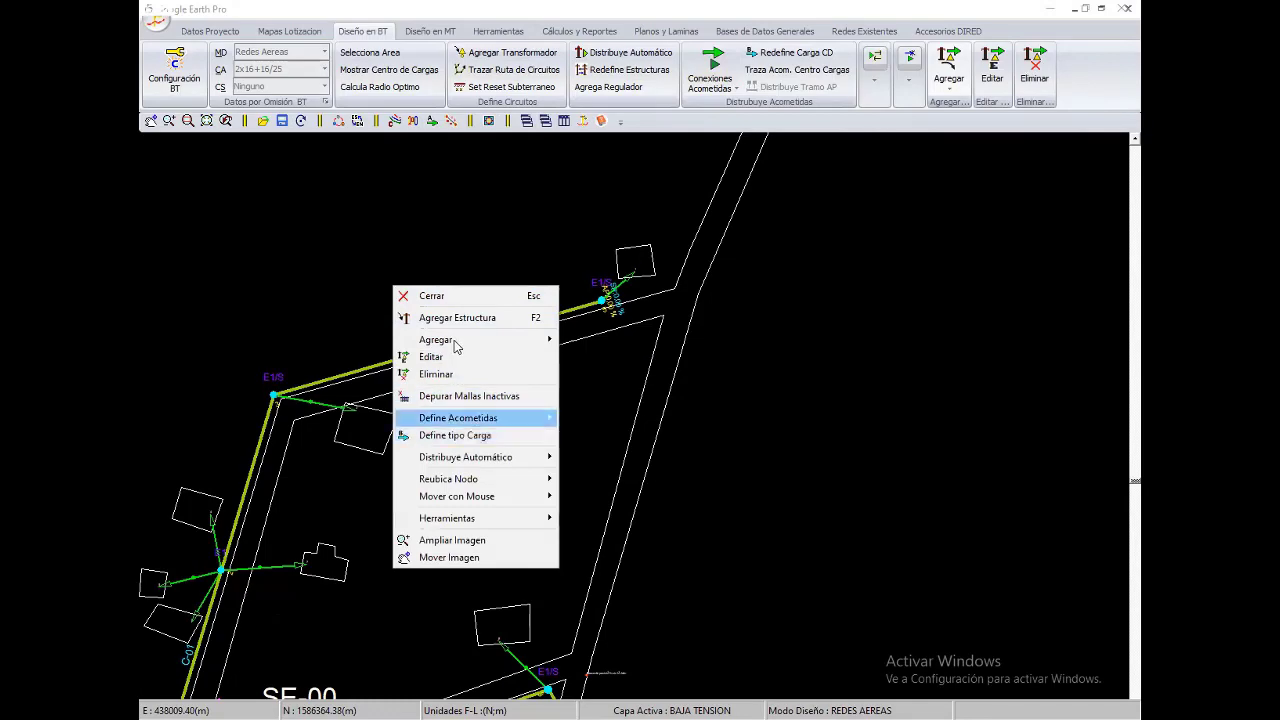
click(623, 396)
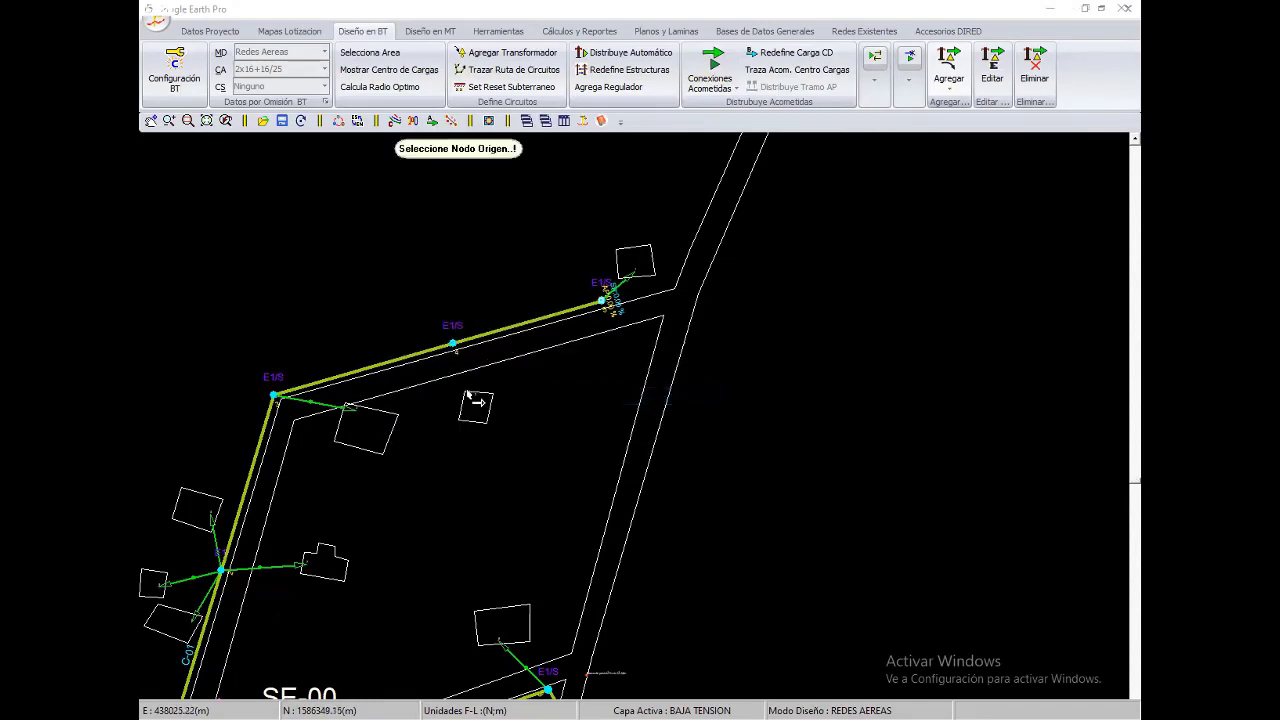
middle_drag(481, 378, 551, 345)
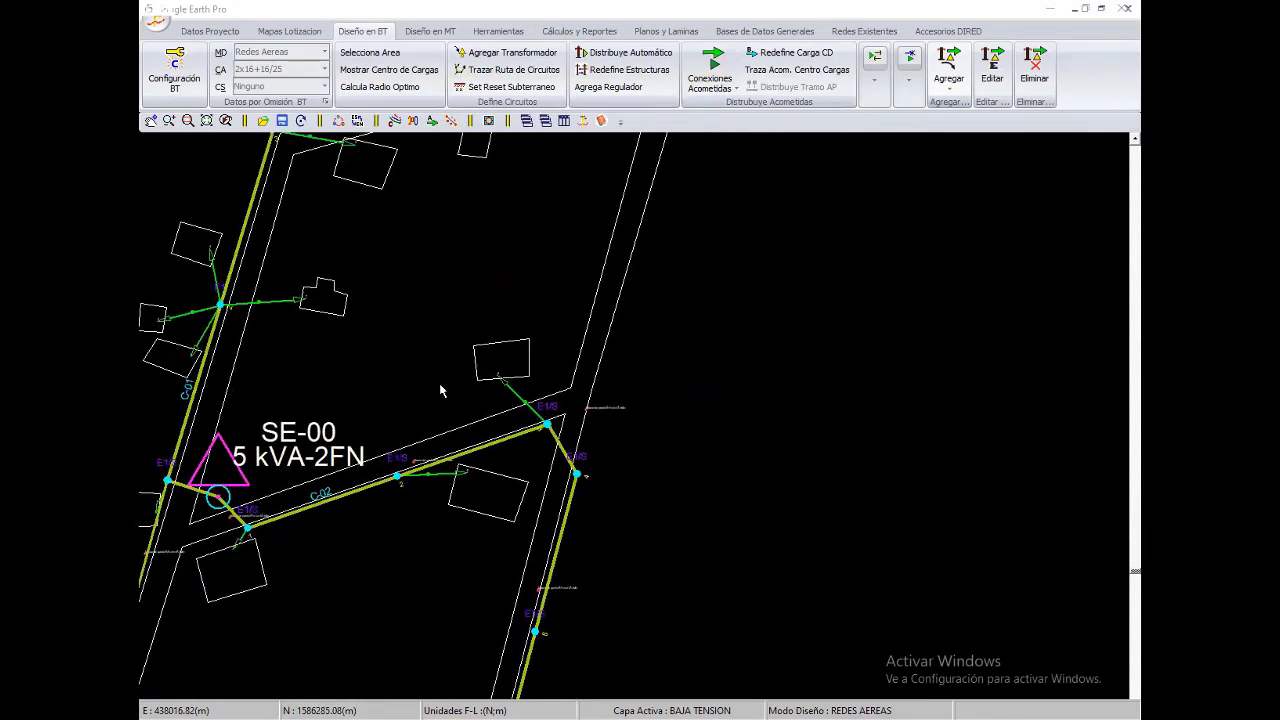
scroll(551, 345, down, 2)
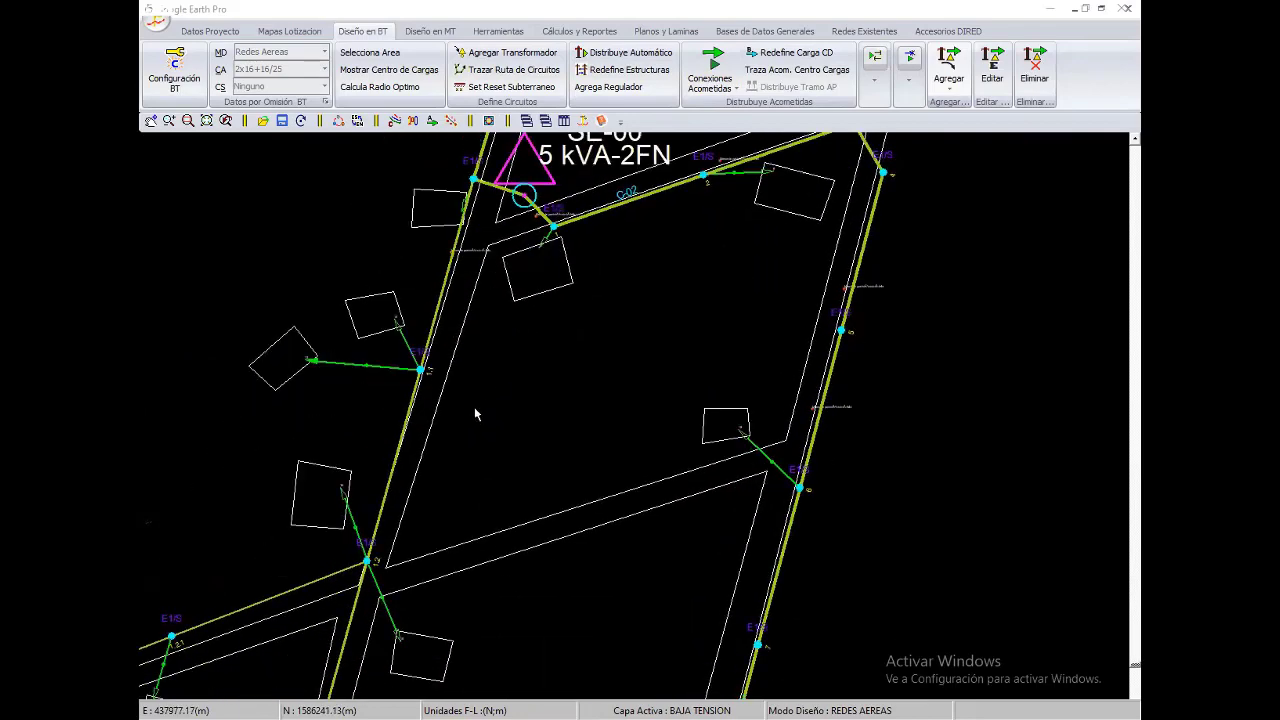
mouse_move(477, 417)
middle_down()
mouse_move(551, 370)
mouse_move(447, 455)
middle_up()
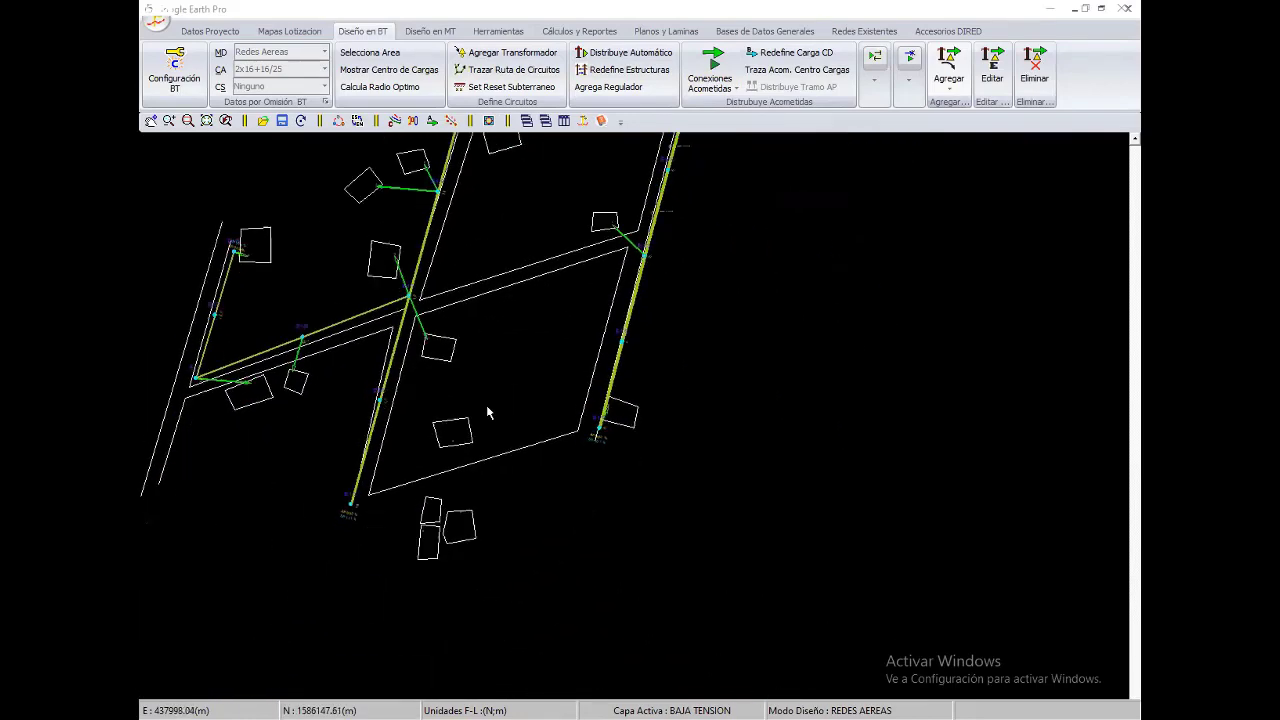
scroll(464, 418, up, 1)
scroll(520, 323, up, 1)
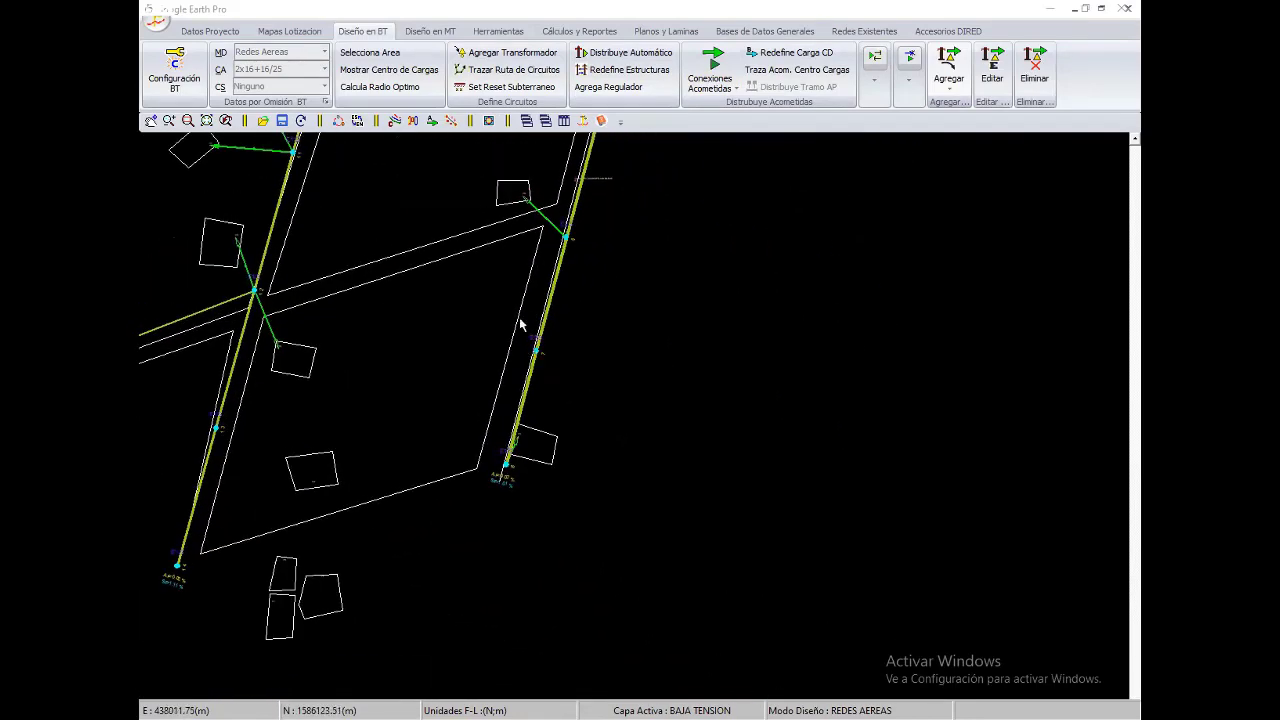
scroll(477, 486, up, 1)
scroll(704, 286, up, 1)
scroll(704, 286, down, 1)
scroll(693, 364, down, 1)
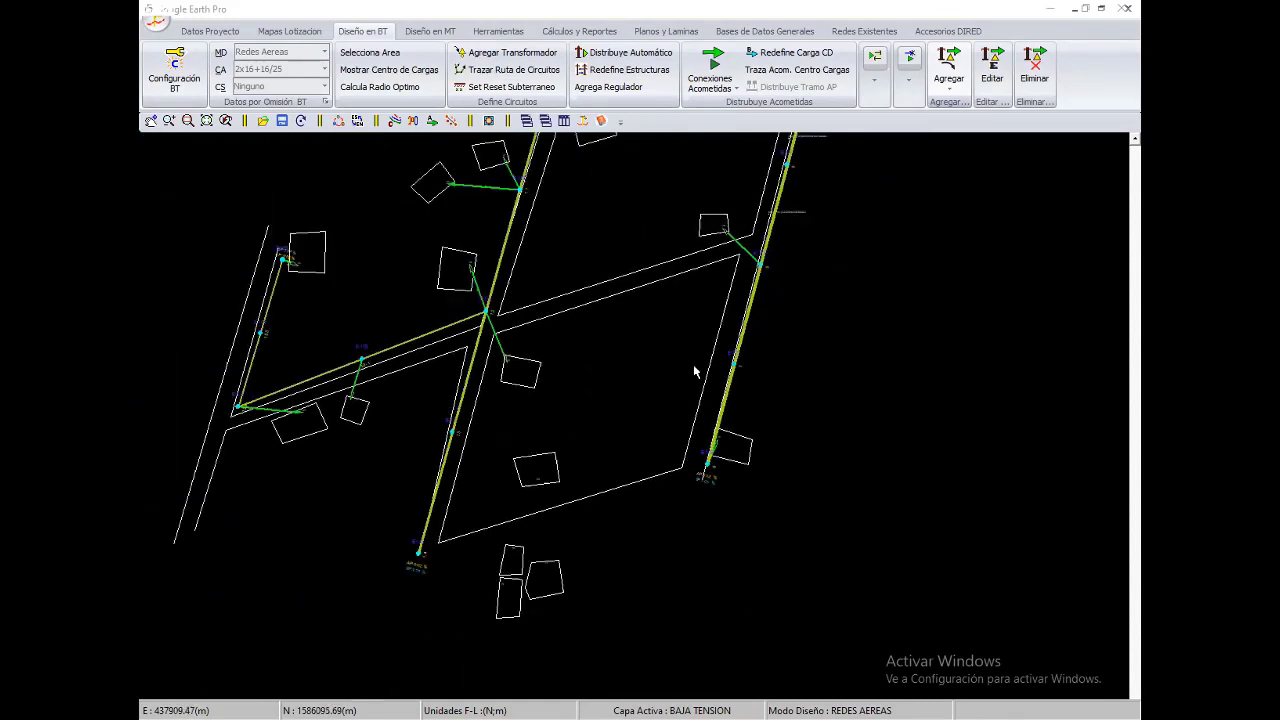
scroll(617, 434, down, 1)
middle_drag(662, 341, 589, 404)
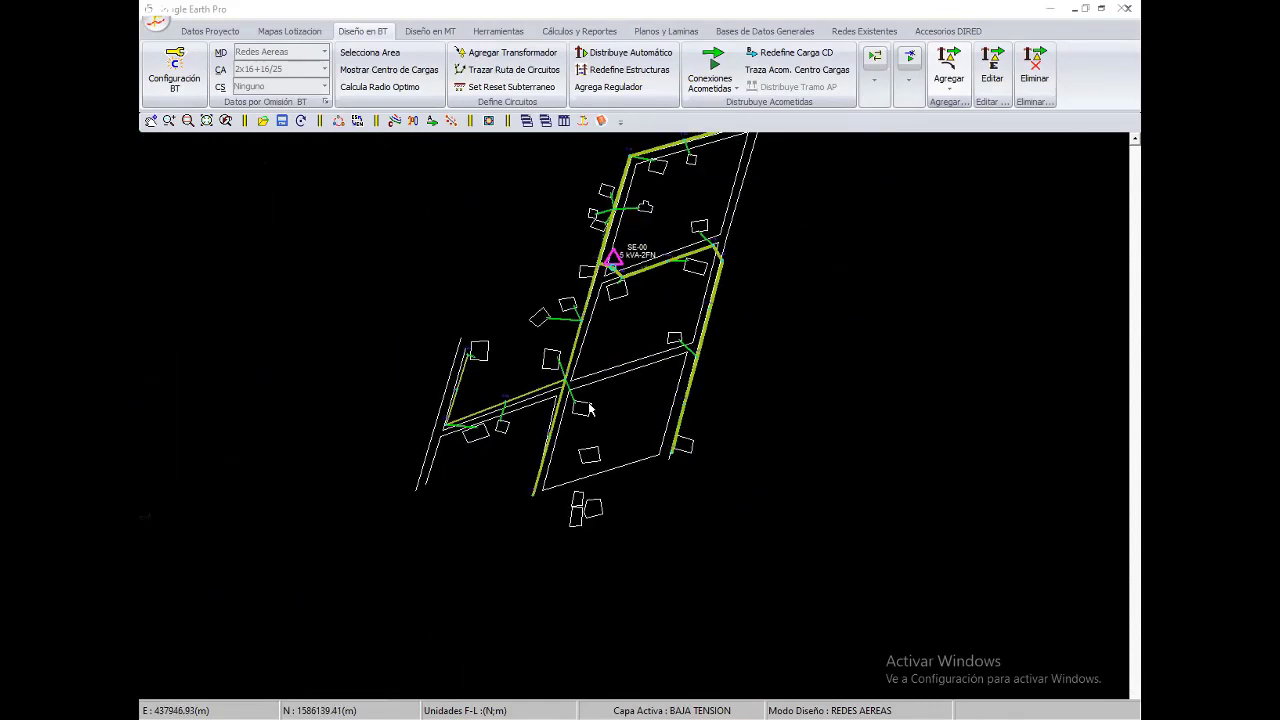
scroll(638, 368, up, 1)
scroll(654, 347, up, 1)
scroll(654, 347, up, 1)
scroll(483, 308, up, 1)
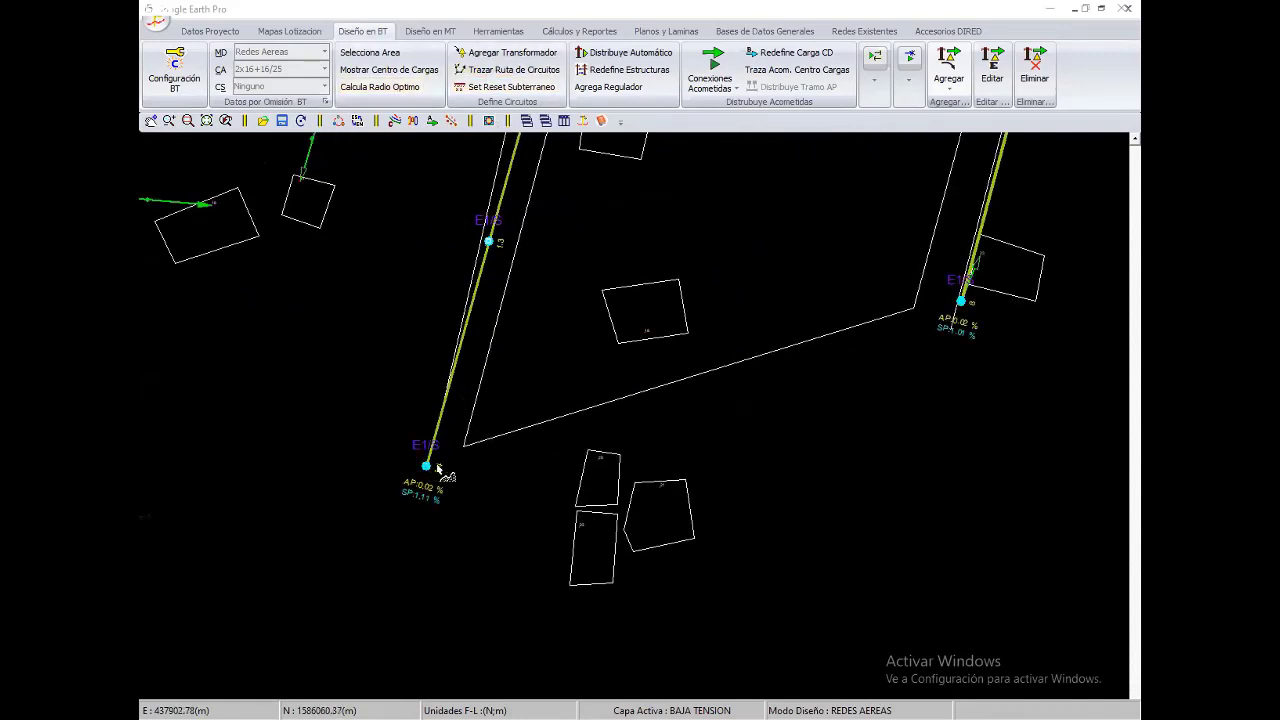
click(622, 414)
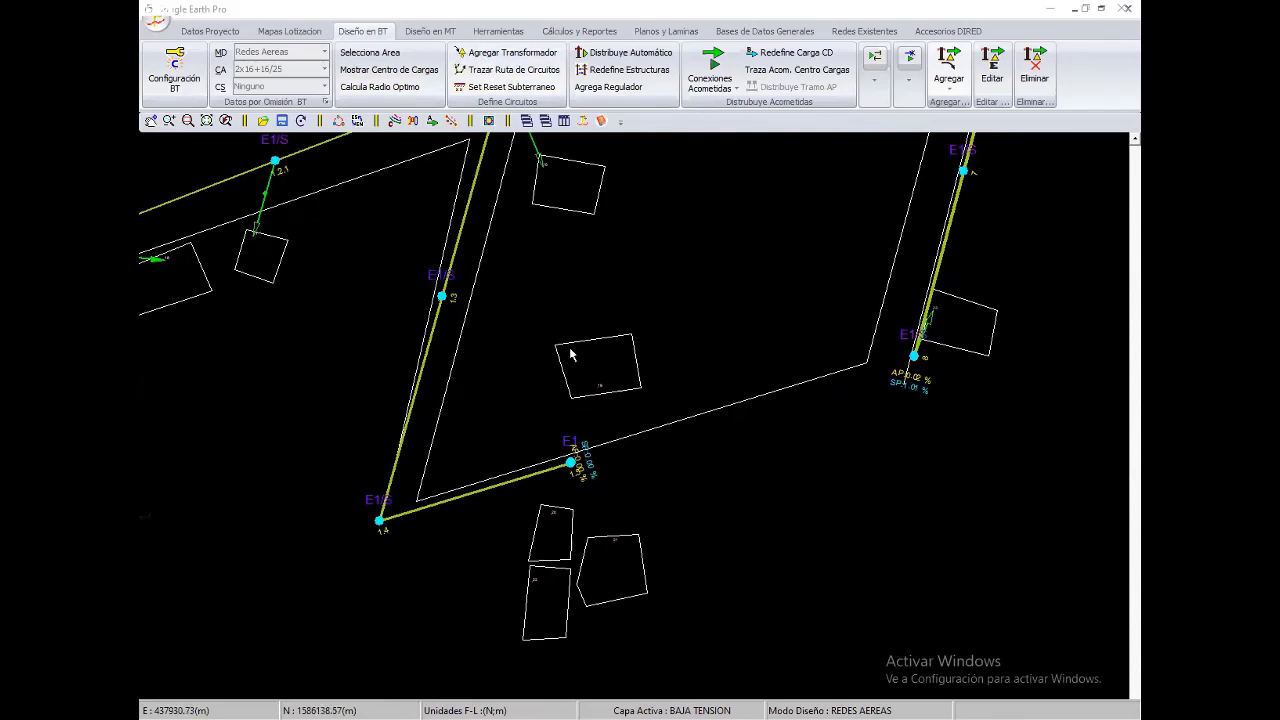
Run service drops from the new pole to three southern buildings
right_click(578, 384)
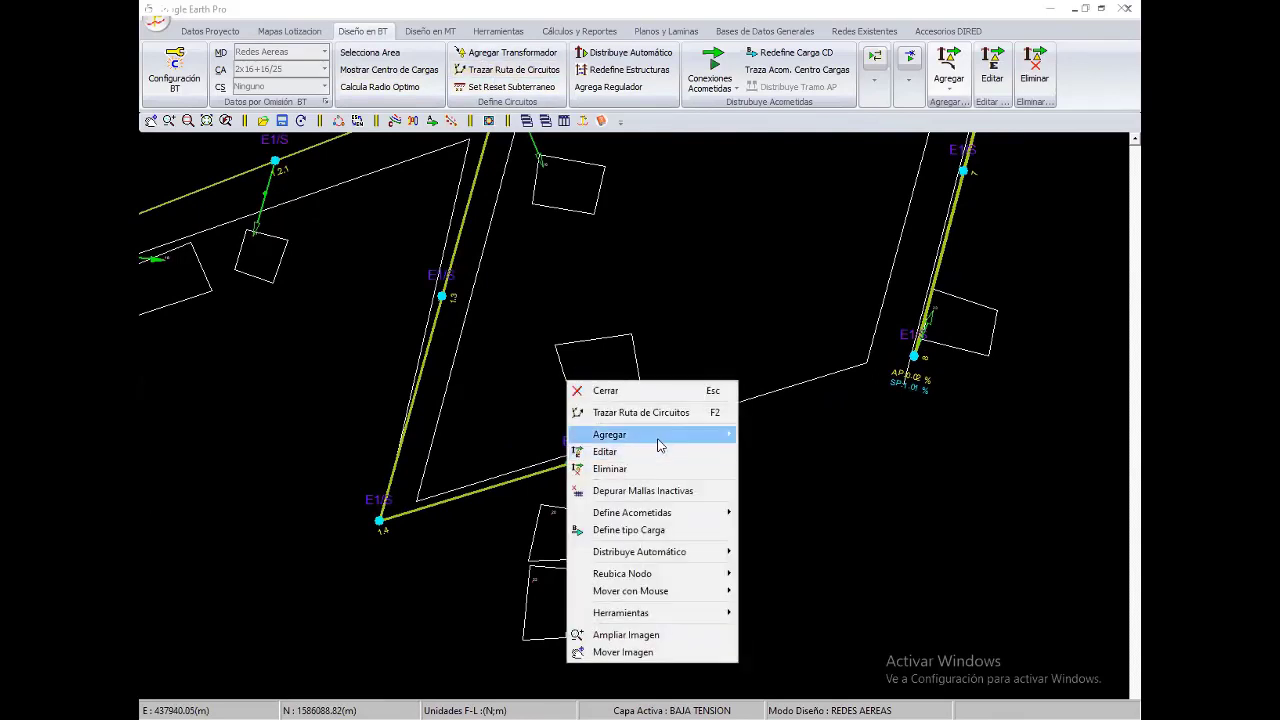
mouse_move(609, 434)
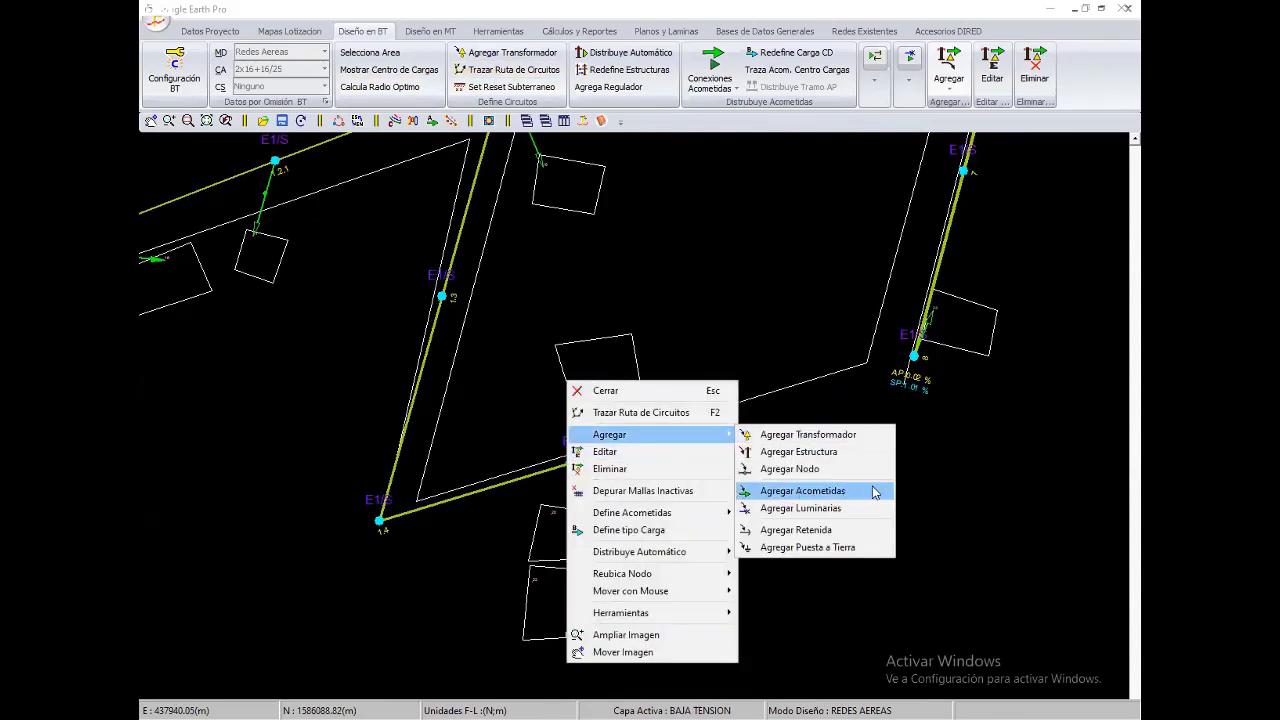
click(855, 492)
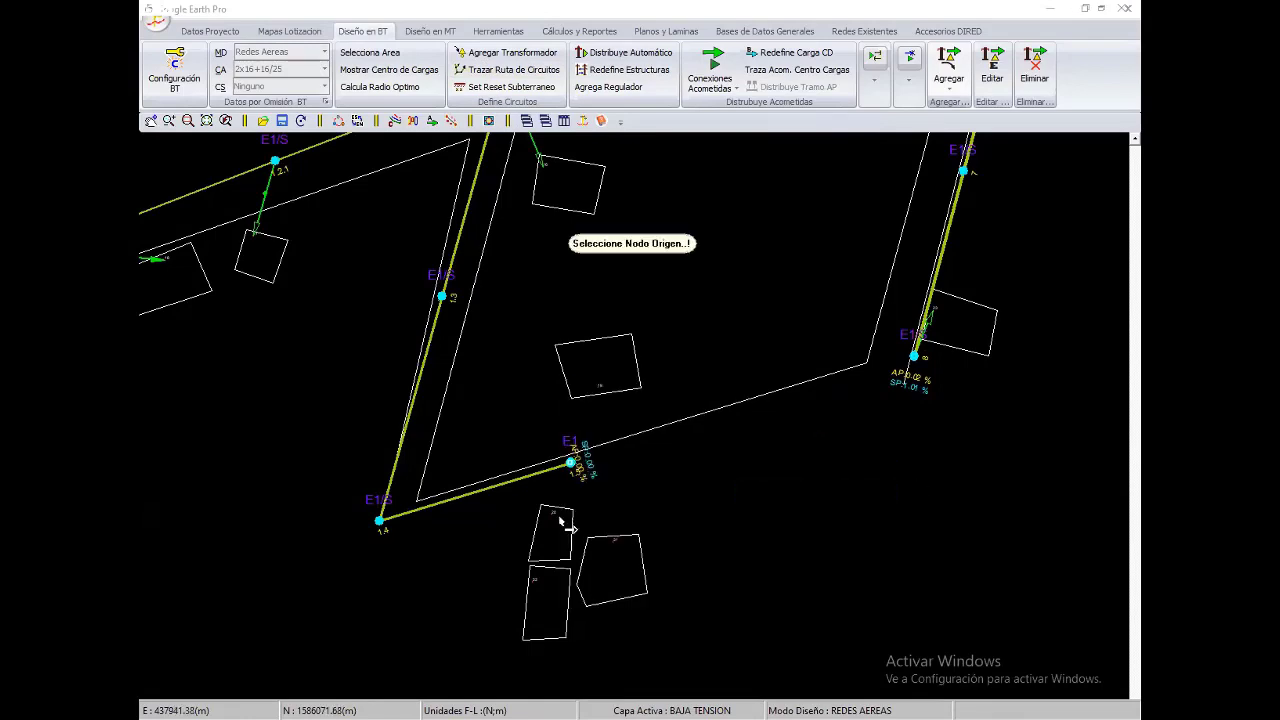
click(606, 484)
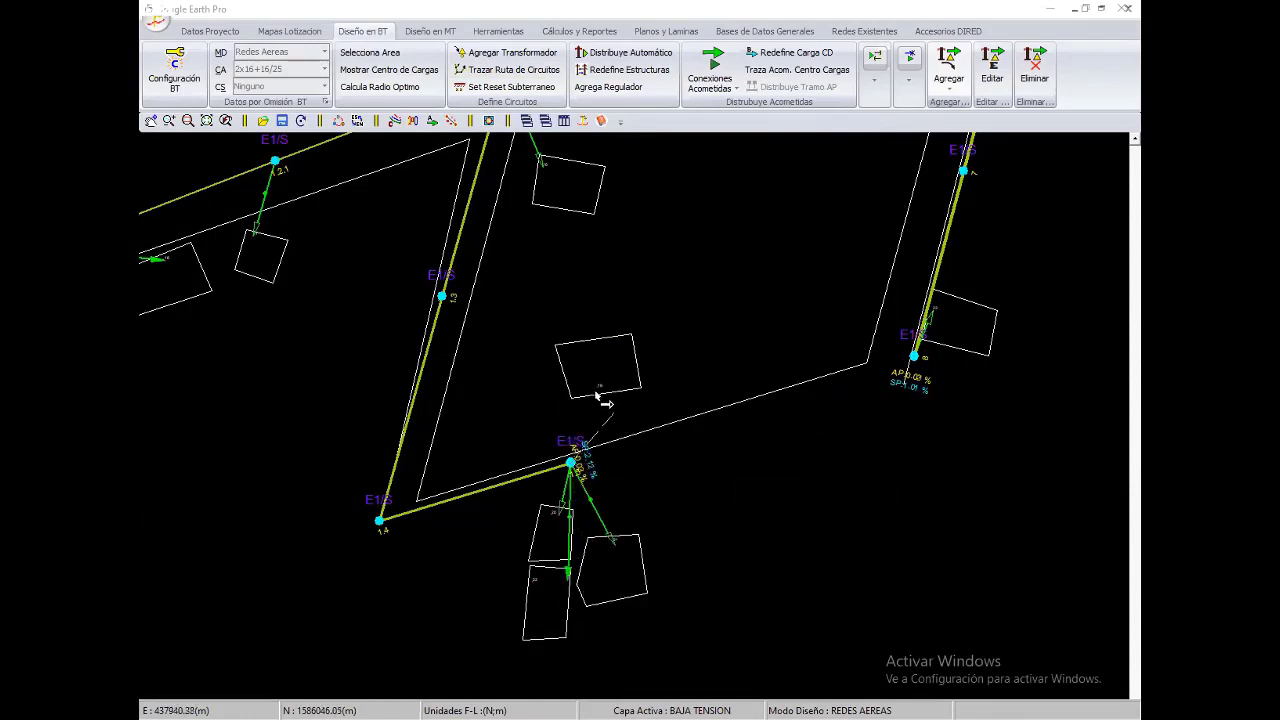
scroll(605, 400, down, 5)
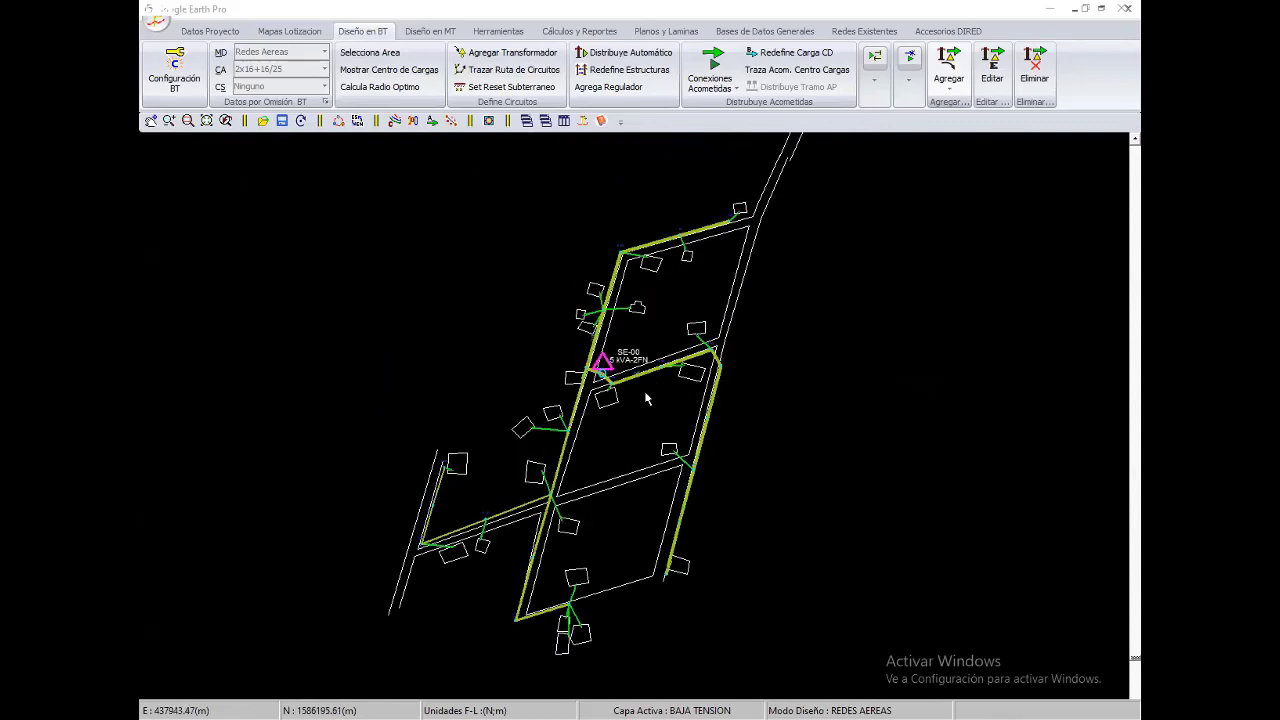
scroll(646, 399, up, 1)
scroll(600, 375, up, 1)
scroll(588, 370, up, 1)
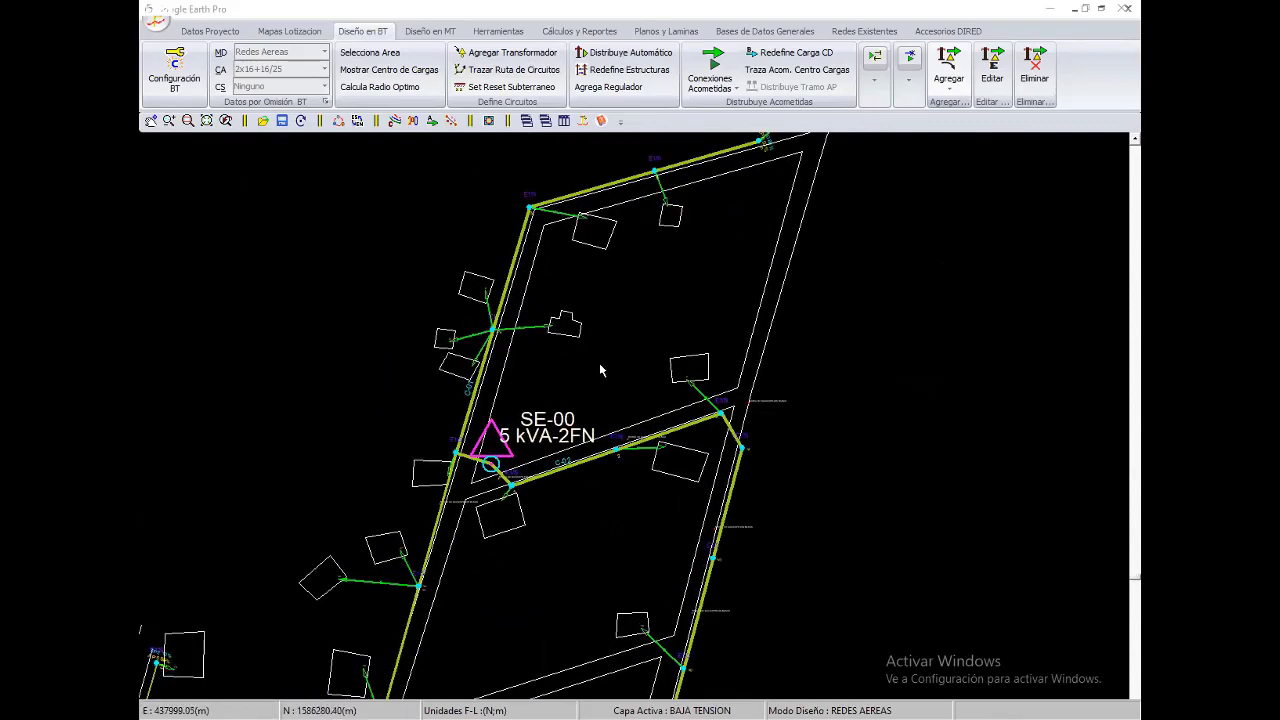
scroll(567, 407, down, 1)
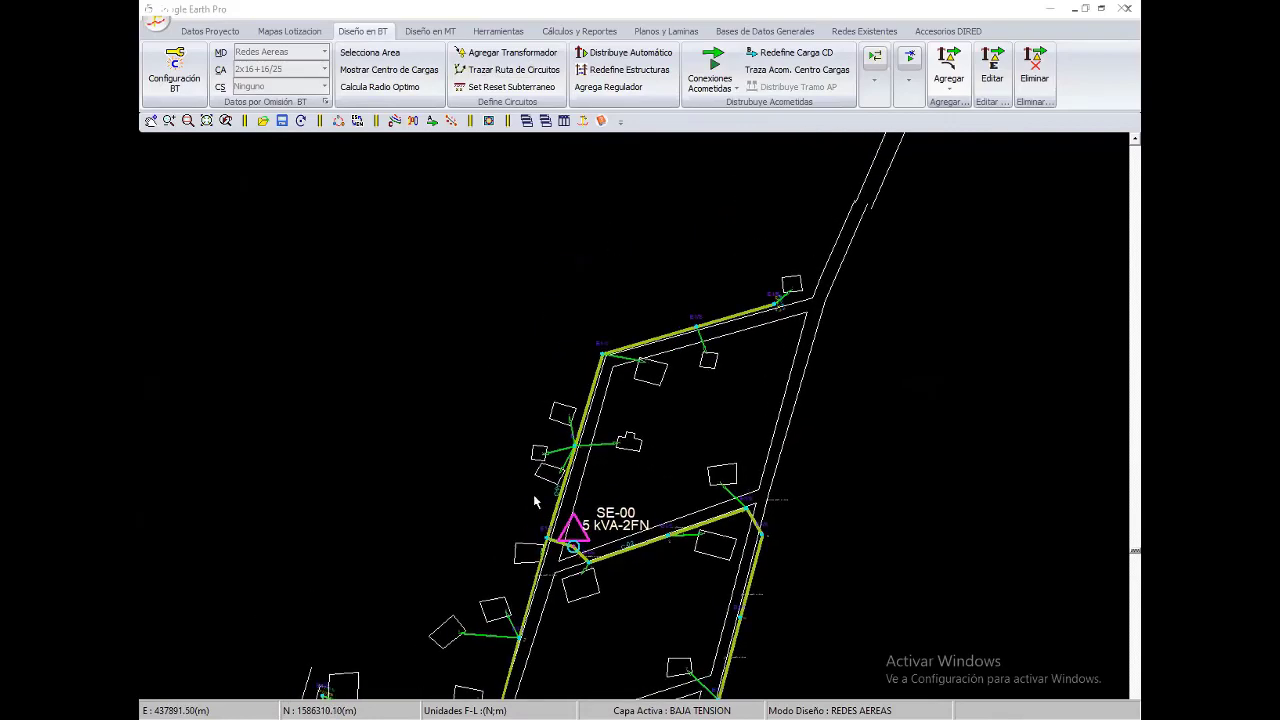
scroll(533, 494, up, 1)
scroll(531, 471, up, 1)
scroll(620, 437, down, 1)
mouse_move(817, 206)
middle_down()
mouse_move(440, 218)
mouse_move(416, 271)
middle_up()
scroll(420, 302, down, 1)
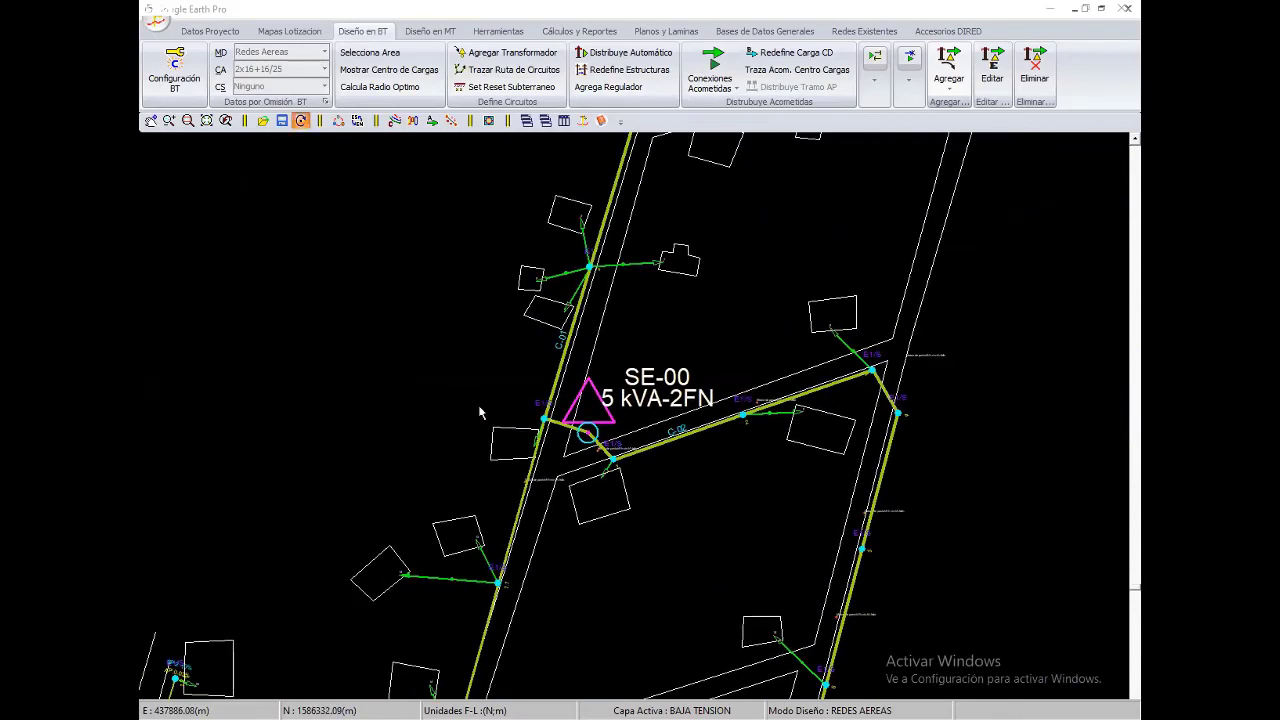
scroll(480, 408, up, 1)
scroll(580, 356, down, 1)
middle_drag(415, 571, 547, 442)
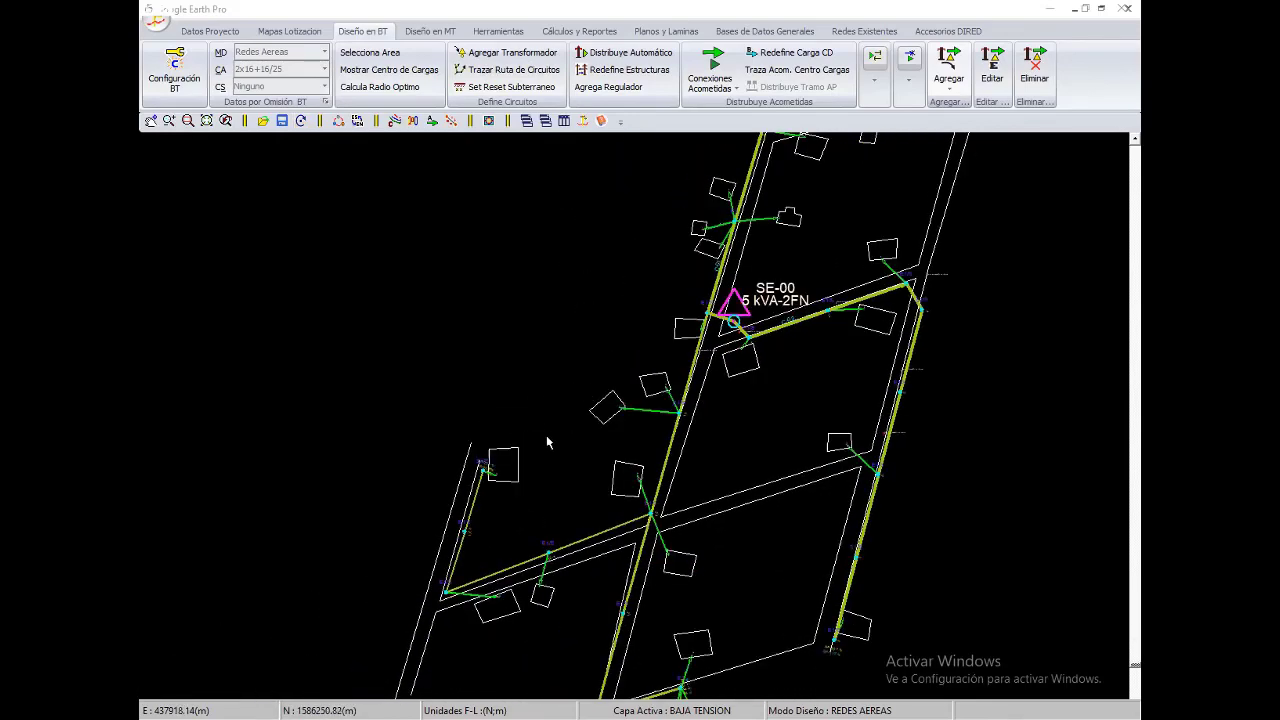
scroll(500, 428, up, 1)
scroll(497, 340, up, 1)
scroll(516, 415, up, 1)
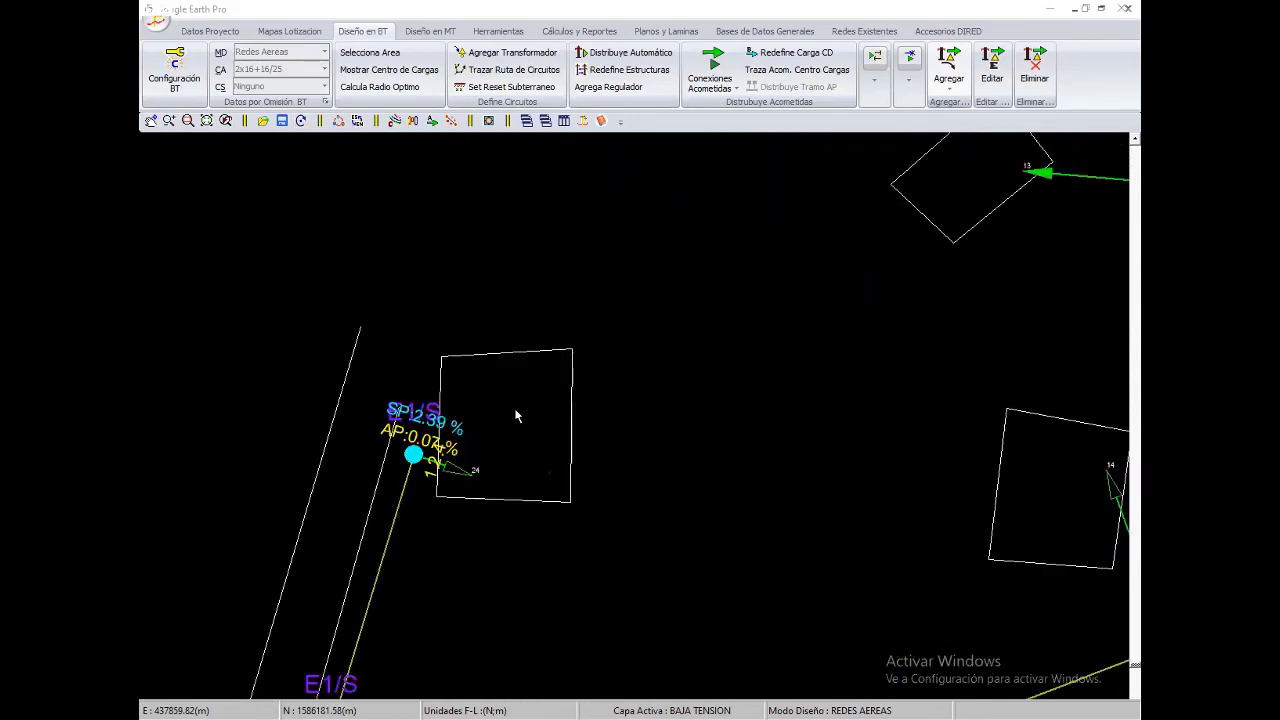
scroll(878, 346, down, 2)
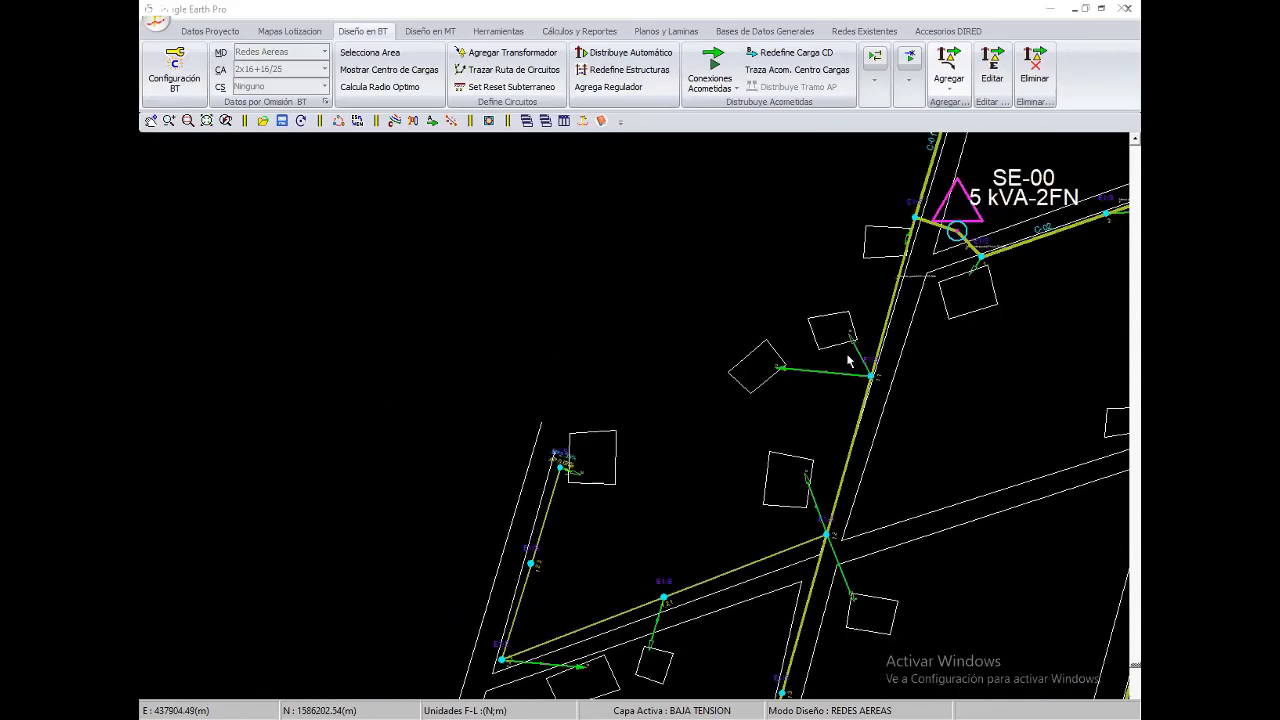
middle_drag(870, 350, 536, 636)
scroll(740, 365, up, 1)
scroll(737, 371, up, 1)
middle_drag(697, 457, 598, 577)
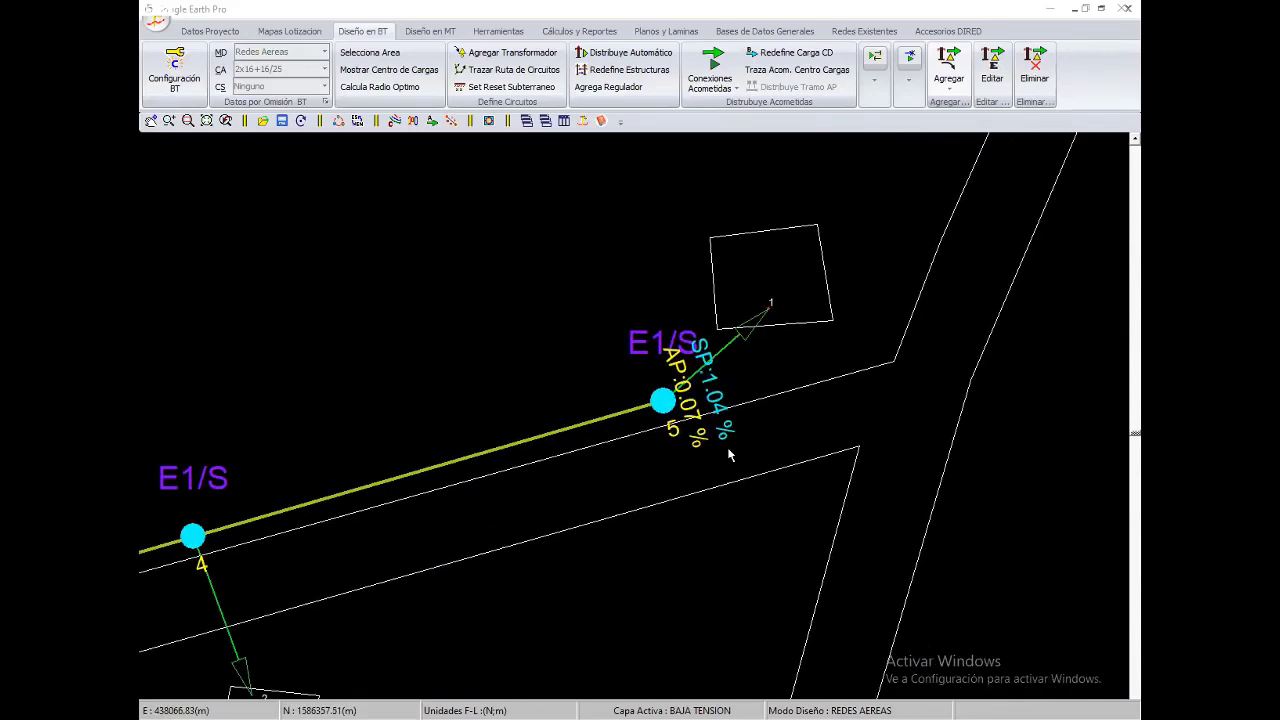
middle_drag(563, 477, 700, 300)
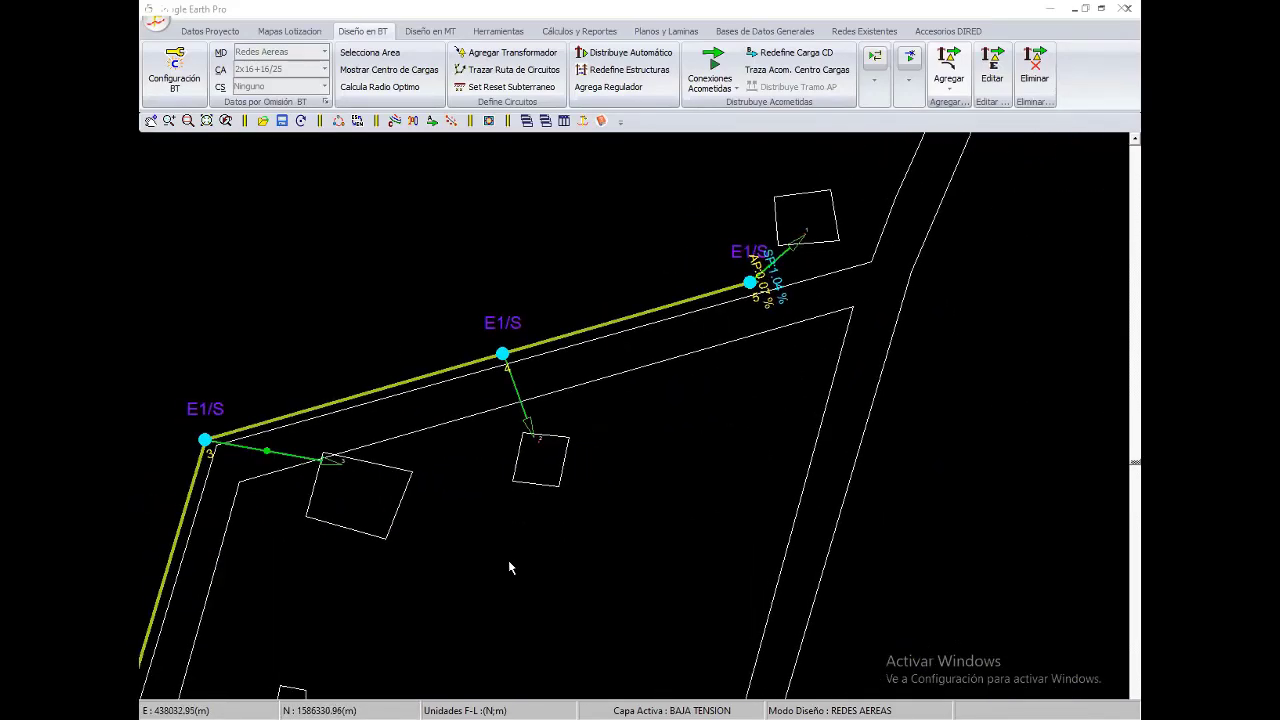
scroll(508, 560, down, 2)
mouse_move(540, 660)
middle_down()
mouse_move(624, 482)
mouse_move(566, 450)
middle_up()
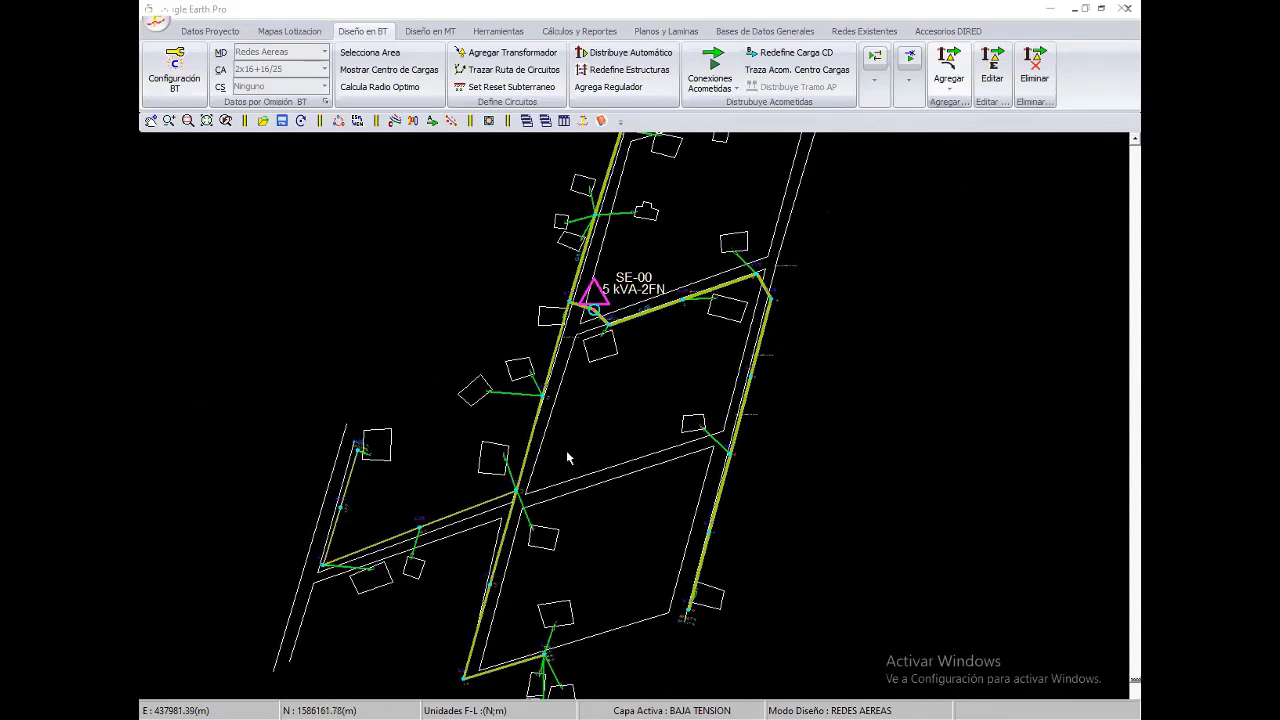
scroll(540, 435, up, 3)
scroll(560, 305, up, 2)
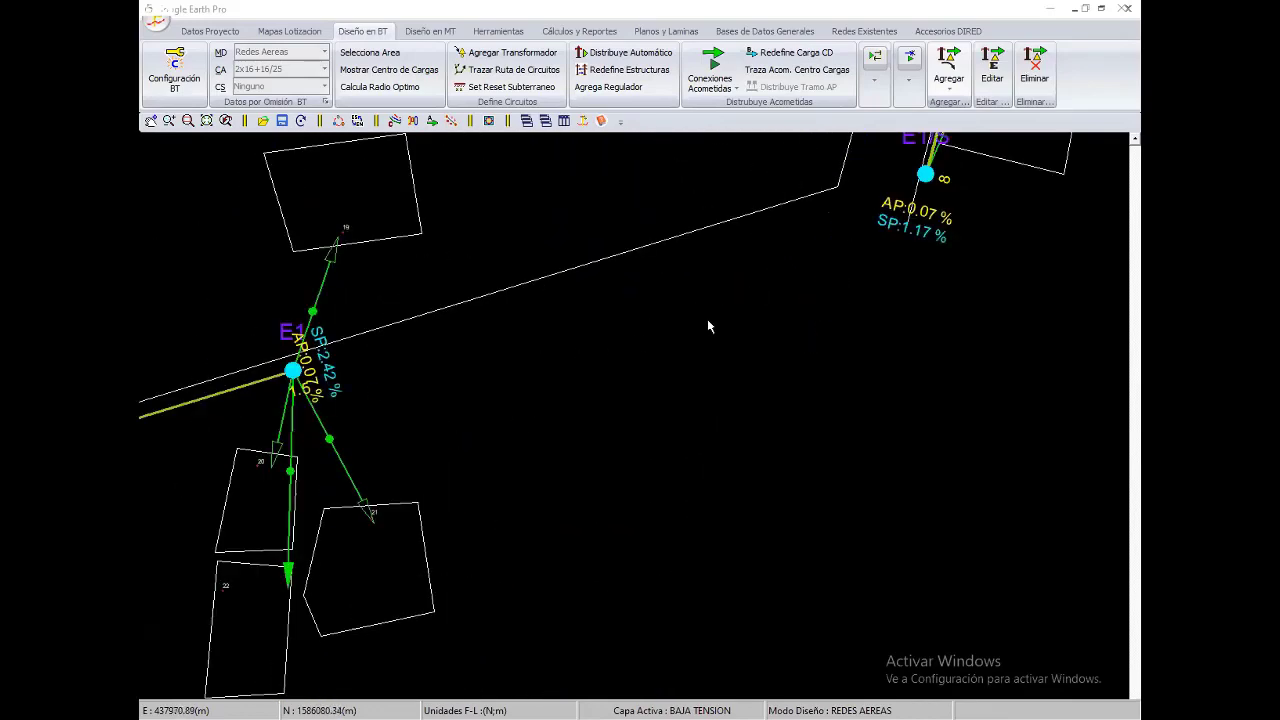
scroll(707, 320, down, 3)
scroll(620, 500, up, 2)
mouse_move(623, 514)
middle_down()
mouse_move(550, 570)
mouse_move(543, 496)
middle_up()
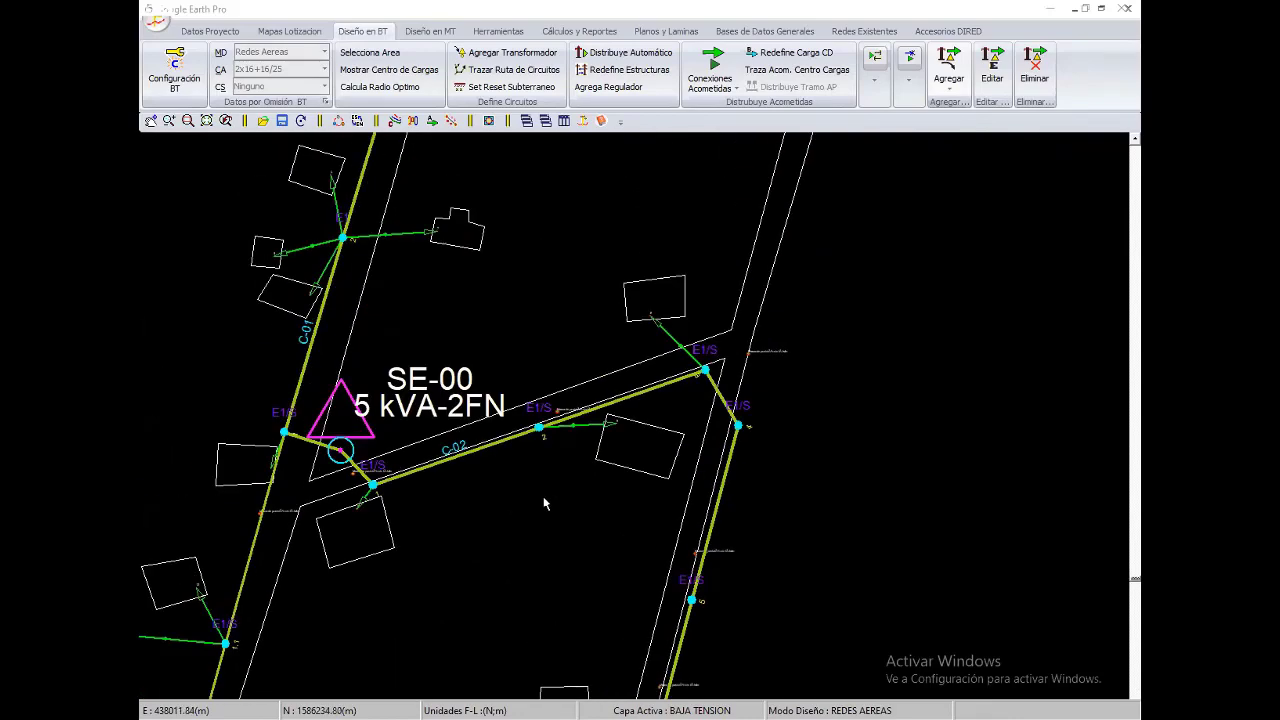
scroll(546, 496, down, 2)
scroll(547, 491, down, 1)
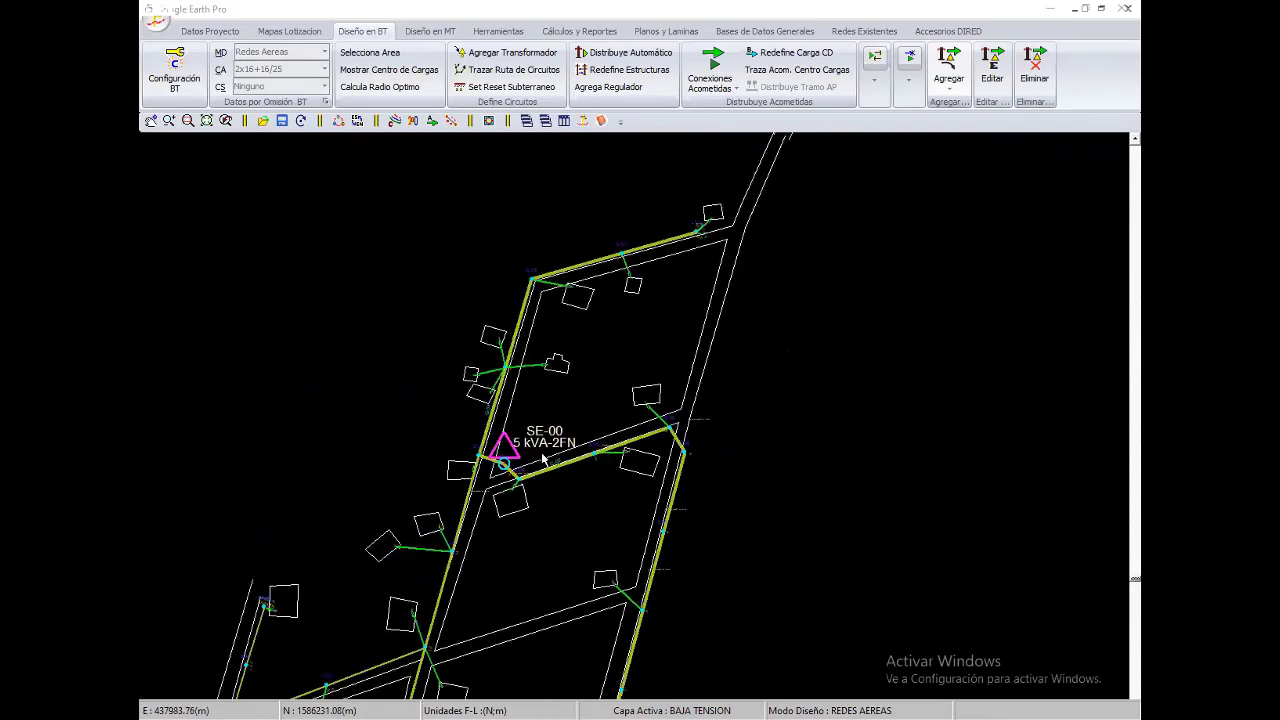
scroll(600, 463, down, 1)
scroll(622, 481, down, 1)
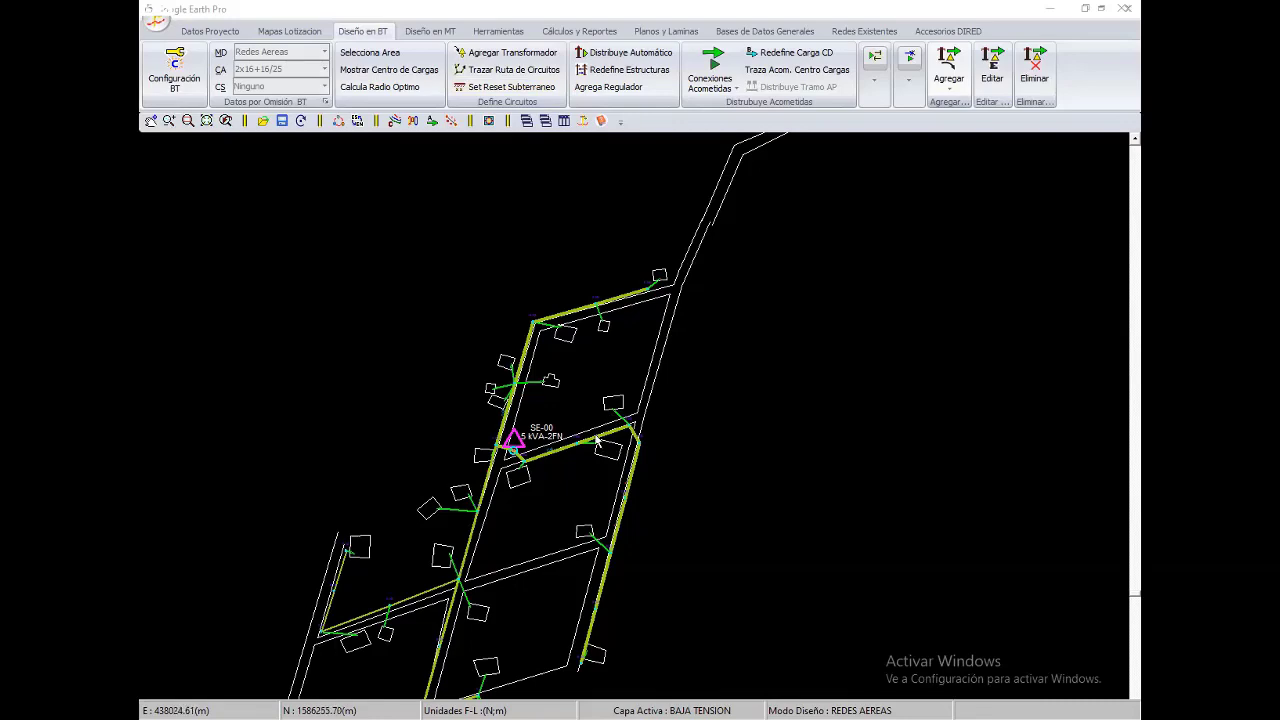
scroll(612, 418, up, 1)
scroll(565, 412, up, 1)
scroll(565, 412, down, 2)
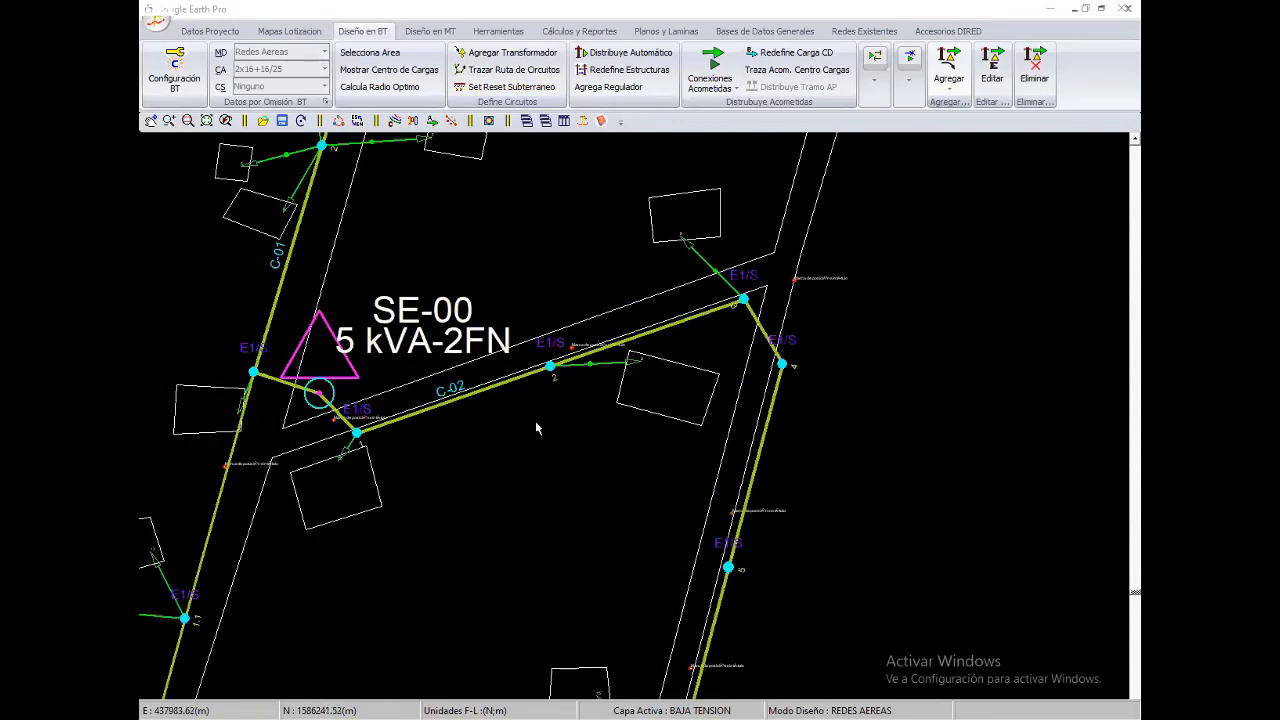
middle_drag(443, 341, 535, 432)
scroll(535, 432, up, 2)
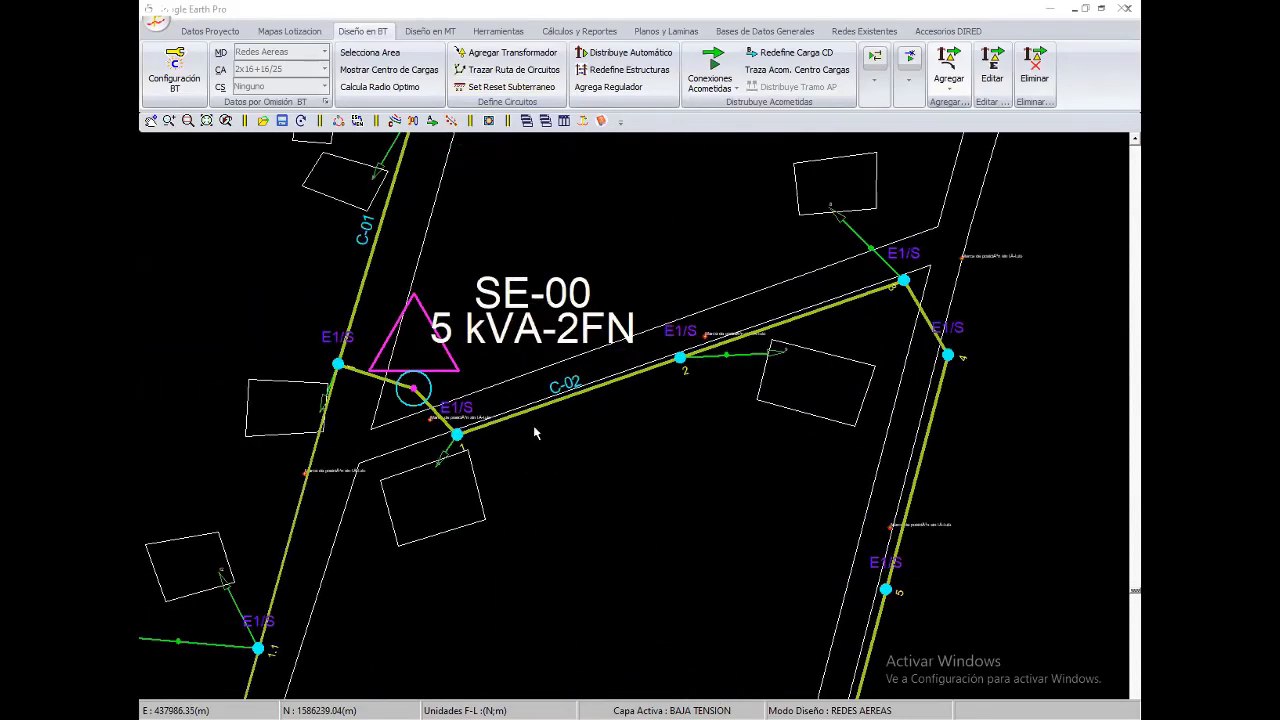
Open the BD Soportes database on its DGER wooden-pole supports table
click(765, 31)
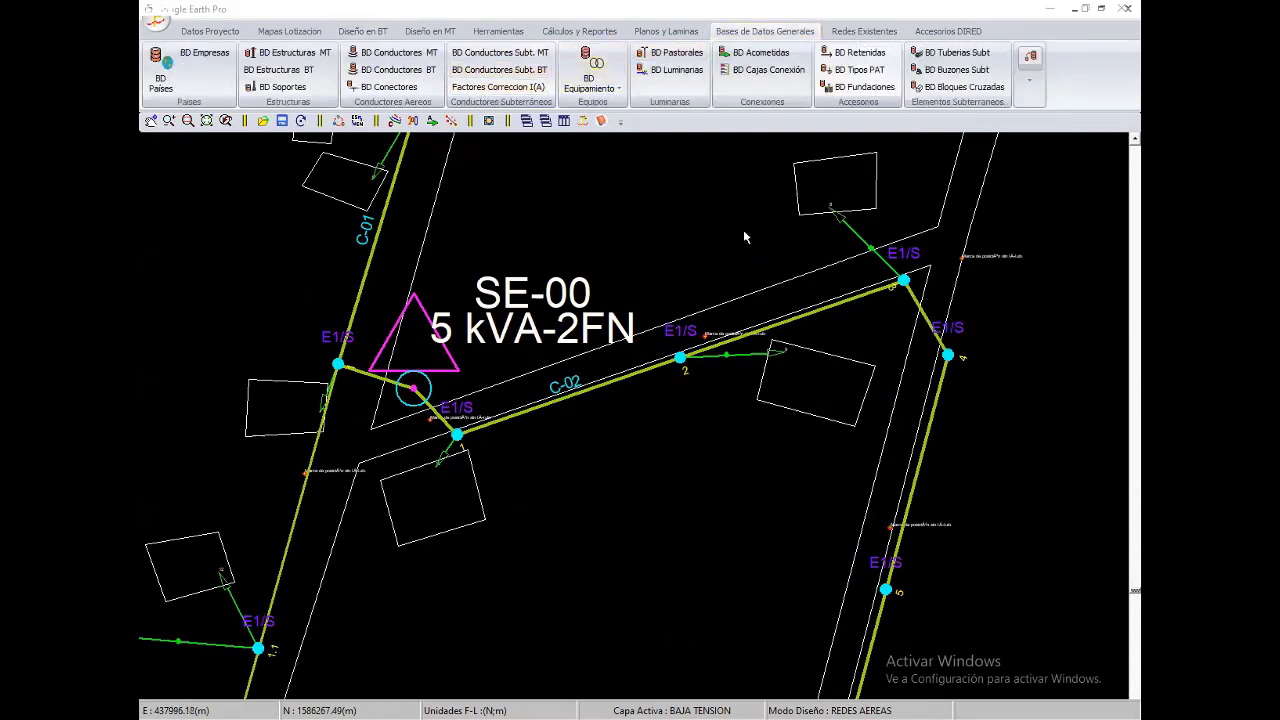
scroll(604, 457, up, 2)
middle_drag(739, 271, 580, 478)
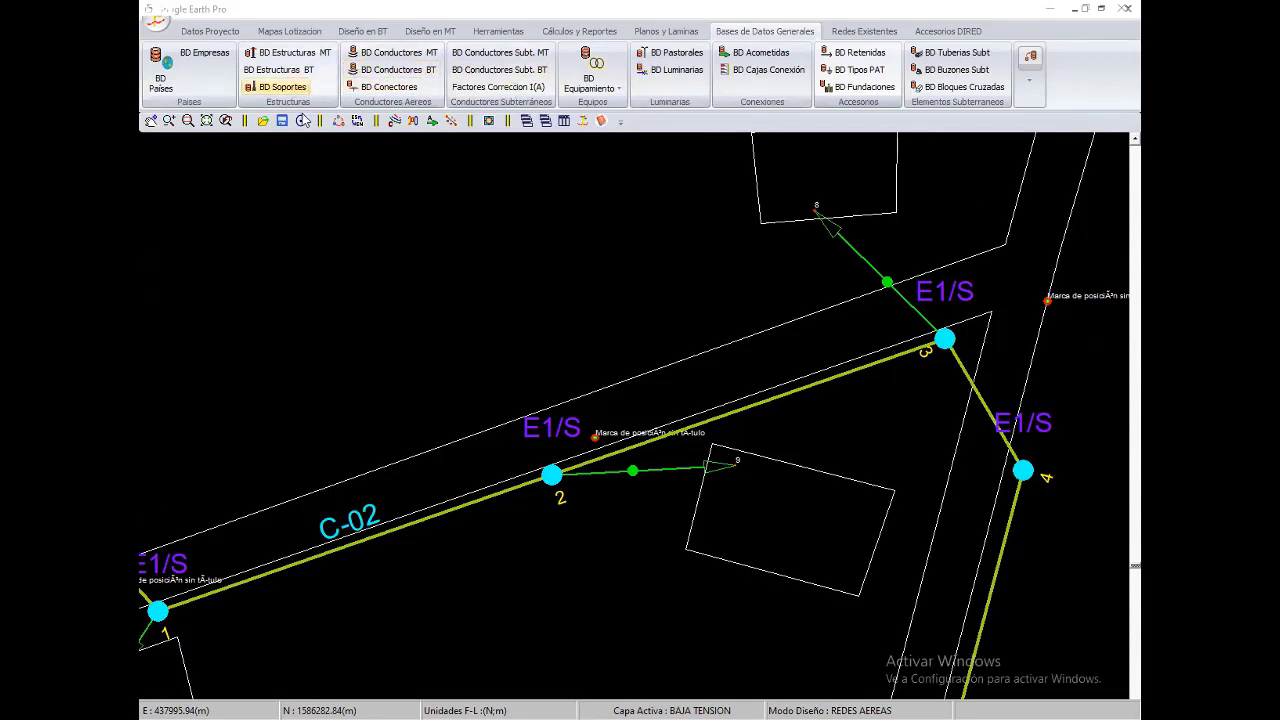
click(282, 86)
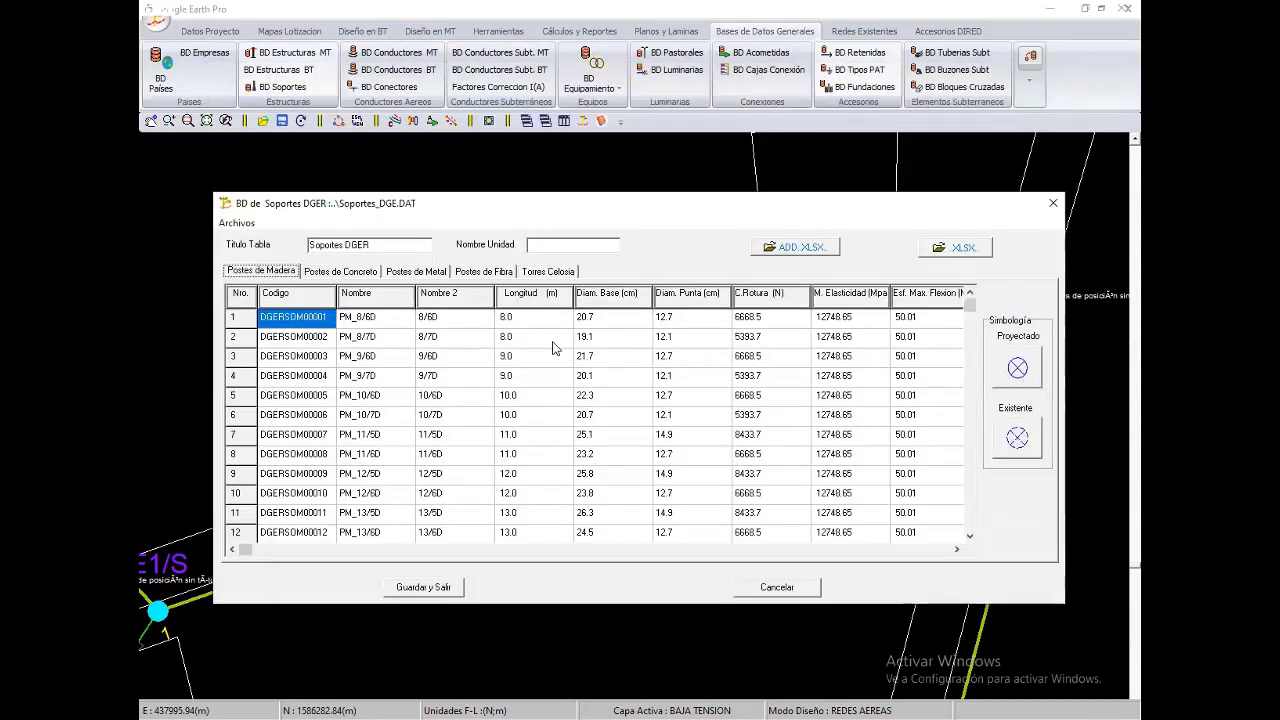
click(330, 273)
click(296, 273)
Set the H icon as the Proyectado symbol, then Guardar y Salir
key(Down)
key(Down)
key(Right)
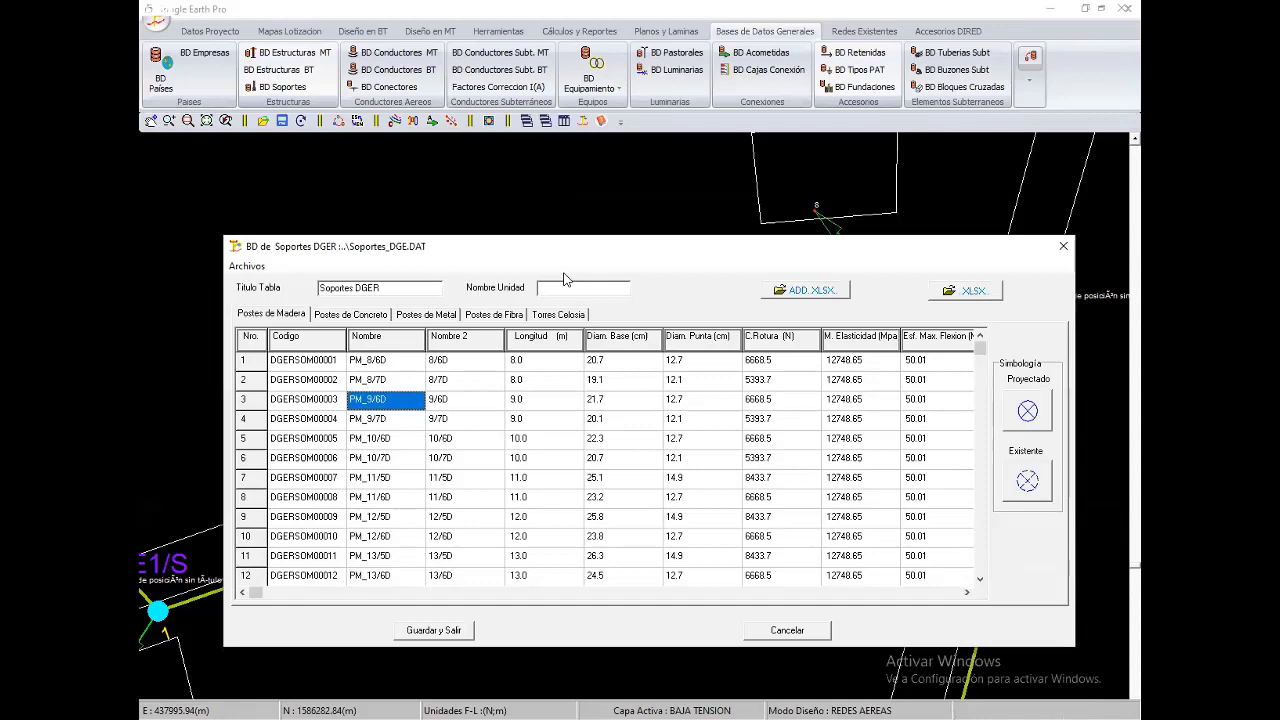
click(479, 442)
click(1027, 411)
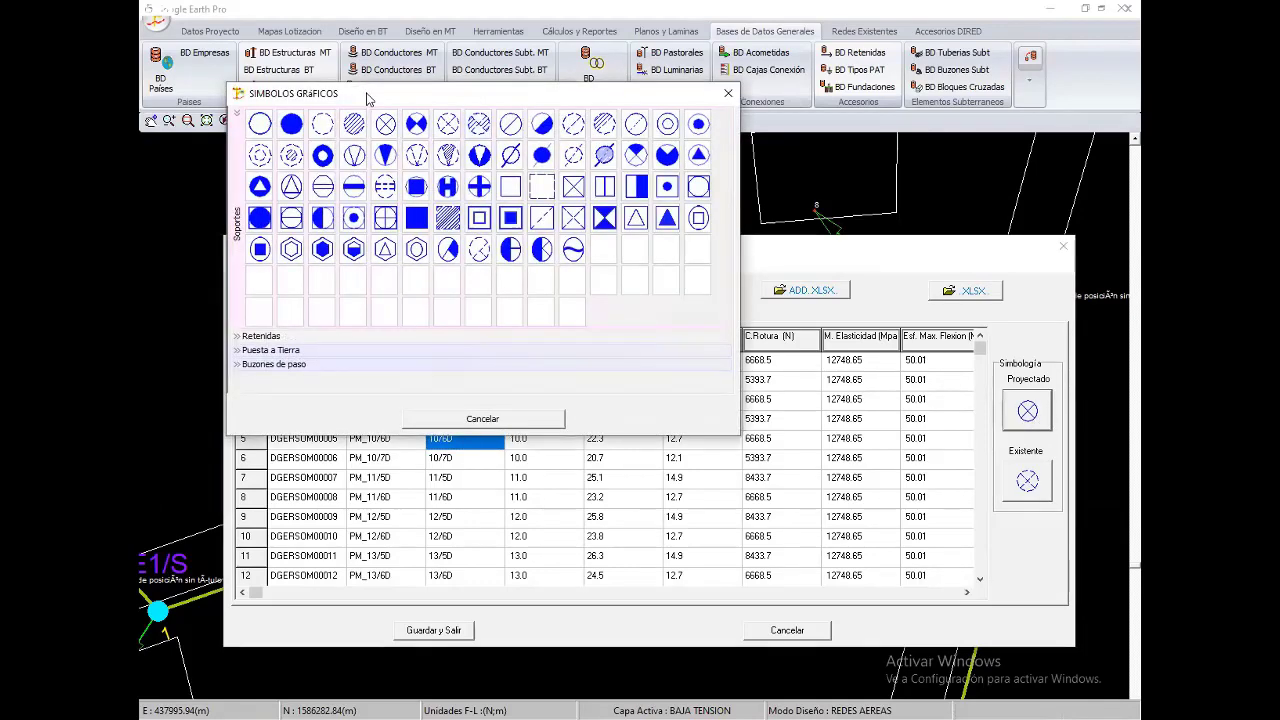
key(Return)
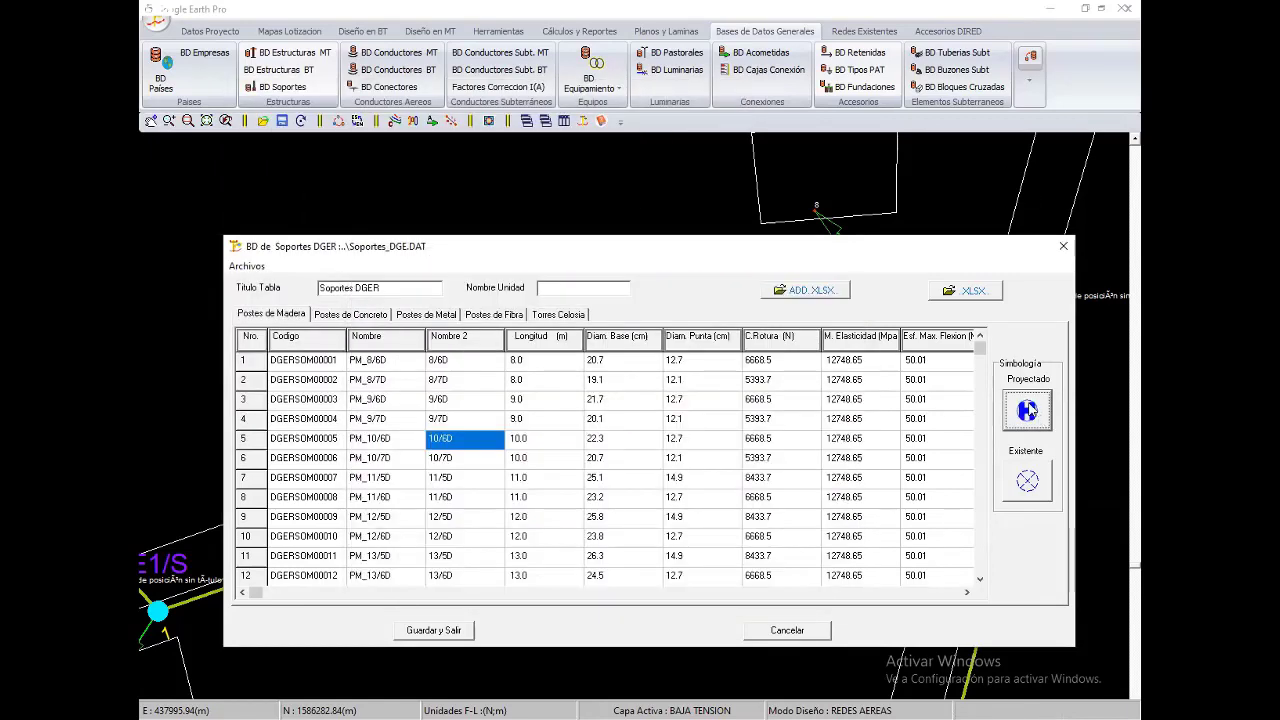
click(433, 630)
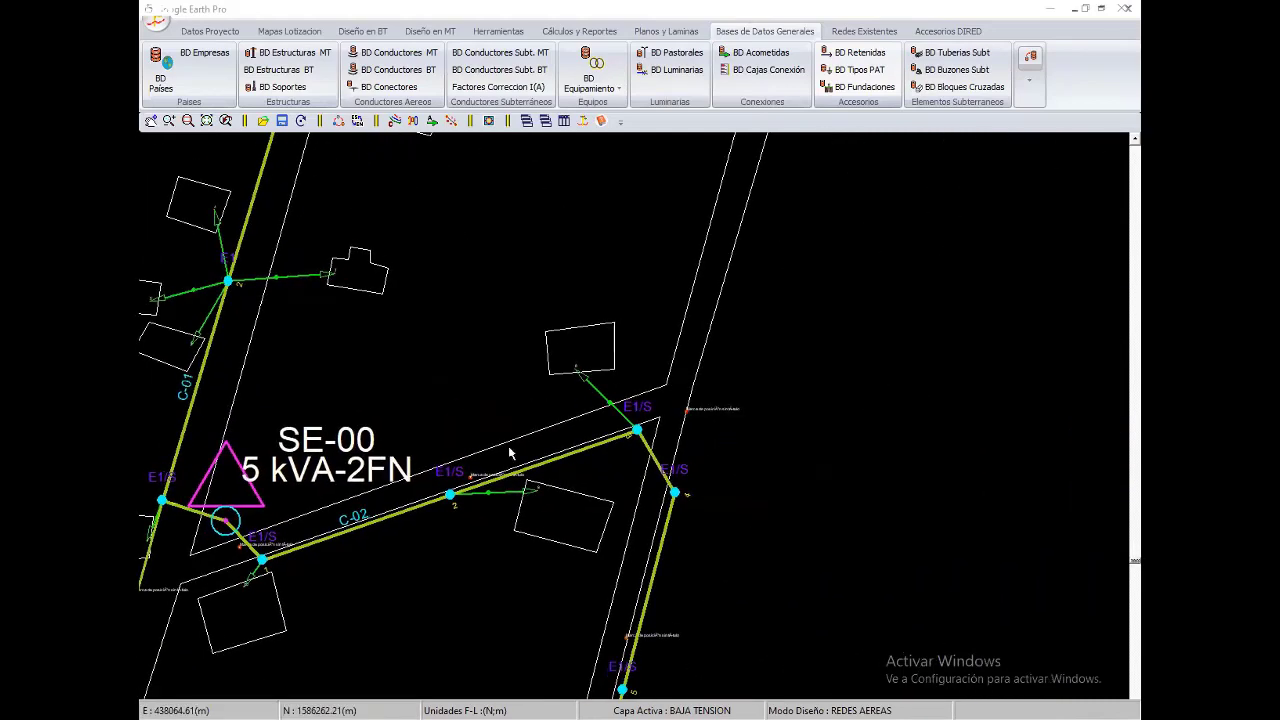
Add a street luminaire at a pole on the upper street line, facing the lot
scroll(427, 439, down, 2)
middle_drag(438, 461, 438, 519)
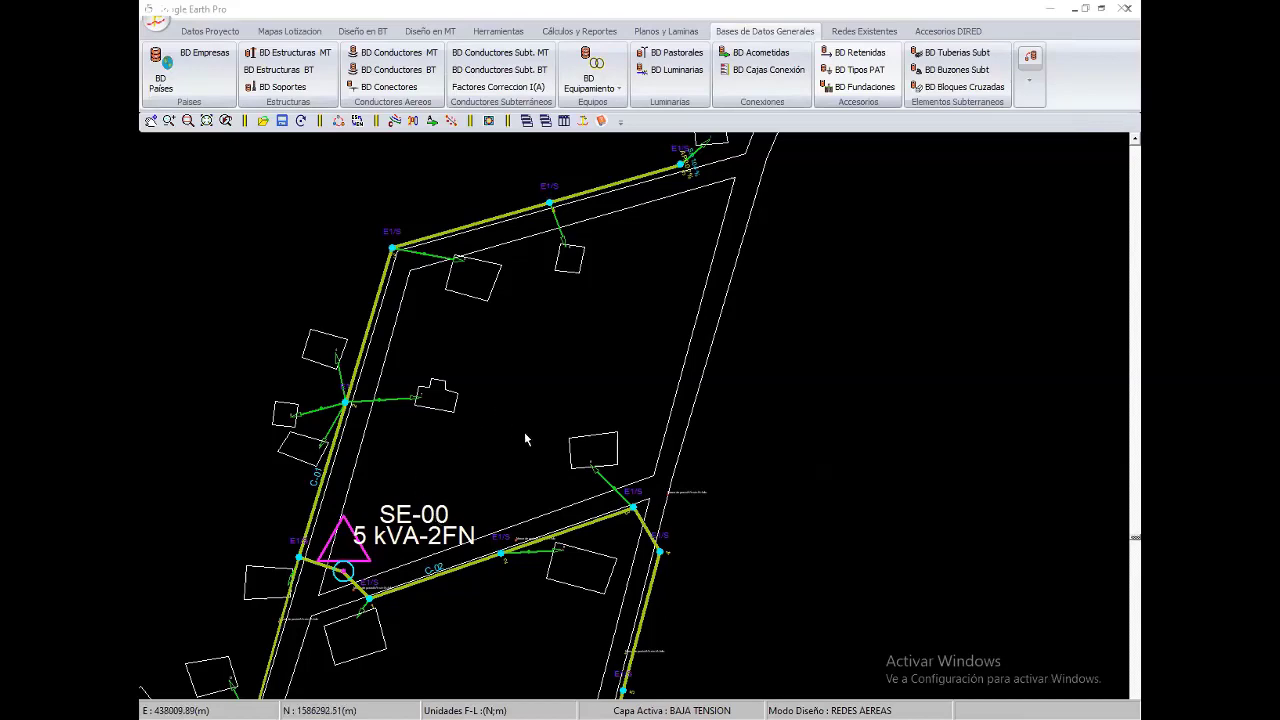
mouse_move(575, 353)
middle_down()
mouse_move(511, 378)
mouse_move(491, 469)
middle_up()
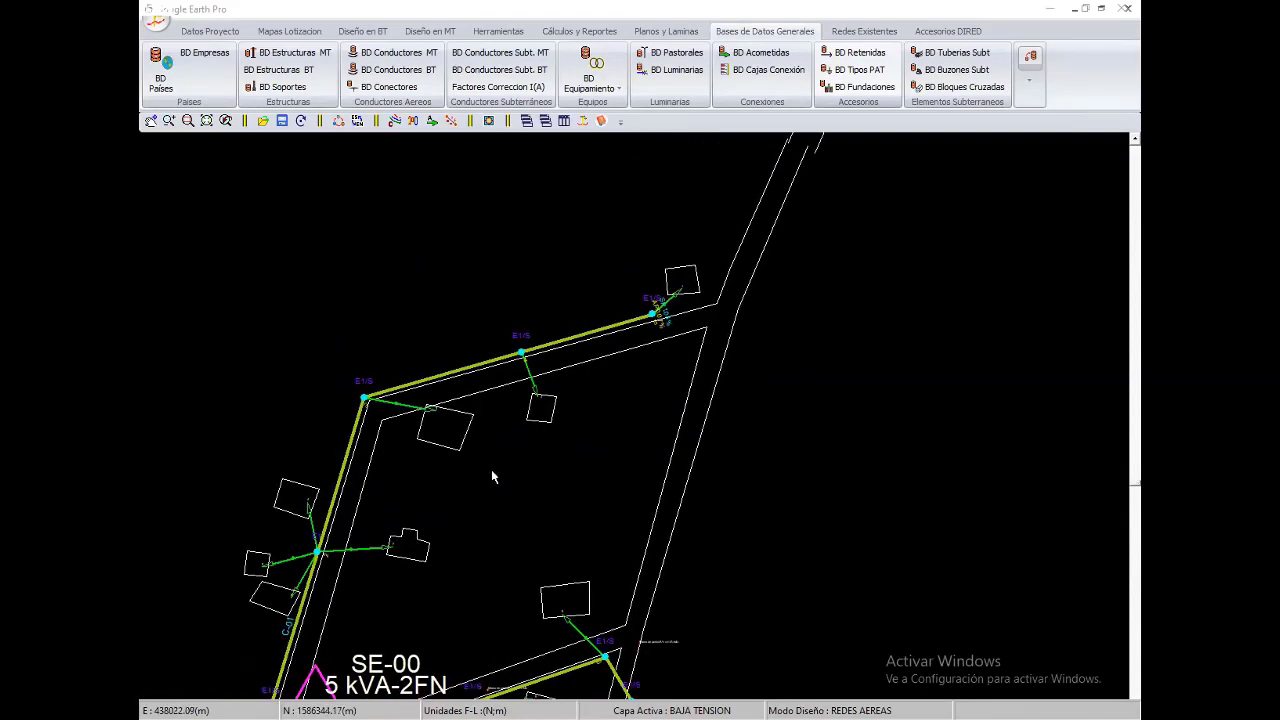
scroll(455, 442, up, 2)
scroll(455, 442, up, 1)
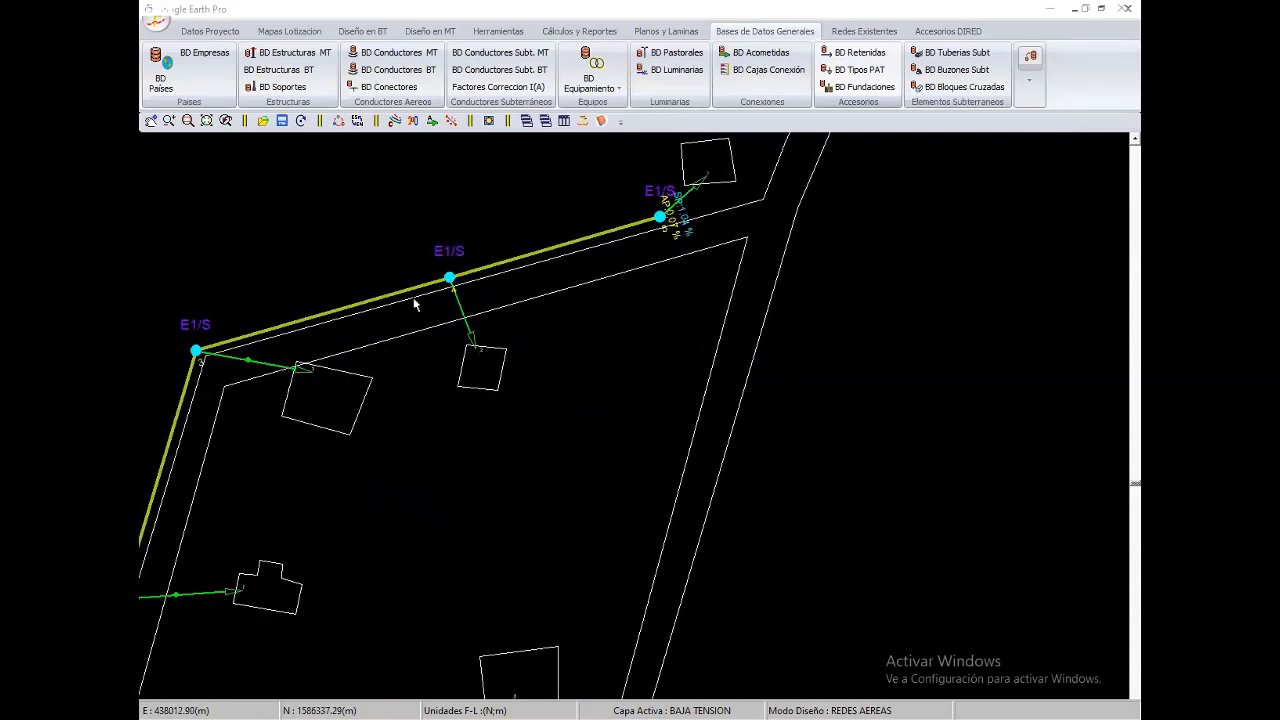
middle_drag(415, 303, 458, 389)
right_click(468, 270)
mouse_move(512, 322)
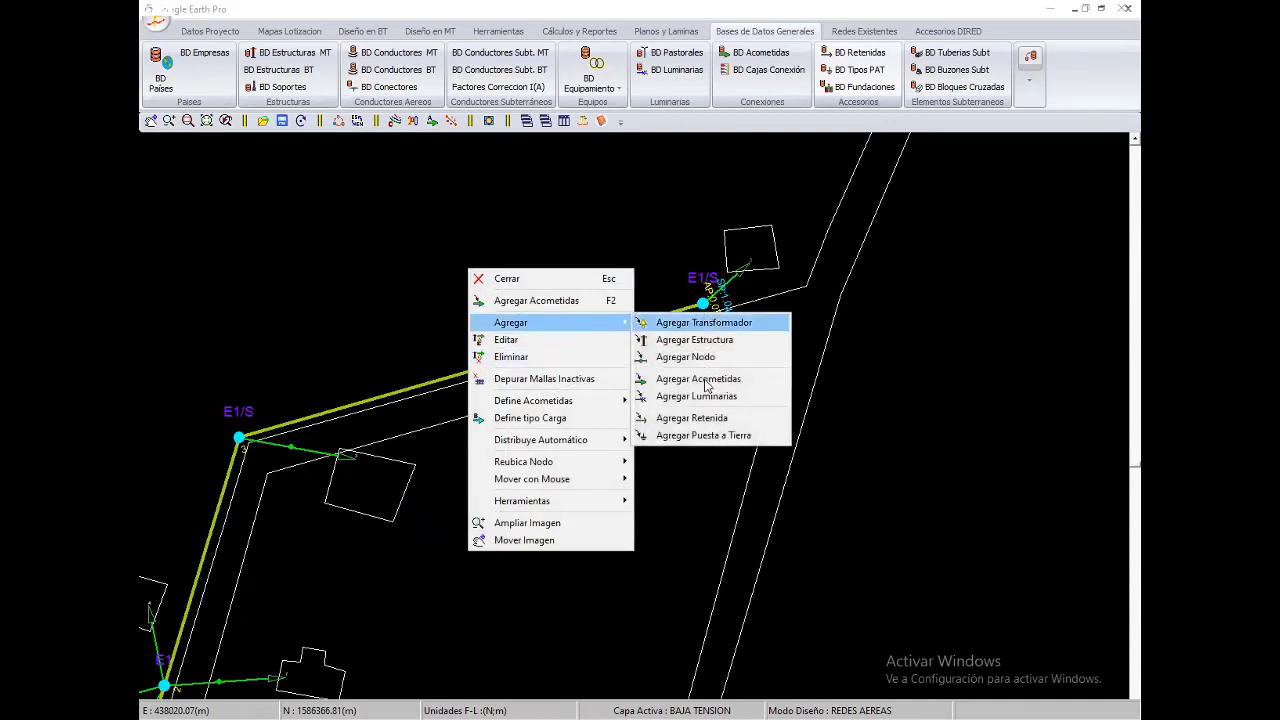
click(700, 396)
click(704, 306)
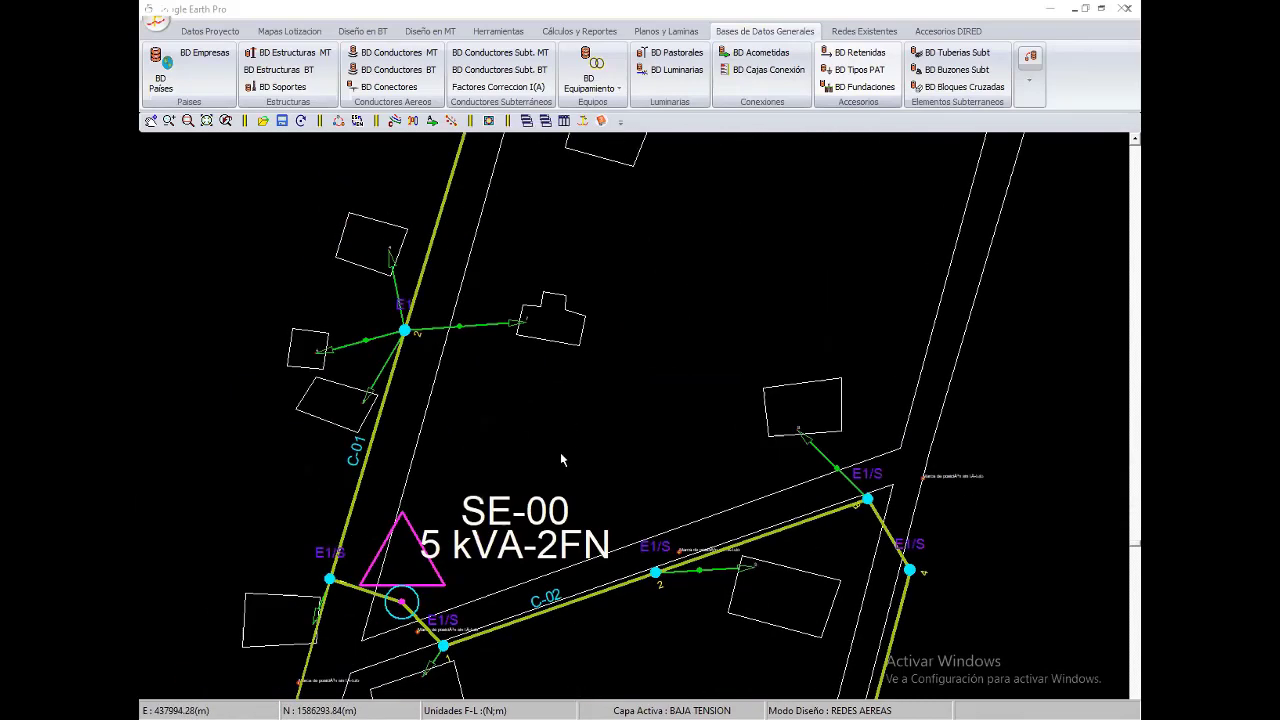
click(417, 336)
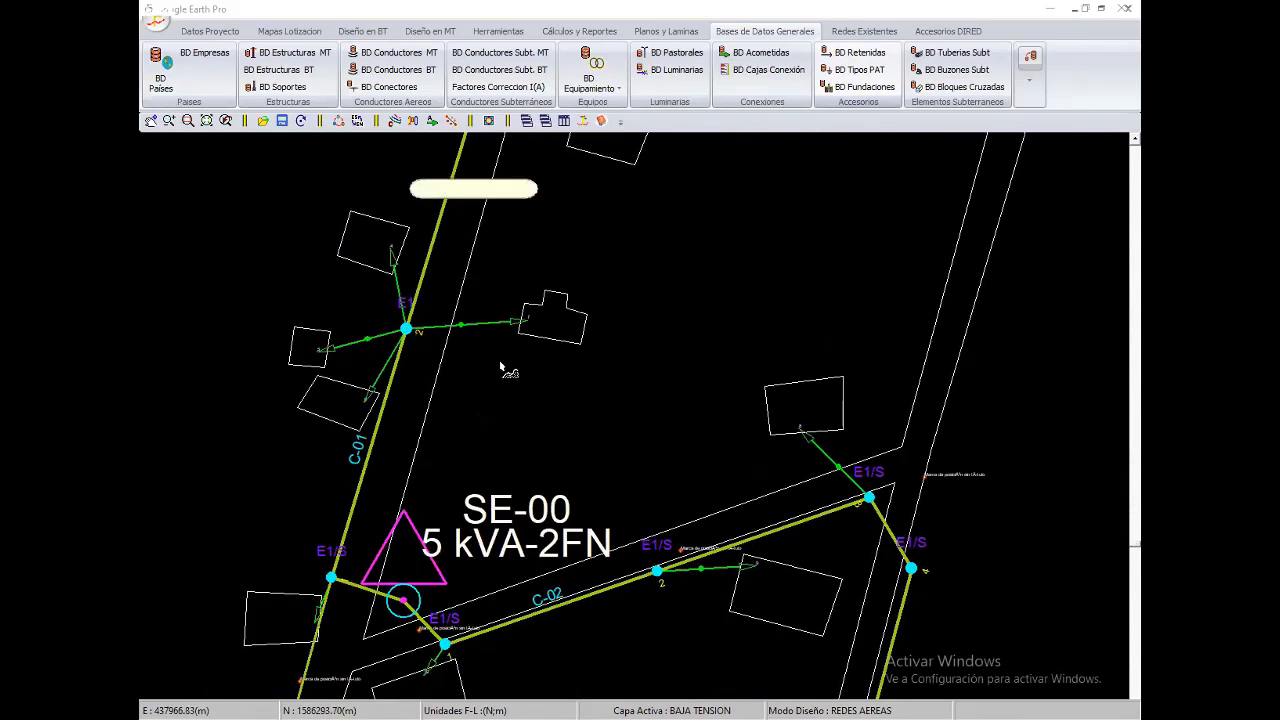
scroll(593, 472, down, 1)
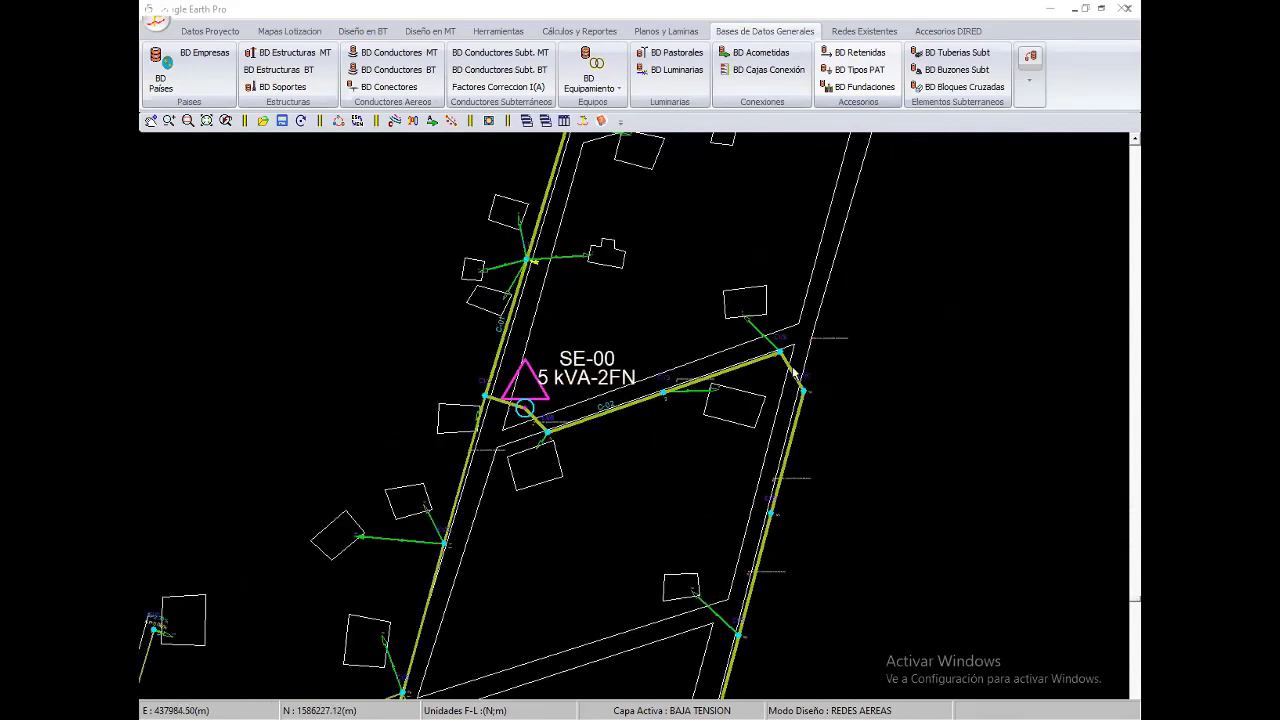
scroll(583, 386, down, 1)
scroll(590, 372, down, 1)
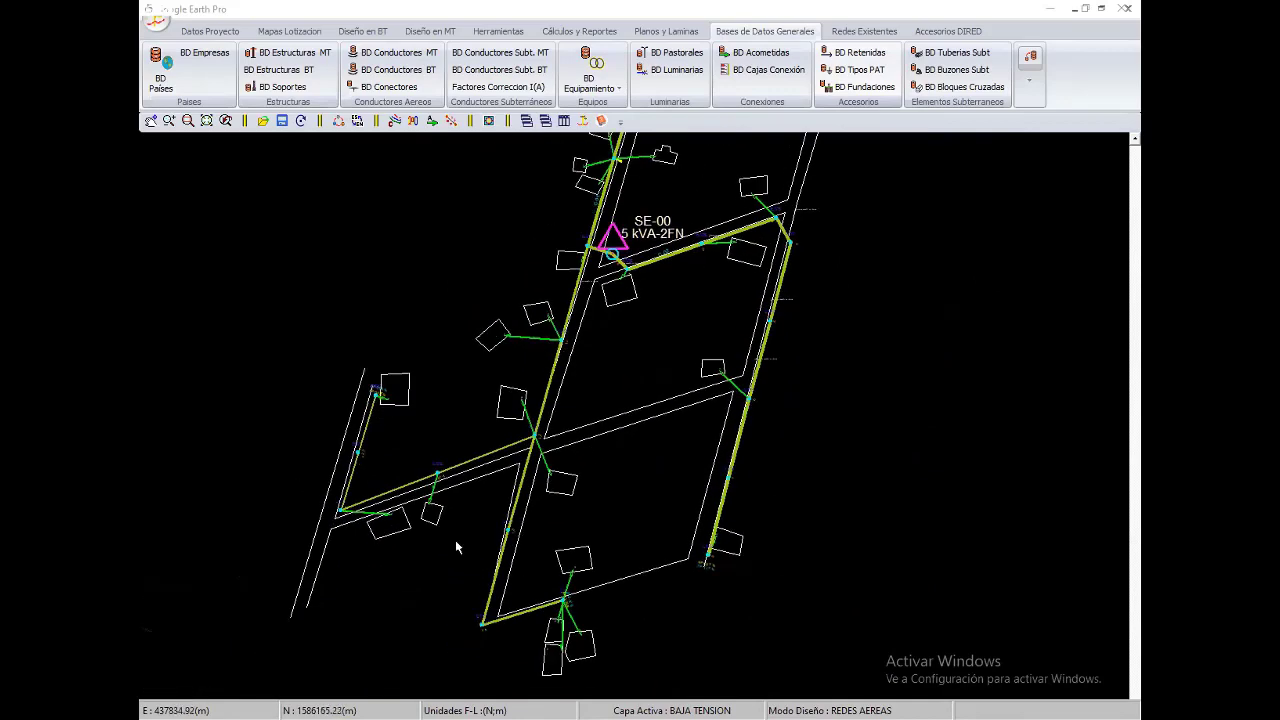
scroll(372, 440, up, 2)
scroll(550, 417, down, 1)
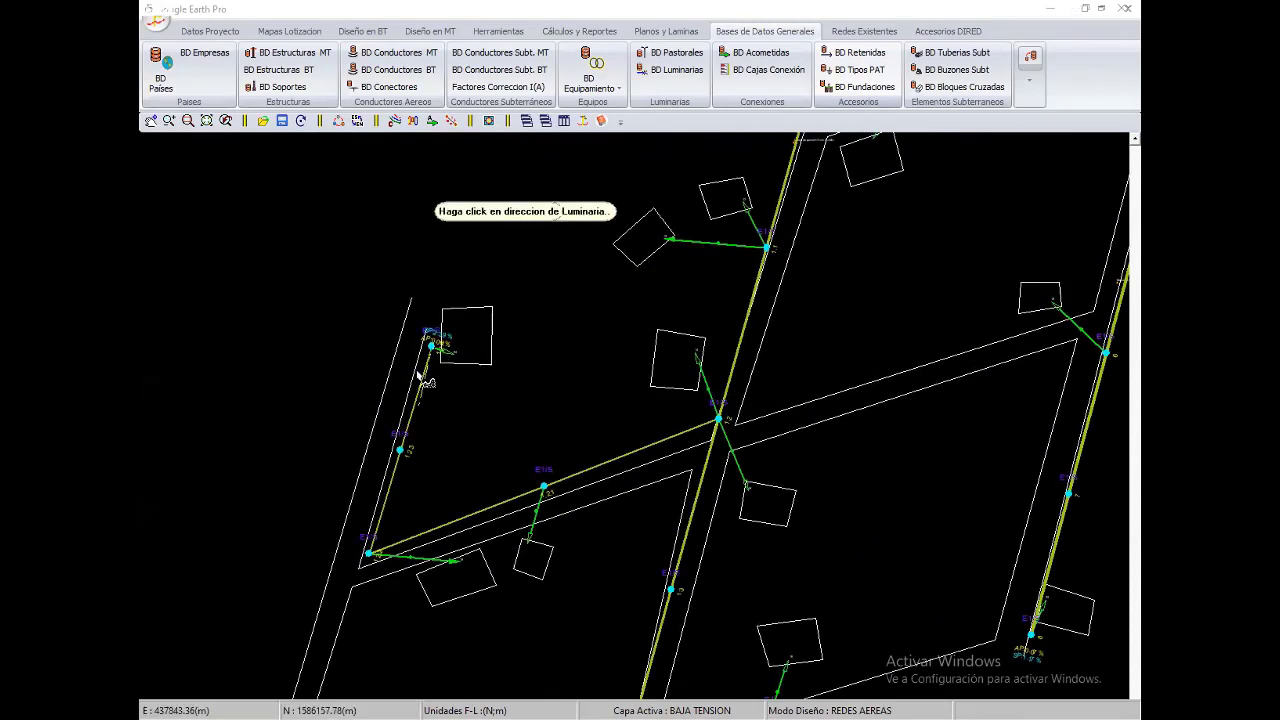
click(441, 452)
click(369, 505)
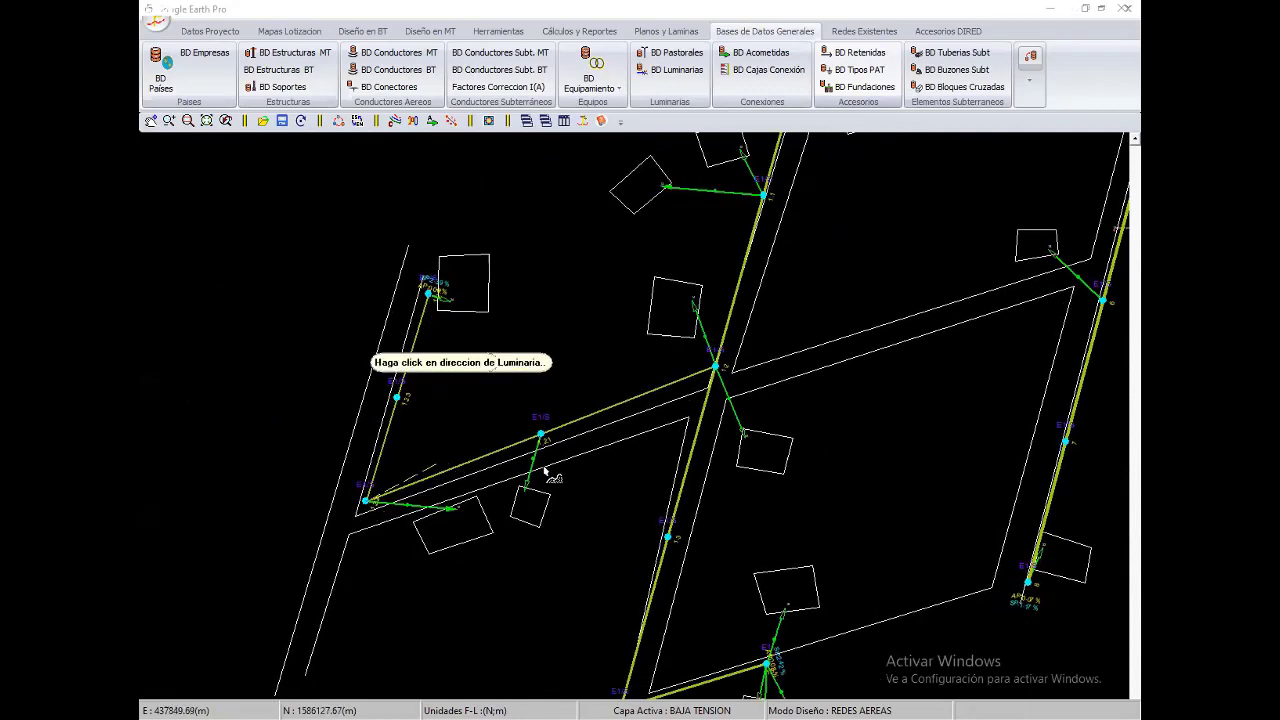
click(482, 443)
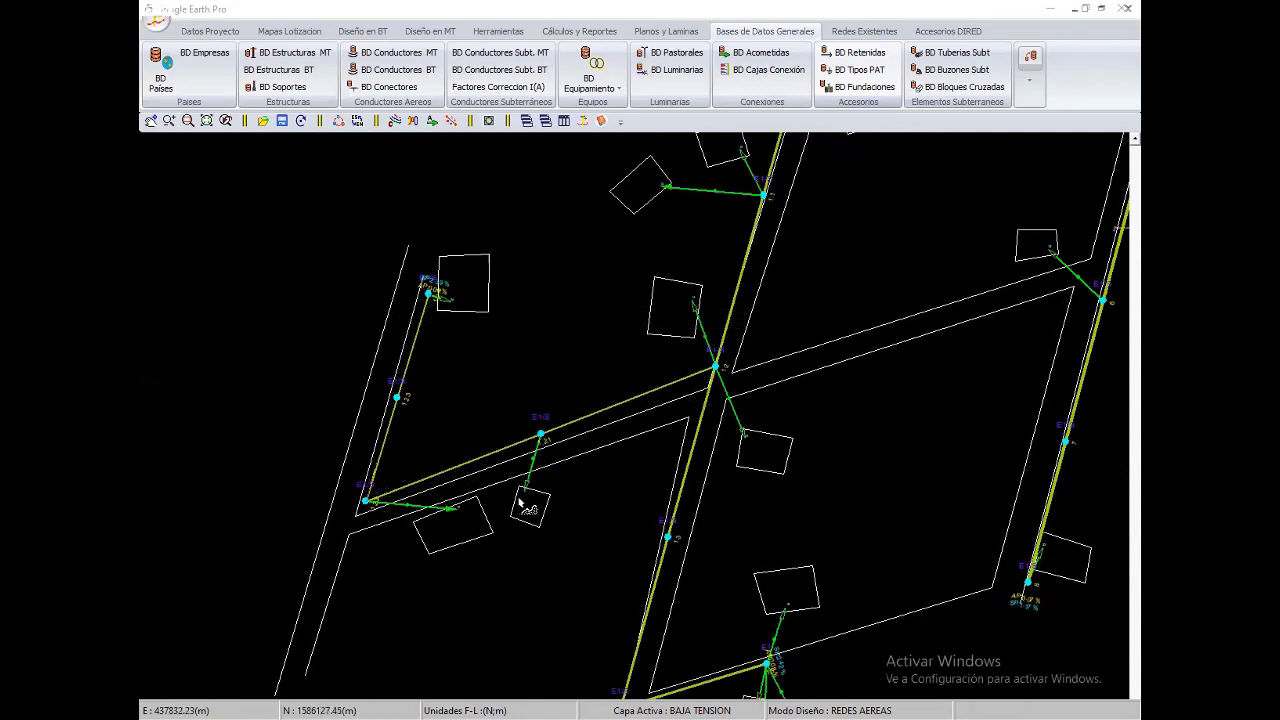
Try another luminaire at pole E1/S, accept the KALP limit-of-2 warning, and close the command
scroll(416, 455, up, 3)
click(457, 457)
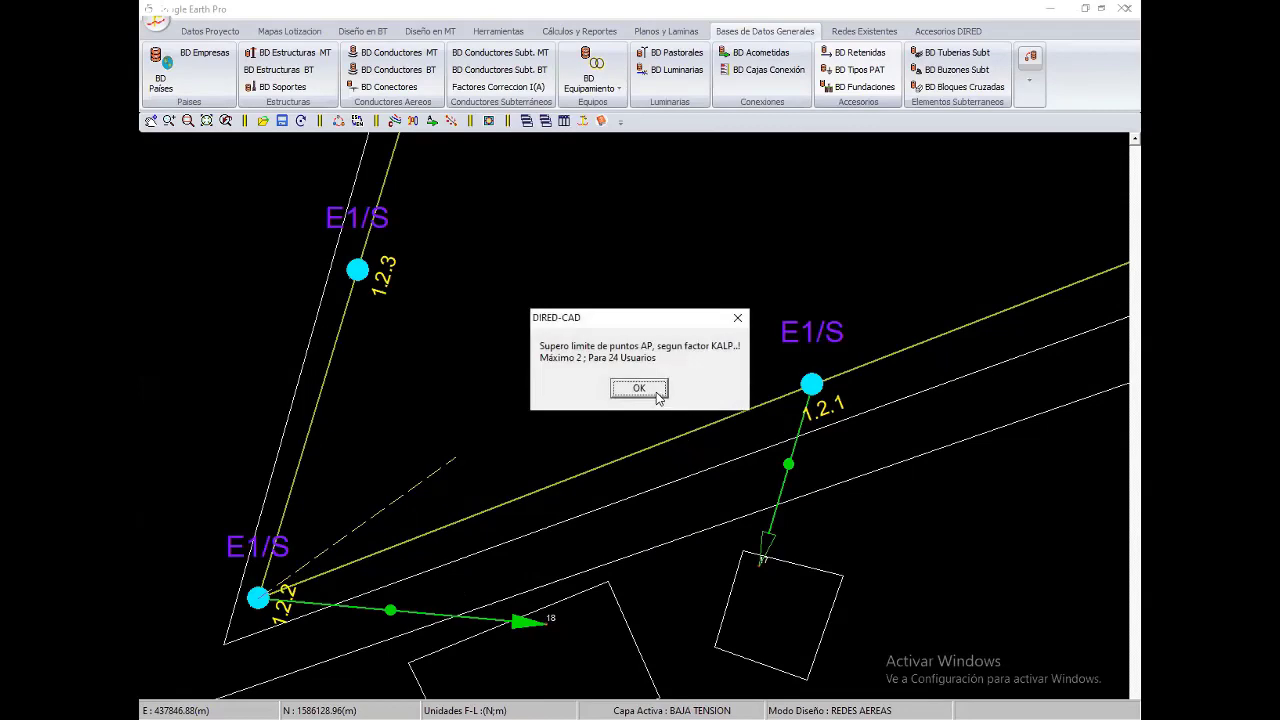
click(645, 381)
right_click(644, 379)
click(672, 391)
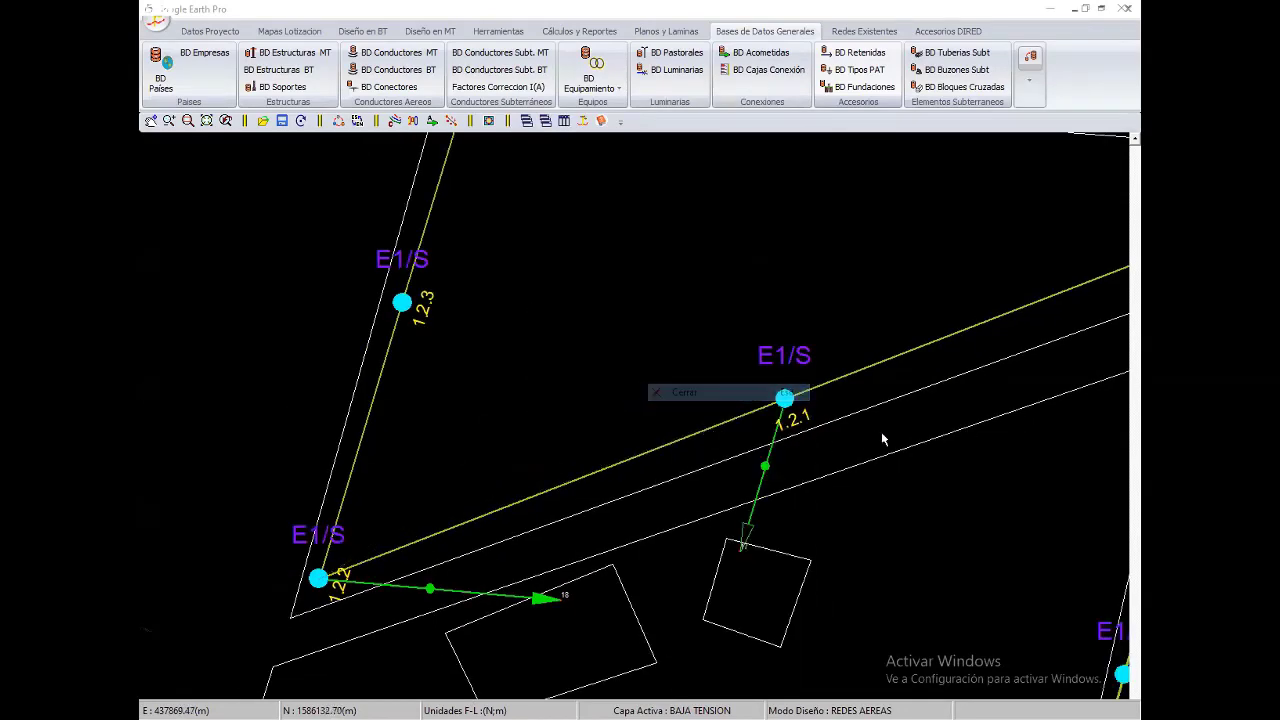
scroll(881, 431, down, 2)
scroll(899, 409, down, 2)
scroll(899, 409, down, 2)
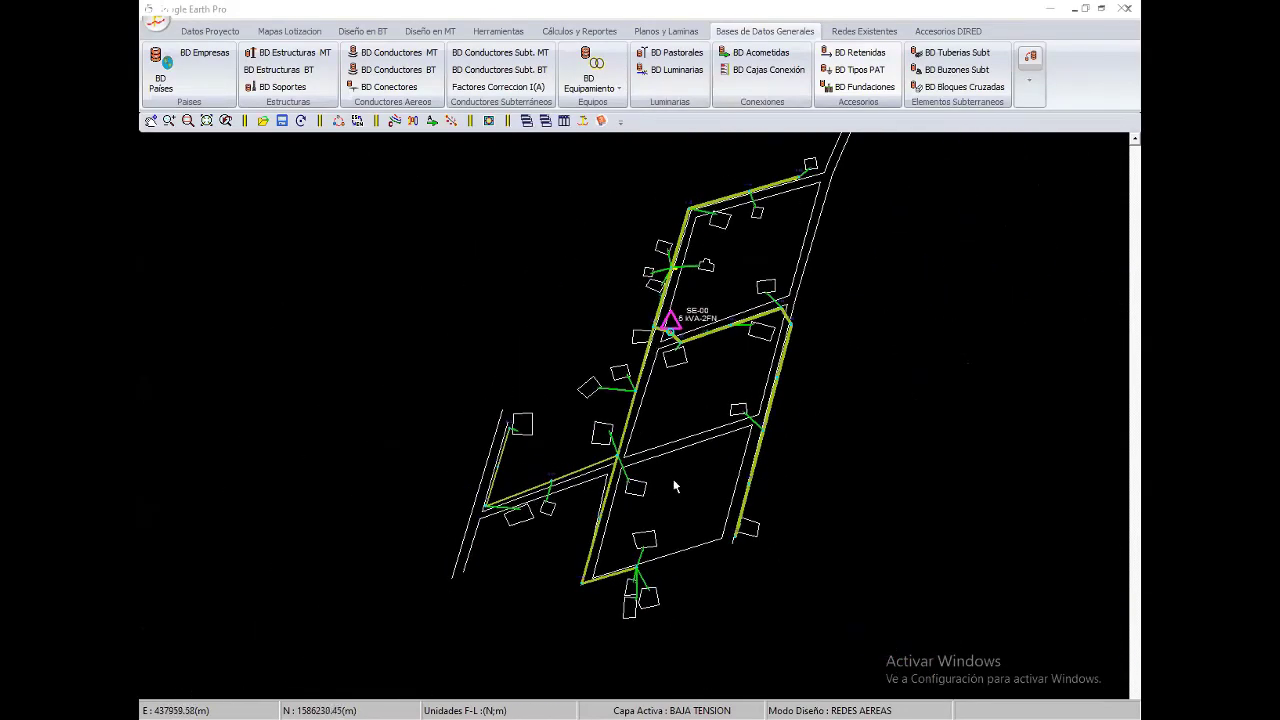
Uncheck Limitar segun Factor Kalp on Configuración BT's Diseño tab and apply
middle_drag(675, 486, 592, 588)
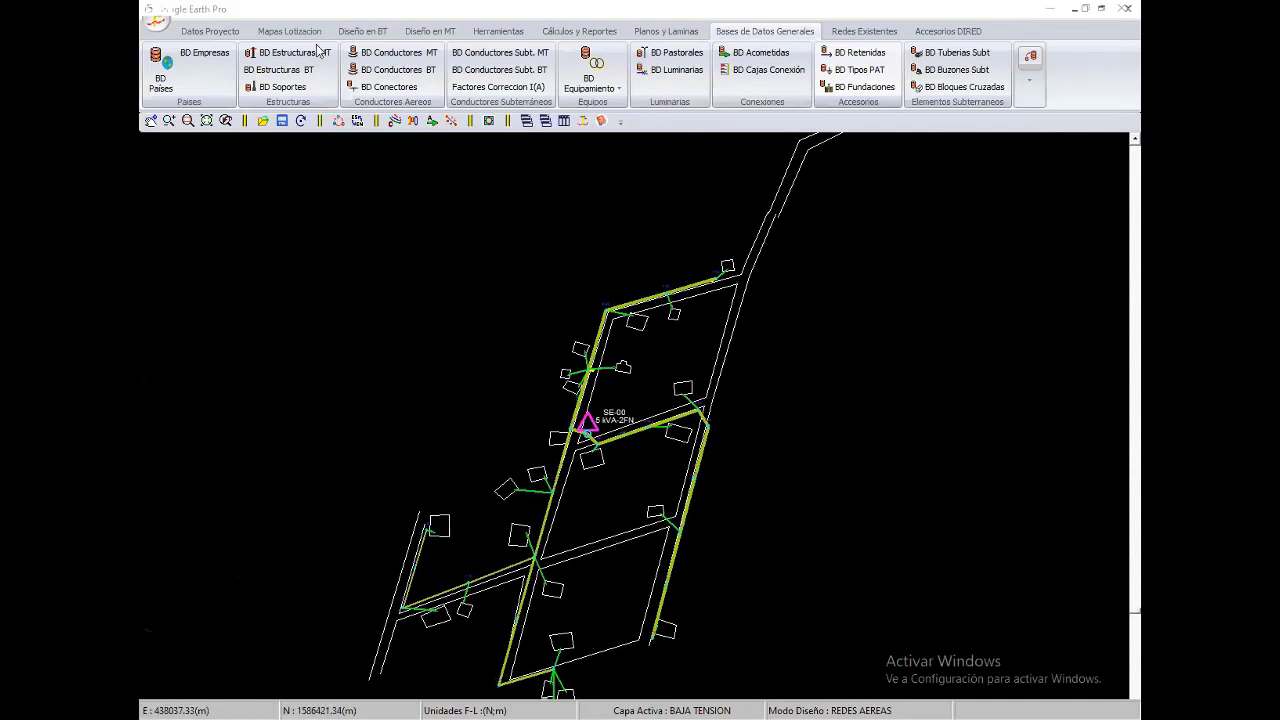
click(370, 32)
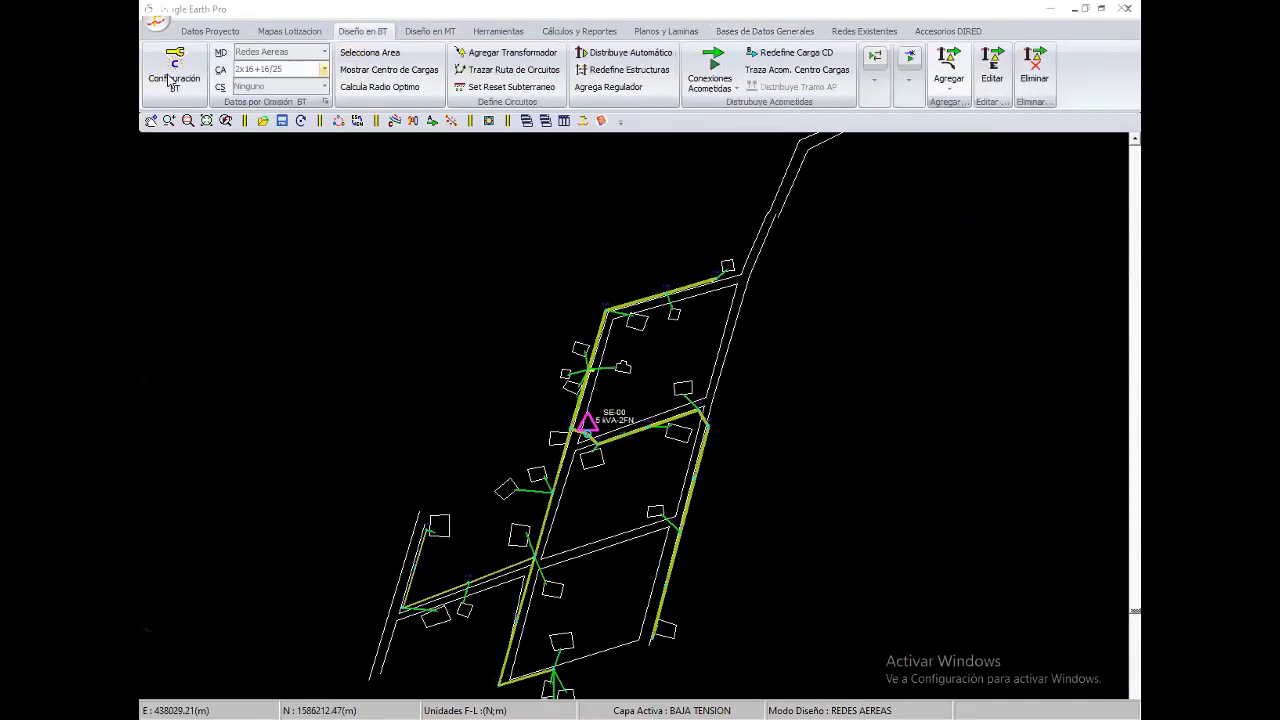
click(170, 80)
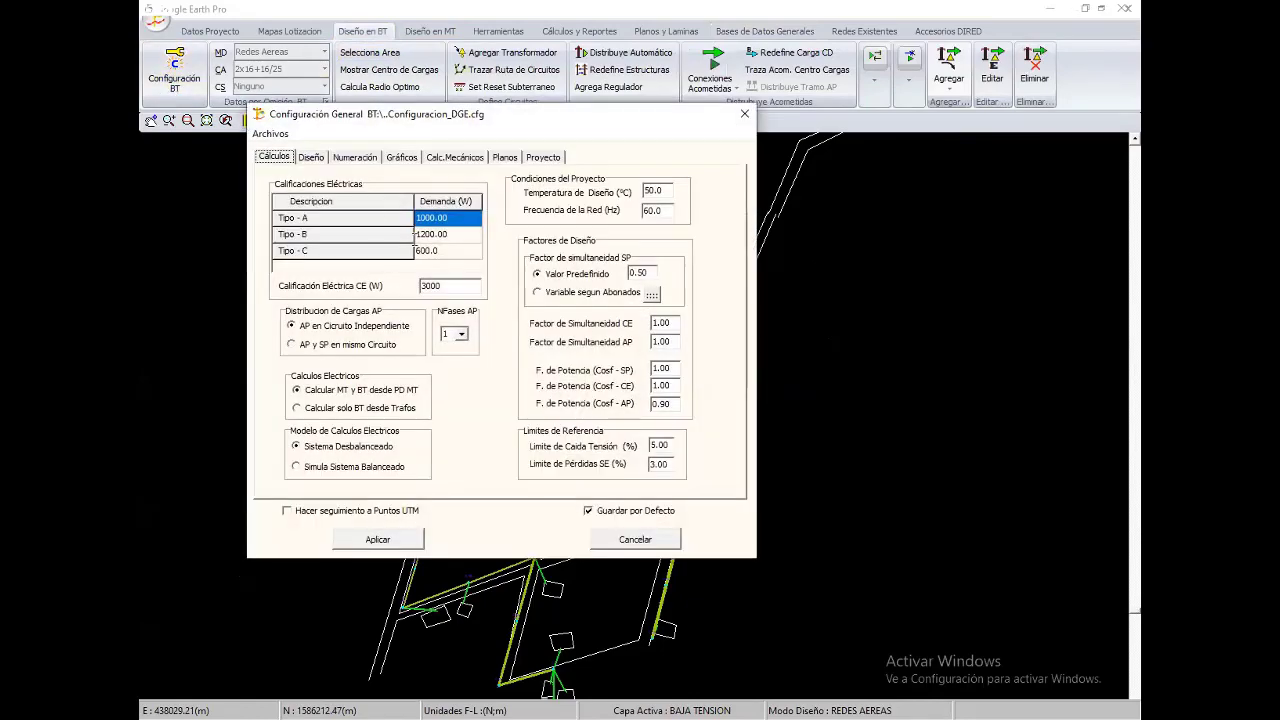
key(ctrl+Tab)
click(288, 199)
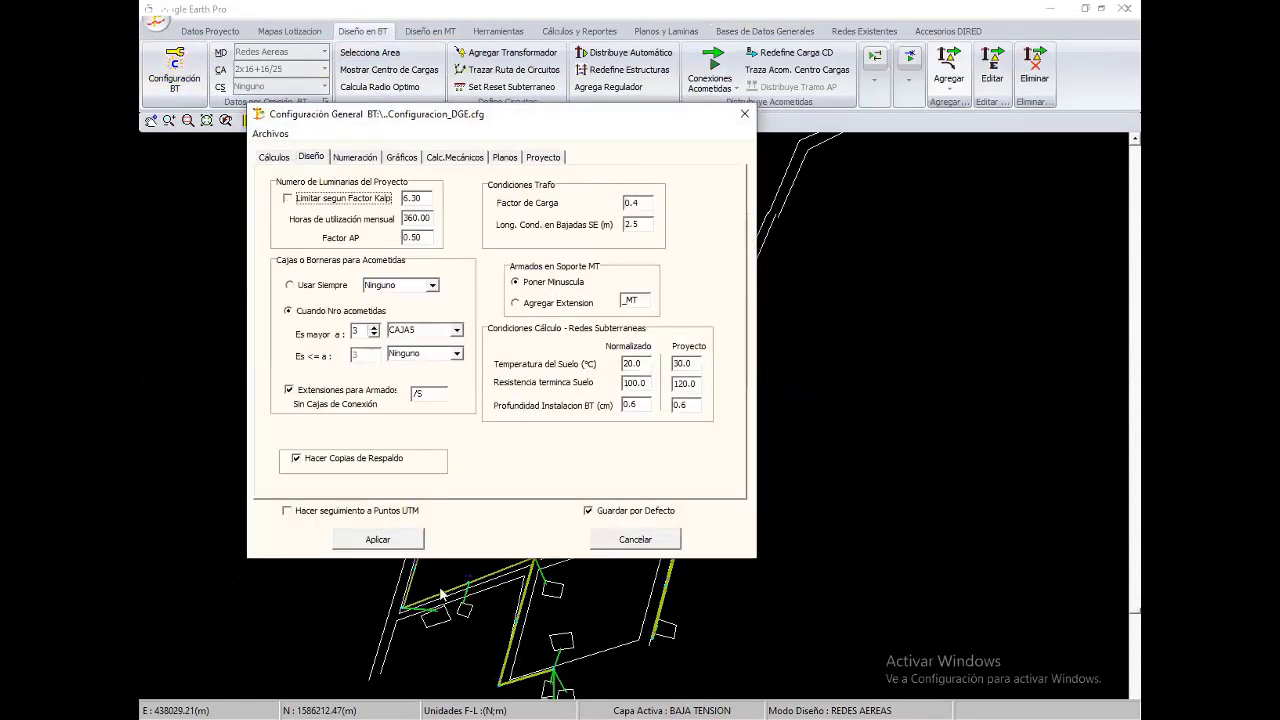
click(378, 539)
Place a luminaire at the lower block's southern pole, facing the lot
scroll(501, 434, up, 2)
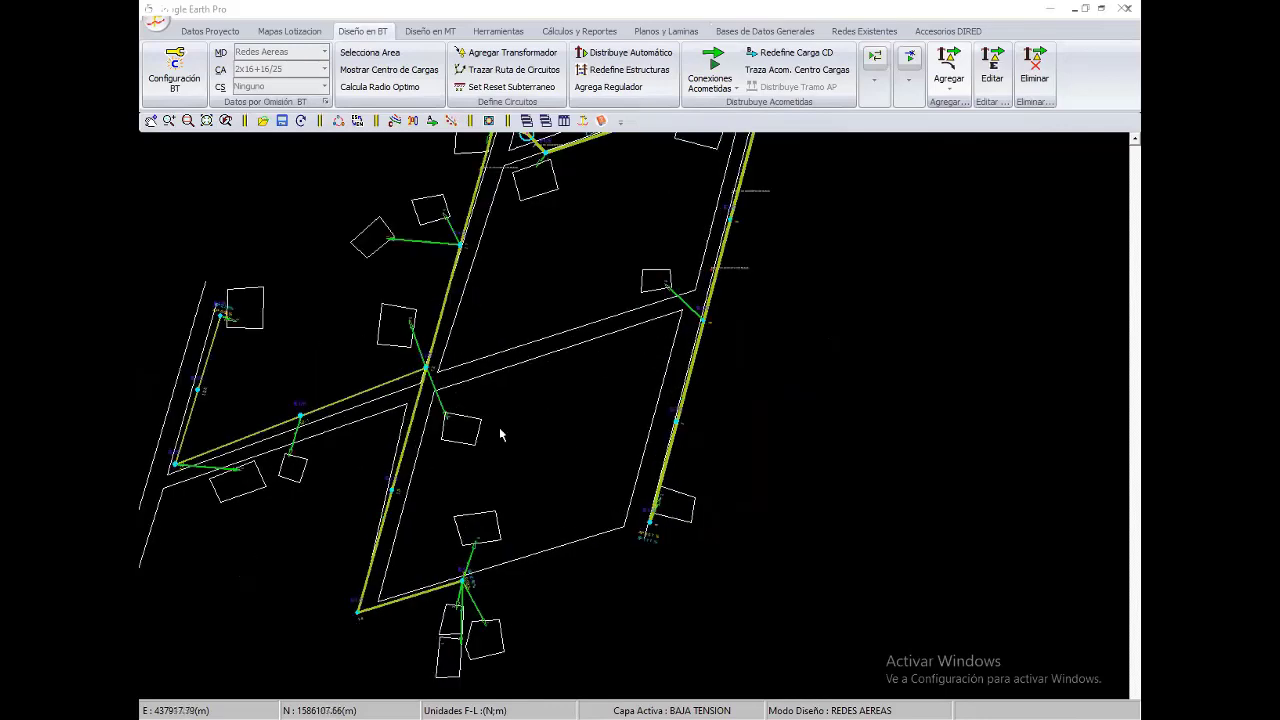
scroll(501, 434, up, 2)
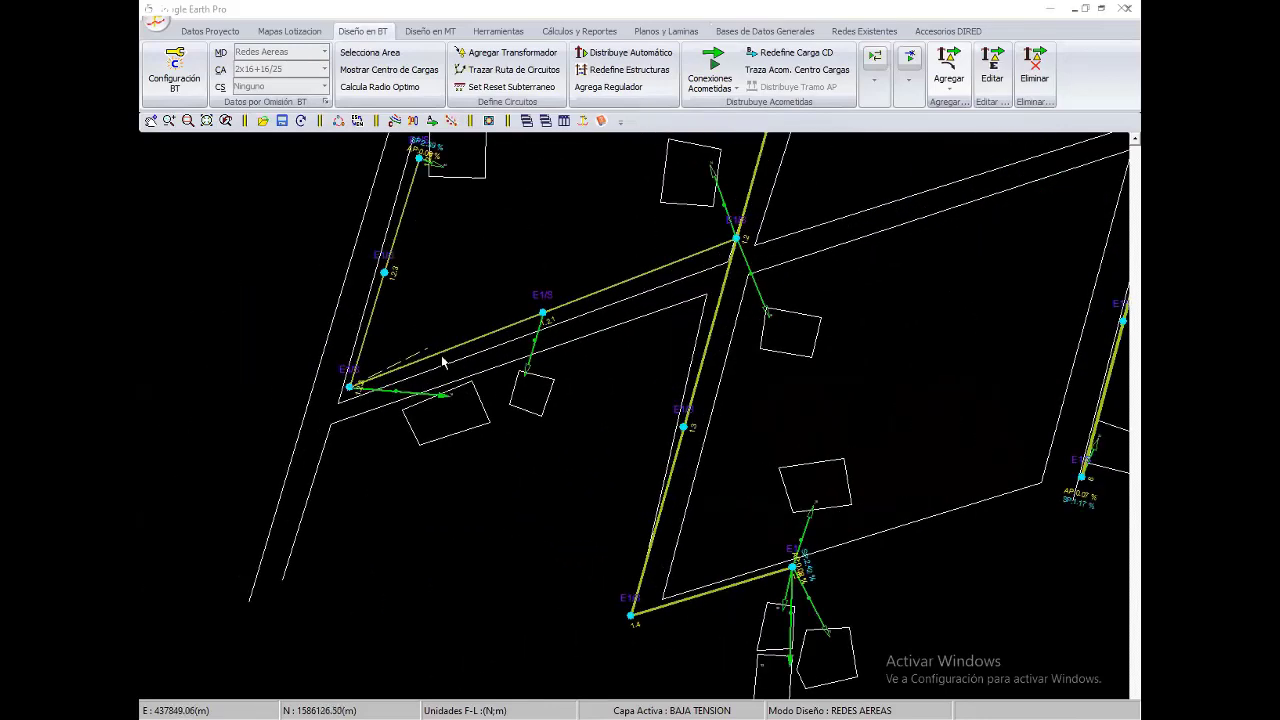
middle_drag(592, 415, 378, 498)
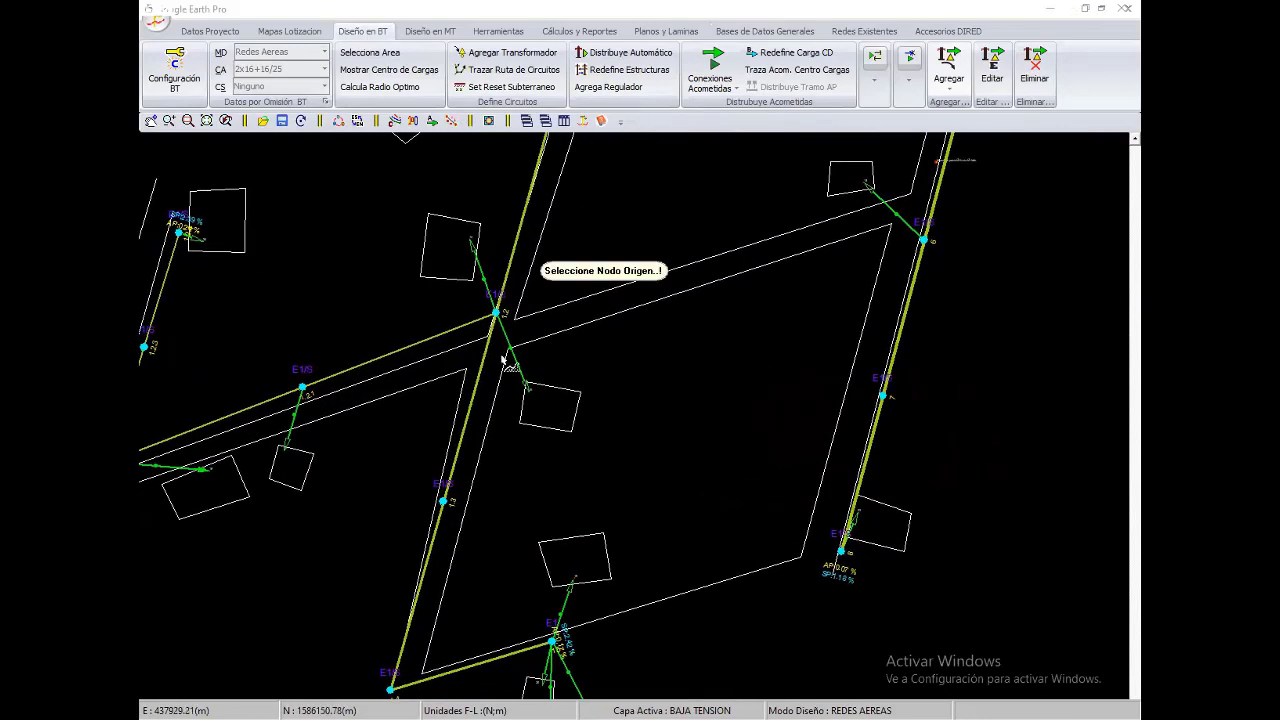
middle_drag(572, 650, 558, 443)
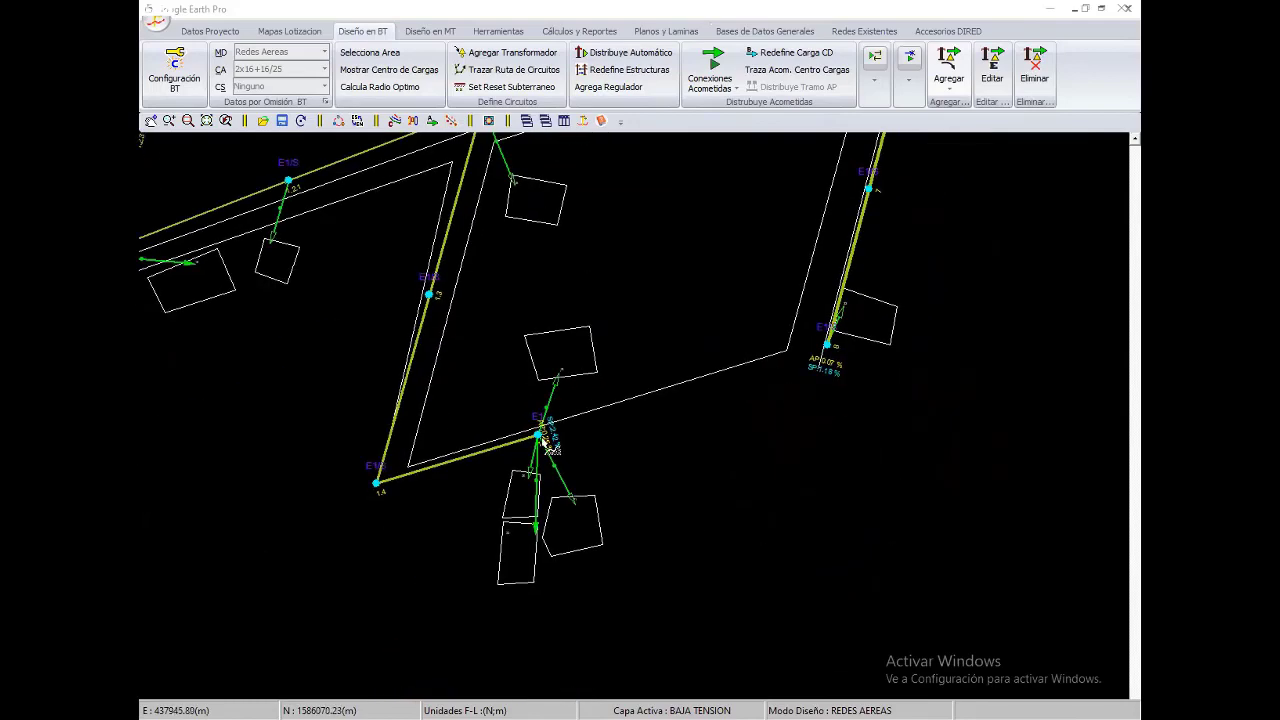
click(541, 435)
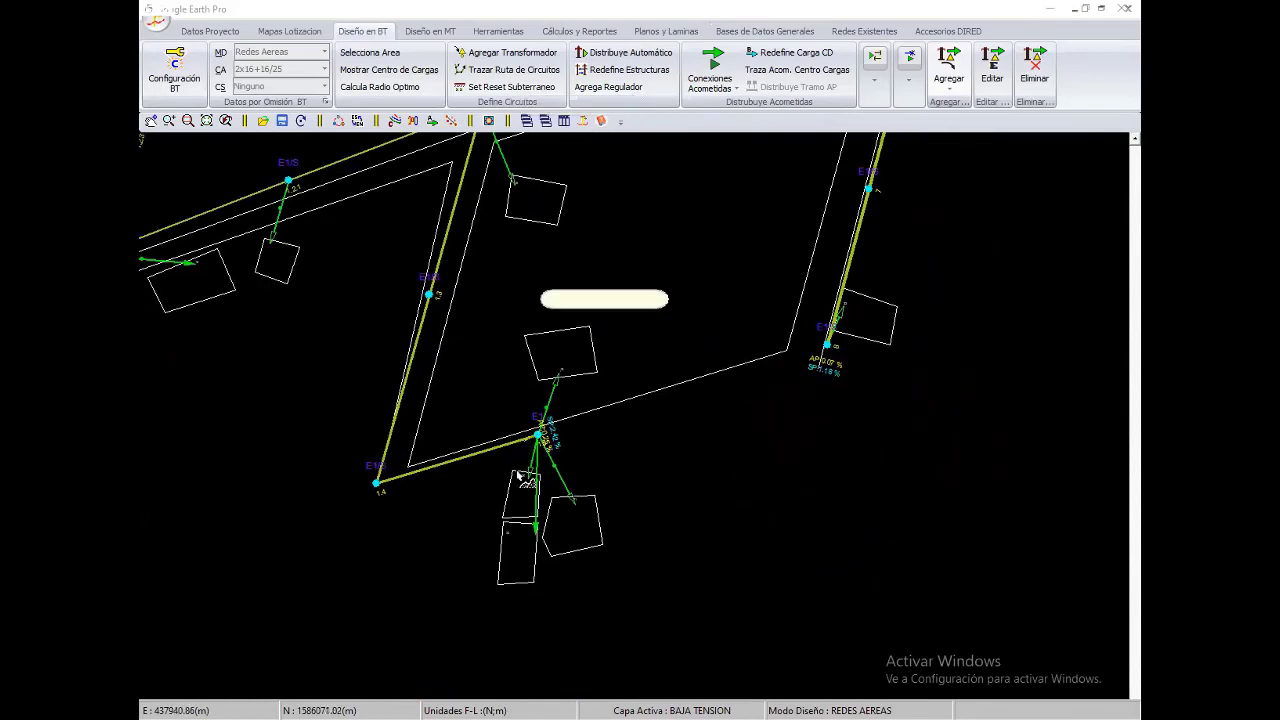
click(571, 386)
mouse_move(914, 172)
middle_down()
mouse_move(674, 357)
mouse_move(603, 479)
middle_up()
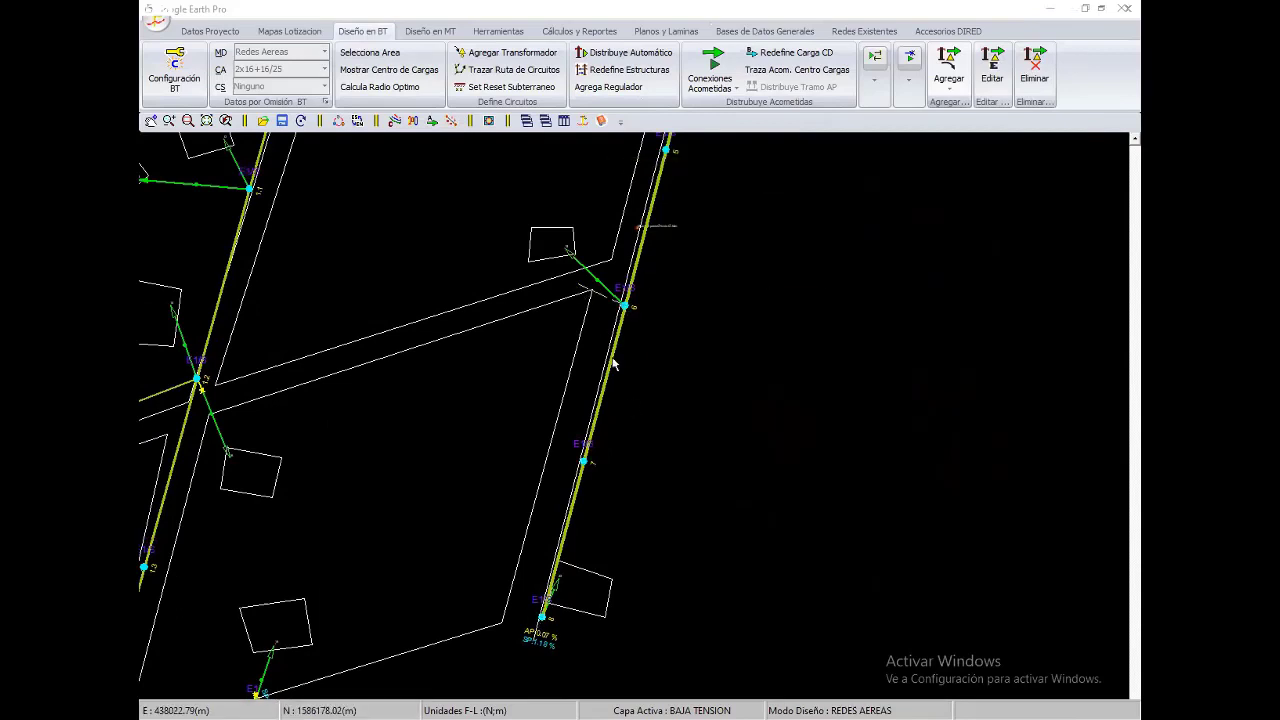
middle_drag(540, 625, 565, 395)
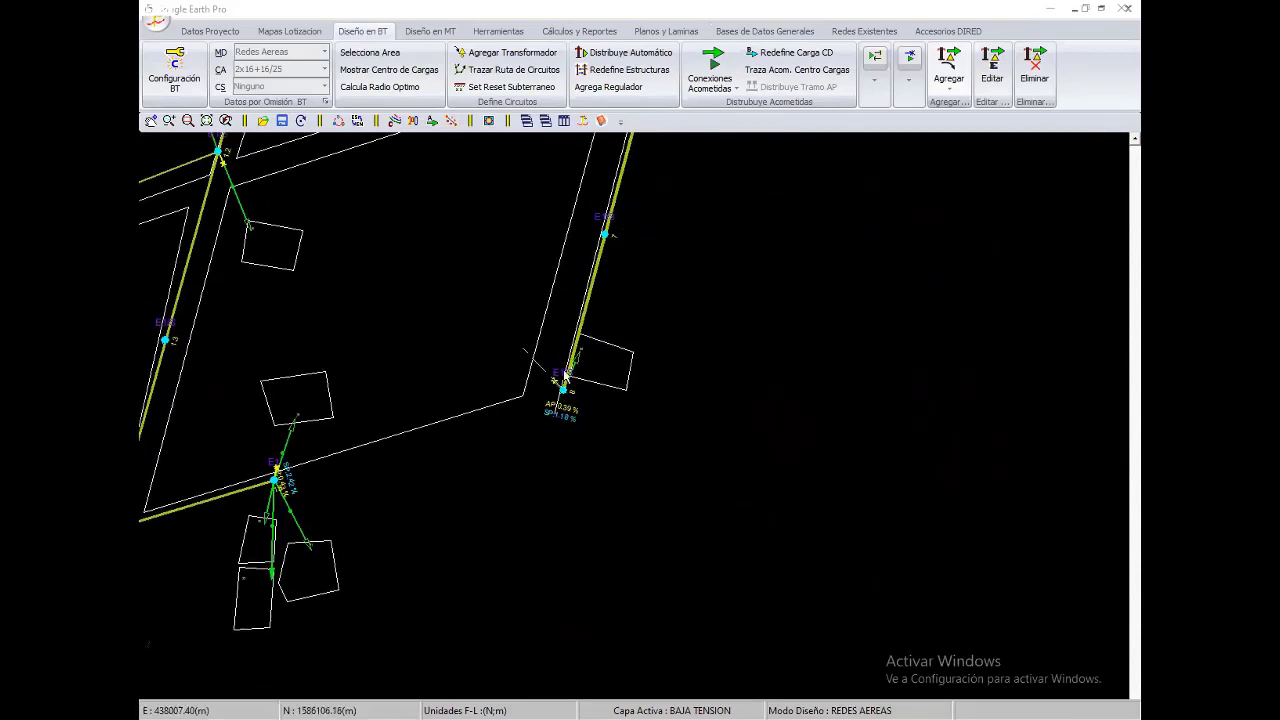
scroll(557, 232, up, 2)
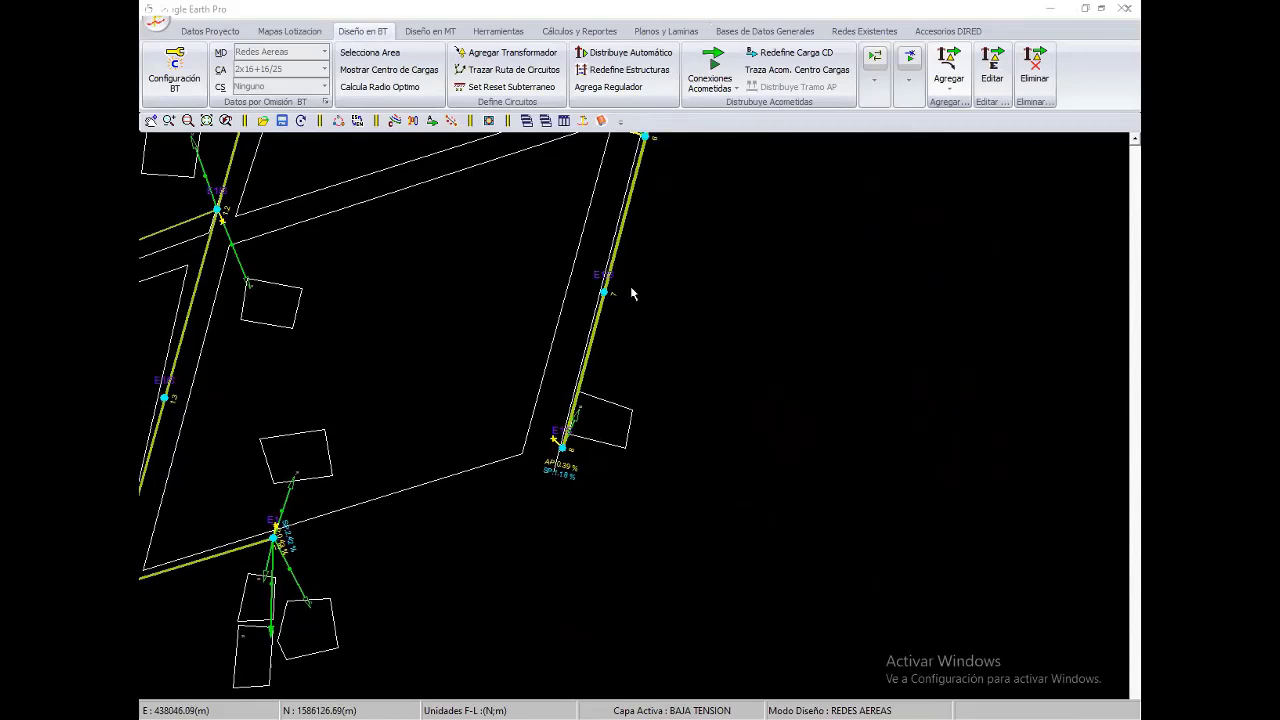
scroll(741, 398, down, 4)
Select all loads with Selecciona Area, then clear the selection with Cerrar
scroll(754, 380, down, 2)
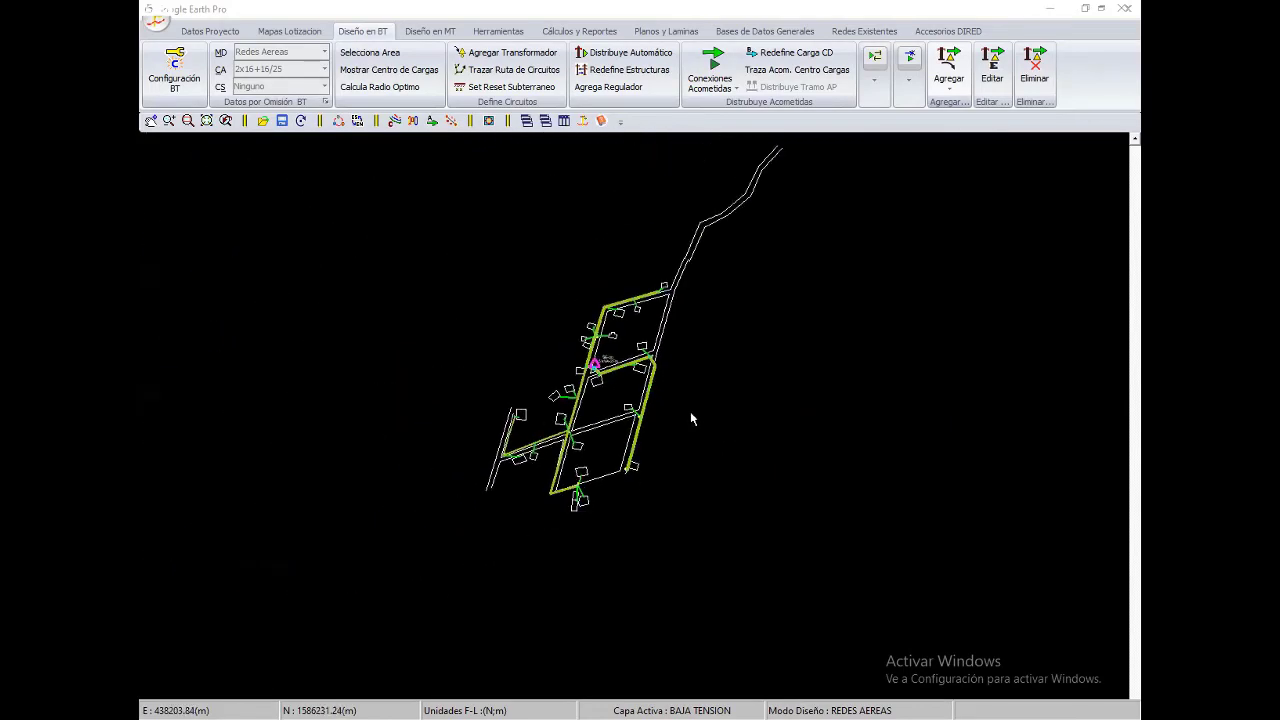
scroll(683, 428, up, 2)
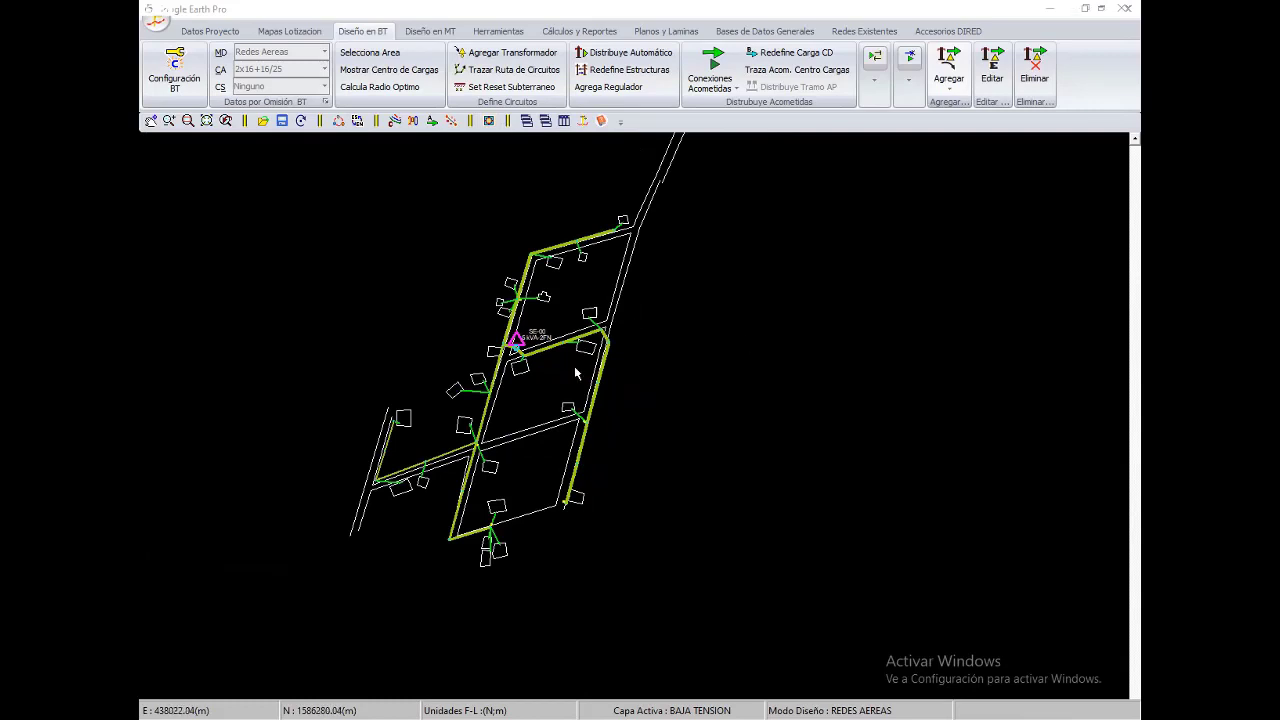
middle_drag(574, 366, 574, 422)
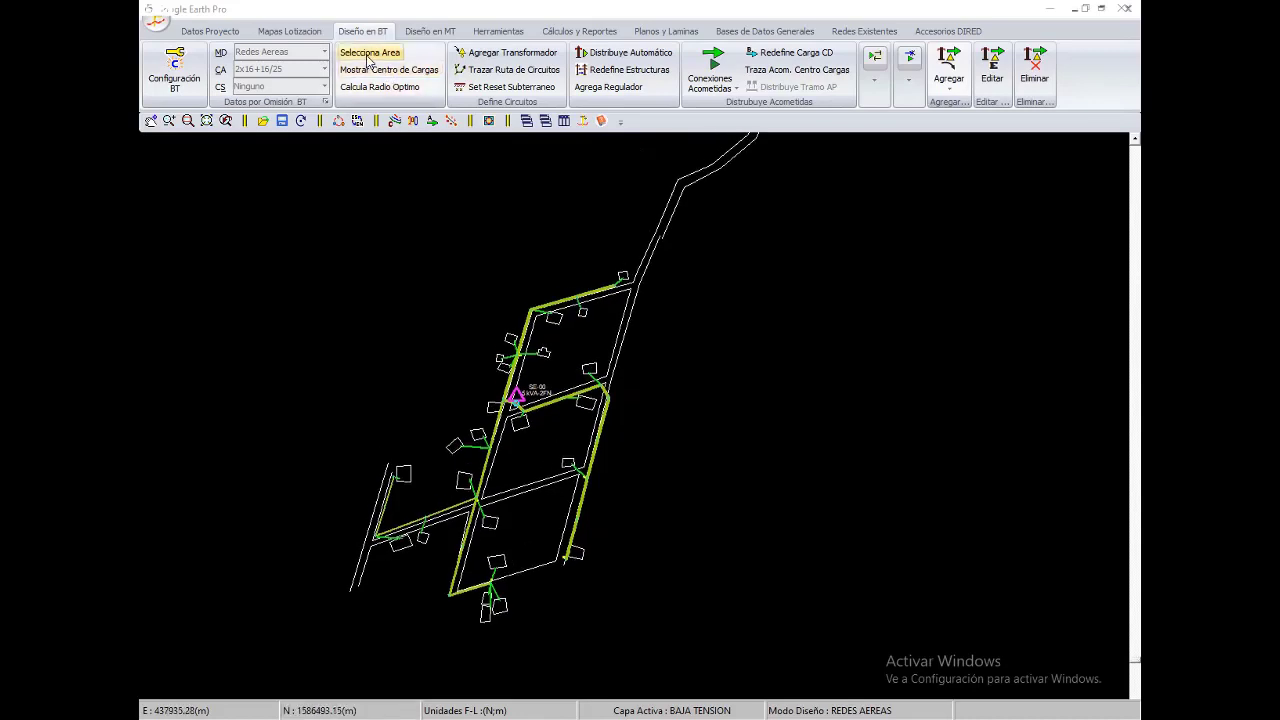
click(372, 54)
click(780, 612)
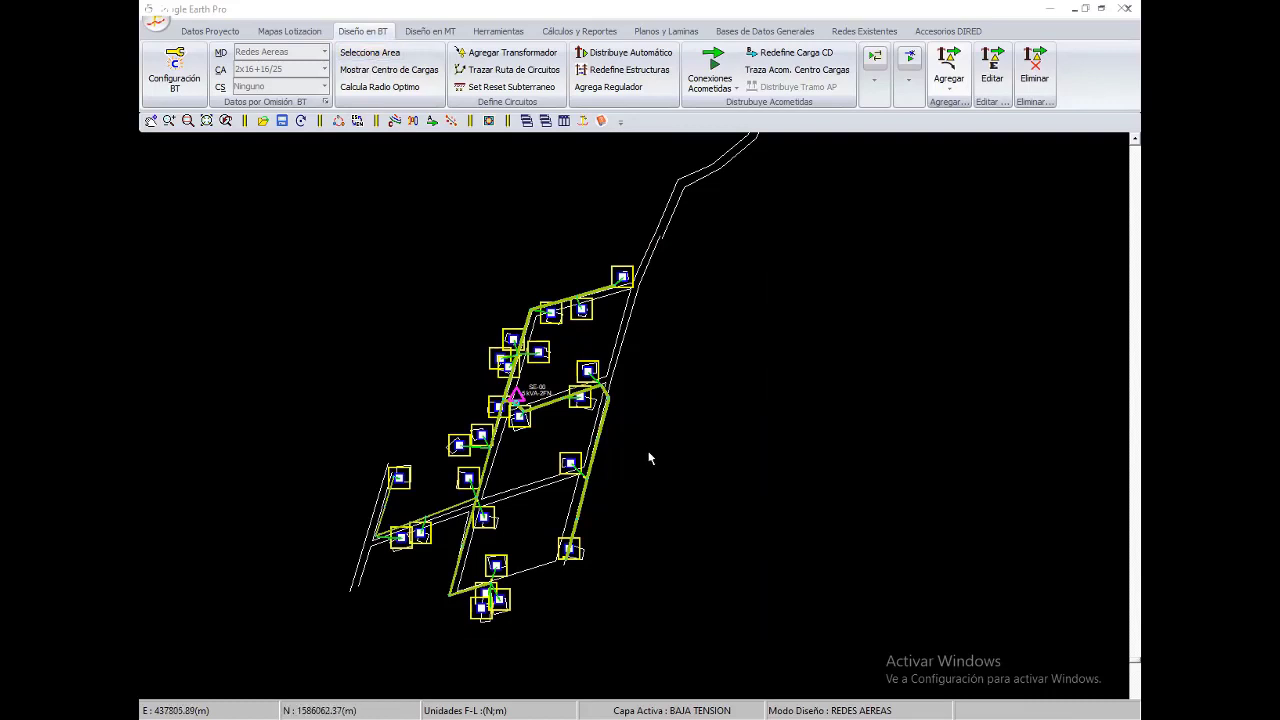
right_click(433, 298)
click(450, 301)
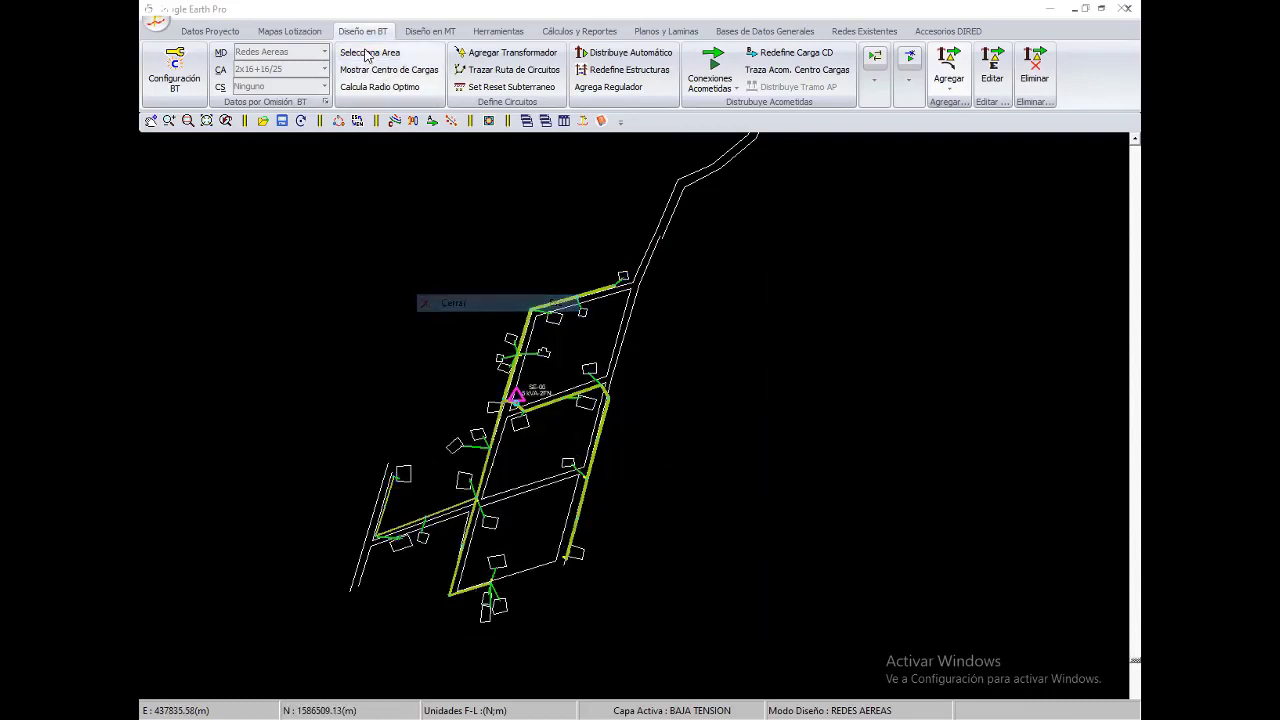
Select the top and transformer-area loads, show their centre of loads, then clear it
drag(649, 323, 516, 242)
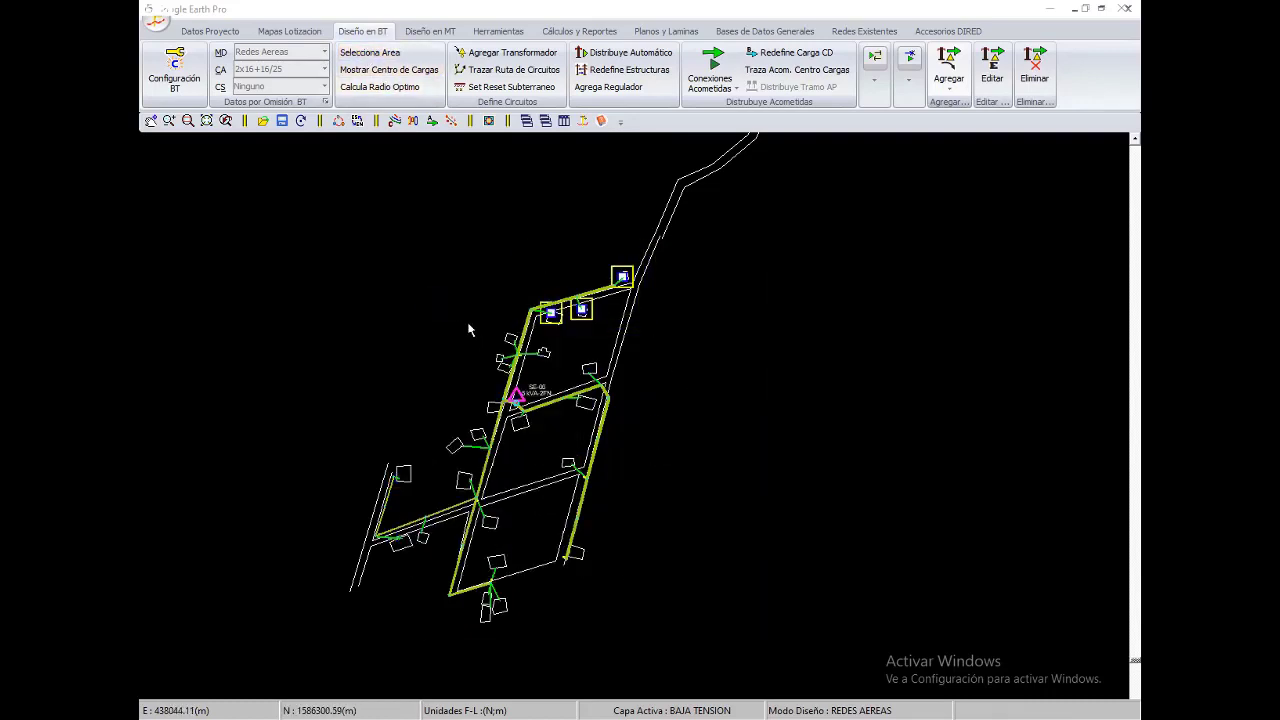
mouse_move(470, 320)
mouse_down()
mouse_move(575, 348)
mouse_move(576, 396)
mouse_up()
drag(572, 342, 646, 414)
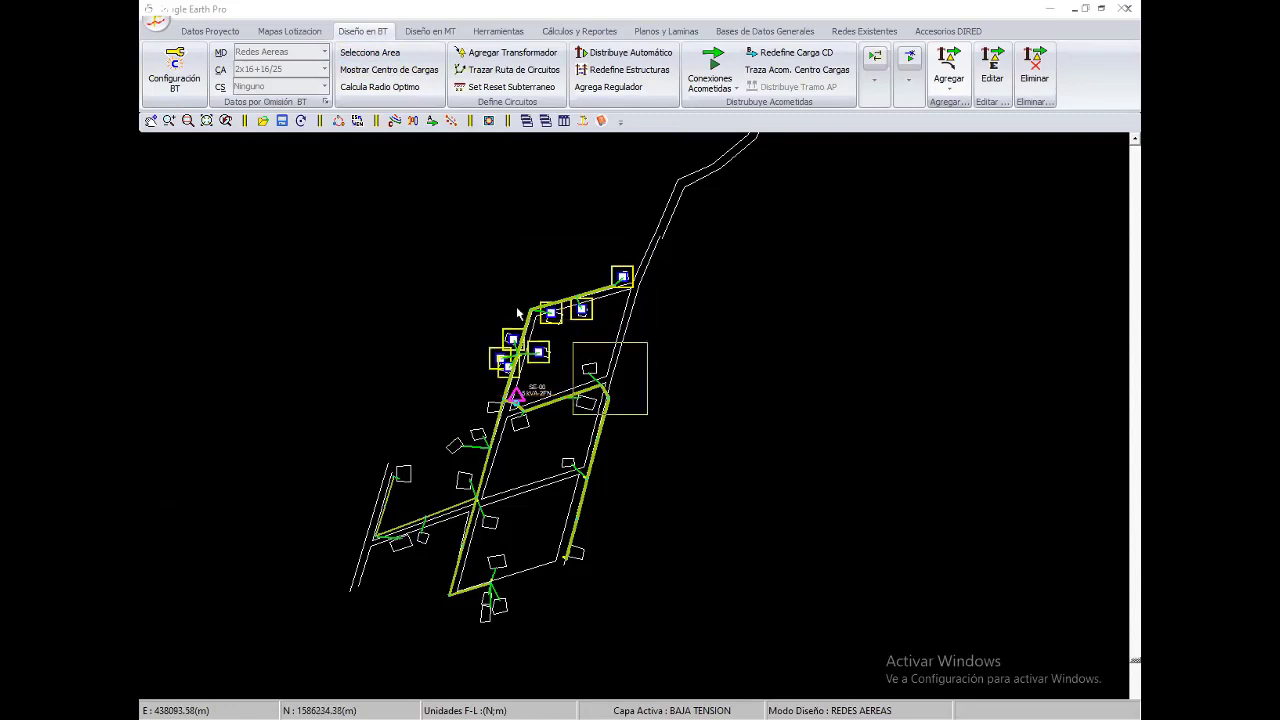
click(379, 77)
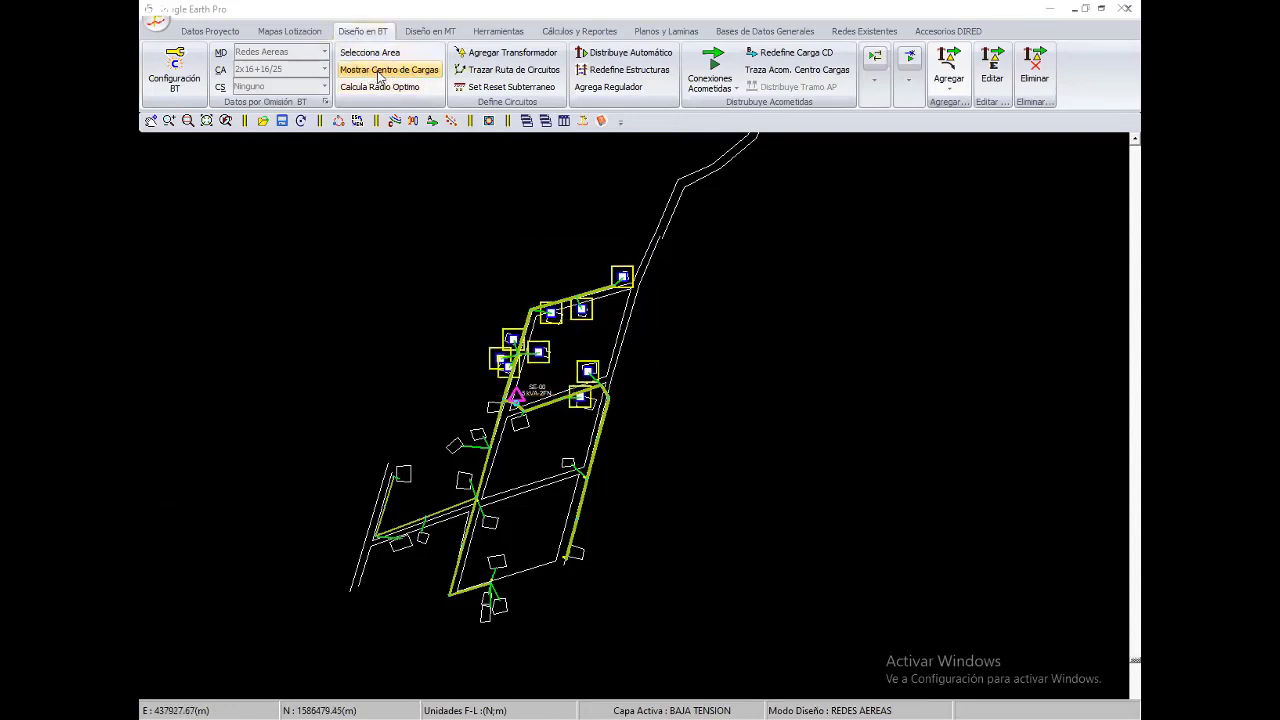
right_click(516, 274)
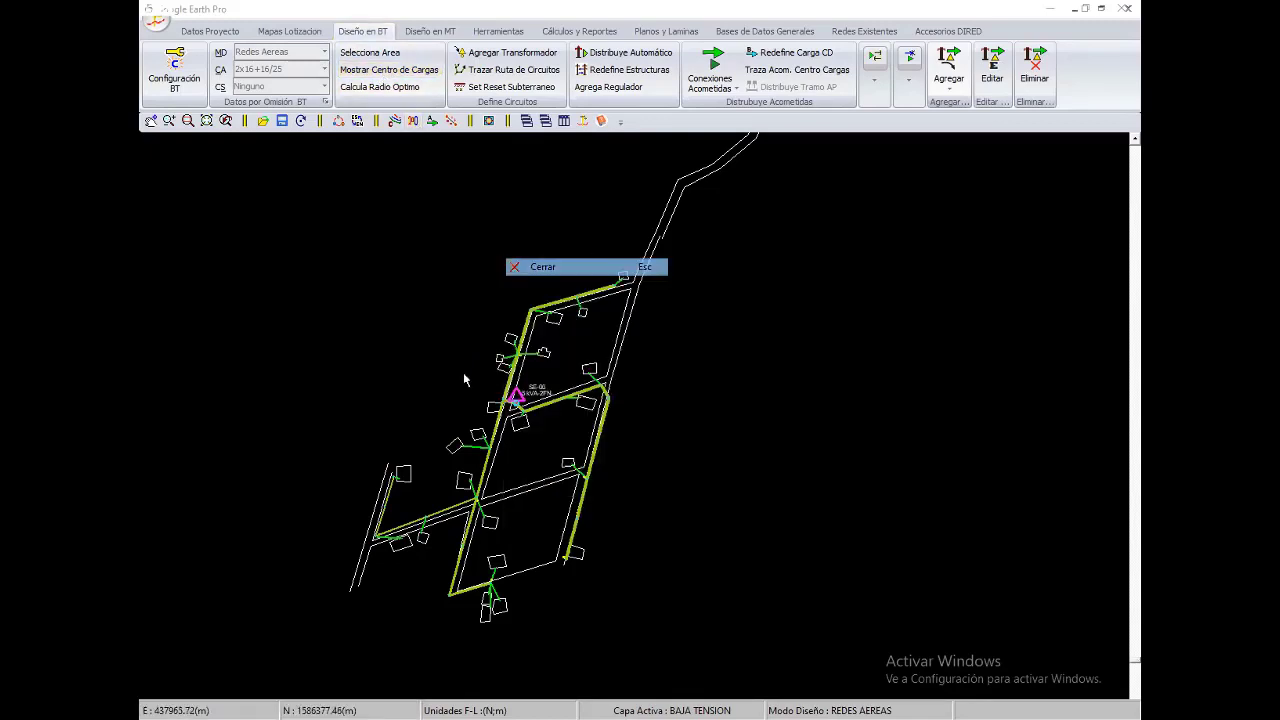
click(525, 266)
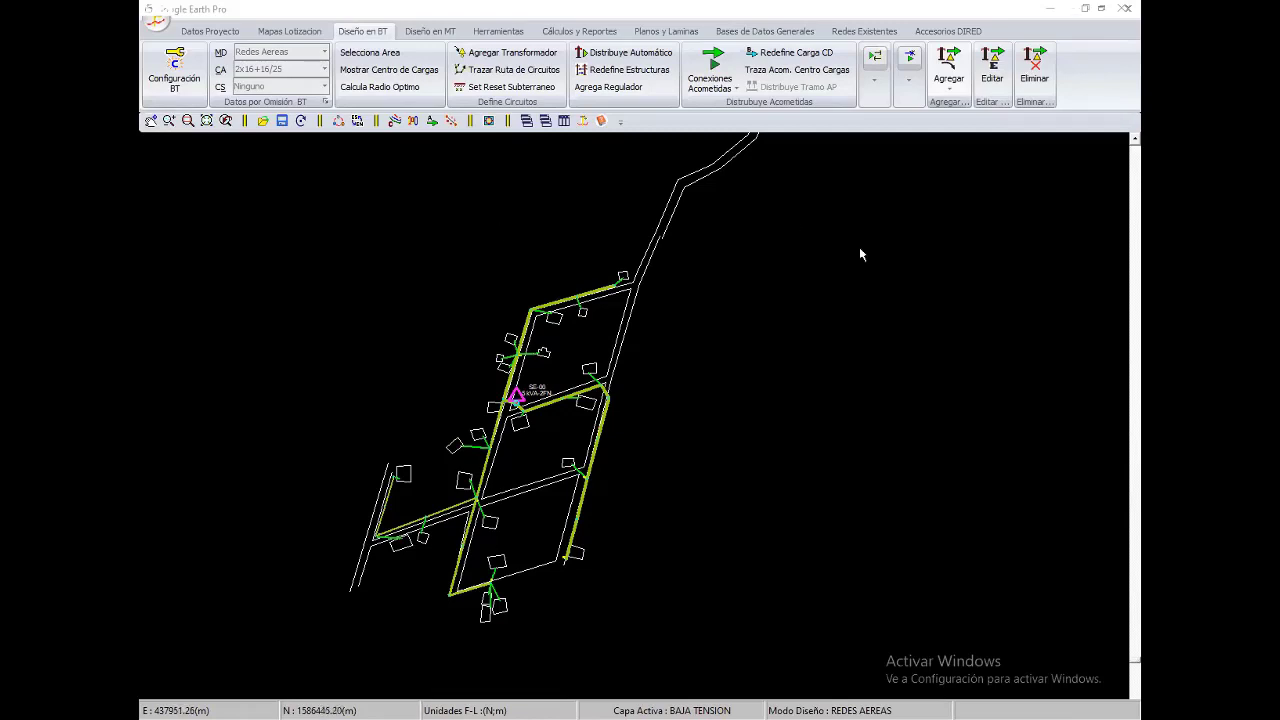
Reselect the upper, transformer-area and lower loads by area, then finish with Cerrar
scroll(540, 416, up, 2)
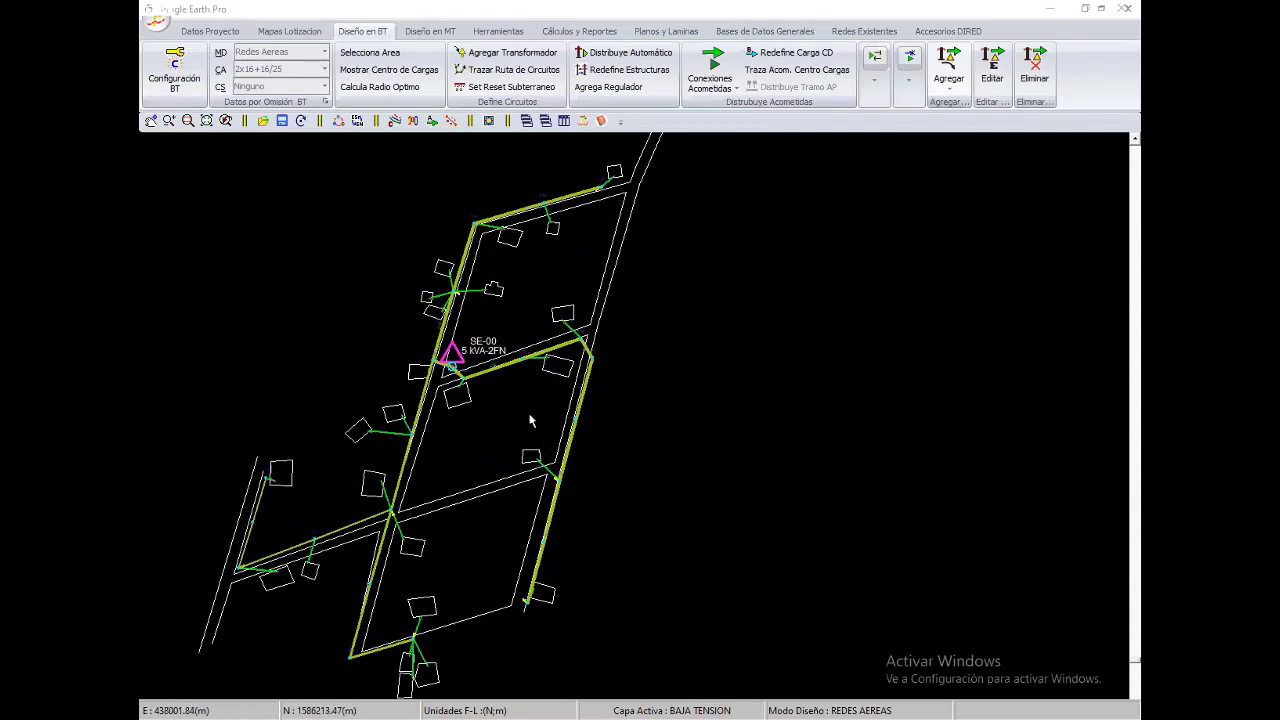
scroll(640, 478, down, 2)
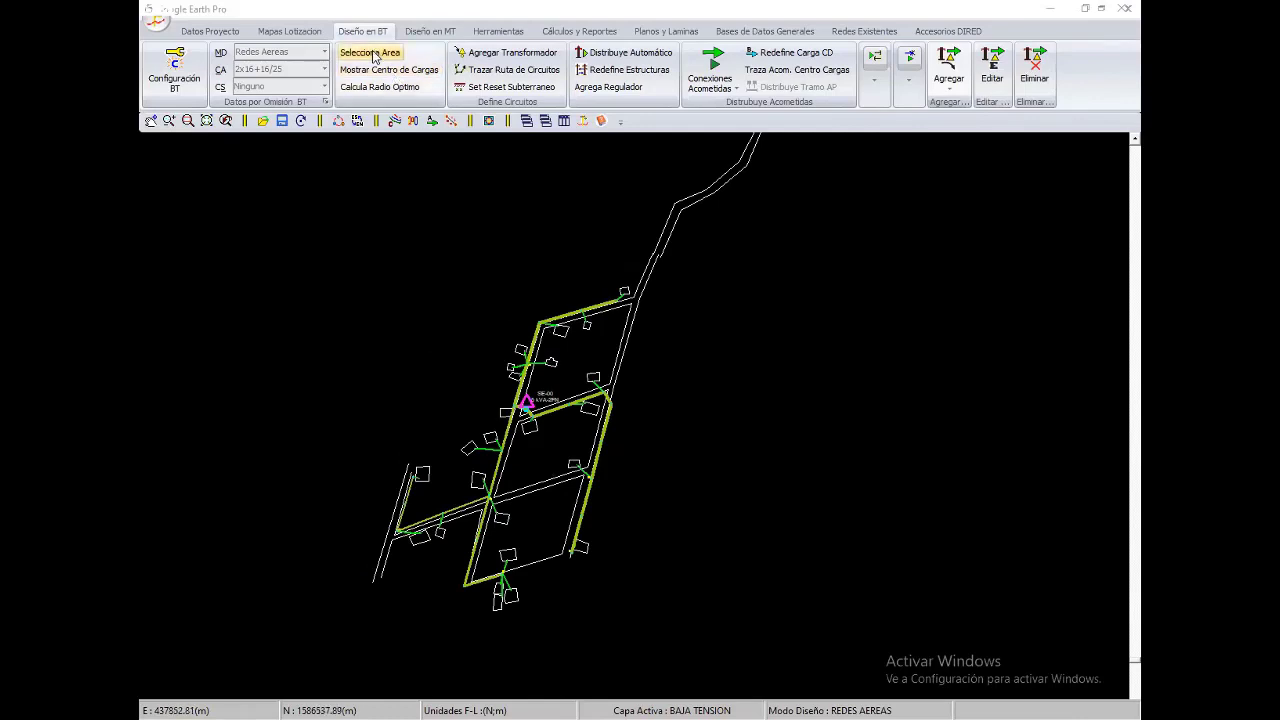
click(373, 55)
drag(429, 272, 709, 414)
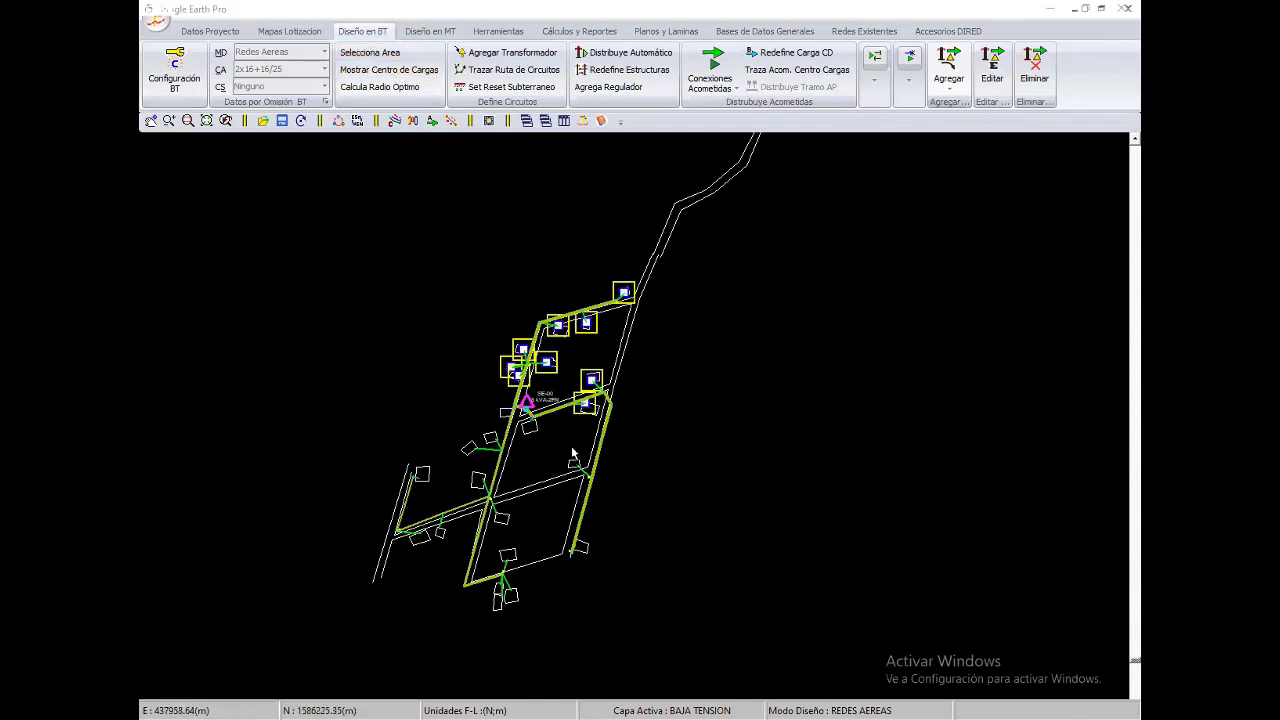
drag(571, 446, 446, 426)
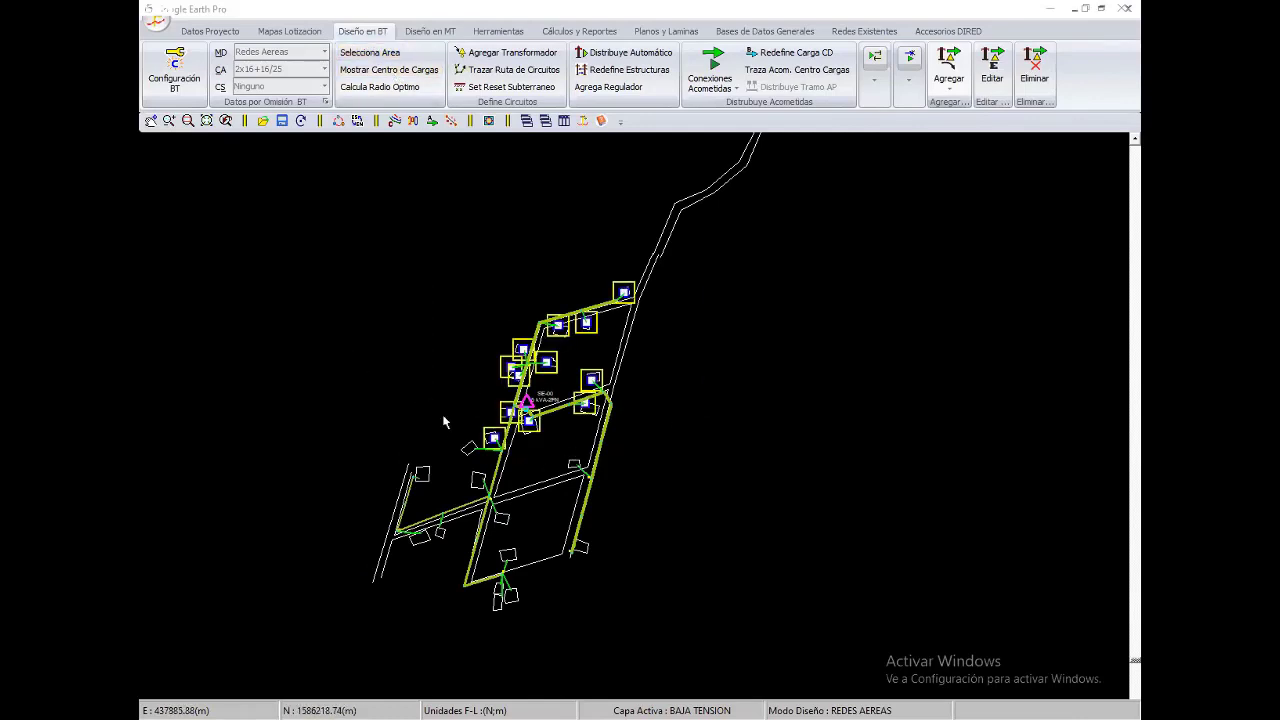
click(848, 643)
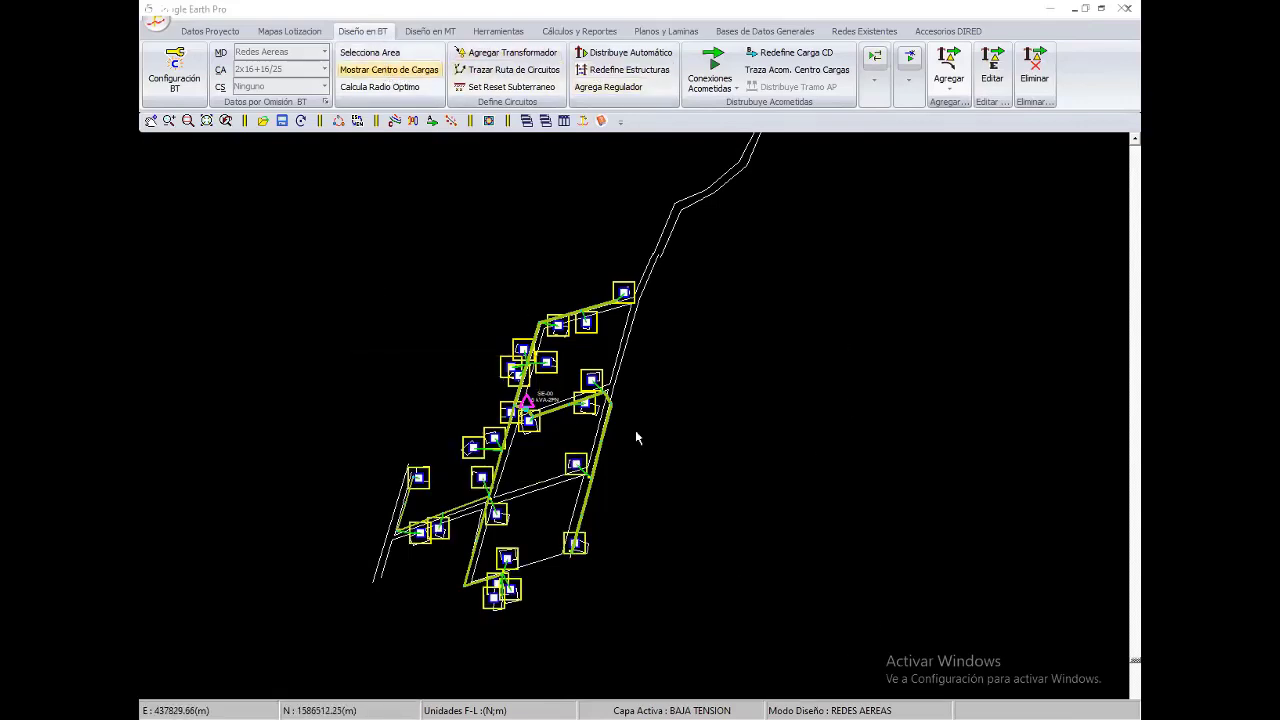
right_click(484, 330)
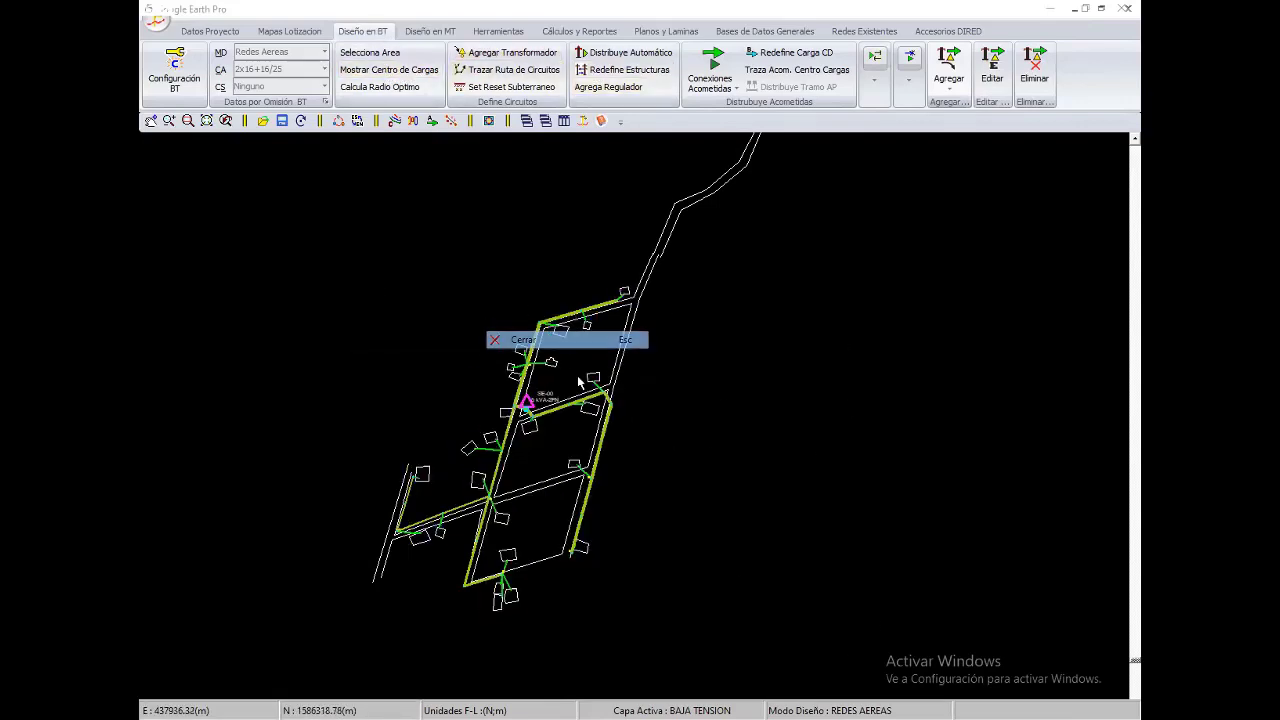
click(578, 382)
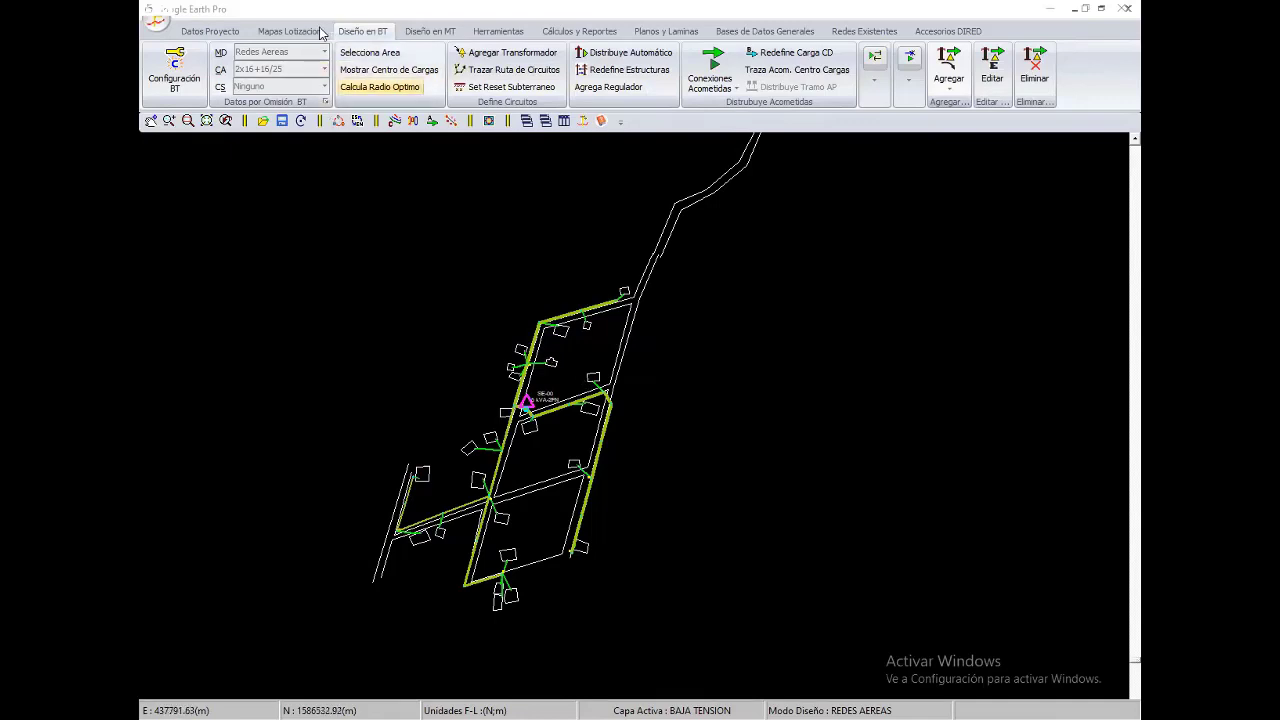
Number the cadastre loads as Carga Especial starting at 25 with Iniciar
scroll(370, 70, up, 1)
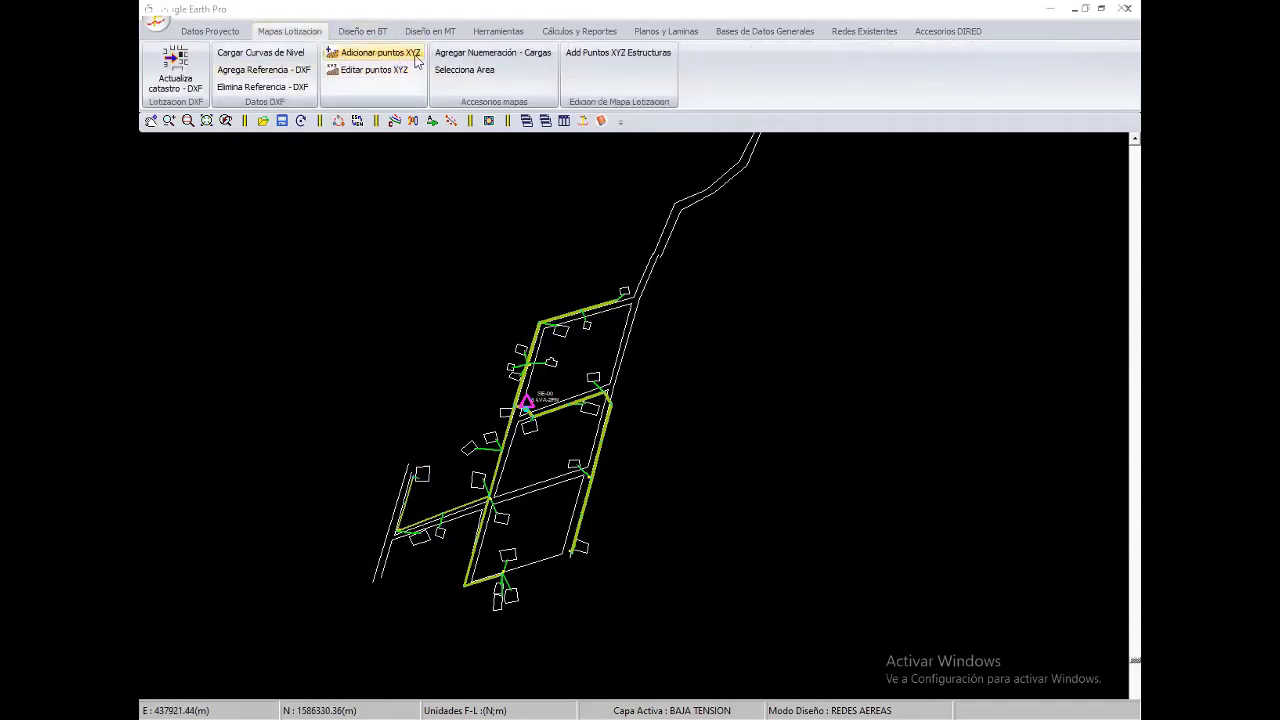
click(480, 52)
click(323, 227)
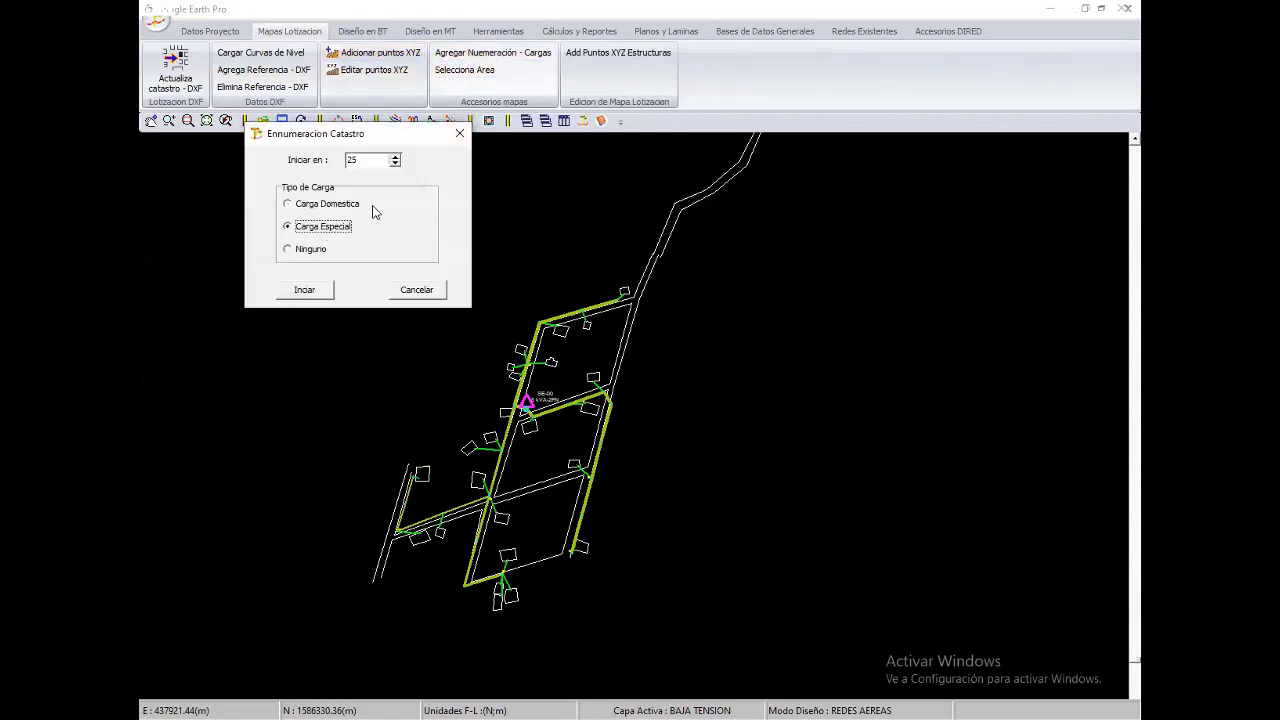
key(shift+Tab)
click(304, 292)
End numbering with Escape and show Configuración BT with special loads at 3000 W
scroll(557, 286, up, 3)
scroll(500, 491, up, 2)
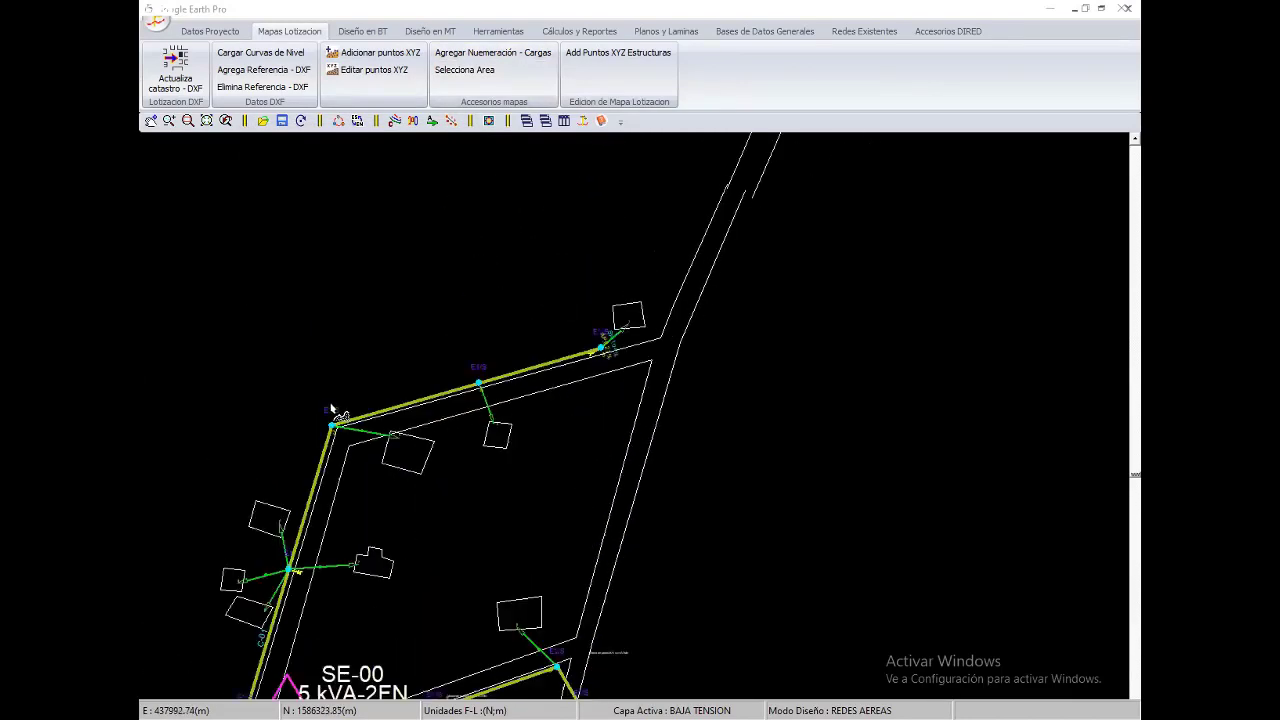
middle_drag(332, 410, 571, 371)
scroll(560, 357, up, 1)
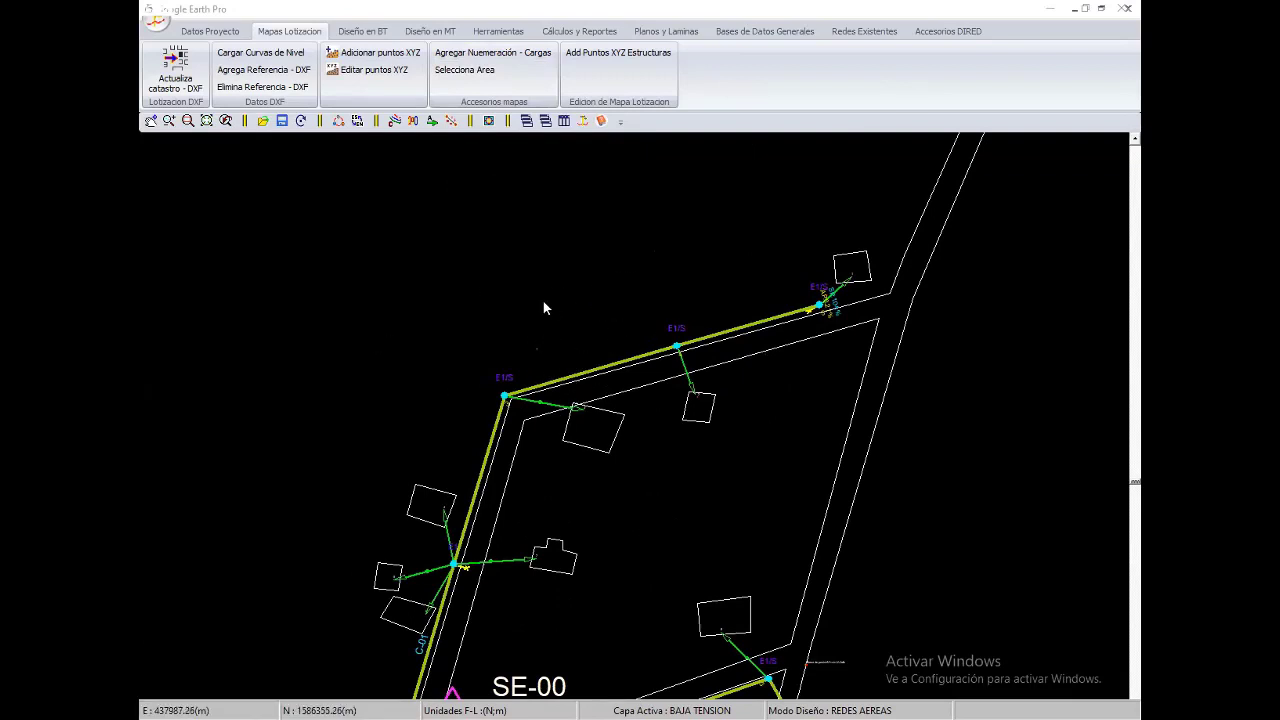
right_click(543, 308)
key(Escape)
scroll(463, 429, down, 2)
scroll(636, 424, down, 2)
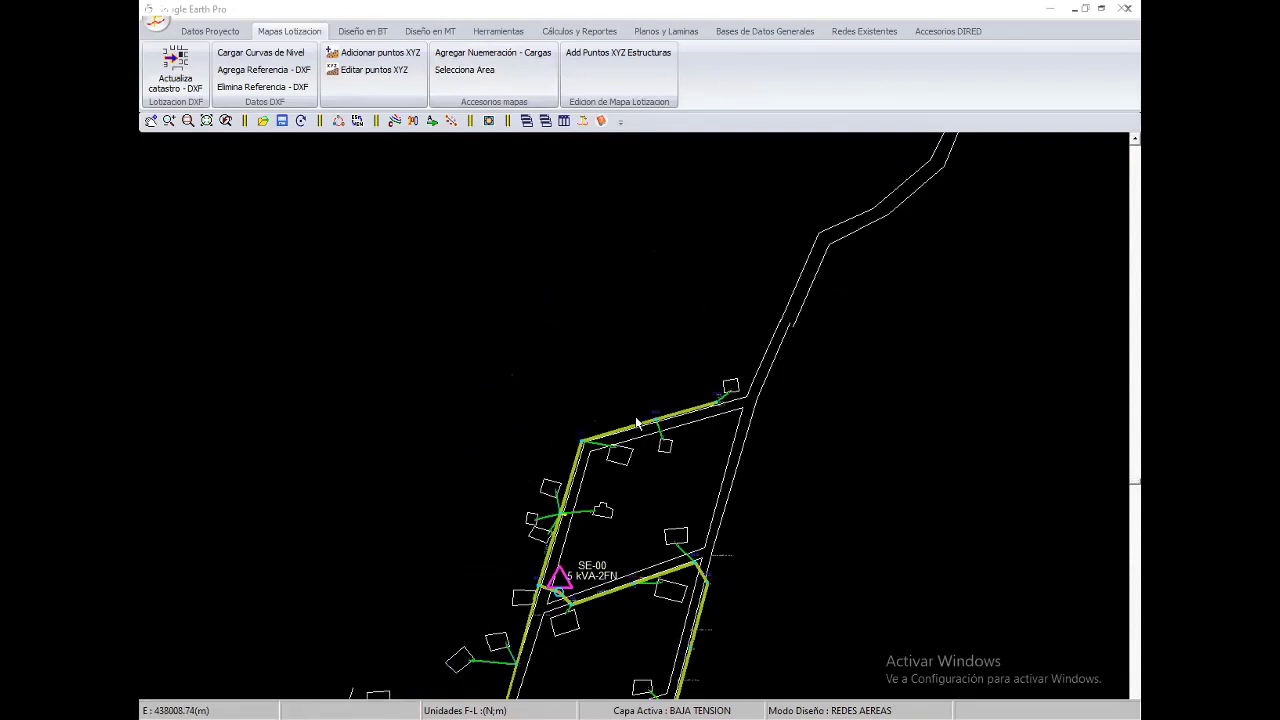
scroll(642, 470, up, 2)
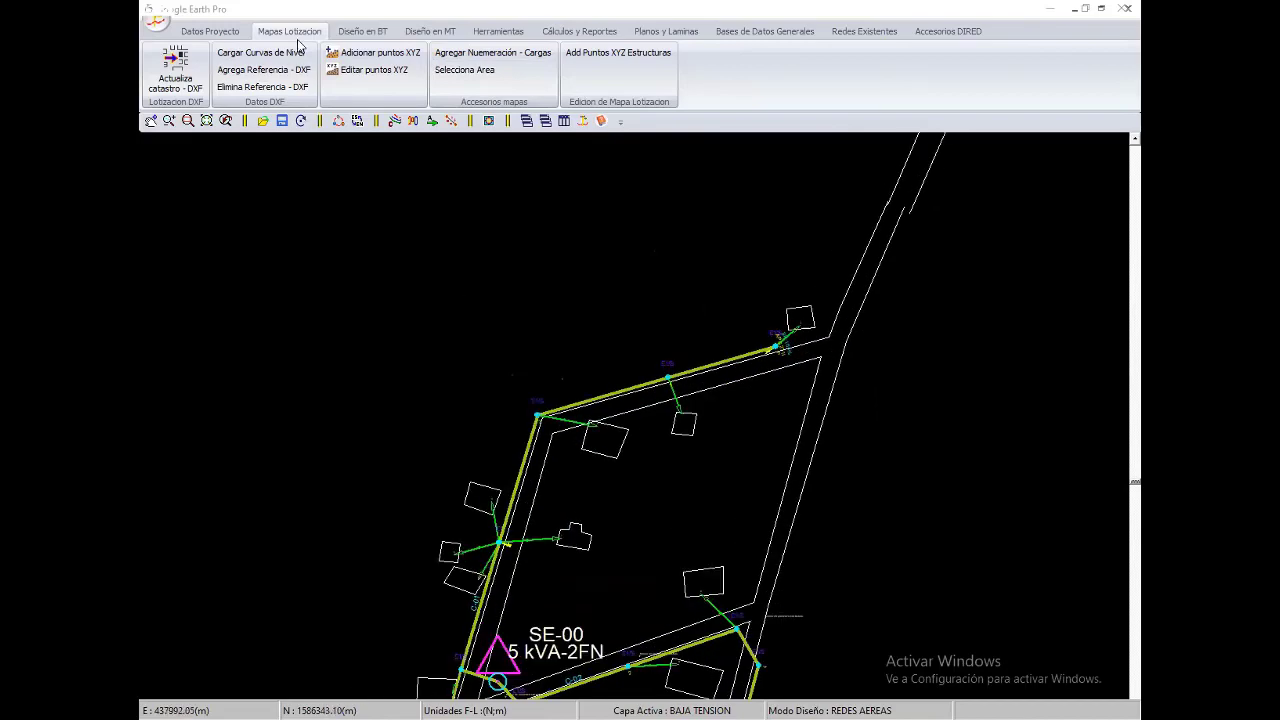
scroll(176, 66, down, 1)
click(181, 67)
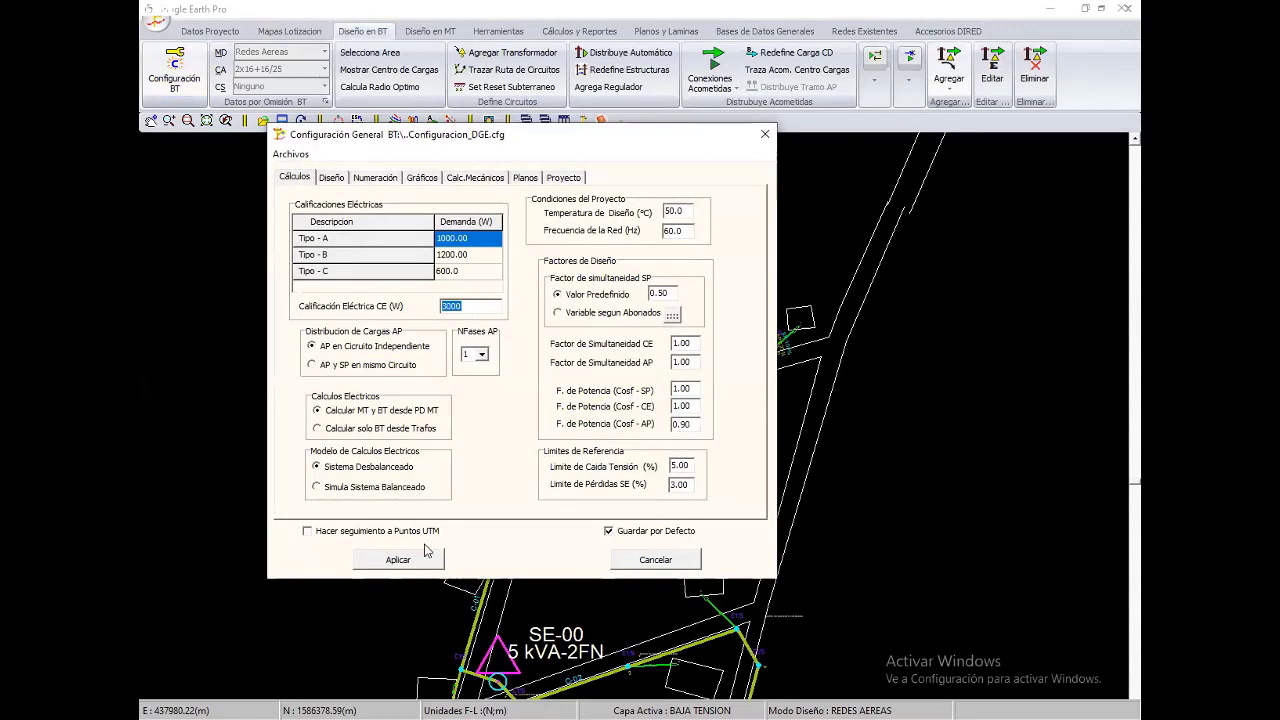
Apply the low-voltage configuration and close its window
click(423, 561)
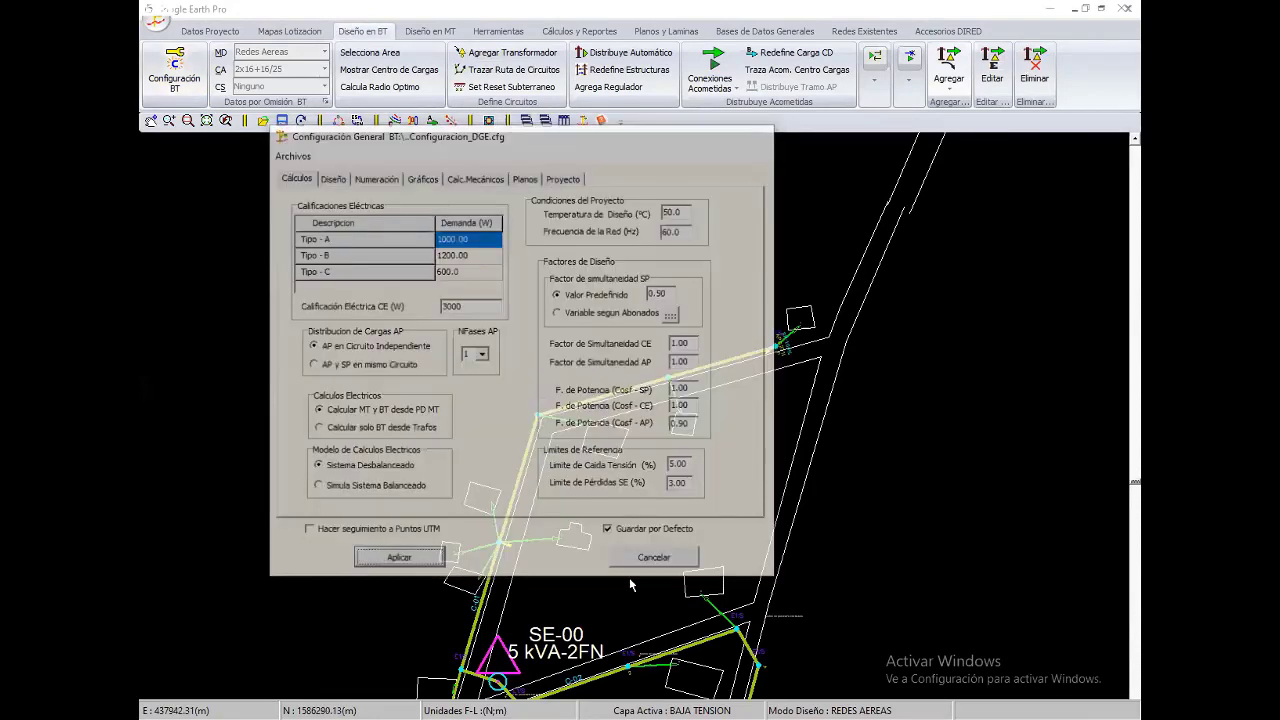
scroll(480, 218, down, 3)
scroll(510, 320, down, 1)
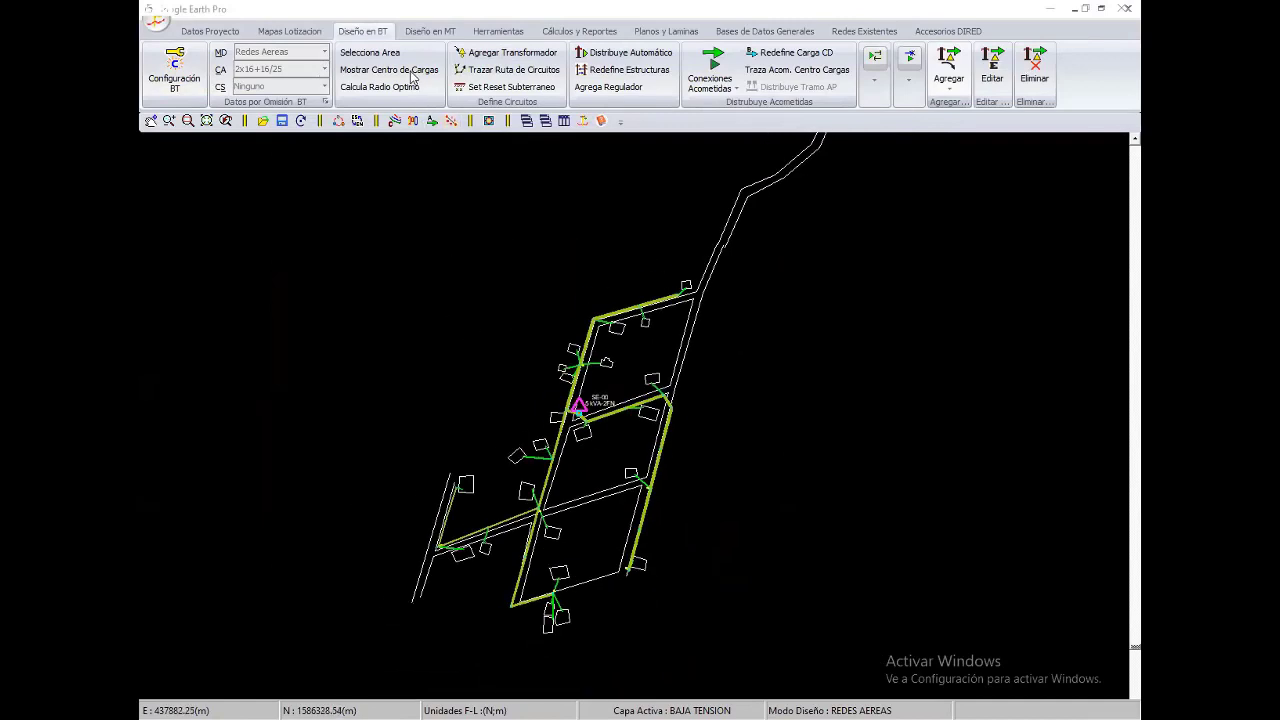
Turn on Mostrar Centro de Cargas and compute the centre of loads for the network's loads
click(389, 69)
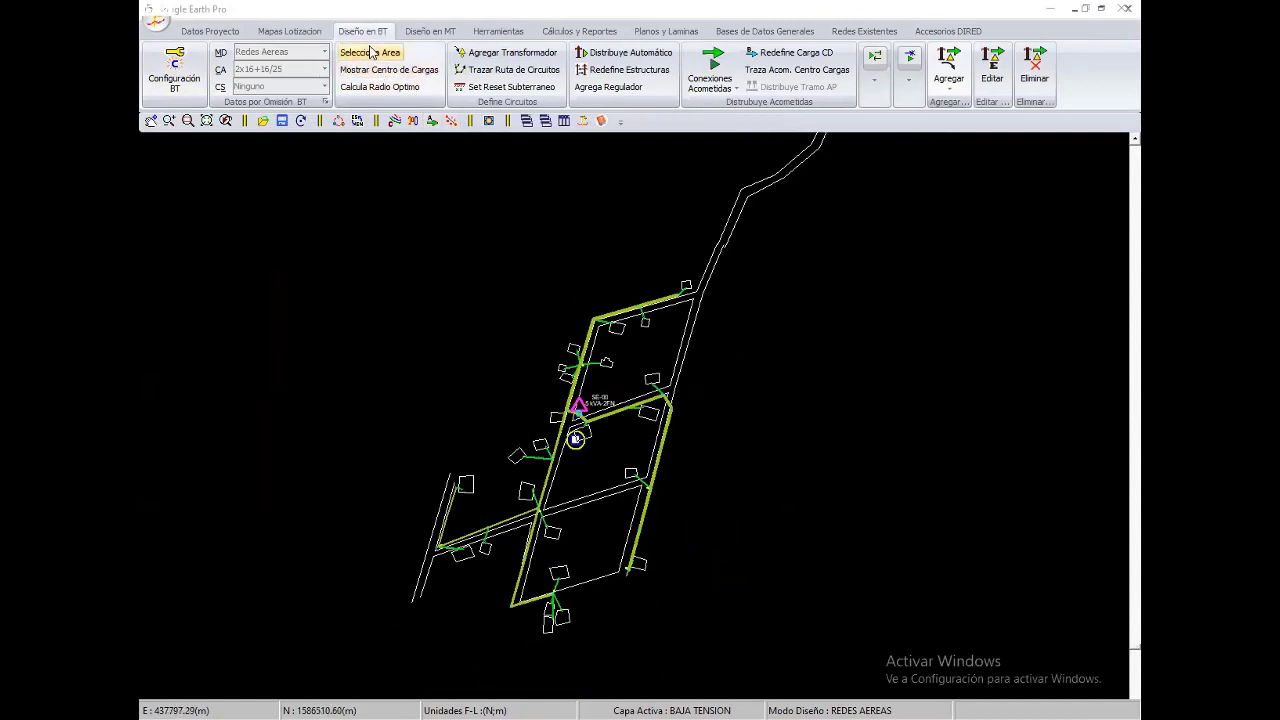
right_click(440, 273)
key(Escape)
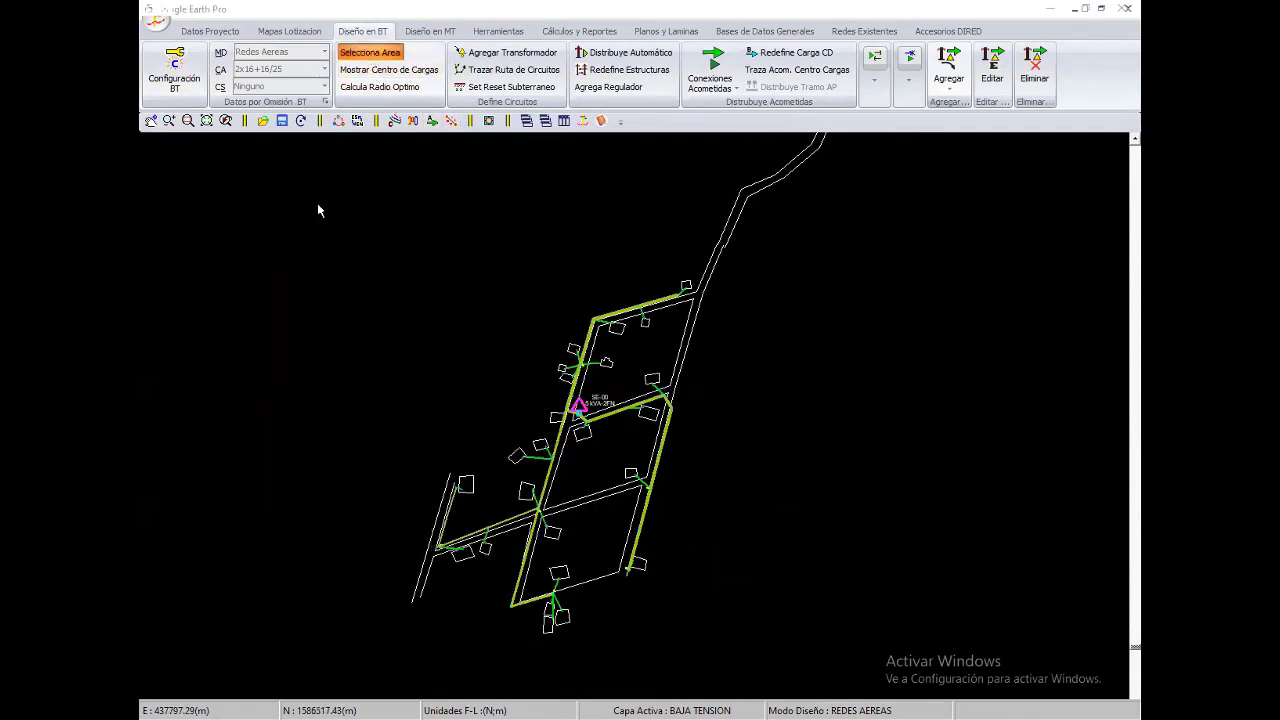
click(410, 85)
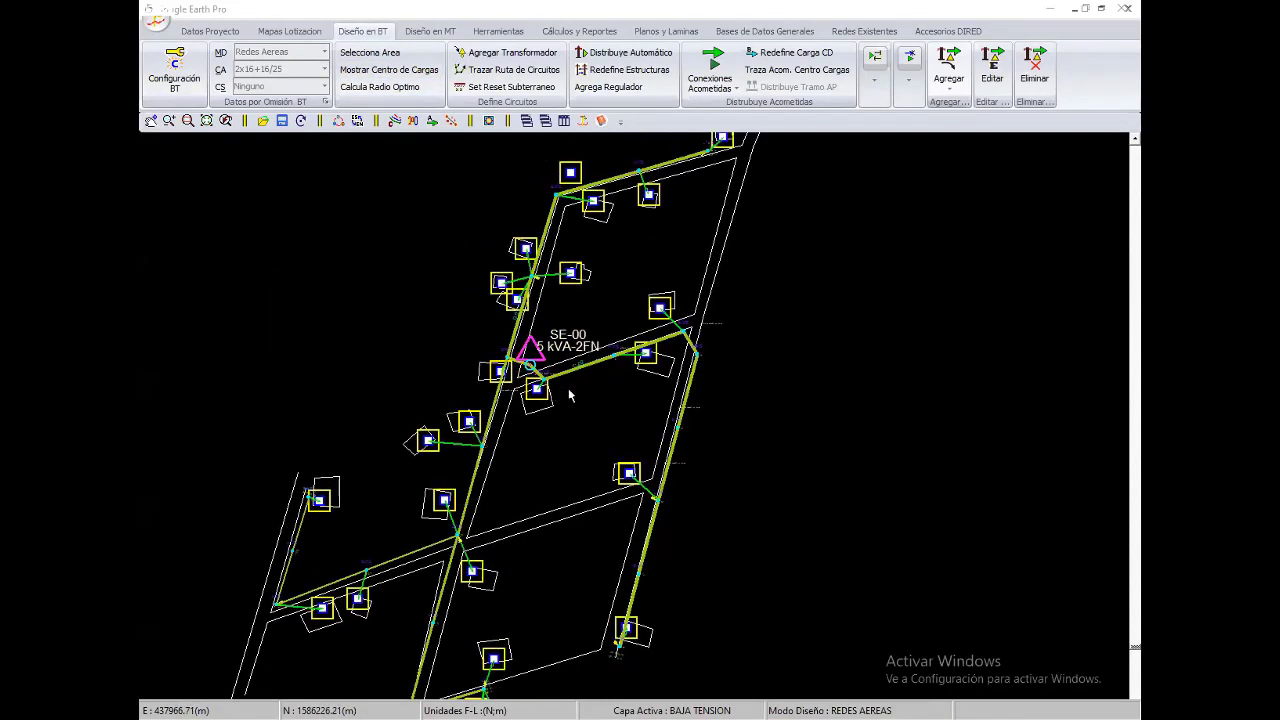
scroll(575, 396, down, 1)
scroll(575, 396, down, 1)
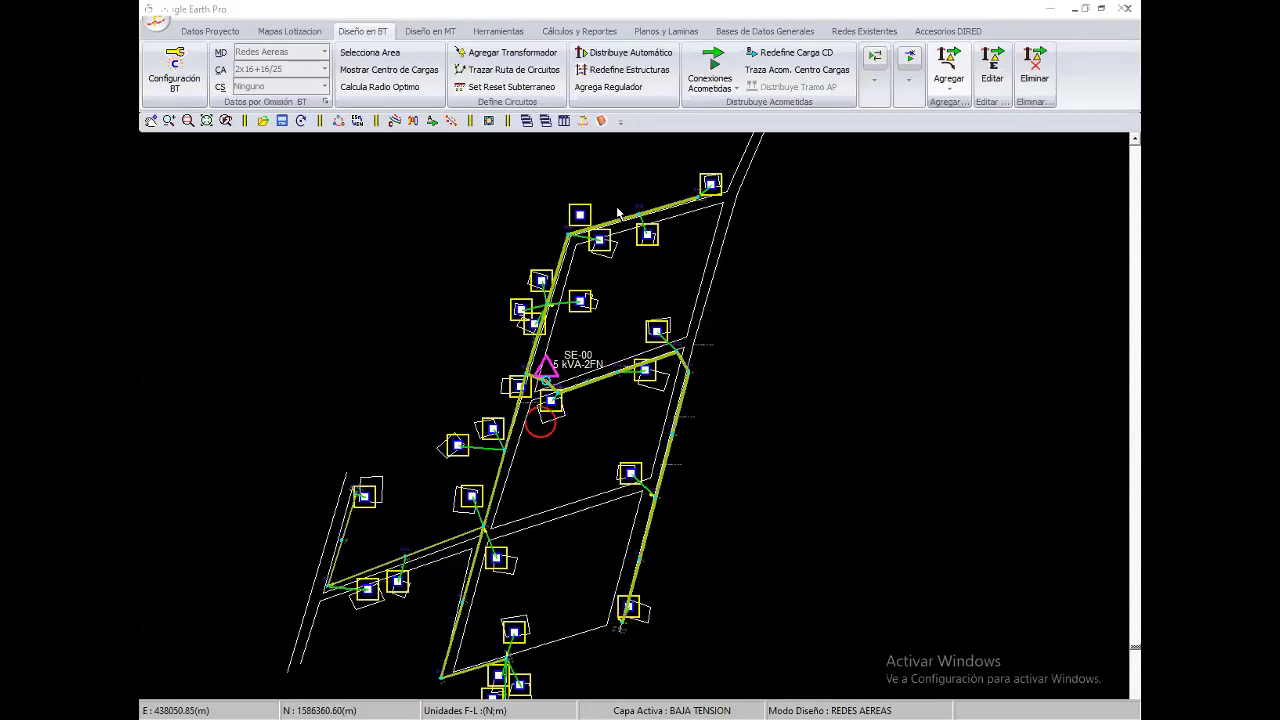
Raise the special-load electrical rating (CE) in Configuración BT to 5000 W and apply it
click(174, 70)
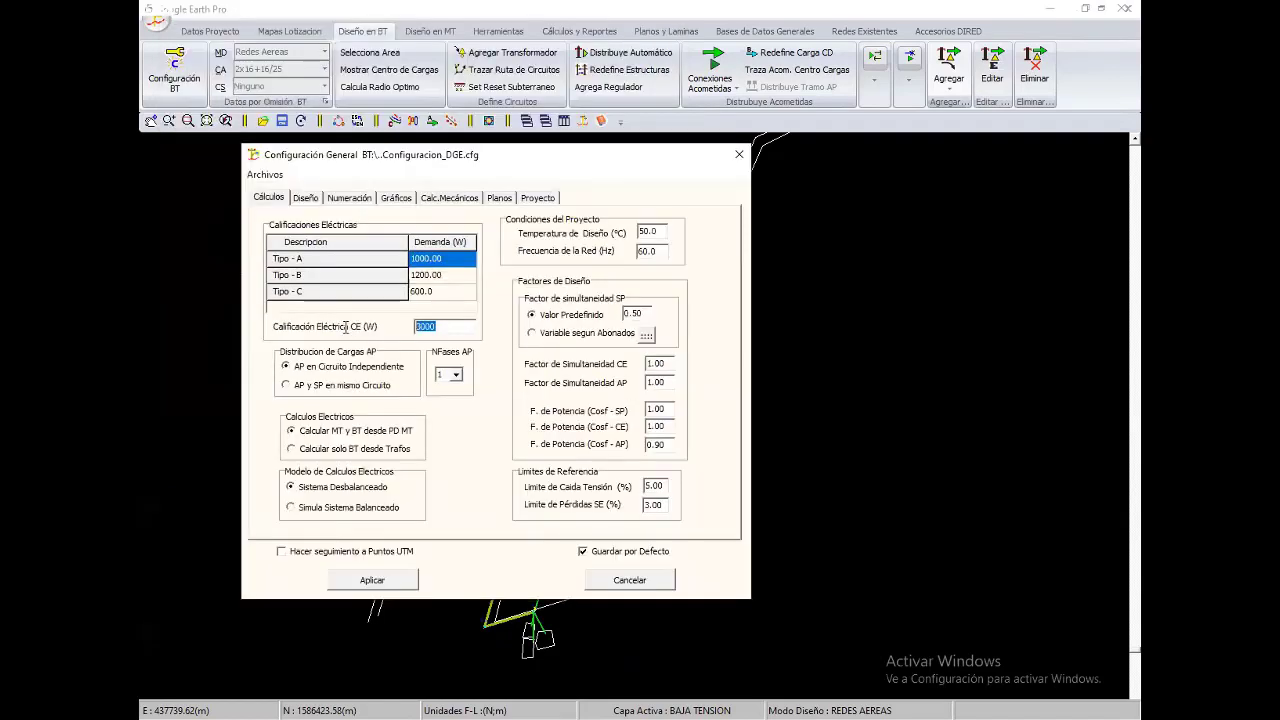
text(5000)
click(397, 581)
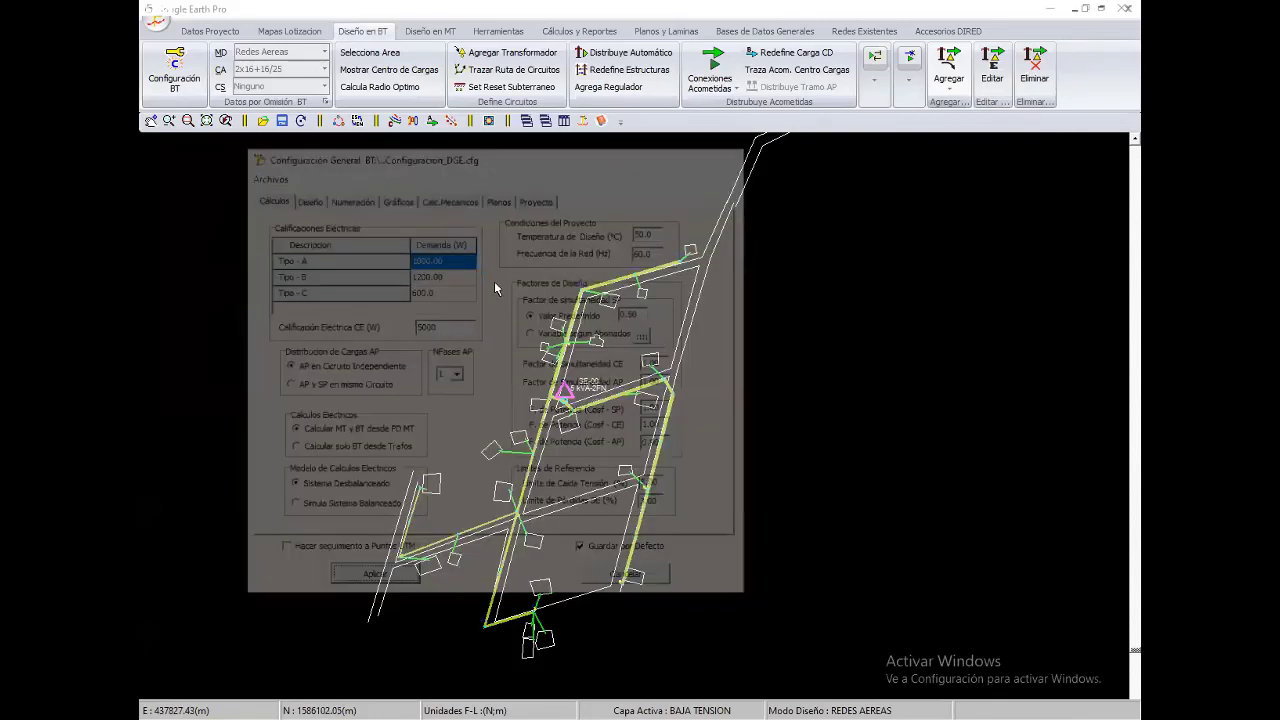
Select all loads in the network, show their centre of loads, then end the command
click(370, 52)
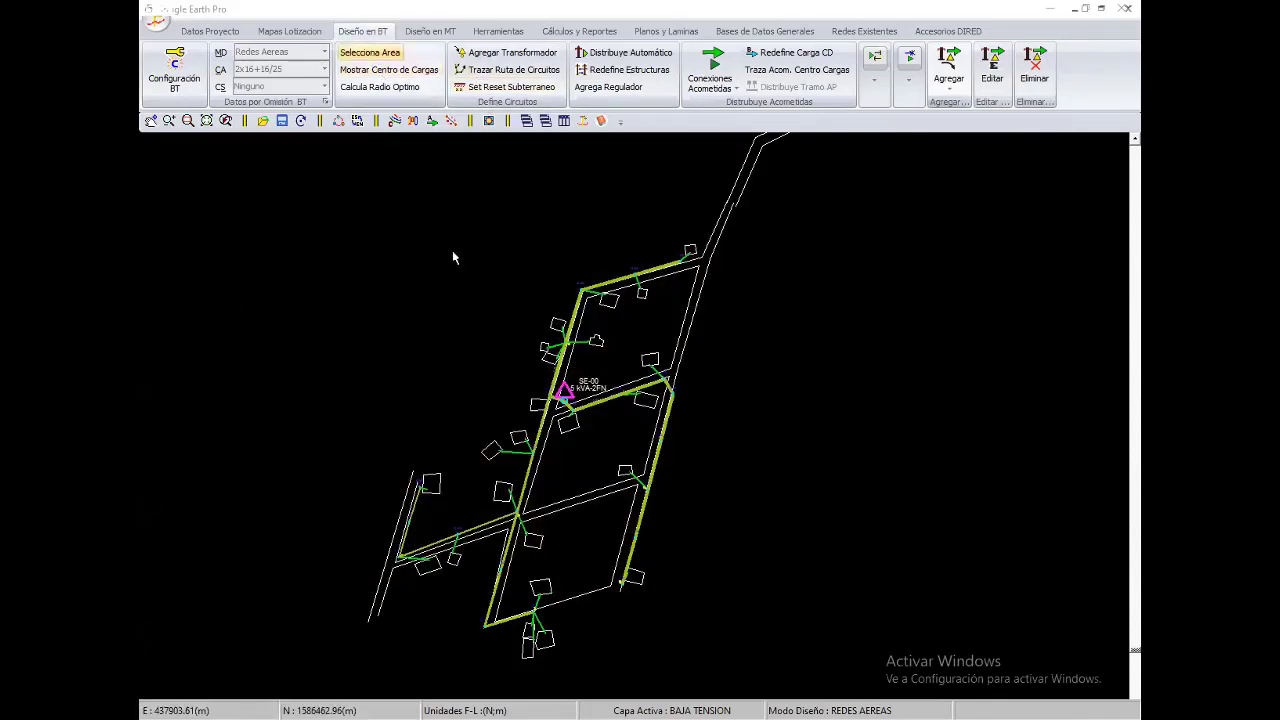
click(405, 69)
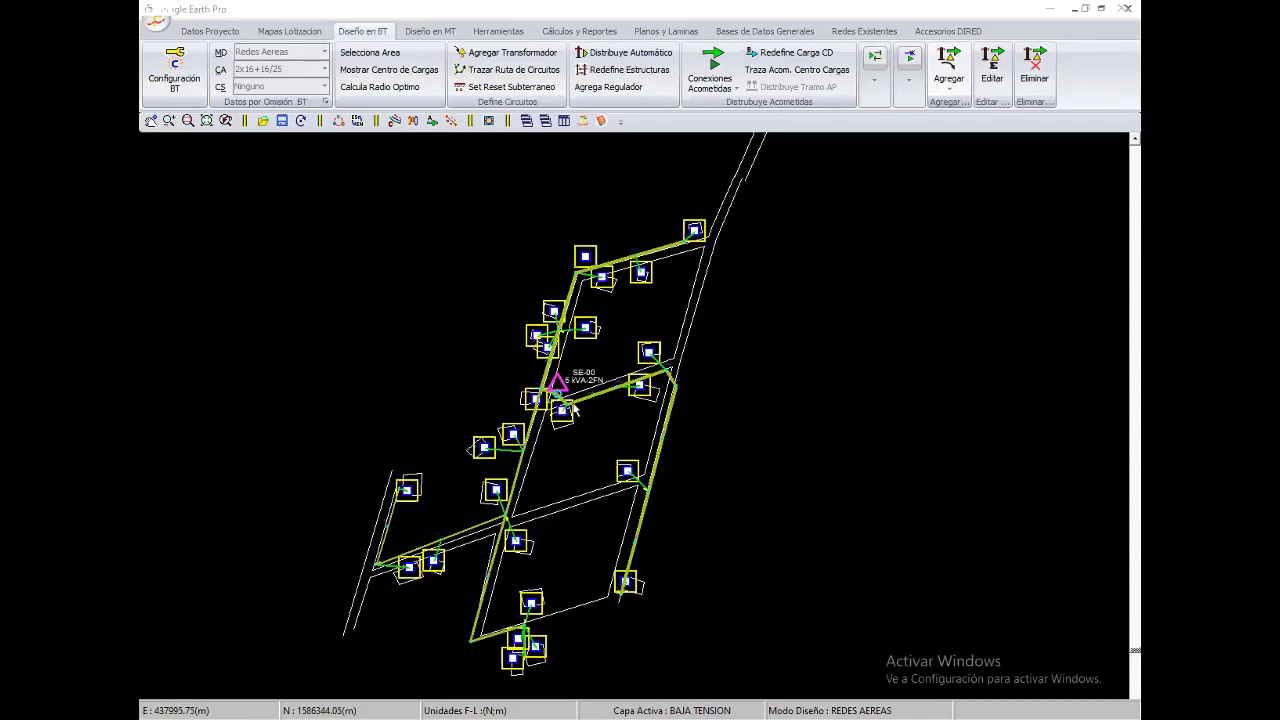
scroll(600, 272, up, 2)
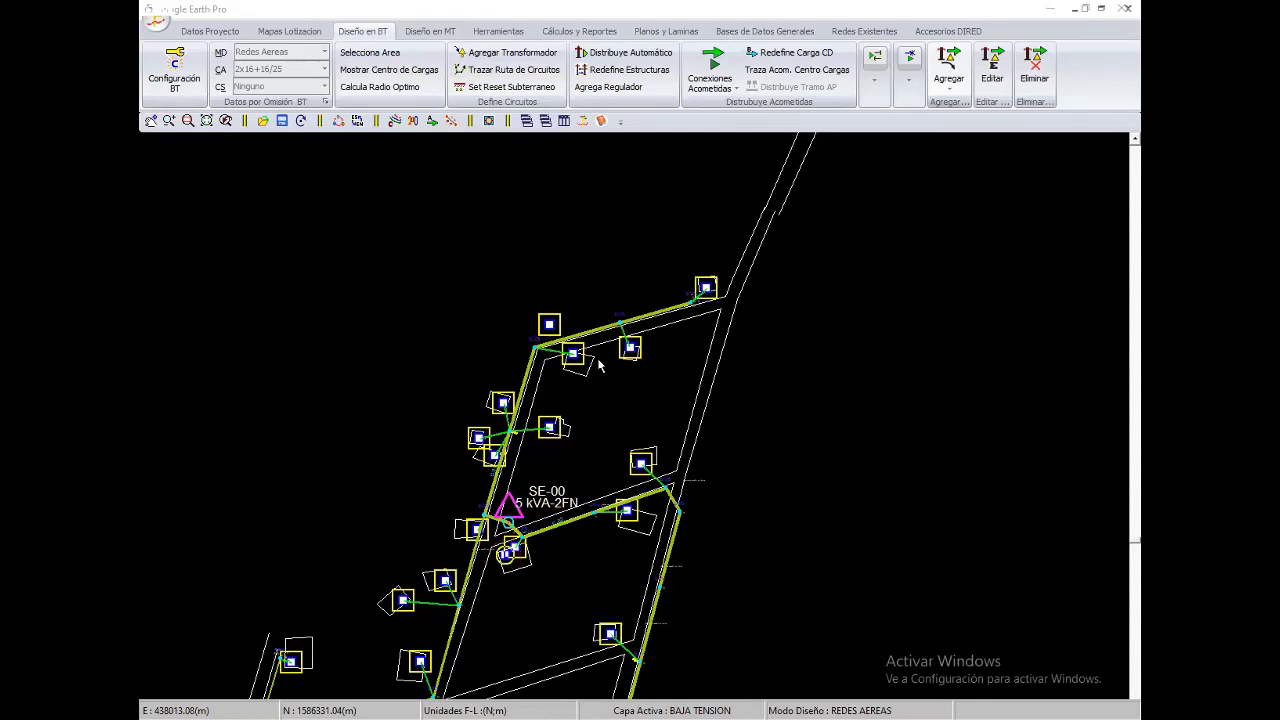
scroll(575, 440, down, 2)
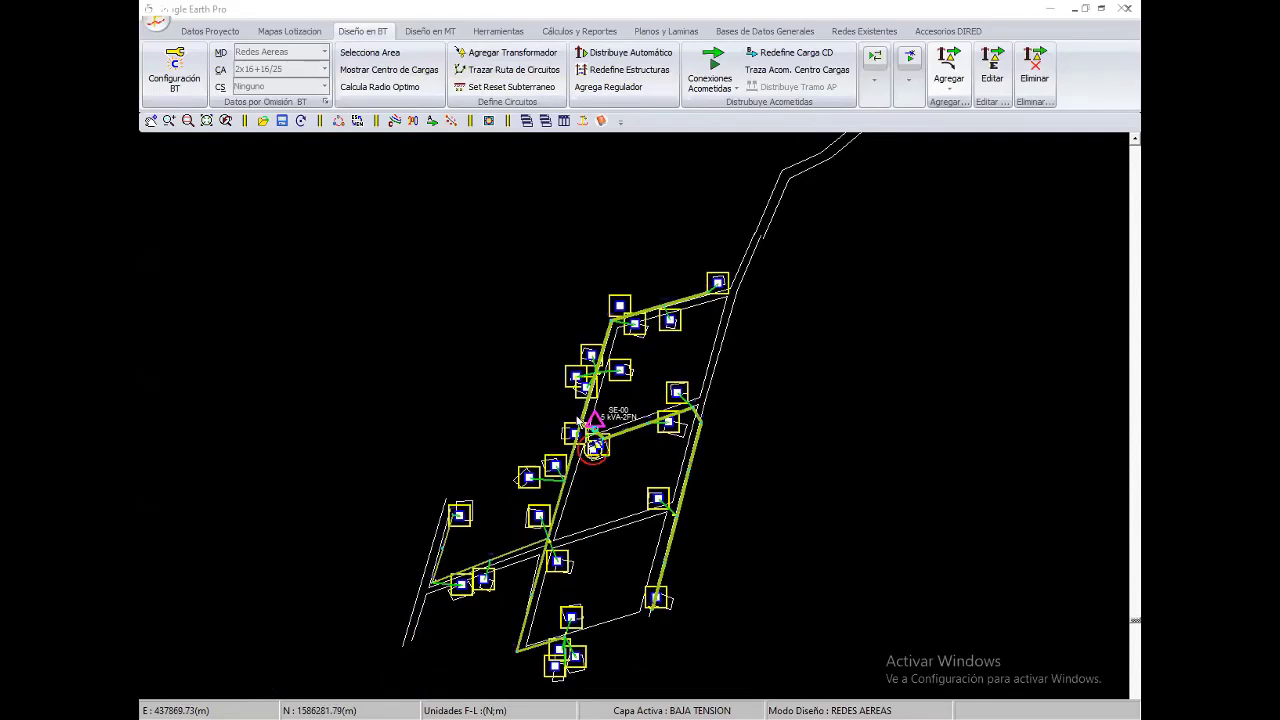
right_click(480, 388)
key(Escape)
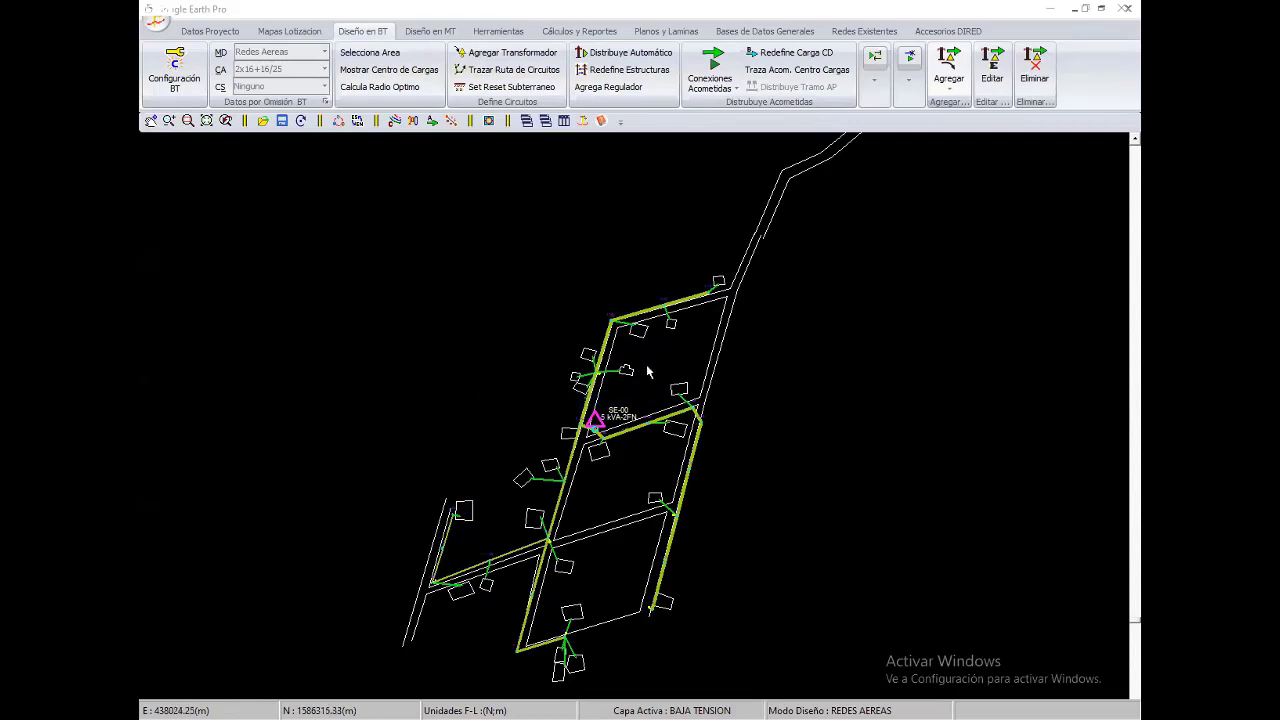
scroll(672, 365, up, 1)
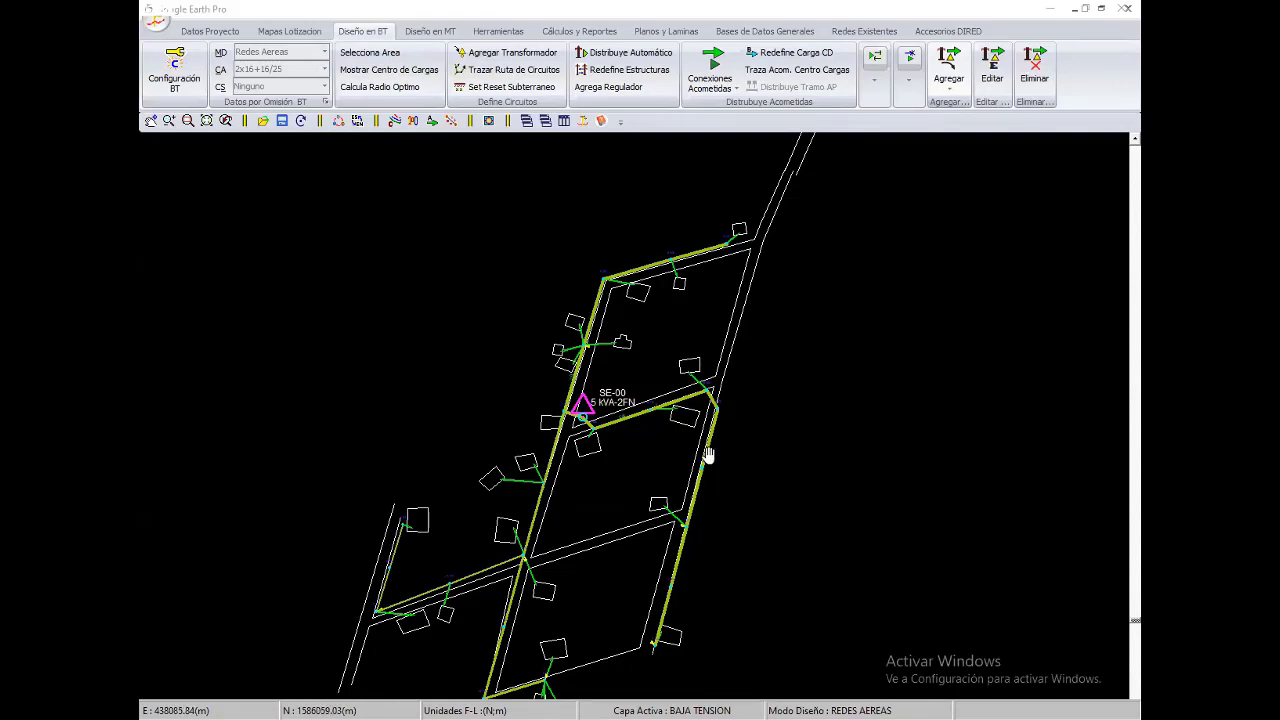
key(alt+Tab)
Zoom the map out to about 1.38 km and scroll the Lugares list to the Palmerola folder
scroll(760, 540, down, 3)
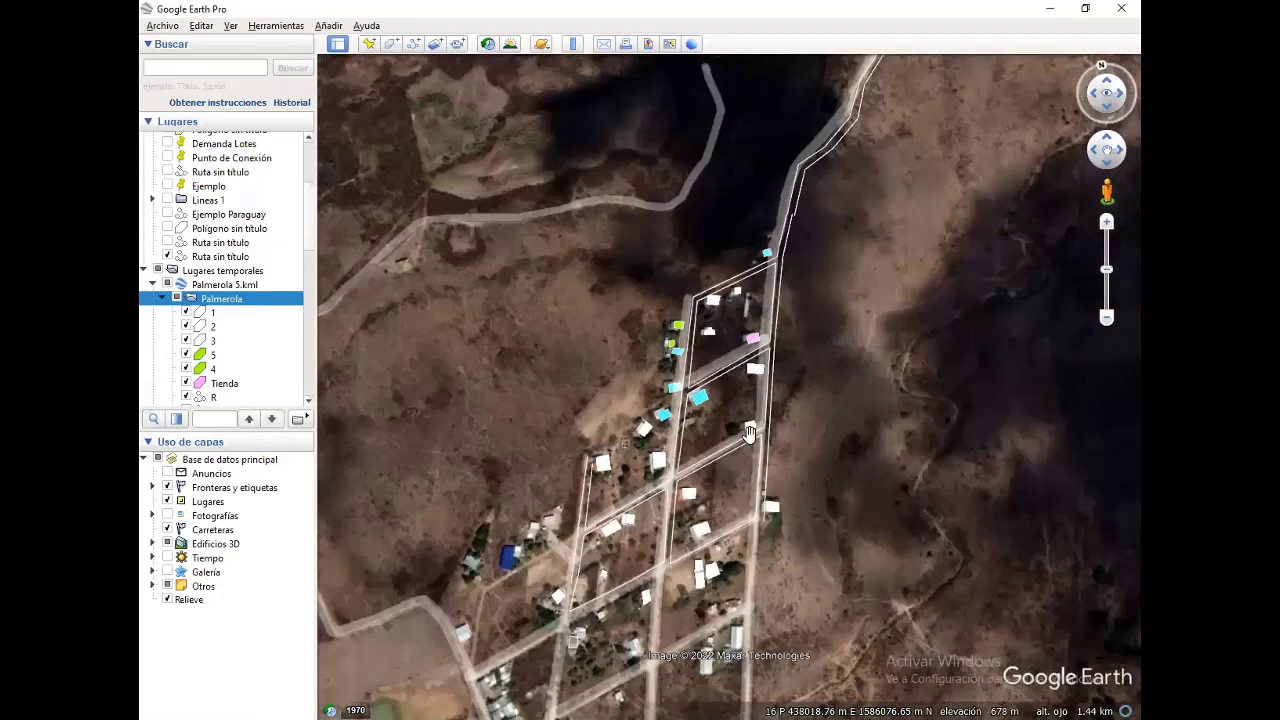
scroll(750, 434, up, 2)
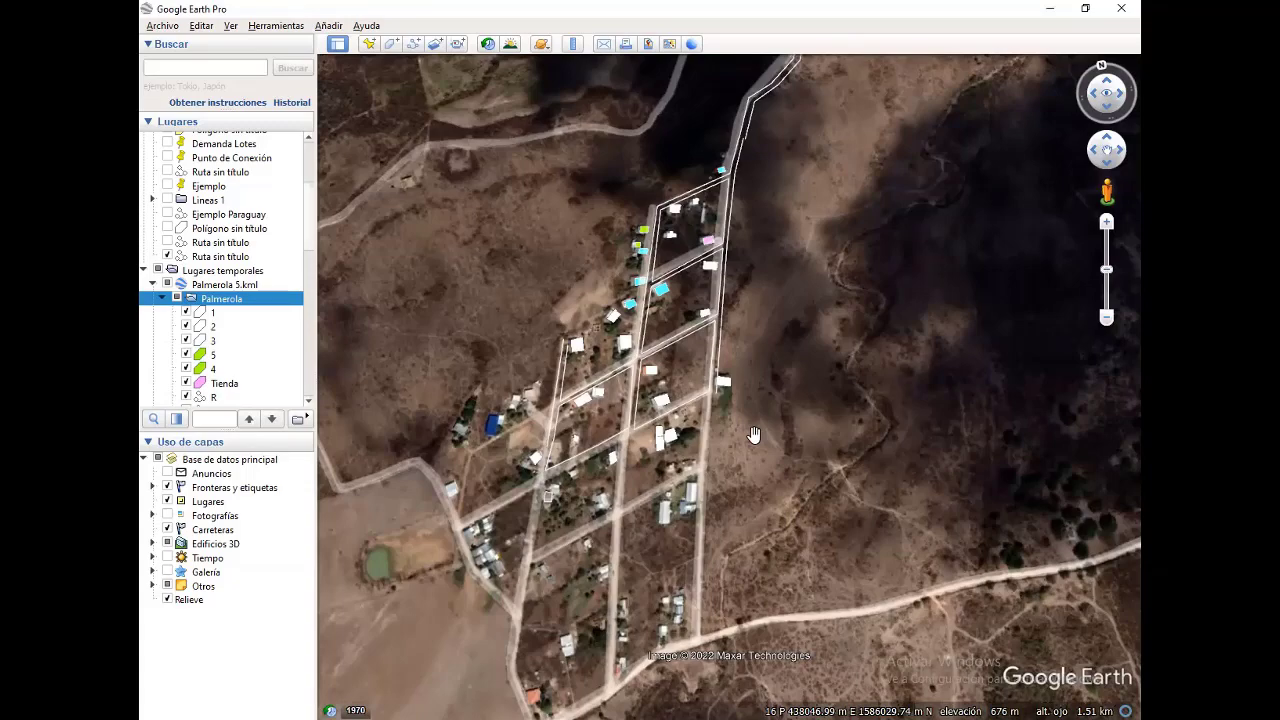
scroll(740, 312, up, 2)
scroll(704, 389, up, 1)
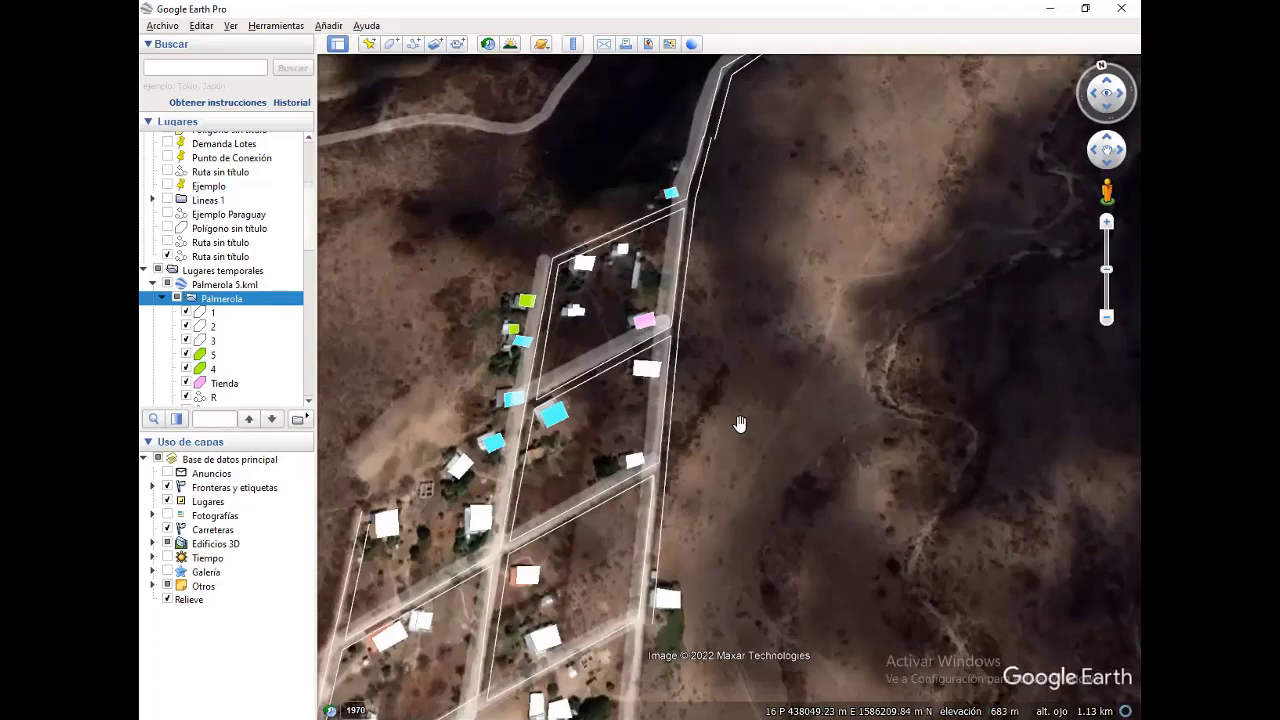
scroll(698, 391, down, 1)
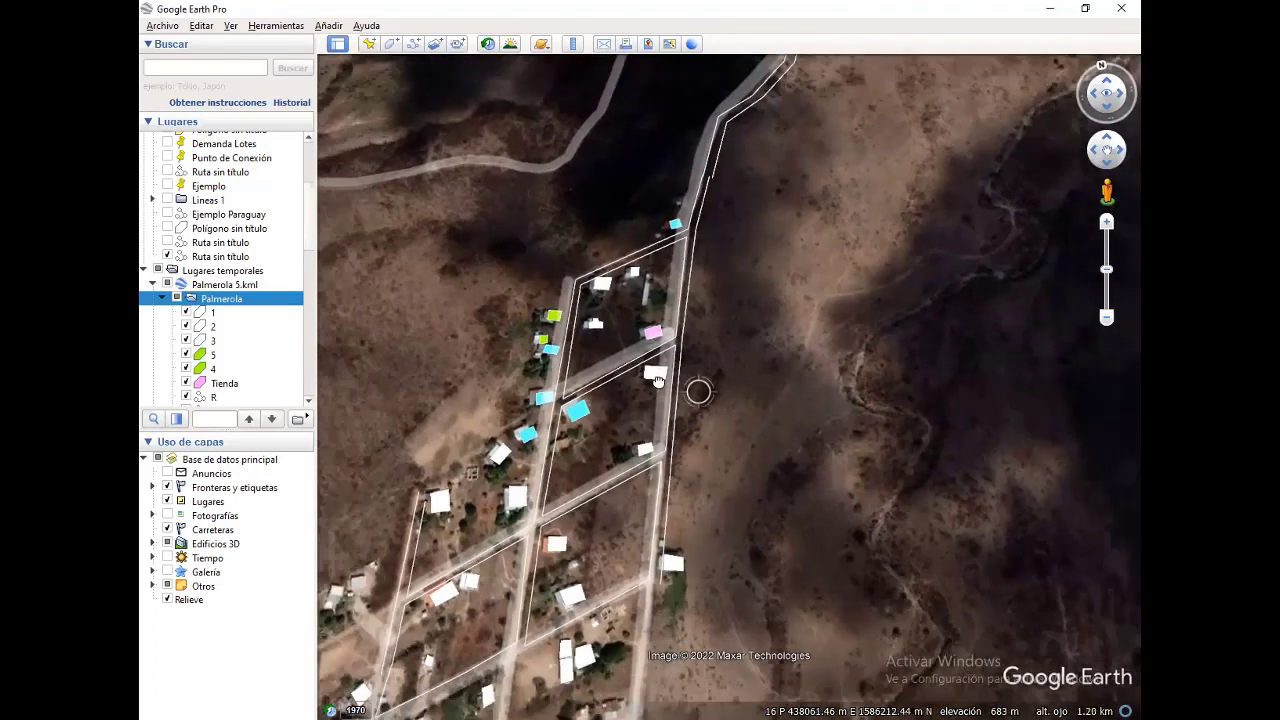
scroll(262, 375, down, 3)
scroll(258, 380, down, 1)
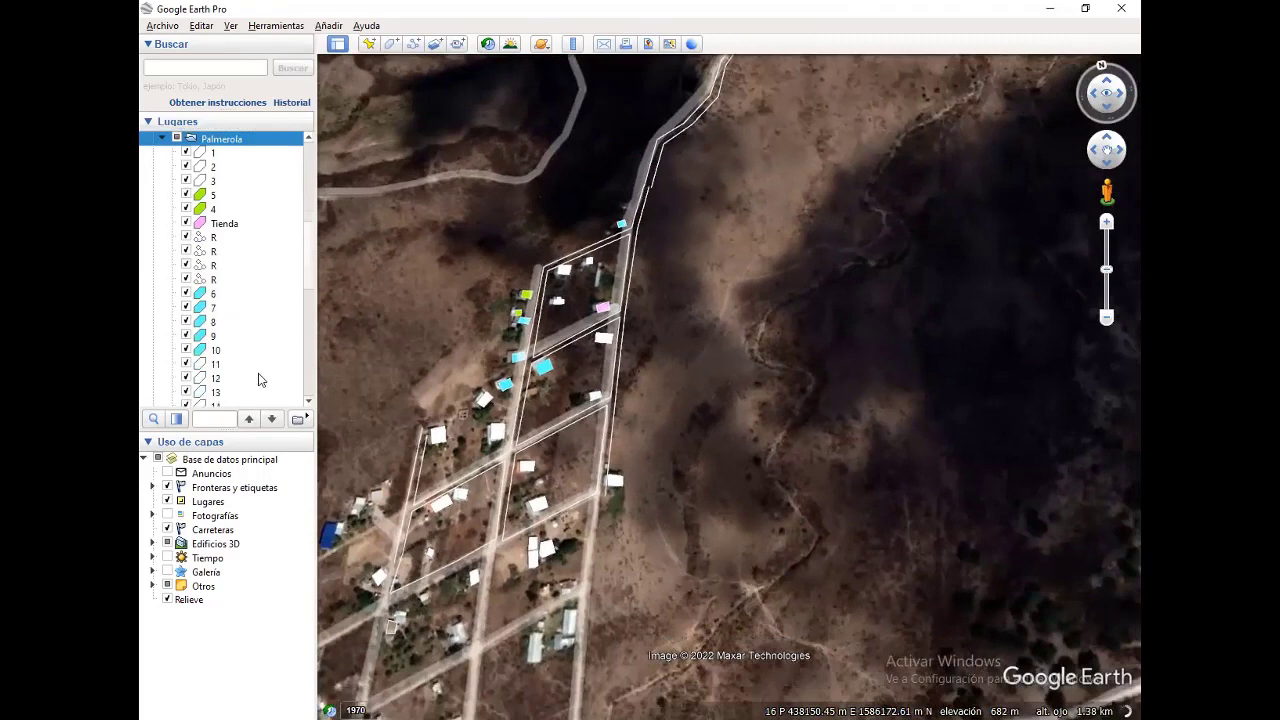
scroll(258, 380, down, 3)
Tick the six hidden untitled placemarks in Lugares so they show on the map
click(186, 349)
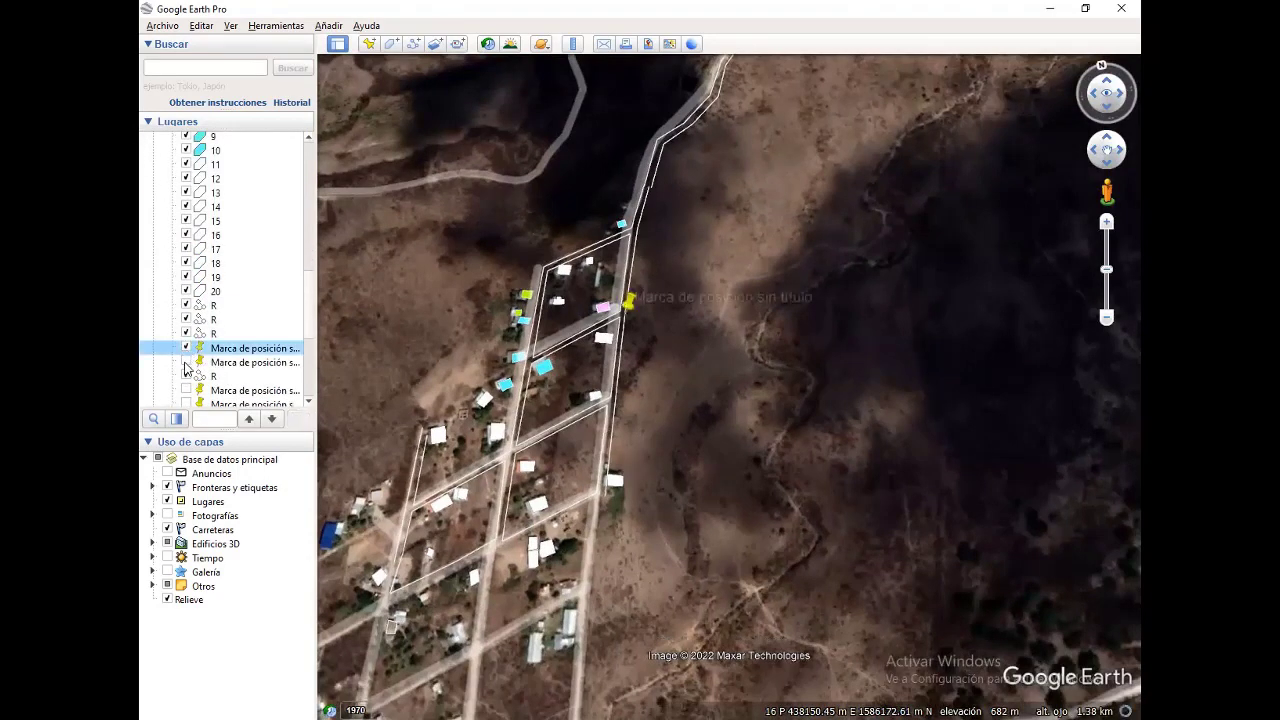
click(186, 362)
click(186, 390)
scroll(185, 293, down, 3)
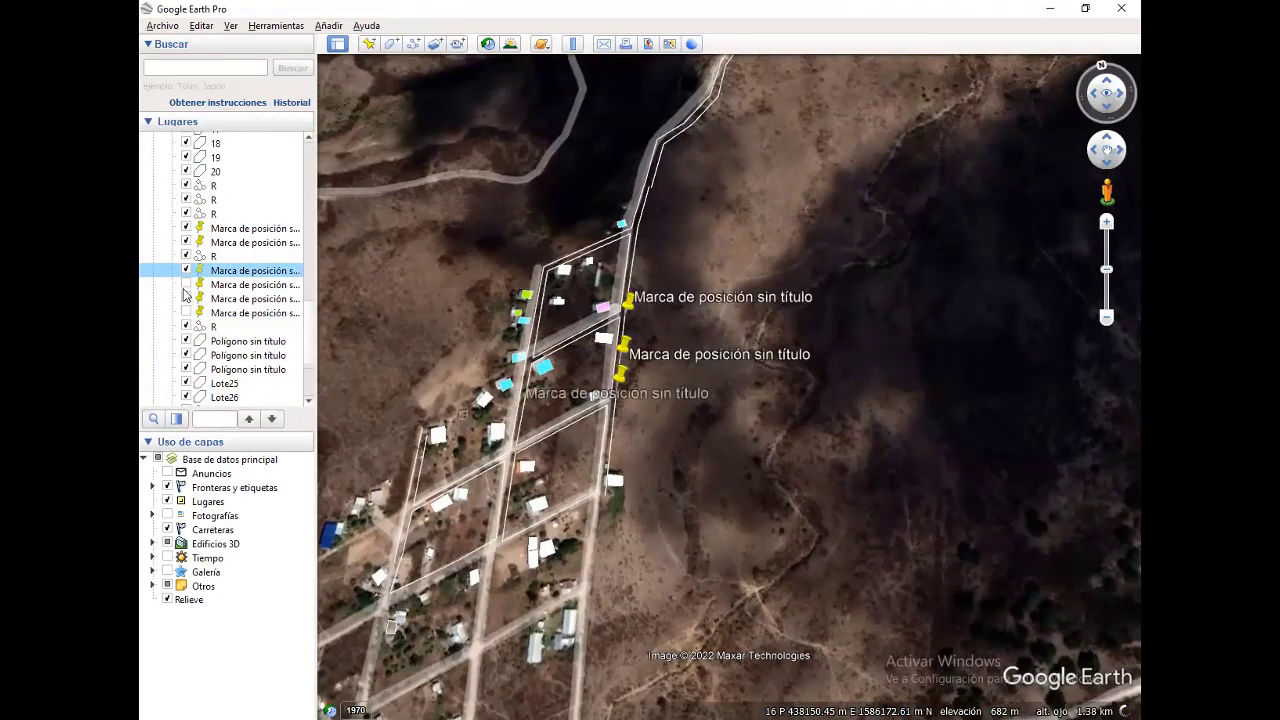
click(186, 284)
click(186, 298)
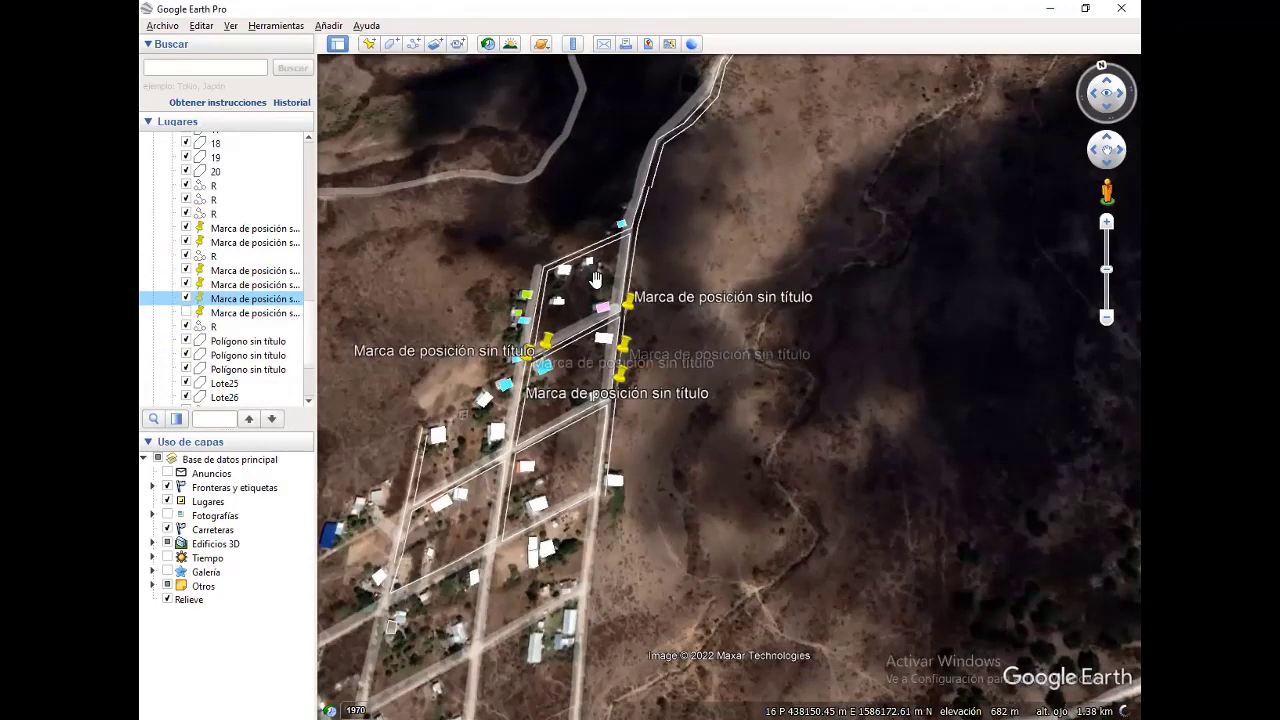
click(186, 312)
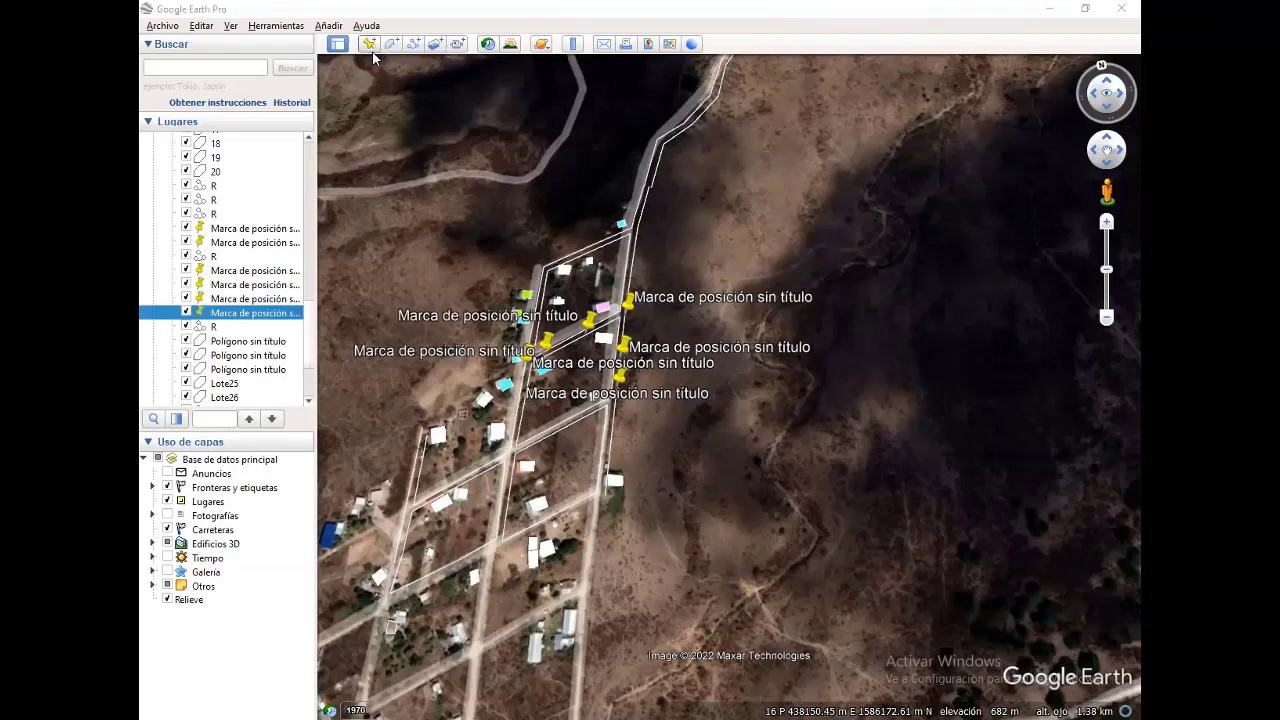
Rename the first two untitled placemarks to Poste through their properties
right_click(230, 234)
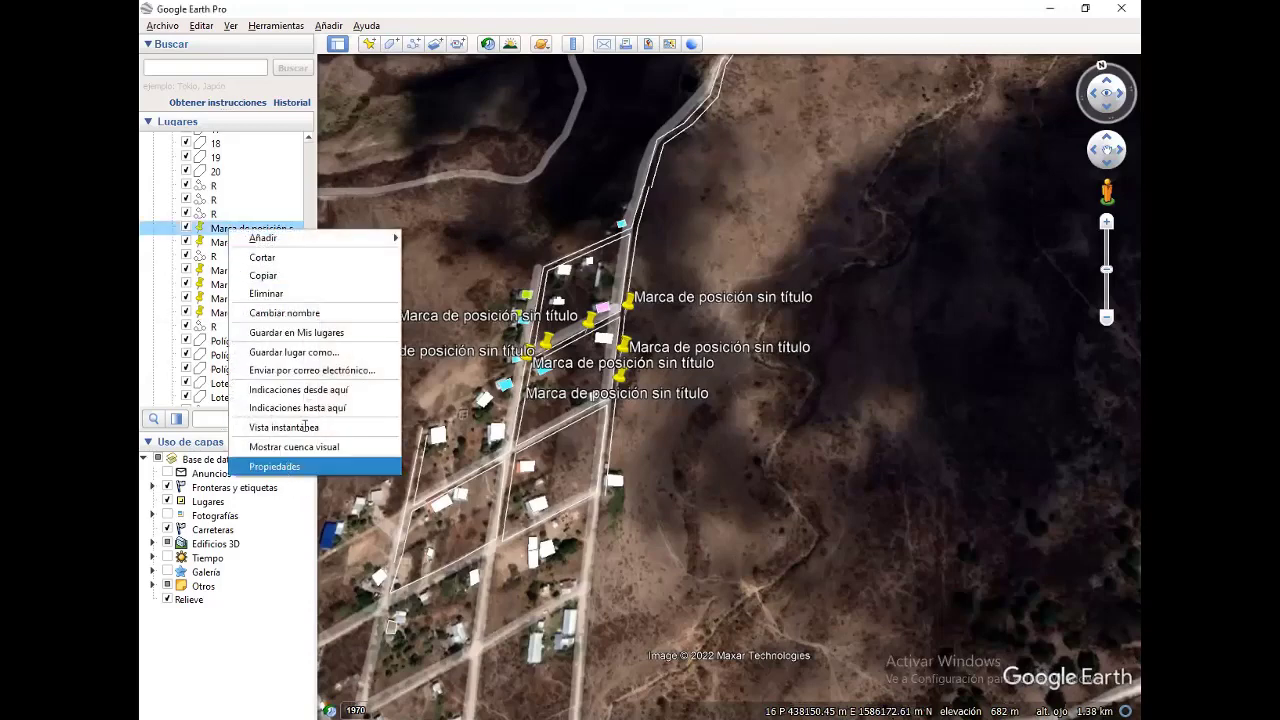
click(290, 467)
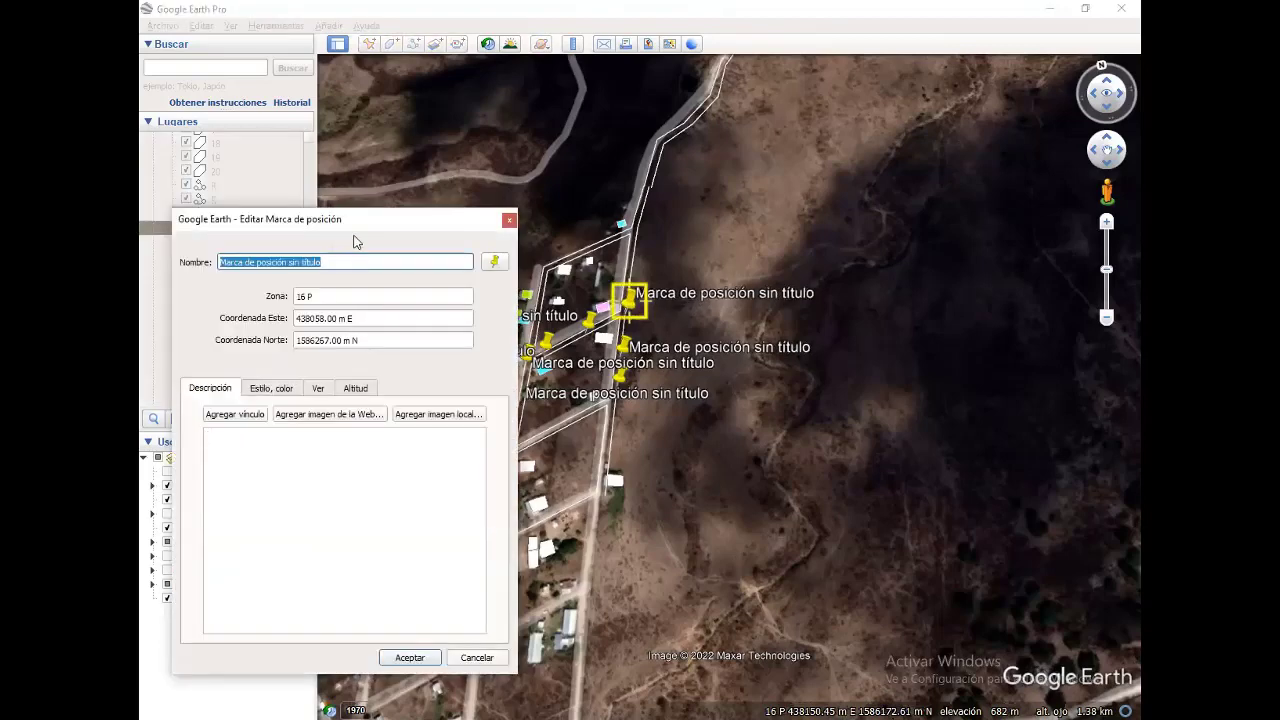
text(Poste)
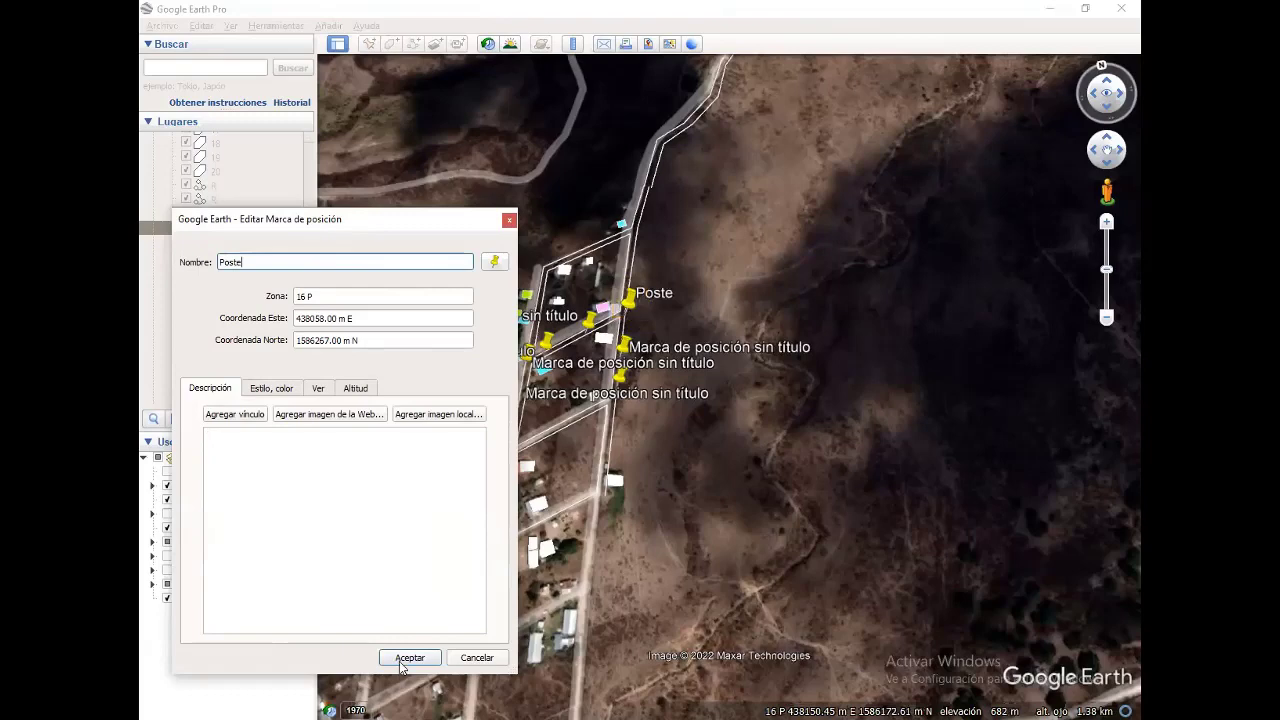
click(406, 658)
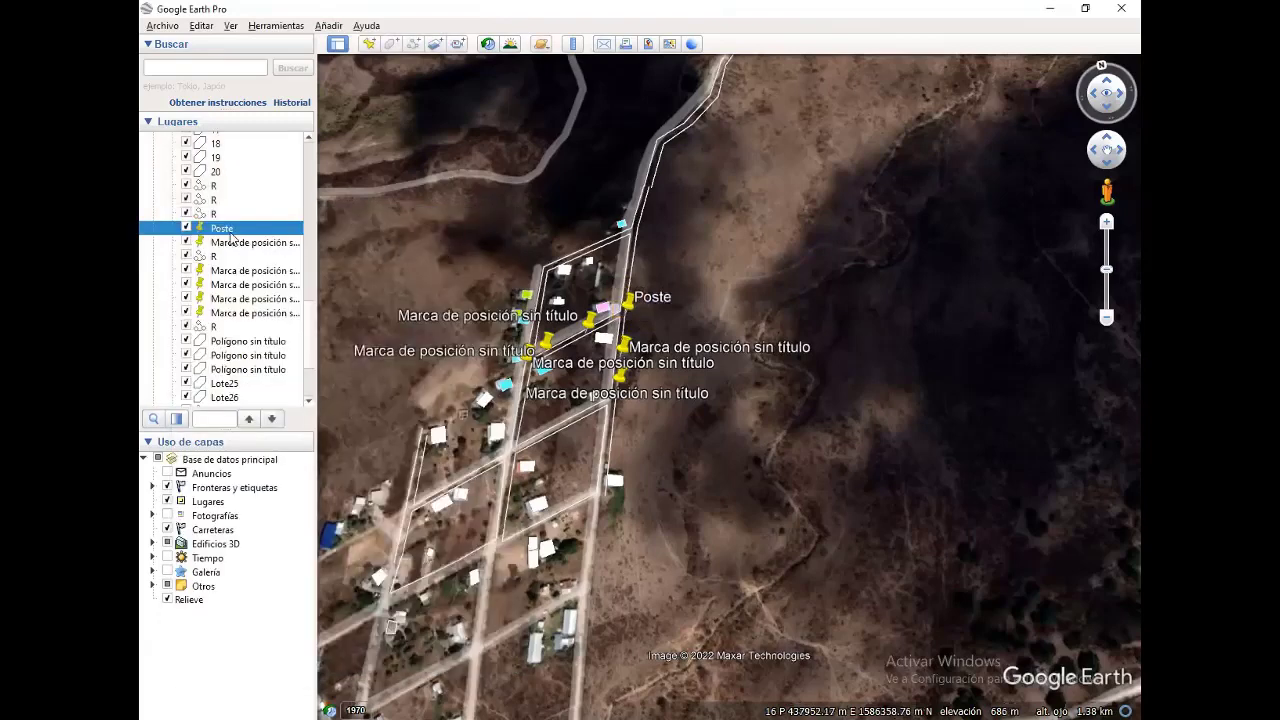
right_click(230, 237)
click(342, 462)
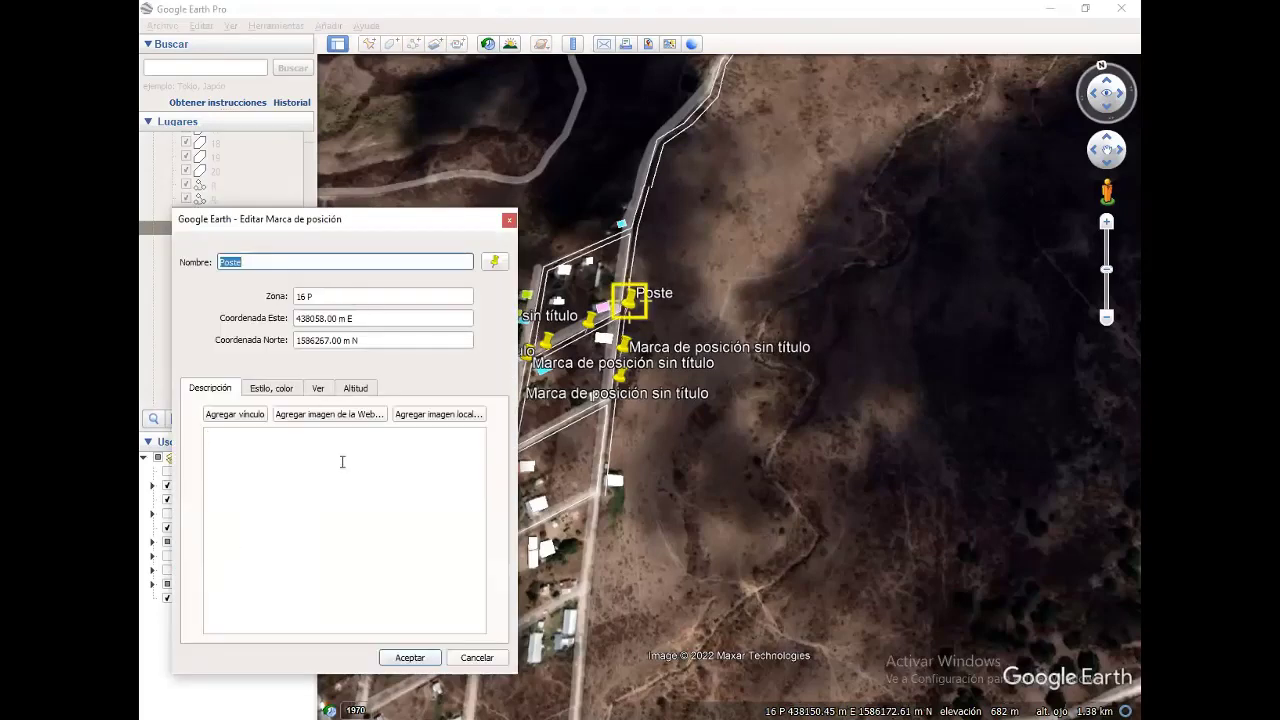
click(410, 657)
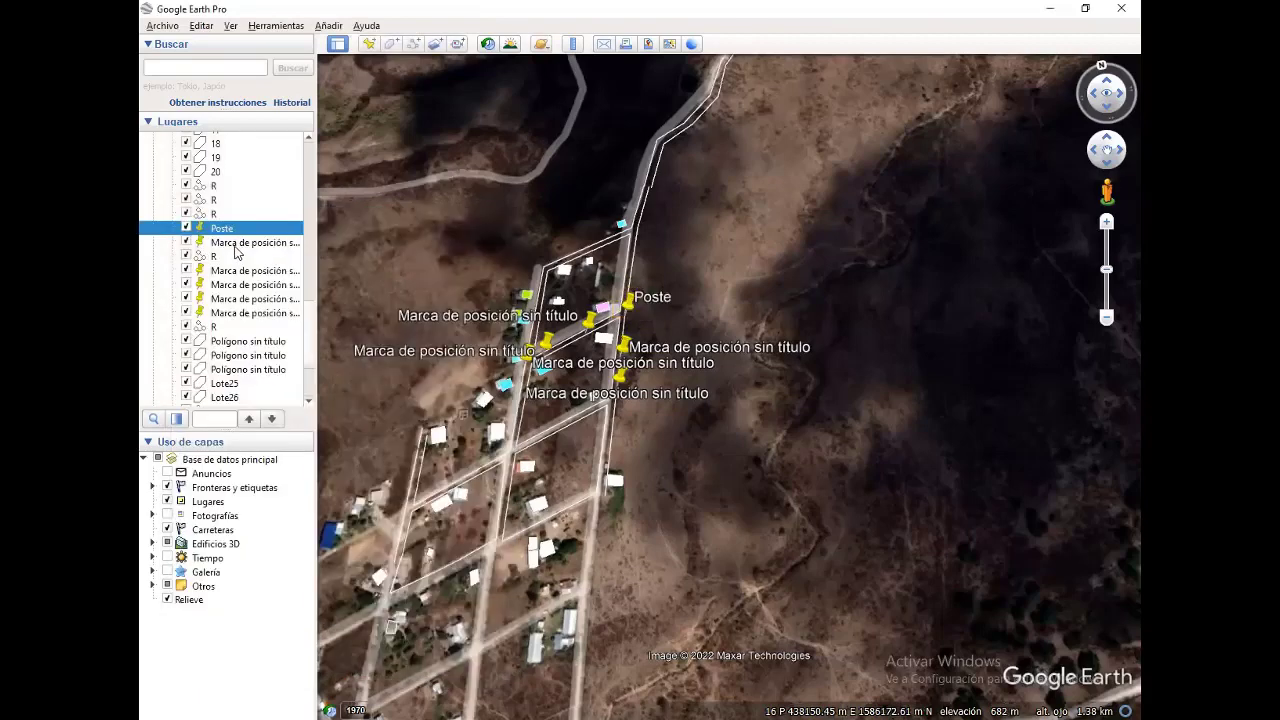
right_click(234, 246)
click(365, 483)
text(Poste)
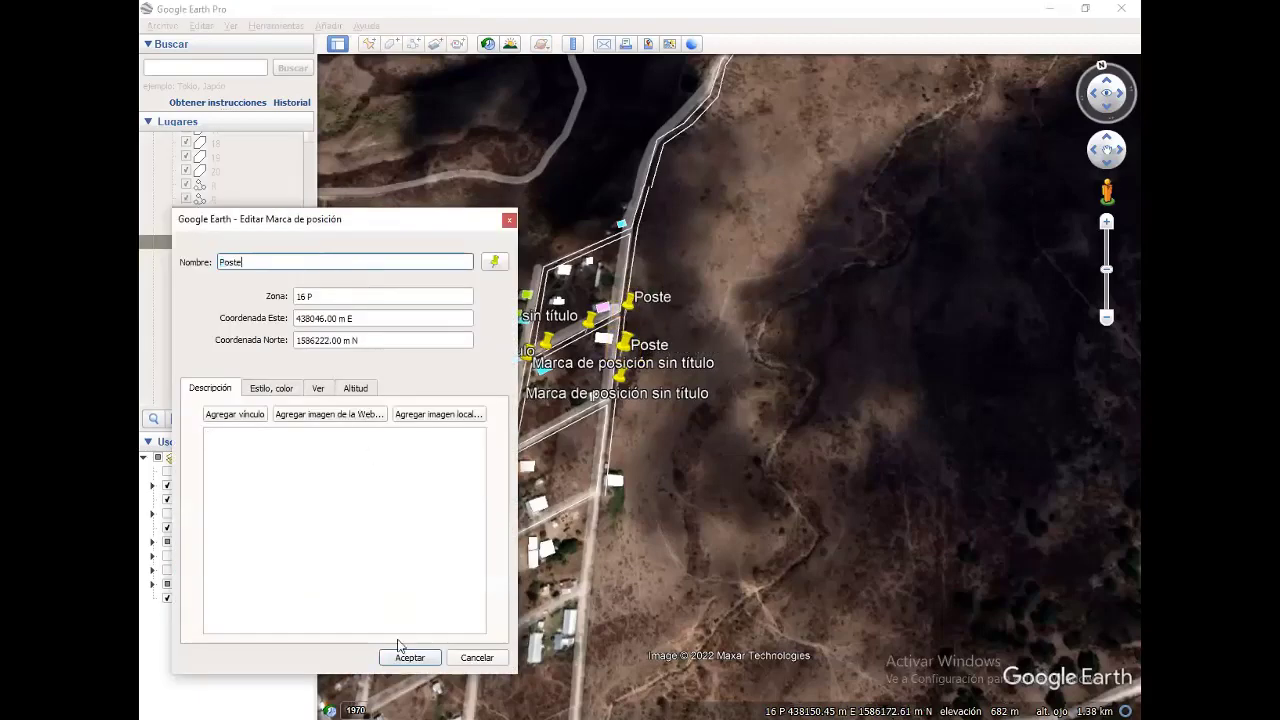
click(410, 657)
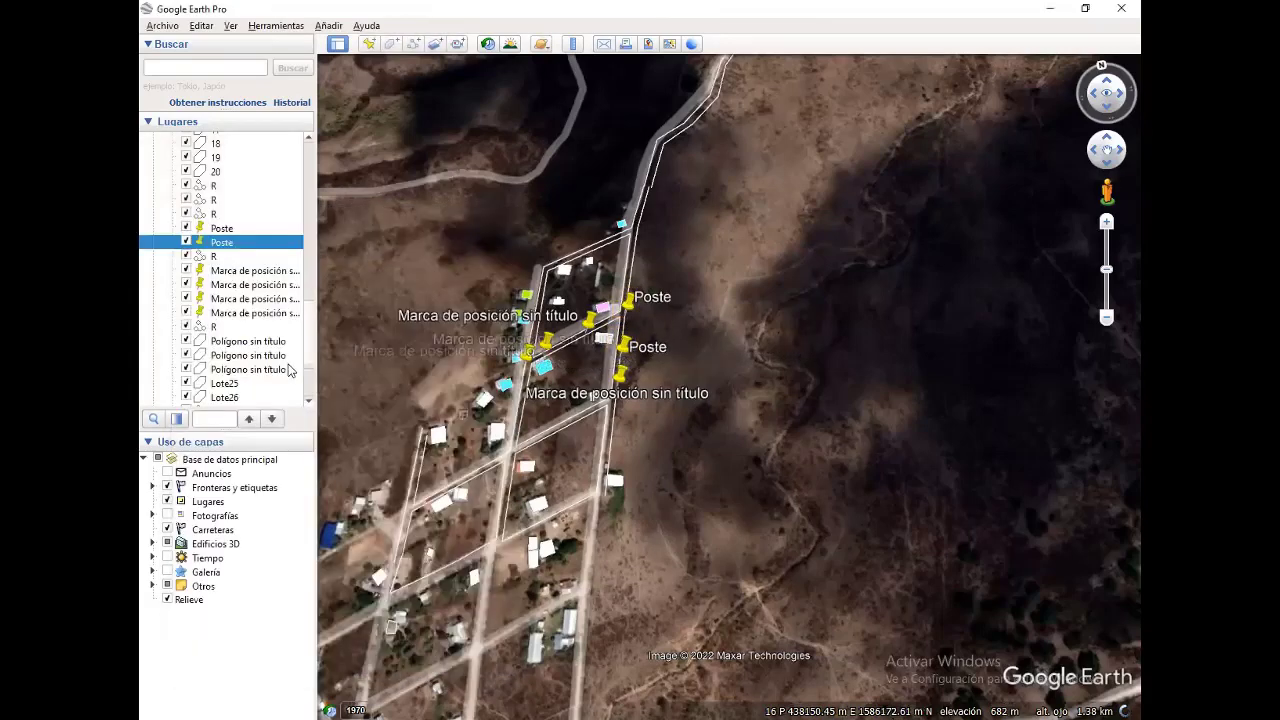
Rename the remaining four untitled placemarks to Poste
right_click(245, 270)
click(333, 518)
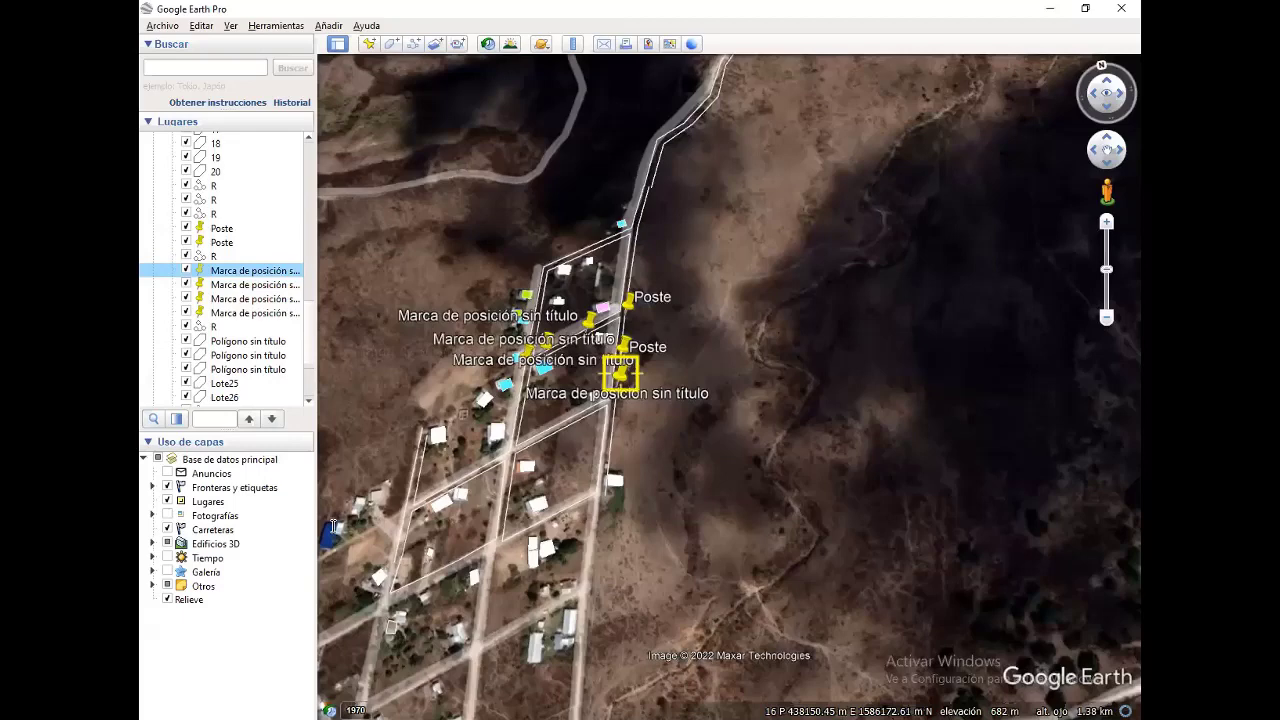
text(Poste)
key(Return)
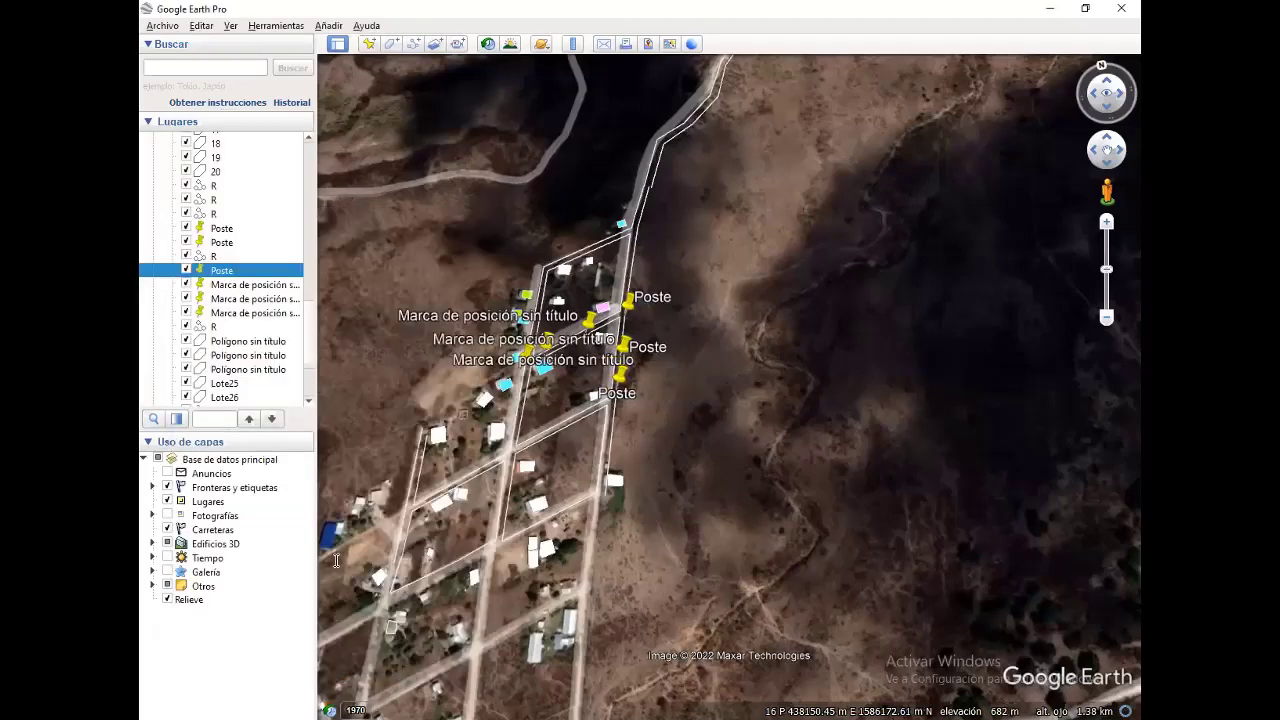
key(Down)
key(alt+Return)
text(Poste)
click(410, 657)
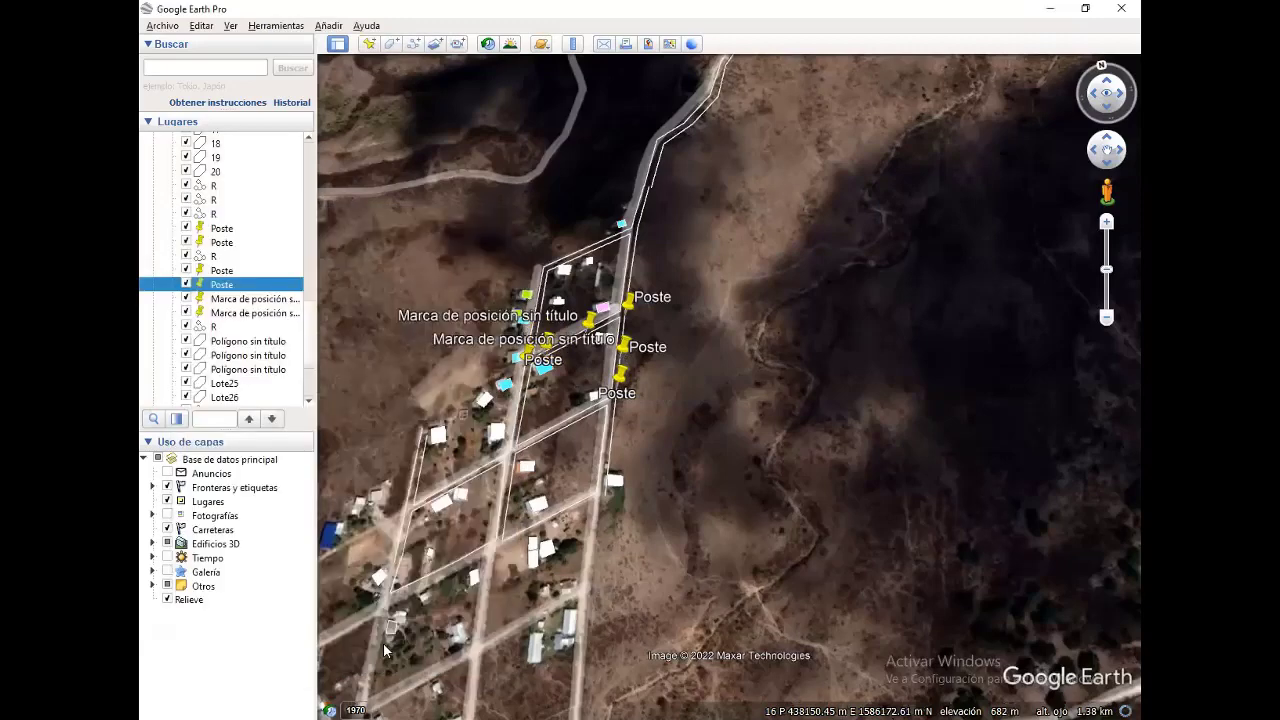
right_click(300, 297)
click(280, 534)
text(Poste)
click(410, 657)
right_click(320, 313)
click(286, 551)
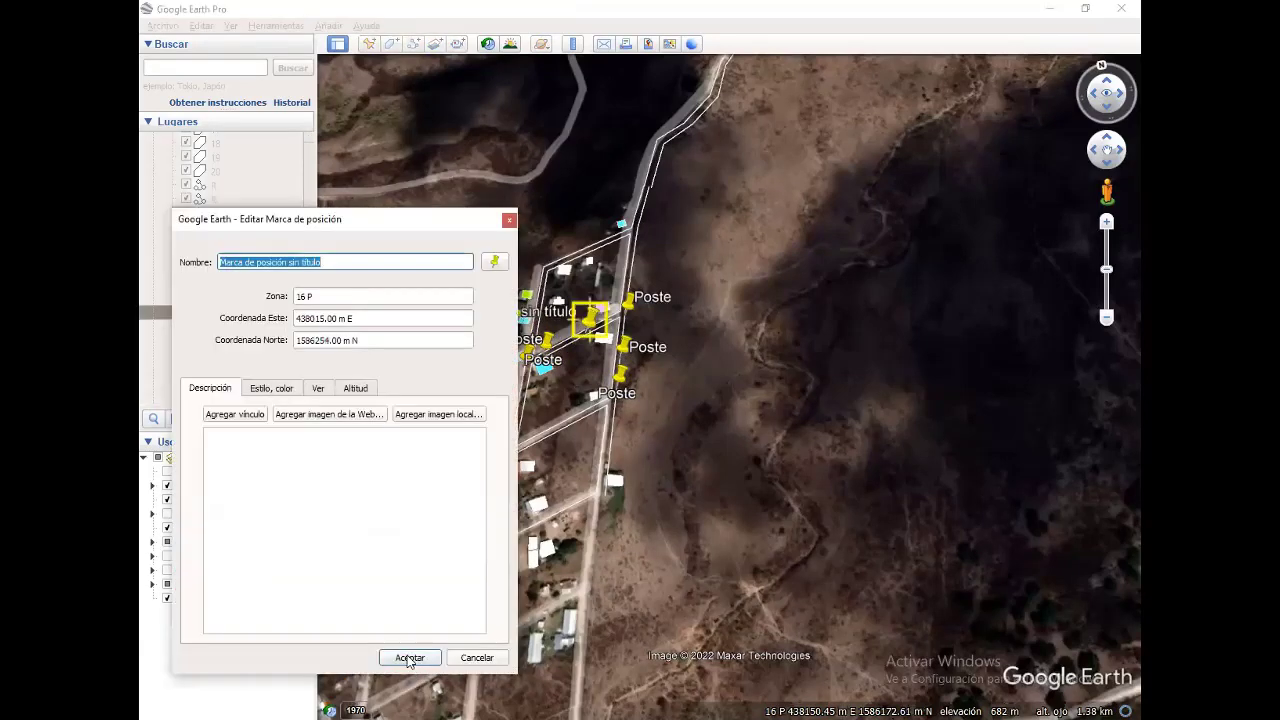
text(Poste)
click(409, 657)
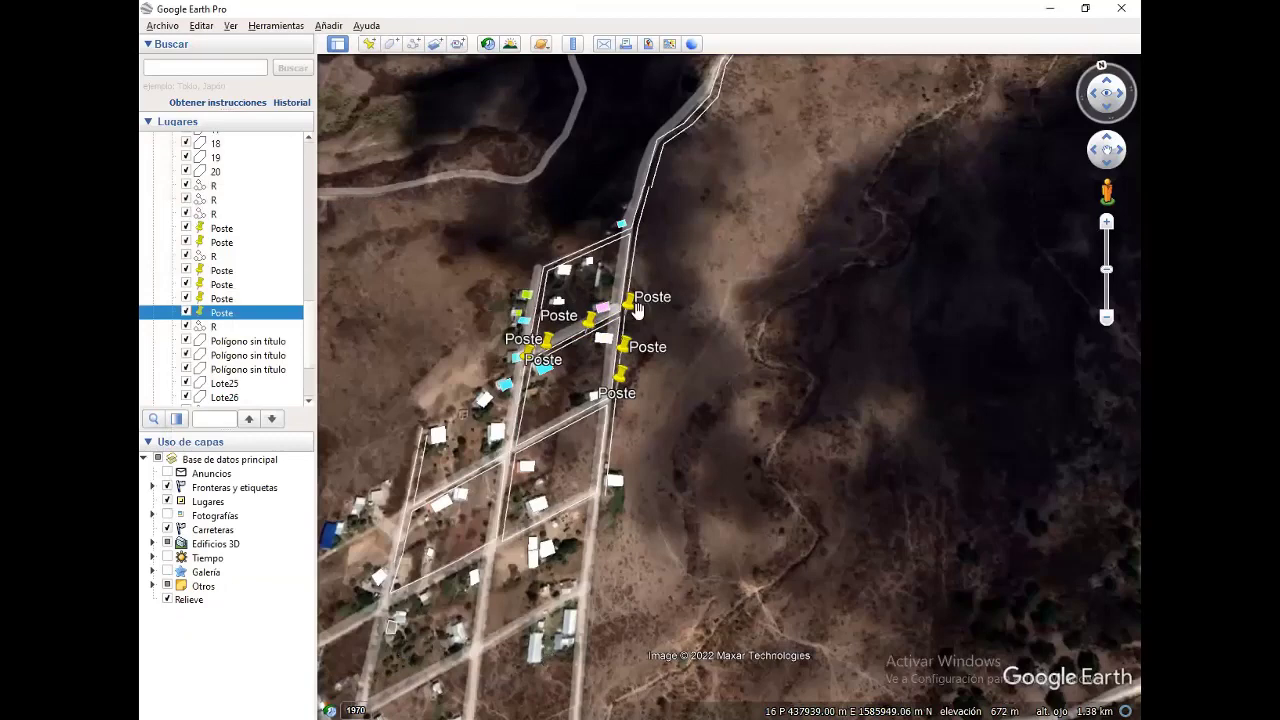
Add a new placemark named Poste on the western street beside the lots
drag(533, 259, 585, 267)
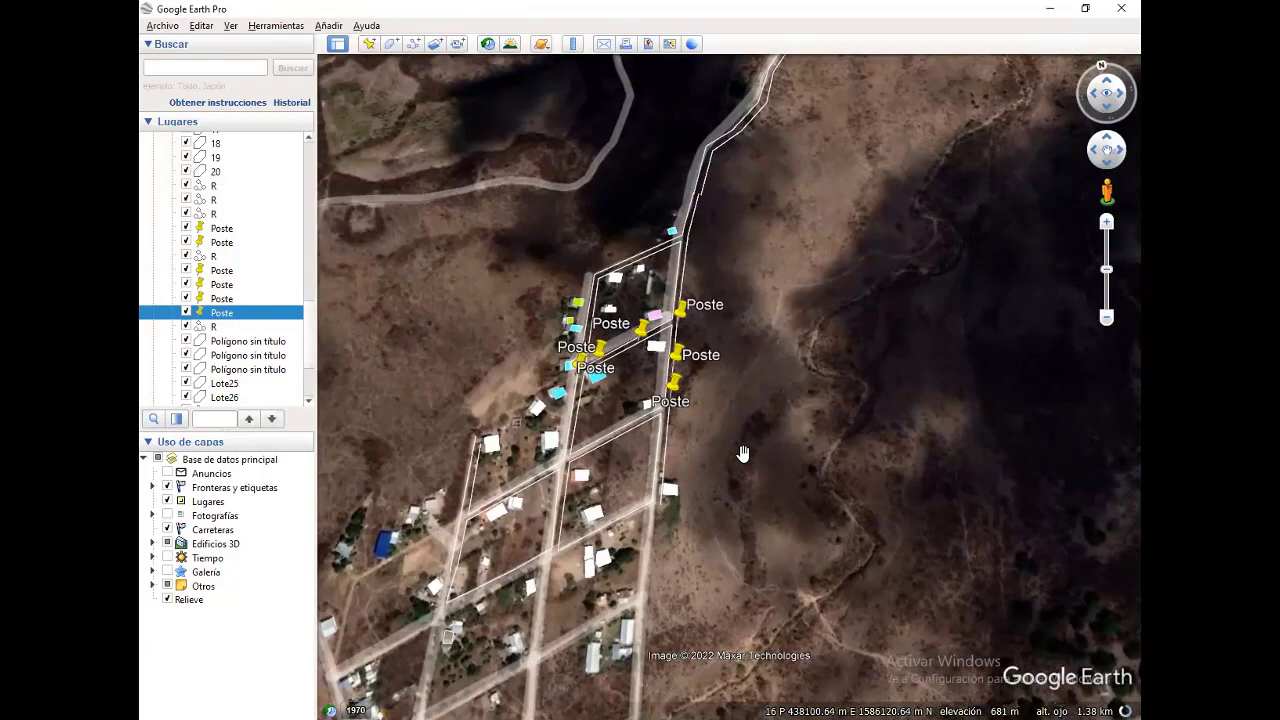
scroll(609, 426, up, 2)
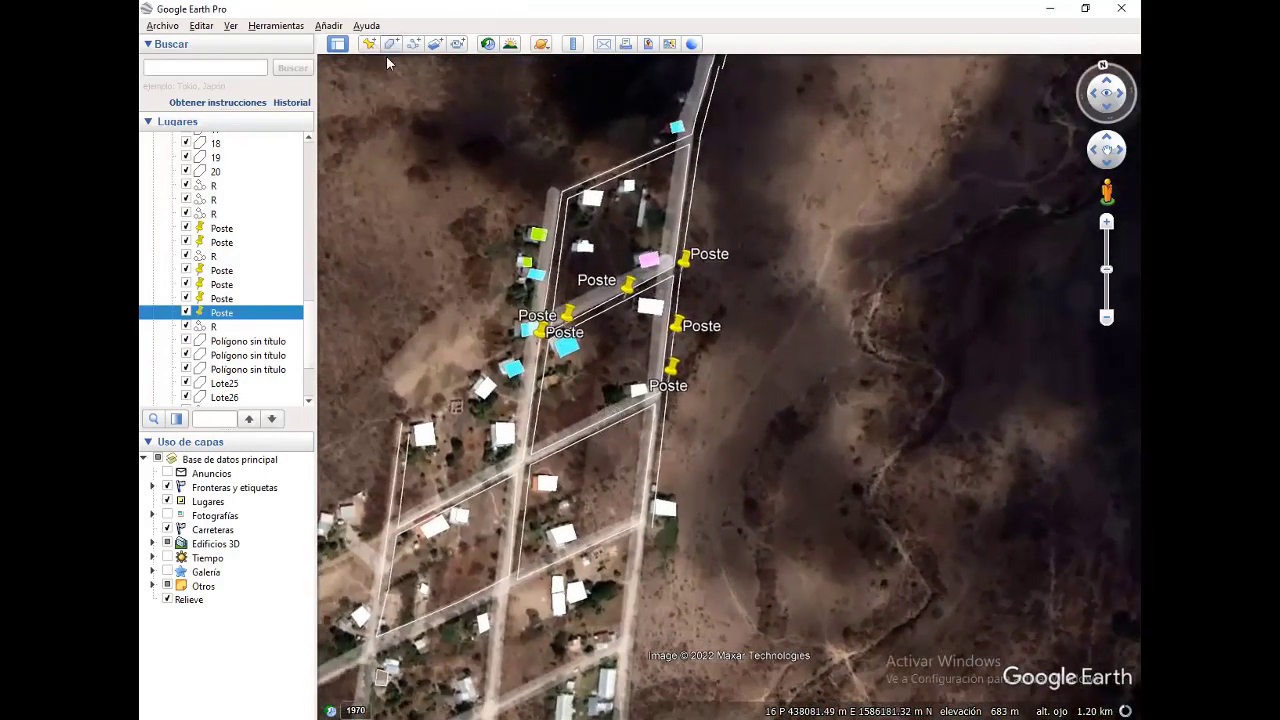
click(369, 43)
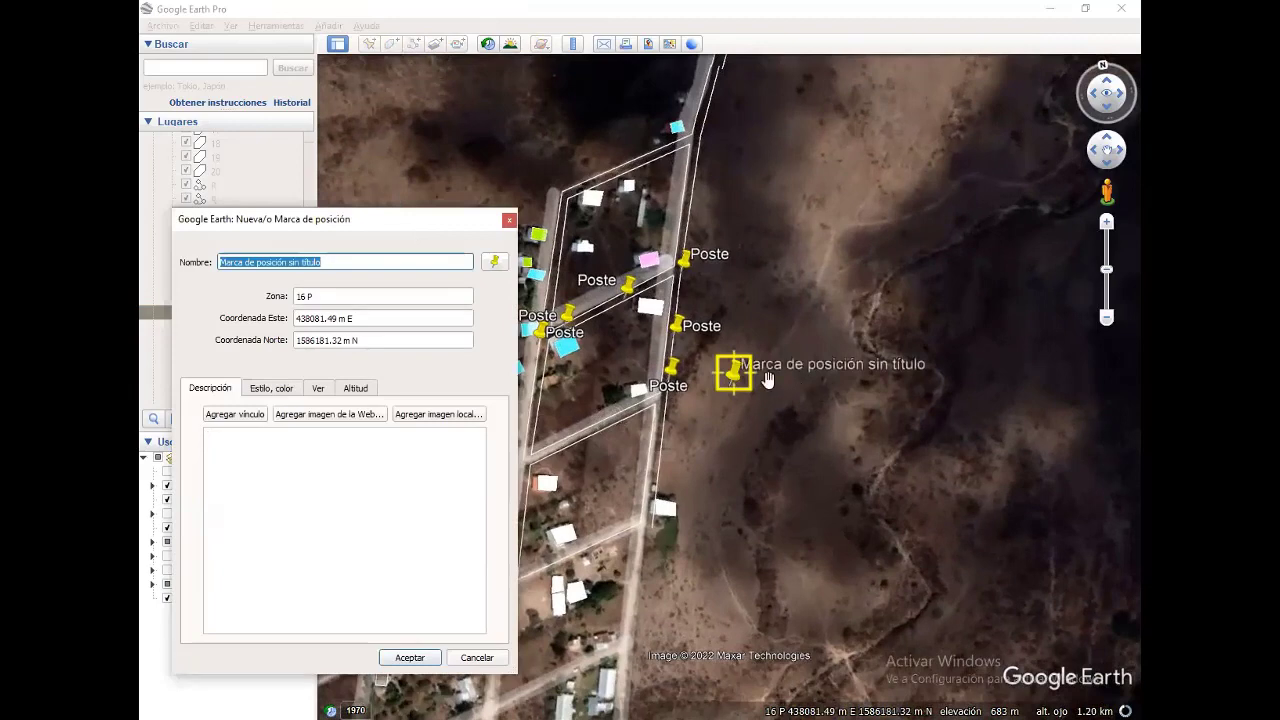
drag(733, 372, 535, 409)
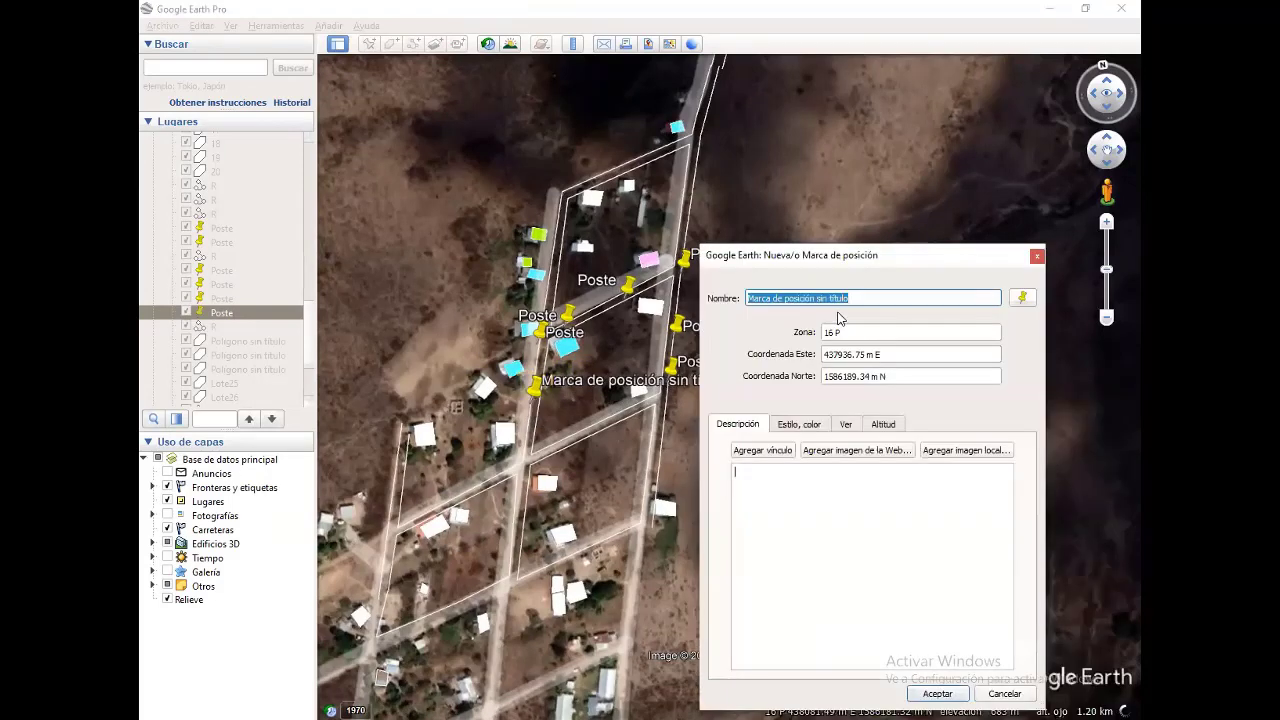
text(Poste)
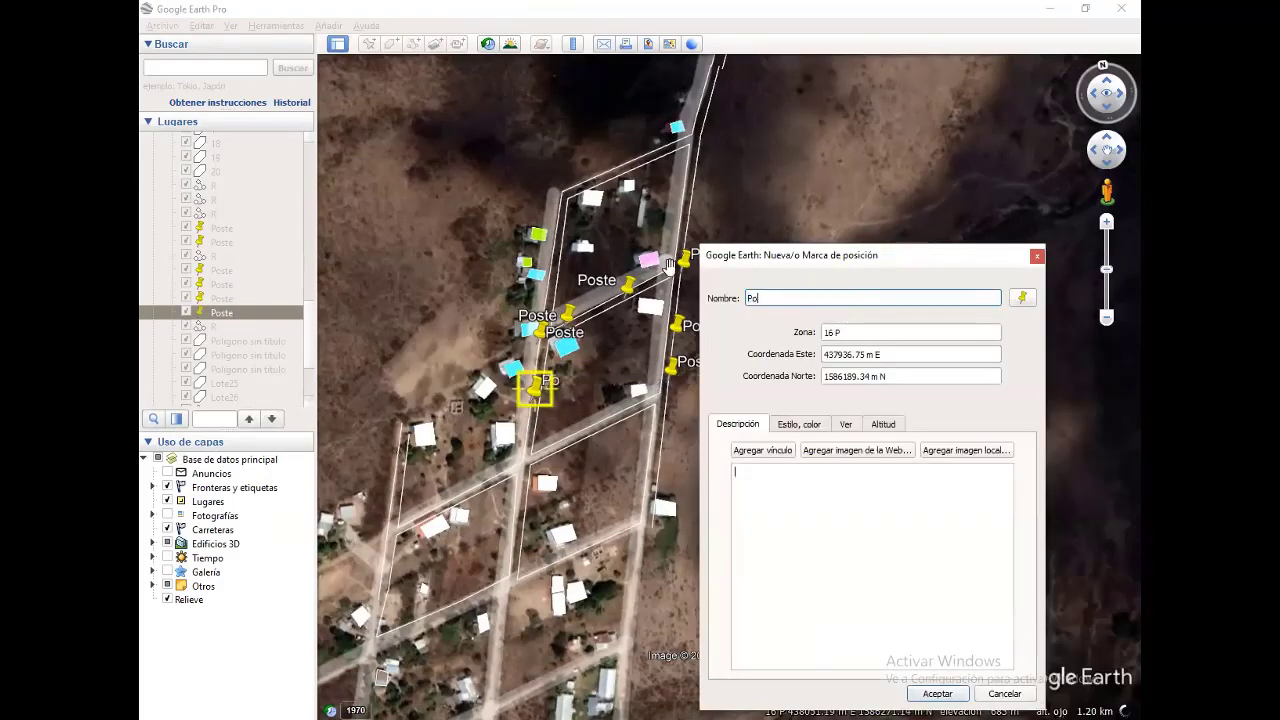
click(930, 692)
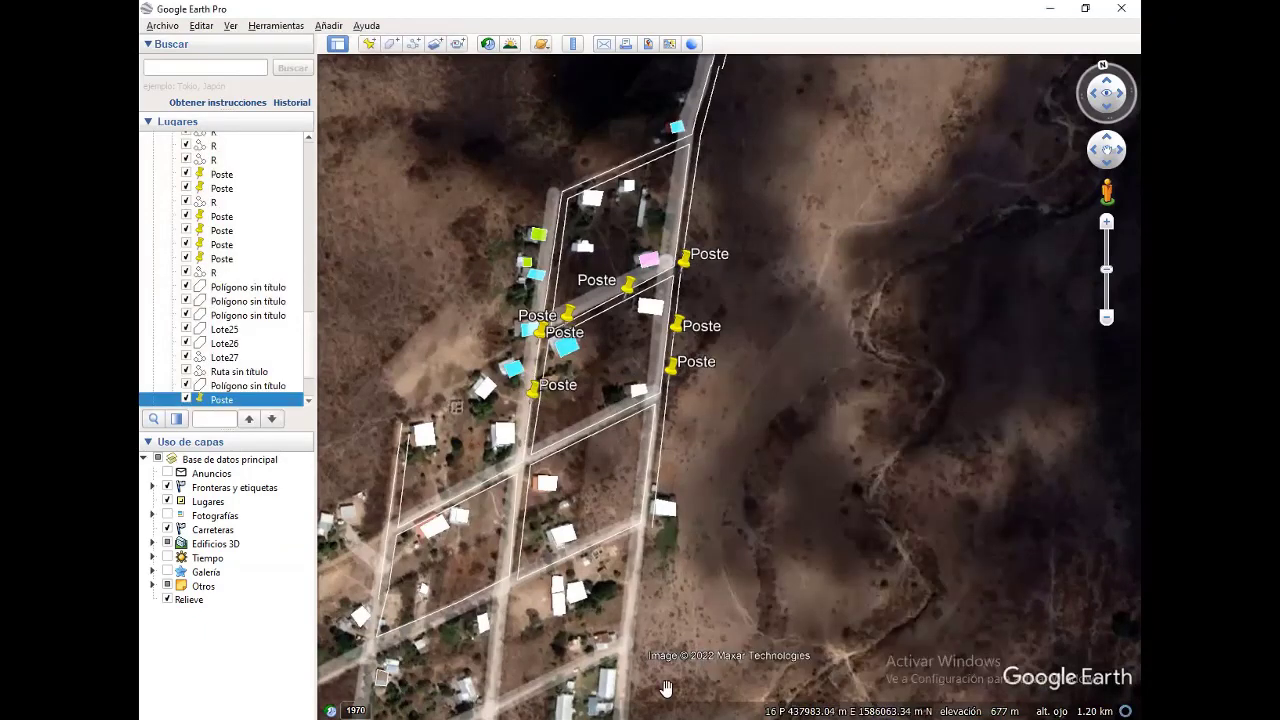
mouse_move(655, 705)
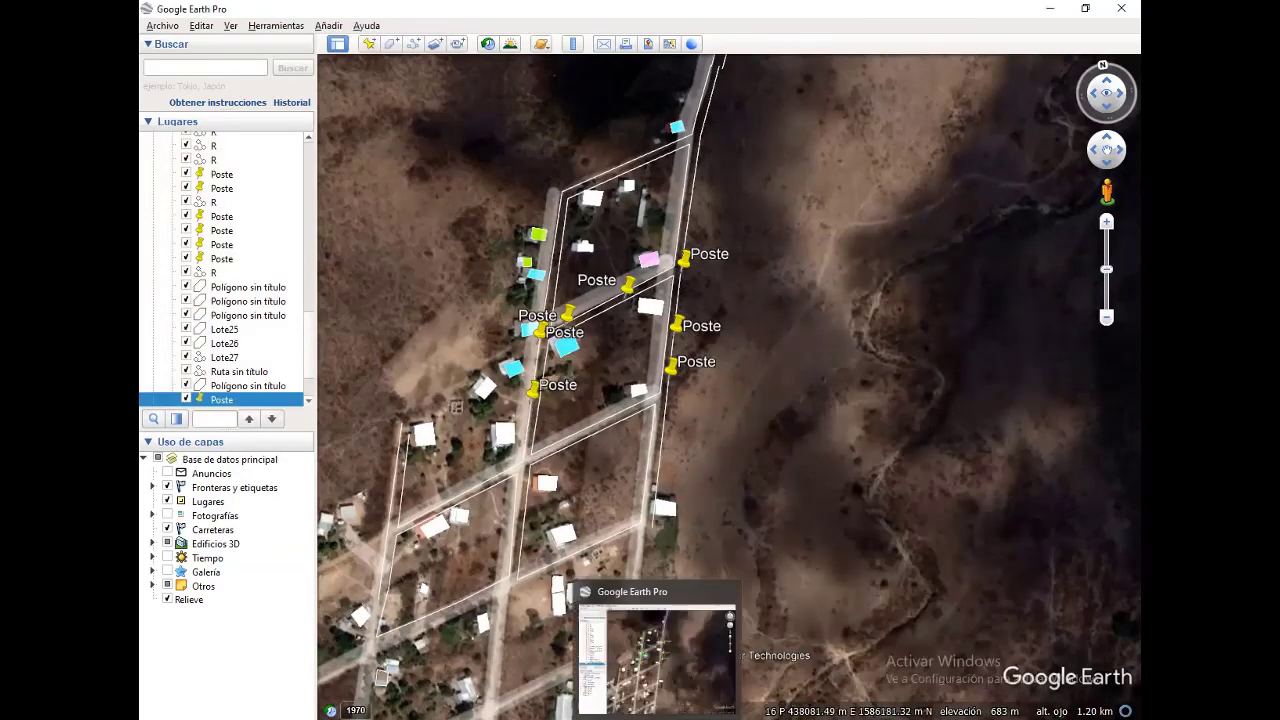
Bring DIRED-CAD forward and zoom and pan the plan around transformer SE-00
click(440, 716)
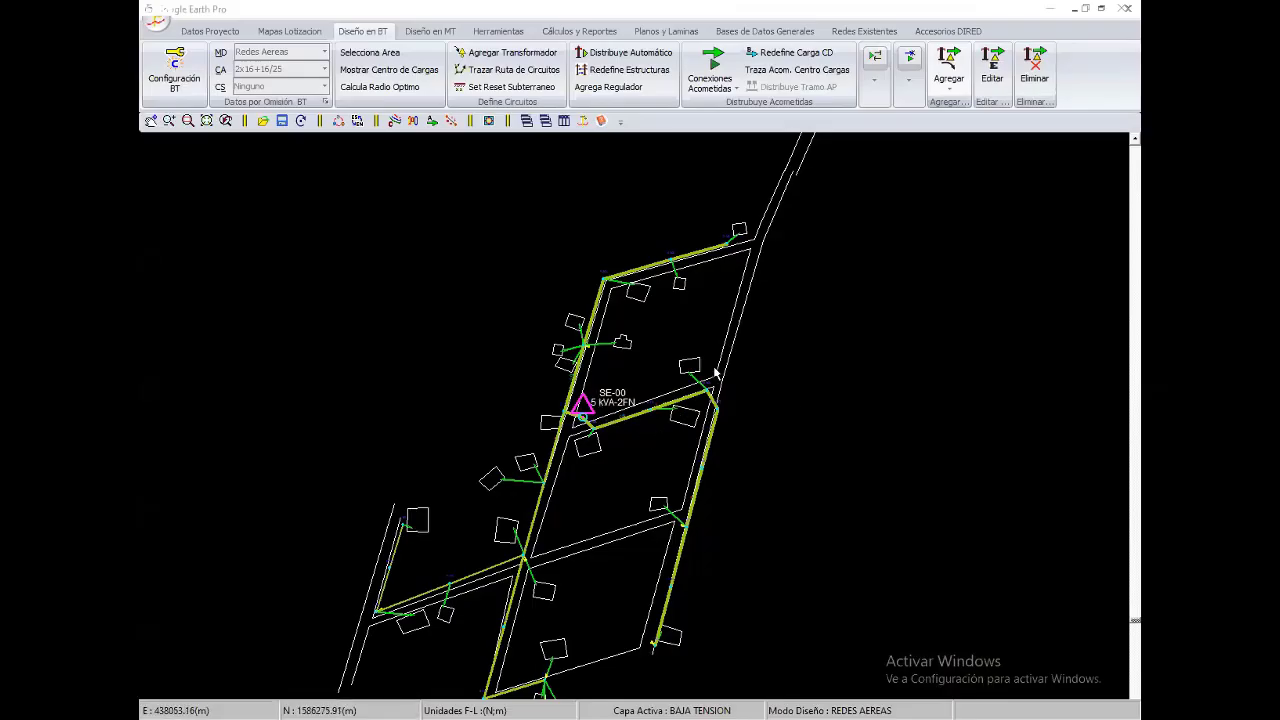
scroll(712, 370, down, 1)
scroll(726, 403, down, 2)
scroll(500, 420, up, 3)
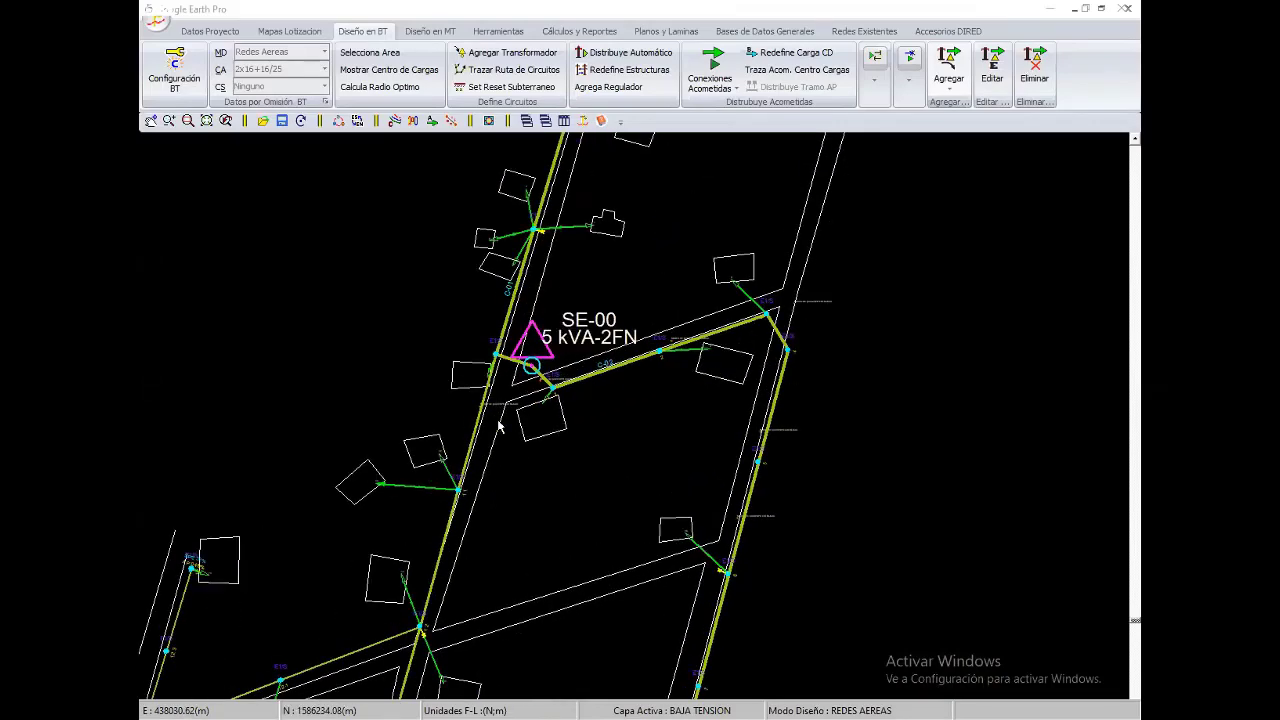
scroll(510, 355, up, 1)
middle_drag(510, 355, 366, 230)
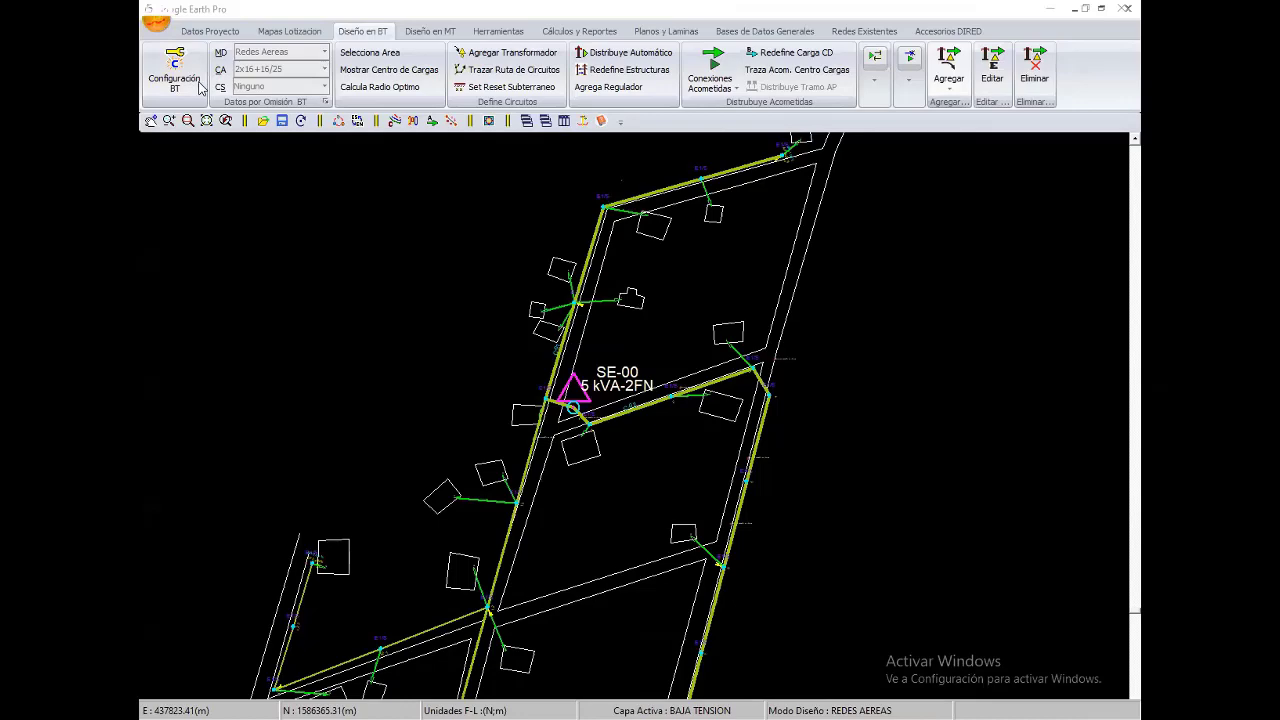
Open the KML Abrir file picker from the application menu and close it without loading anything
click(155, 20)
click(214, 160)
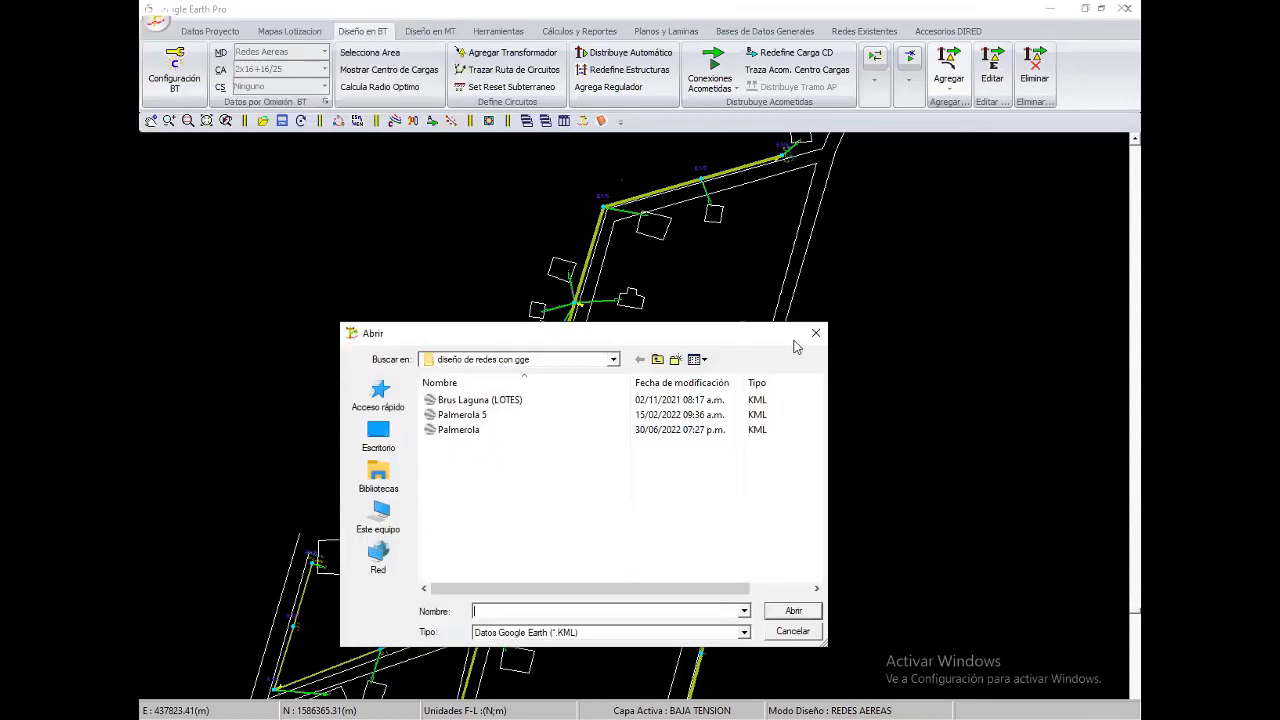
click(815, 333)
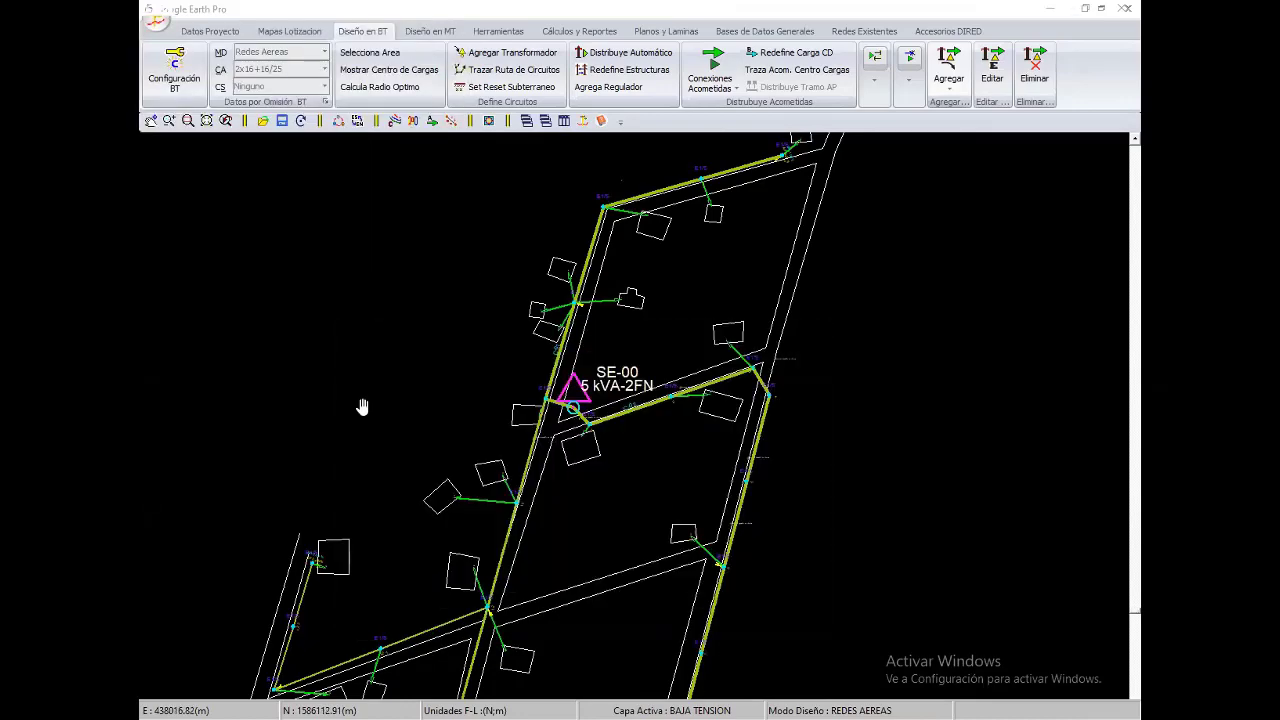
scroll(230, 320, up, 3)
Save the Palmerola placemark folder as the KML file 'Palmerola 2'
scroll(190, 245, up, 2)
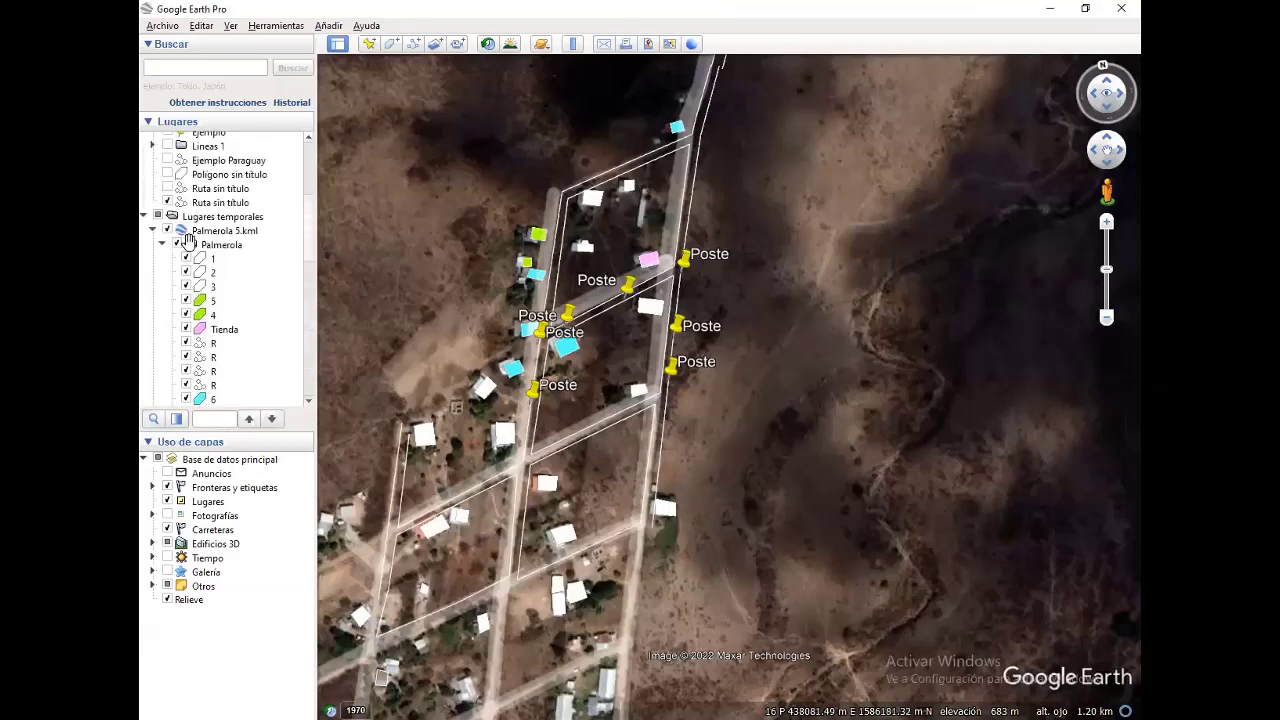
right_click(190, 244)
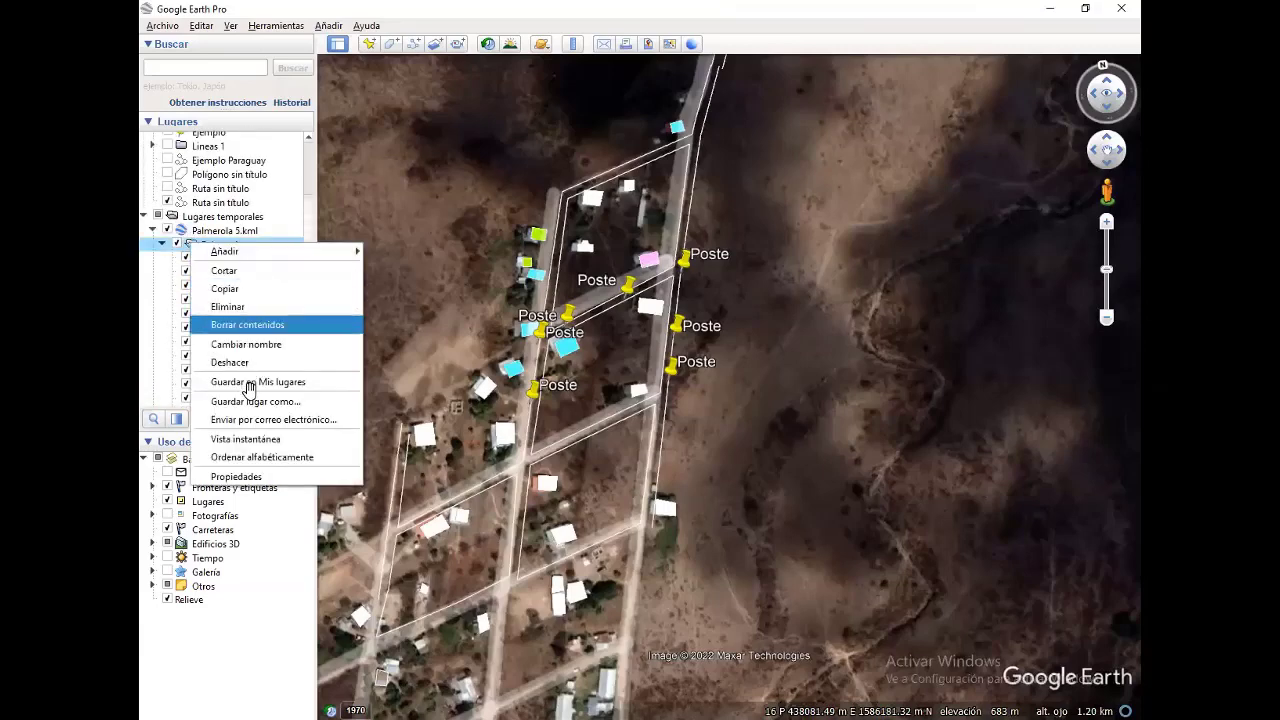
click(255, 401)
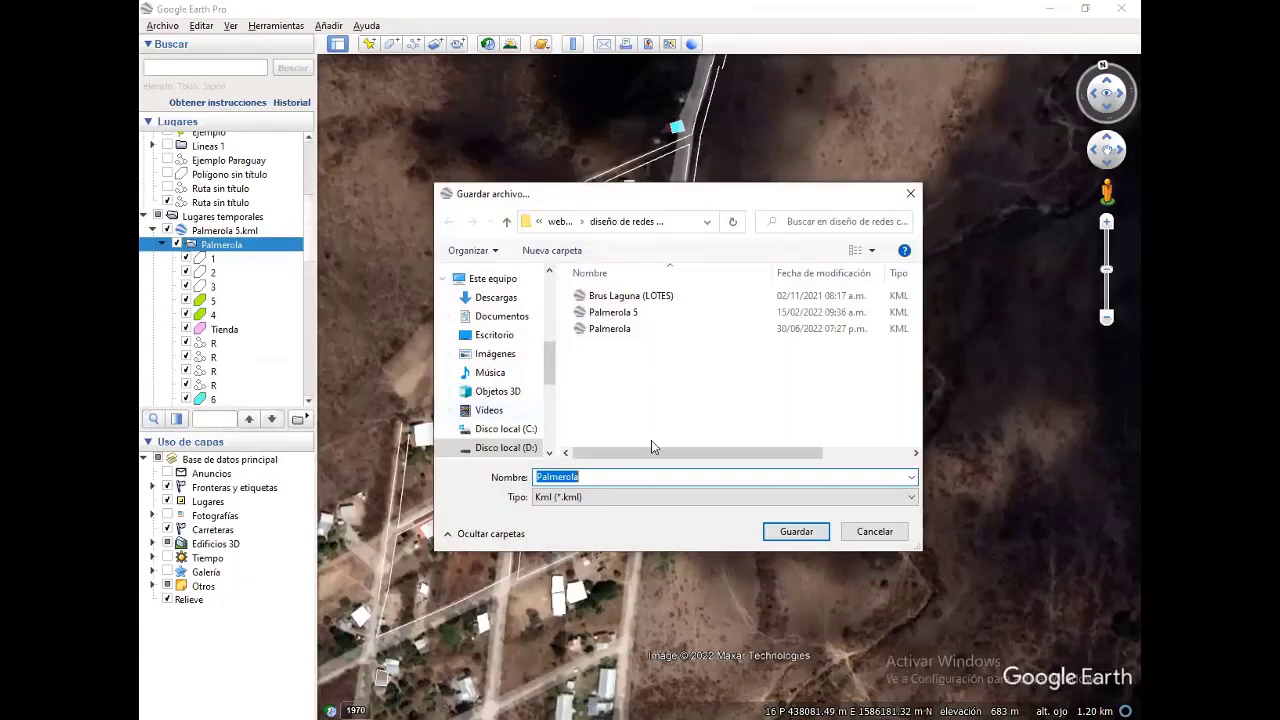
click(600, 476)
double_click(600, 476)
click(605, 476)
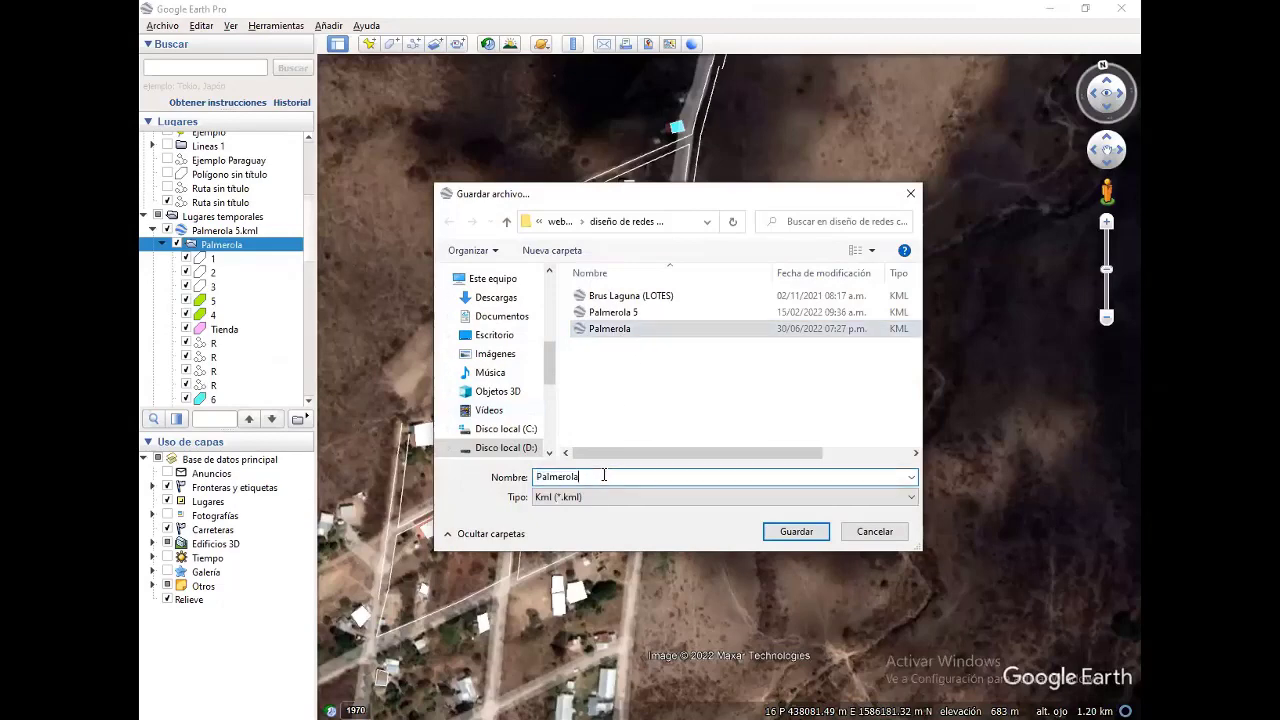
text( 2)
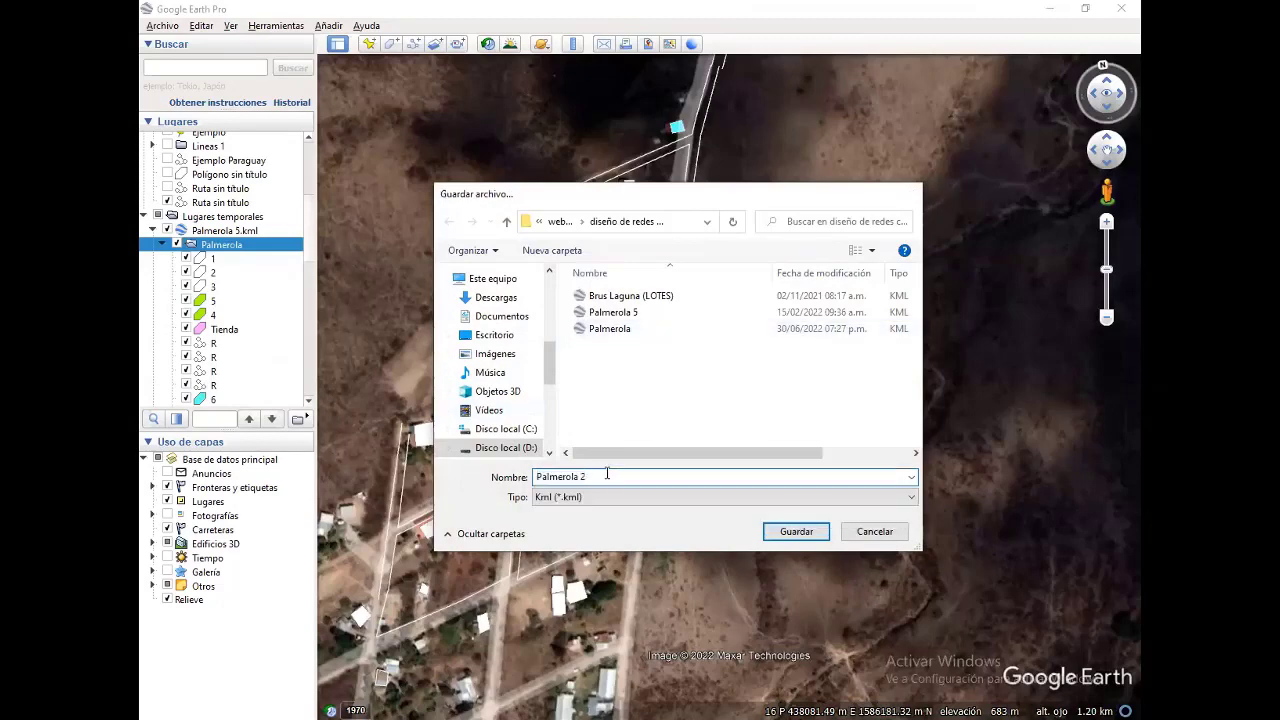
key(Return)
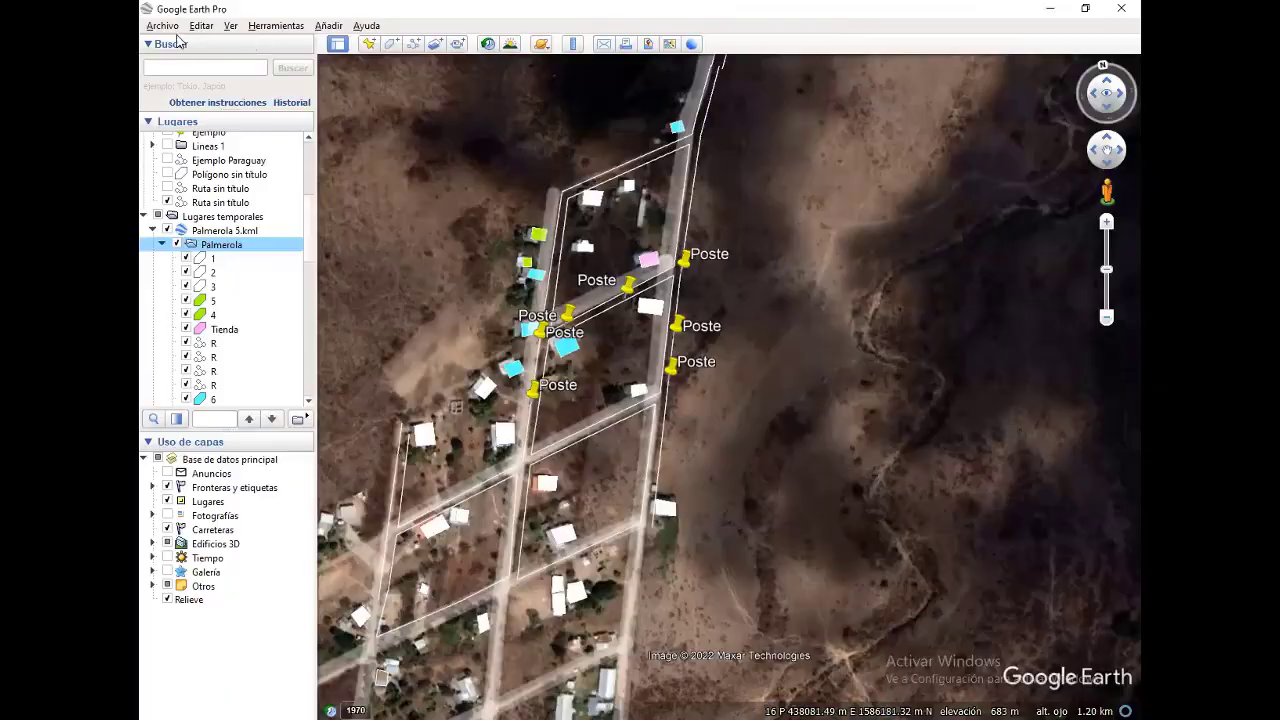
key(alt+Tab)
Load the Palmerola KML through Cargar Mapa de Lotizacion and accept the UTM coordinates to draw the lots
click(158, 22)
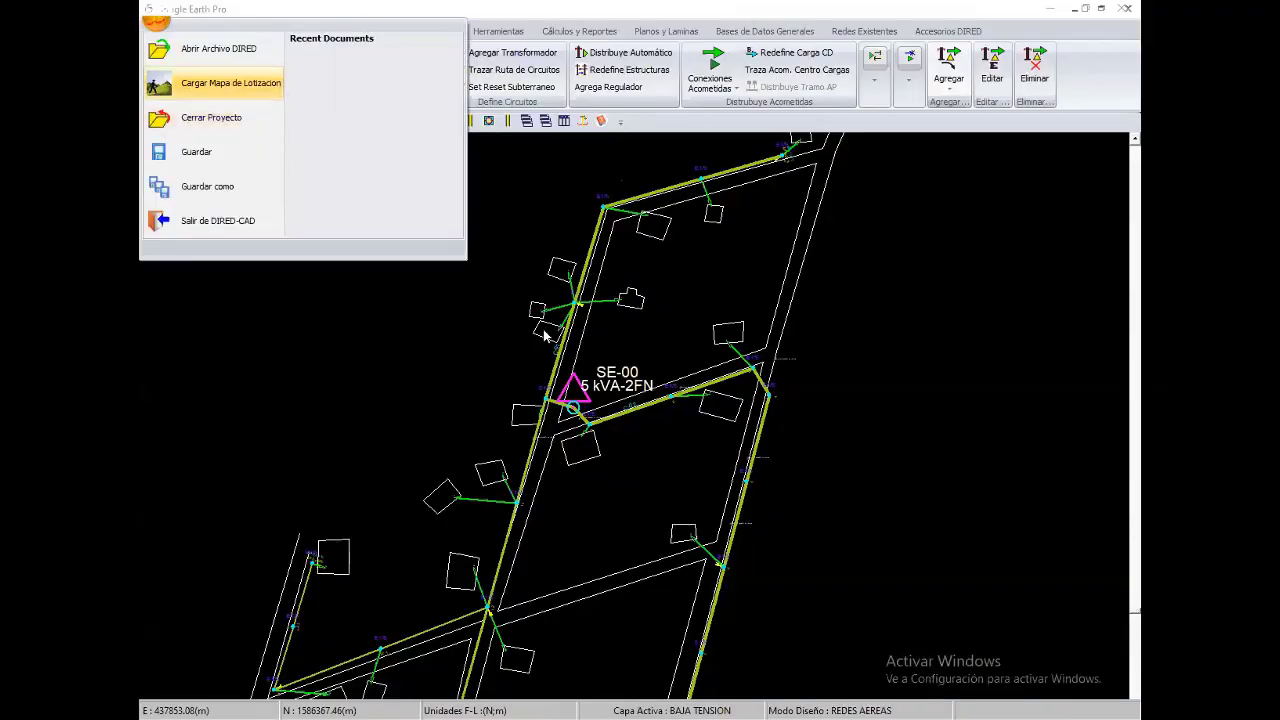
key(Return)
double_click(453, 451)
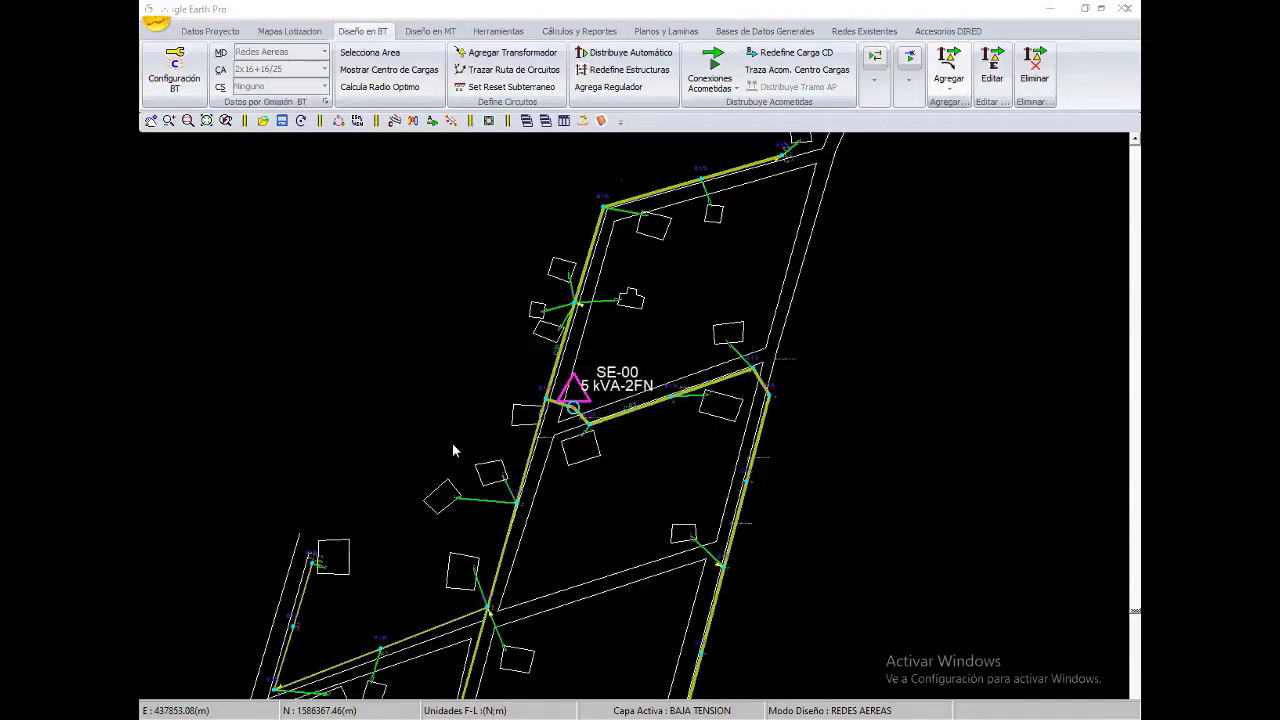
key(Return)
click(155, 22)
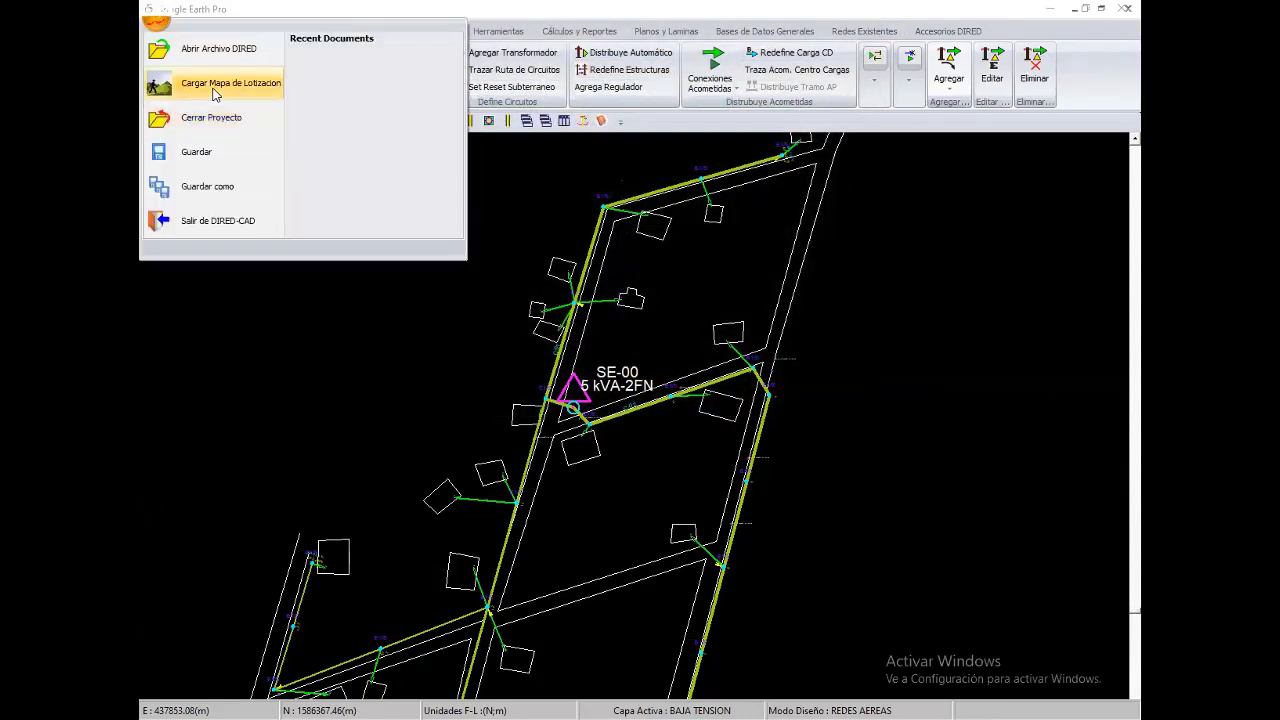
click(215, 94)
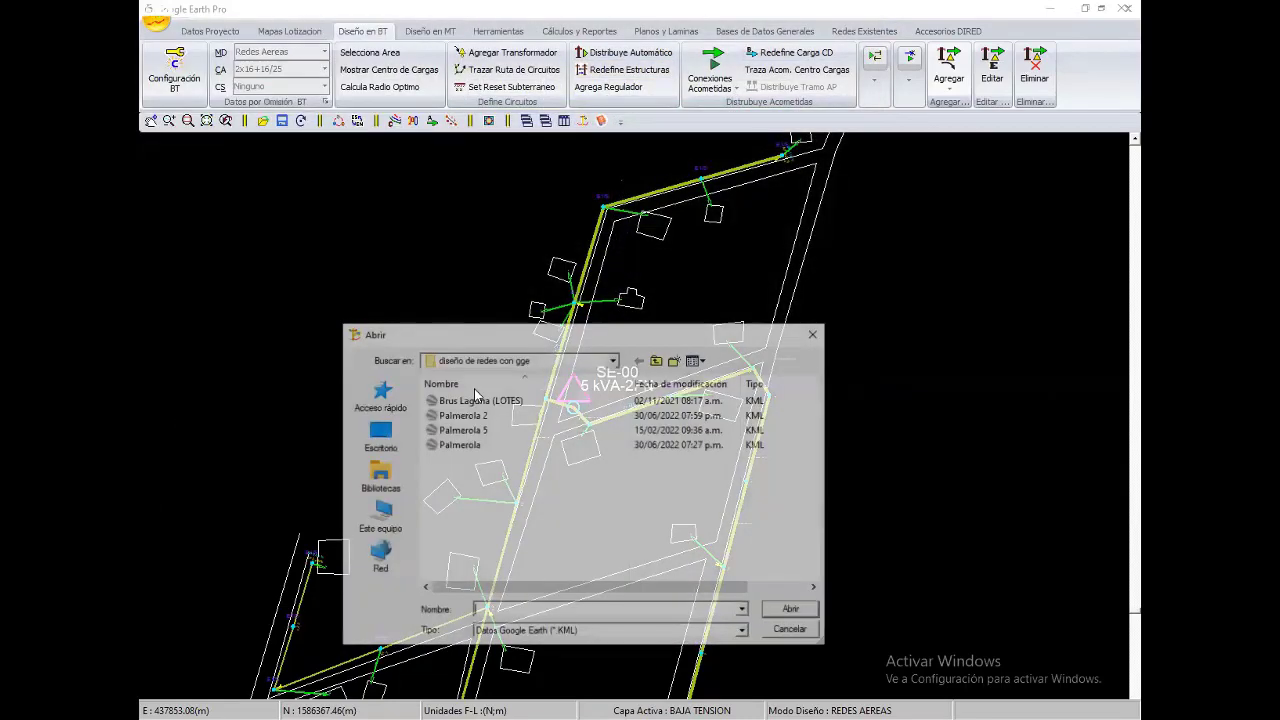
double_click(475, 400)
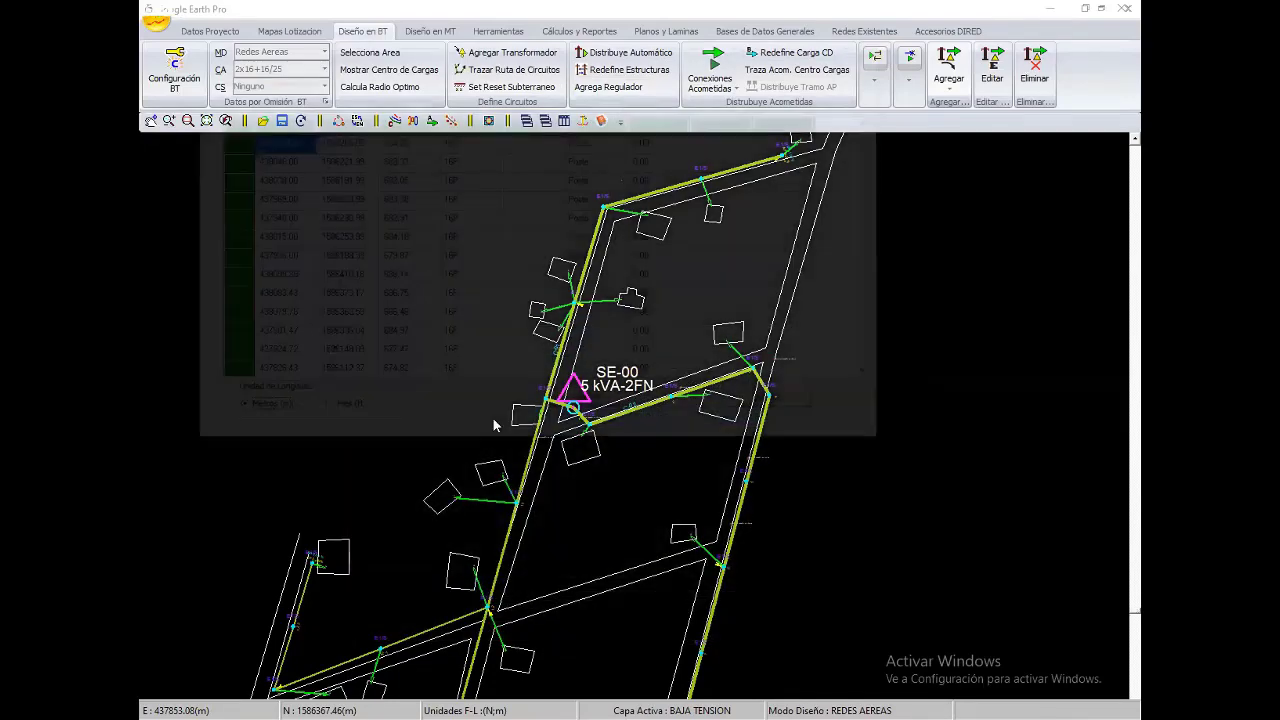
click(620, 410)
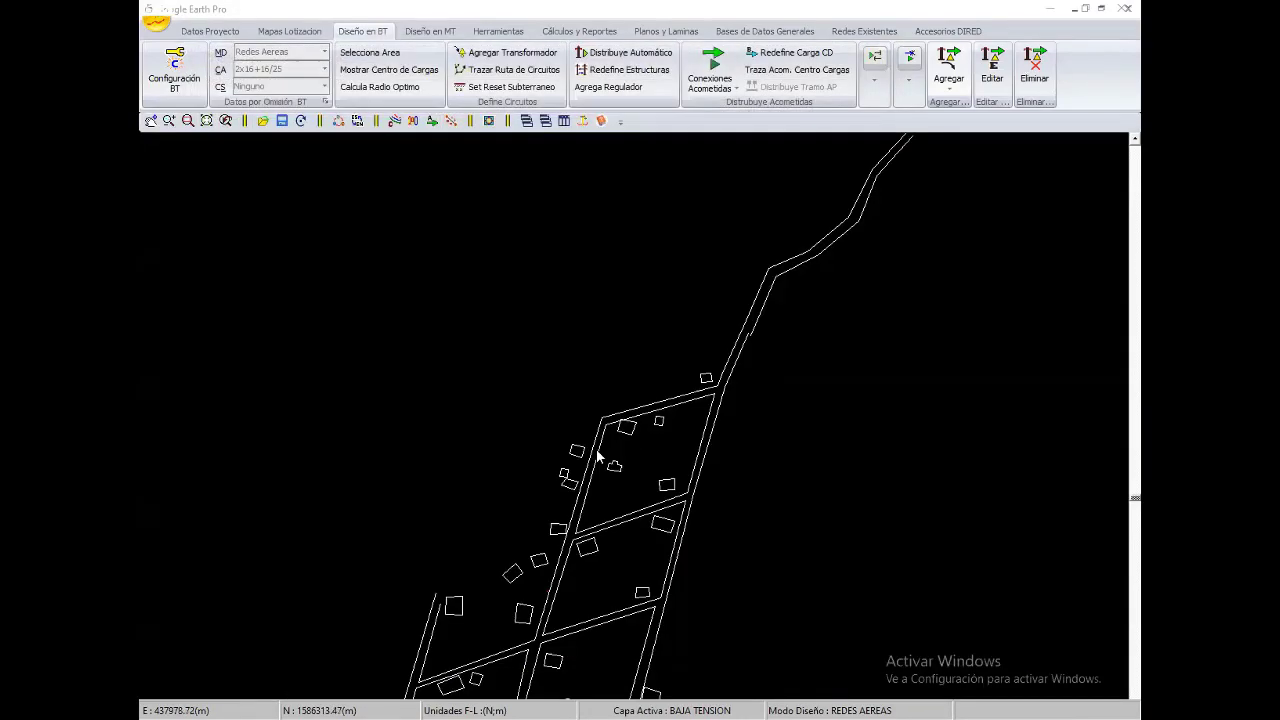
scroll(703, 402, up, 2)
scroll(624, 497, up, 2)
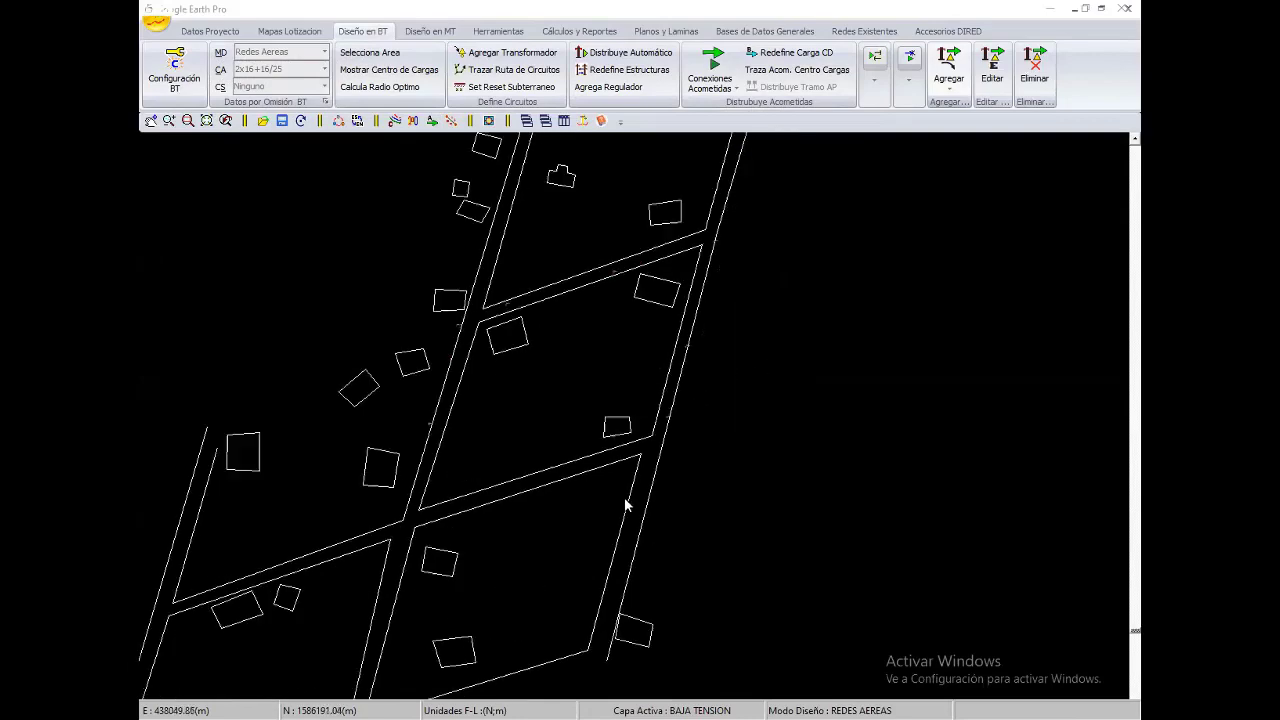
scroll(626, 497, up, 2)
scroll(619, 497, down, 3)
mouse_move(623, 512)
middle_down()
mouse_move(550, 565)
mouse_move(586, 500)
middle_up()
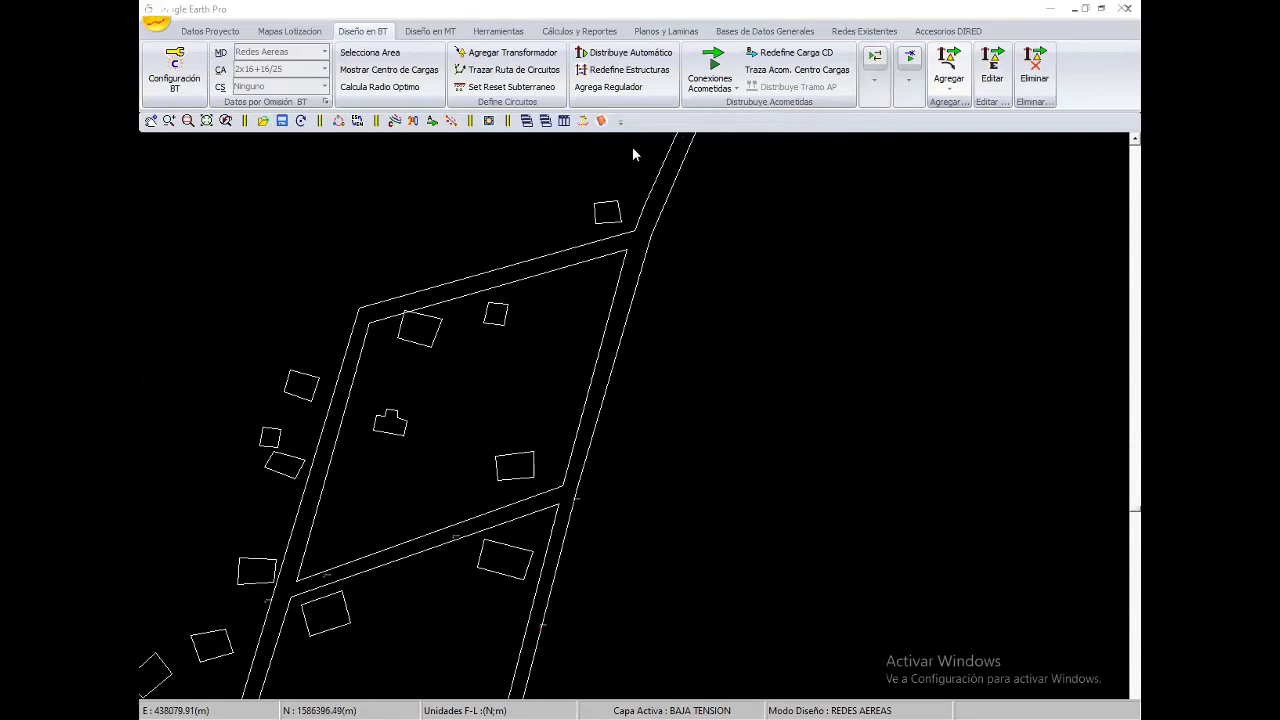
scroll(632, 146, down, 1)
mouse_move(632, 146)
middle_down()
mouse_move(672, 376)
mouse_move(572, 295)
mouse_move(609, 343)
middle_up()
scroll(609, 343, up, 1)
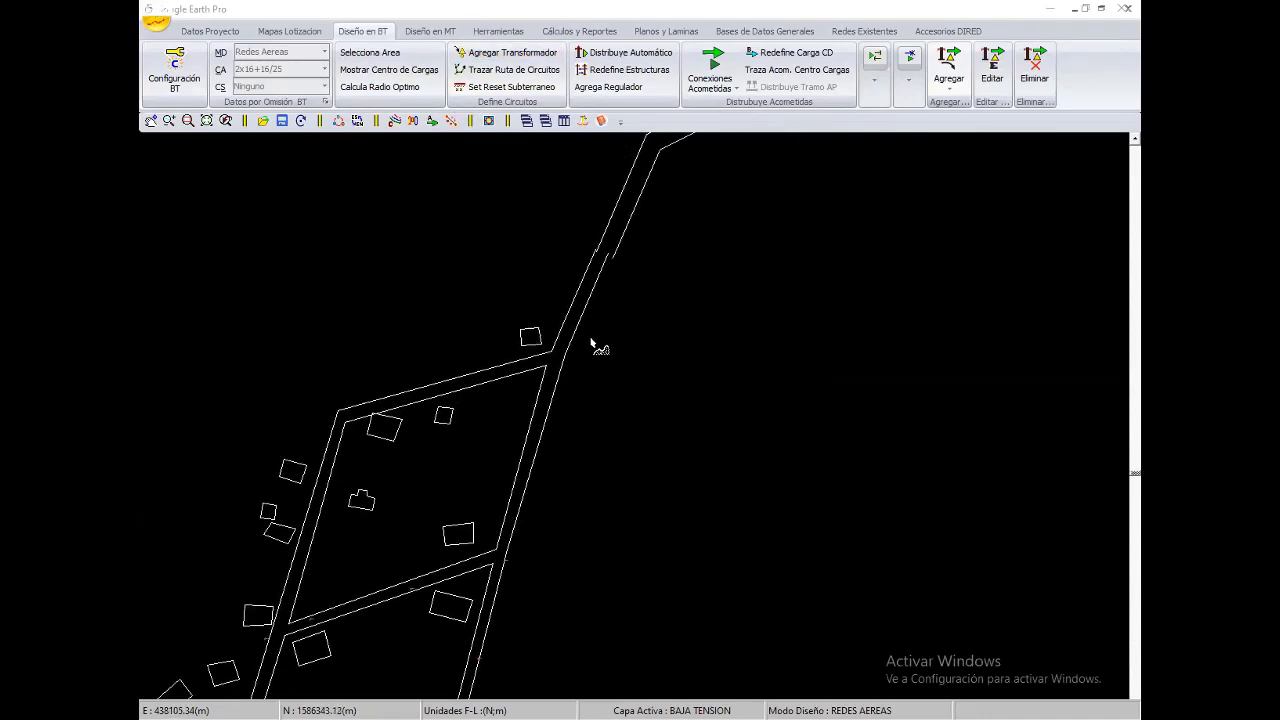
middle_drag(600, 271, 641, 207)
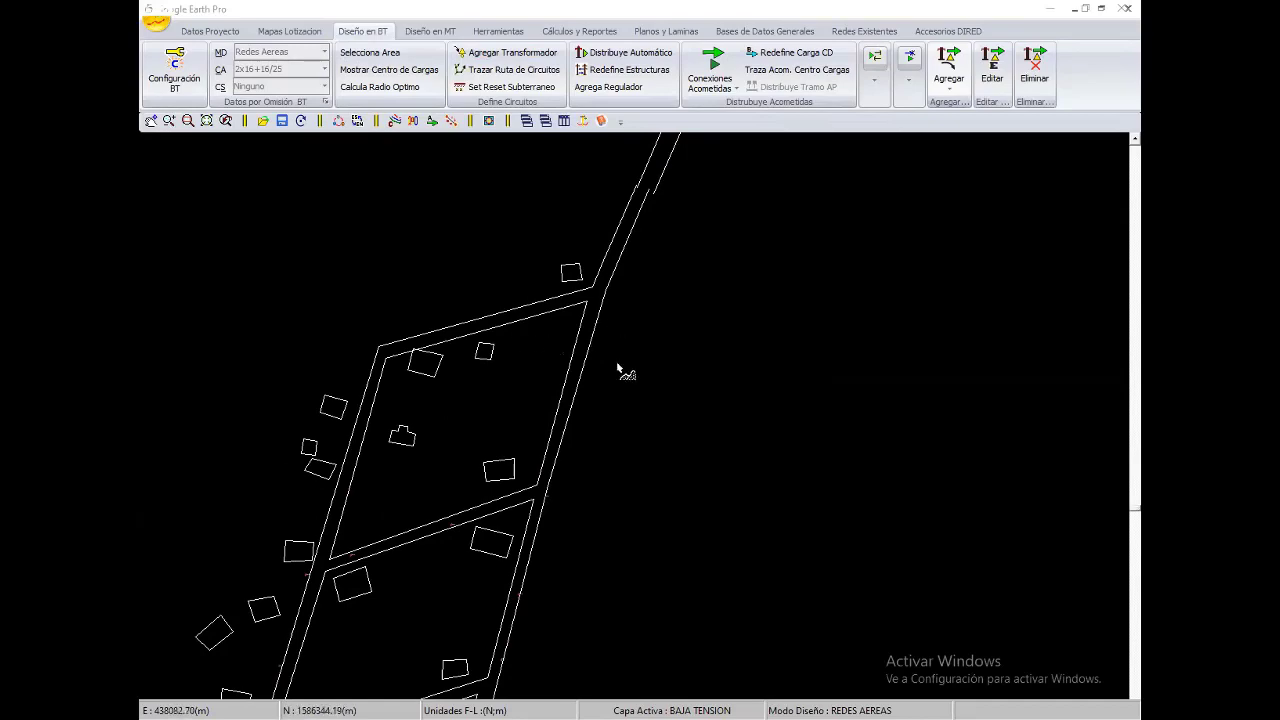
middle_drag(605, 313, 654, 140)
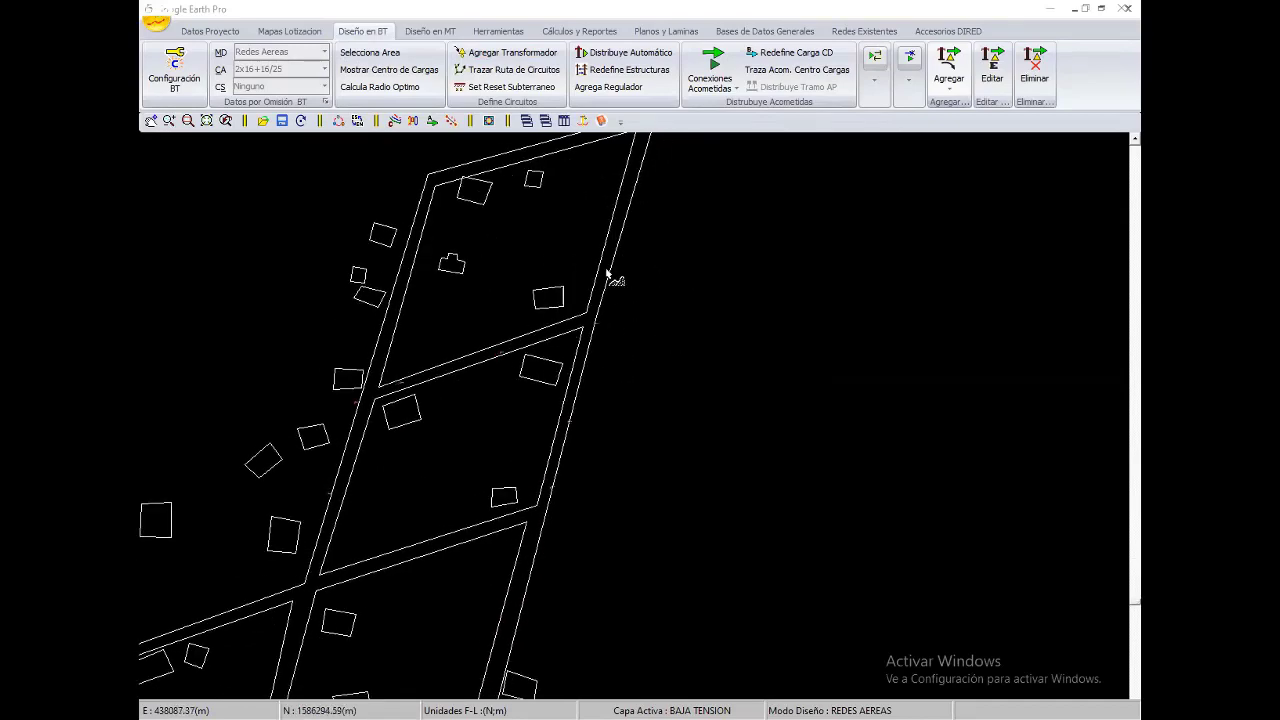
scroll(600, 357, up, 1)
scroll(548, 446, up, 1)
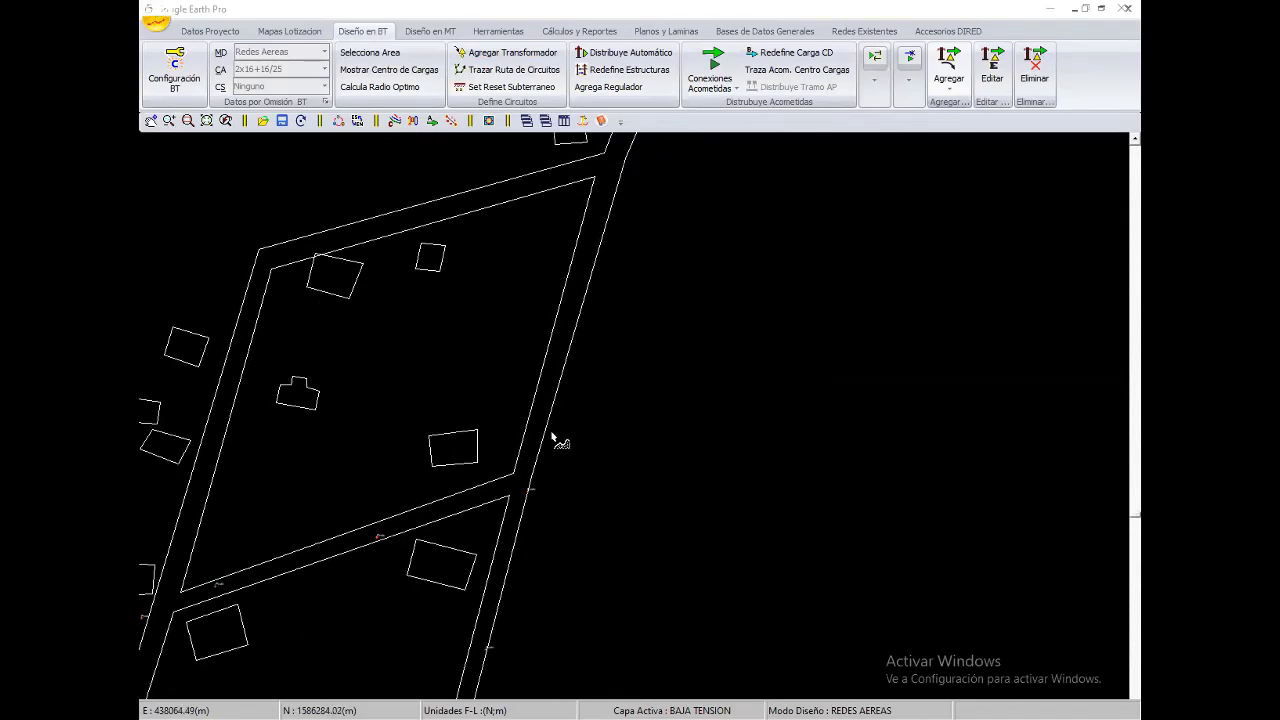
Place transformer SE-00 (5 kVA-2FN) on the road and begin a circuit route from it
click(551, 431)
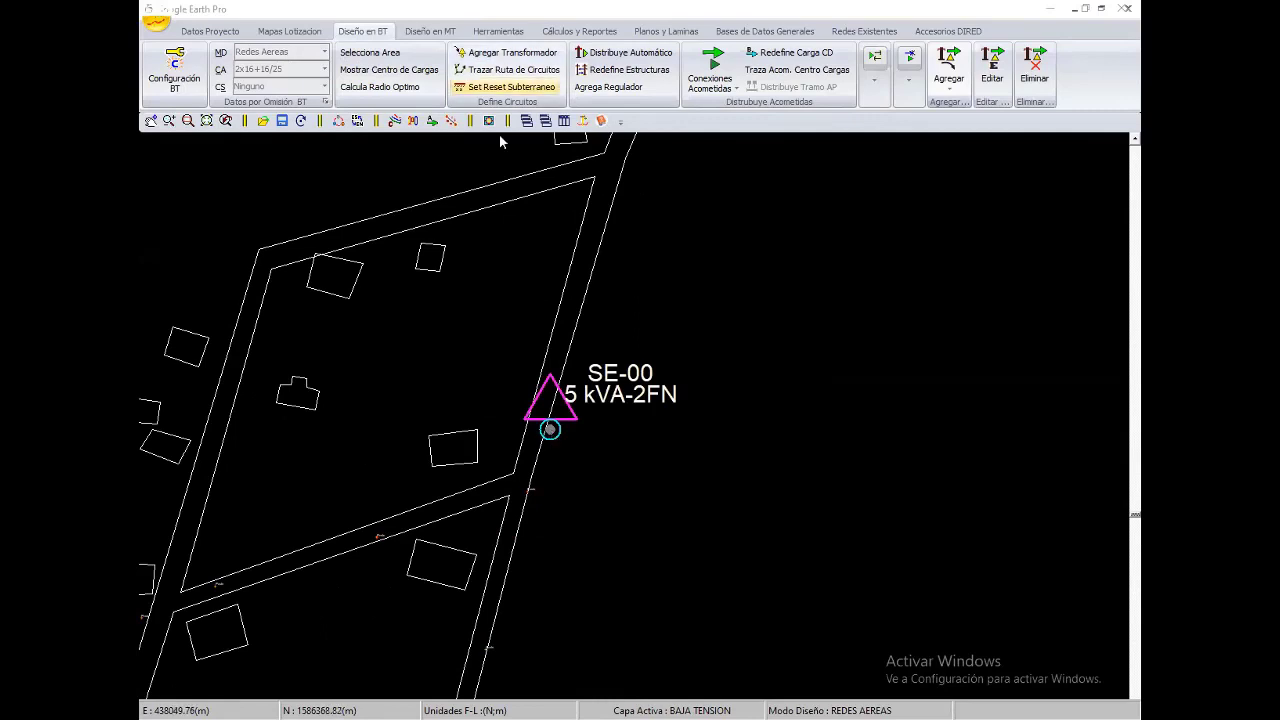
click(510, 69)
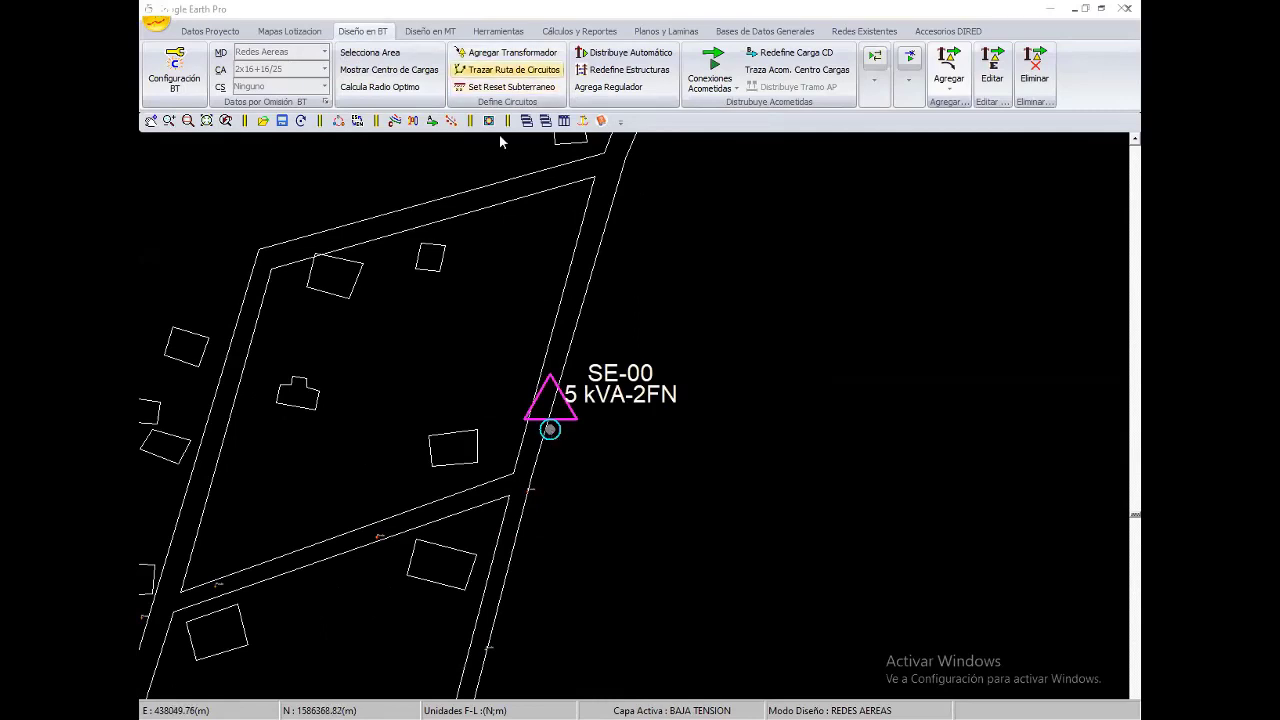
click(551, 431)
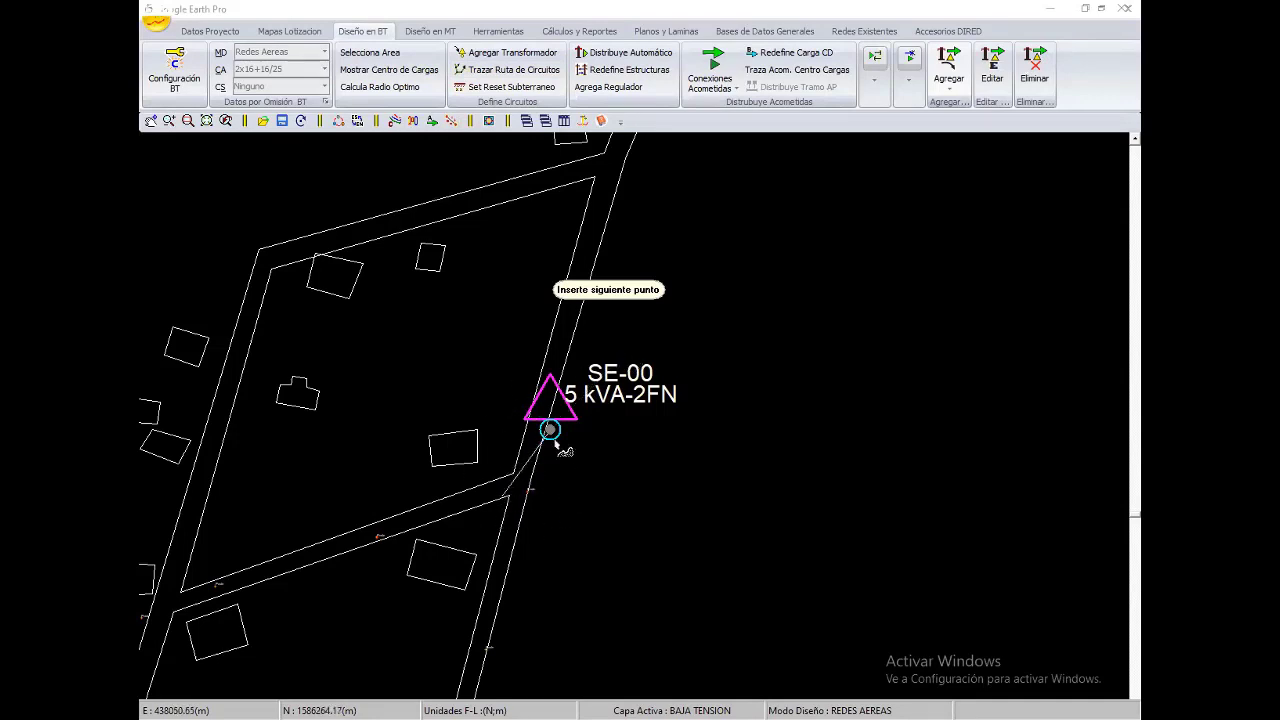
Enable Hacer seguimiento a Puntos UTM in Configuración BT and restart the circuit route at the transformer
right_click(454, 334)
click(470, 345)
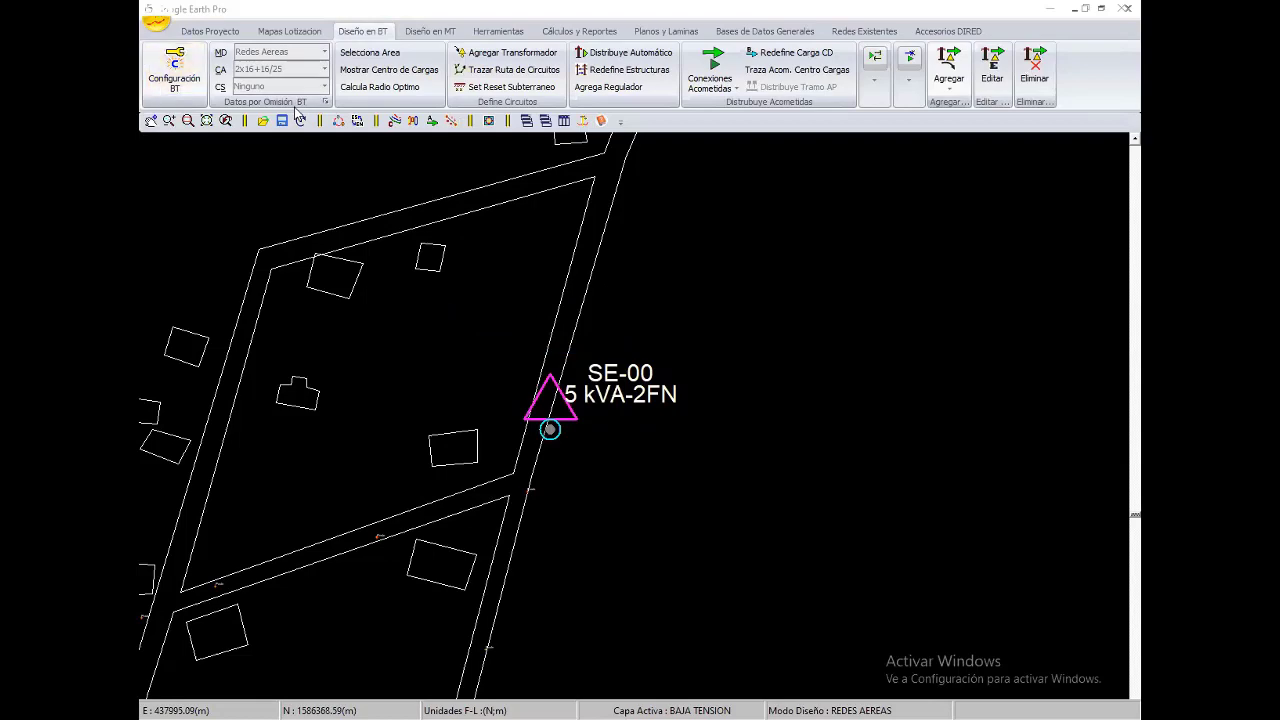
click(338, 472)
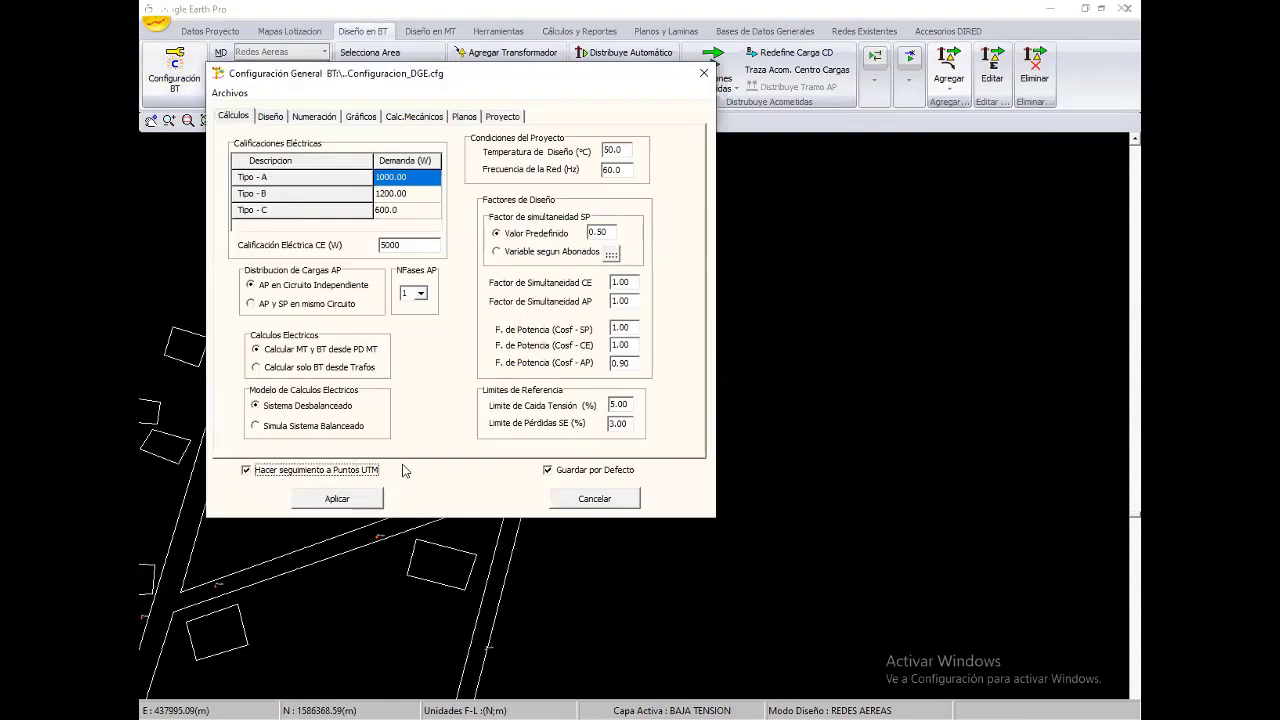
click(351, 505)
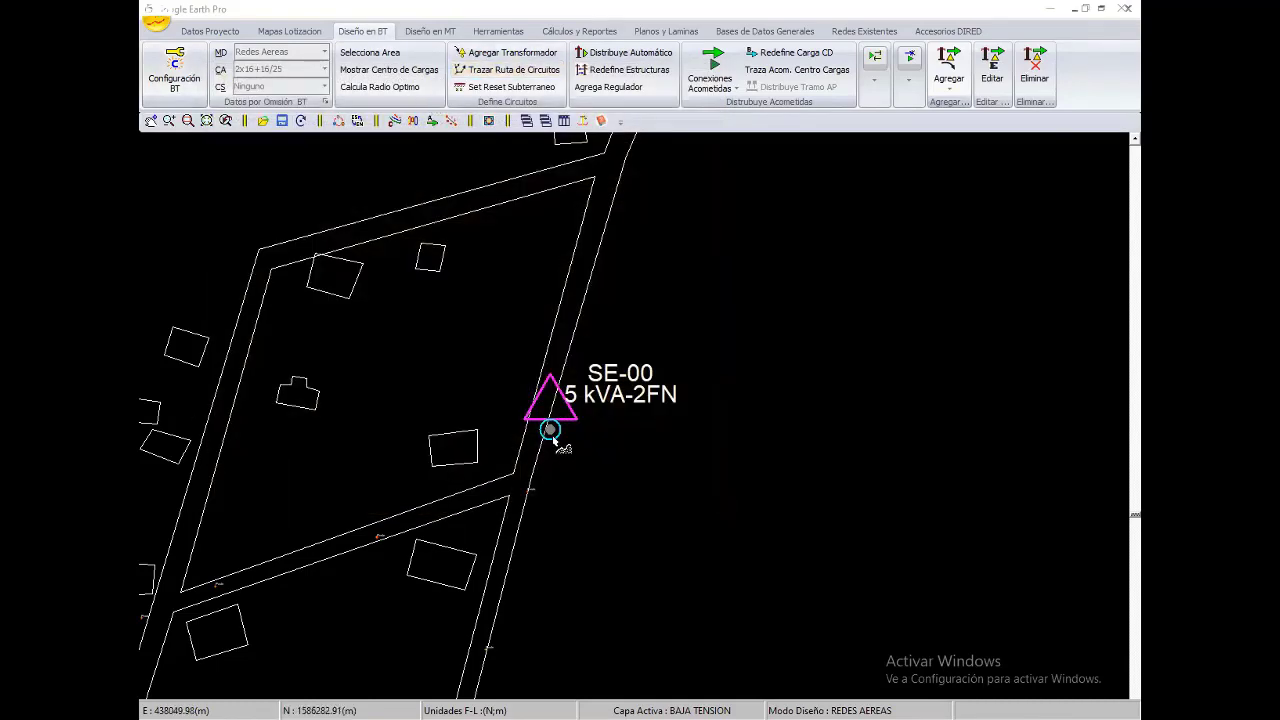
click(550, 430)
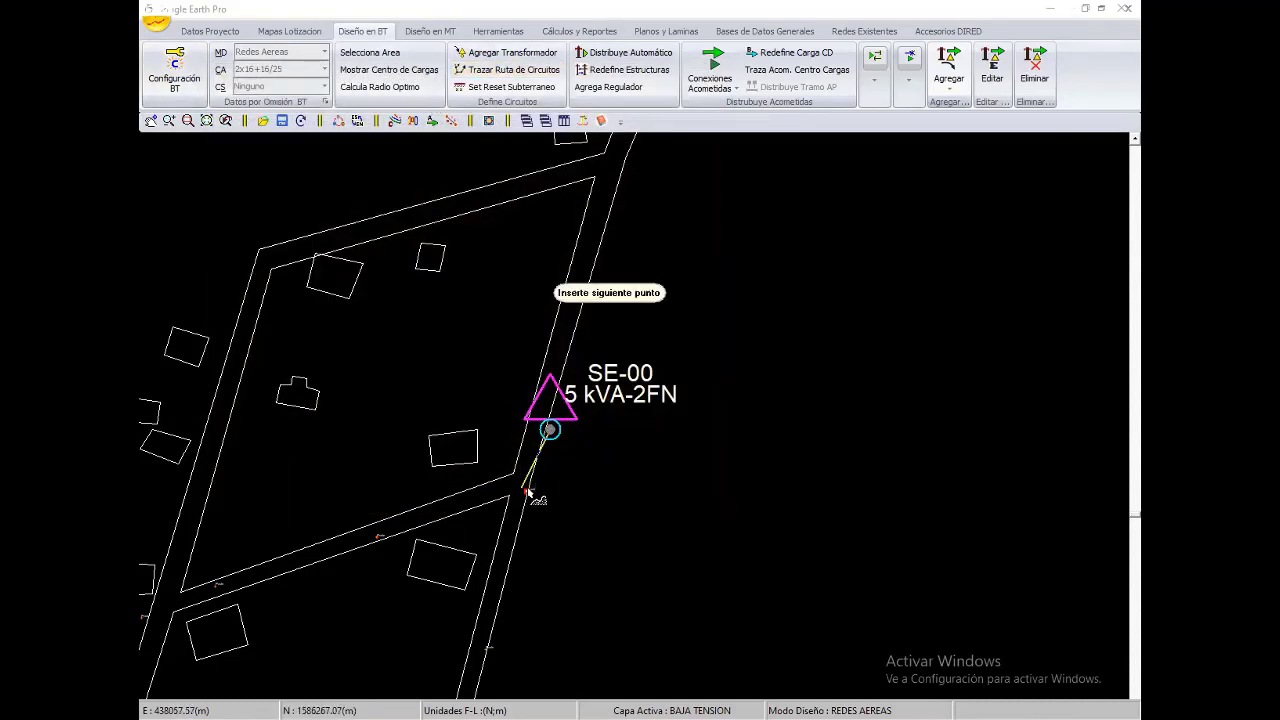
scroll(540, 480, up, 3)
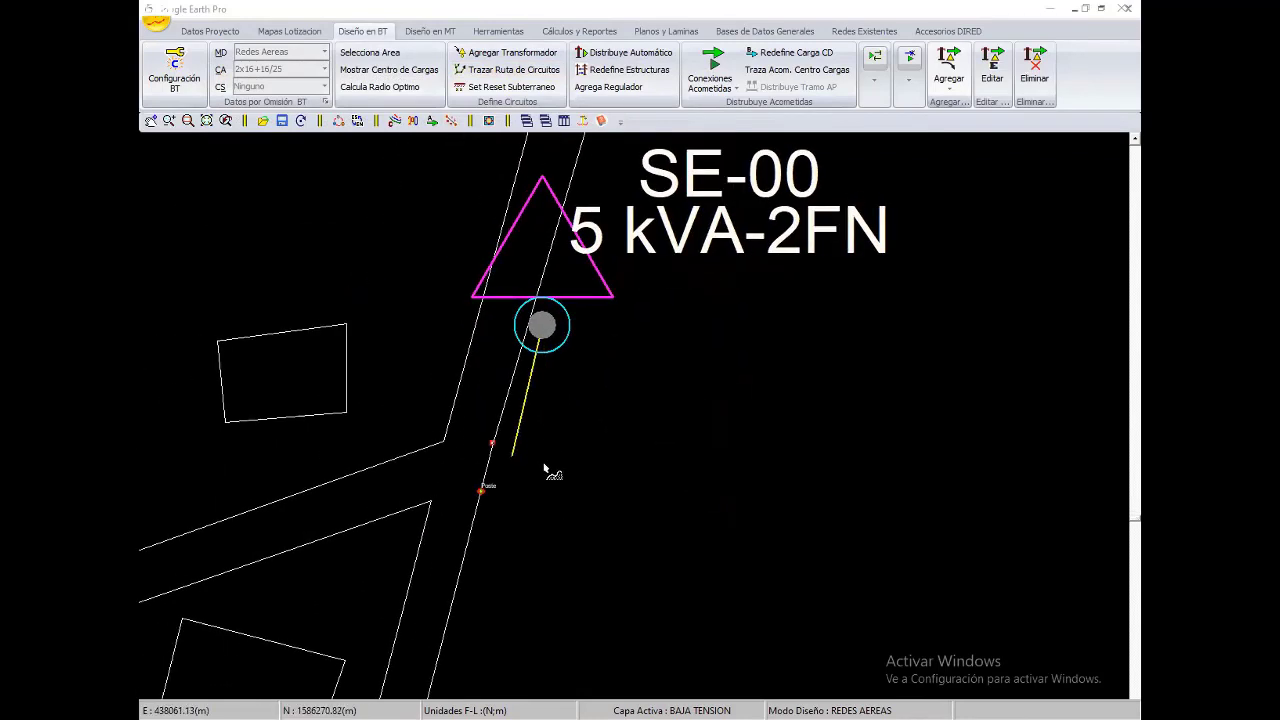
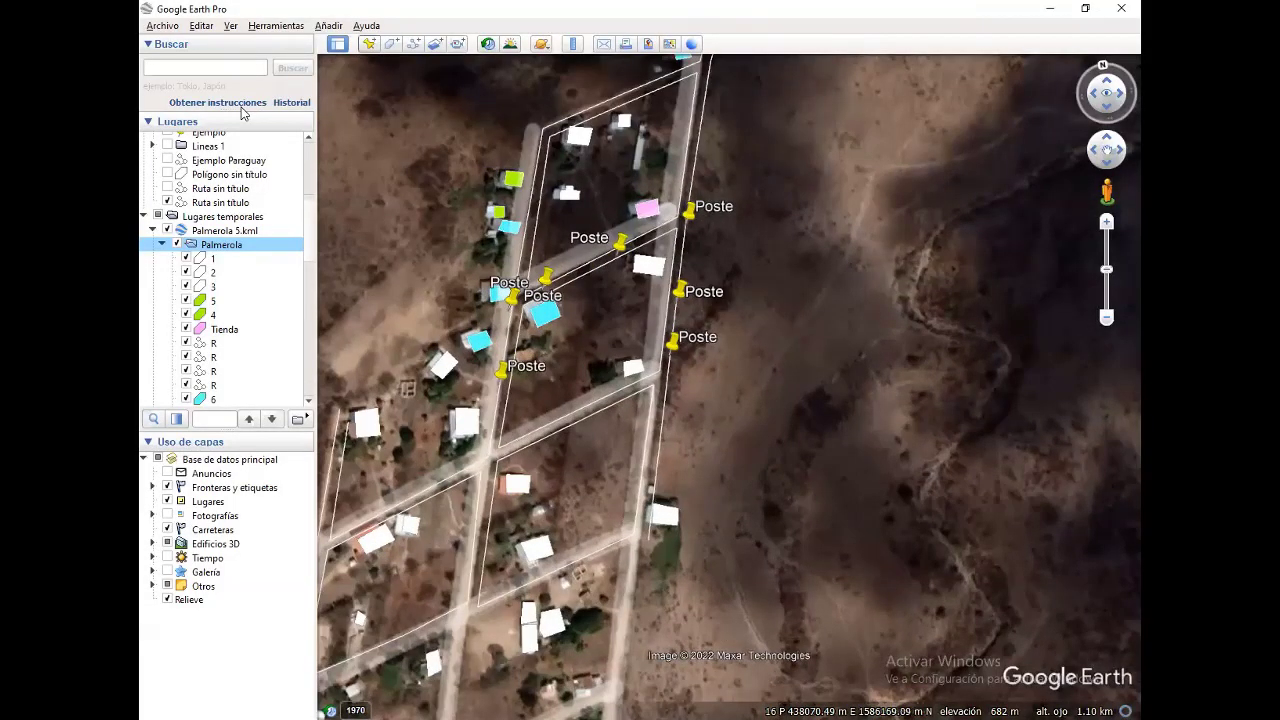
Sketch a multi-point path on the terrain east of the poles, then discard it
click(413, 43)
click(814, 263)
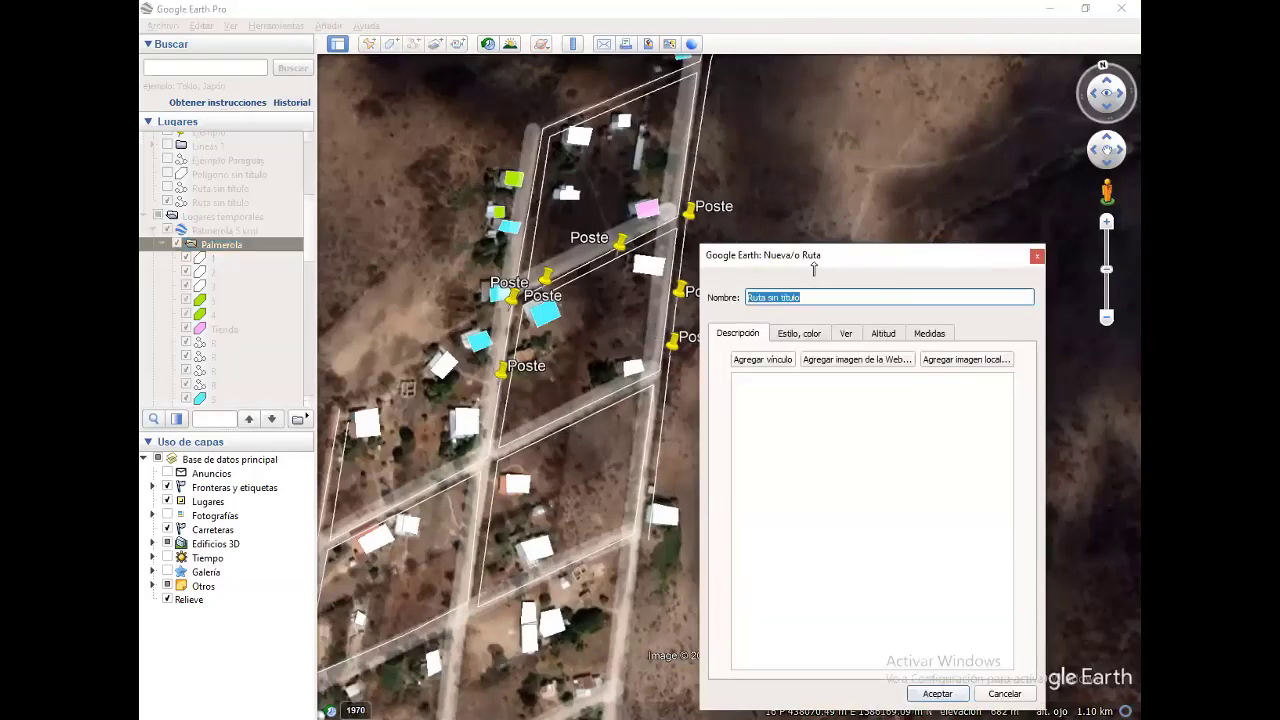
click(851, 333)
click(811, 461)
click(785, 540)
click(791, 548)
click(882, 567)
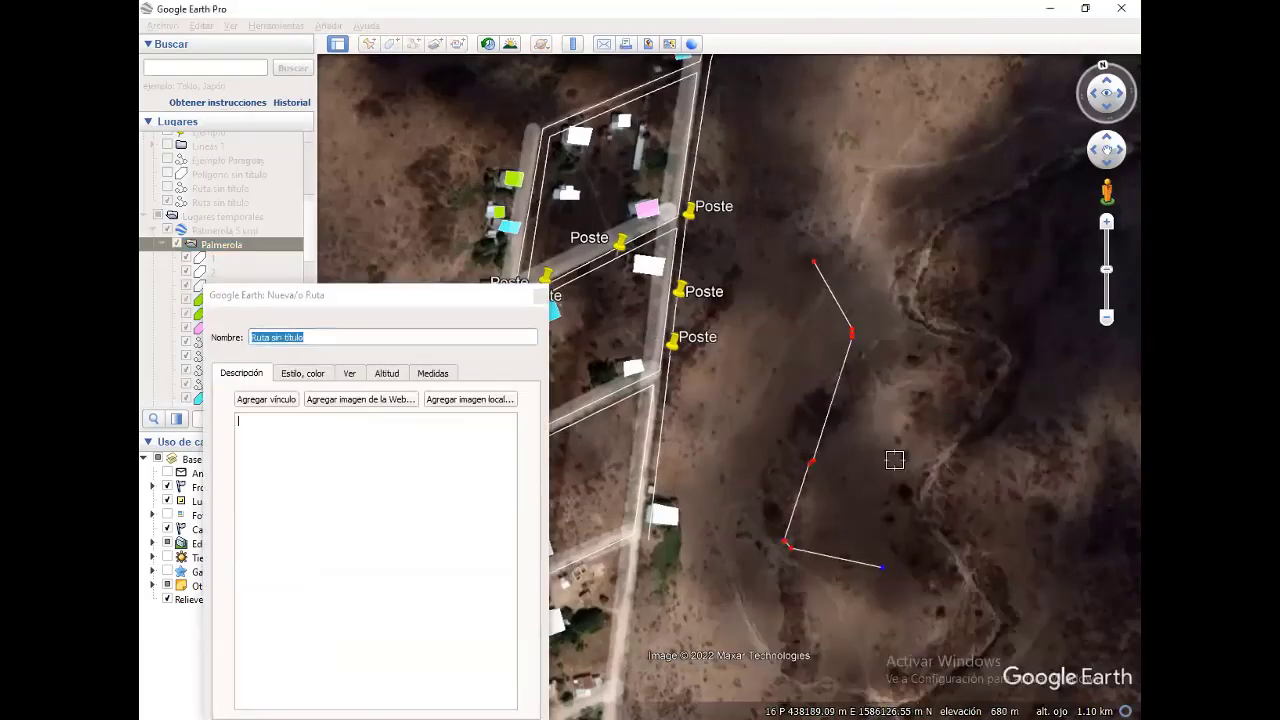
click(946, 418)
key(Escape)
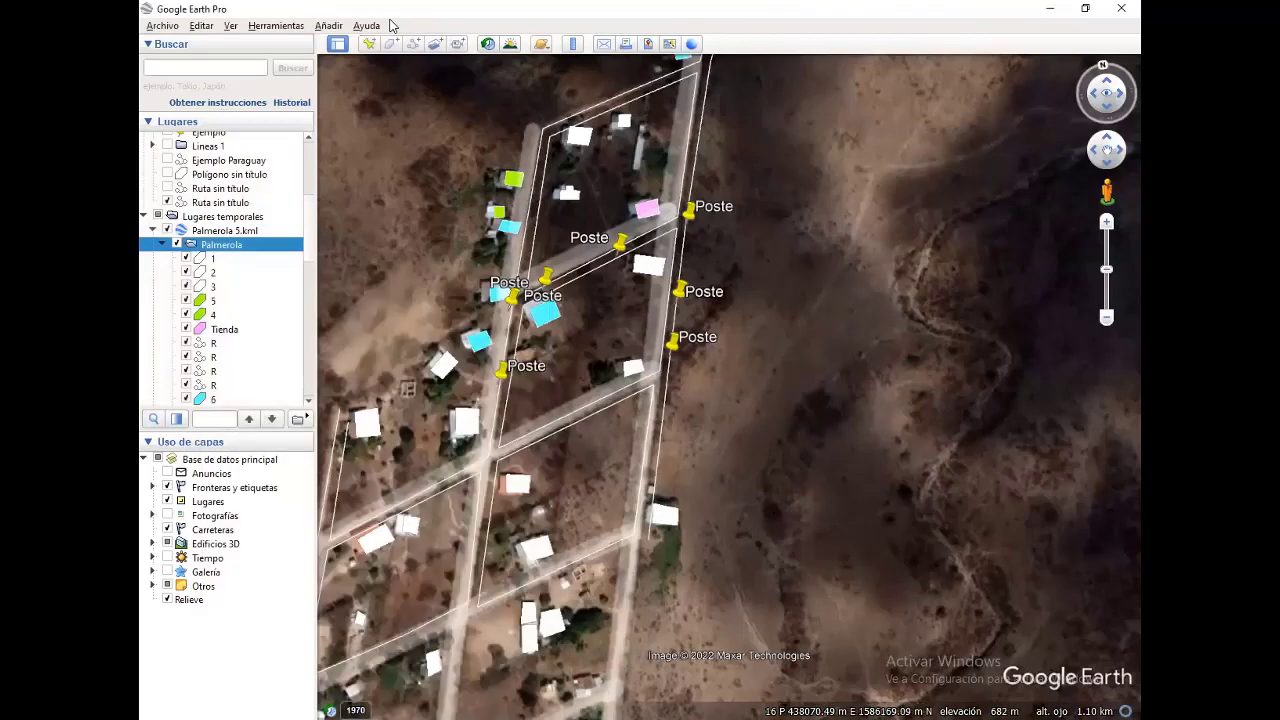
Sketch a five-corner polygon east of the poles and cancel it without saving
key(ctrl+shift+g)
click(803, 292)
click(766, 341)
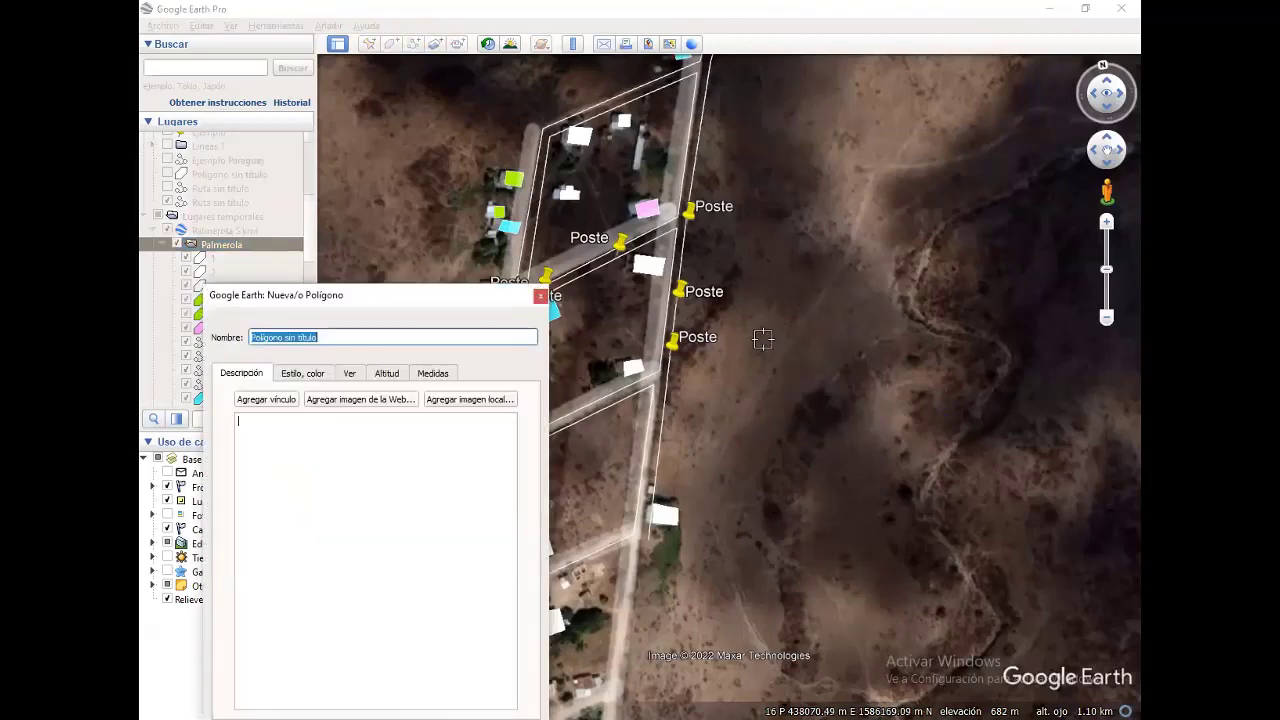
click(829, 390)
click(896, 341)
click(908, 255)
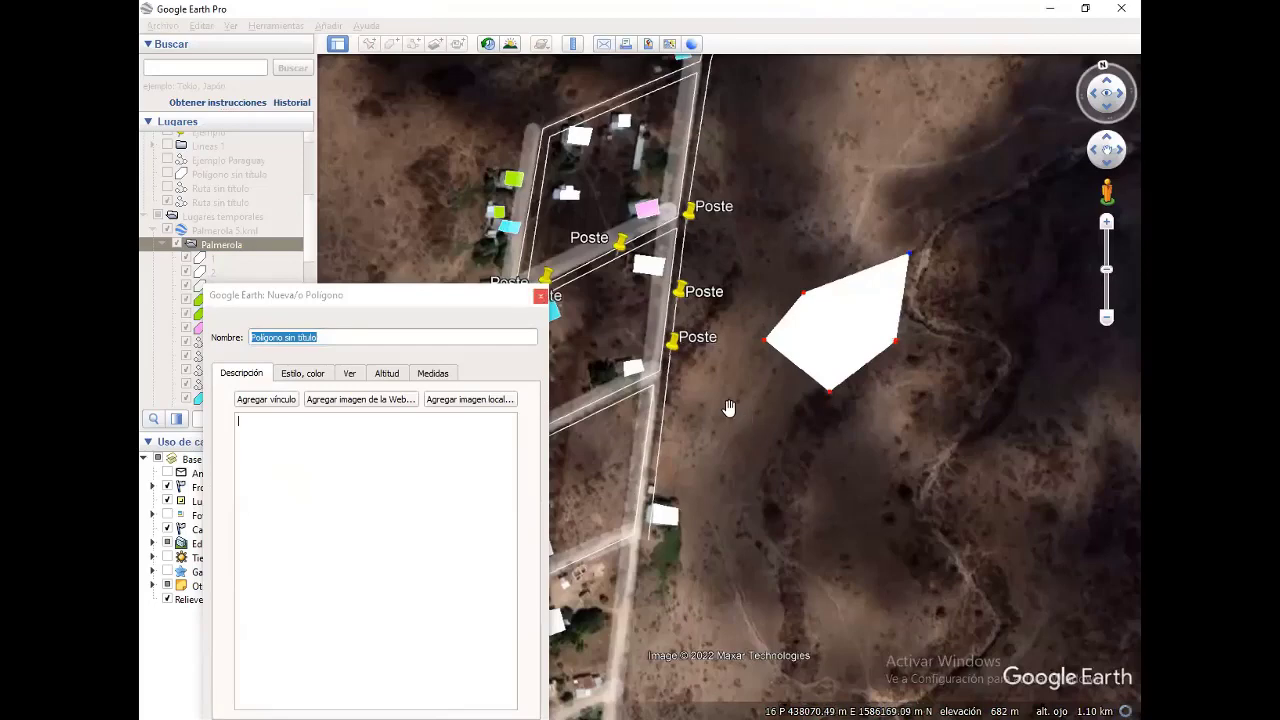
click(540, 297)
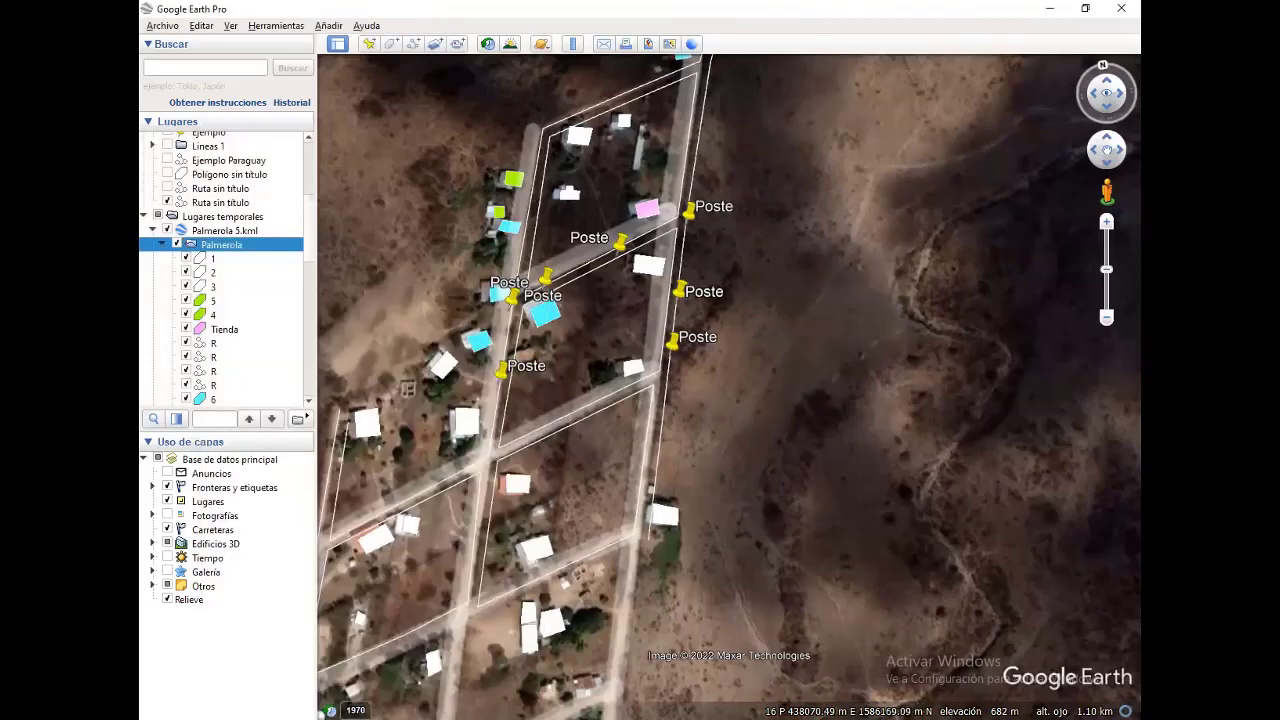
In DIRED-CAD, route circuit C-01 from transformer SE-00 through successive nodes down the road
key(alt+Tab)
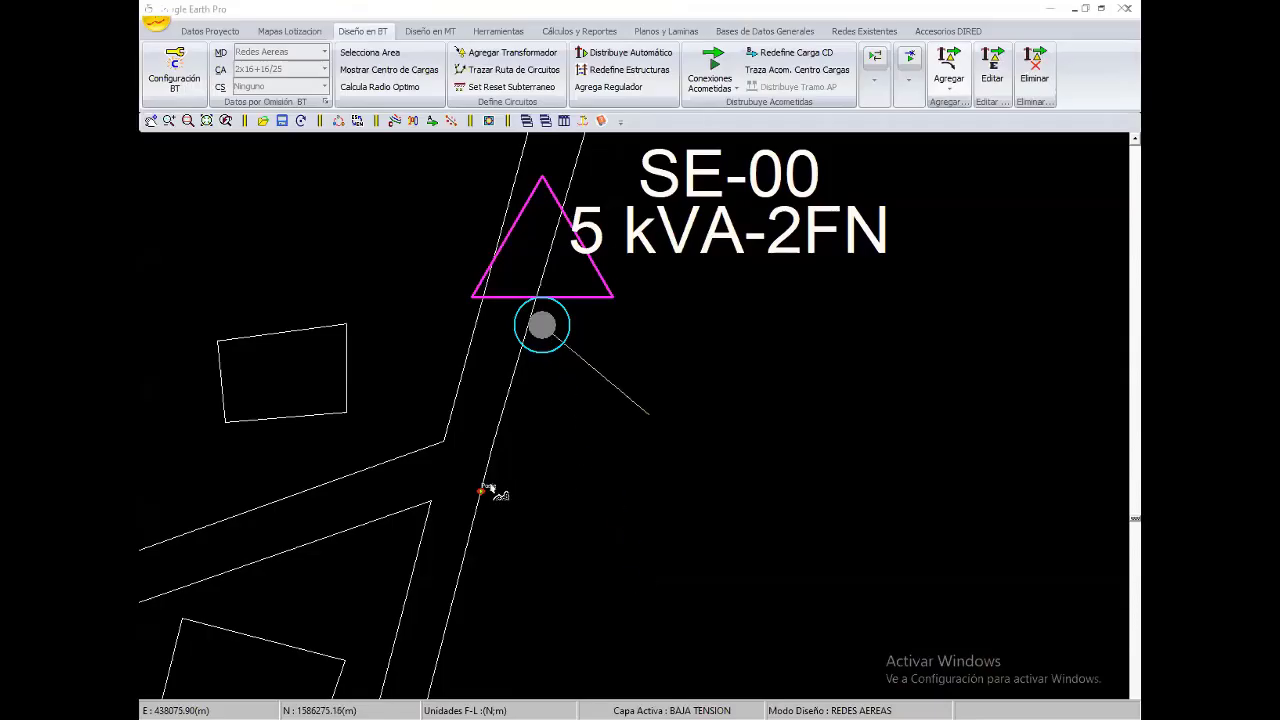
click(483, 487)
scroll(620, 388, down, 2)
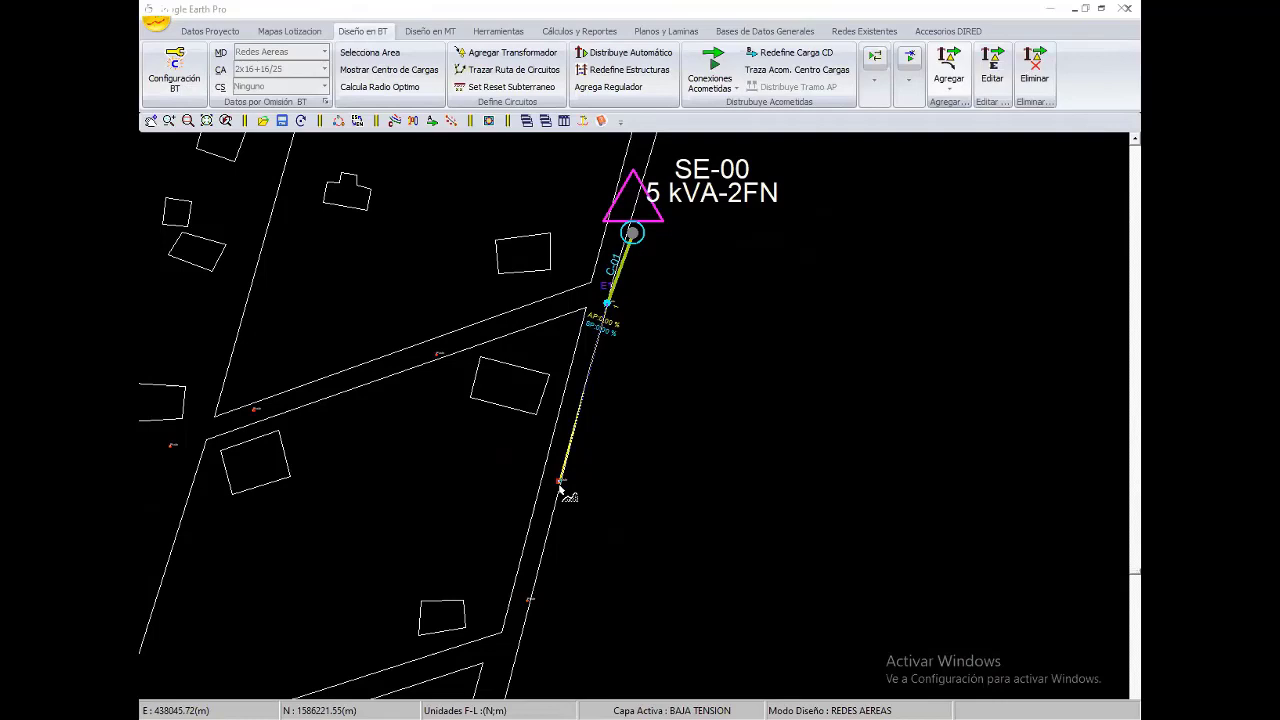
click(558, 484)
click(528, 600)
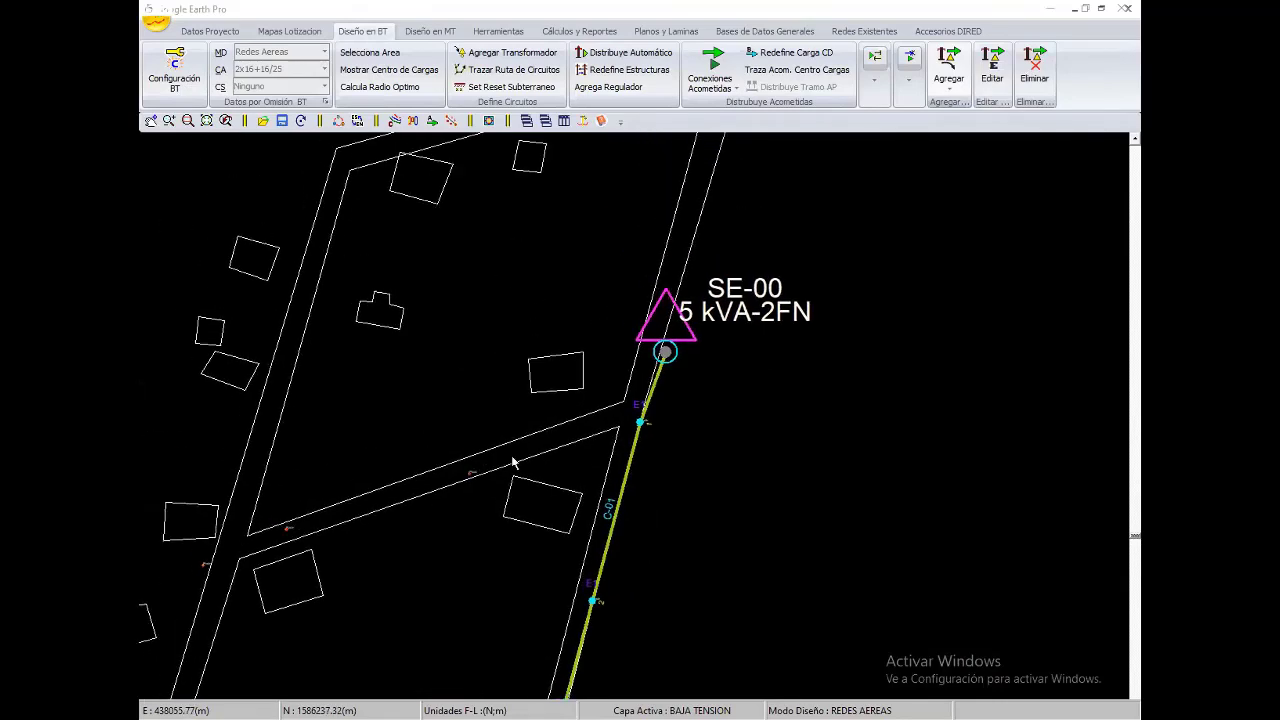
click(469, 473)
Branch C-01 west along the side street to its end node and finish tracing
click(287, 530)
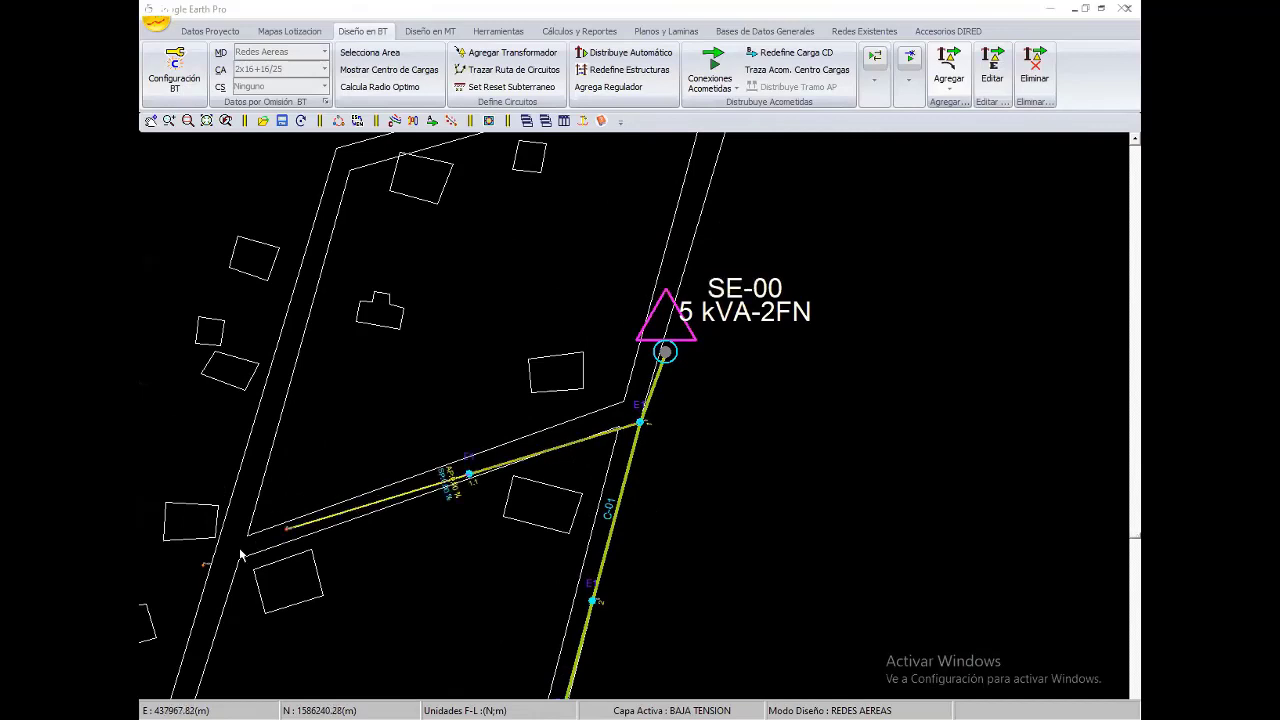
click(203, 566)
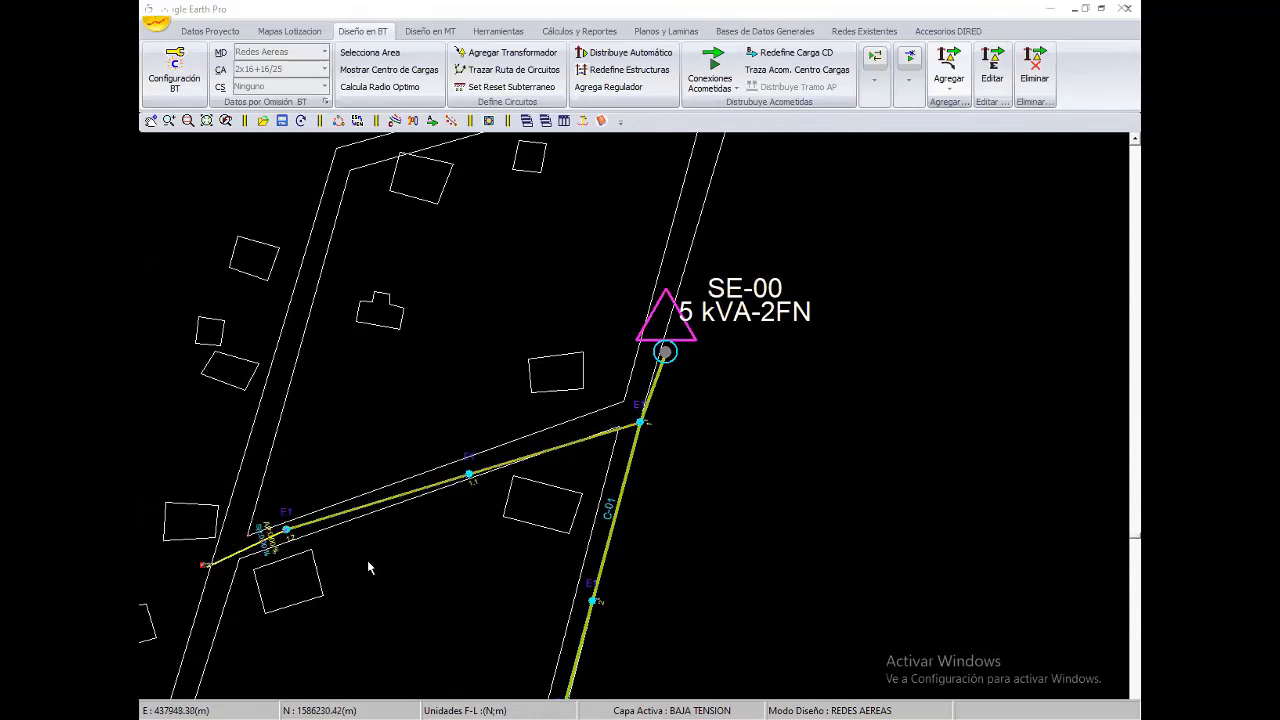
right_click(441, 375)
click(482, 386)
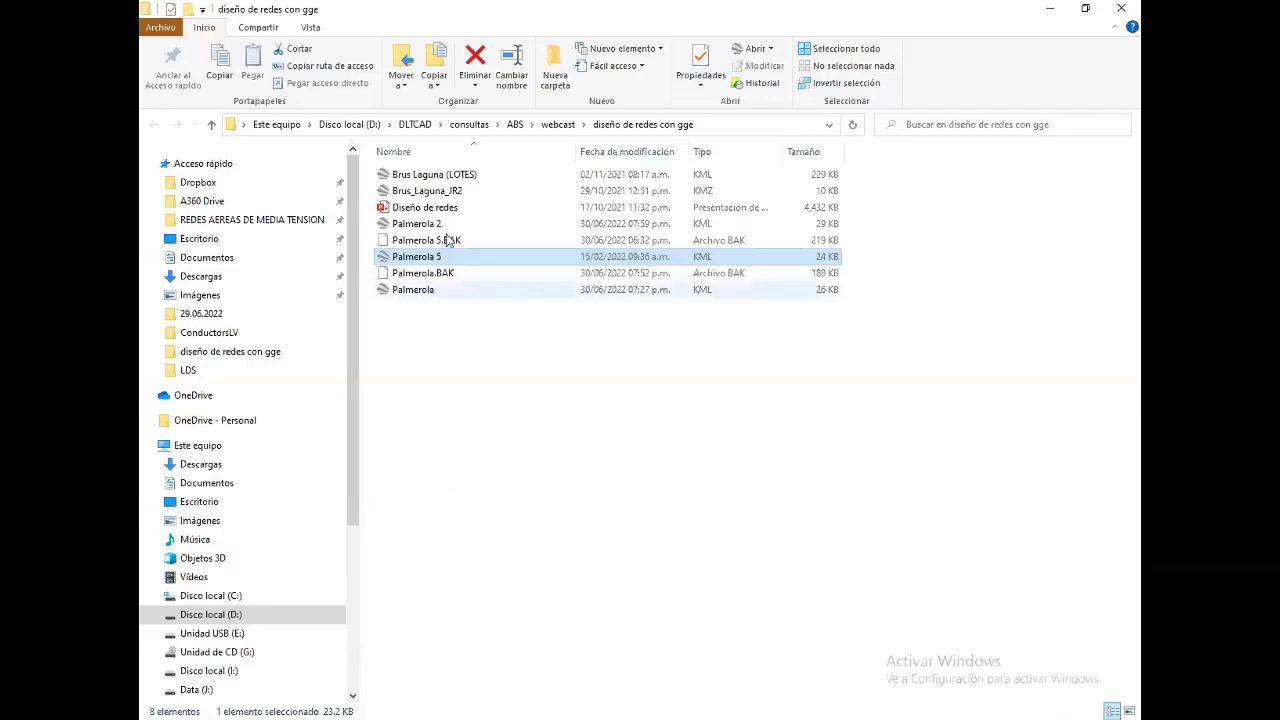
Open the Brus_Laguna (LOTES) KML from the 'diseño de redes con gge' folder in Google Earth Pro
click(413, 178)
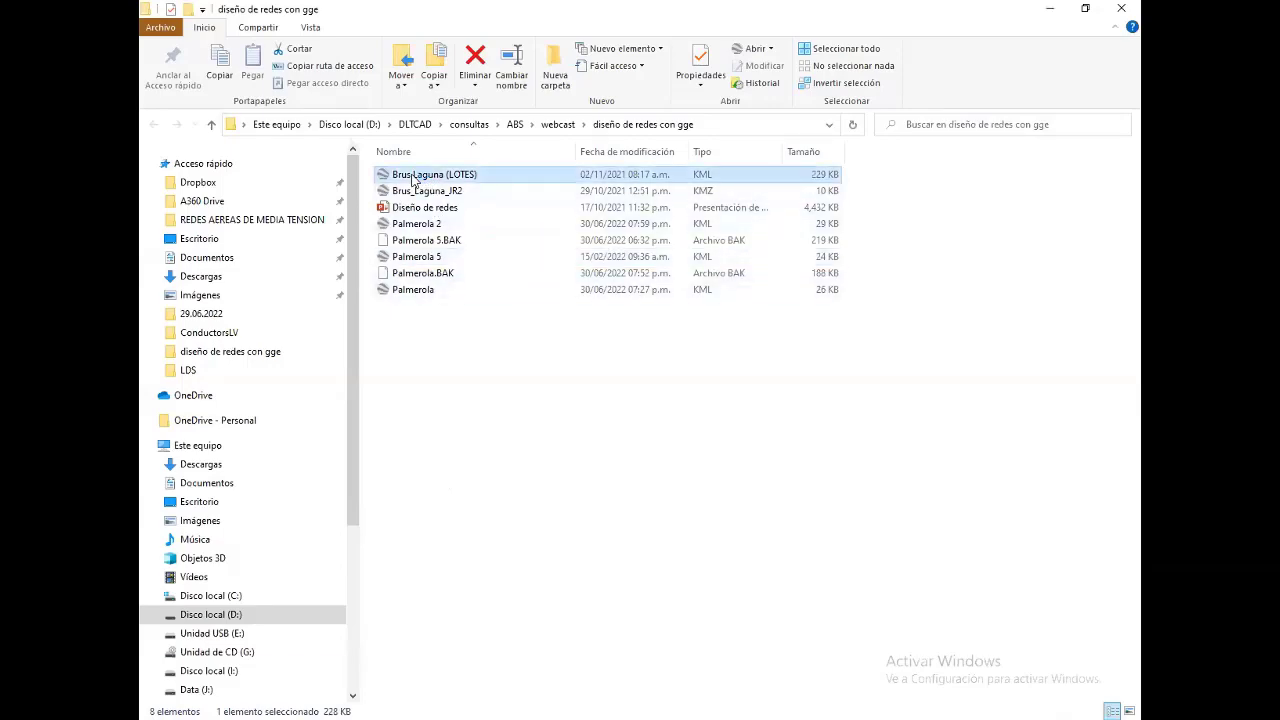
double_click(412, 176)
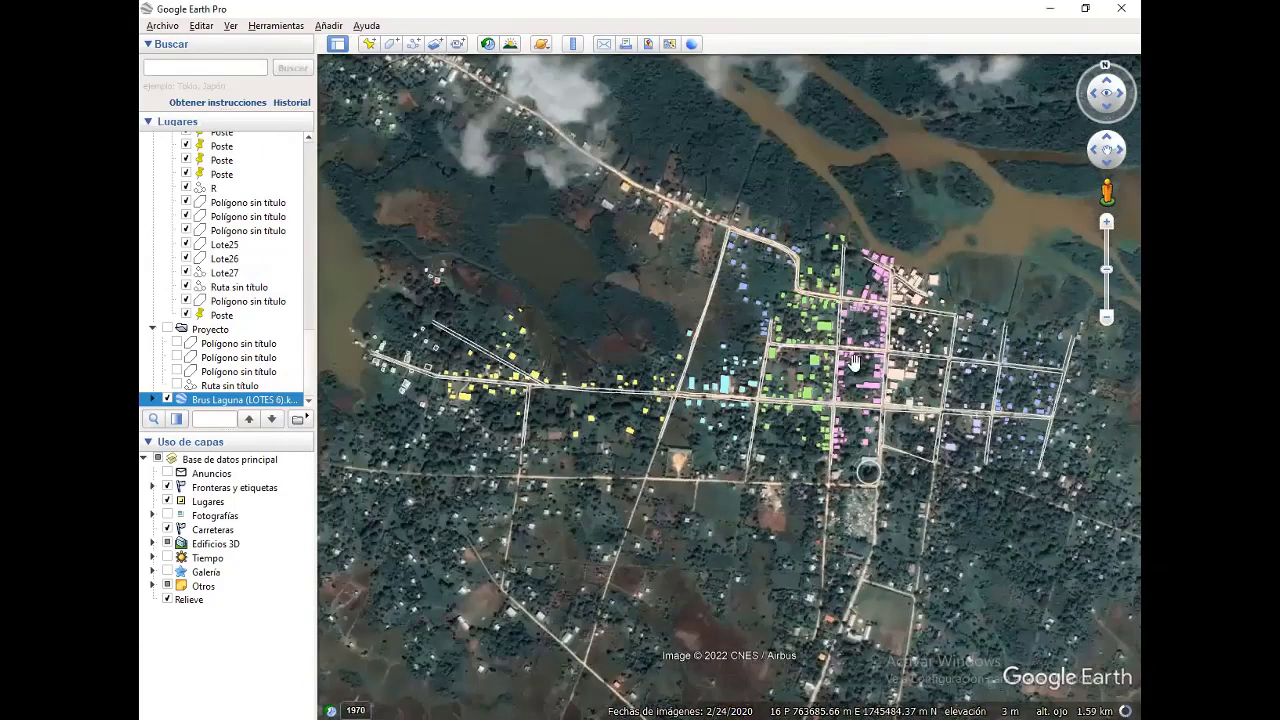
Zoom into the Brus Laguna town centre to inspect the coloured lots, then return to File Explorer
scroll(768, 327, up, 1)
scroll(724, 548, up, 1)
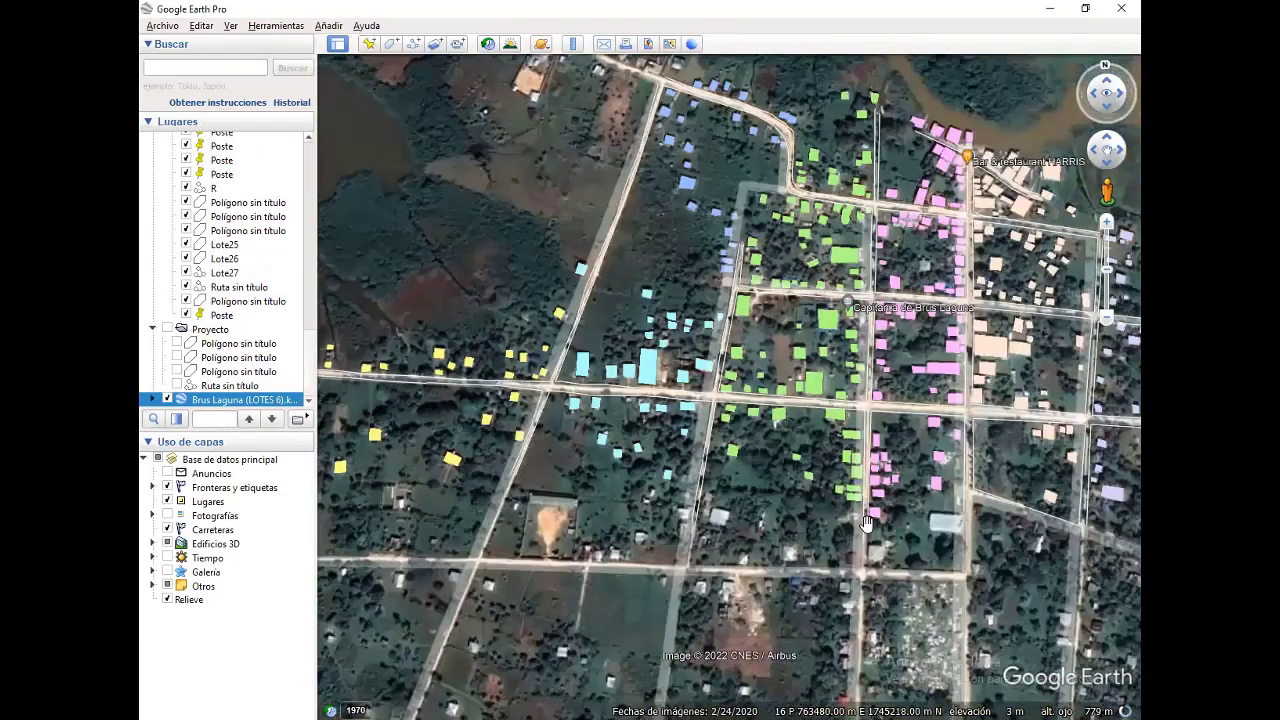
scroll(862, 520, up, 1)
scroll(818, 507, up, 1)
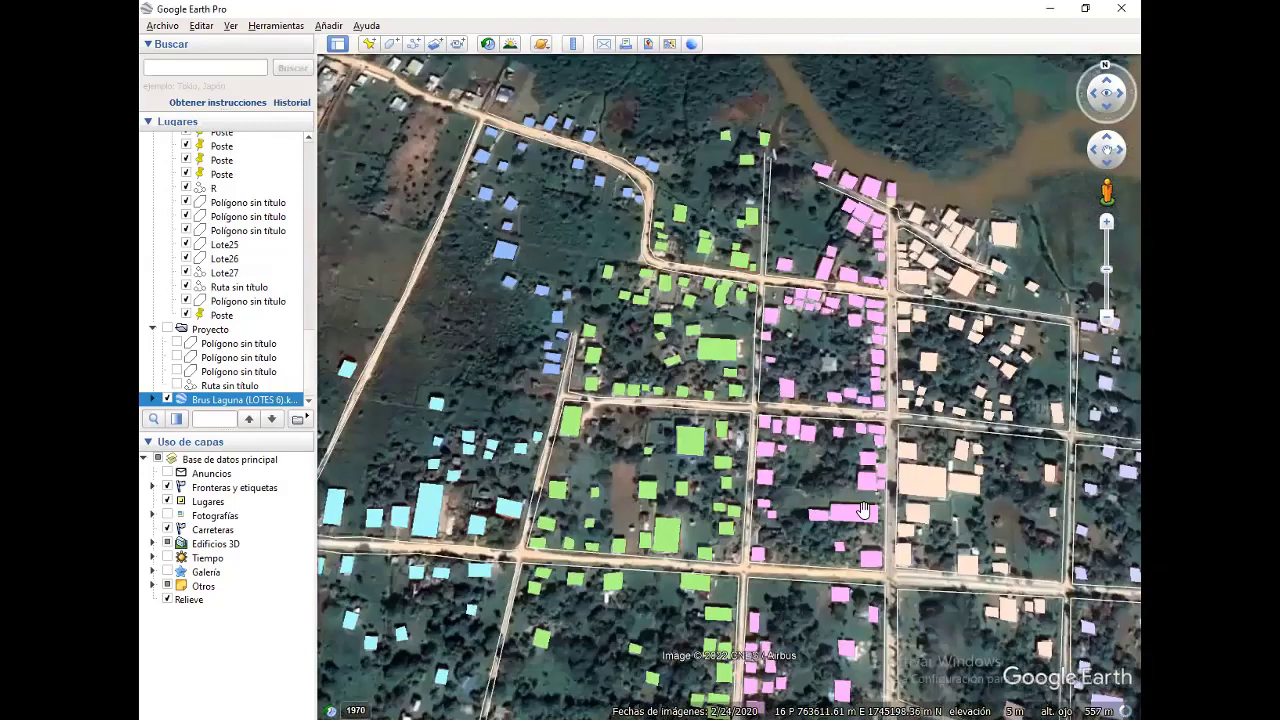
scroll(797, 505, down, 2)
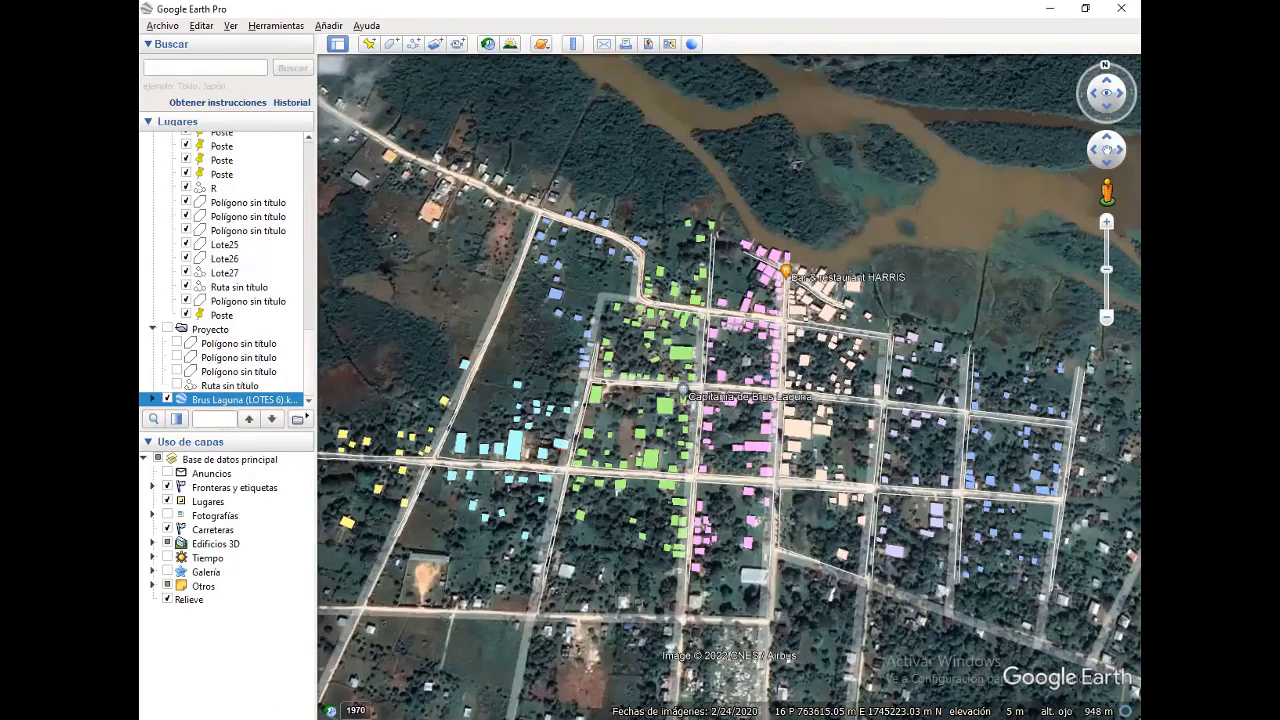
key(alt+Tab)
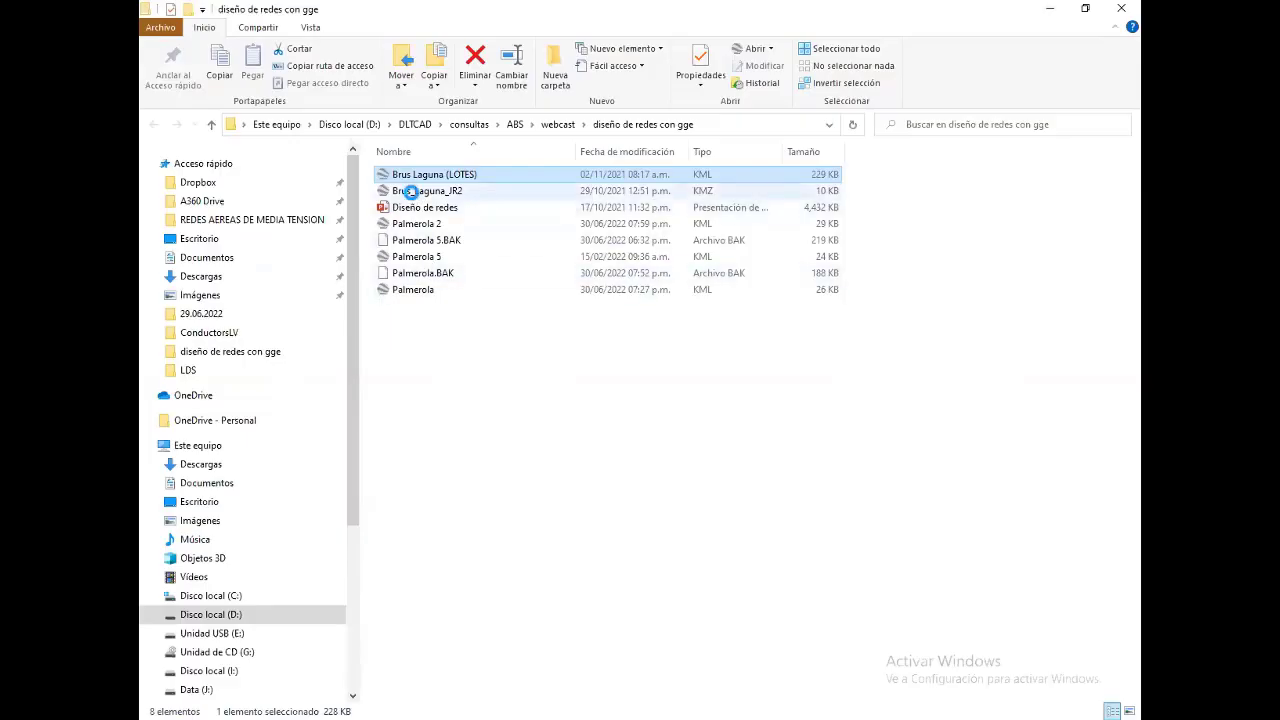
Load Brus_Laguna_JR2 into Google Earth Pro to show its numbered GPS waypoints
click(413, 190)
key(alt+Tab)
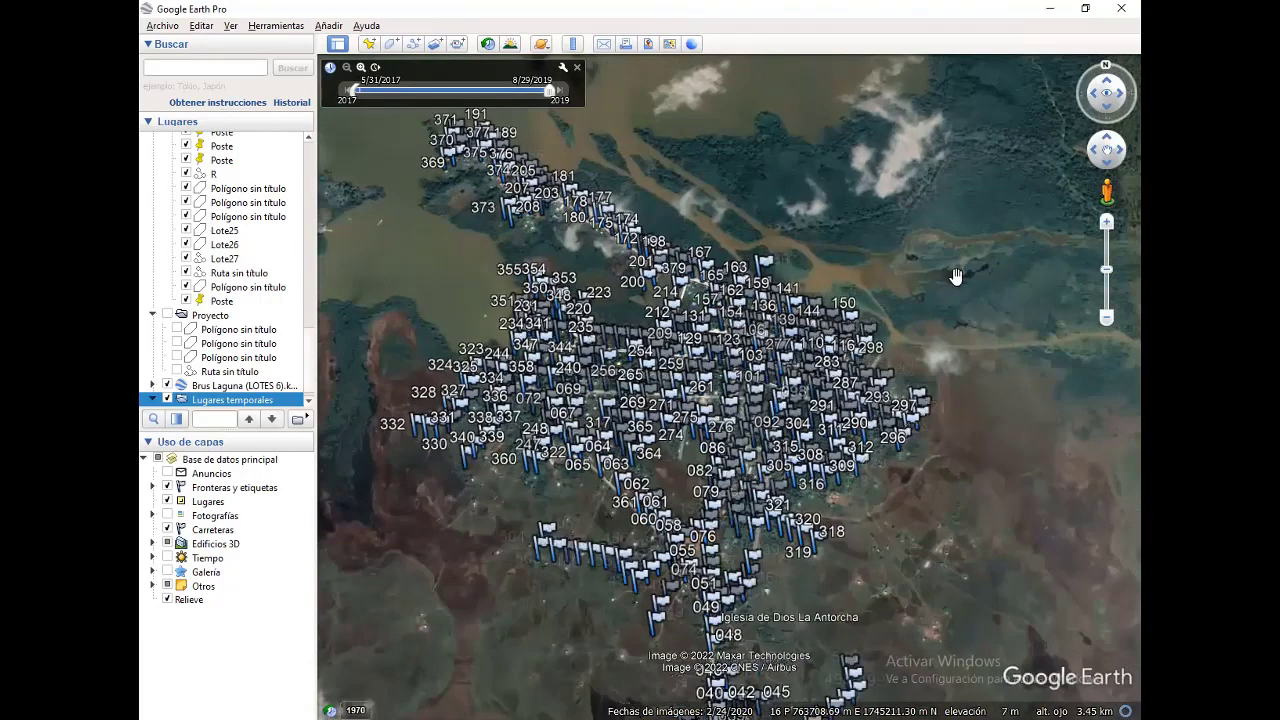
Collapse the Waypoints folder and drag the Brus Laguna (LOTES) layer into the GPS device folder
scroll(905, 193, up, 3)
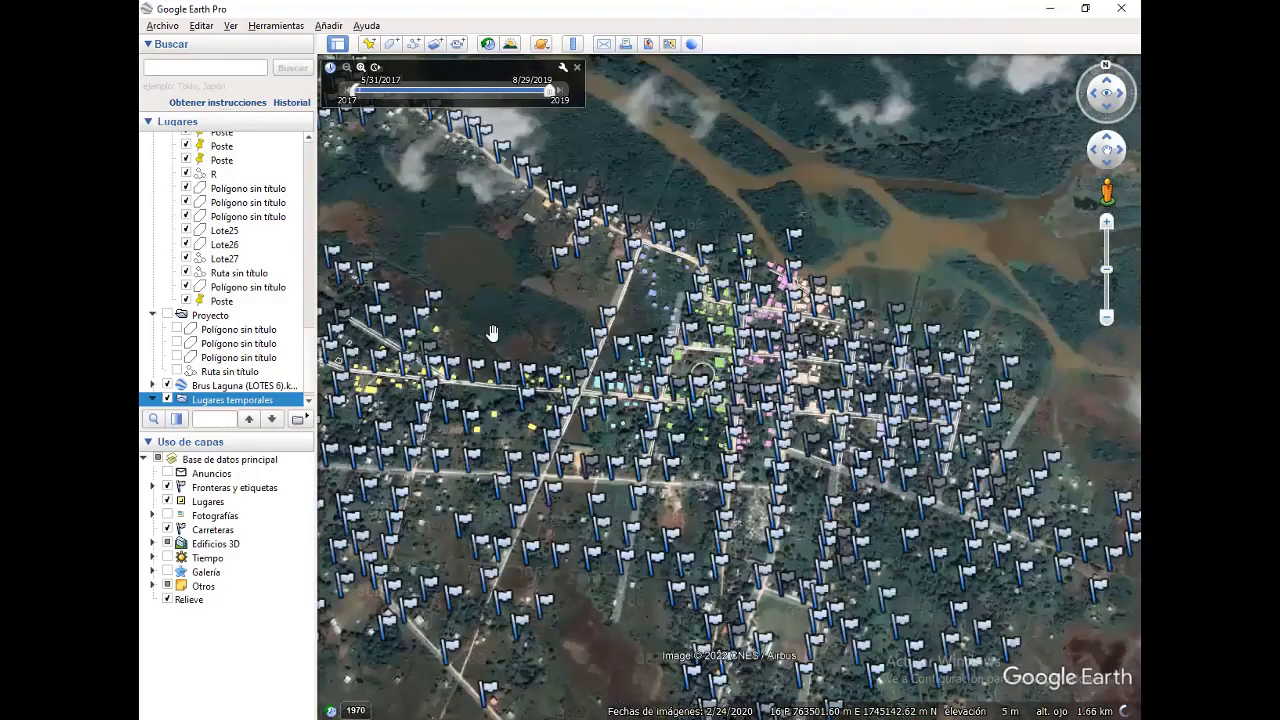
scroll(795, 515, up, 3)
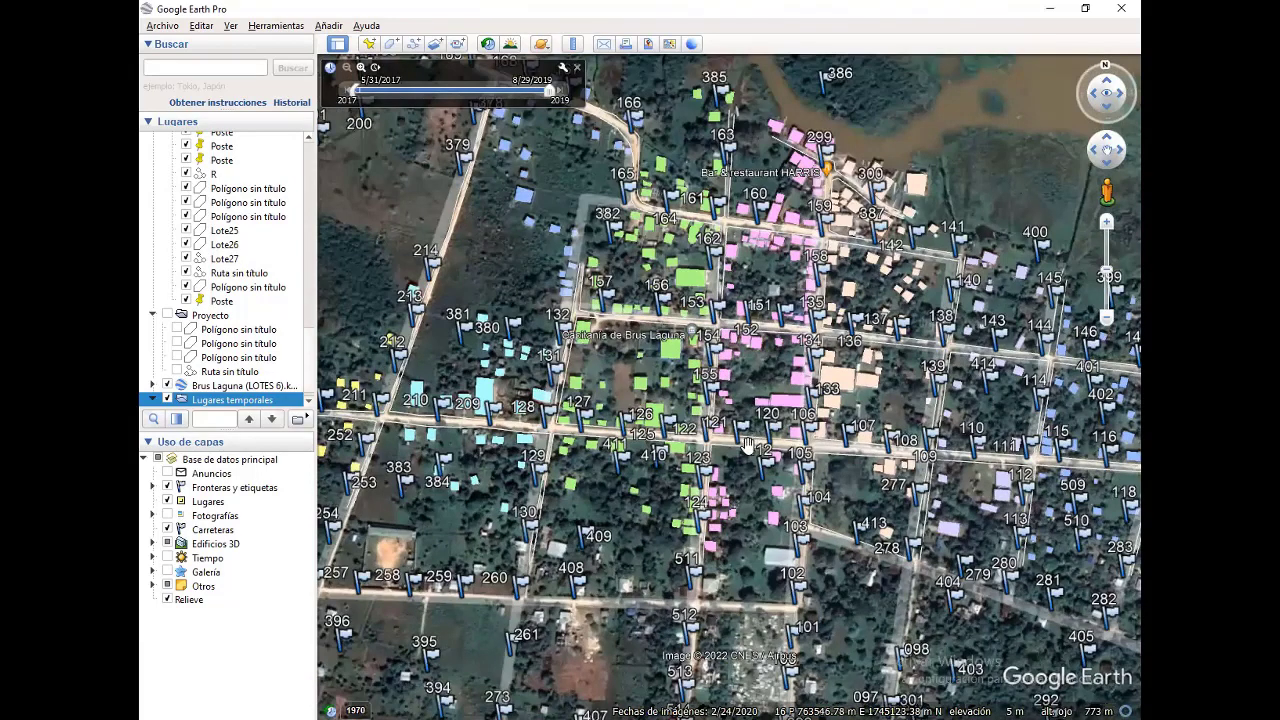
drag(686, 480, 671, 480)
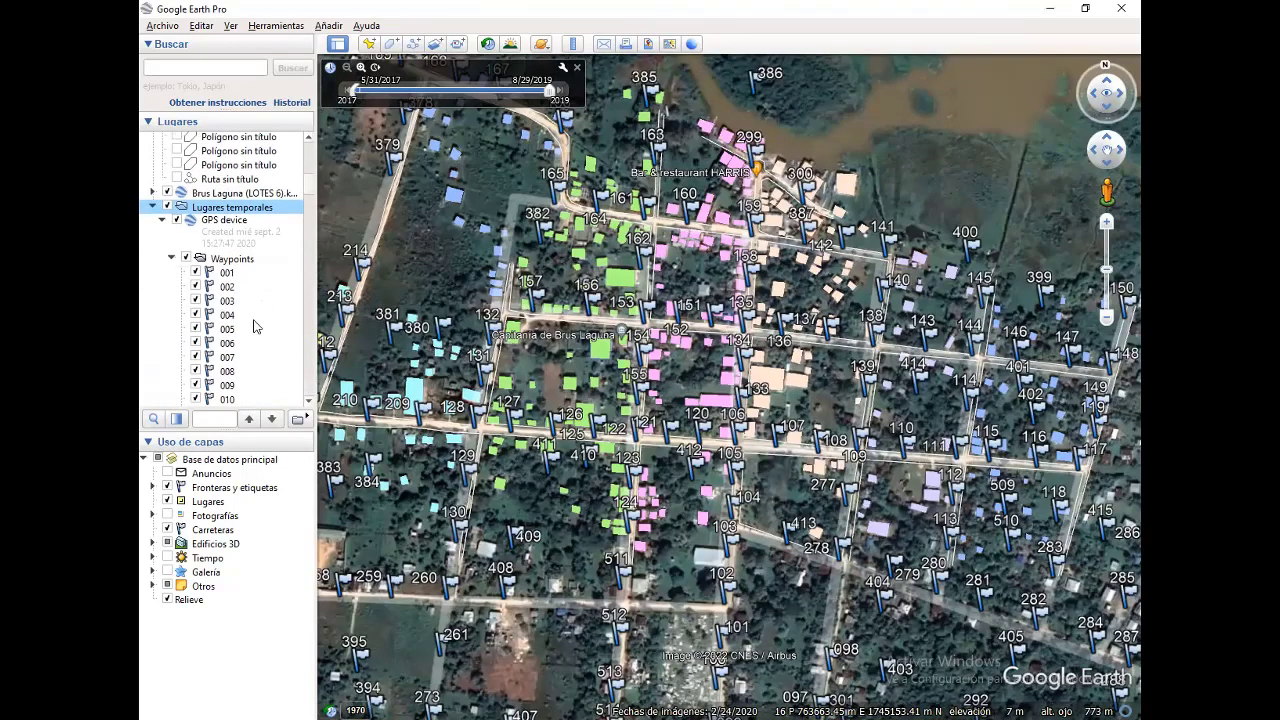
scroll(294, 342, down, 4)
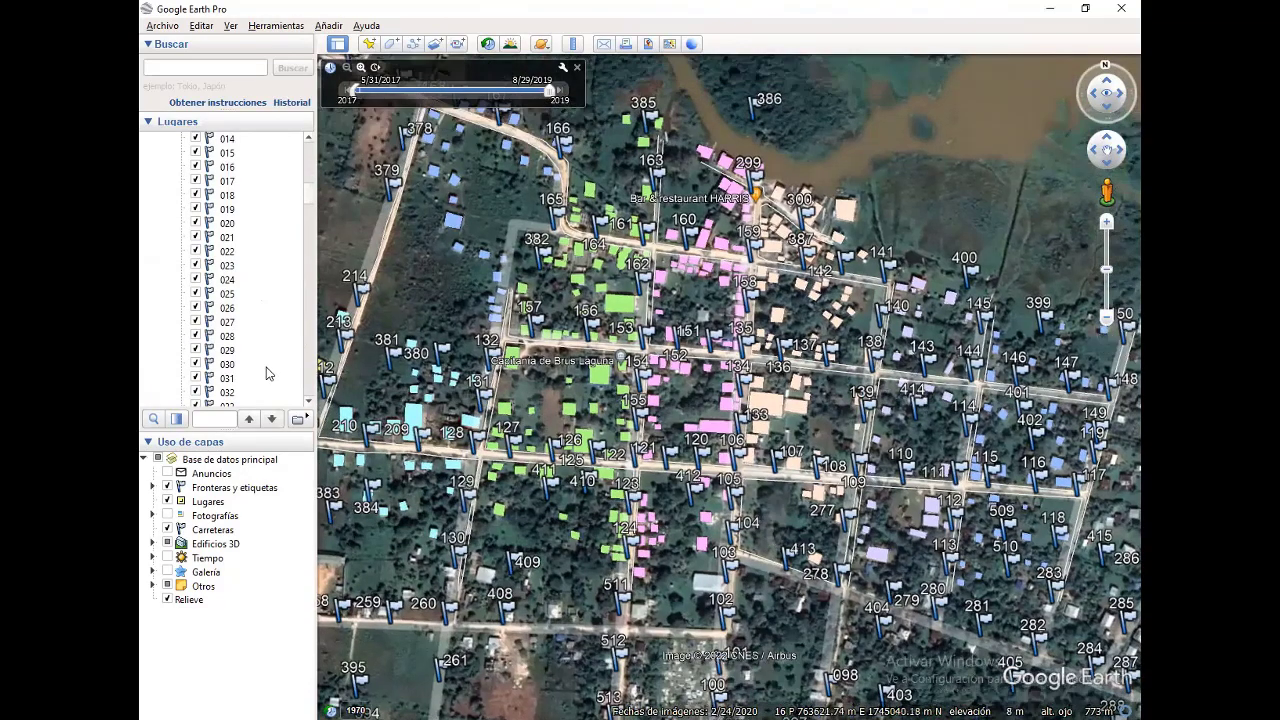
scroll(266, 373, up, 4)
scroll(274, 386, up, 5)
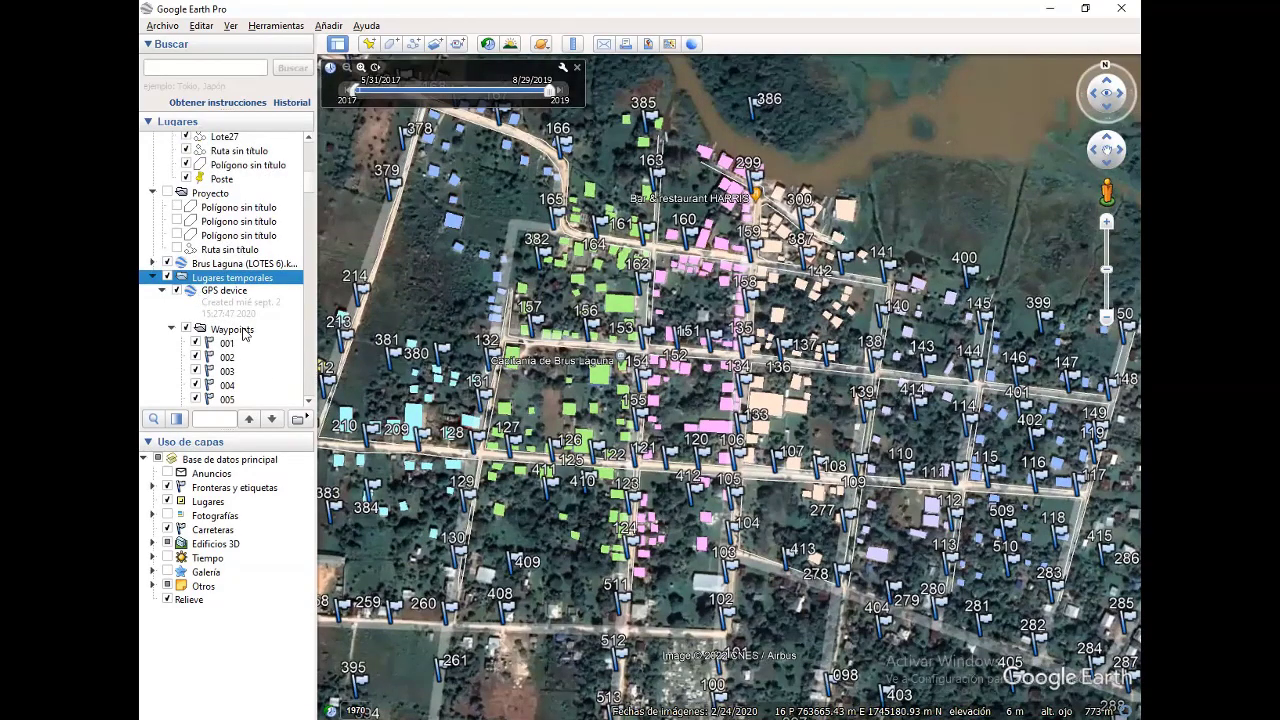
scroll(290, 330, down, 3)
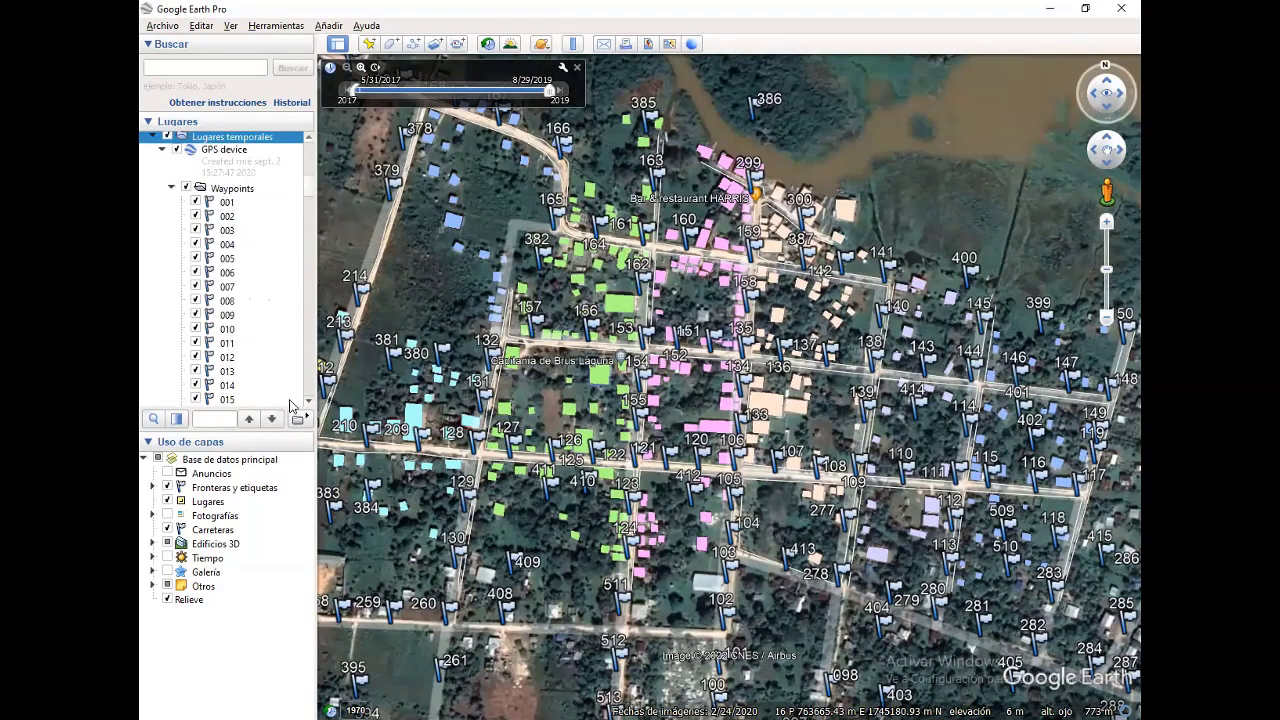
scroll(290, 300, down, 5)
scroll(294, 185, down, 5)
scroll(294, 190, down, 5)
scroll(294, 205, down, 5)
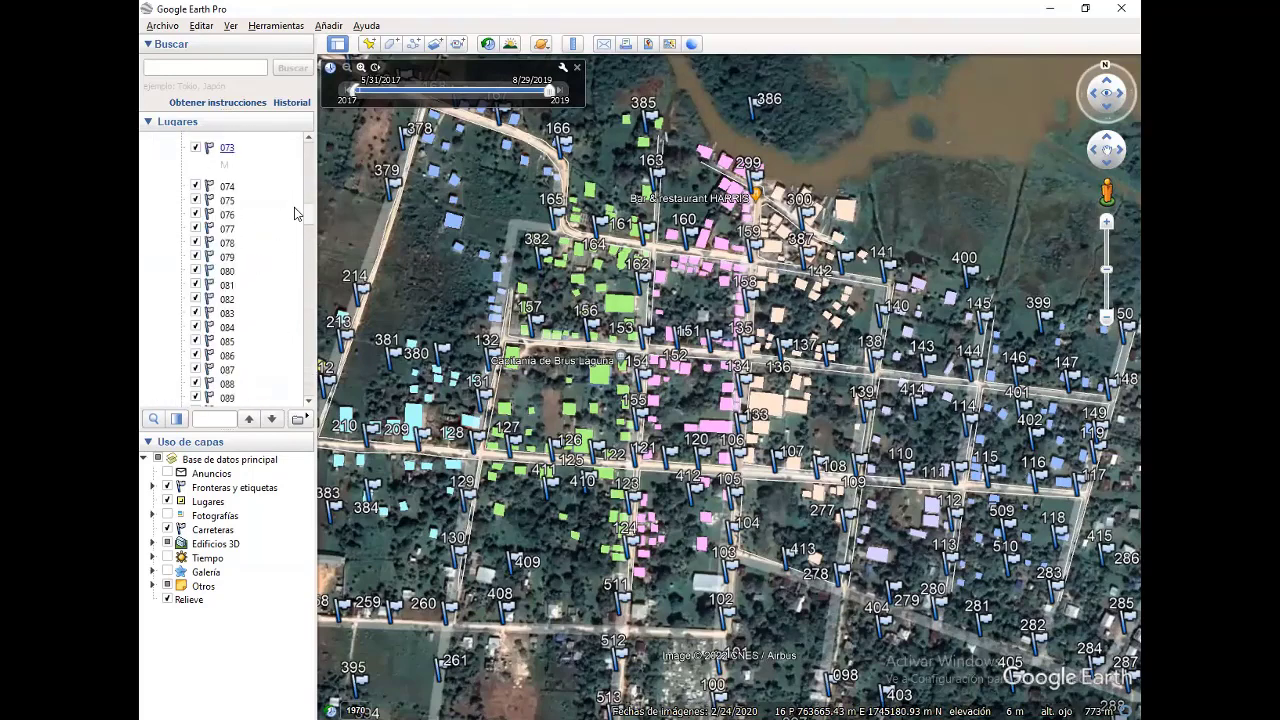
scroll(296, 205, up, 6)
scroll(300, 185, up, 15)
scroll(186, 290, up, 2)
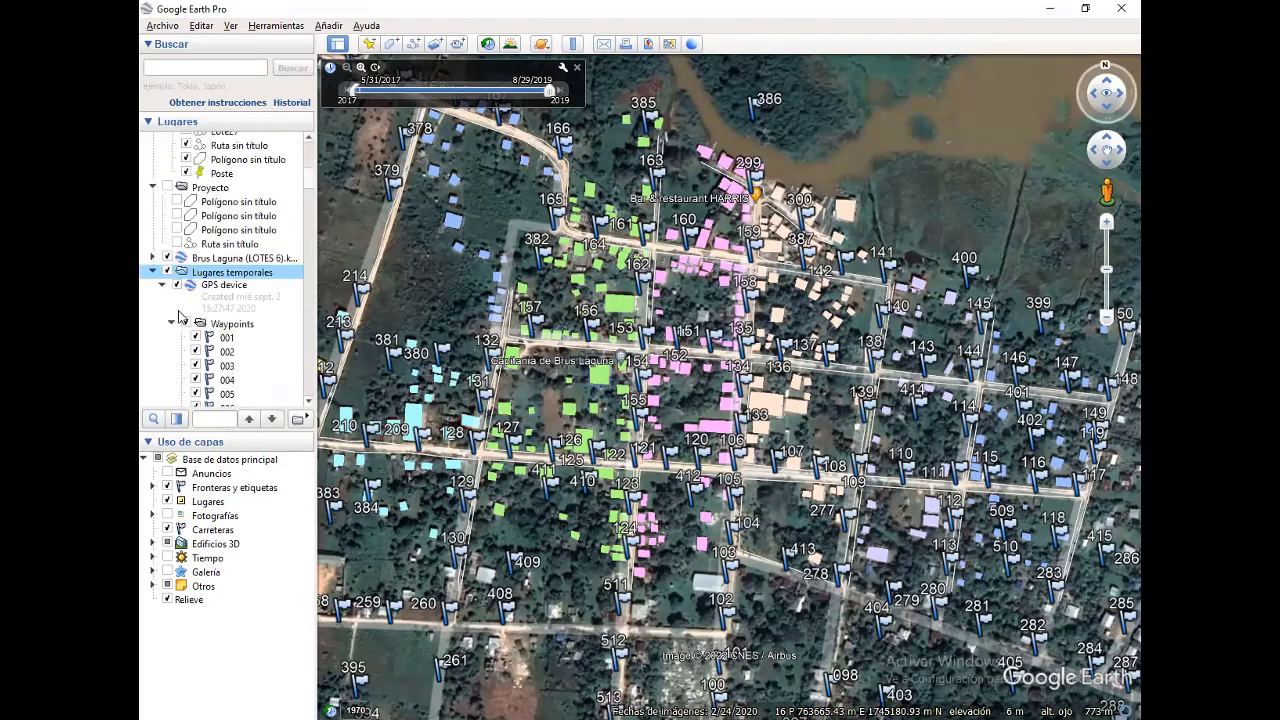
click(174, 316)
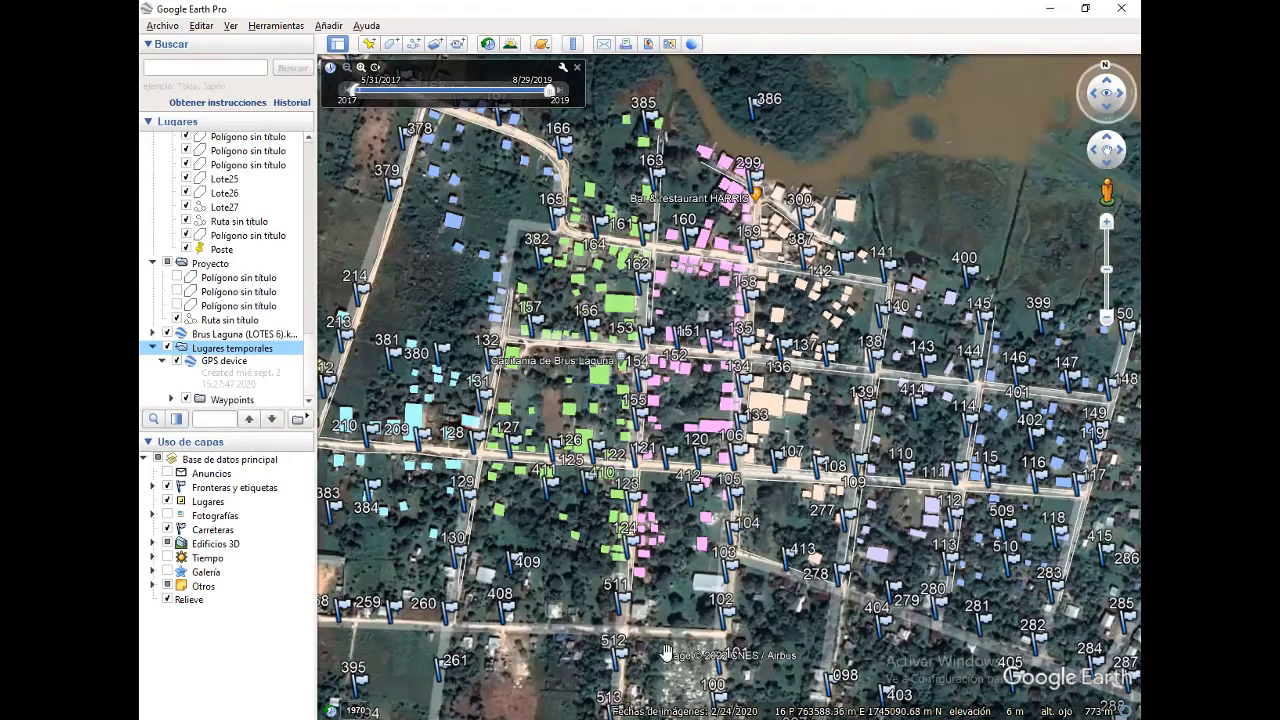
scroll(688, 478, down, 1)
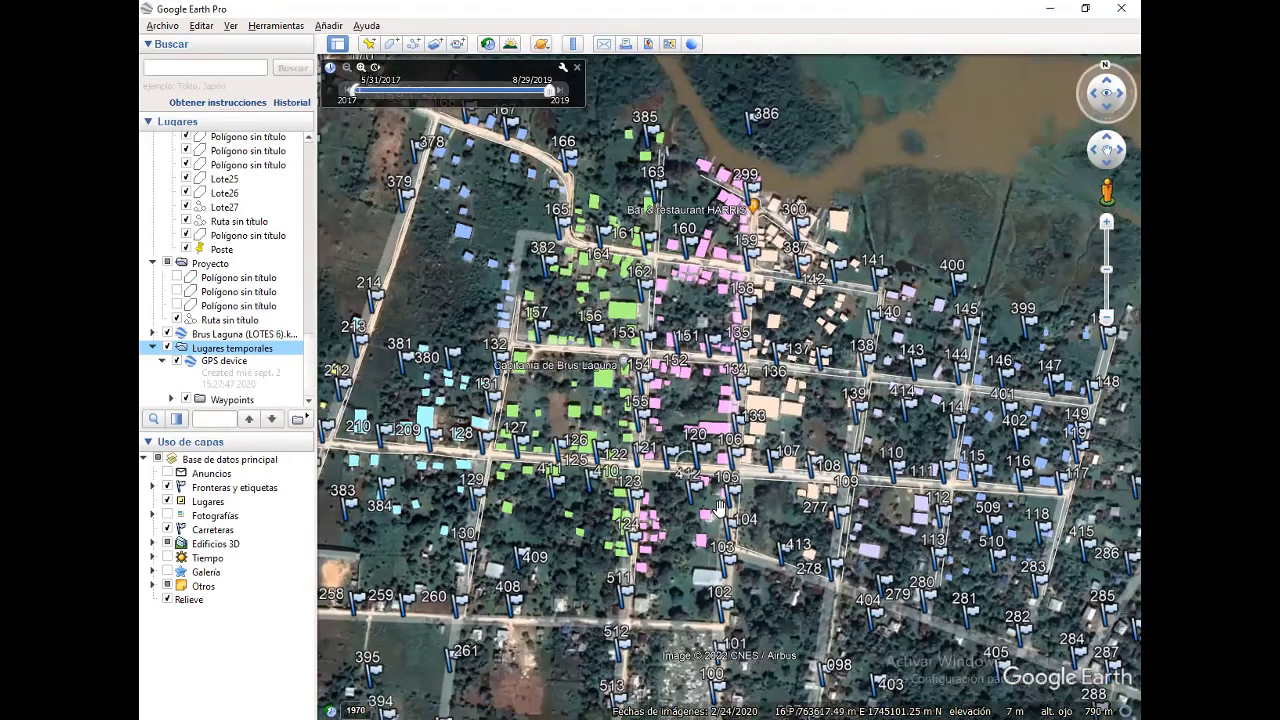
scroll(718, 508, down, 2)
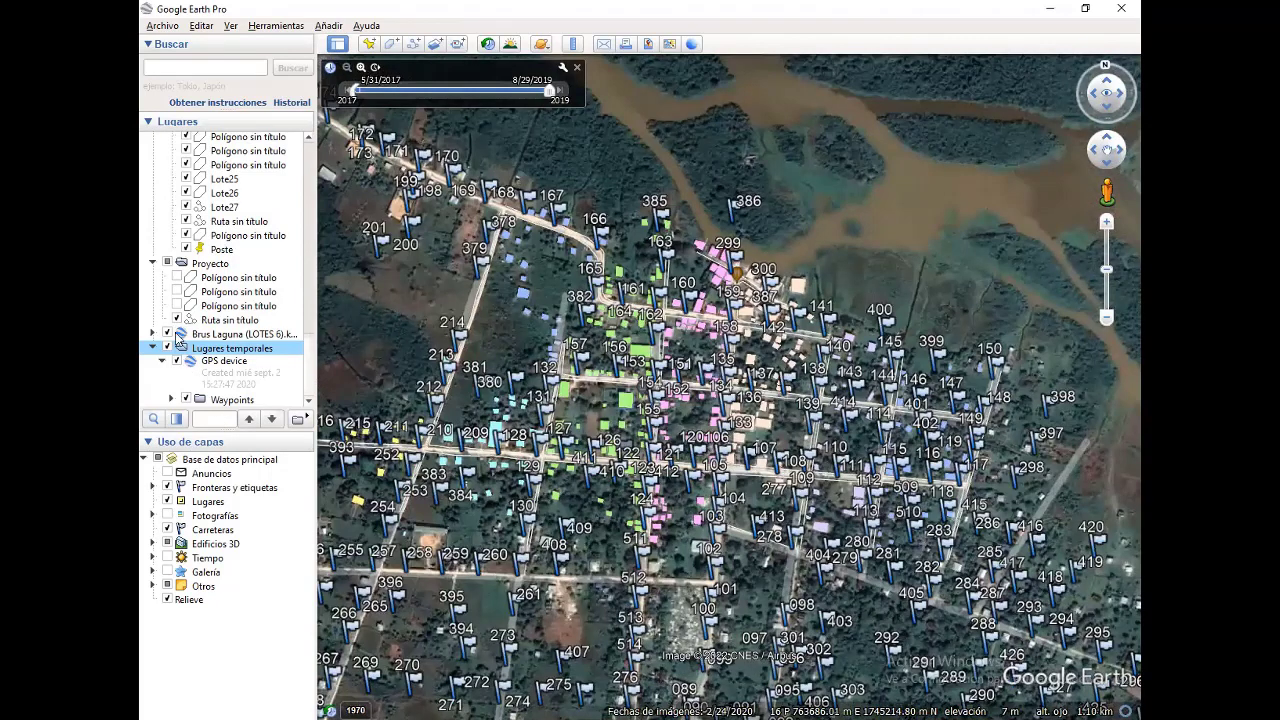
drag(185, 336, 224, 362)
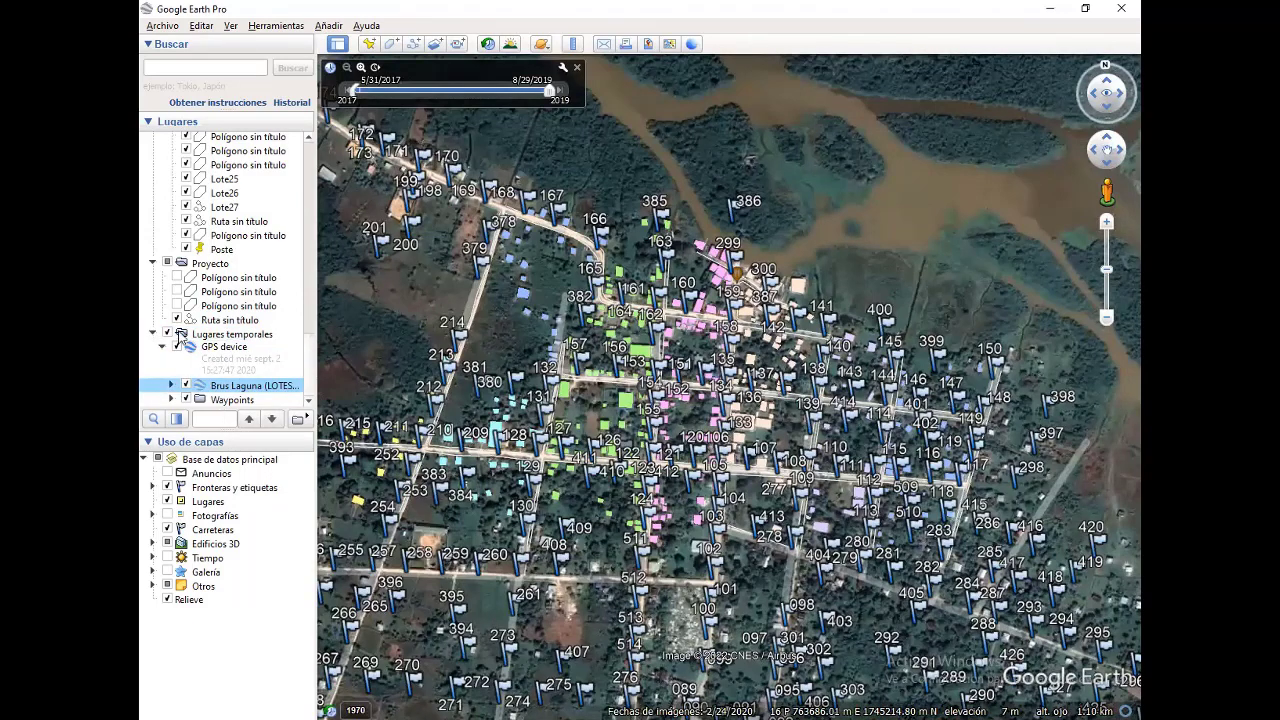
Save the Lugares temporales folder as the KML file 'Ejemplo'
right_click(248, 510)
click(248, 510)
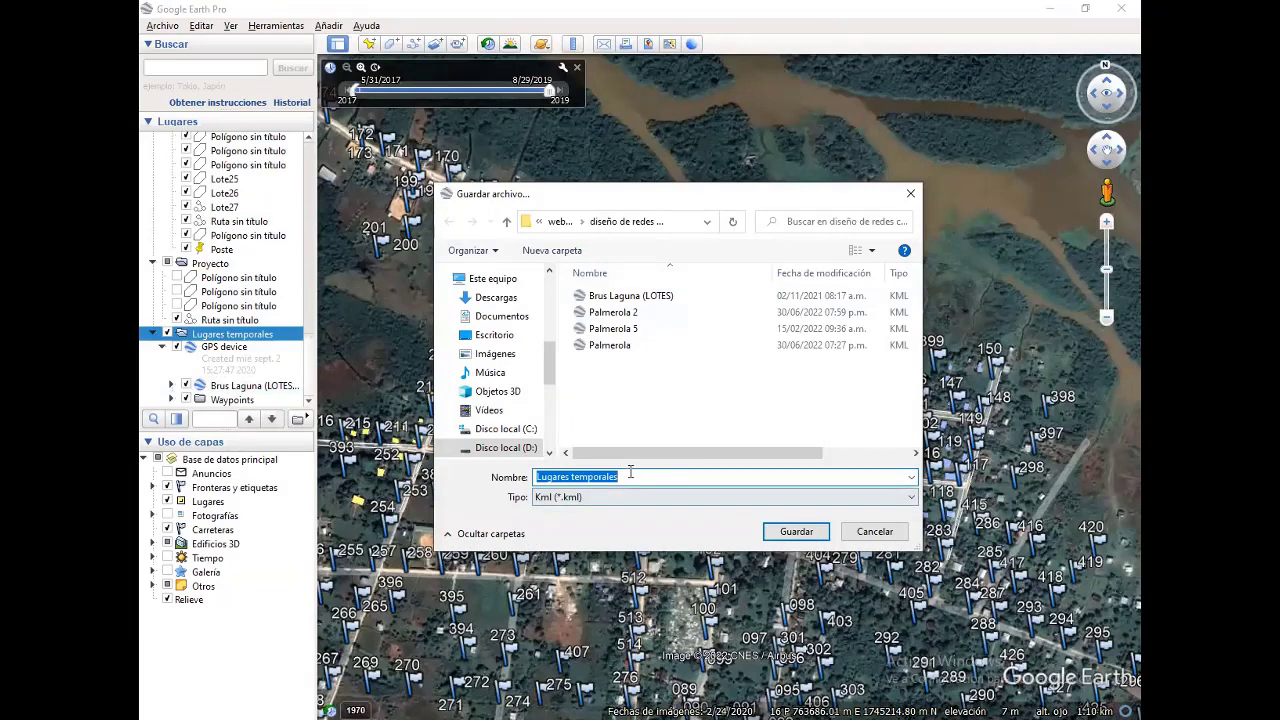
text(Ejemp)
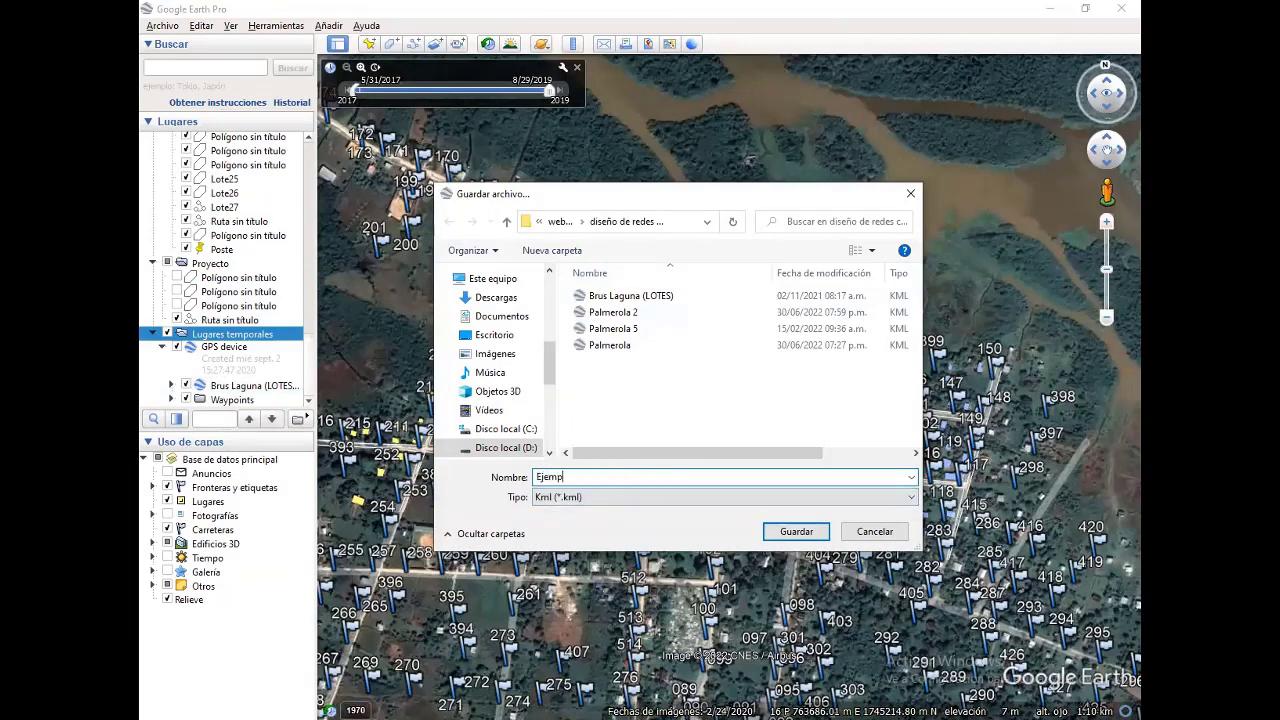
text(lo)
key(Return)
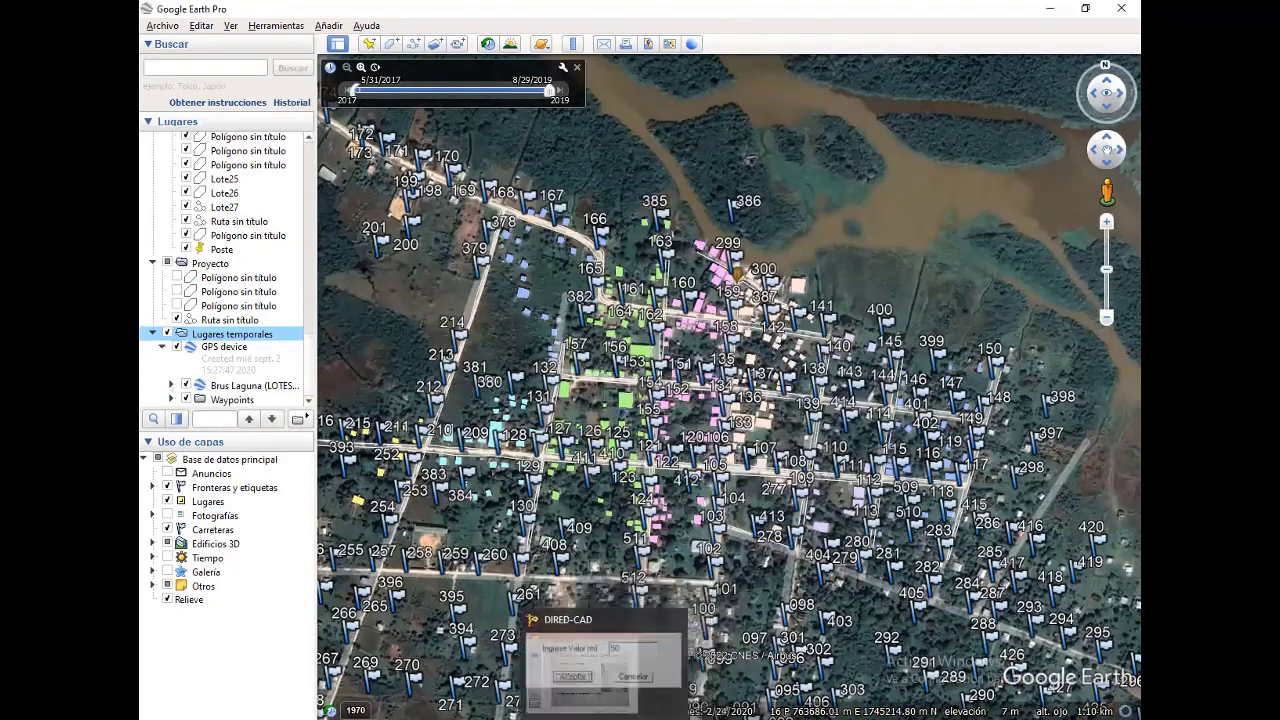
Load Ejemplo.kml via Cargar Mapa de Lotización and zoom over the imported streets and buildings
click(573, 676)
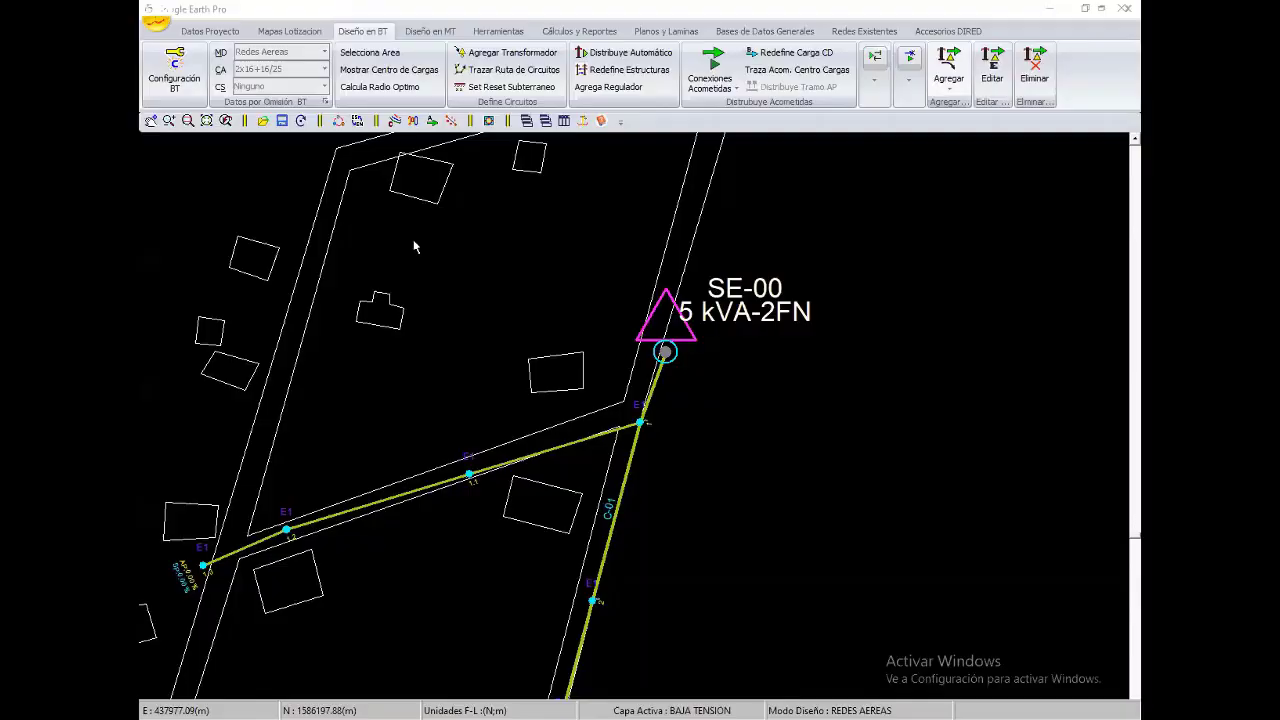
click(155, 25)
click(225, 86)
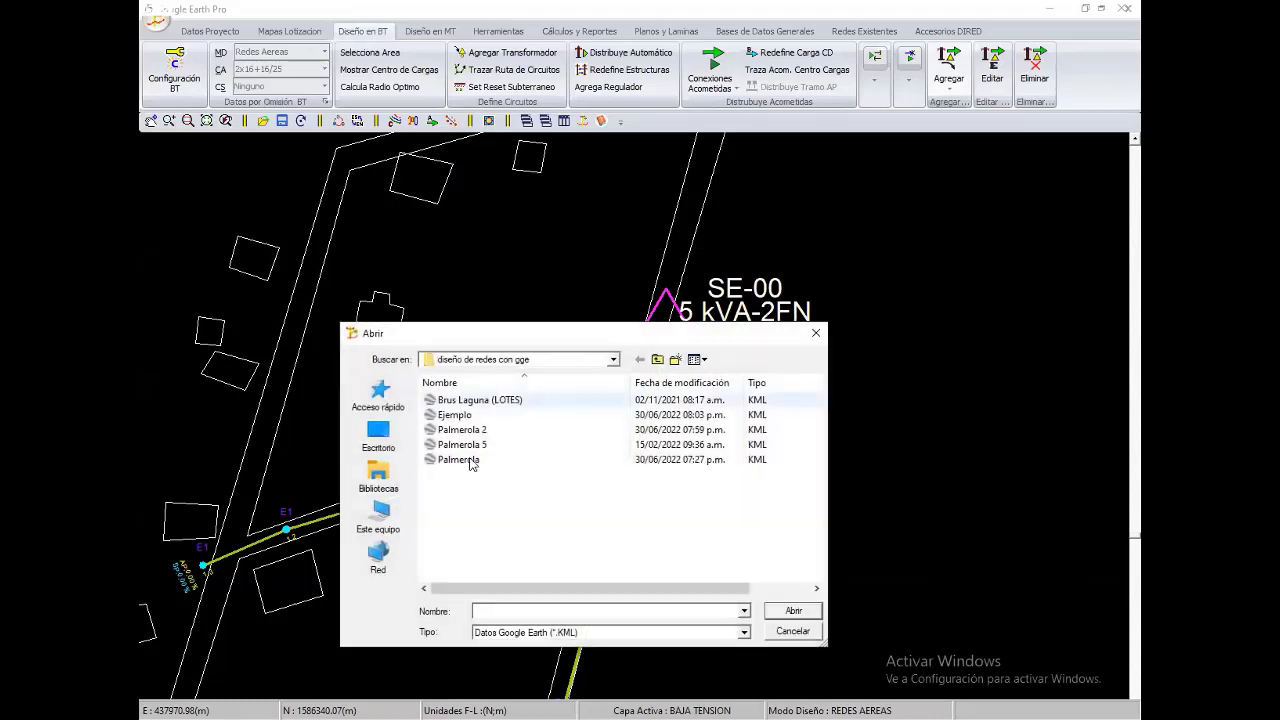
double_click(453, 414)
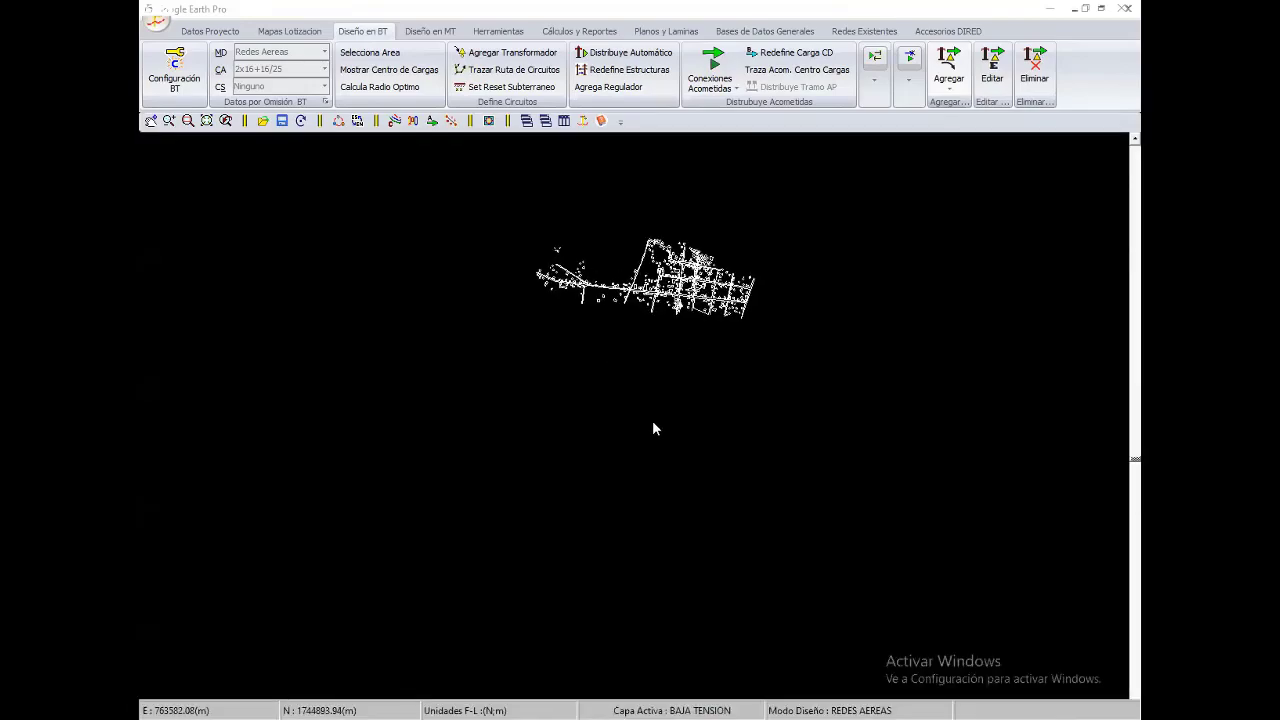
scroll(575, 600, up, 3)
scroll(586, 410, up, 2)
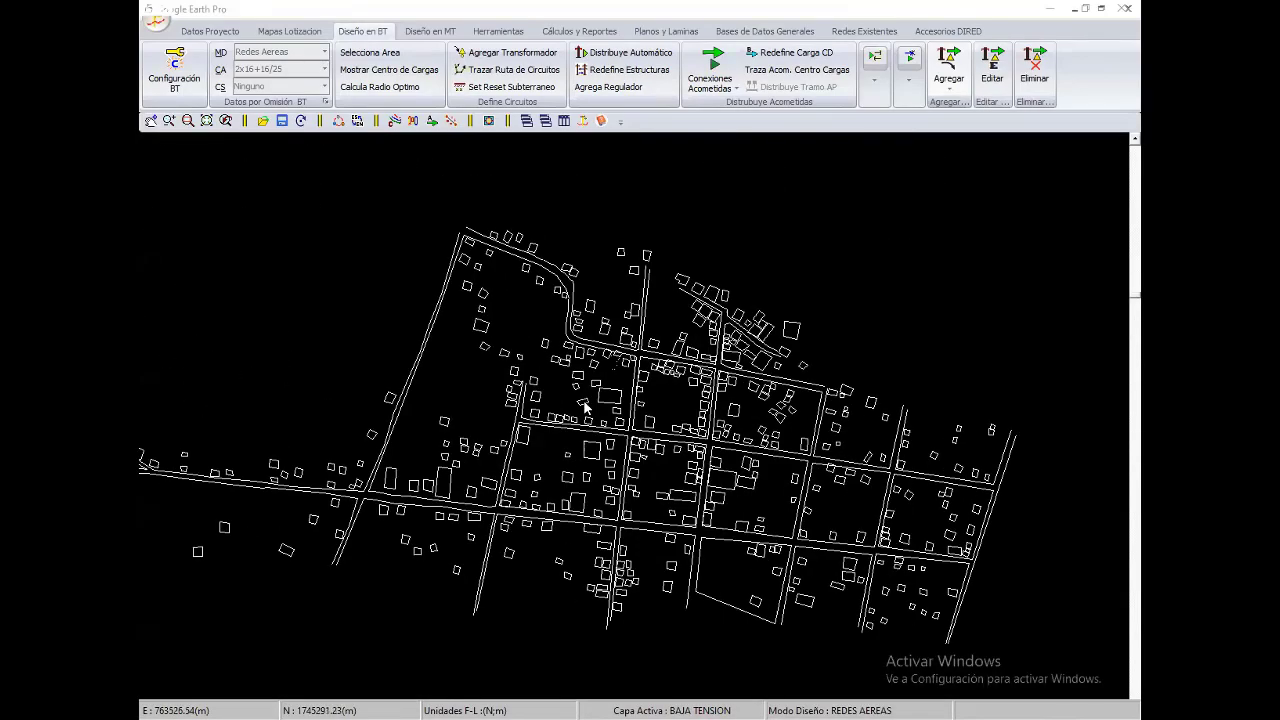
scroll(586, 420, up, 2)
scroll(601, 437, up, 2)
scroll(603, 435, up, 2)
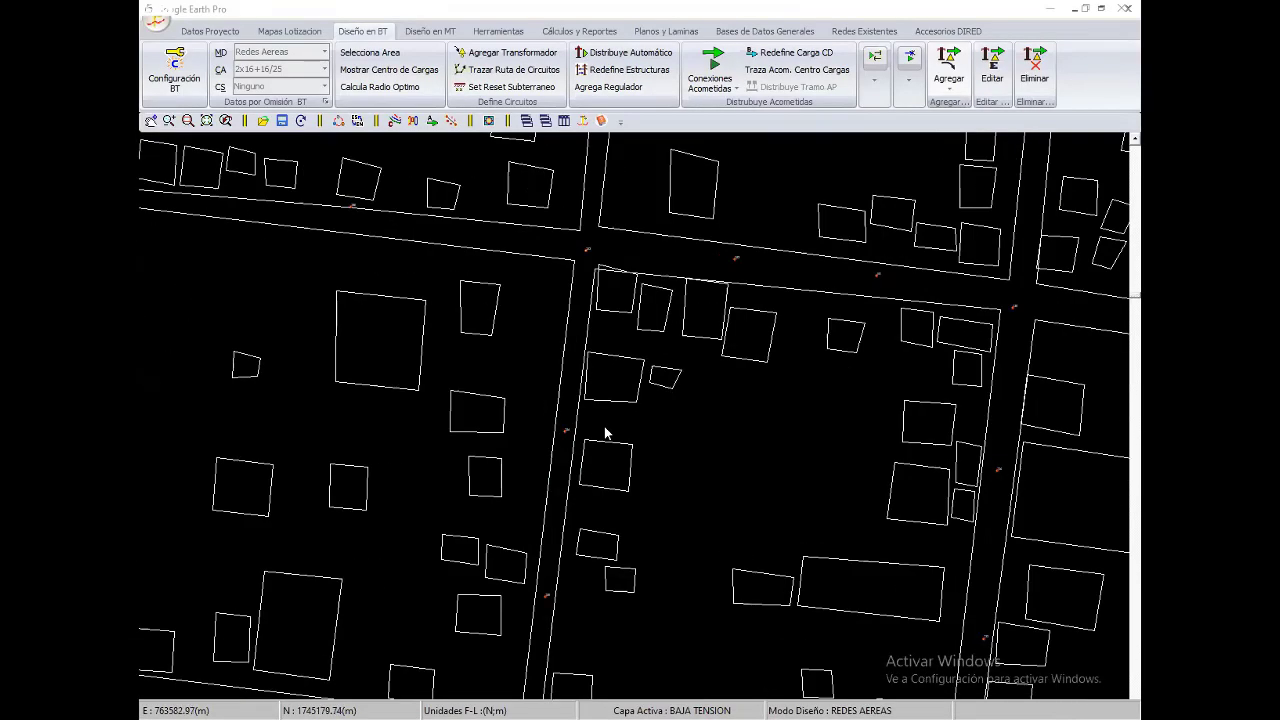
scroll(630, 445, down, 2)
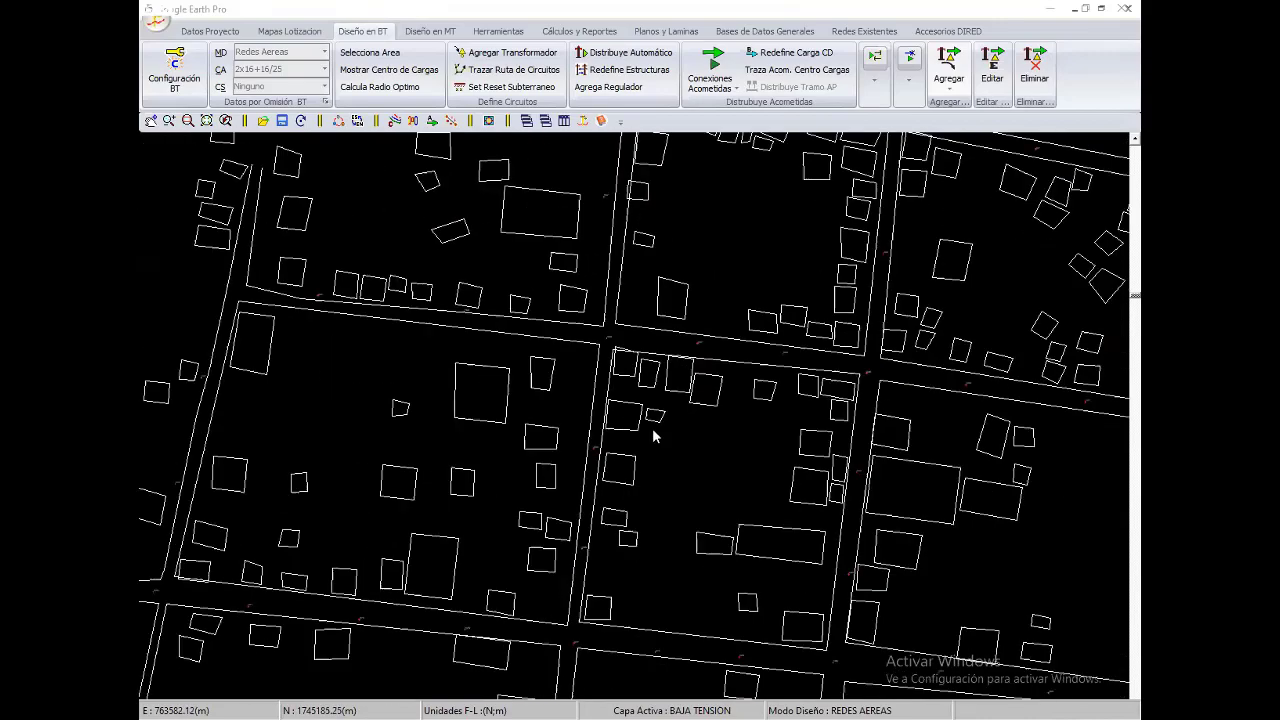
scroll(650, 430, down, 2)
scroll(663, 423, down, 2)
scroll(664, 424, up, 4)
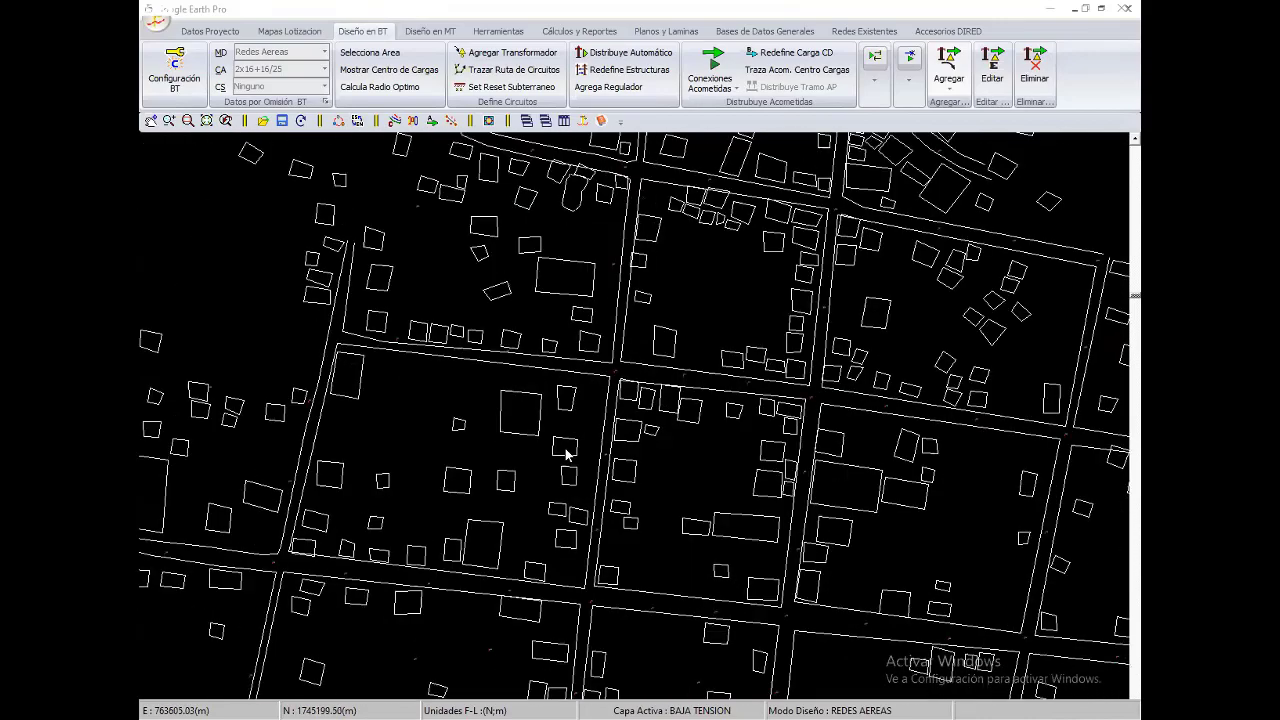
scroll(502, 310, up, 3)
scroll(560, 426, down, 1)
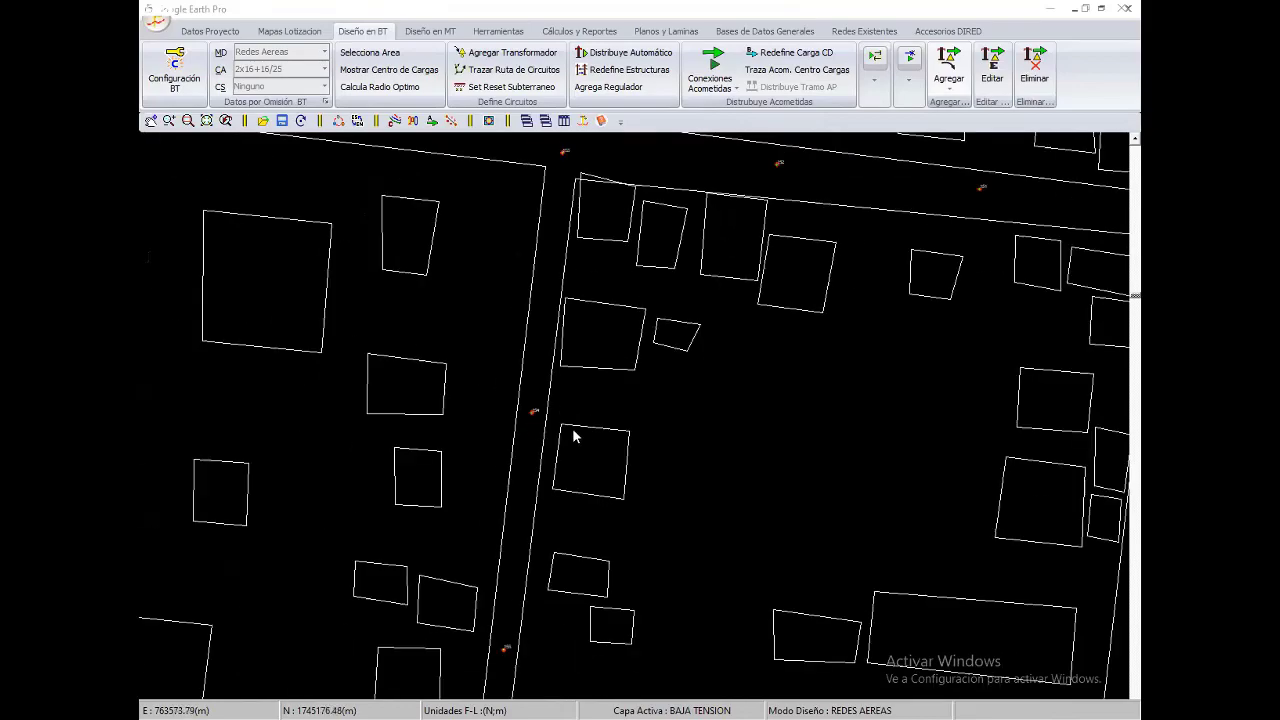
scroll(585, 415, down, 1)
scroll(630, 475, down, 1)
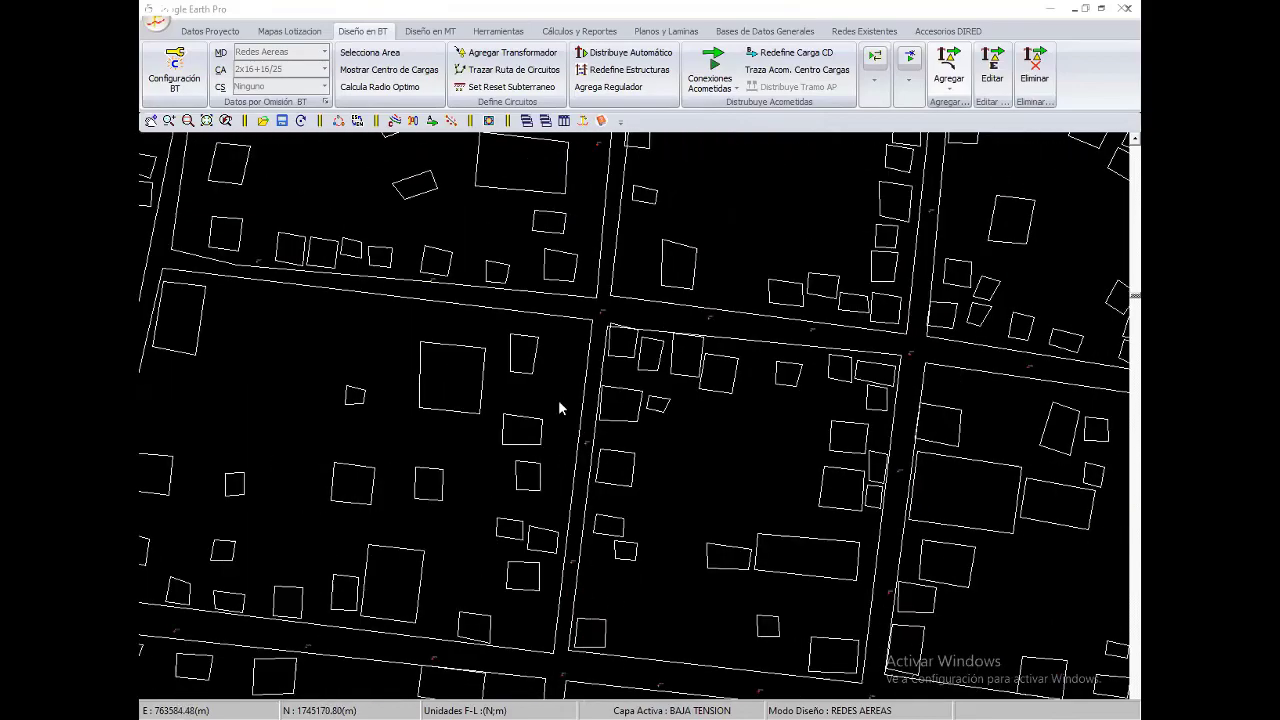
scroll(558, 408, down, 1)
scroll(437, 343, down, 1)
scroll(349, 400, up, 2)
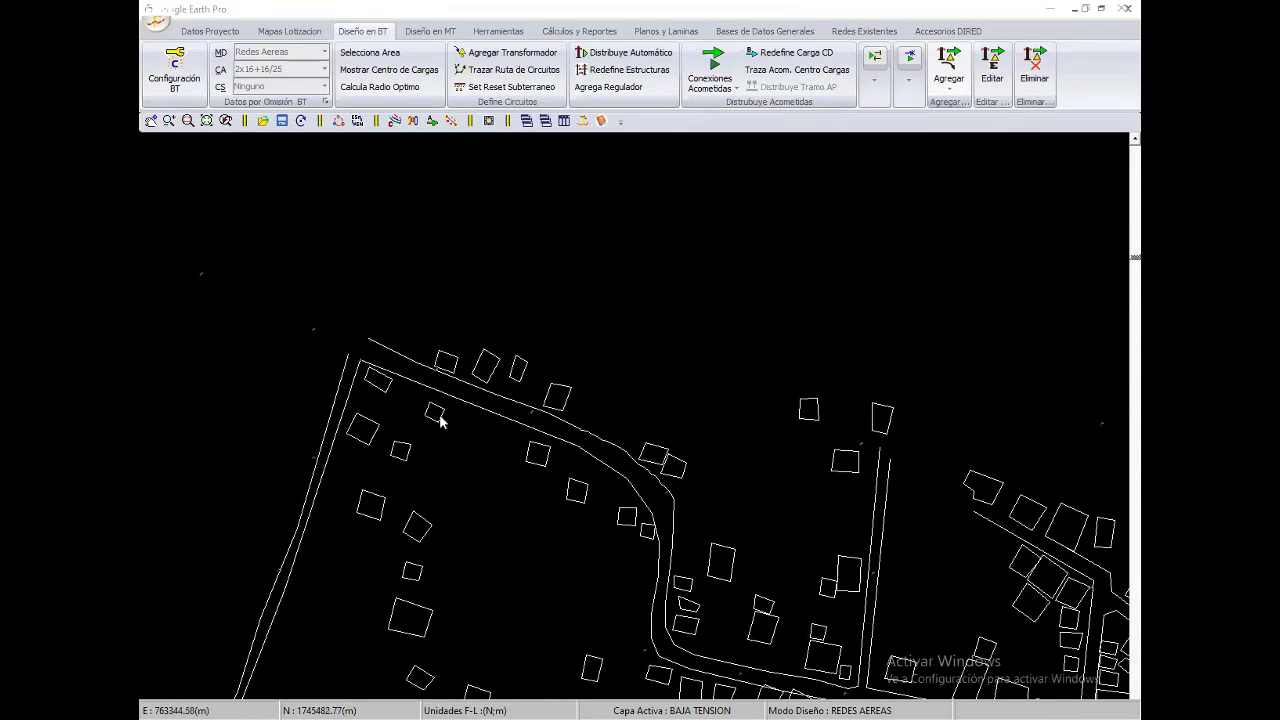
scroll(651, 491, down, 1)
scroll(866, 583, down, 1)
scroll(684, 523, up, 2)
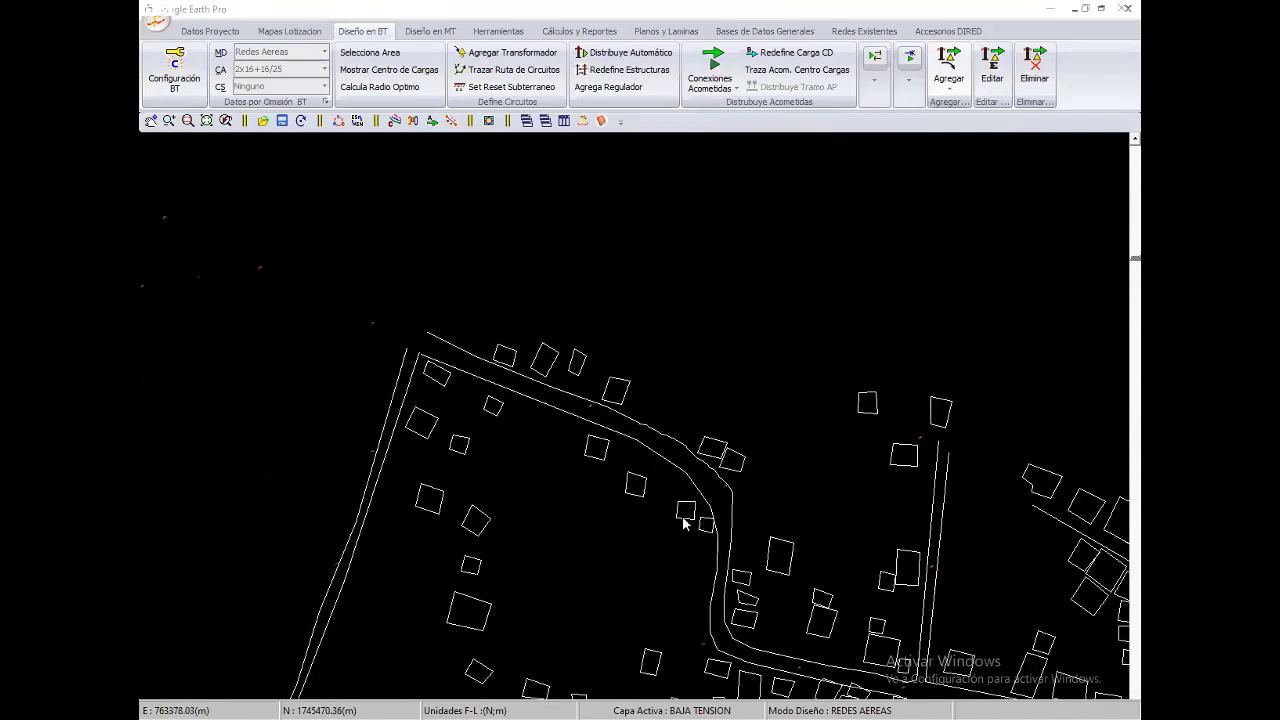
scroll(684, 523, down, 1)
scroll(333, 427, up, 1)
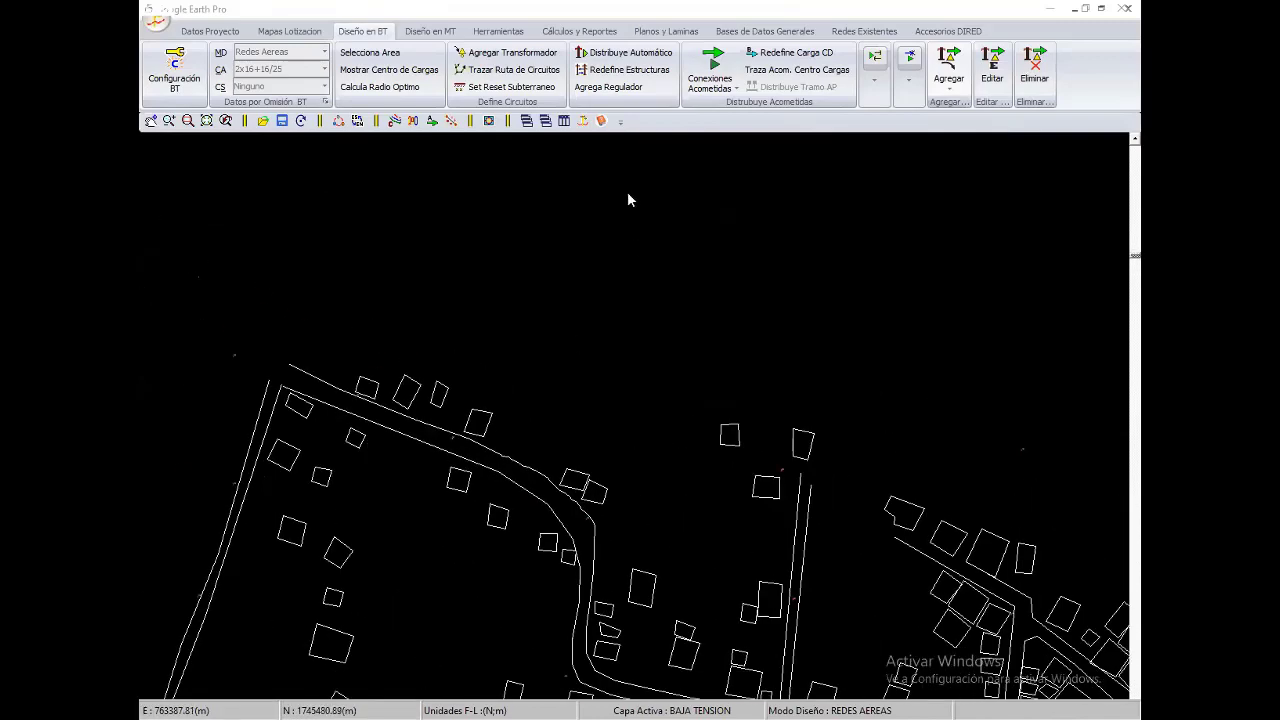
Start Agregar Transformador and mark a location near the northwest end of the road
click(506, 52)
scroll(380, 390, down, 1)
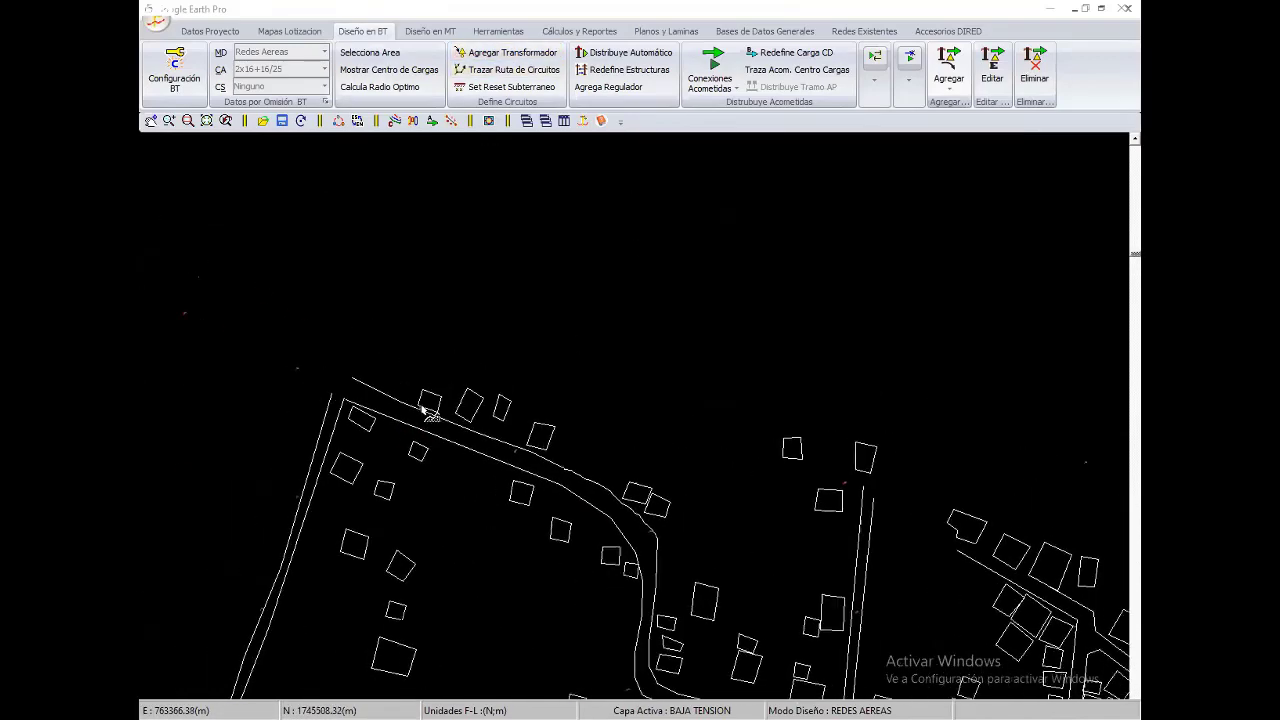
click(432, 418)
scroll(500, 437, up, 1)
scroll(356, 423, up, 1)
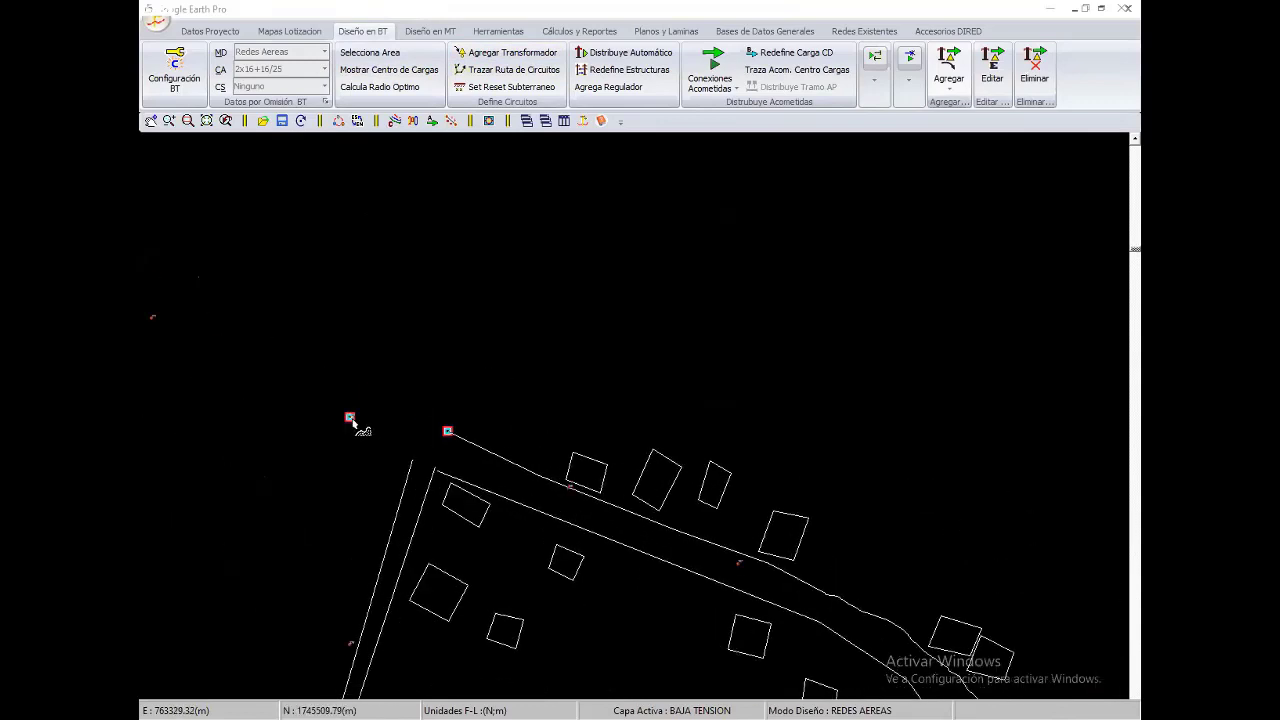
Place transformer SE-00 (5 kVA-2FN) at the marked point and finish transformer placement
click(351, 420)
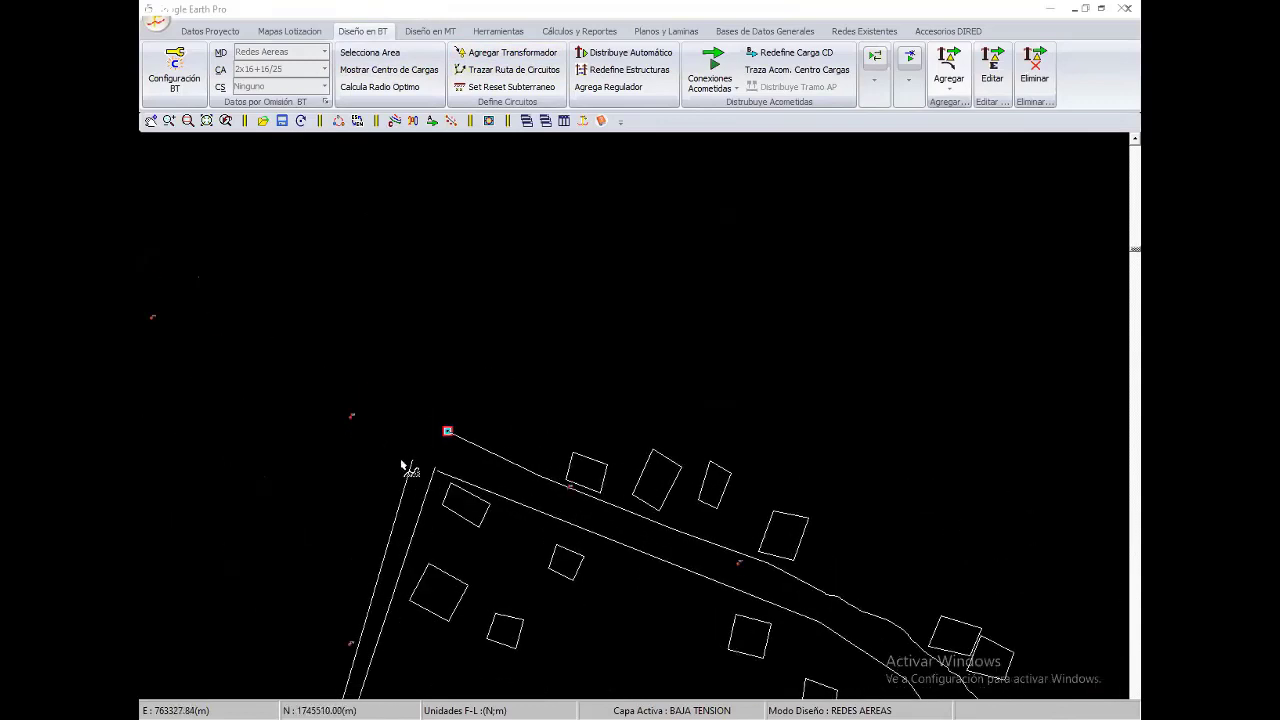
right_click(458, 332)
click(458, 317)
middle_drag(610, 519, 467, 456)
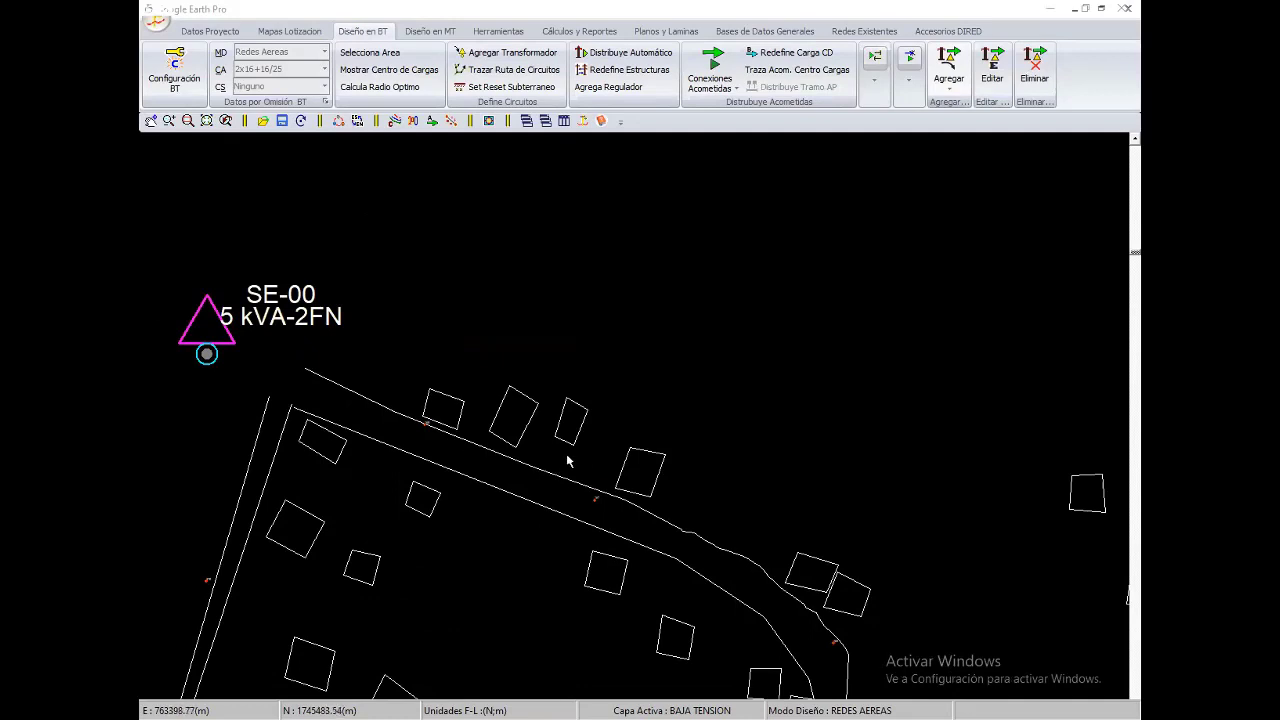
scroll(640, 465, down, 2)
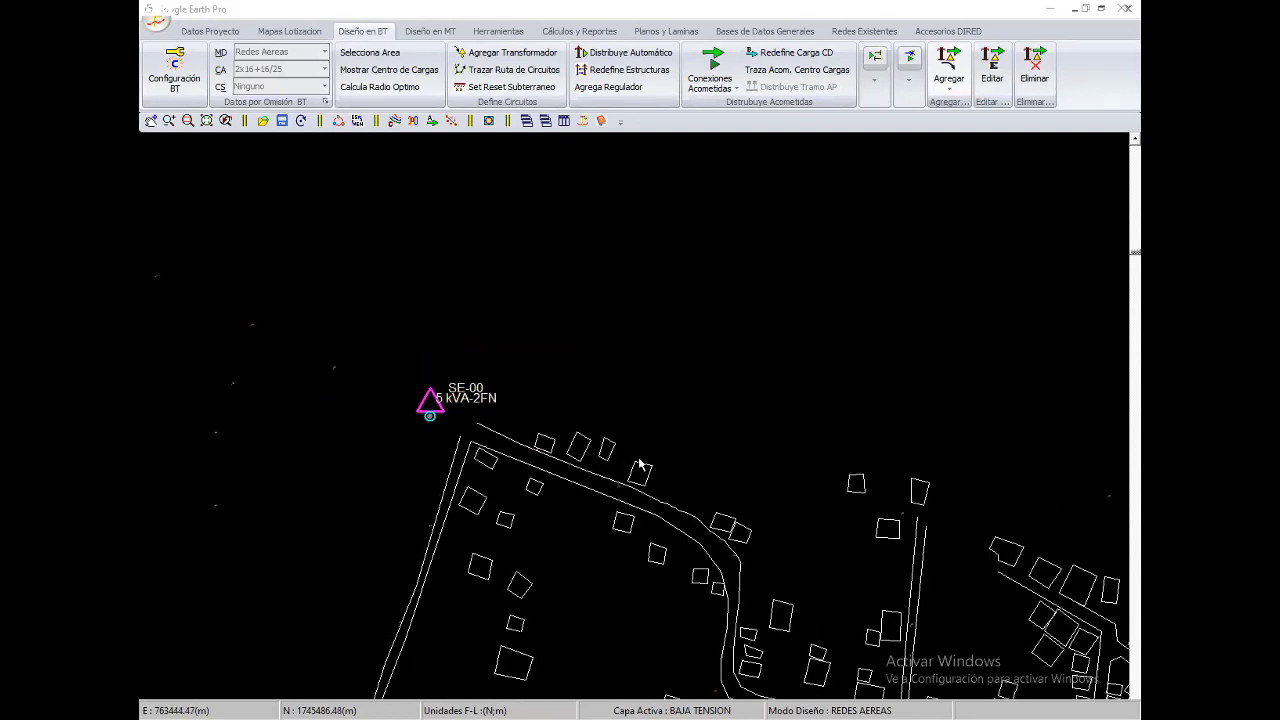
Start the circuit route at SE-00 and fix the first vertices along the curved road
click(510, 69)
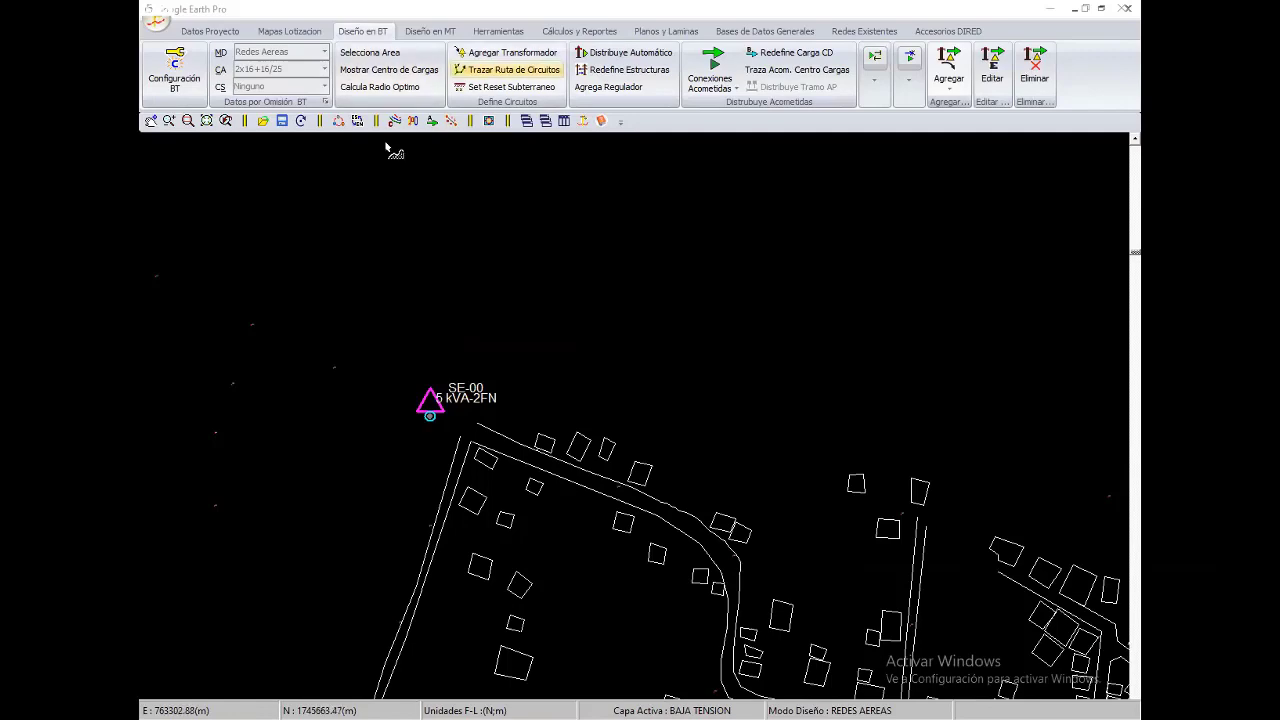
click(430, 405)
middle_drag(537, 461, 445, 432)
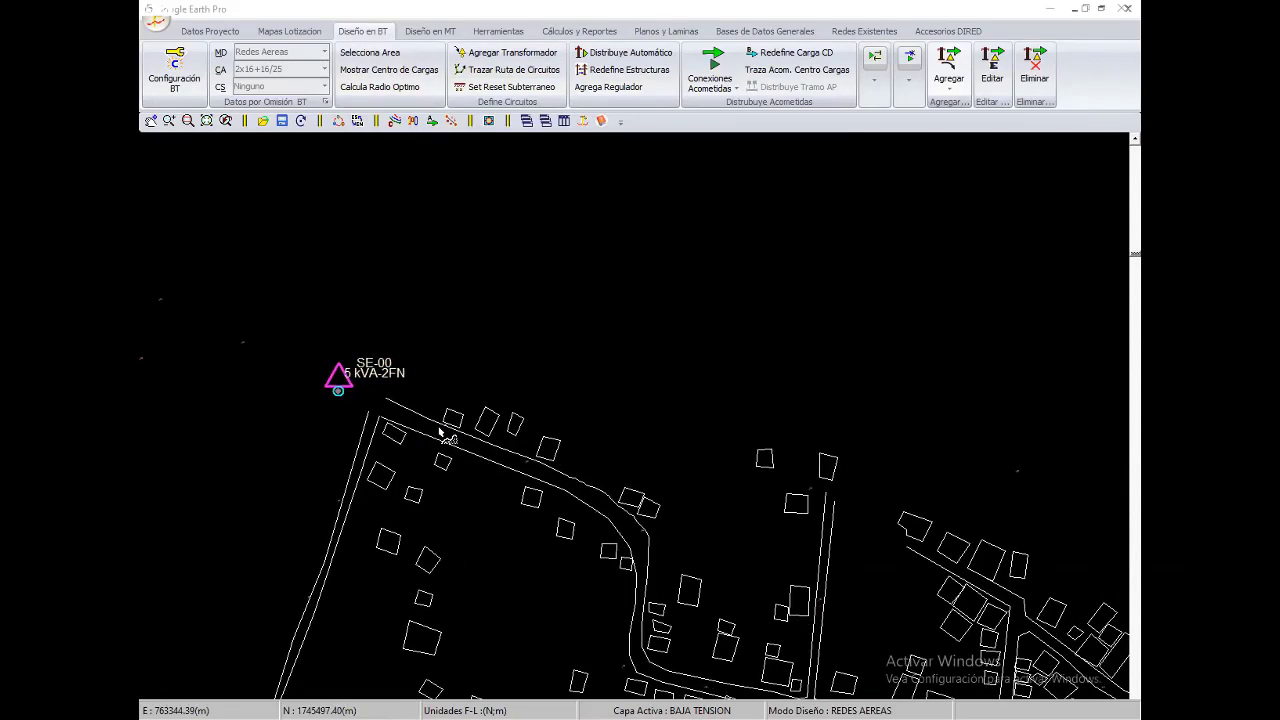
scroll(437, 430, up, 3)
scroll(437, 428, down, 3)
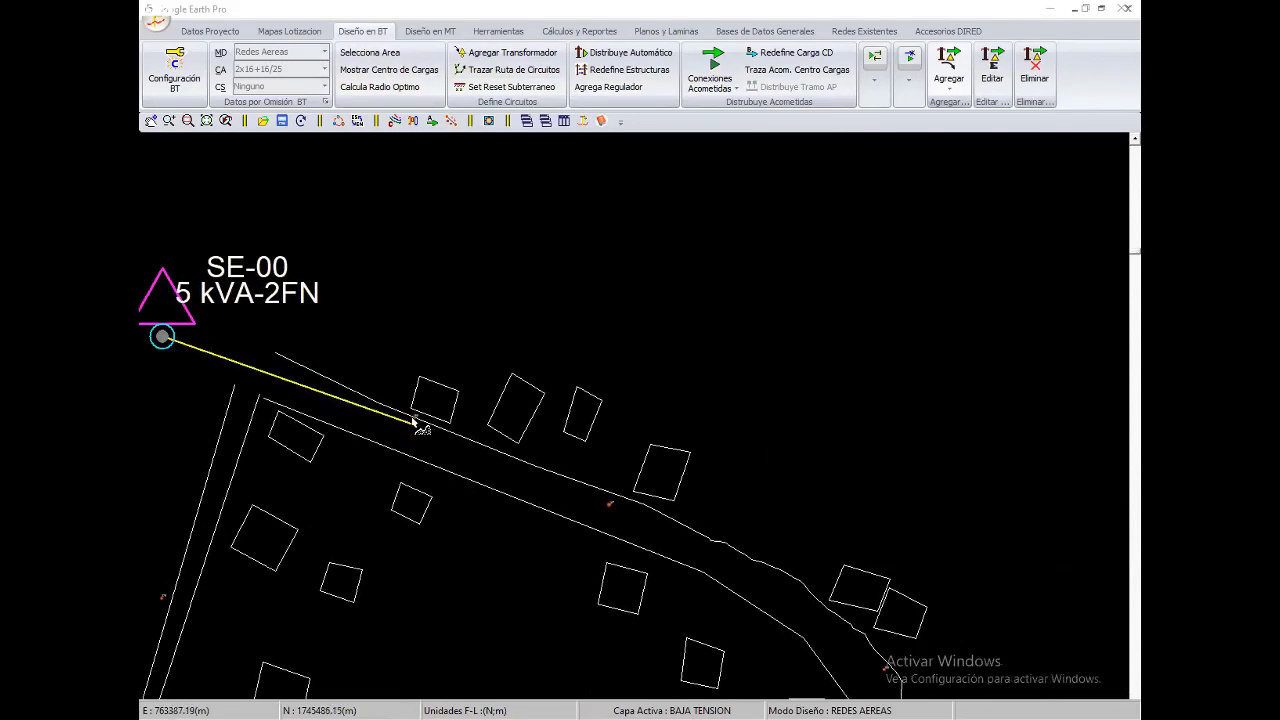
click(340, 420)
scroll(434, 414, up, 3)
click(437, 449)
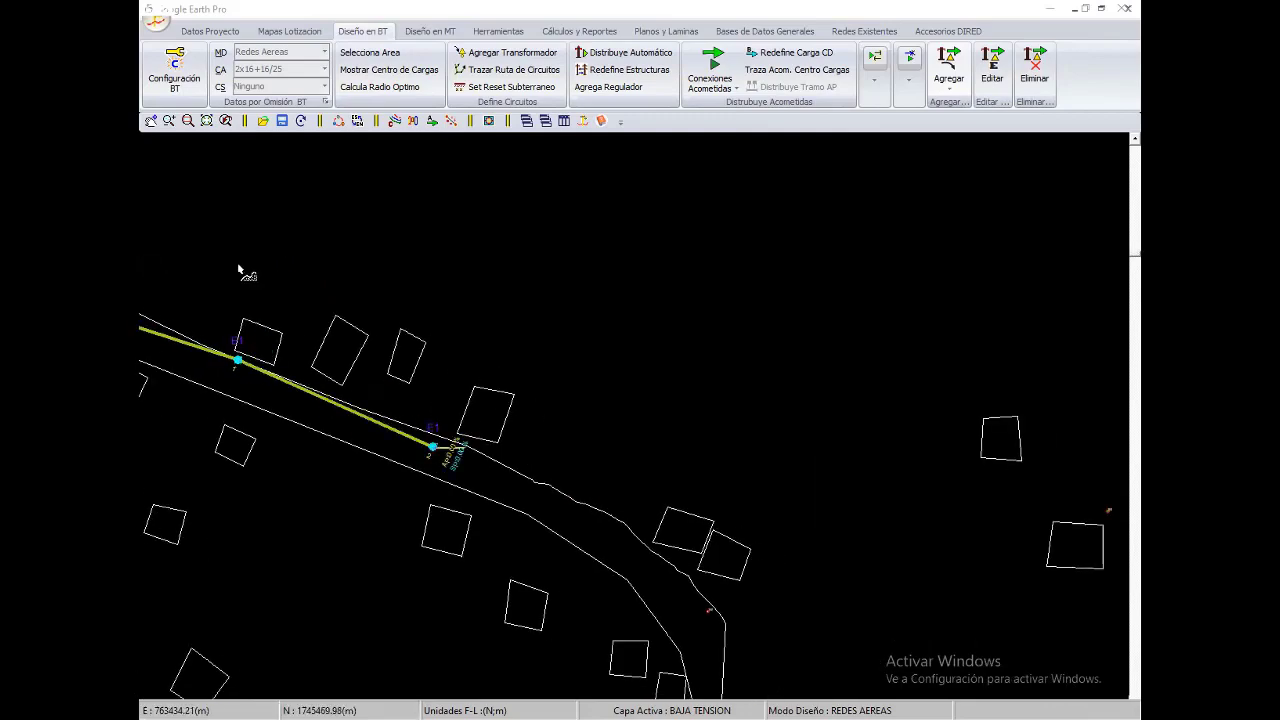
middle_drag(710, 616, 420, 412)
click(417, 400)
middle_drag(367, 690, 251, 452)
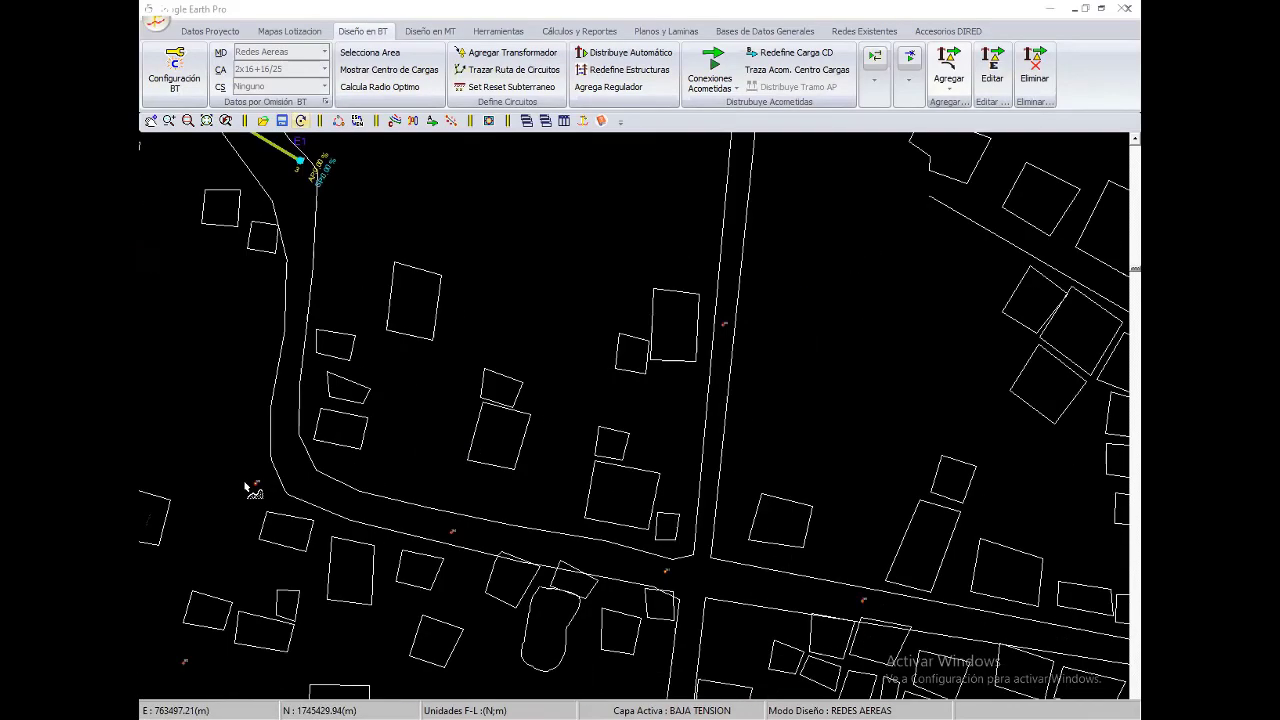
click(256, 481)
Continue the route pole by pole down the road past the intersection pole
middle_drag(454, 548, 389, 460)
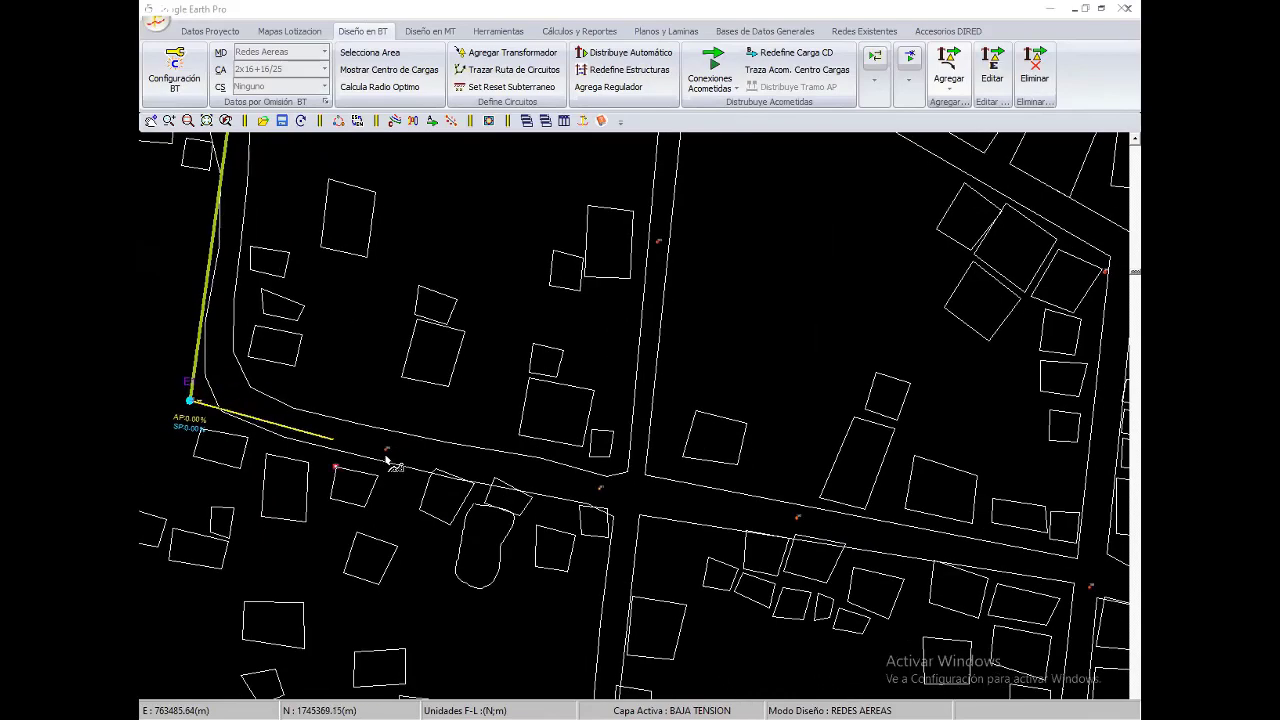
click(387, 452)
click(596, 488)
middle_drag(598, 495, 548, 382)
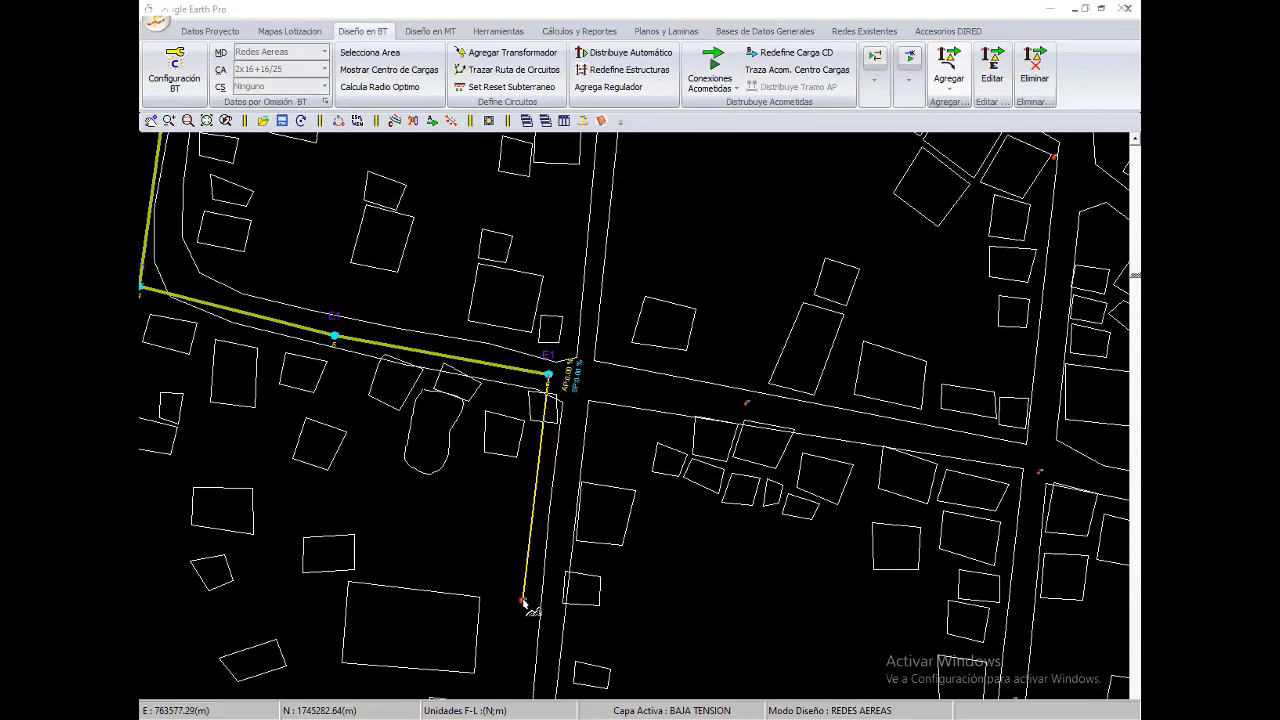
click(522, 601)
middle_drag(528, 560, 513, 274)
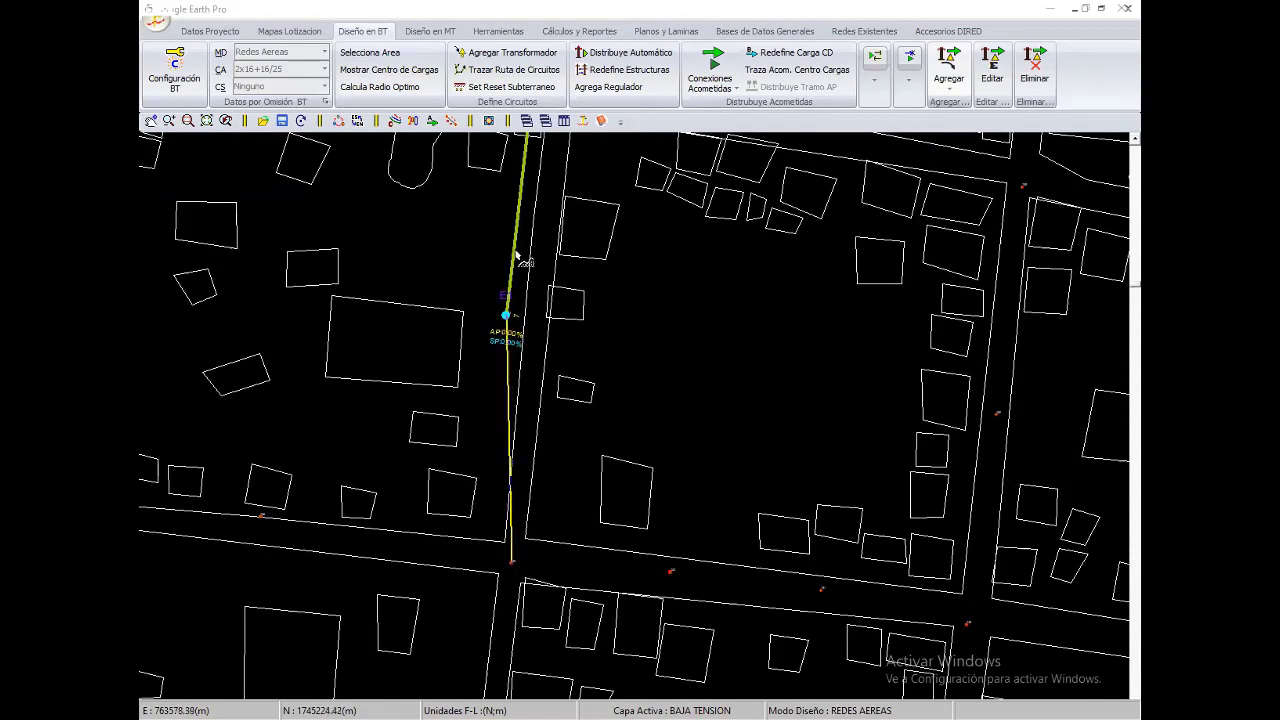
click(512, 565)
middle_drag(512, 565, 510, 408)
click(489, 601)
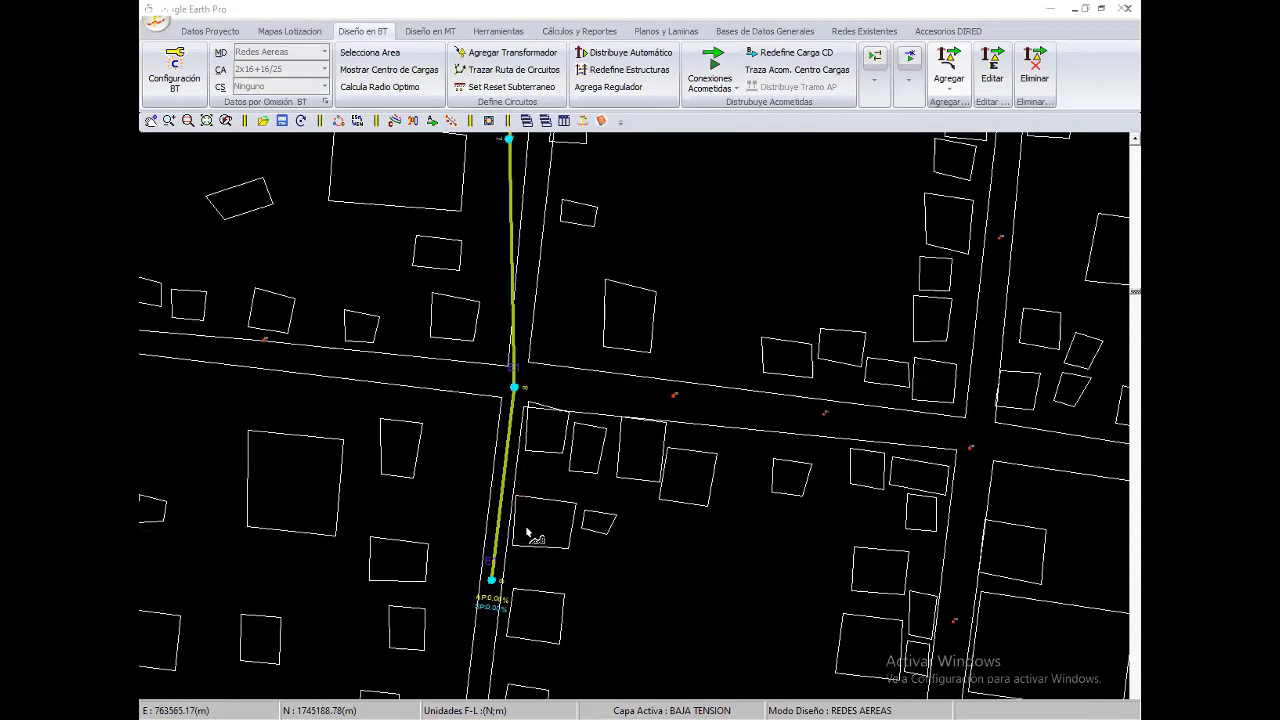
click(518, 566)
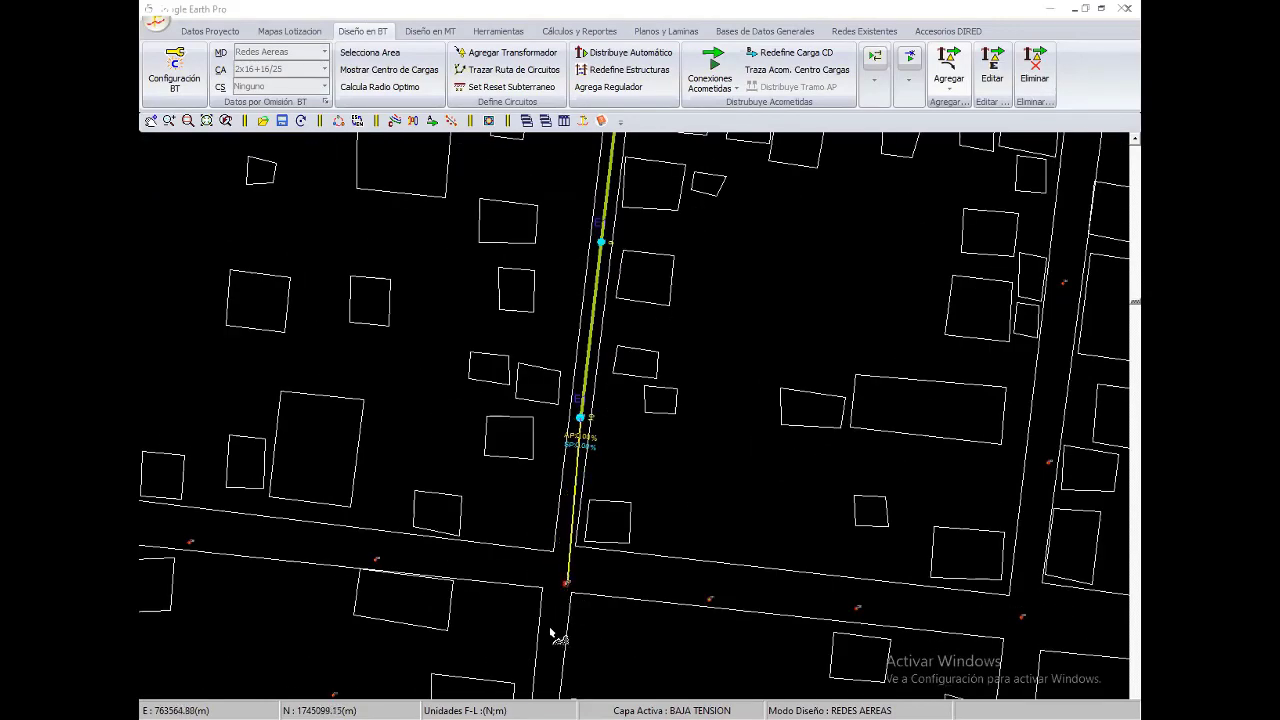
click(567, 584)
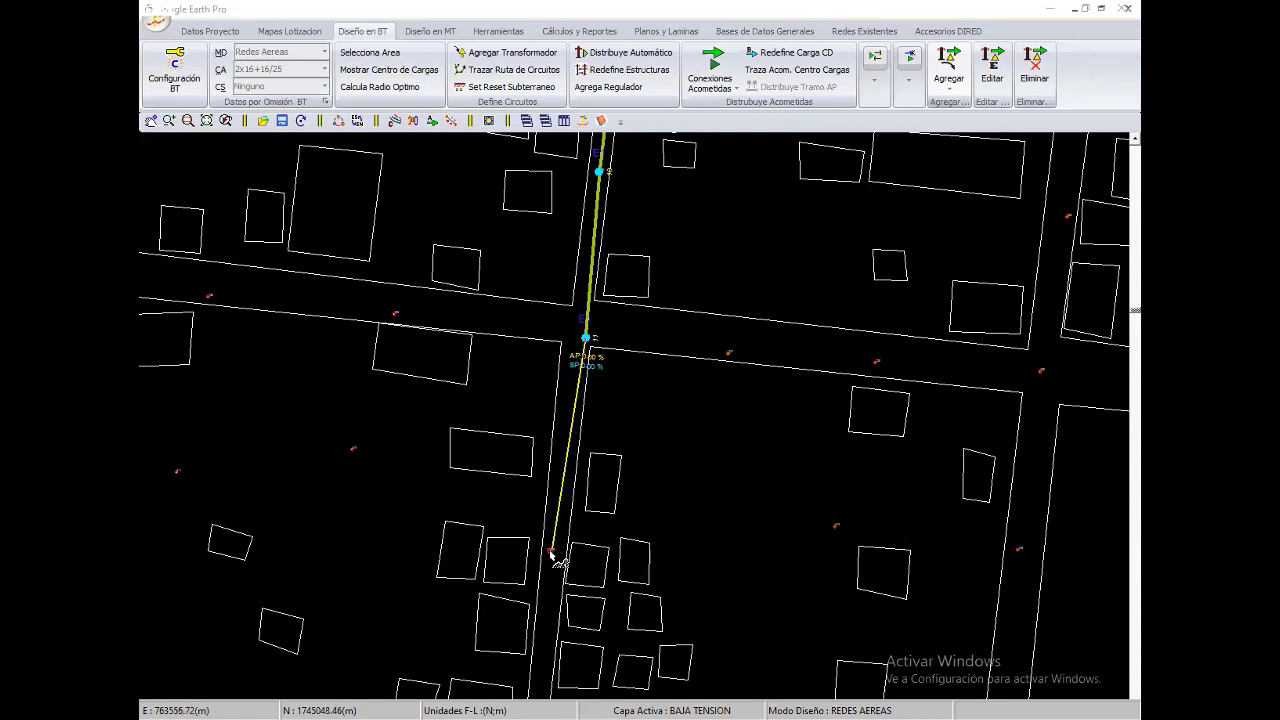
click(551, 549)
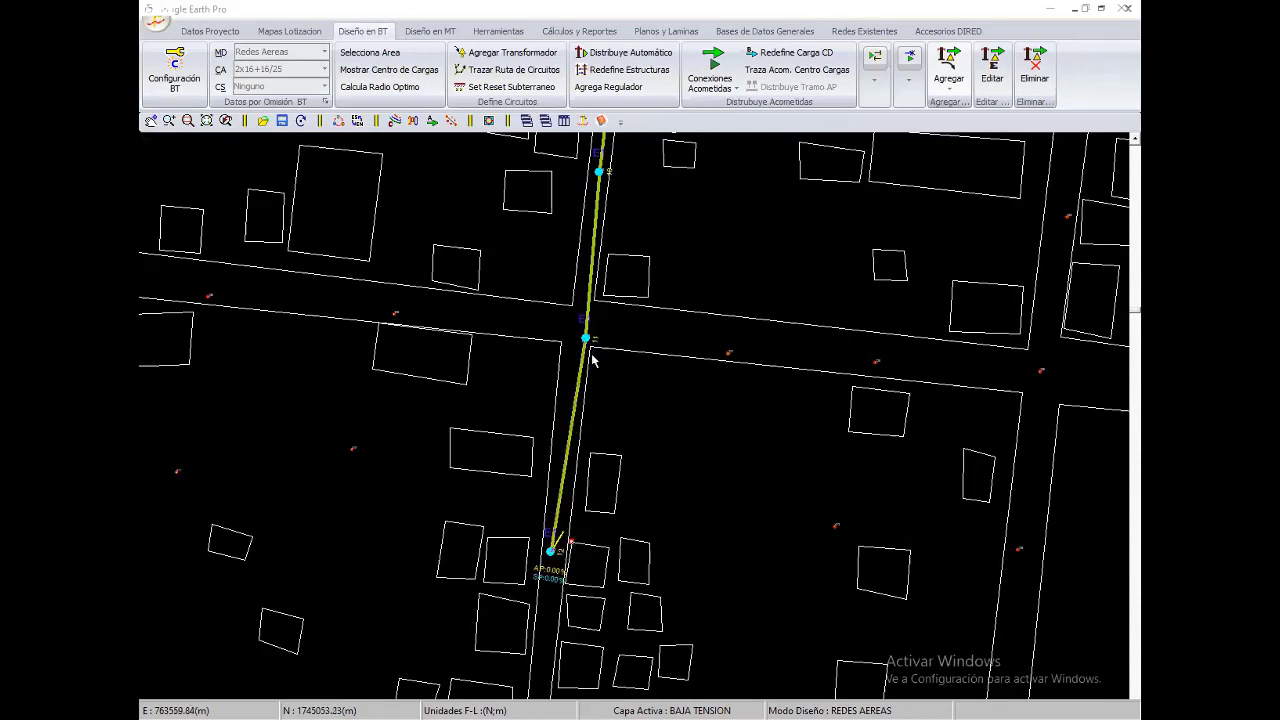
Run the route east along the cross street through vertices E1 and 11.4–11.8, then zoom out
click(729, 353)
click(873, 366)
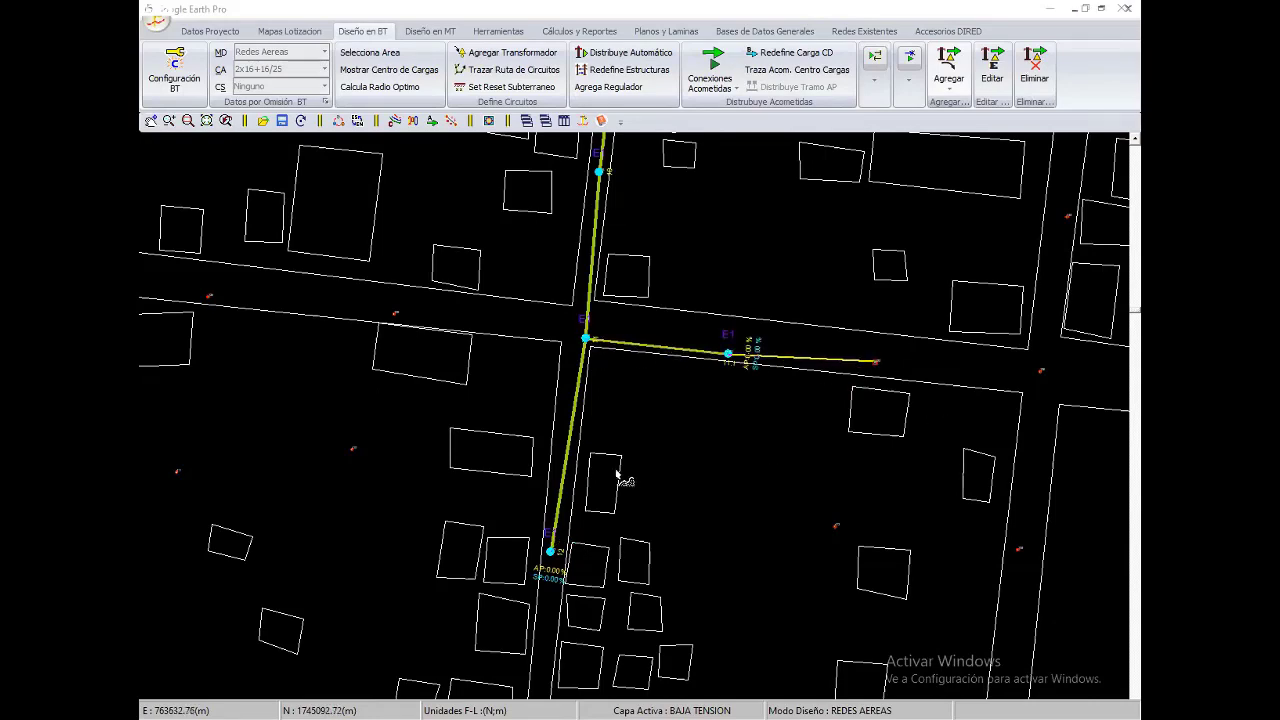
mouse_move(1036, 378)
middle_down()
mouse_move(737, 434)
mouse_move(469, 463)
middle_up()
click(737, 428)
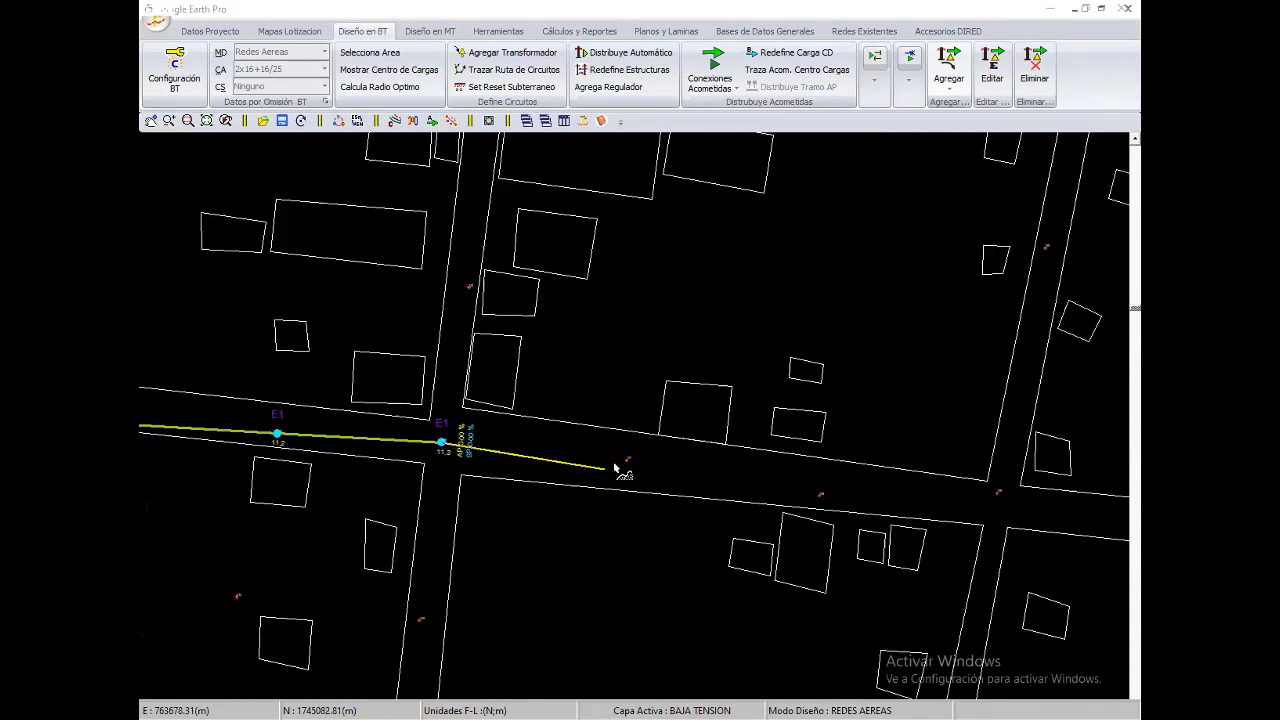
click(626, 459)
middle_drag(825, 498, 597, 491)
click(593, 488)
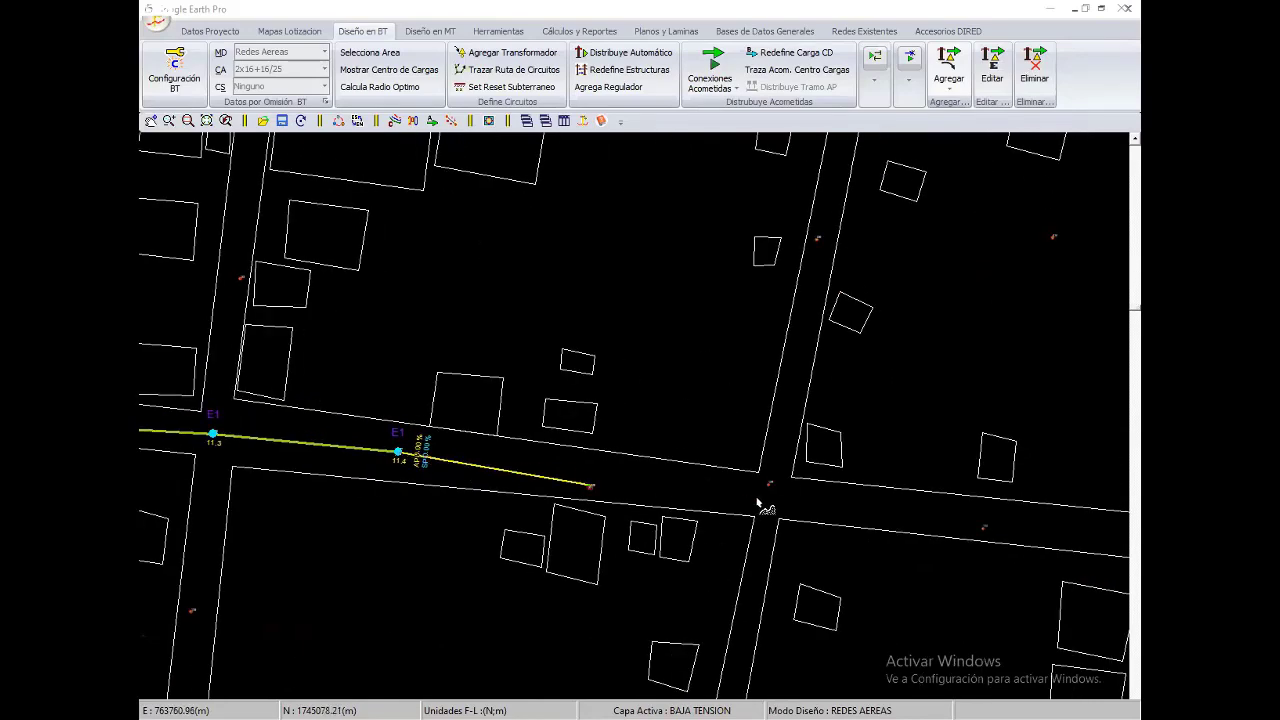
click(768, 485)
middle_drag(994, 534, 823, 534)
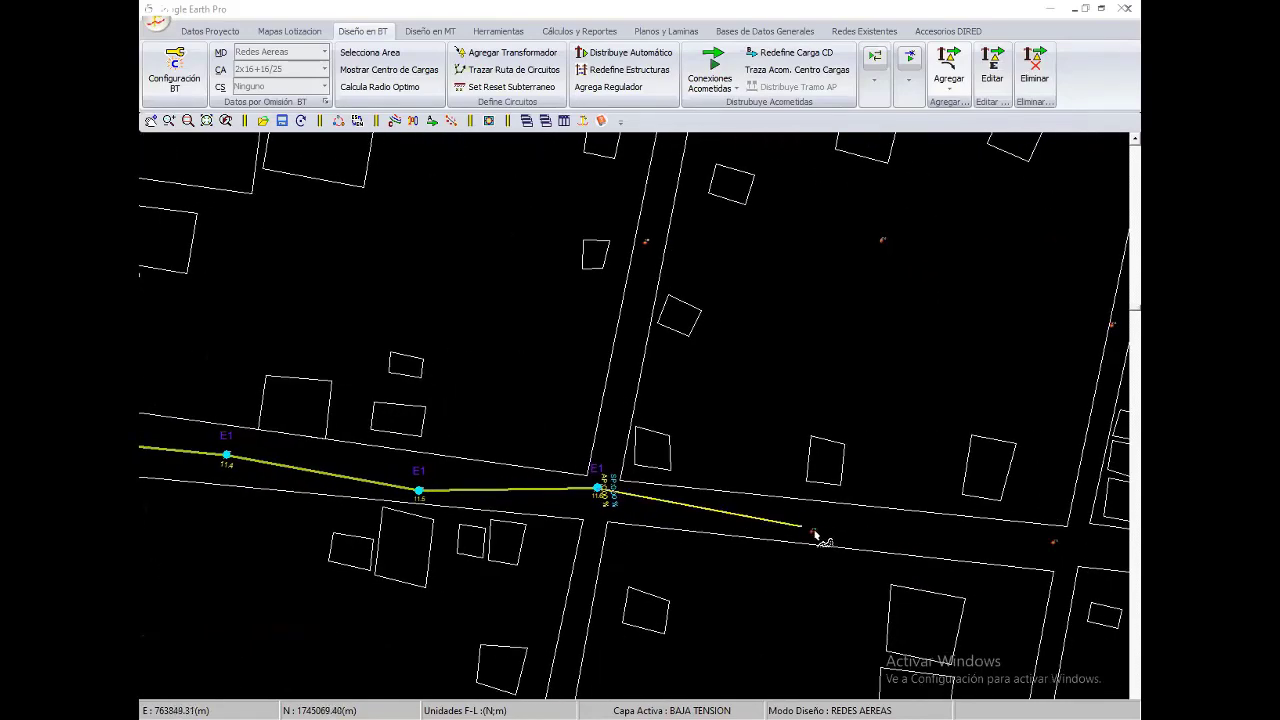
click(812, 532)
middle_drag(1063, 555, 717, 531)
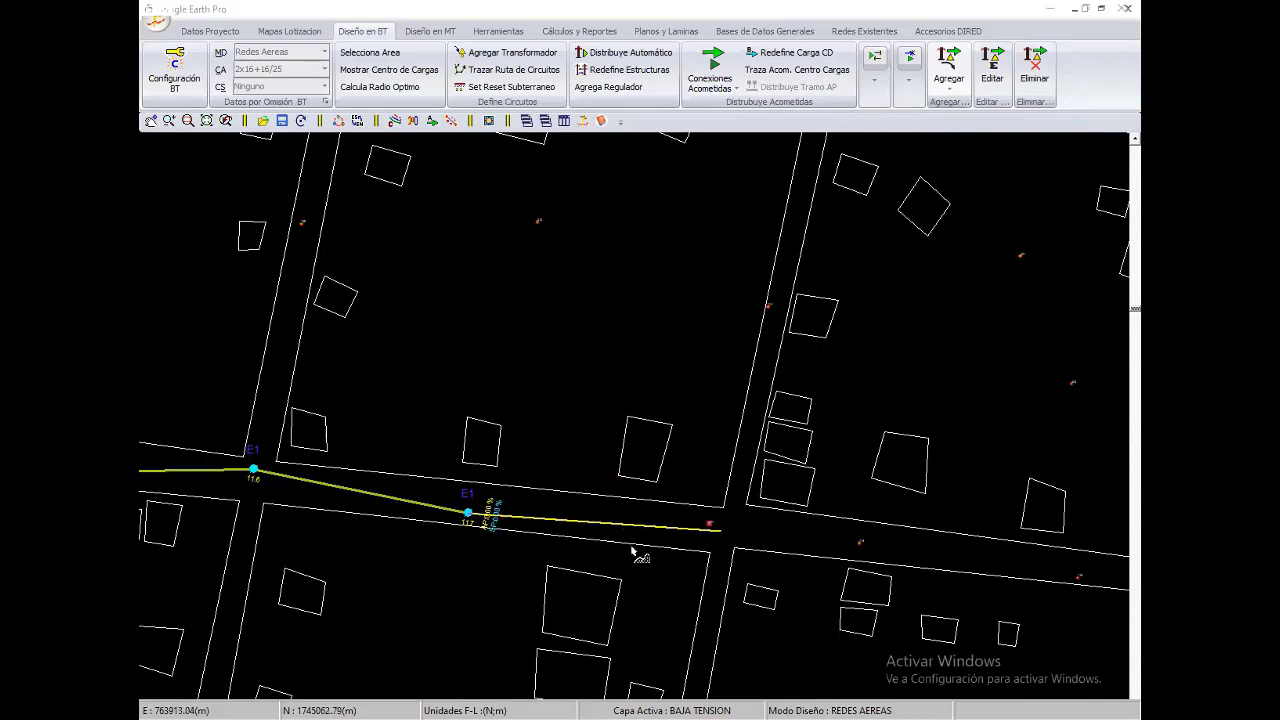
click(715, 522)
scroll(638, 475, down, 3)
scroll(224, 493, down, 2)
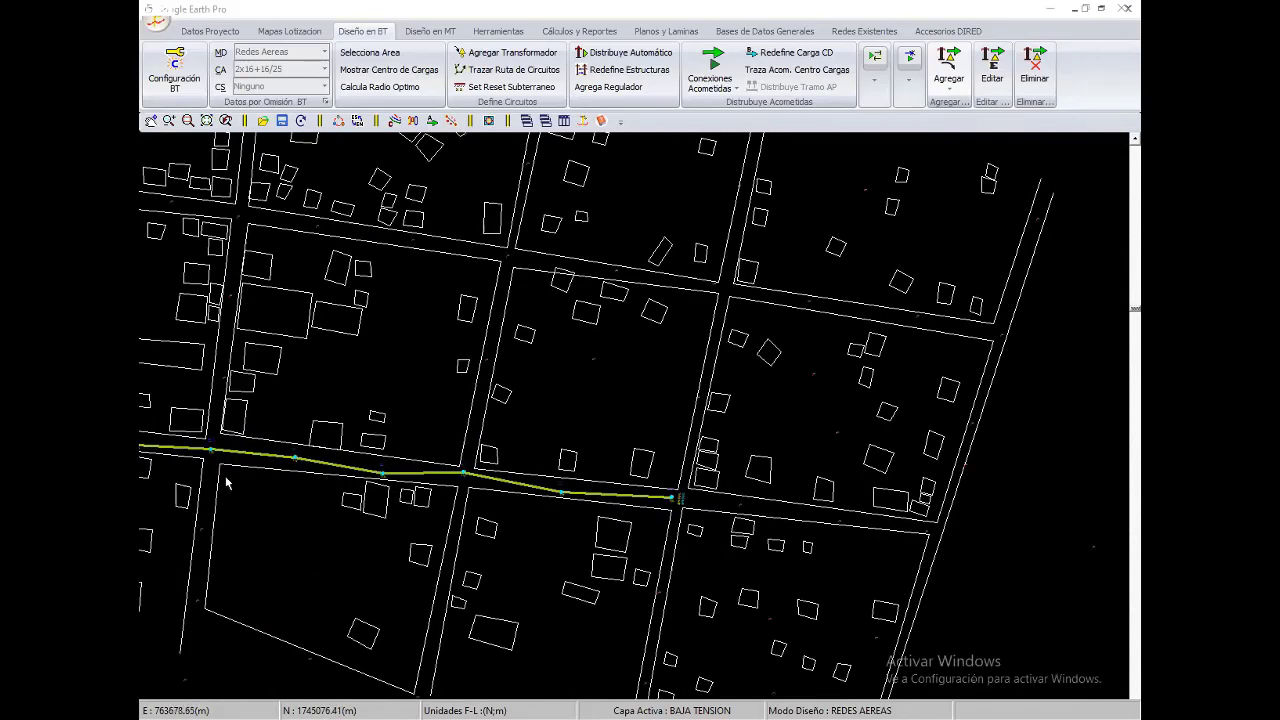
scroll(309, 449, down, 2)
scroll(420, 423, down, 1)
middle_drag(430, 440, 558, 446)
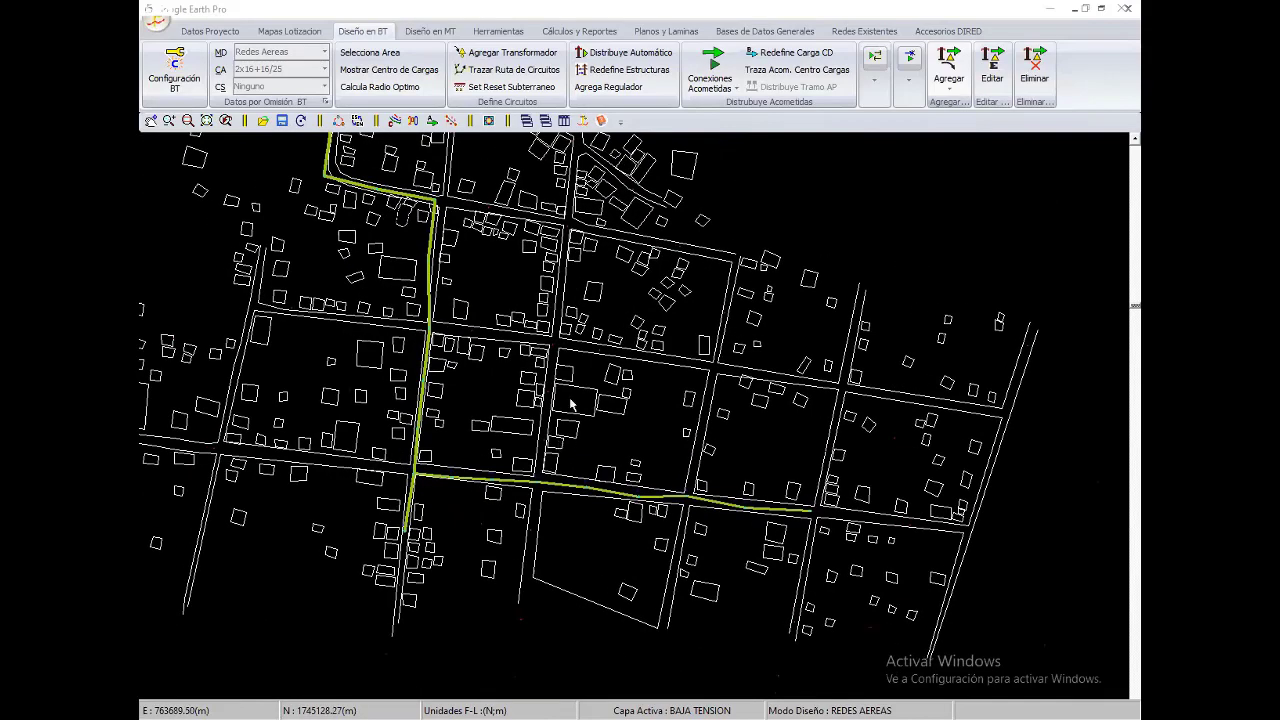
scroll(655, 478, down, 1)
scroll(655, 478, down, 1)
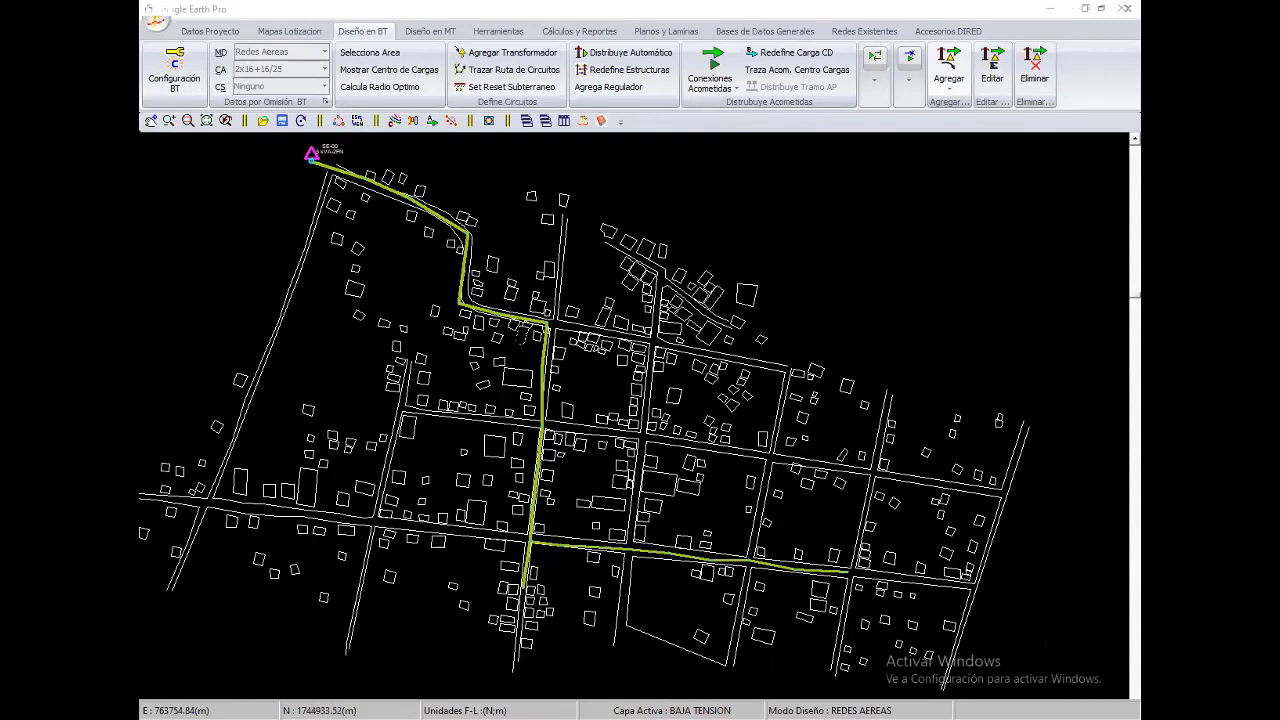
click(152, 9)
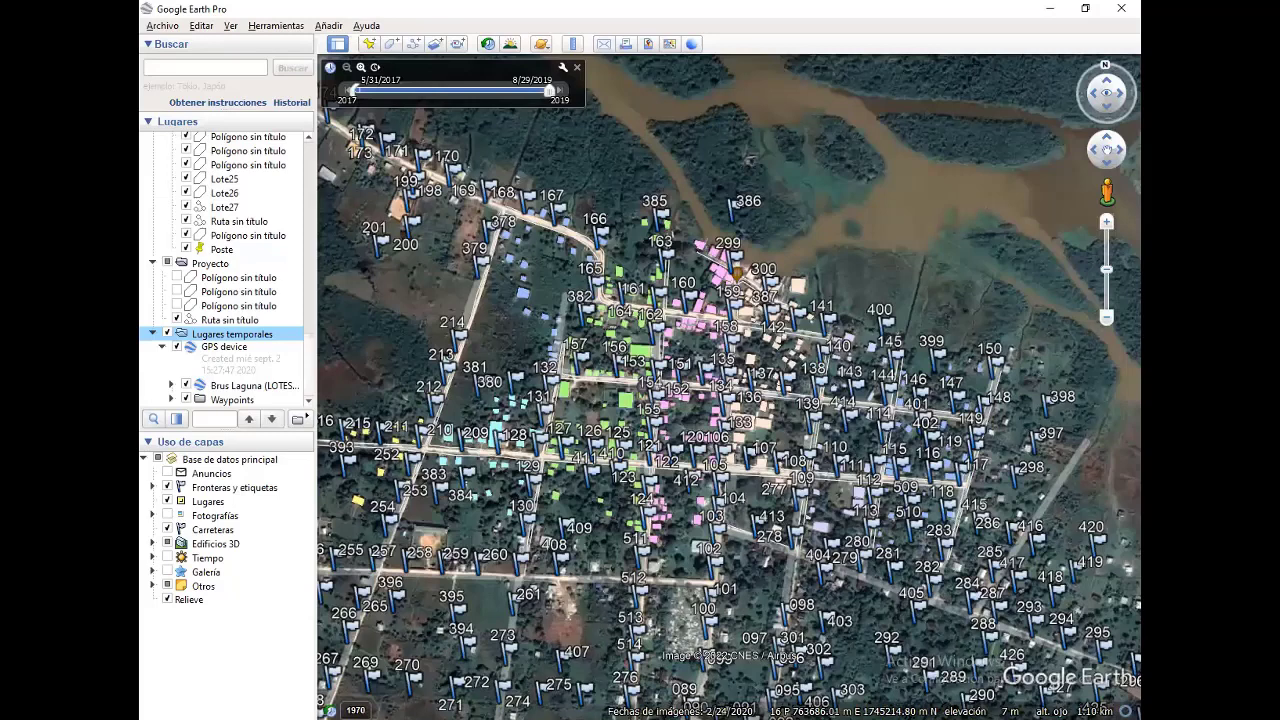
key(alt+Tab)
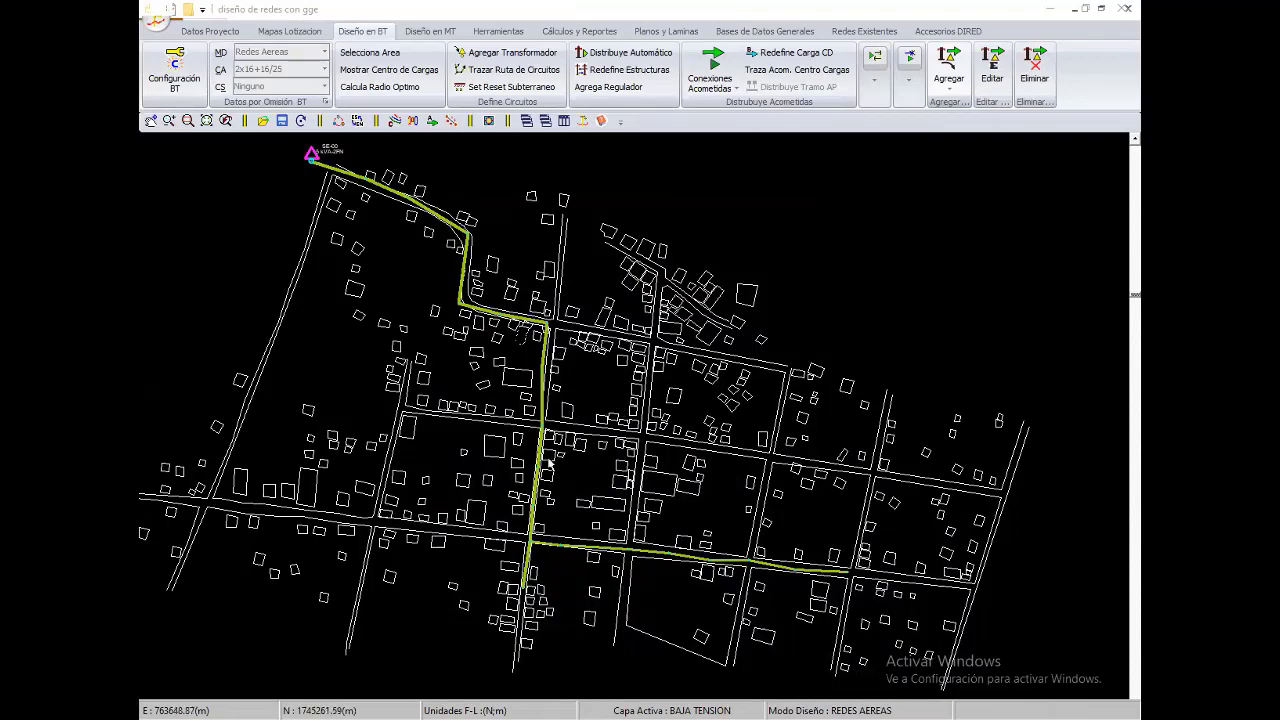
Recentre the view on the network around SE-00 and switch to Diseño en MT, making MEDIA TENSION the active layer
middle_drag(610, 397, 550, 463)
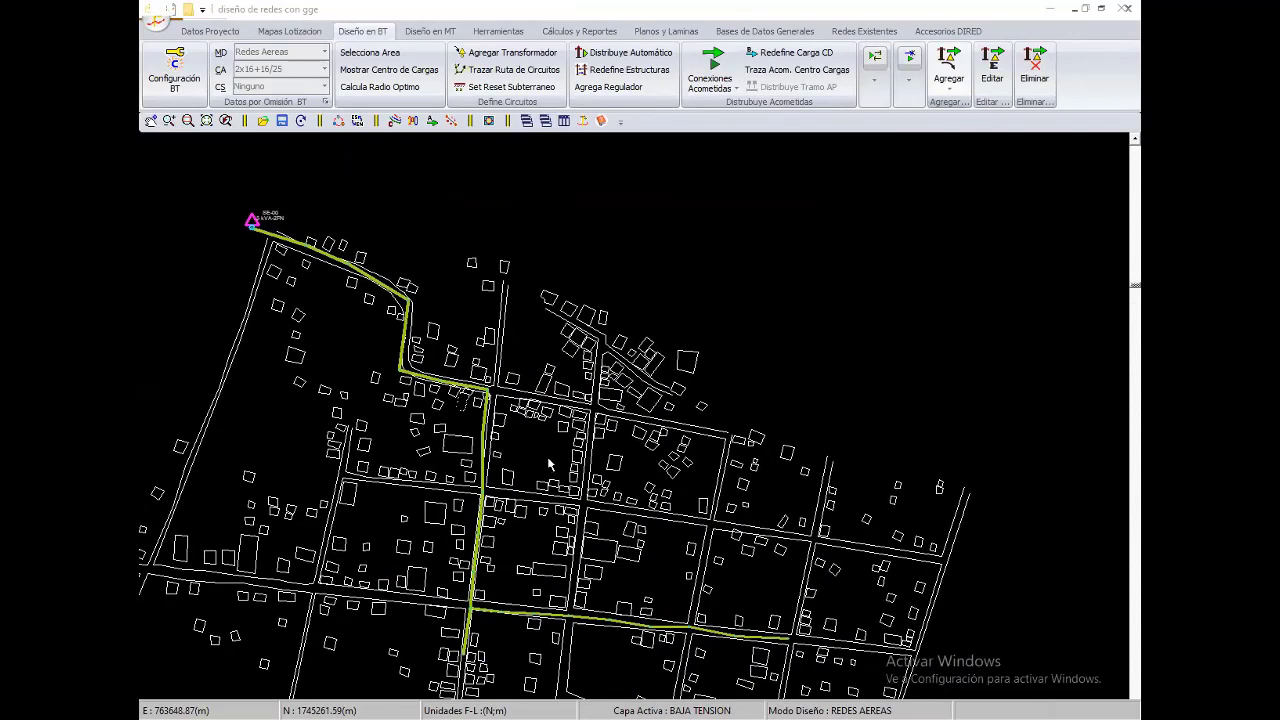
scroll(475, 462, up, 2)
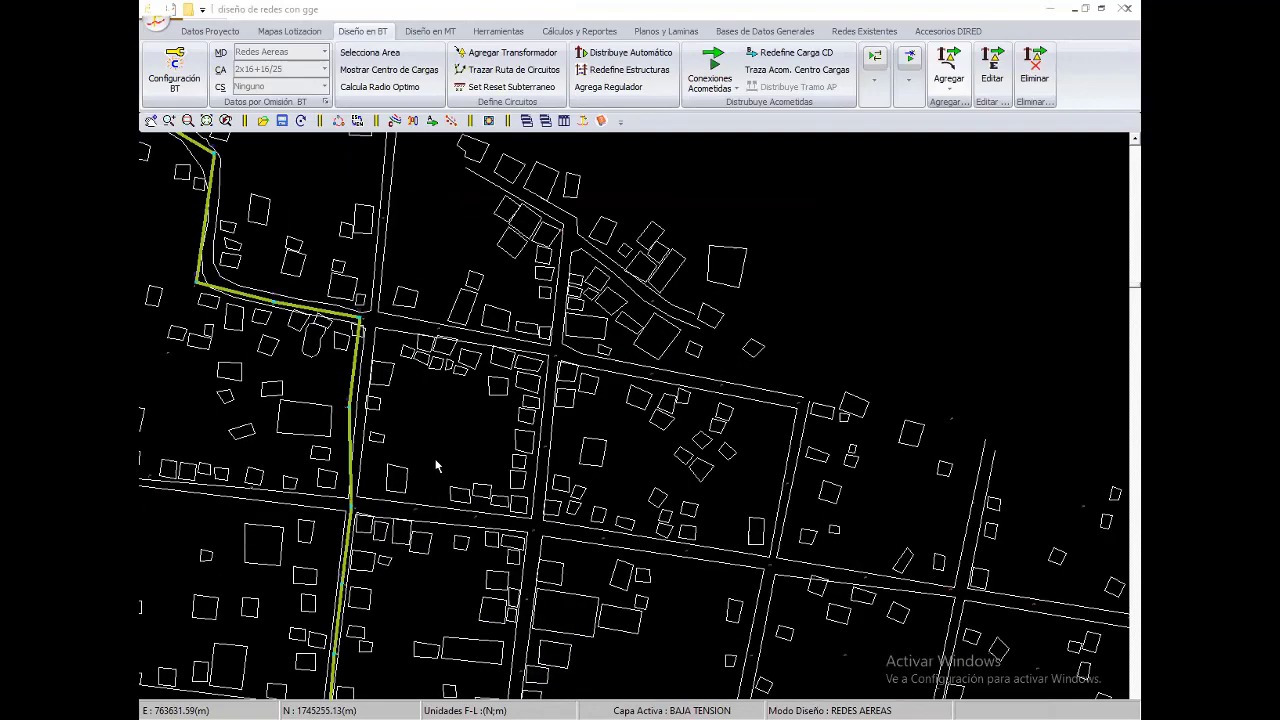
scroll(434, 466, down, 1)
scroll(435, 462, down, 1)
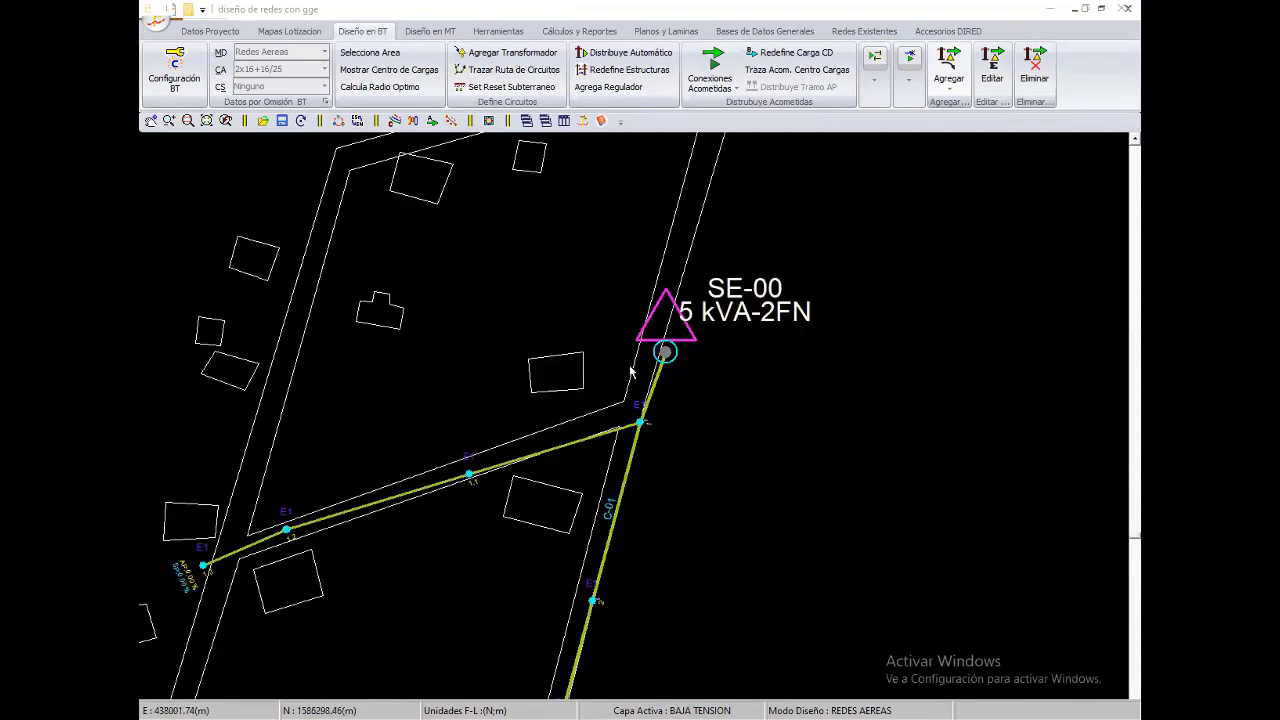
scroll(631, 372, down, 2)
scroll(712, 455, down, 2)
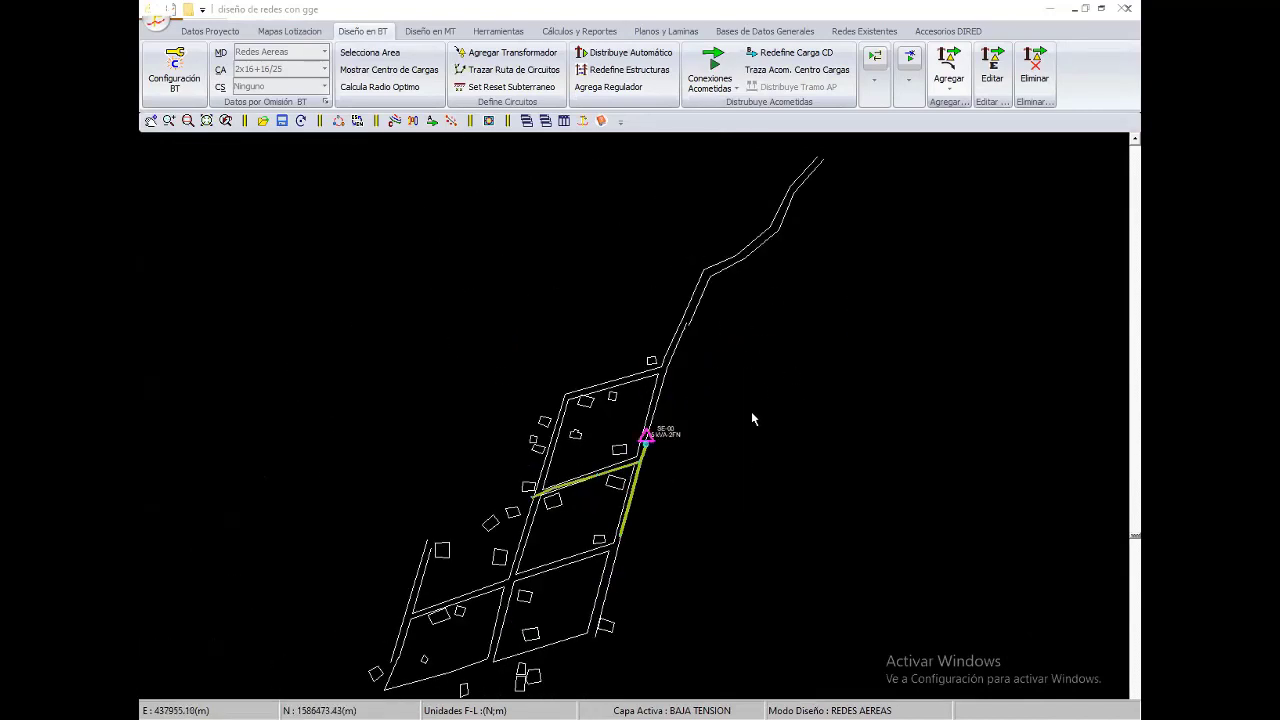
scroll(735, 392, up, 1)
scroll(600, 345, down, 1)
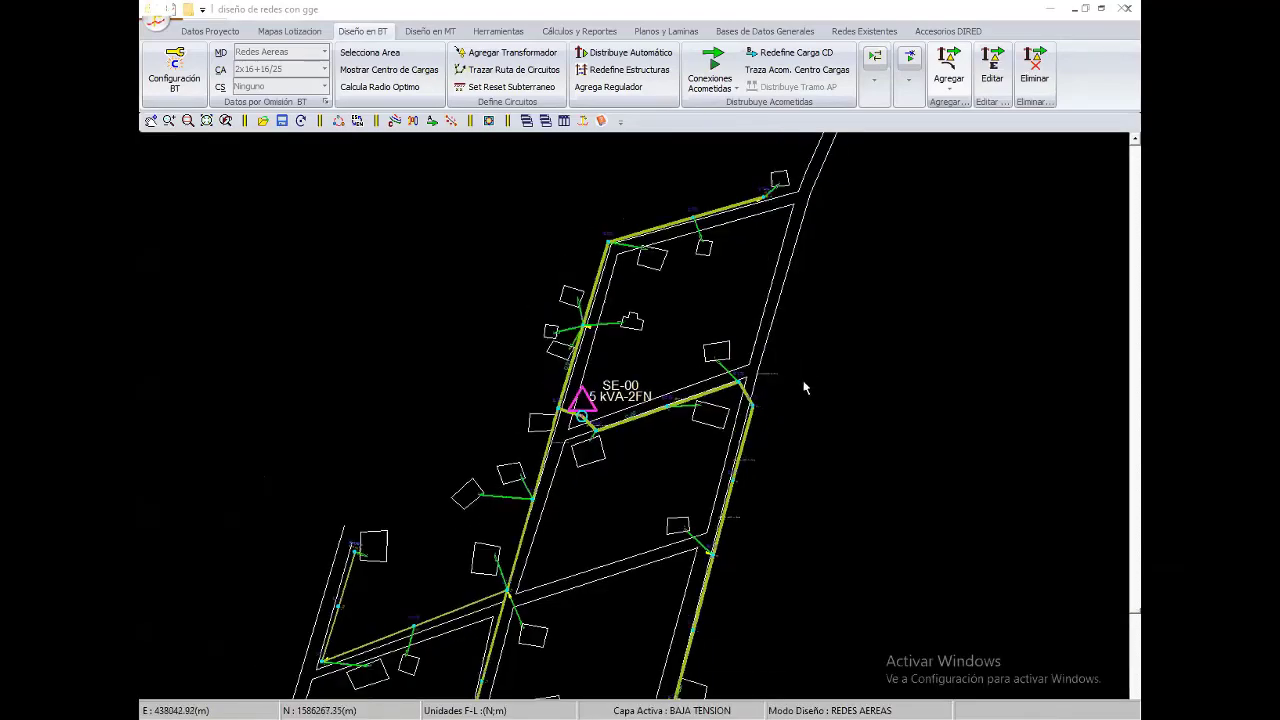
scroll(805, 388, down, 1)
scroll(760, 420, up, 1)
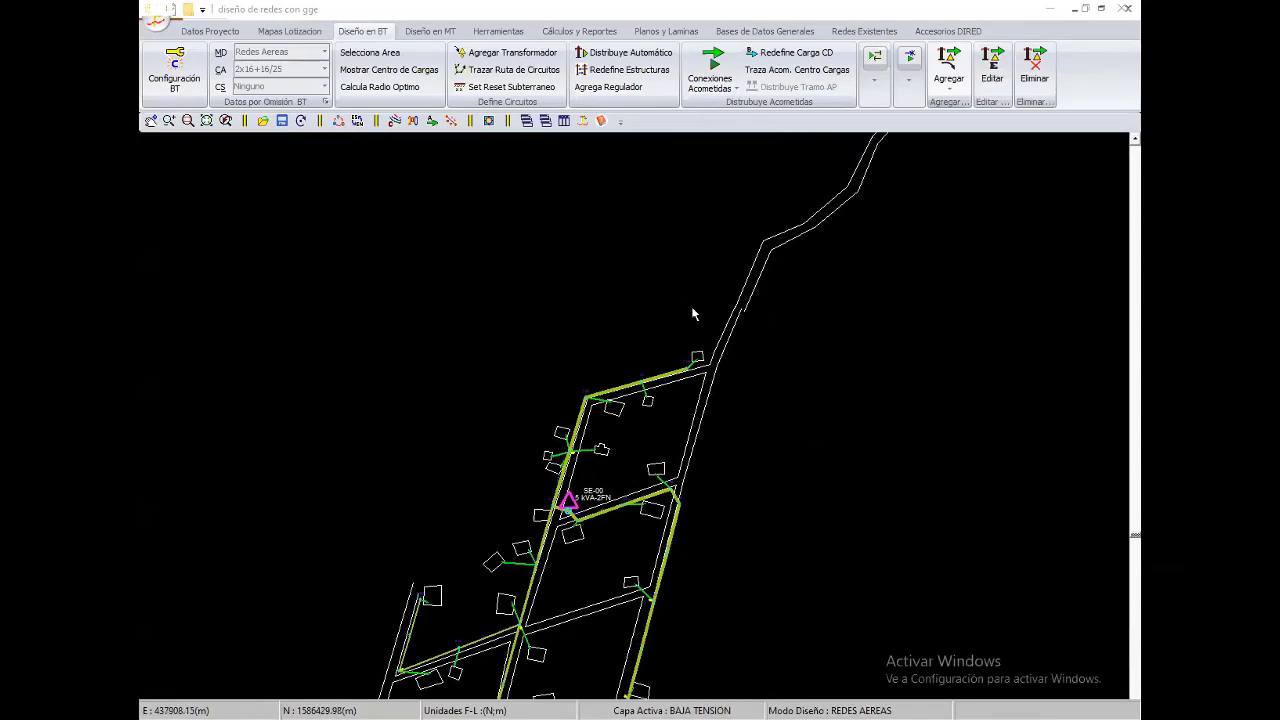
scroll(720, 443, down, 1)
middle_drag(713, 338, 675, 352)
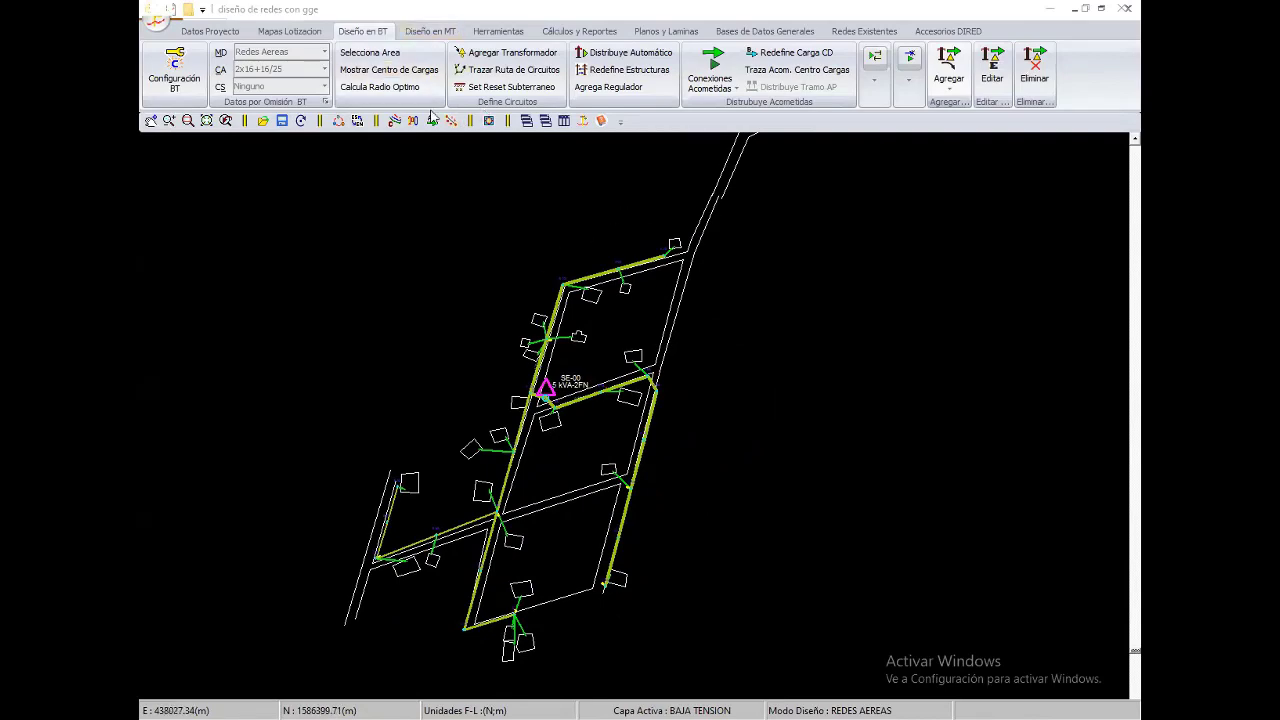
click(430, 31)
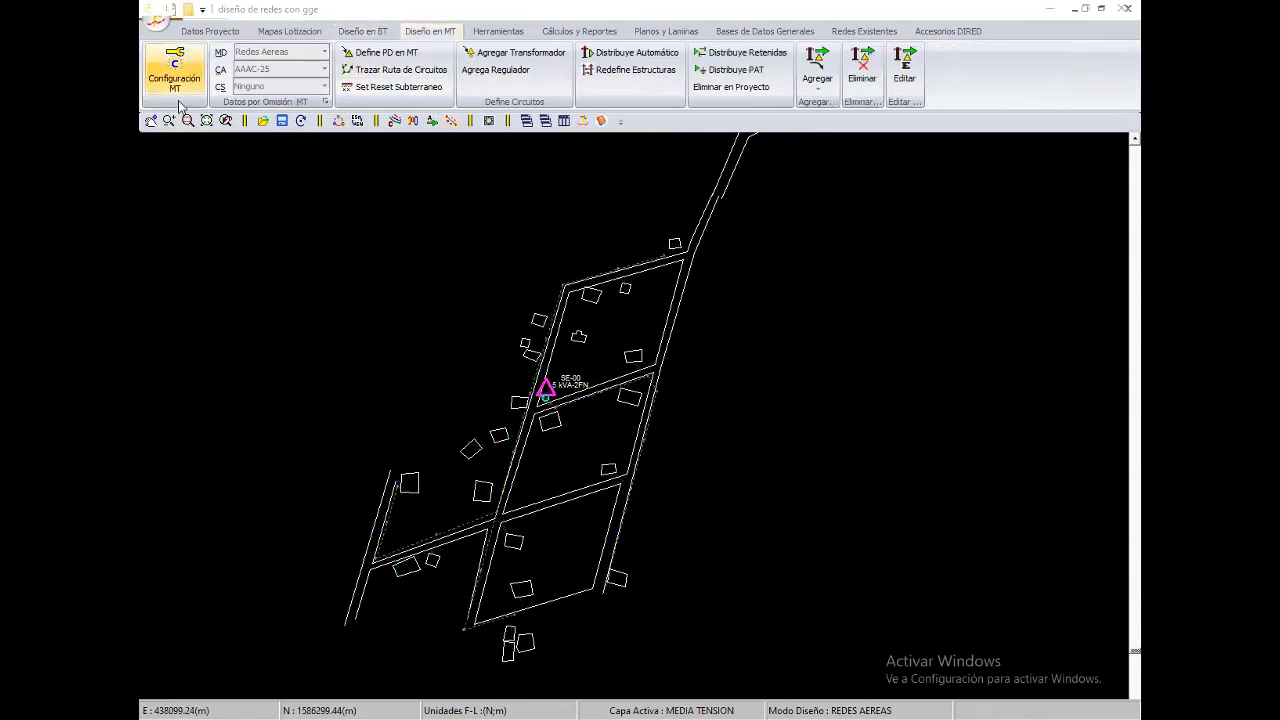
Review the 23 kV MT configuration, then apply default data: AAAC-25 conductors and PS1-1N structures
click(179, 100)
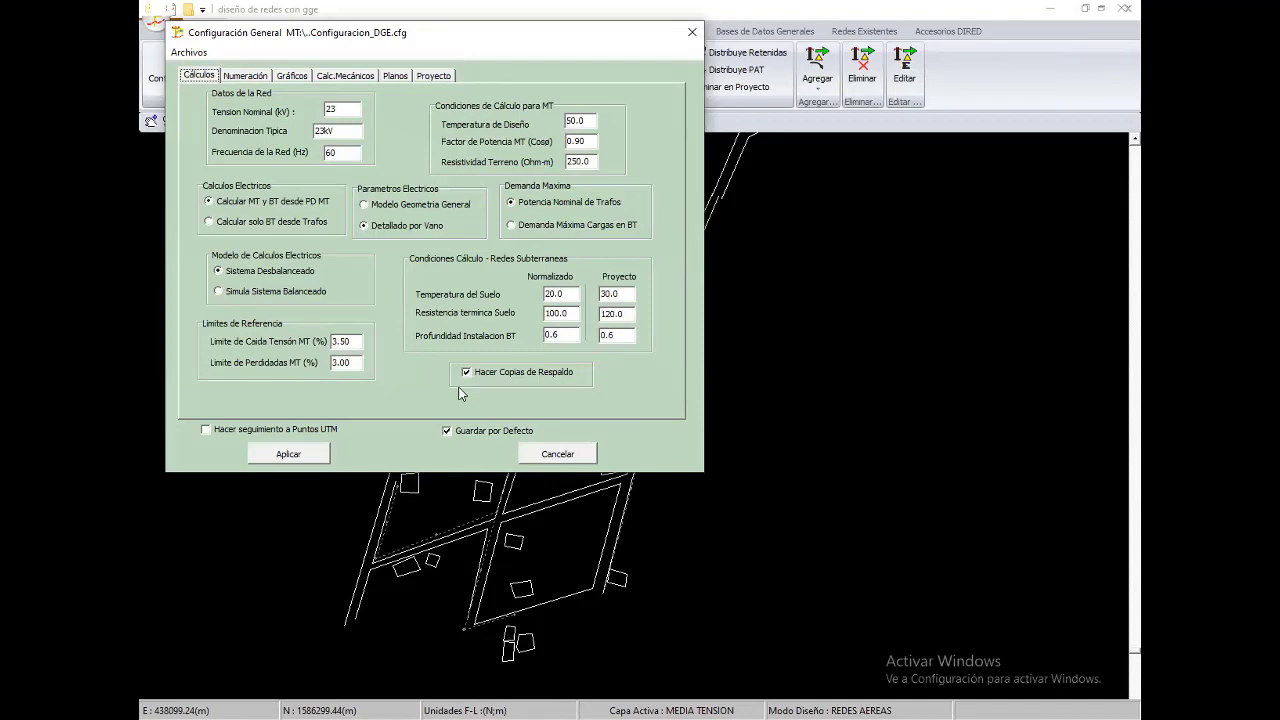
key(Return)
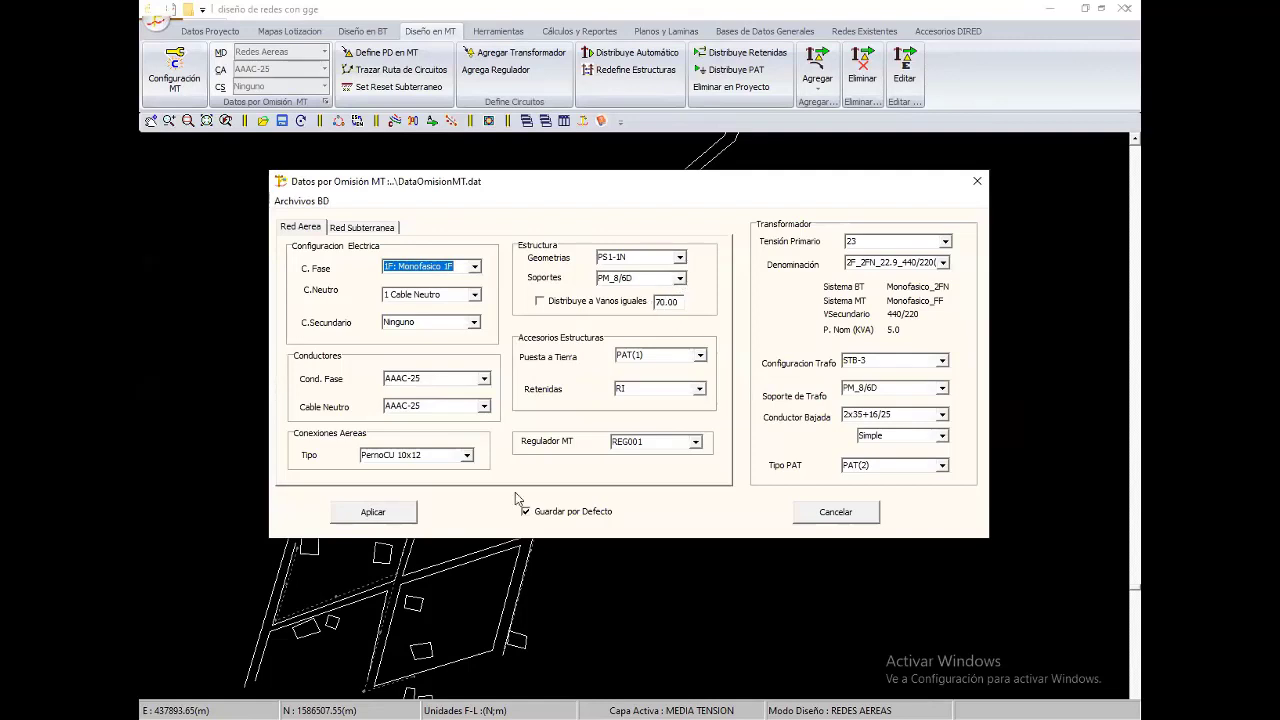
click(401, 519)
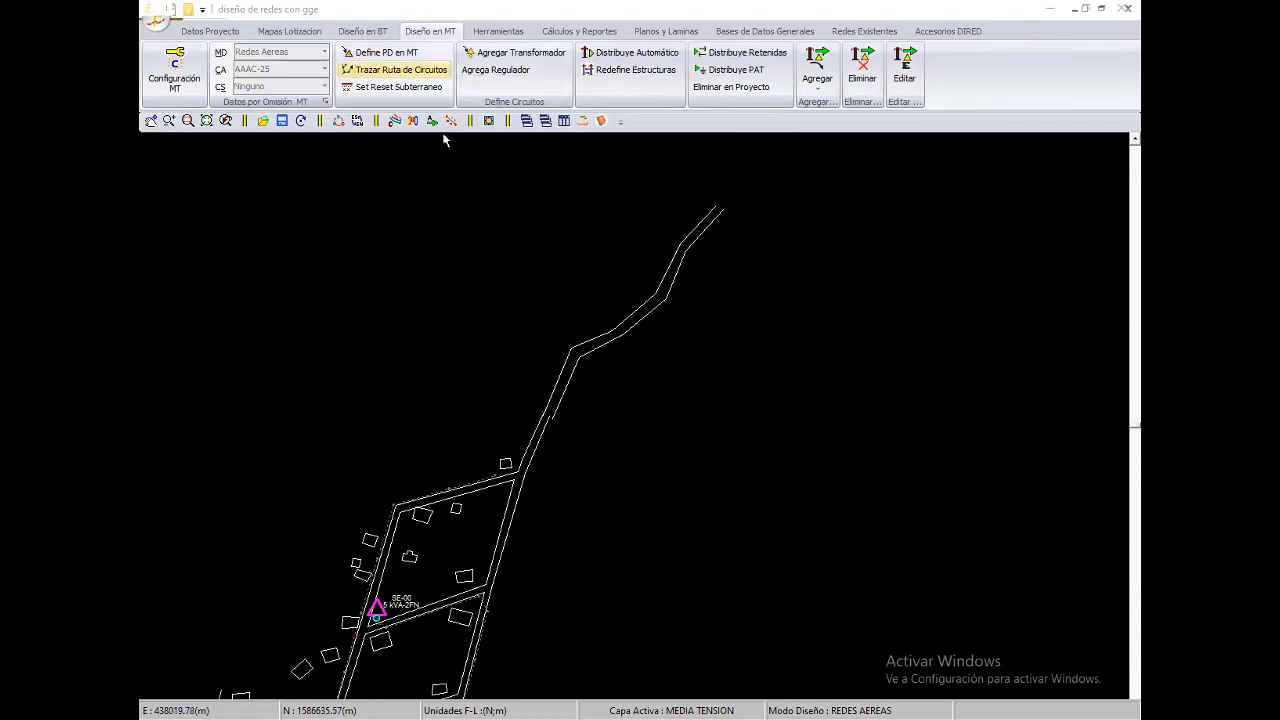
Start the MT route at the road's far end and trace it down to the junction corner
middle_drag(651, 220, 657, 280)
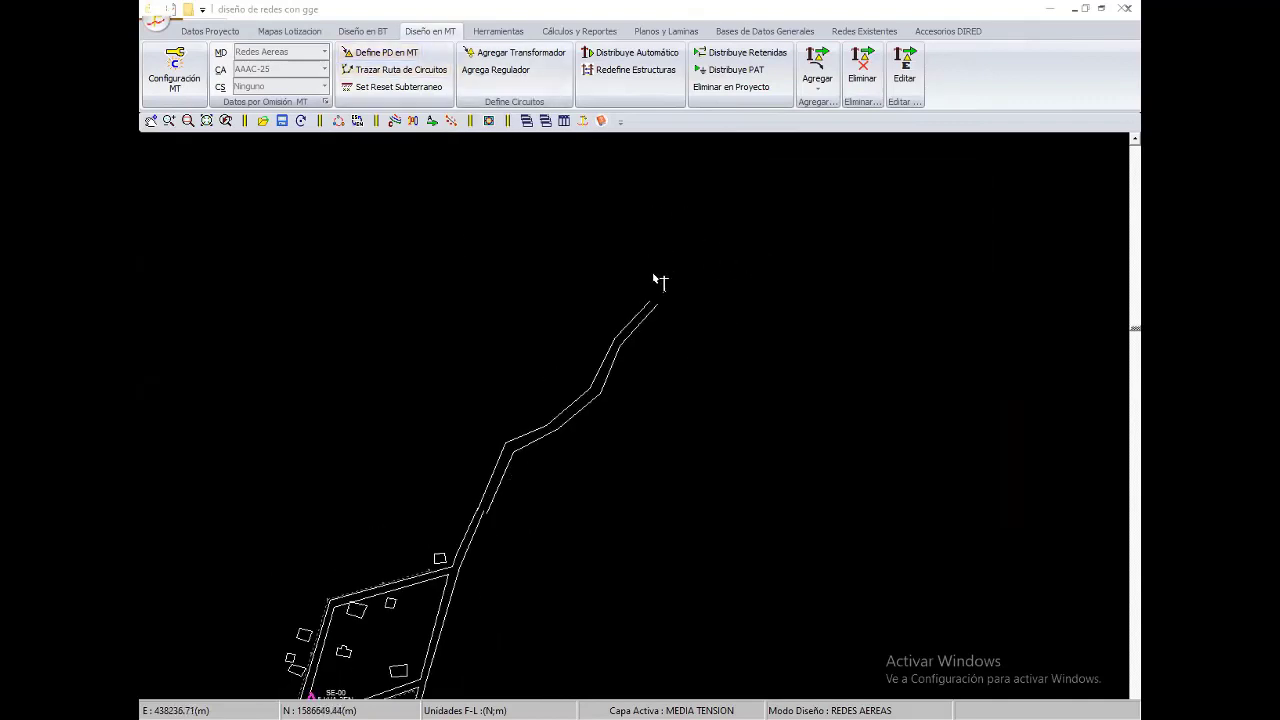
scroll(697, 329, up, 2)
click(688, 304)
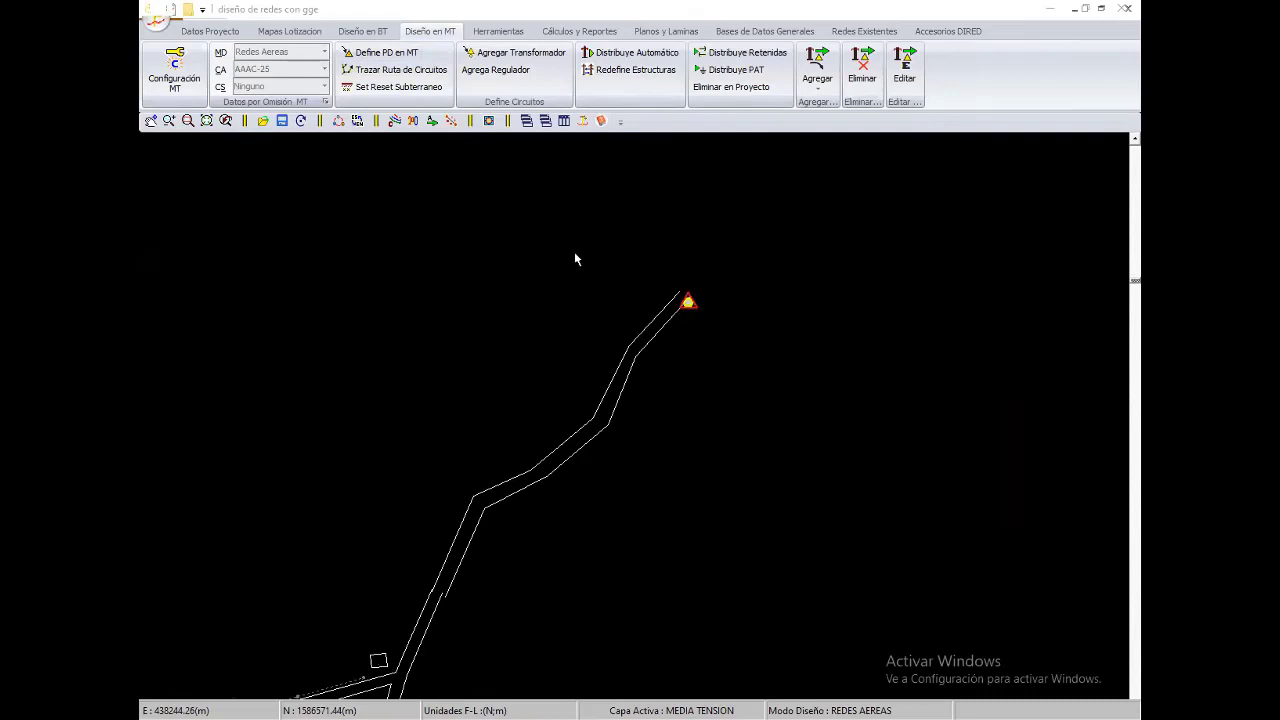
click(690, 304)
middle_drag(590, 345, 645, 145)
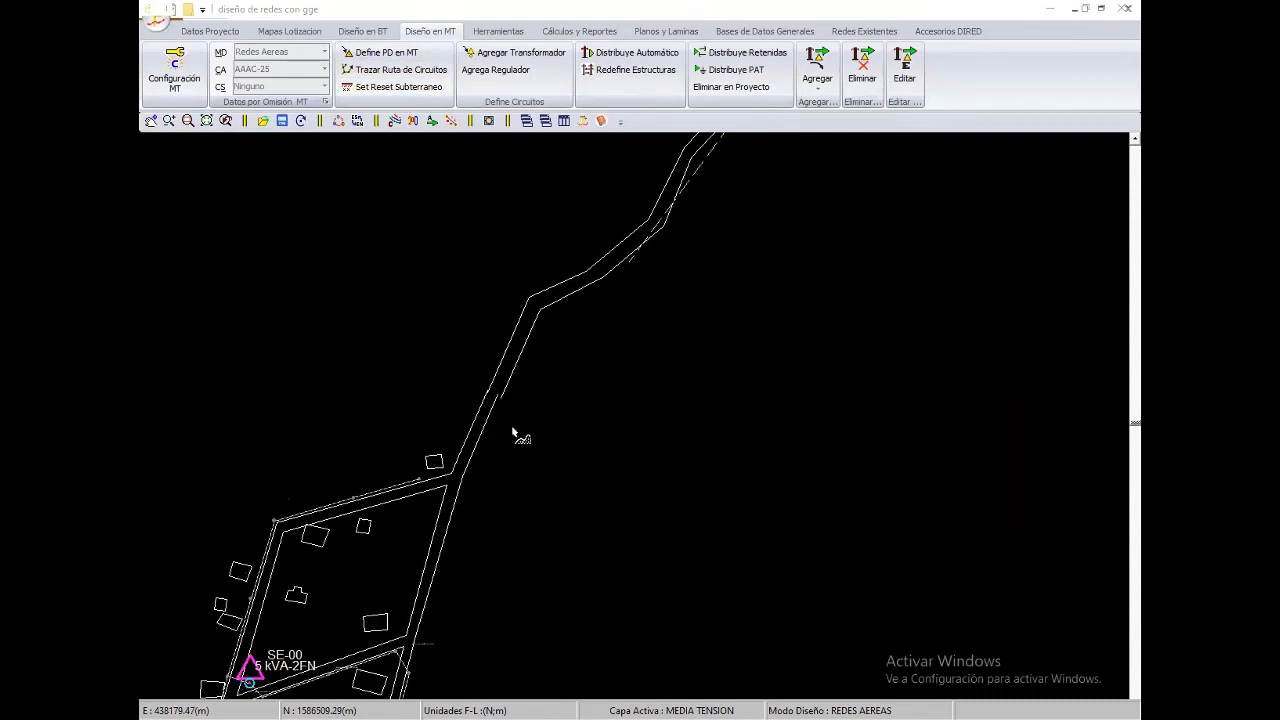
click(550, 282)
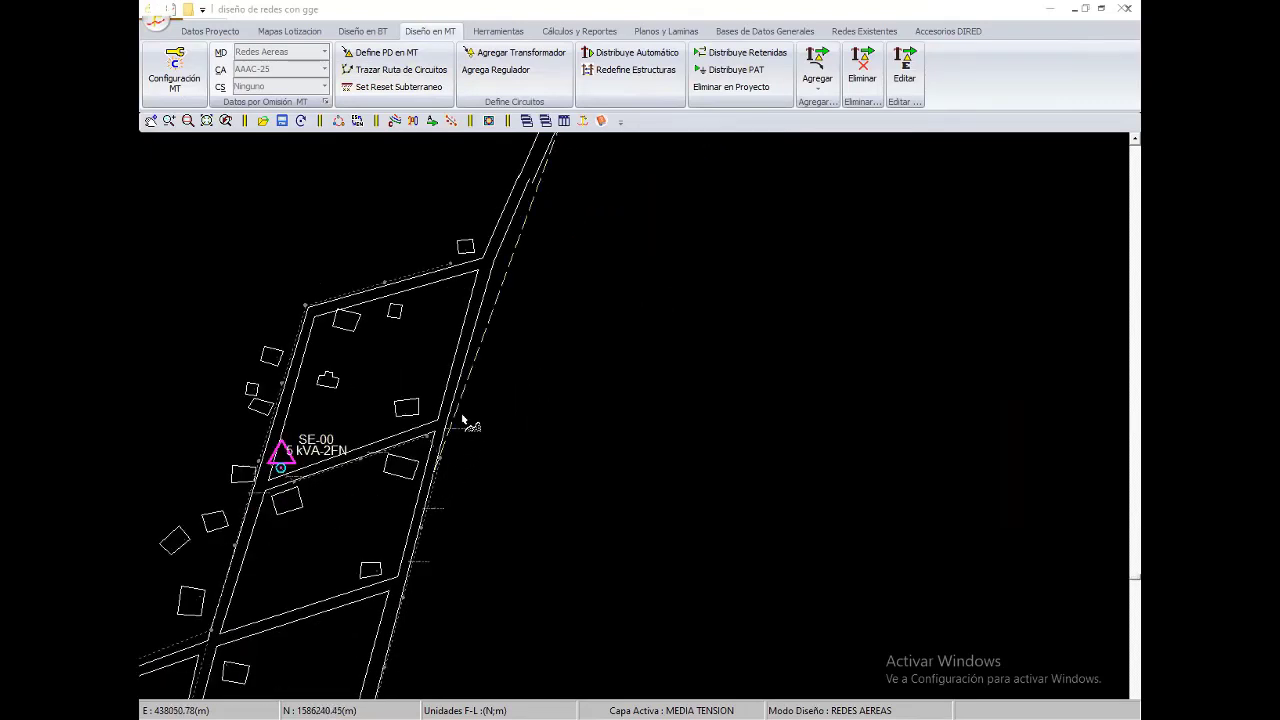
scroll(491, 457, up, 2)
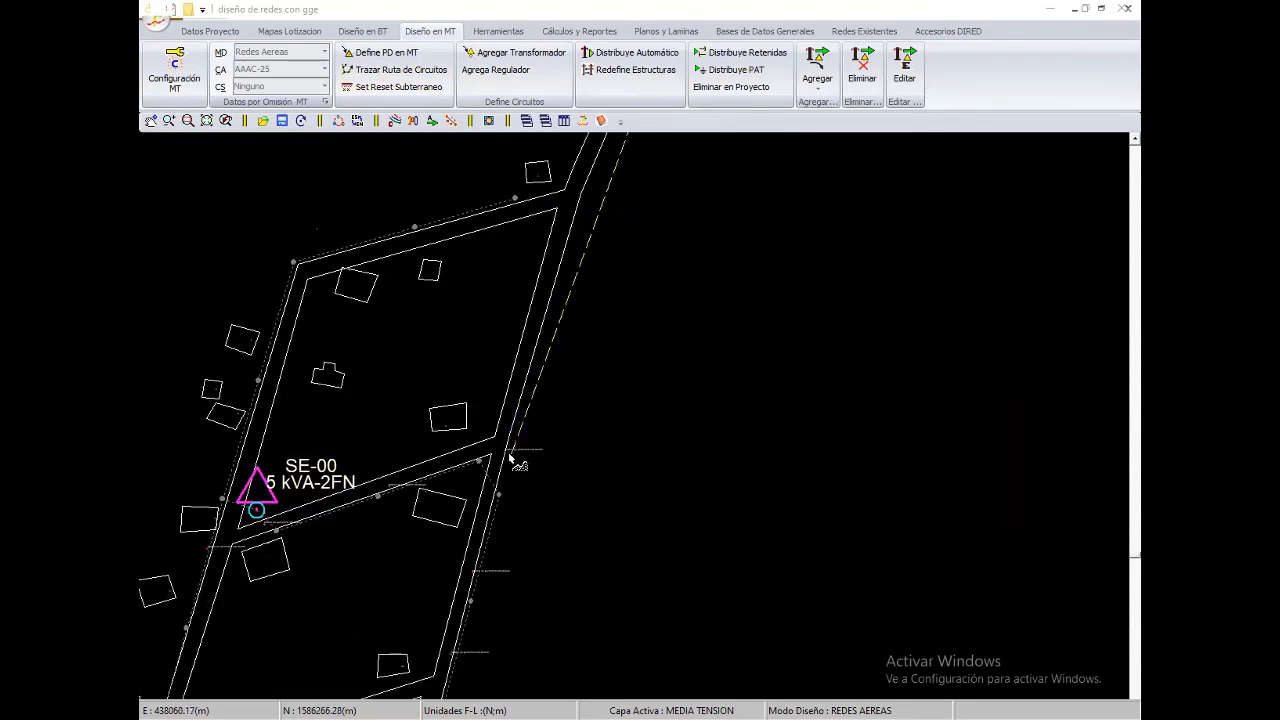
click(504, 448)
scroll(600, 445, up, 3)
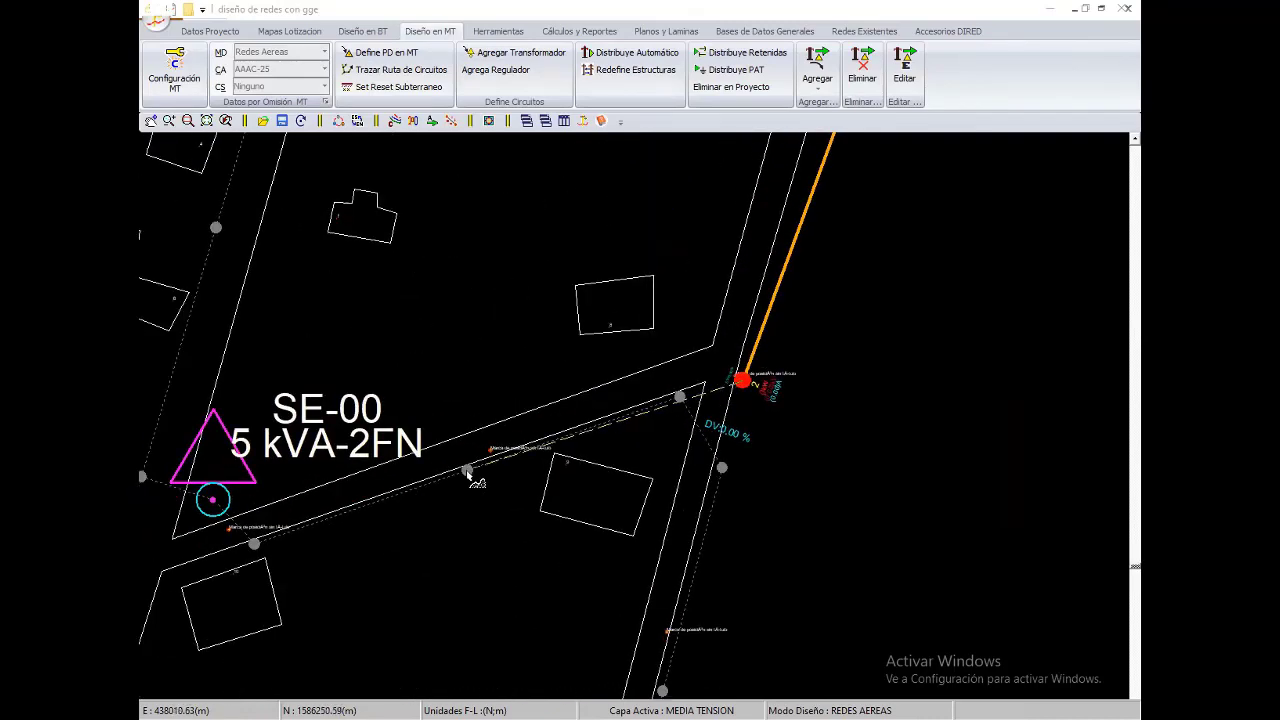
click(467, 472)
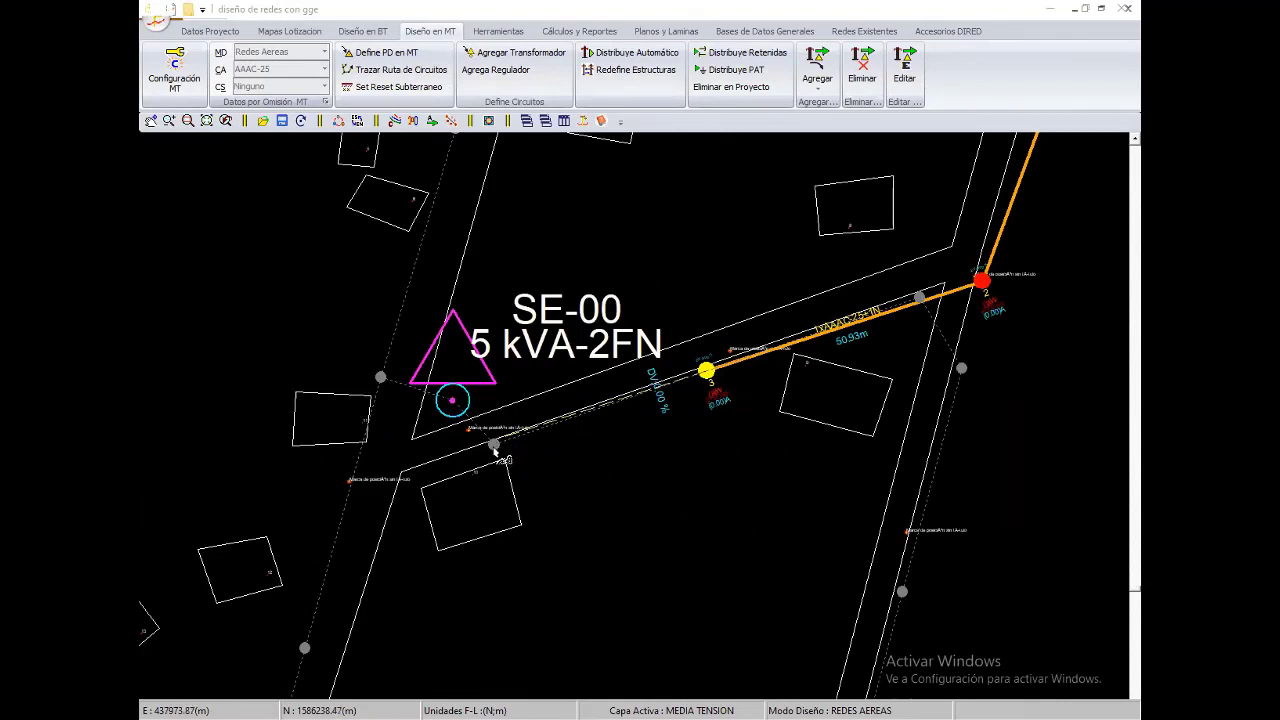
Extend the route through the grey point to the SE-00 transformer and finish the tracing
click(494, 446)
click(452, 401)
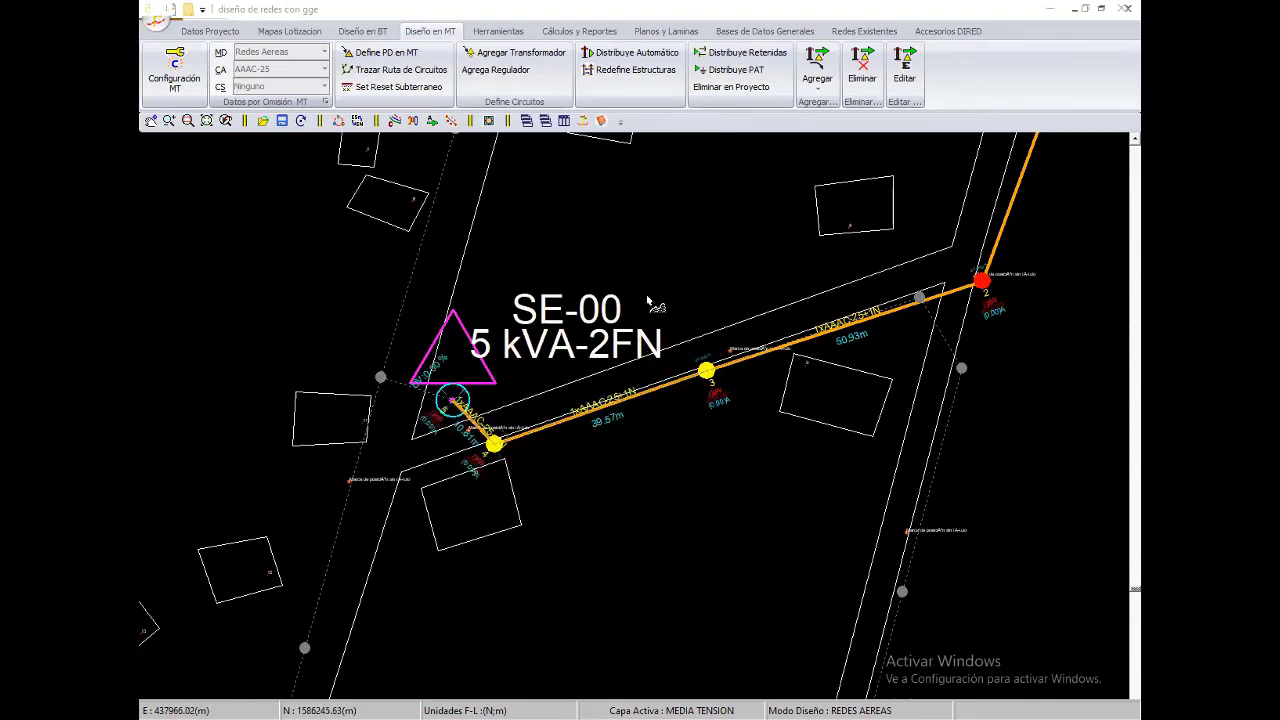
right_click(832, 296)
click(800, 305)
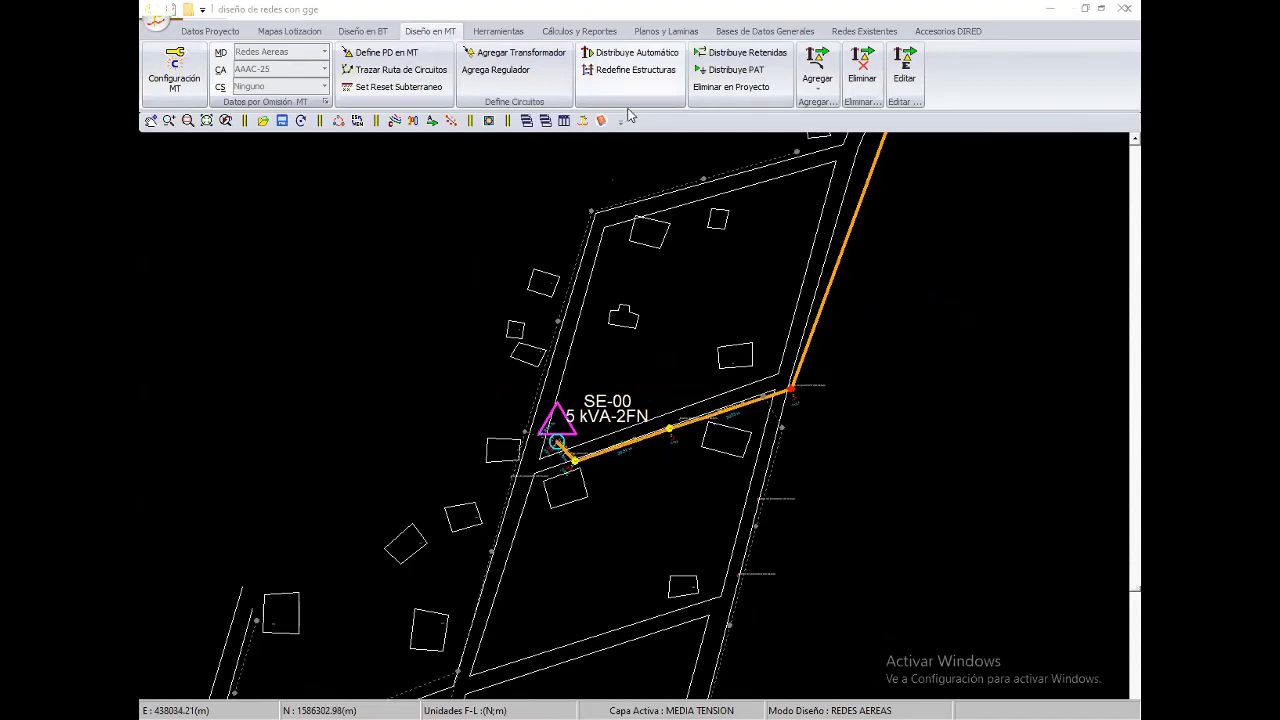
scroll(737, 463, down, 2)
scroll(792, 391, down, 2)
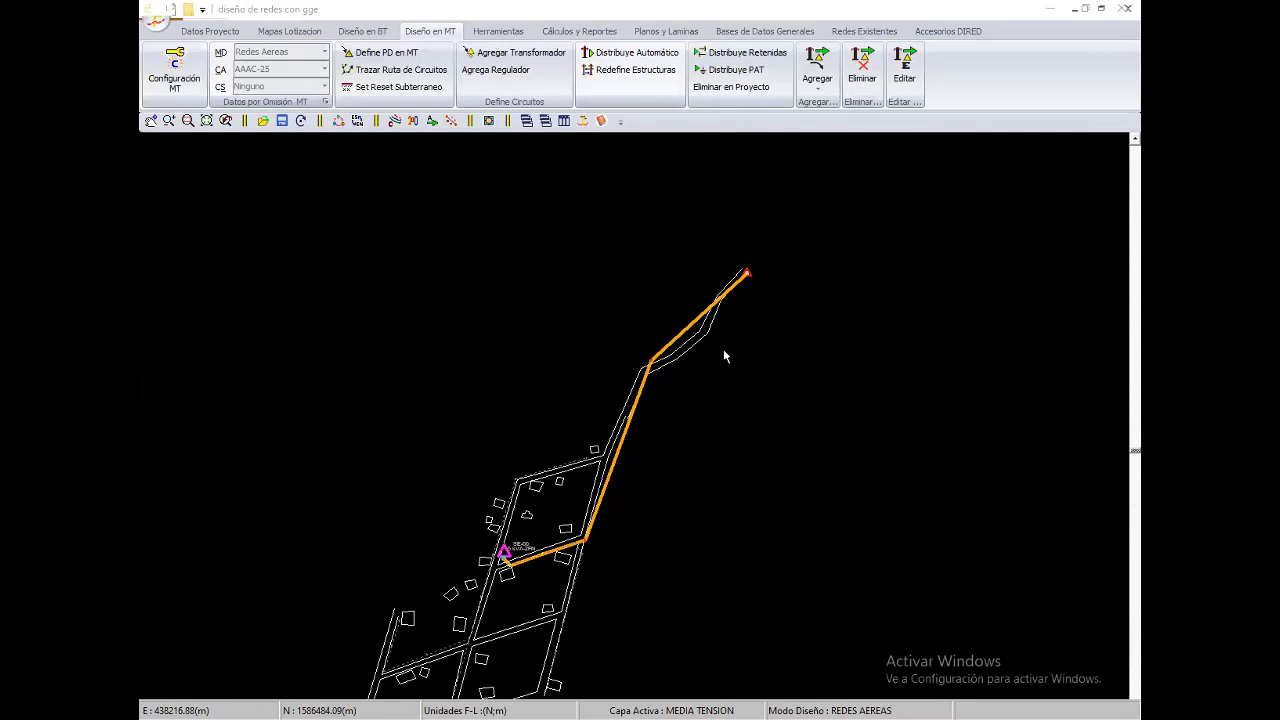
scroll(726, 354, up, 2)
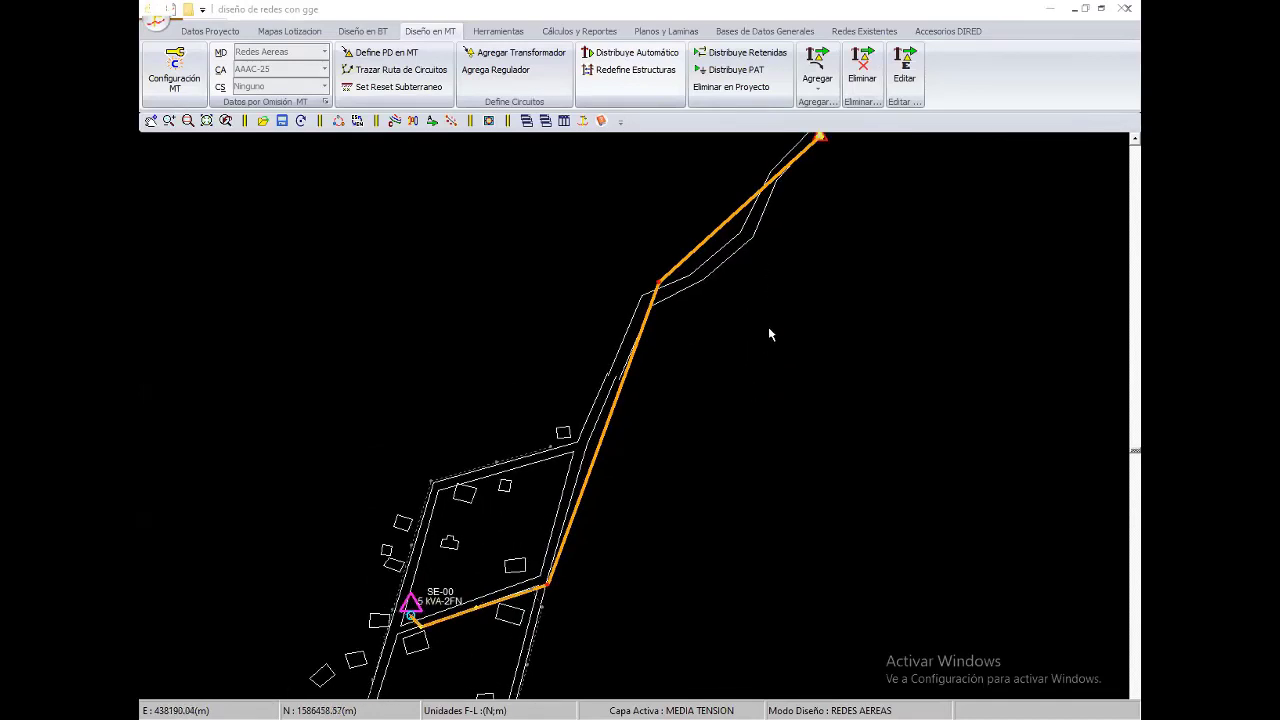
scroll(731, 363, up, 1)
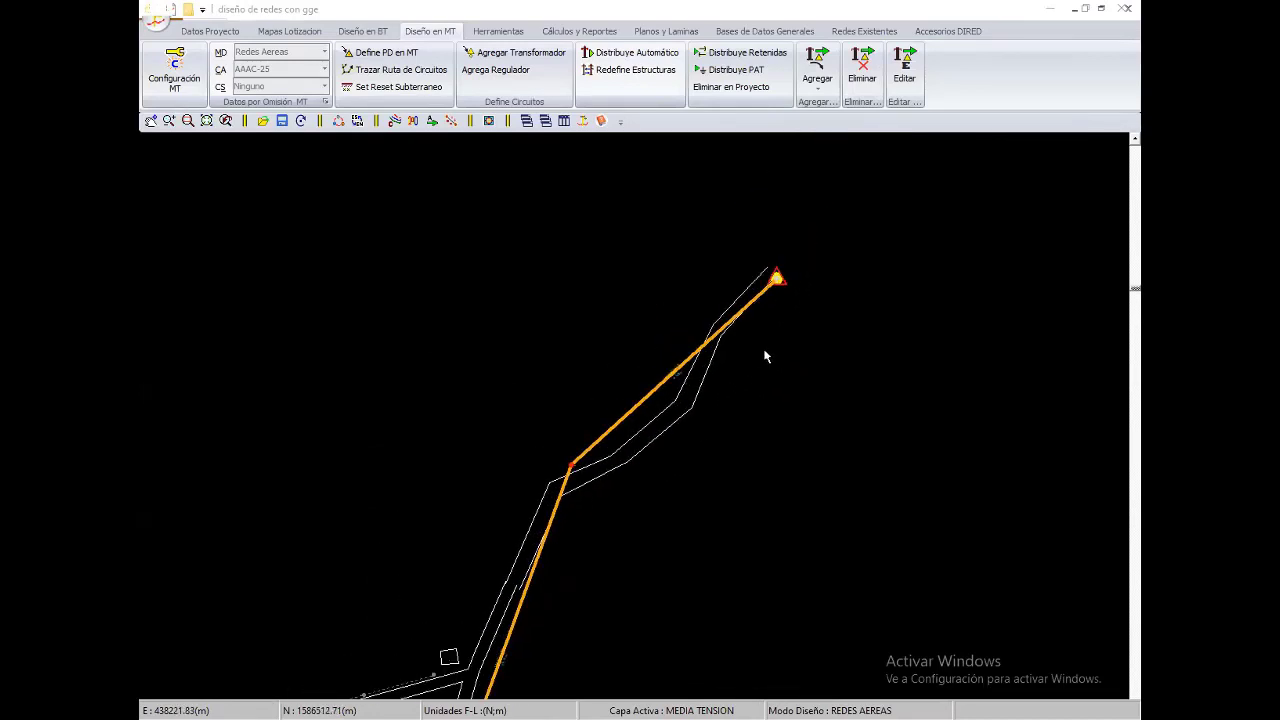
scroll(655, 400, up, 2)
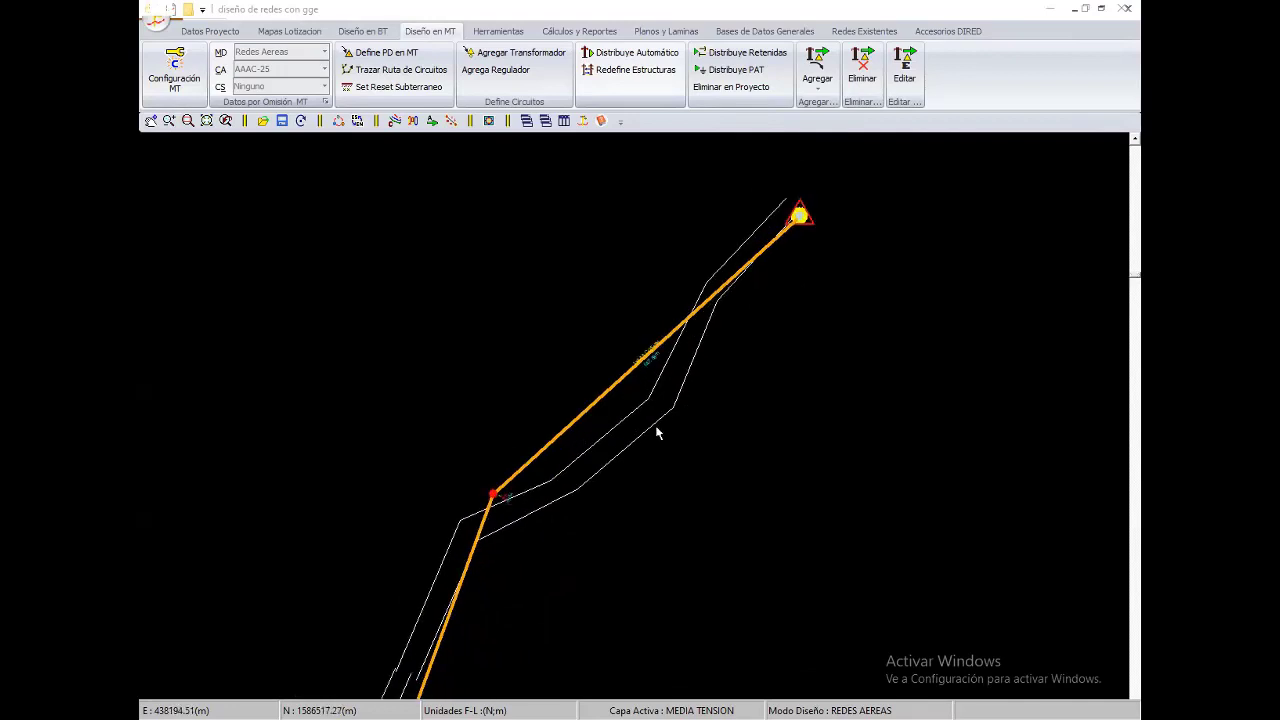
scroll(640, 434, down, 1)
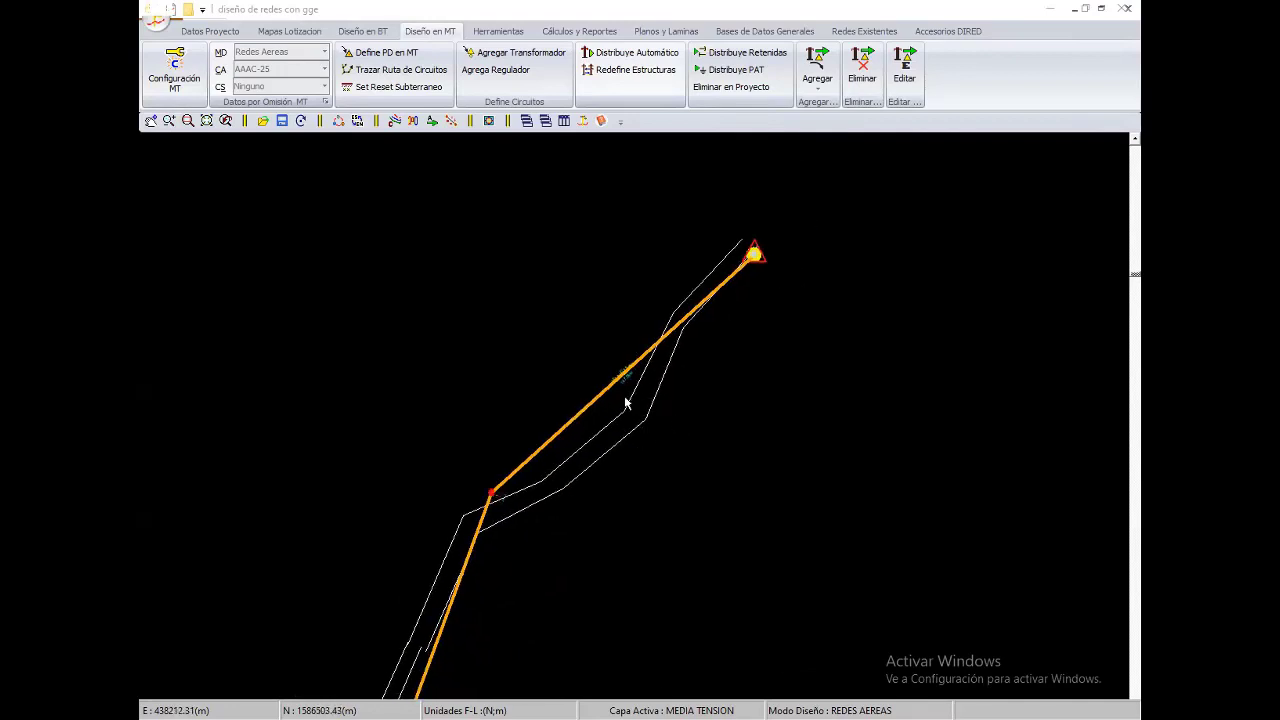
scroll(625, 403, up, 2)
scroll(637, 395, down, 1)
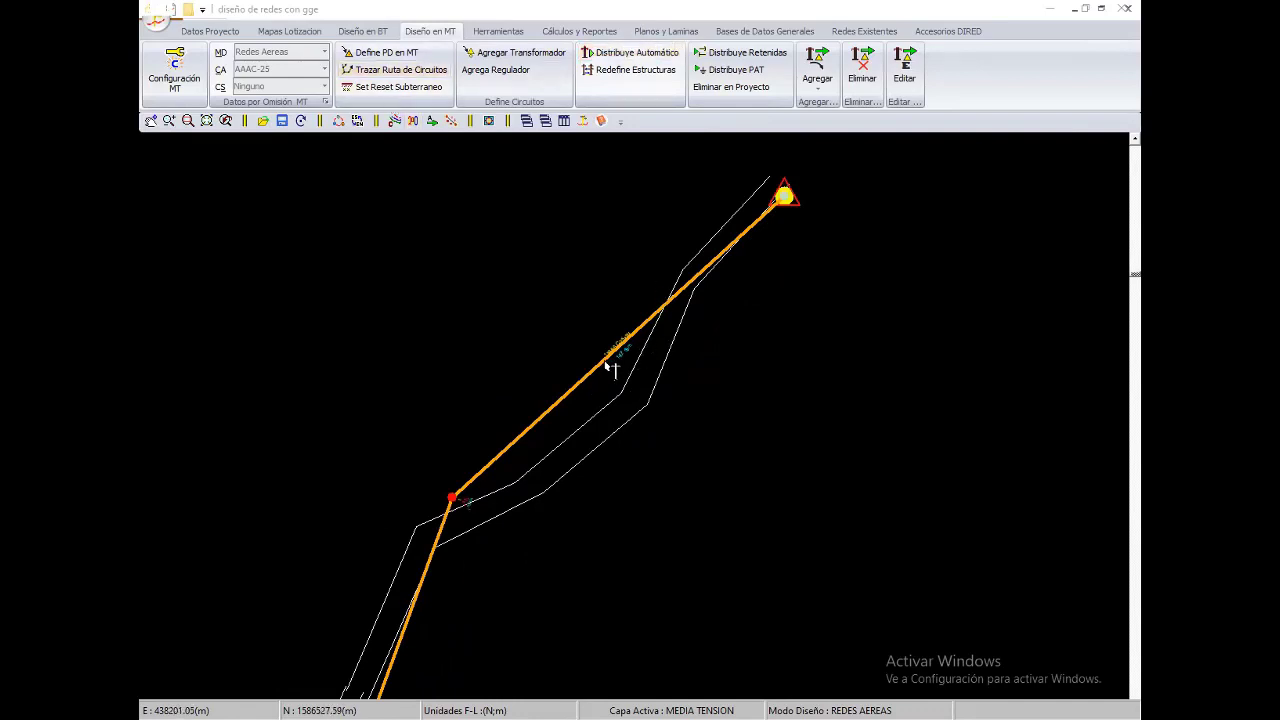
Auto-distribute poles along the route and move the middle pole to a new spot
click(321, 193)
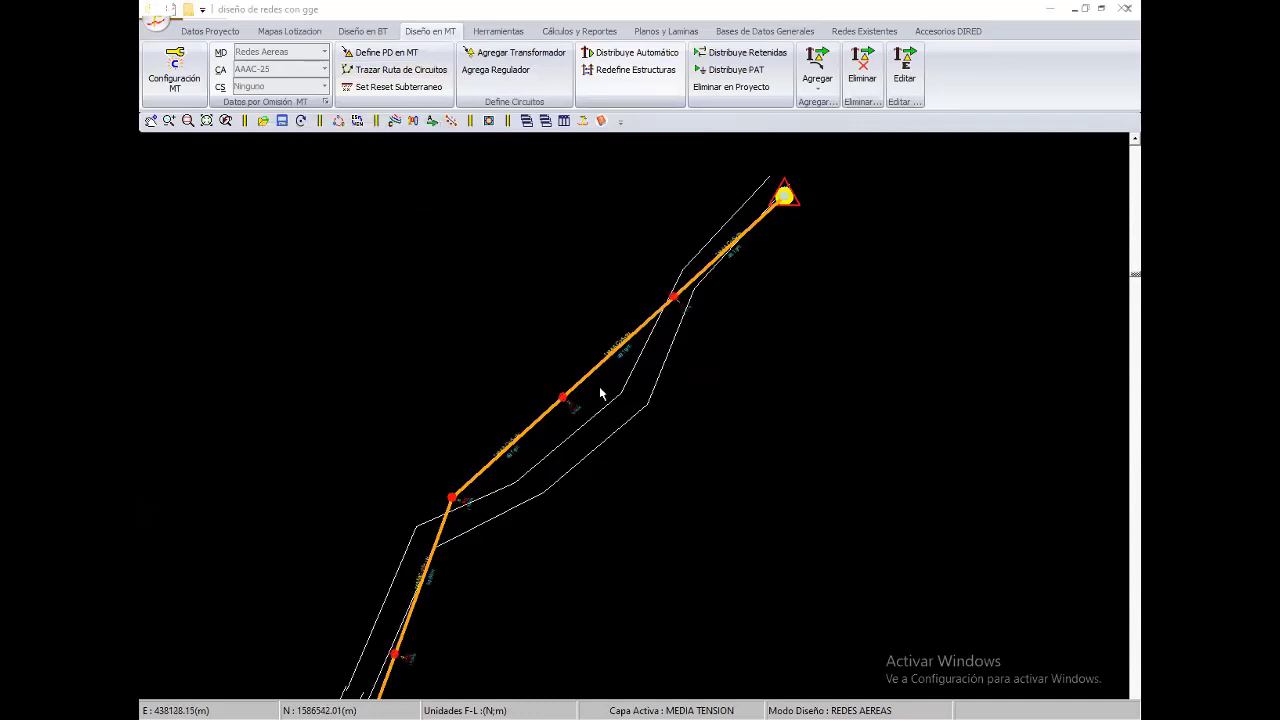
right_click(551, 257)
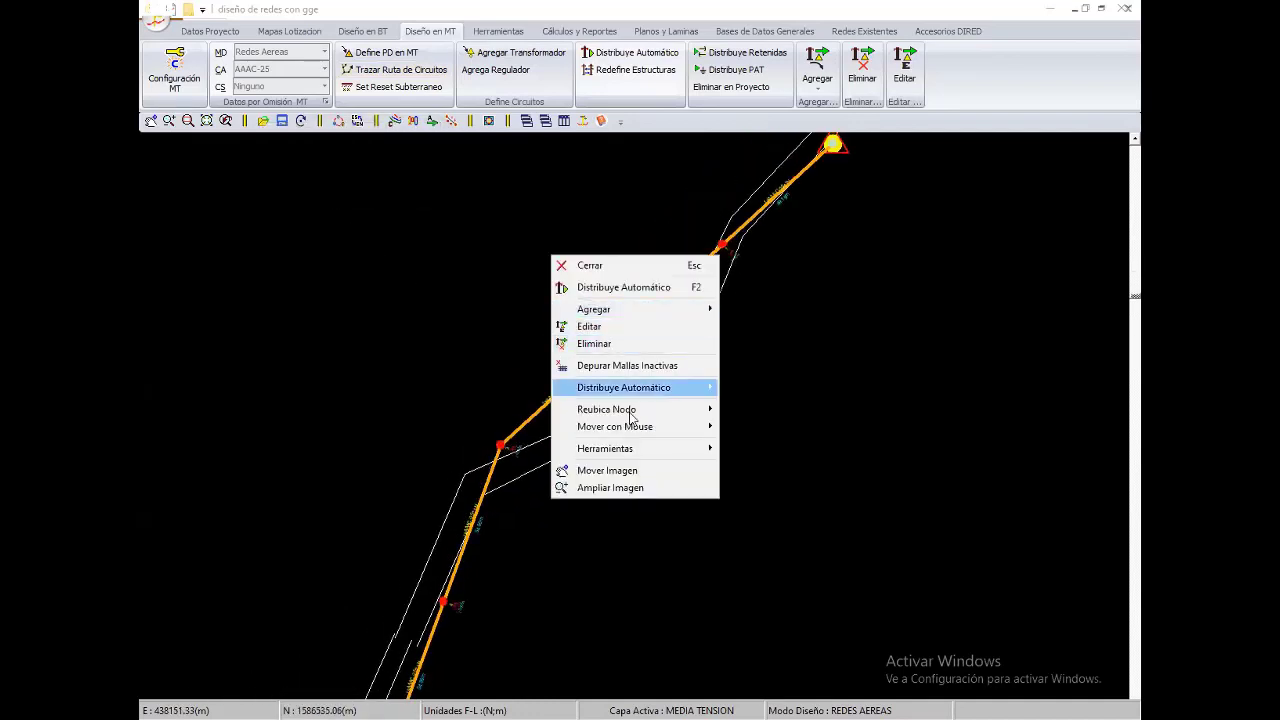
mouse_move(615, 426)
click(780, 428)
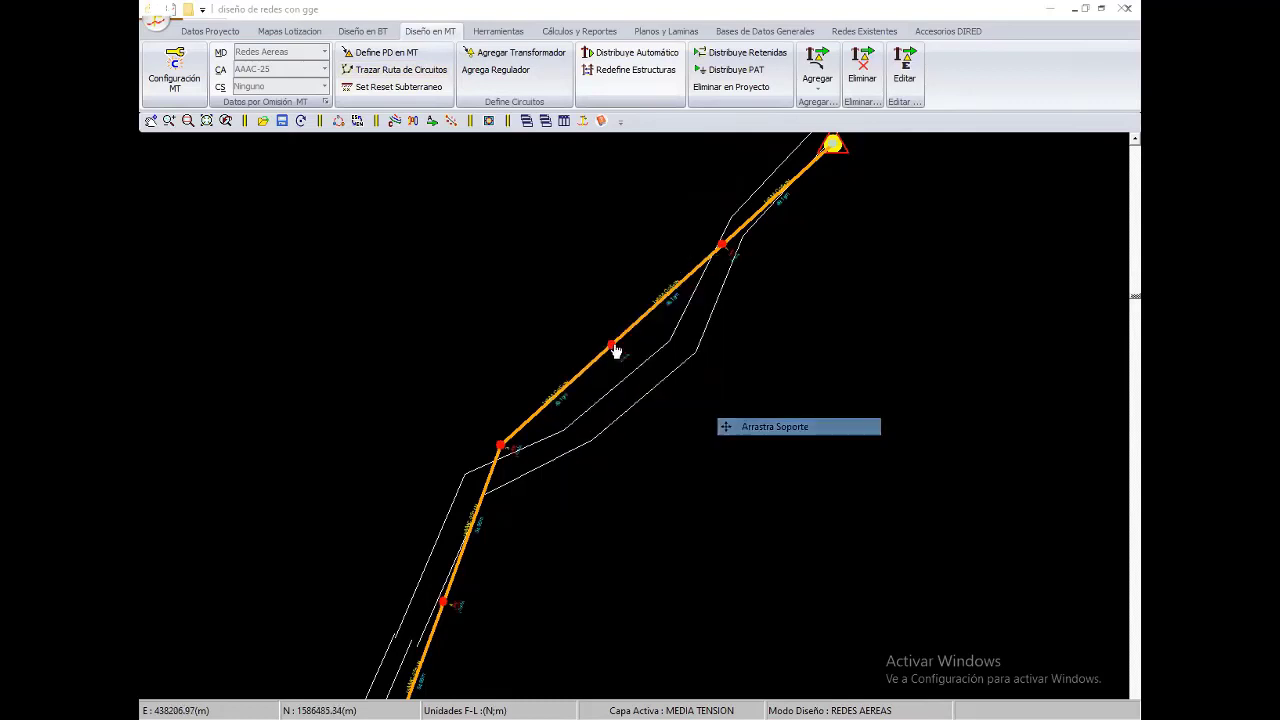
click(624, 366)
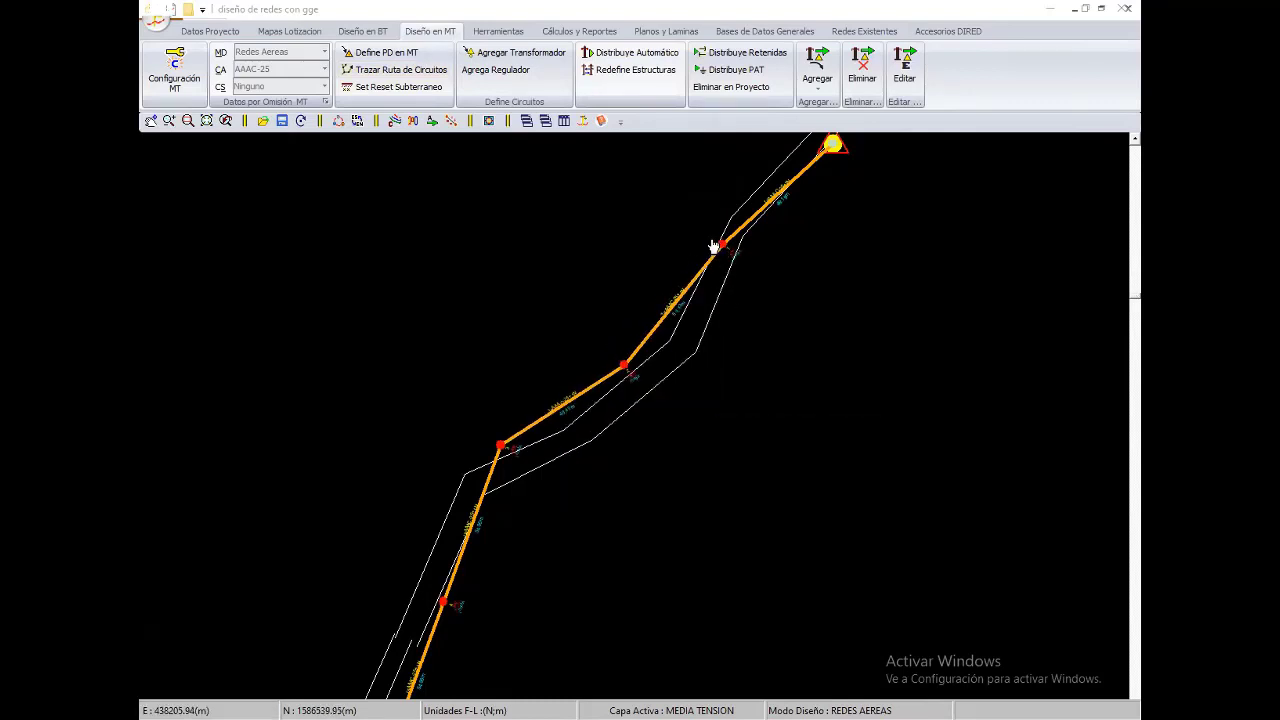
Check the pole spacing along the road and close the node-moving tool
scroll(737, 243, up, 2)
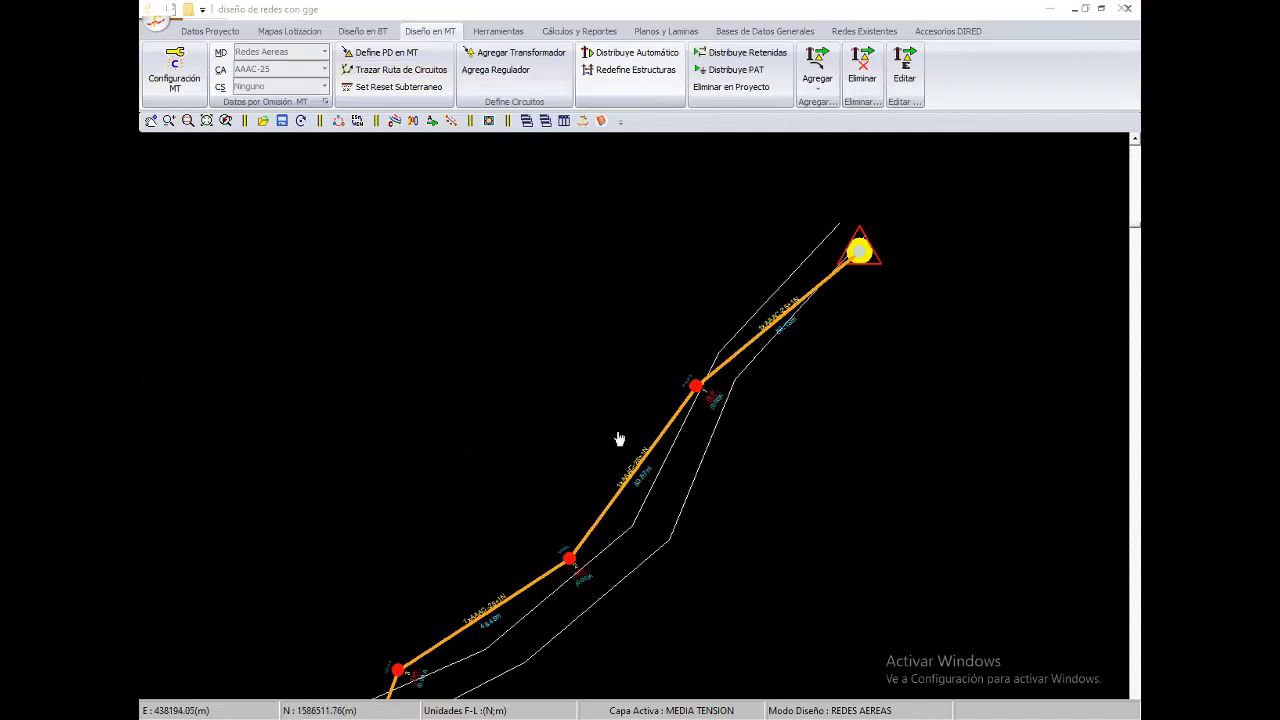
scroll(617, 437, down, 3)
scroll(558, 497, down, 2)
scroll(646, 340, down, 2)
scroll(580, 320, down, 2)
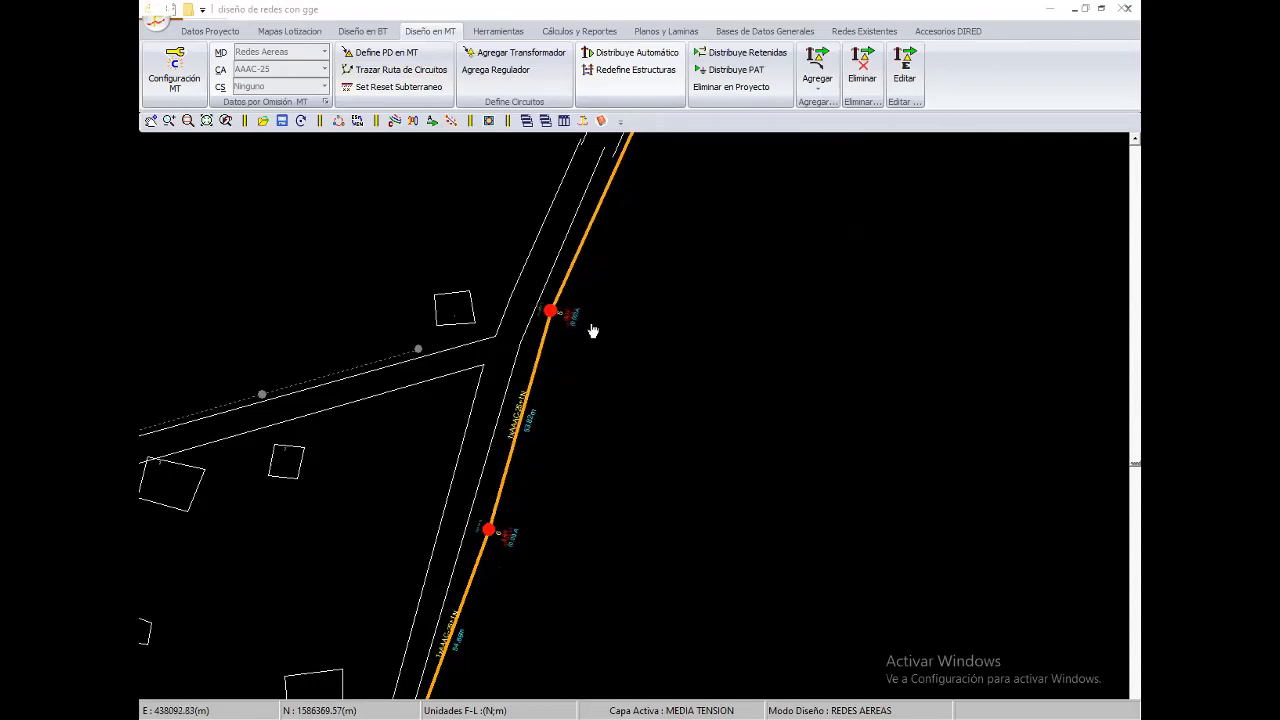
scroll(565, 340, down, 2)
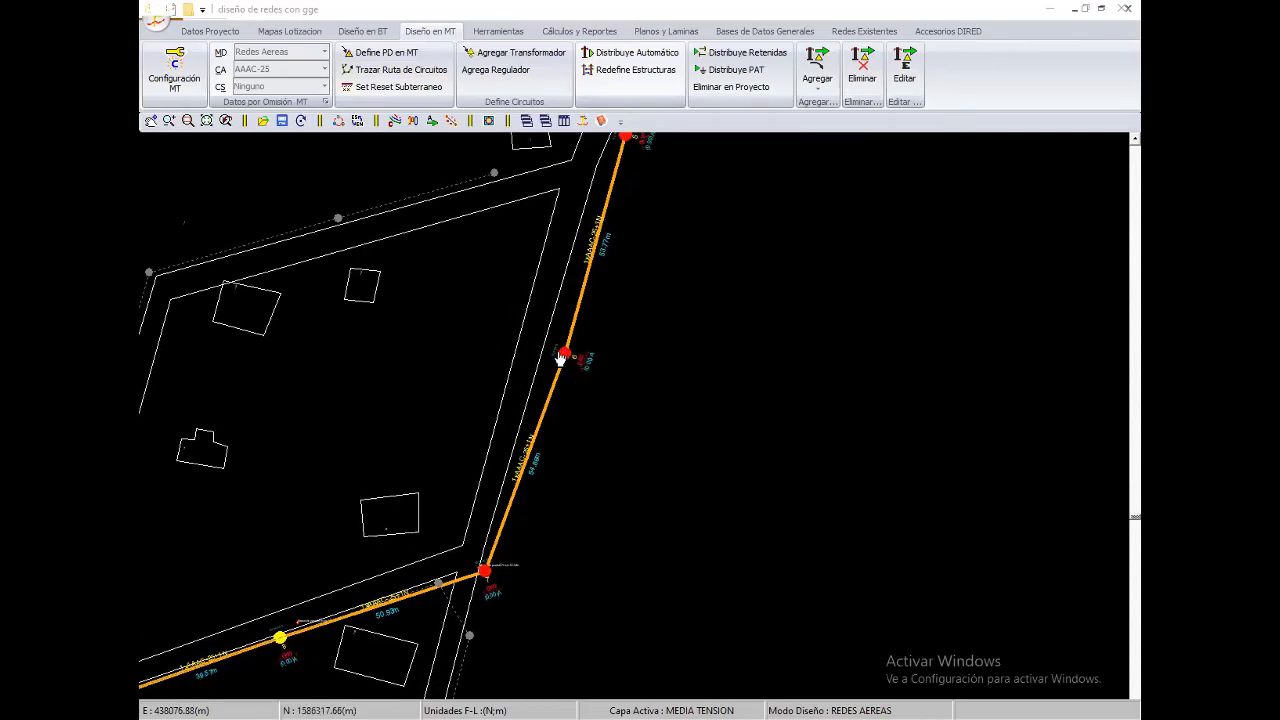
scroll(562, 330, up, 1)
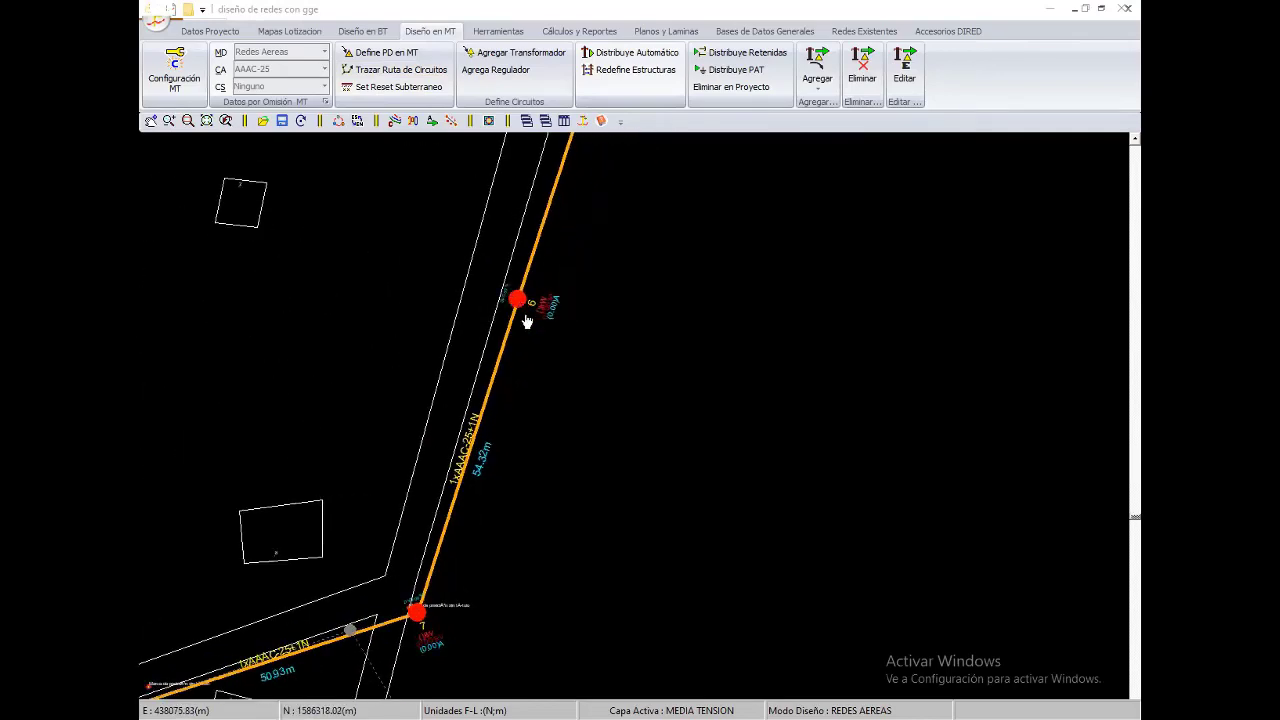
scroll(563, 423, down, 1)
scroll(633, 390, down, 1)
scroll(600, 372, down, 1)
scroll(566, 350, down, 1)
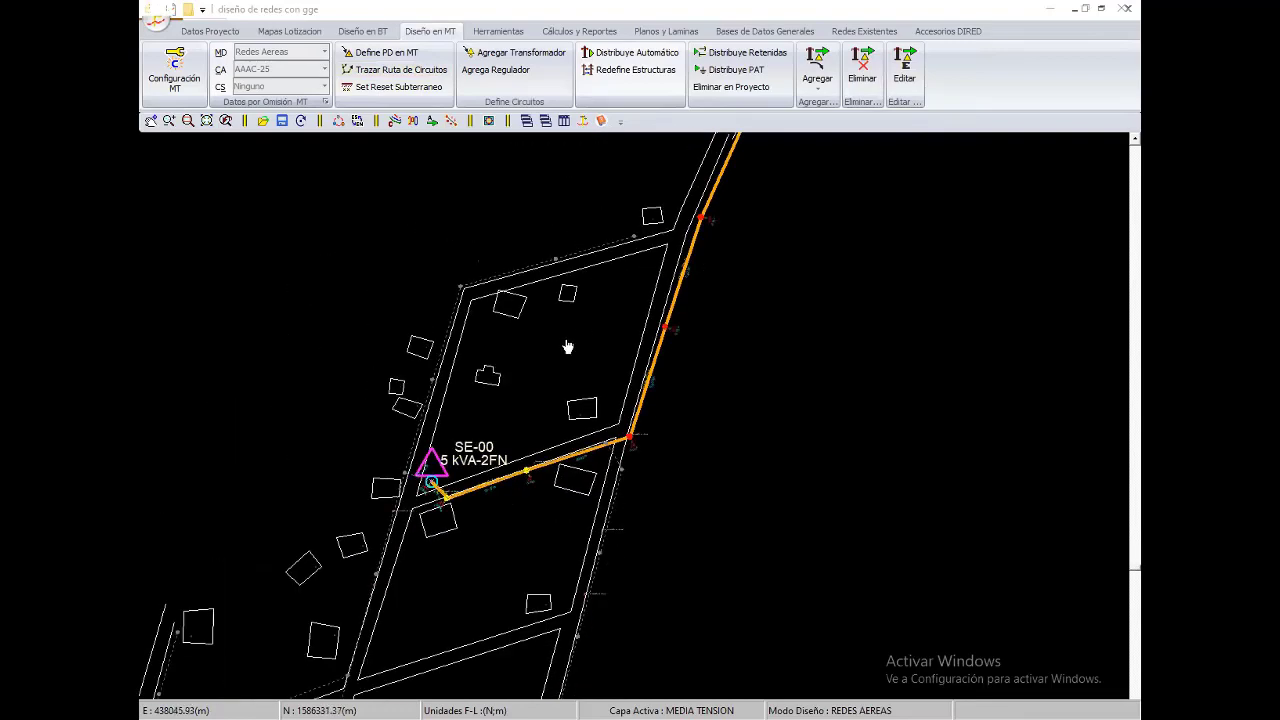
scroll(620, 338, up, 1)
right_click(672, 325)
click(664, 316)
scroll(818, 342, down, 1)
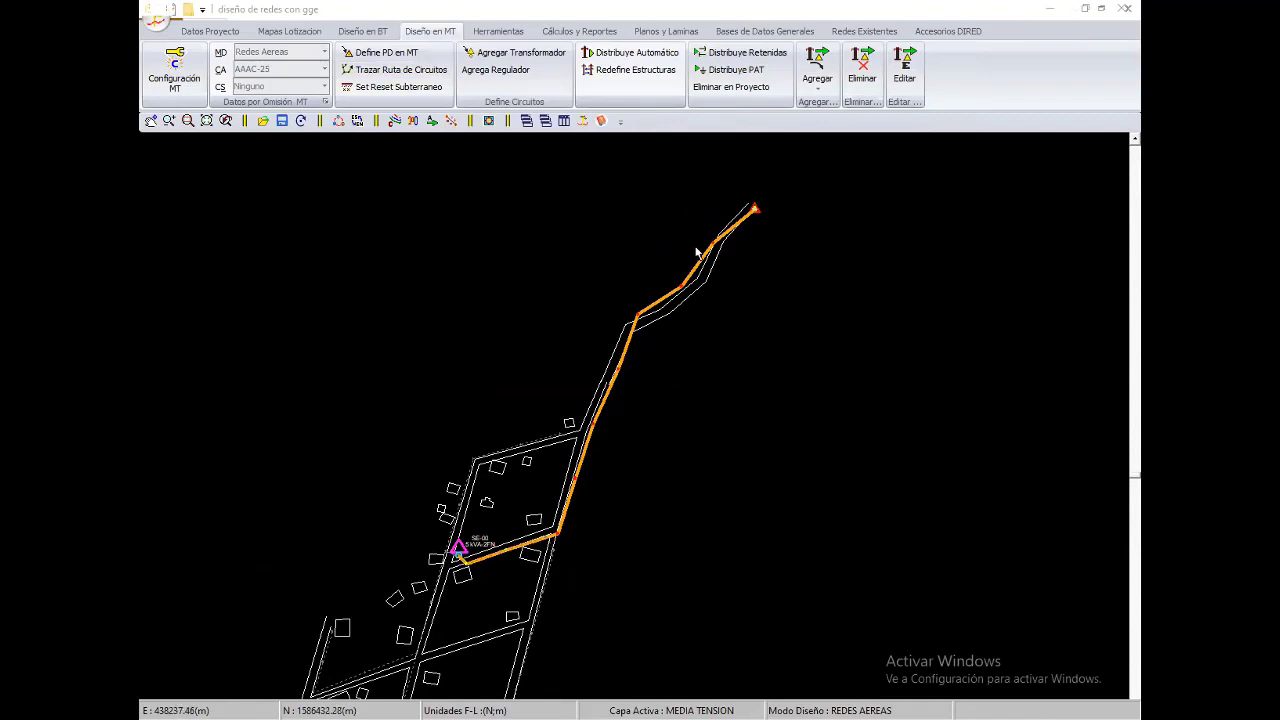
scroll(697, 252, up, 1)
scroll(734, 186, down, 1)
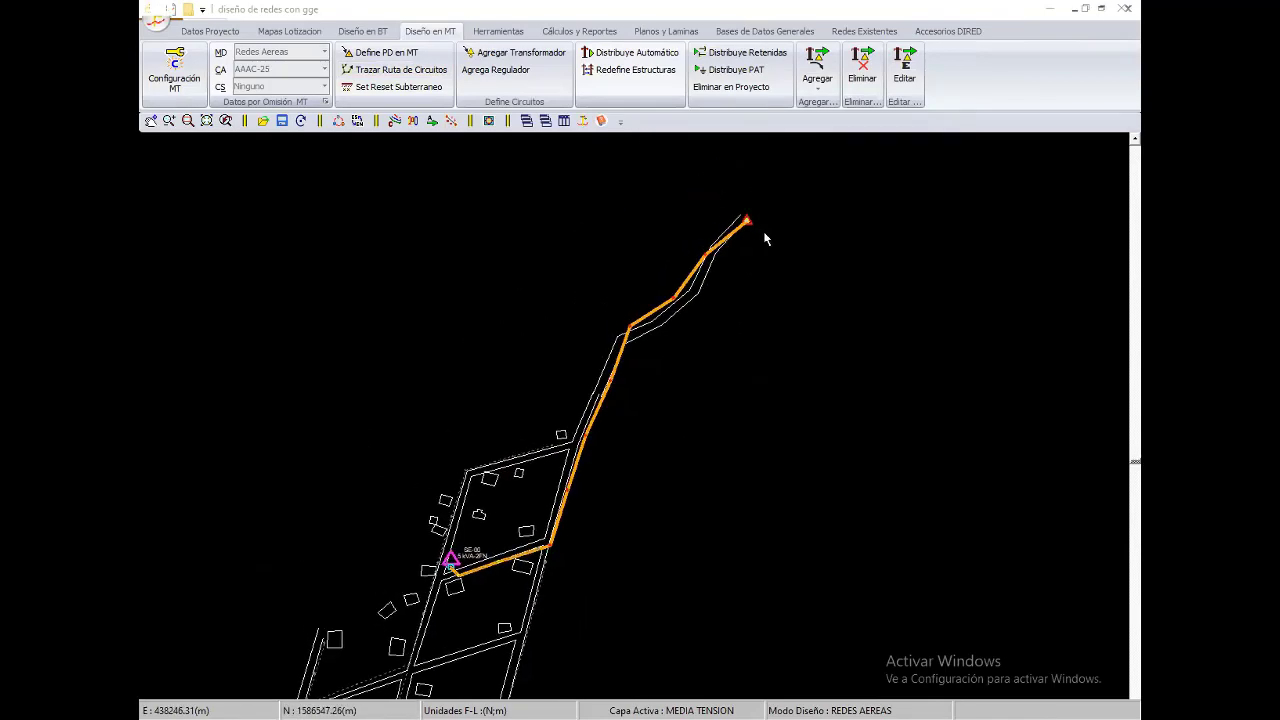
scroll(765, 238, up, 1)
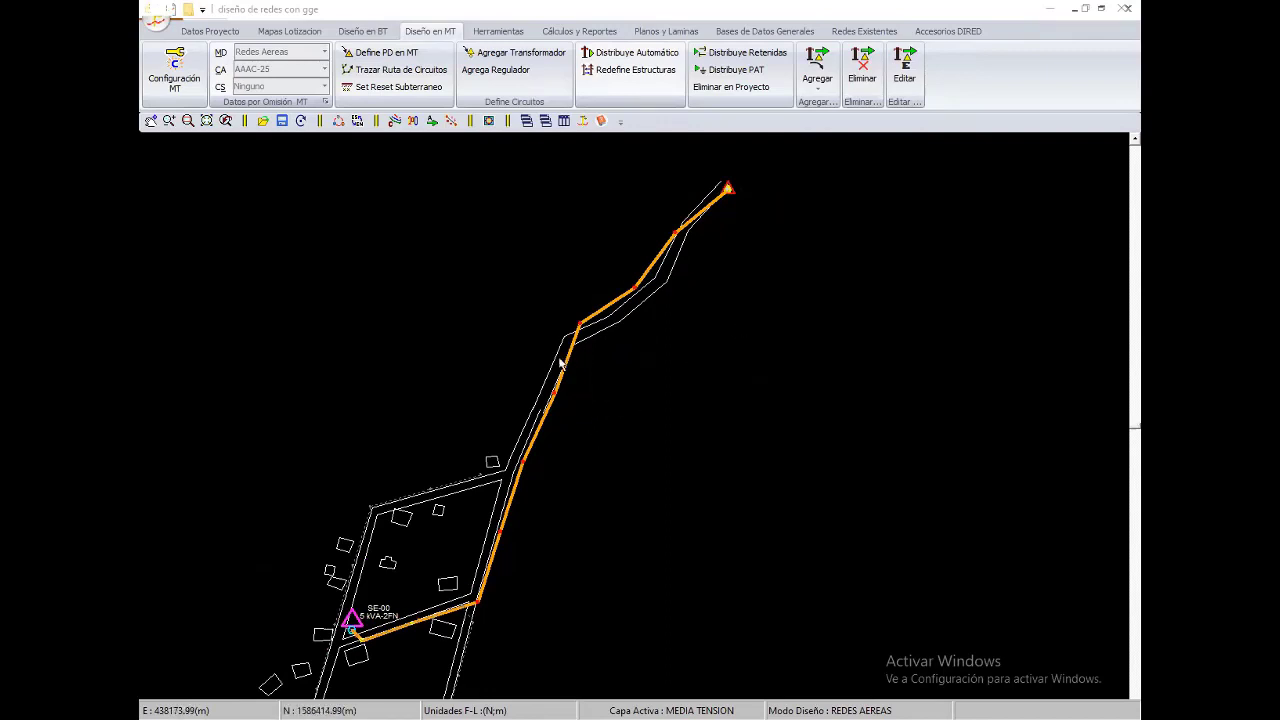
click(364, 31)
click(430, 31)
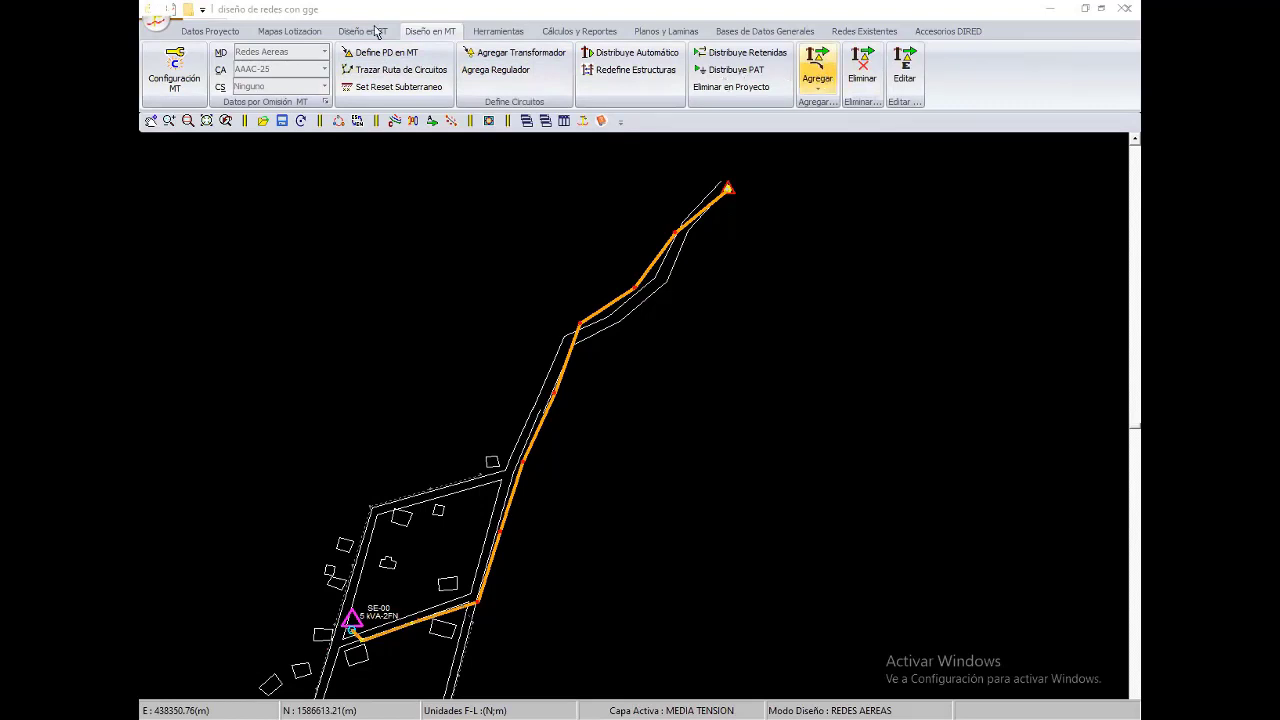
scroll(547, 53, down, 1)
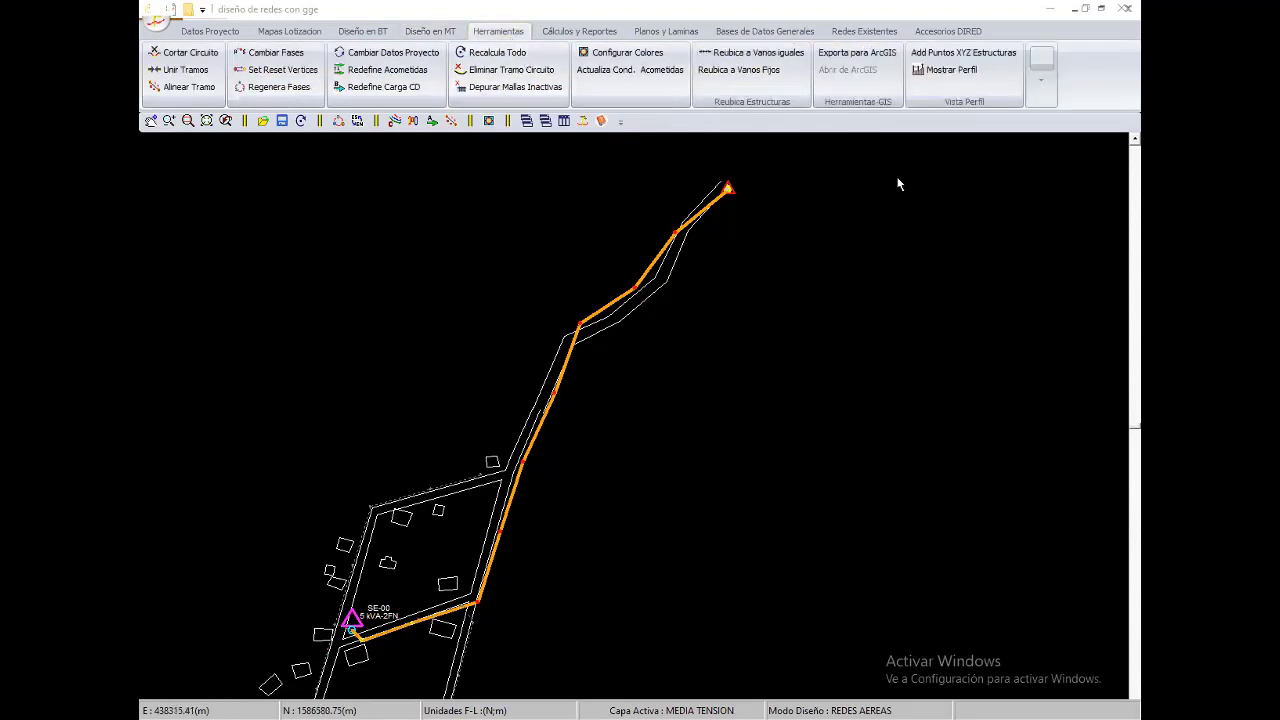
click(958, 80)
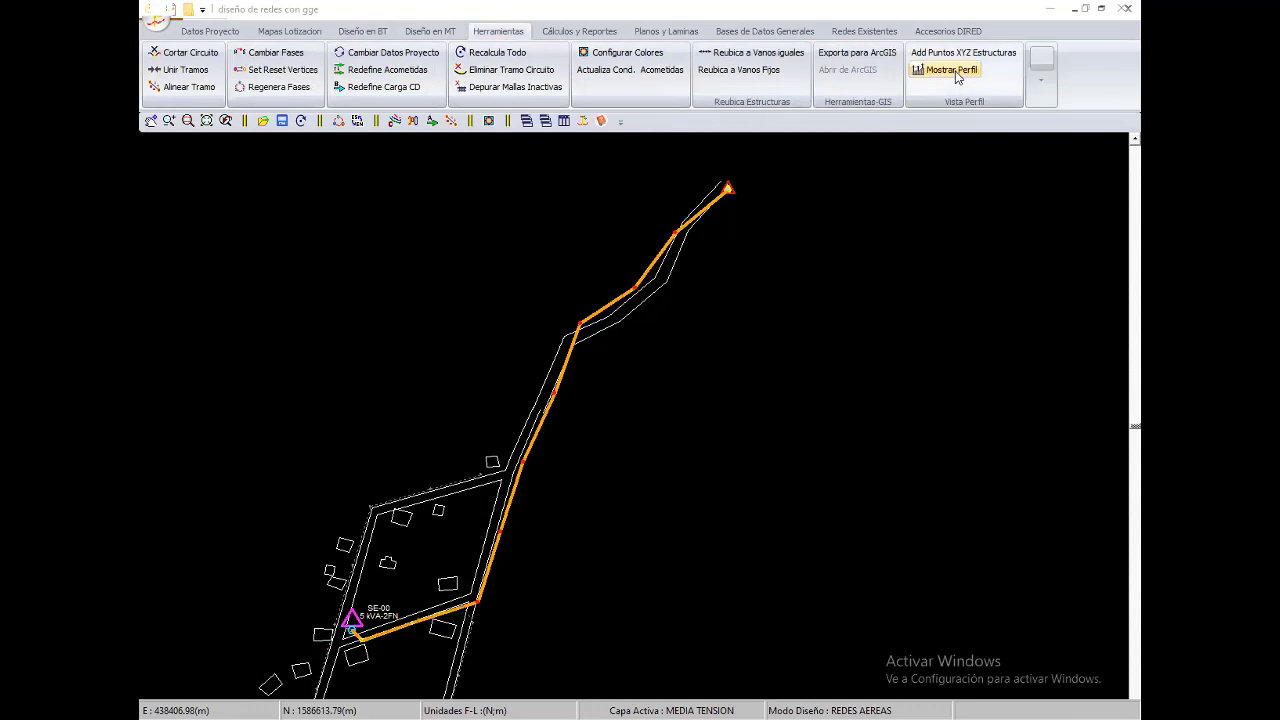
click(619, 302)
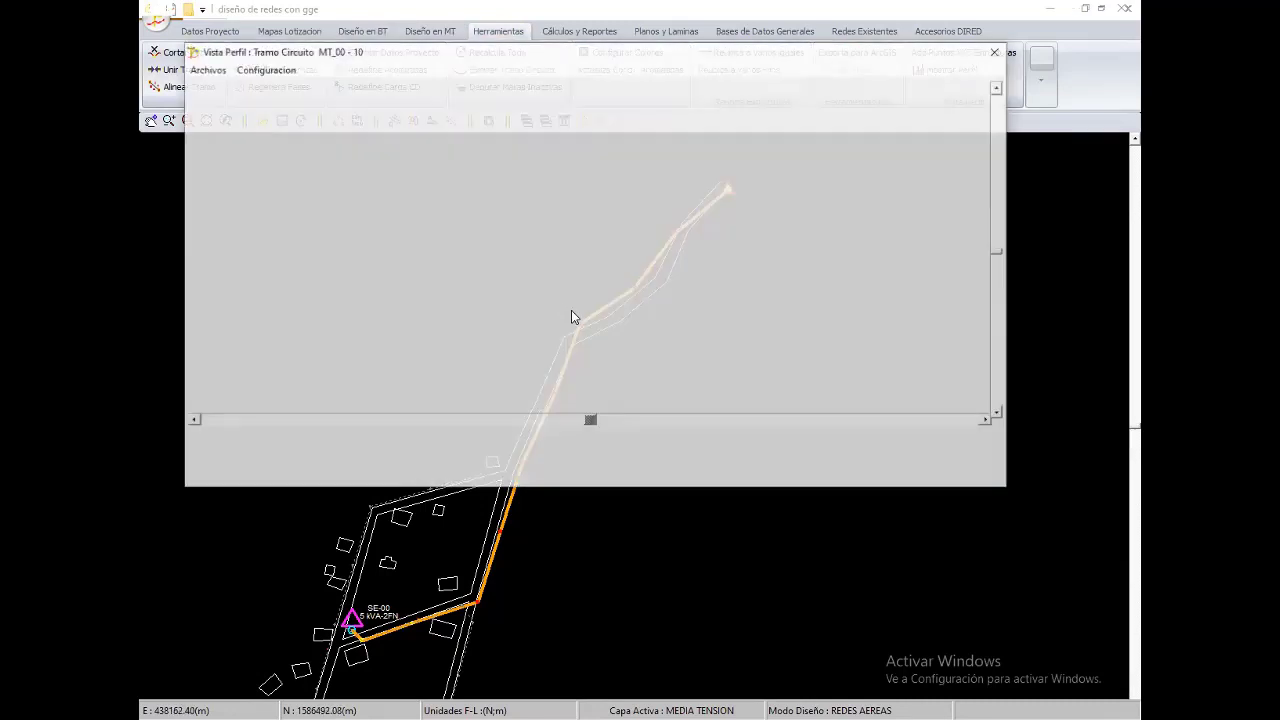
key(Return)
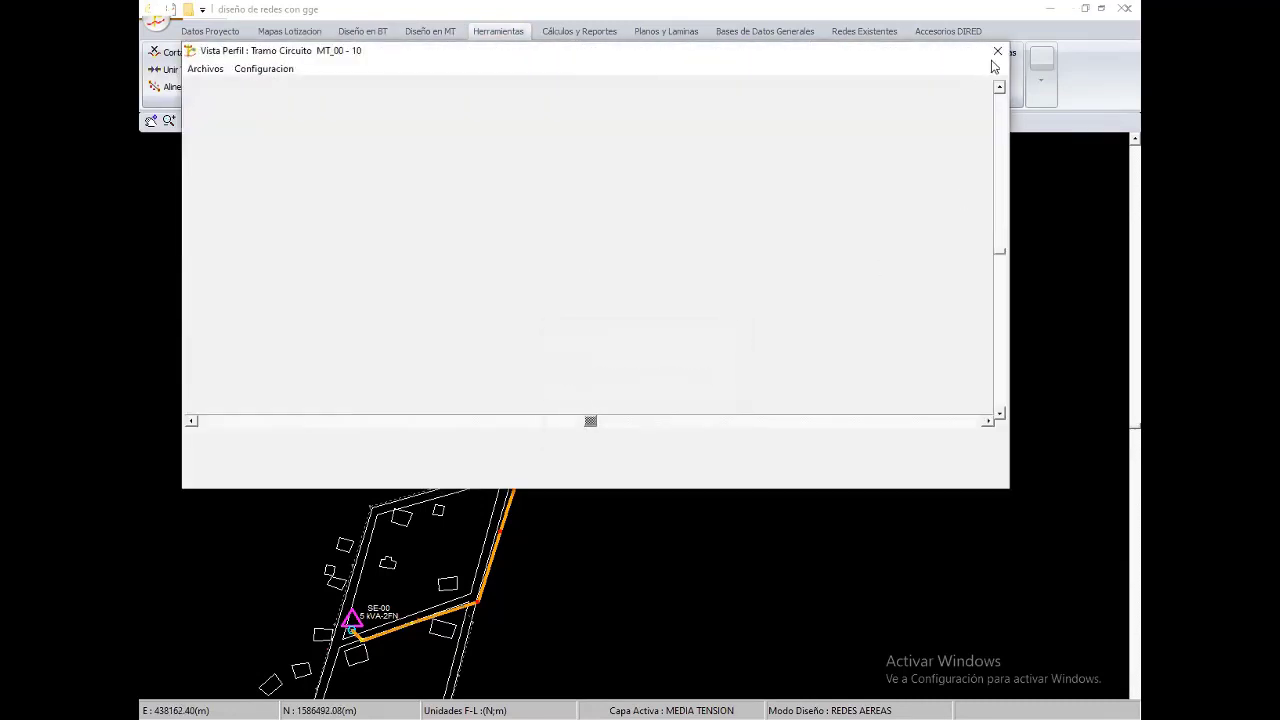
click(997, 50)
right_click(583, 251)
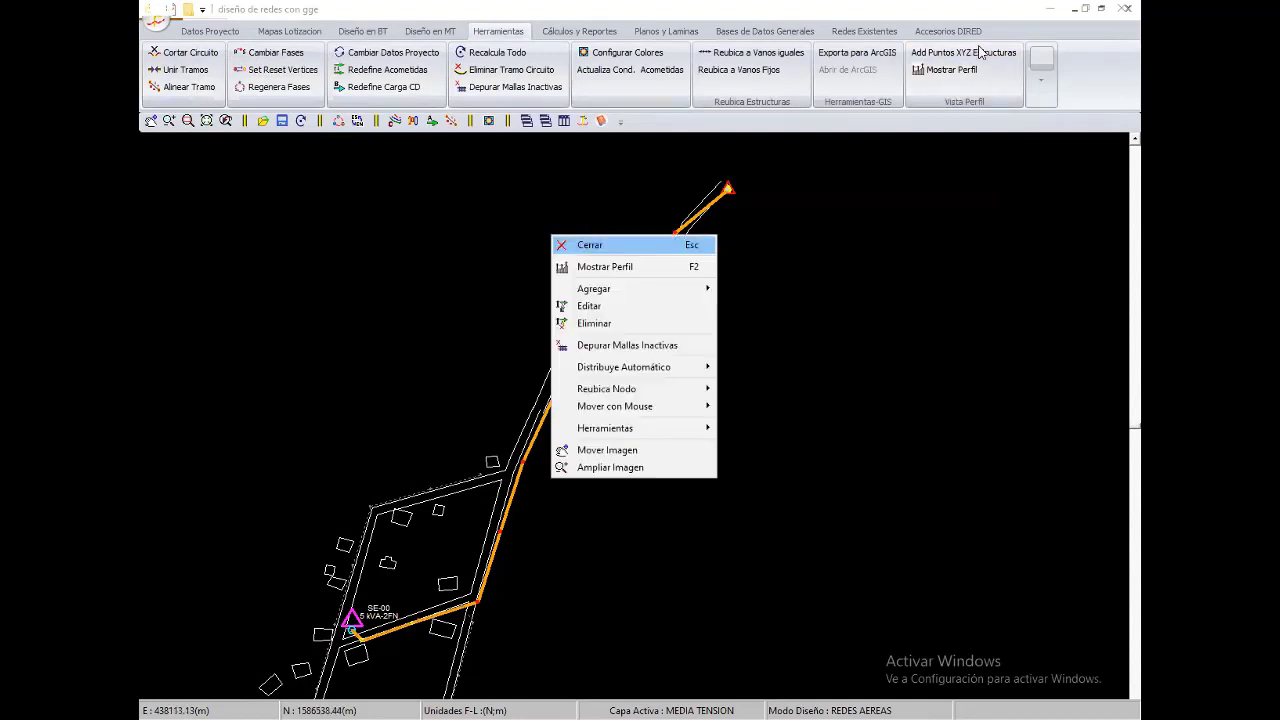
click(978, 52)
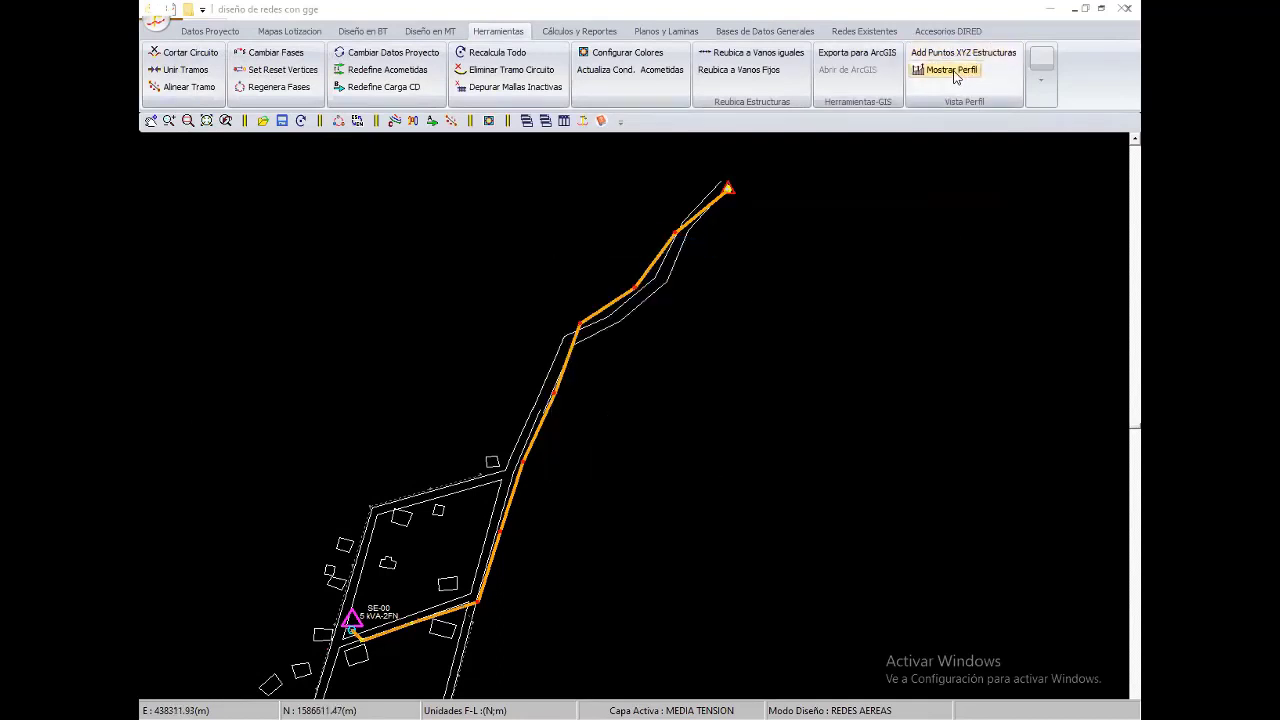
Show the MT line's elevation profile and export it to DLT-CAD as 'Tramo Circuito MT_00 - 10'
click(601, 314)
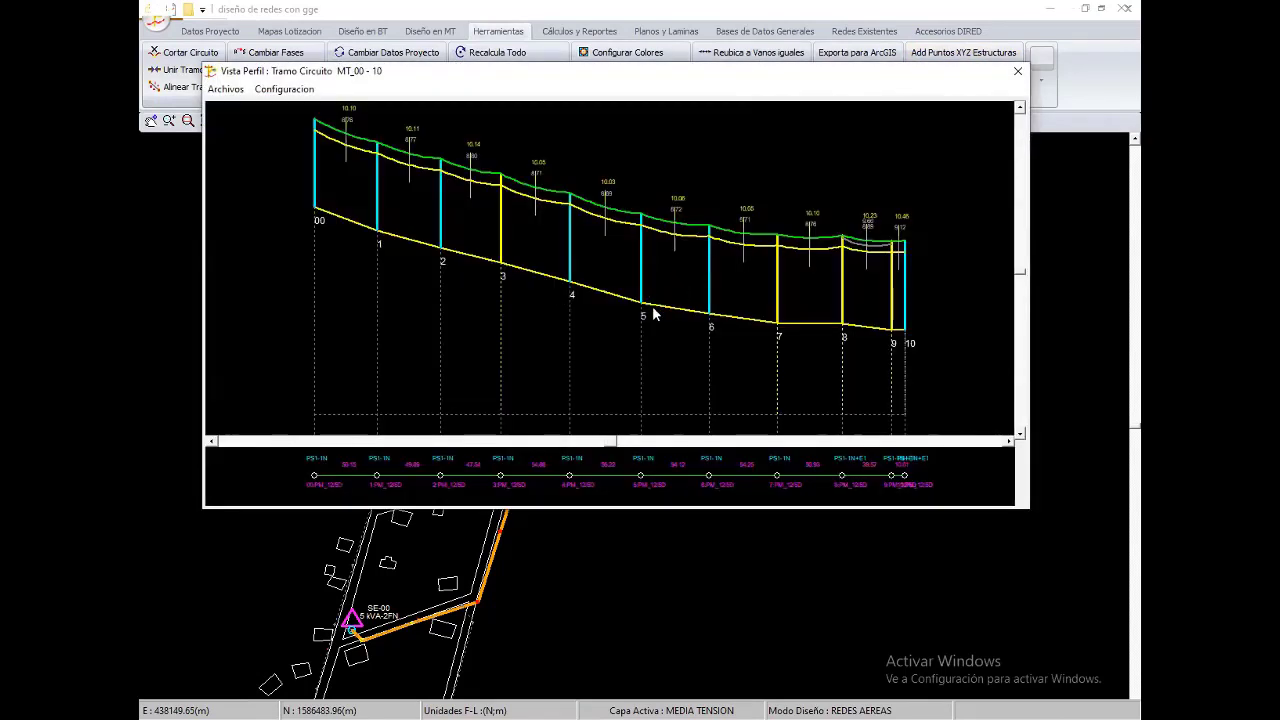
scroll(652, 314, down, 1)
scroll(616, 309, down, 1)
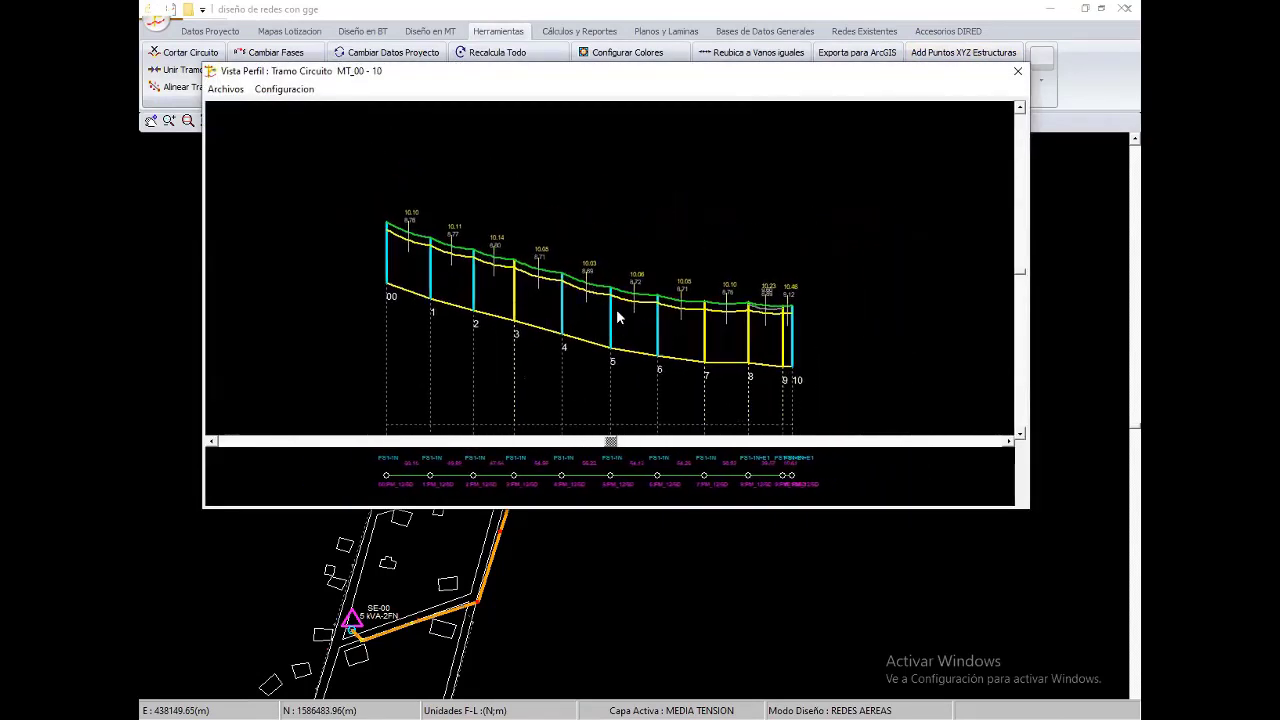
click(225, 90)
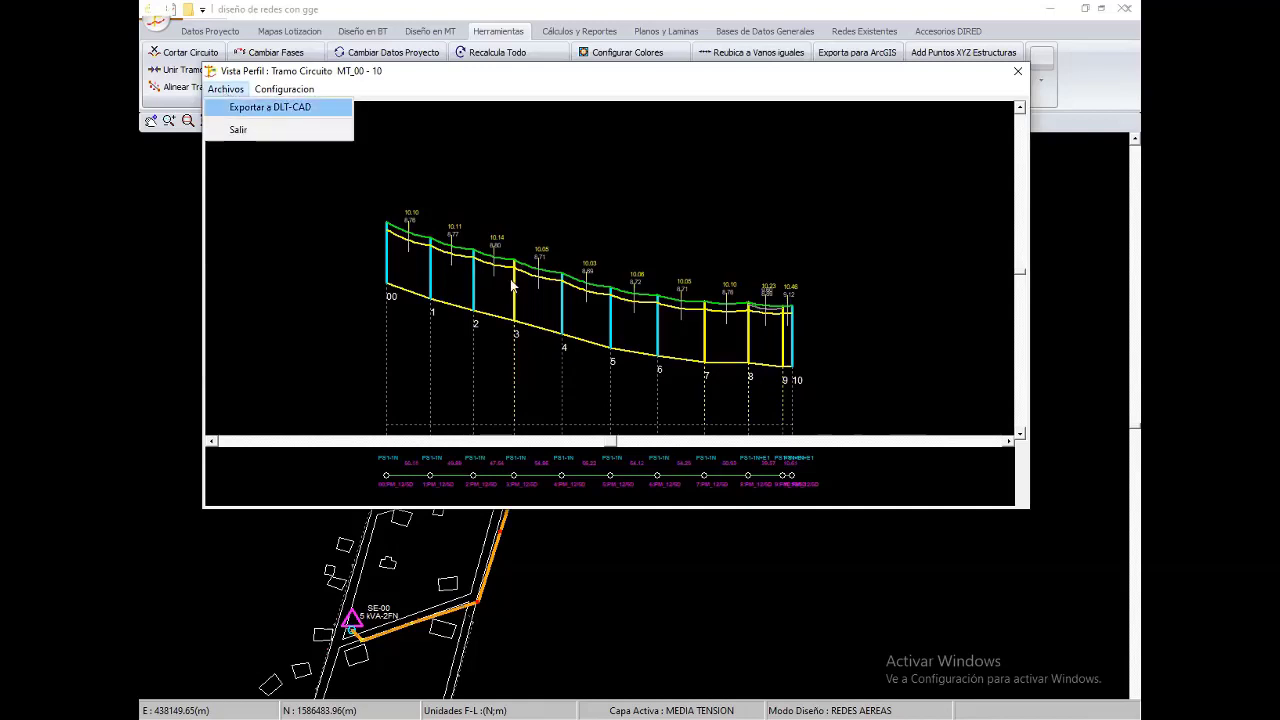
key(Return)
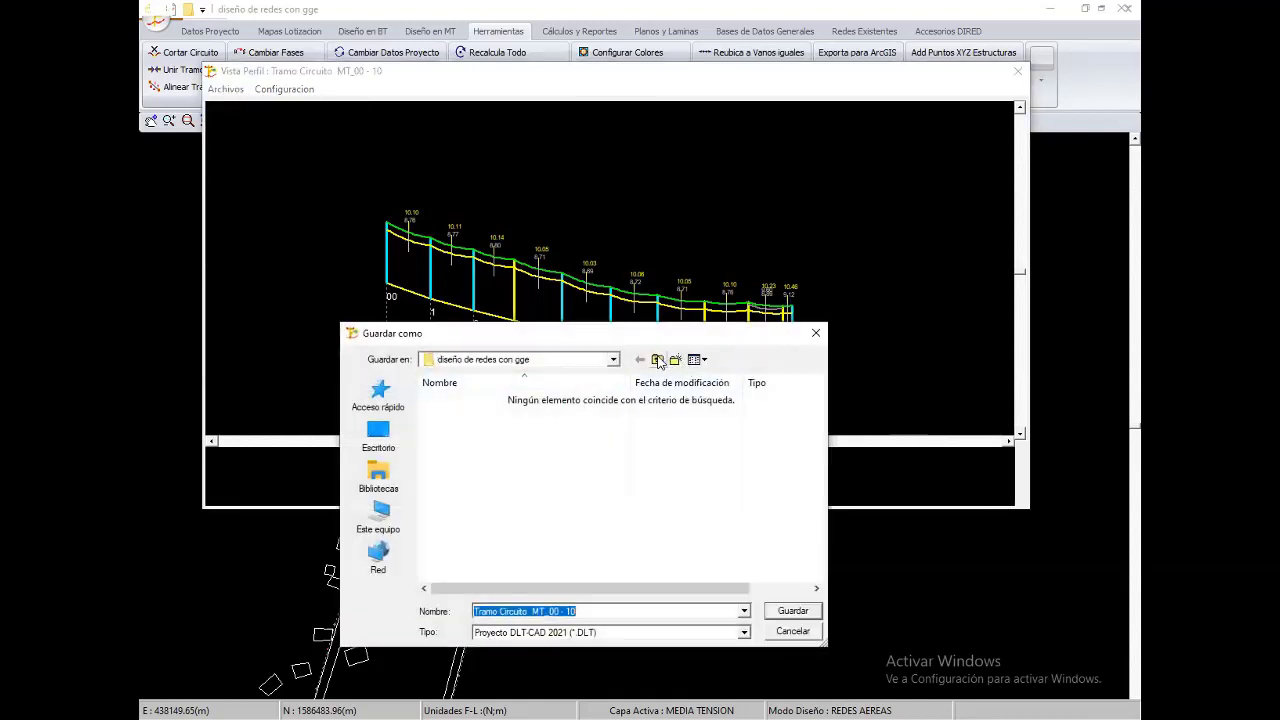
click(812, 612)
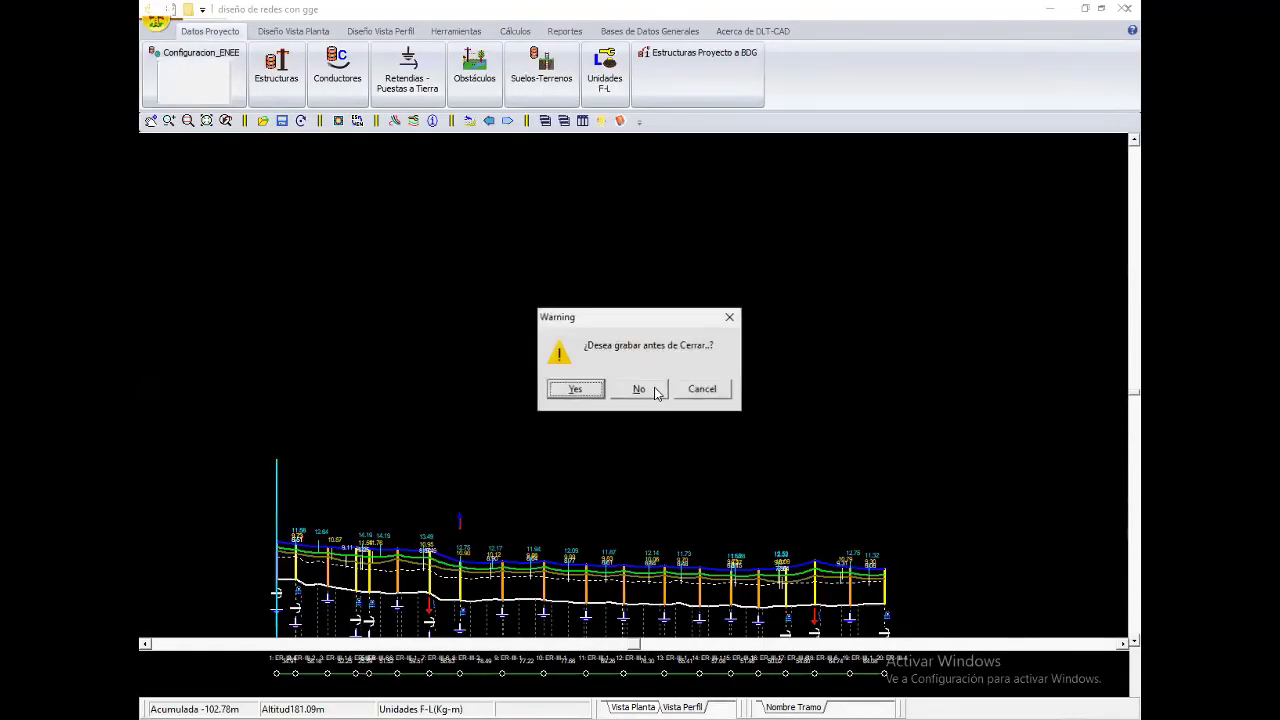
Discard the old DLT-CAD project, open the exported MT_00 section, and shift its profile into view
click(655, 391)
click(155, 18)
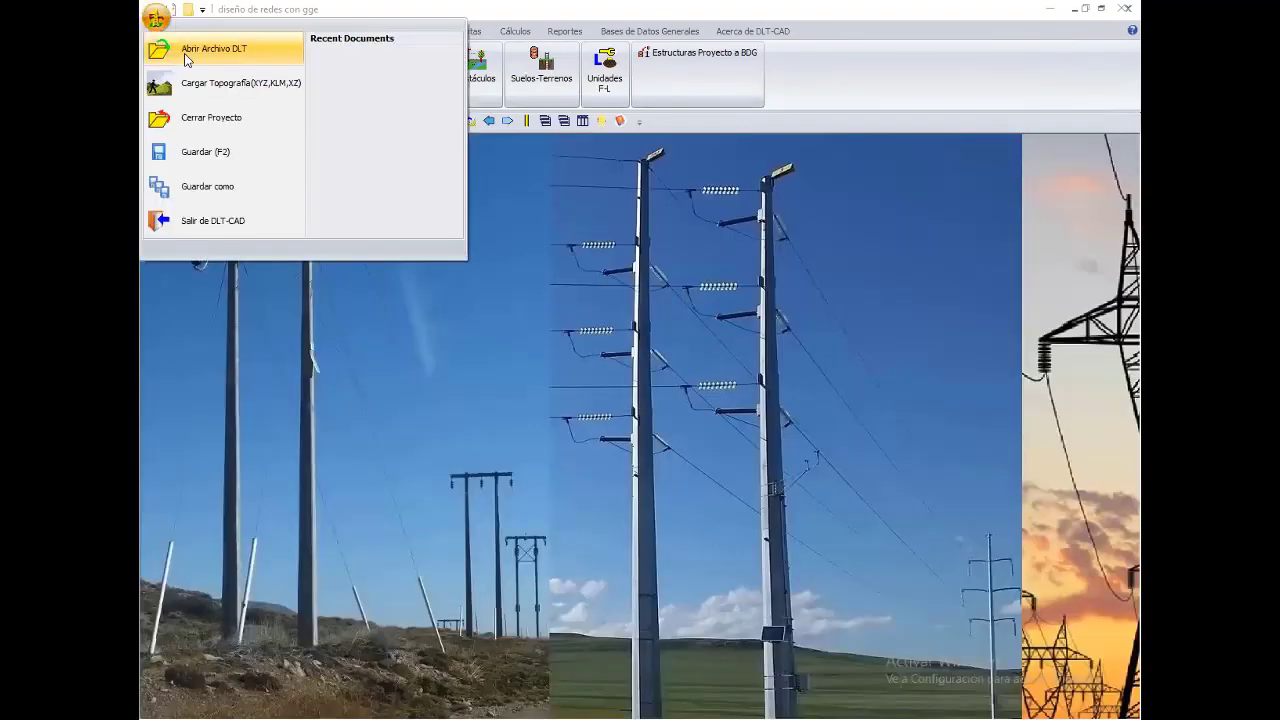
click(186, 55)
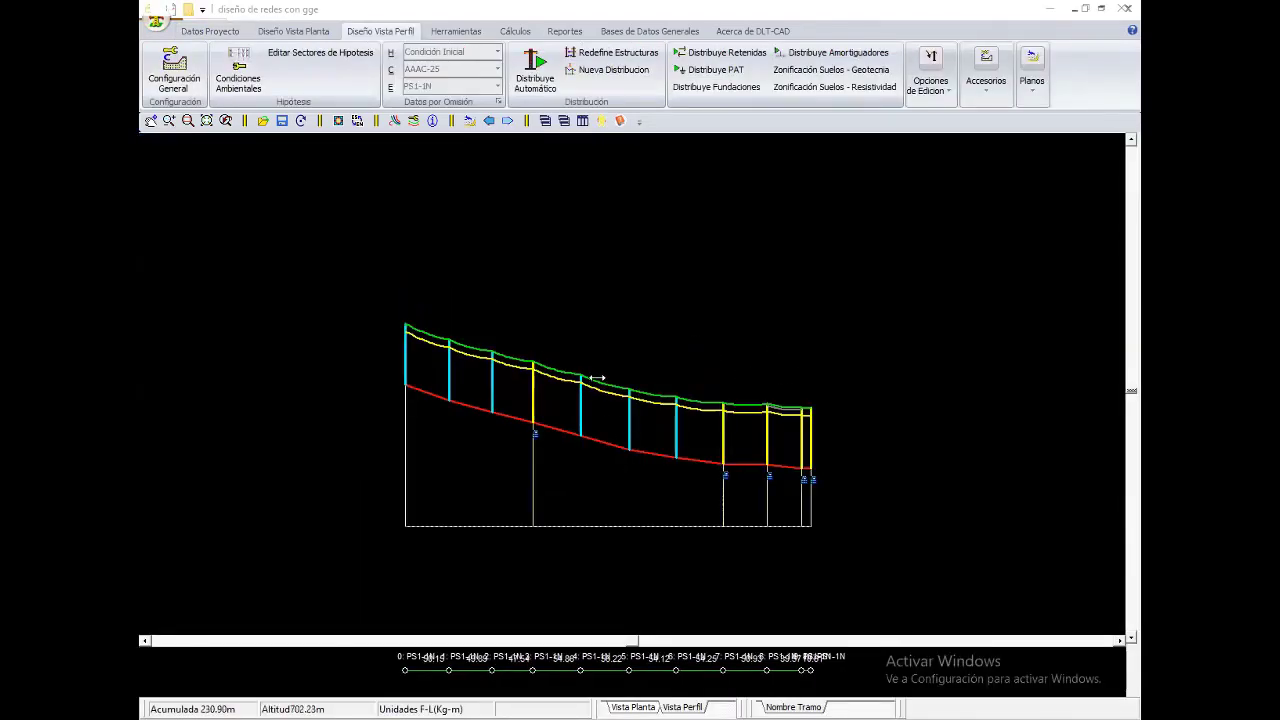
drag(709, 358, 517, 366)
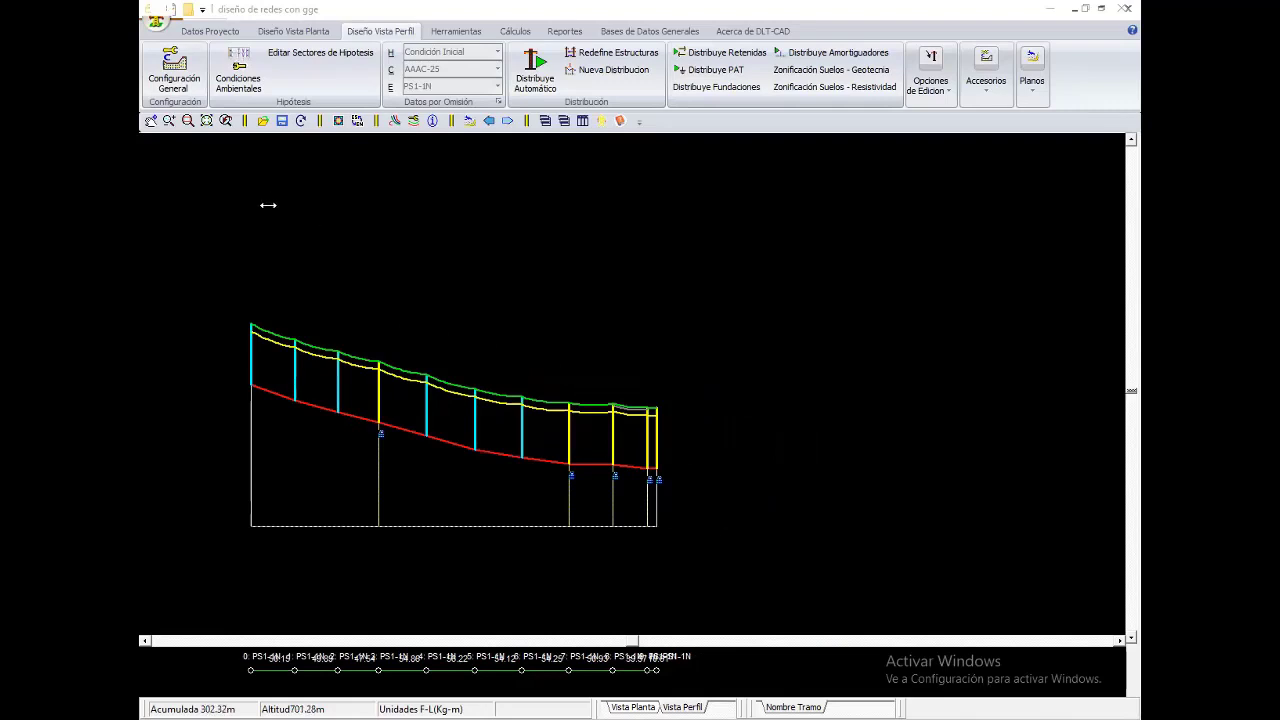
From plan view, export the current route and poles as a Google Earth KML named DIRED
click(293, 31)
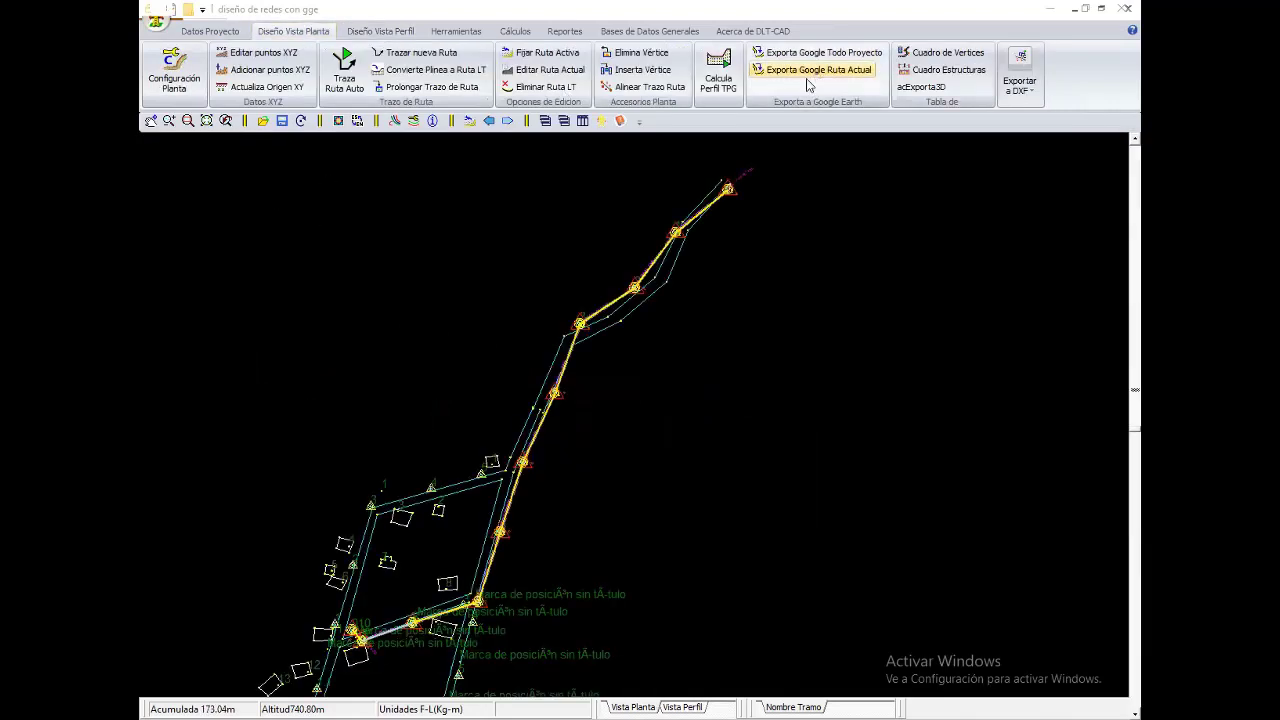
click(814, 72)
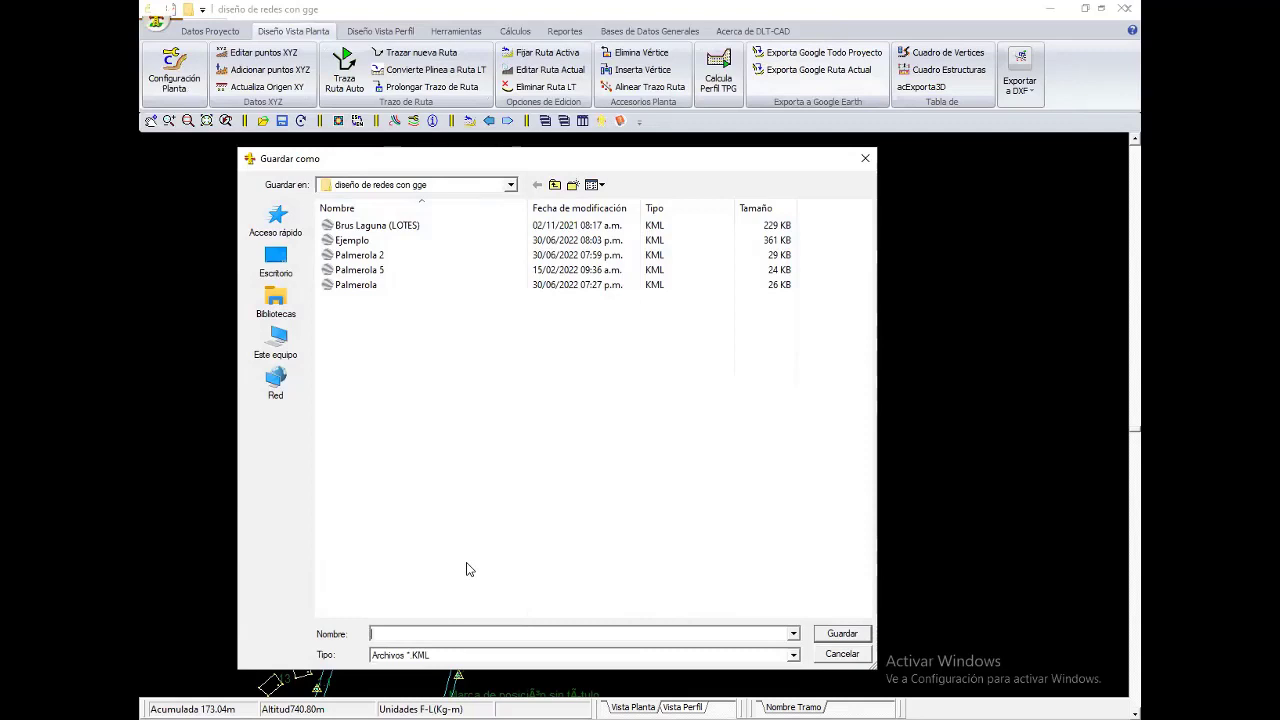
text(D)
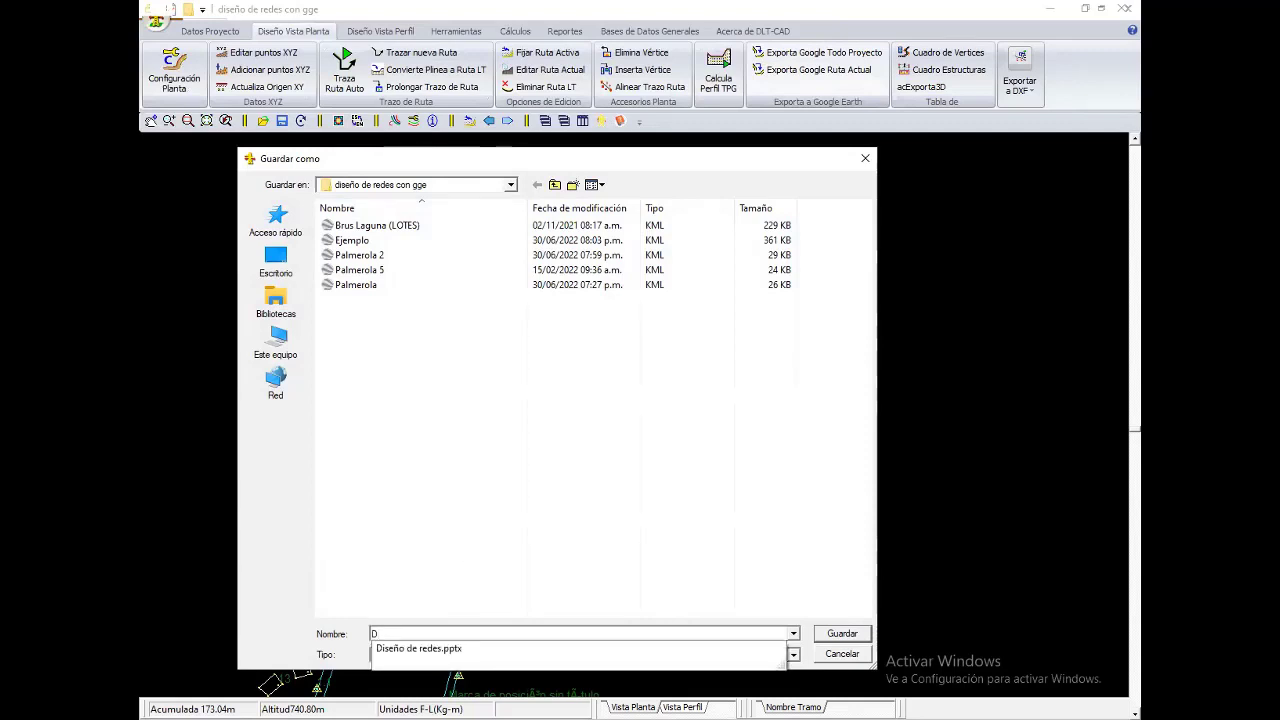
text(YR)
key(Return)
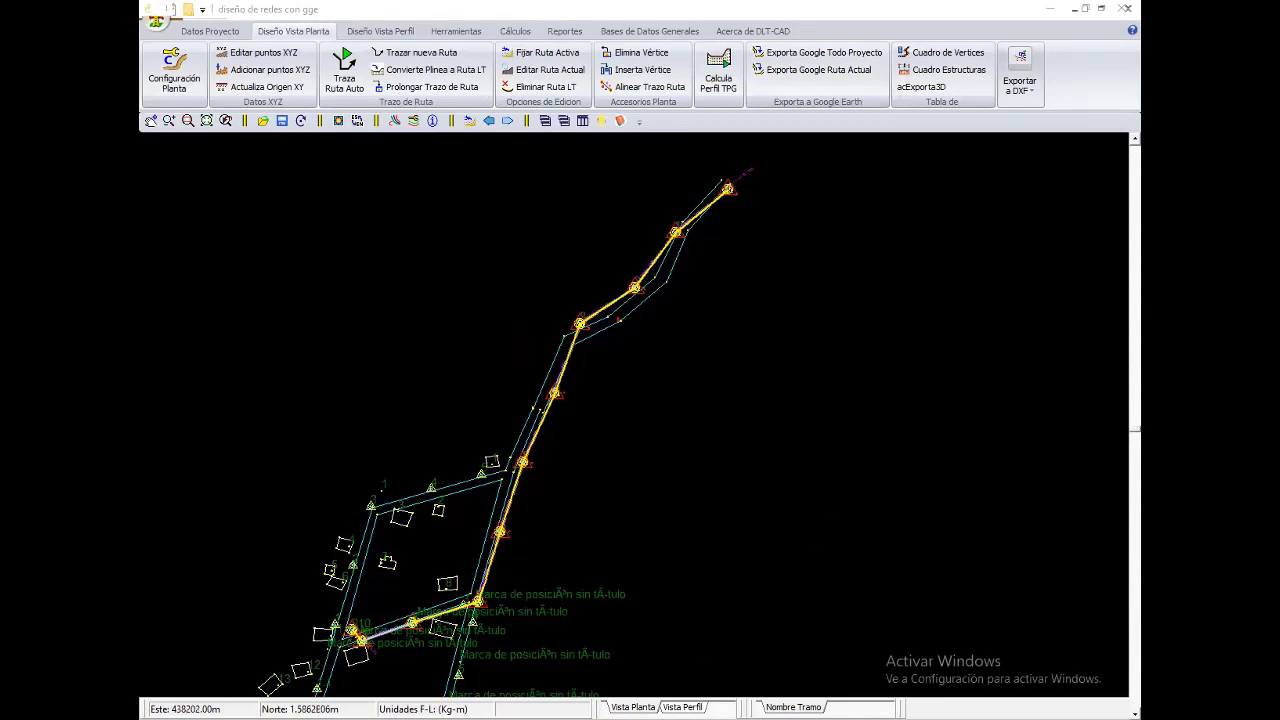
key(alt+Tab)
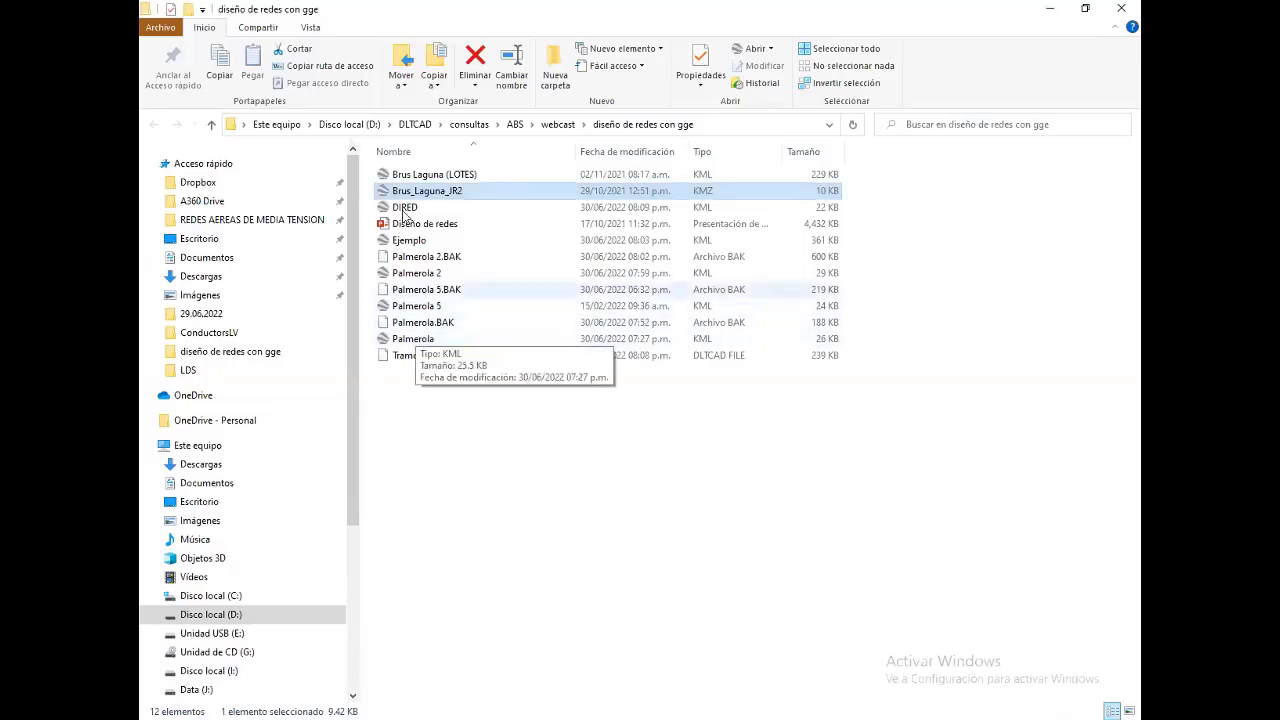
Open DIRED.KML from the project folder in Google Earth Pro
click(405, 208)
double_click(405, 207)
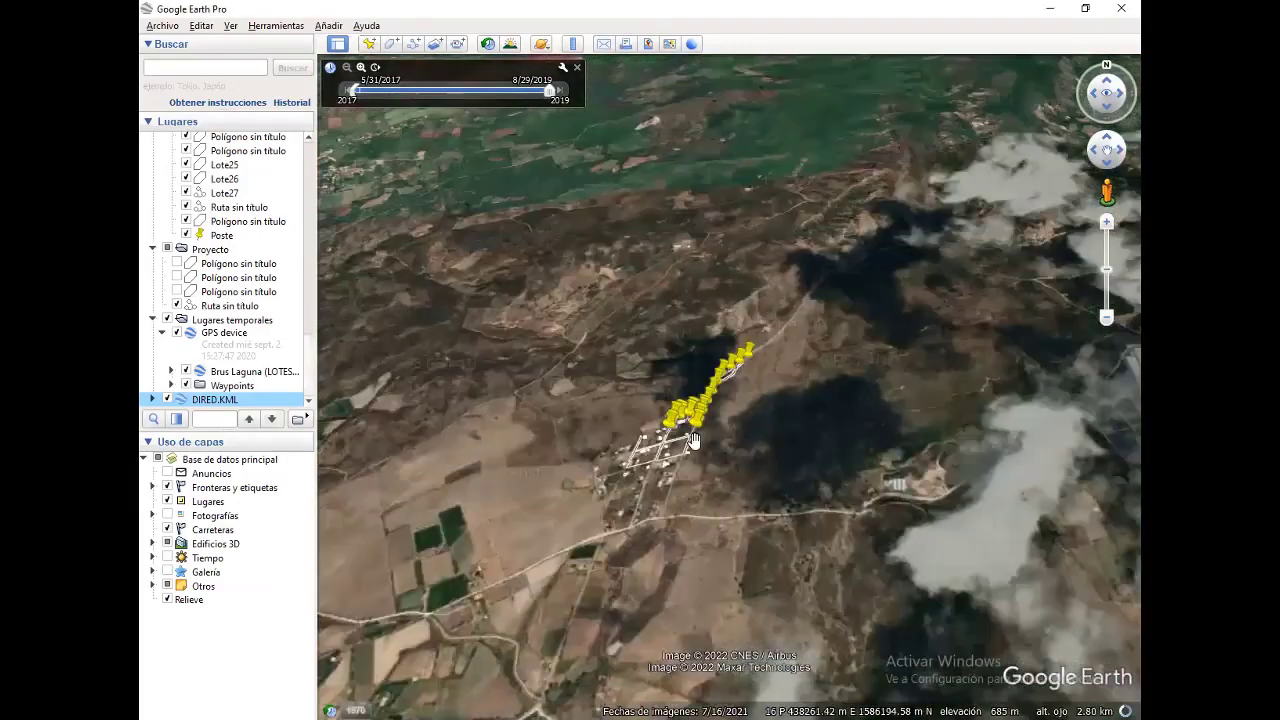
Zoom in toward placemark 7:PS1-1N until Google Earth switches to ground-level view
scroll(670, 360, up, 1)
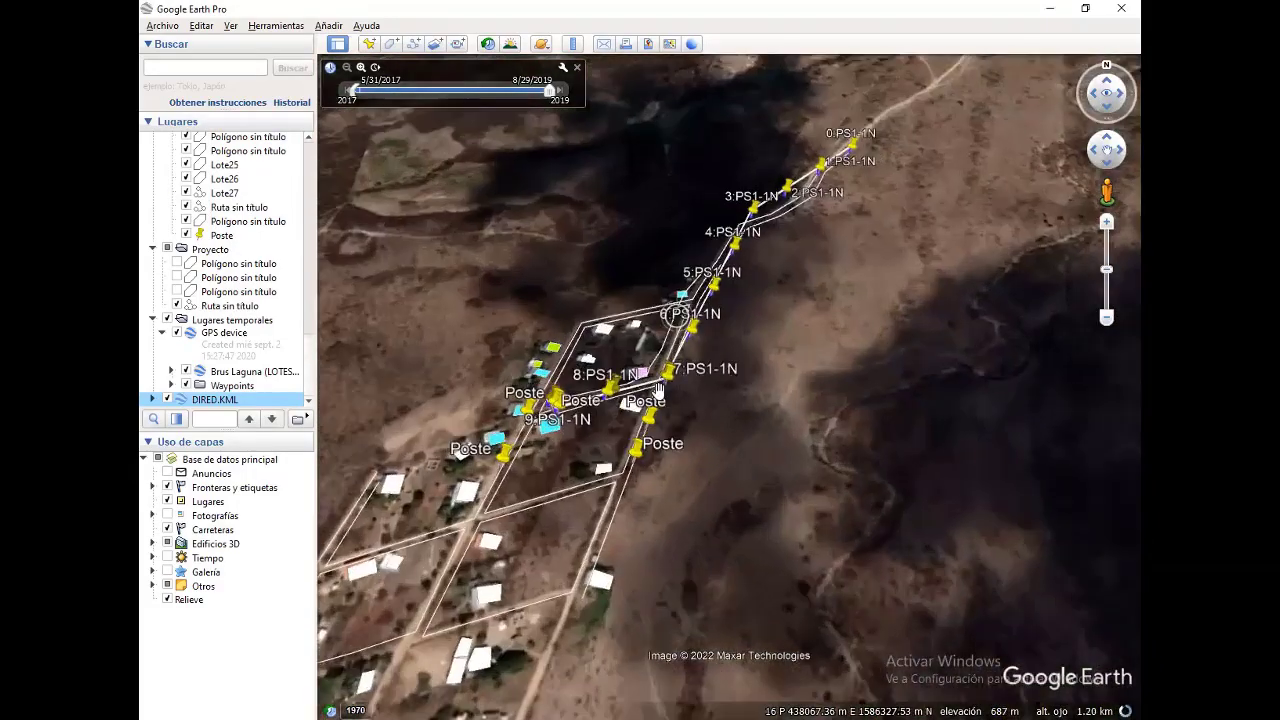
scroll(661, 390, up, 1)
scroll(661, 390, up, 2)
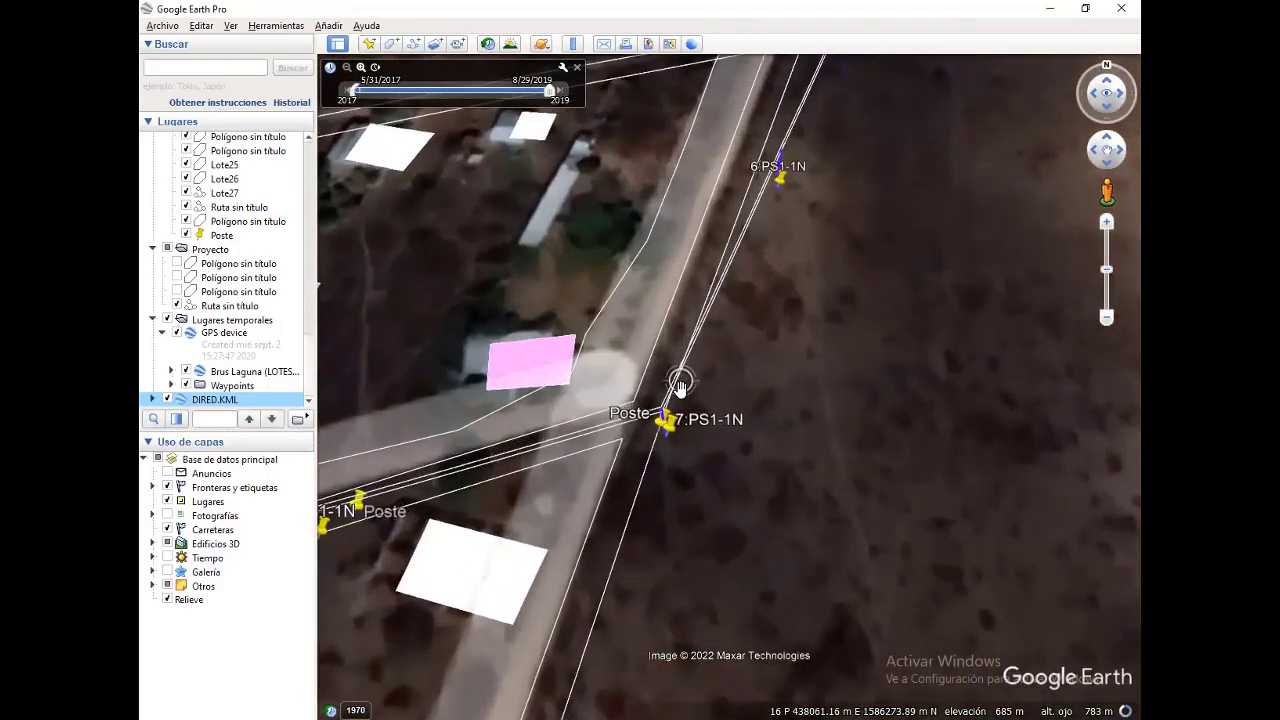
scroll(682, 389, up, 1)
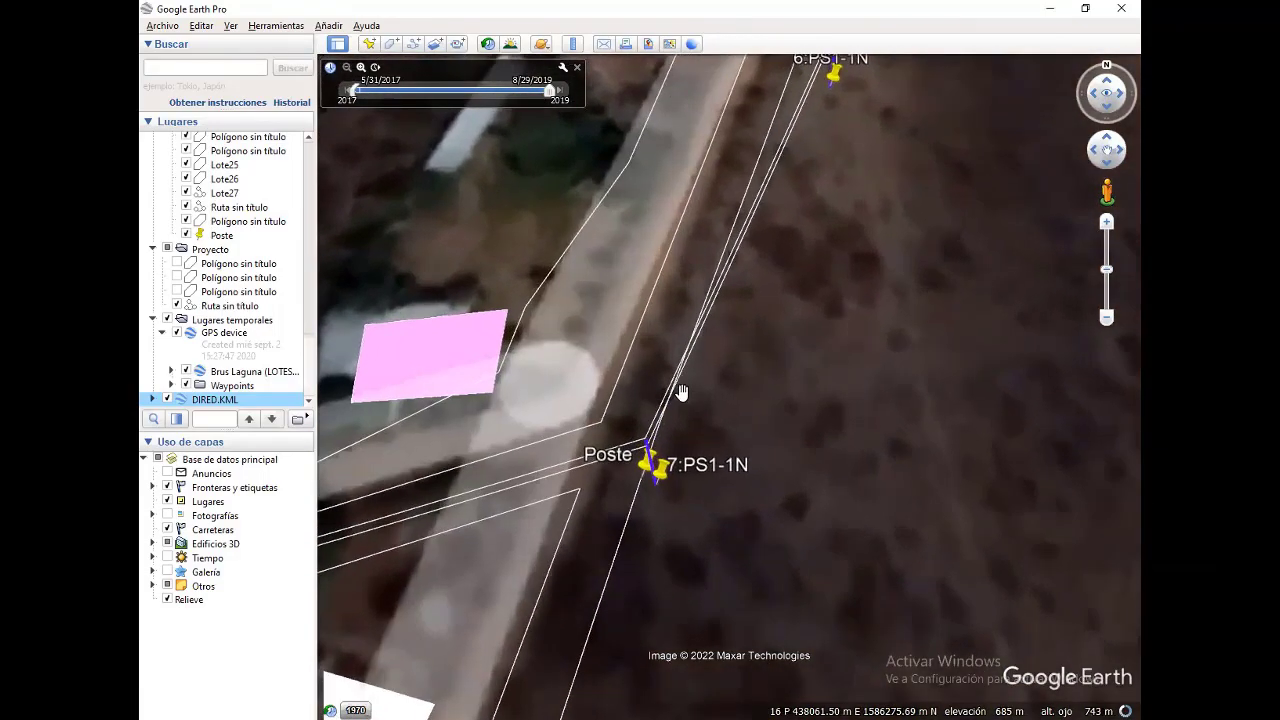
scroll(682, 389, up, 1)
scroll(681, 385, up, 1)
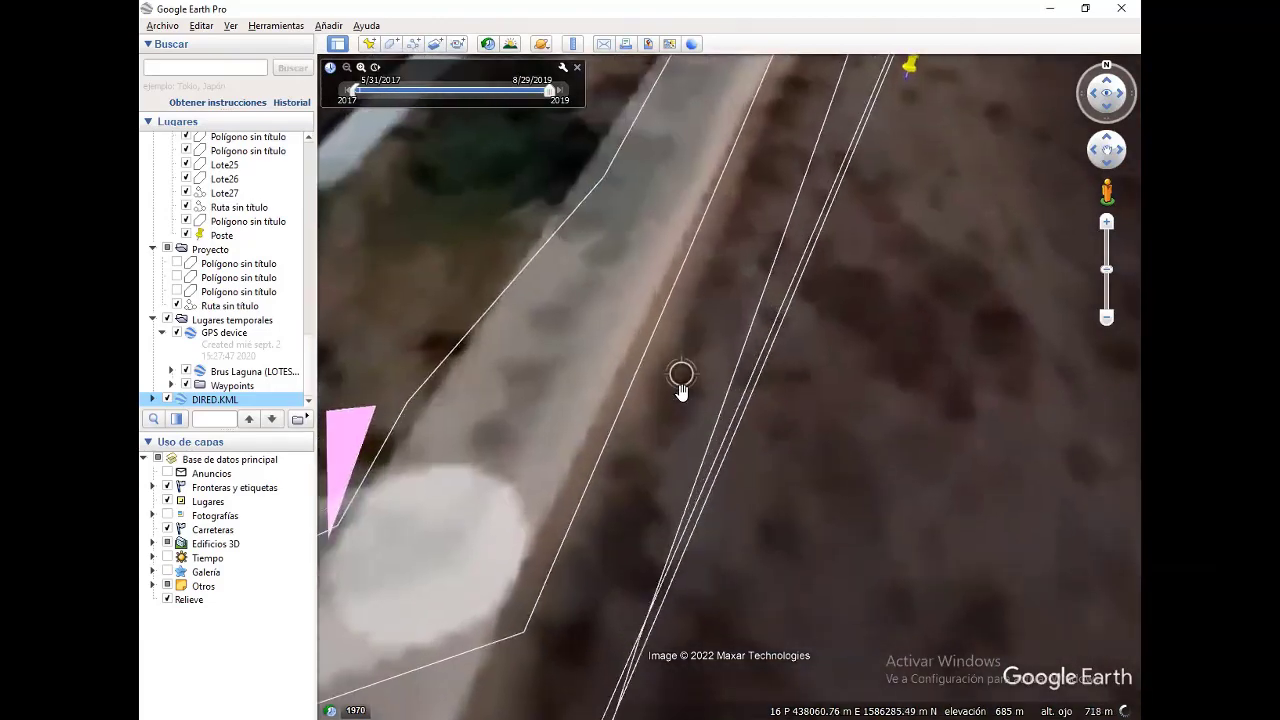
scroll(714, 391, up, 1)
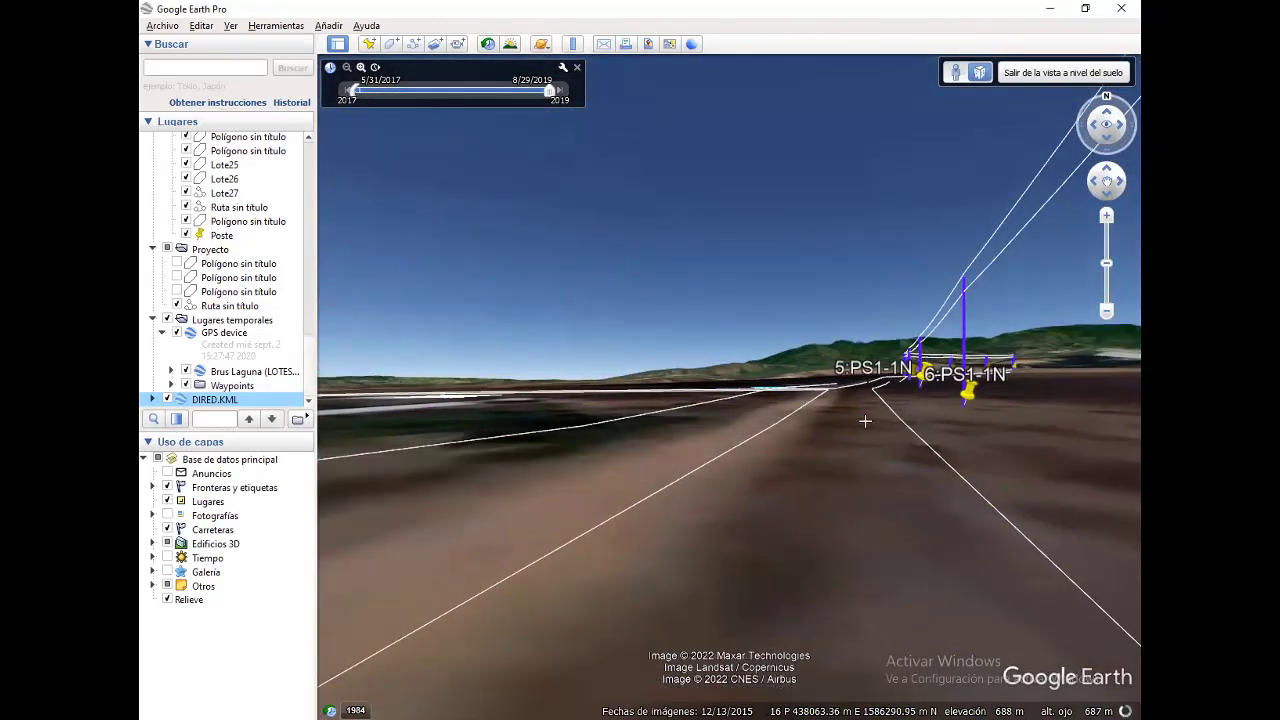
Tilt and pan the ground-level view along the road to examine poles 3 to 5 and their conductors
drag(909, 399, 833, 416)
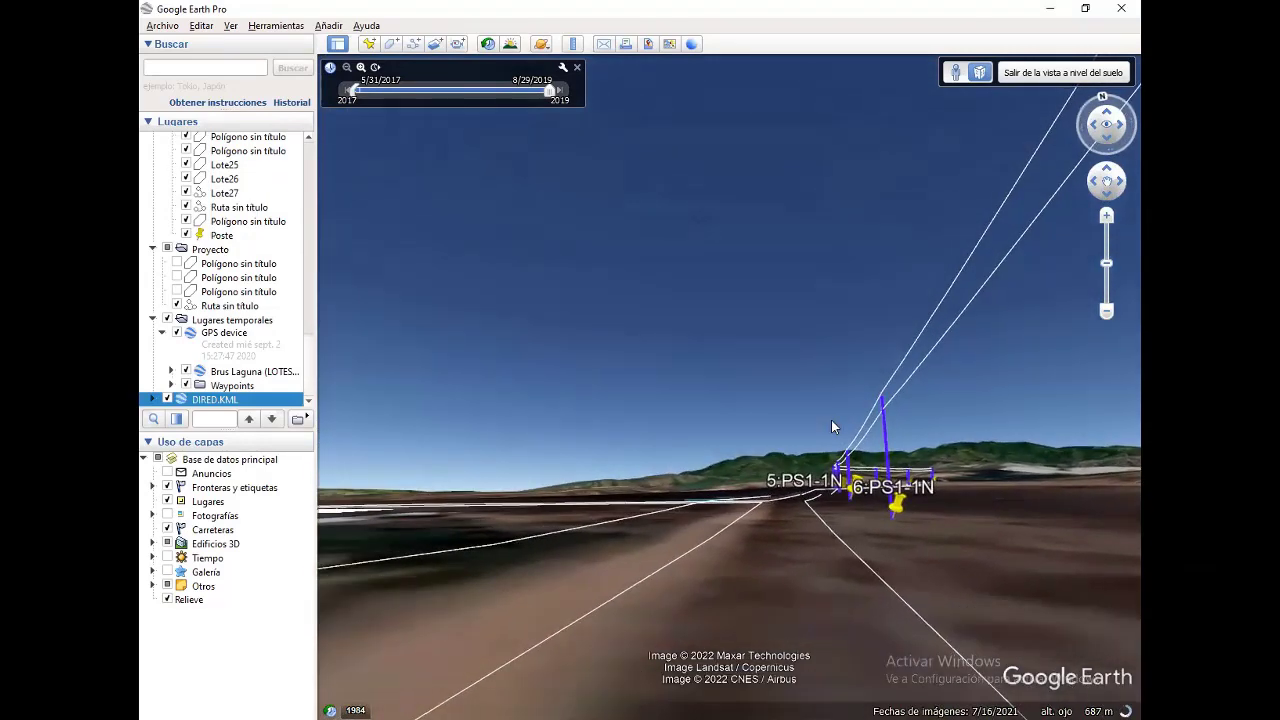
drag(798, 540, 813, 458)
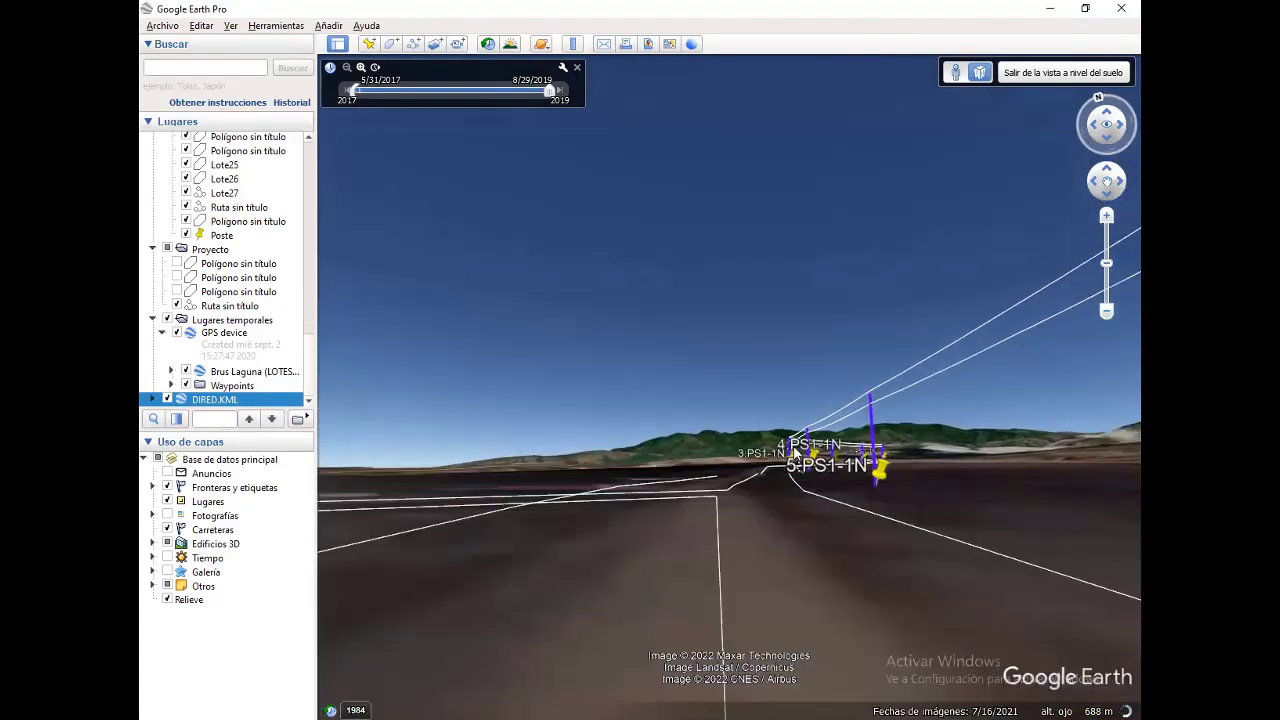
drag(786, 447, 780, 488)
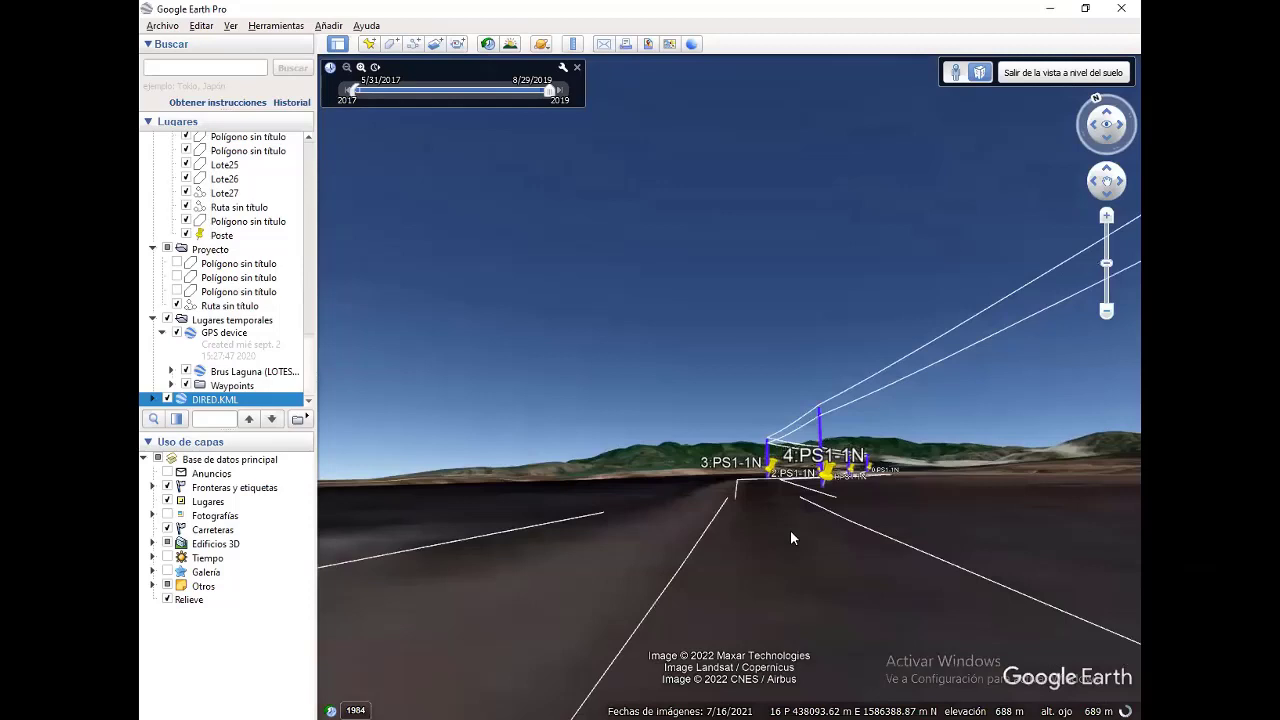
drag(788, 518, 792, 532)
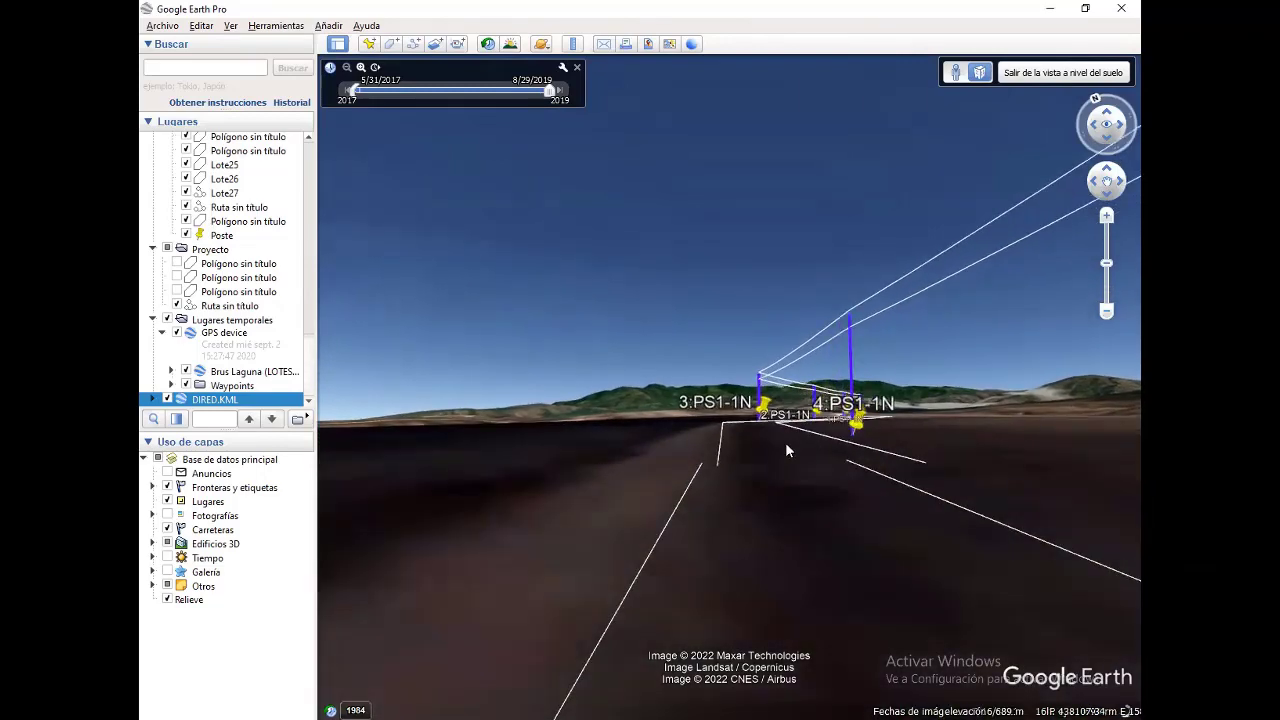
drag(779, 453, 782, 492)
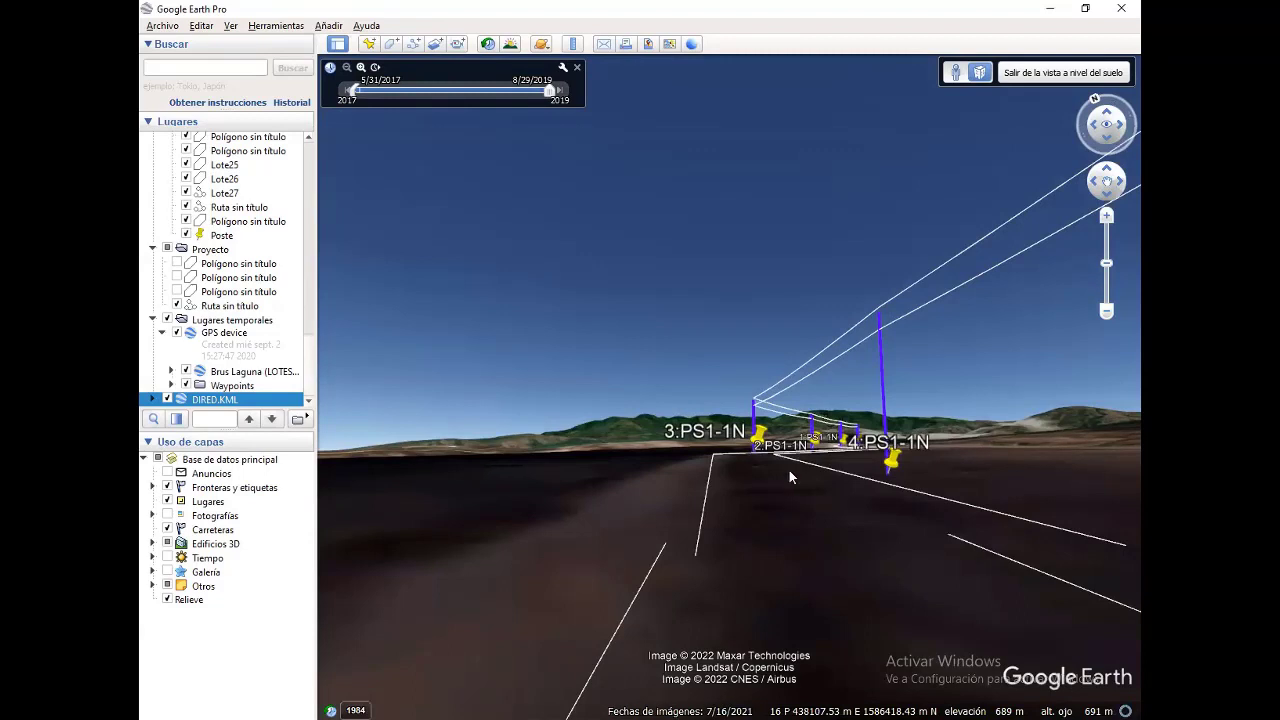
drag(789, 477, 820, 437)
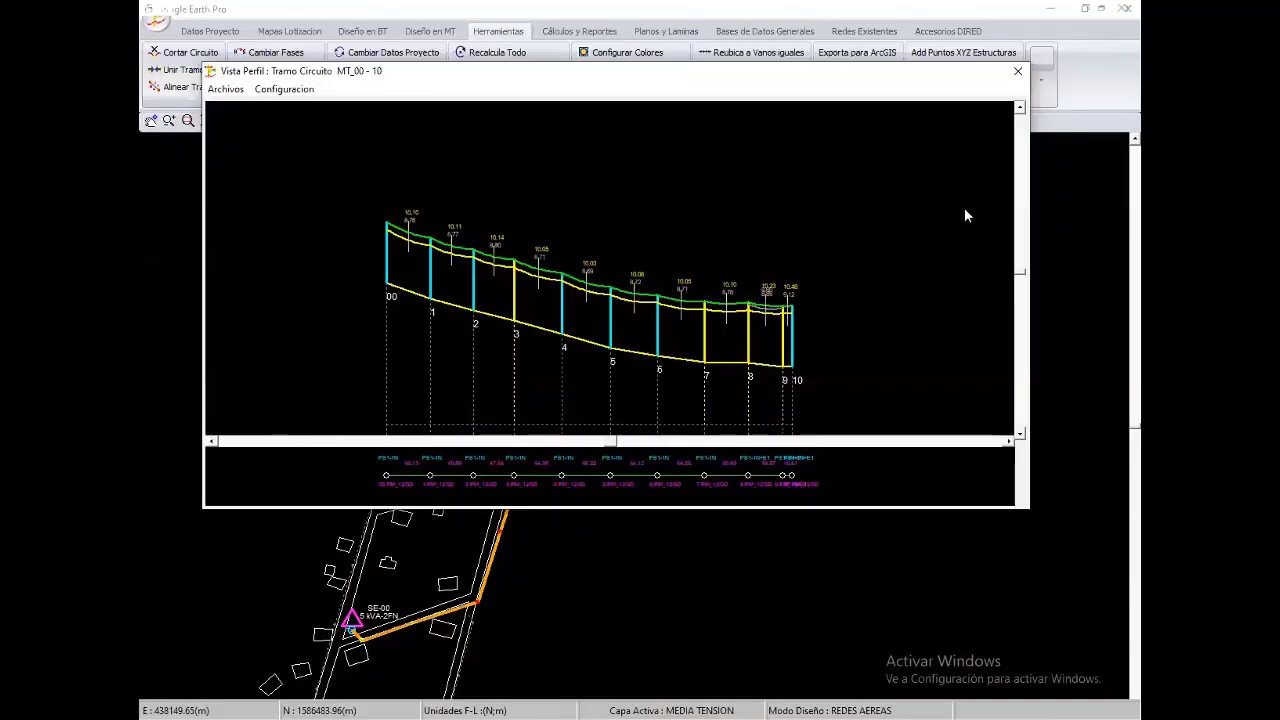
Close the Vista Perfil profile window to bring the plan drawing back
click(1005, 88)
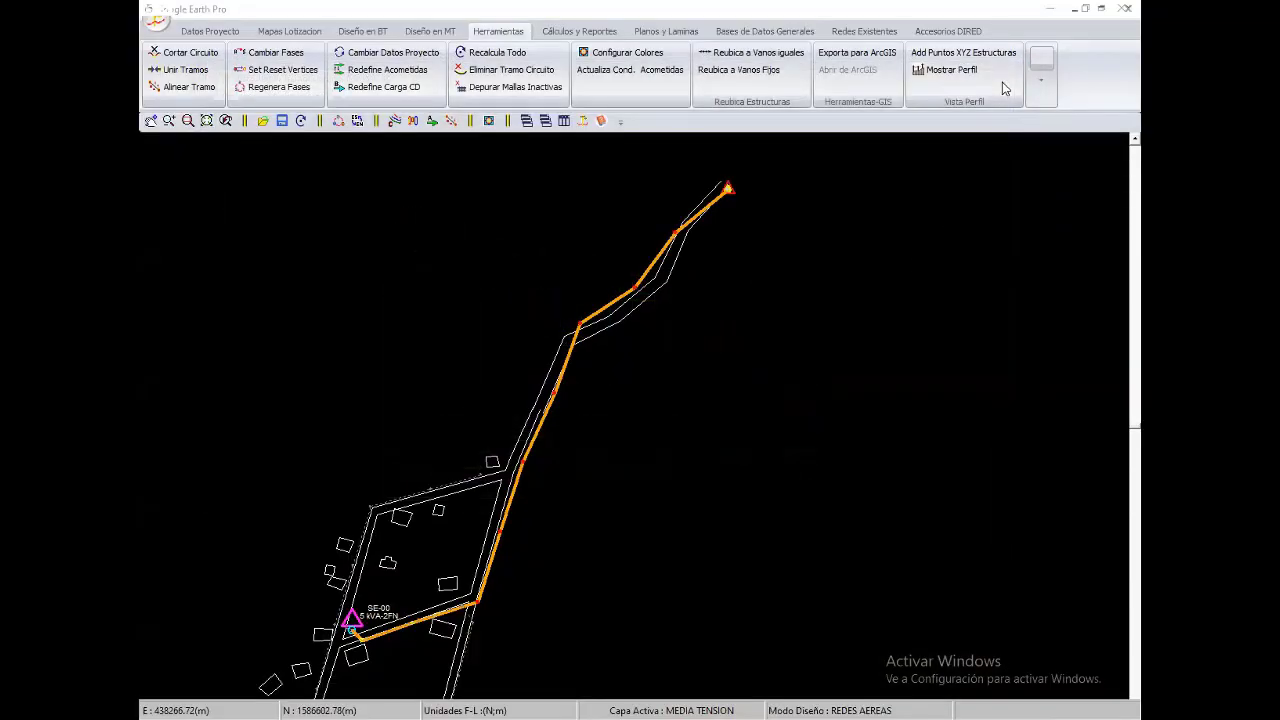
right_click(553, 250)
click(586, 258)
Zoom and pan the plan to frame the MT_00 line running northeast from SE-00 past the lots
scroll(685, 273, up, 1)
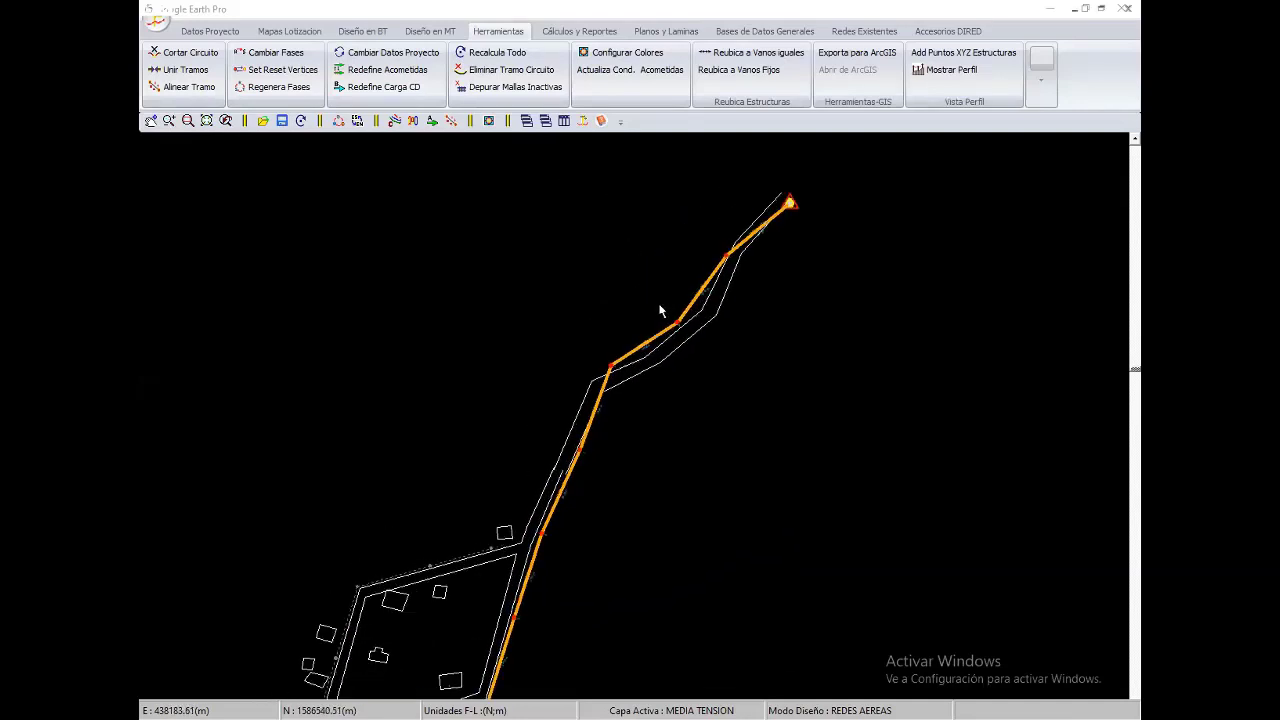
scroll(663, 309, up, 1)
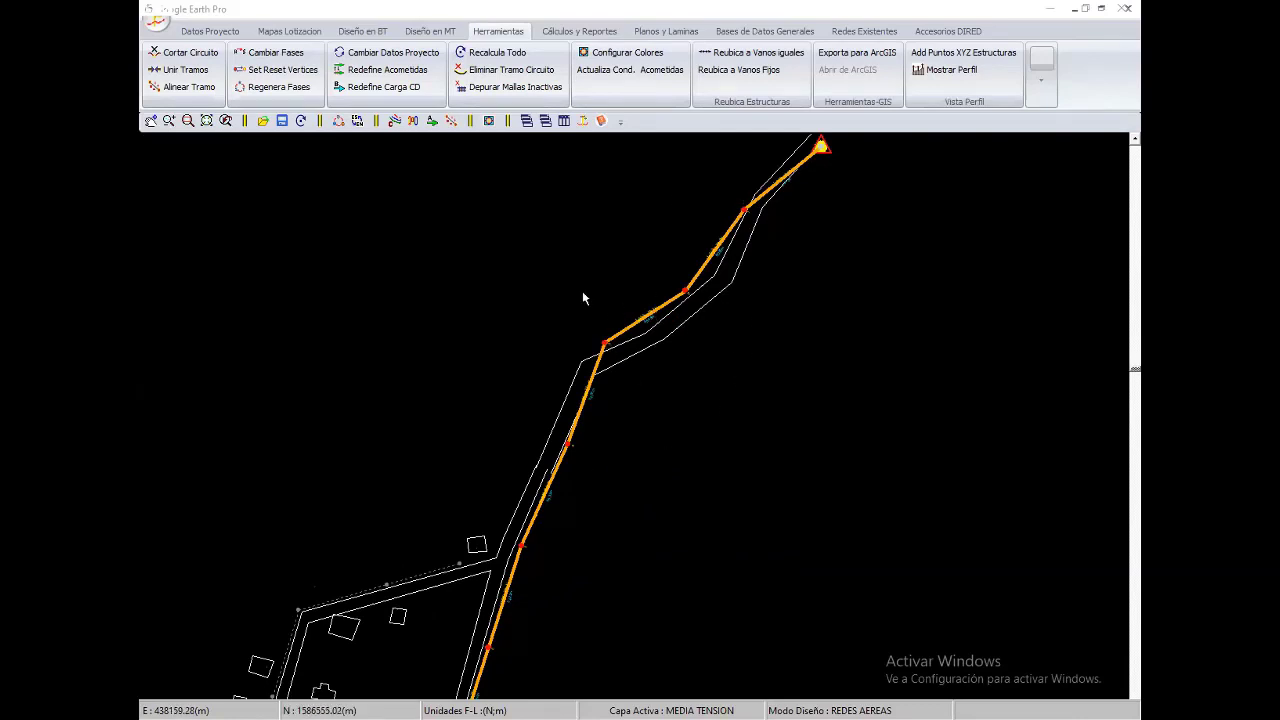
scroll(600, 355, up, 1)
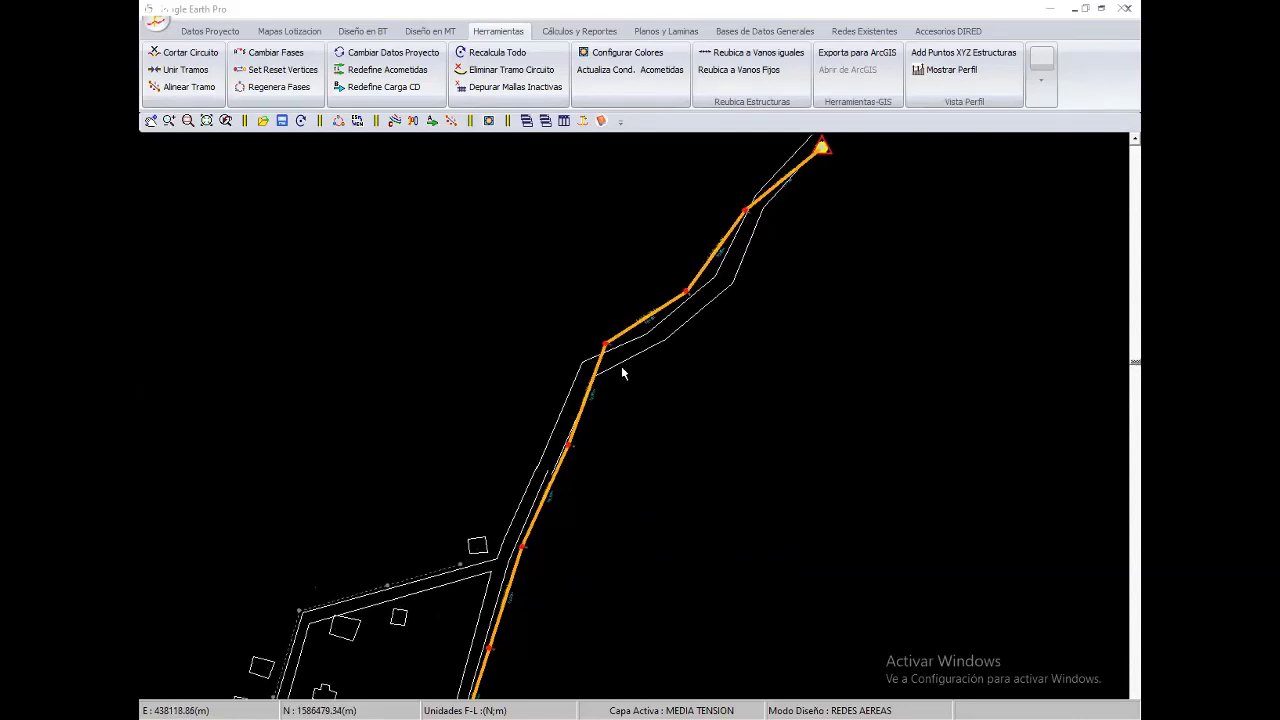
scroll(615, 340, up, 1)
scroll(615, 340, down, 1)
scroll(595, 340, down, 1)
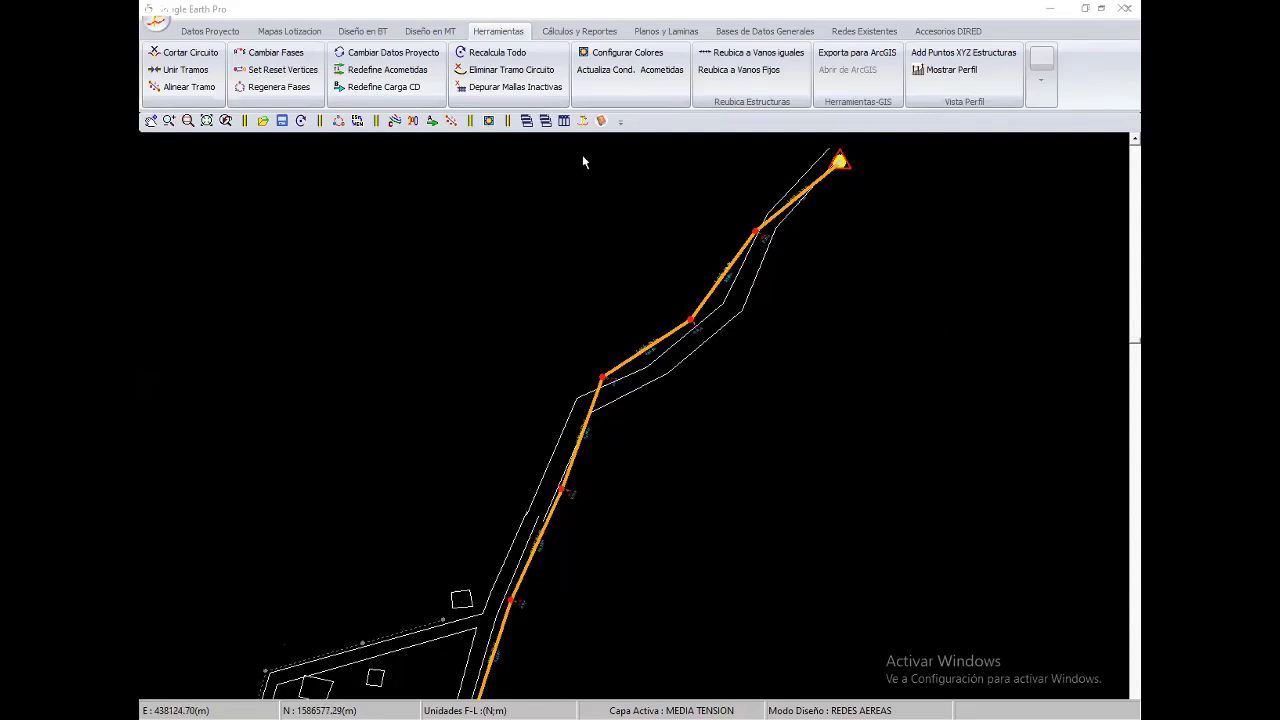
middle_drag(820, 348, 757, 400)
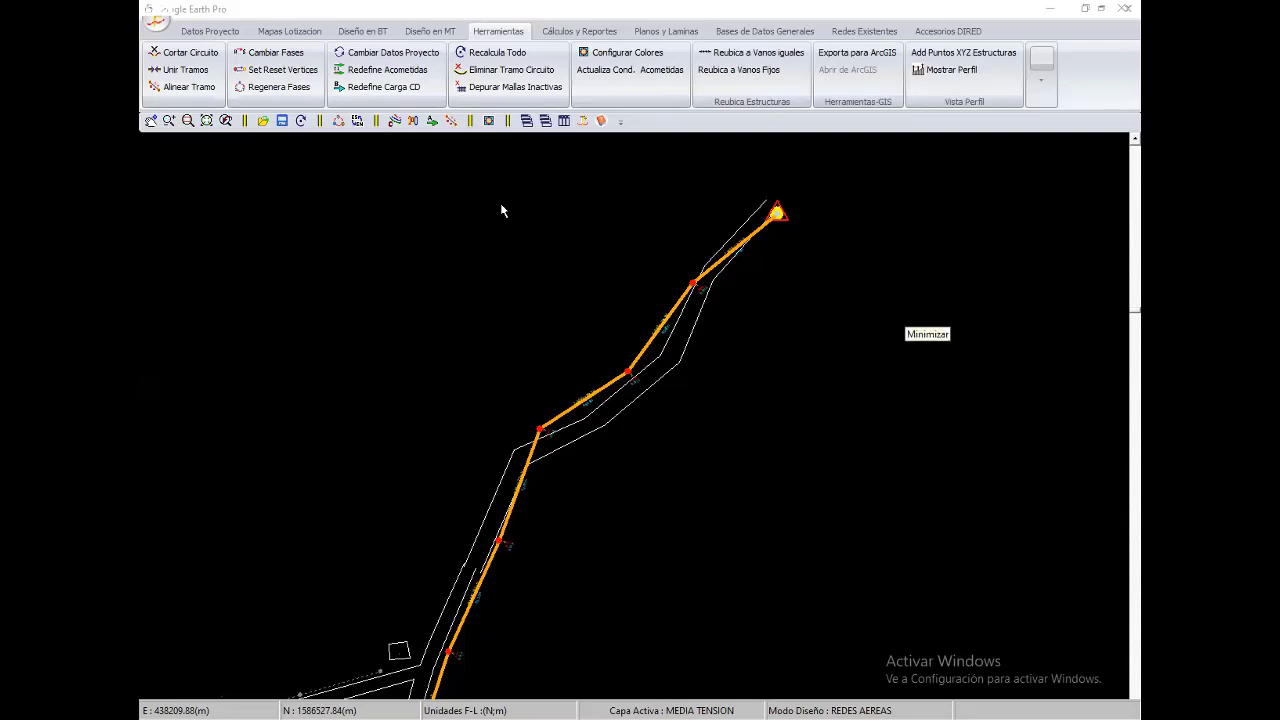
scroll(627, 422, down, 1)
scroll(627, 422, down, 1)
scroll(660, 476, down, 1)
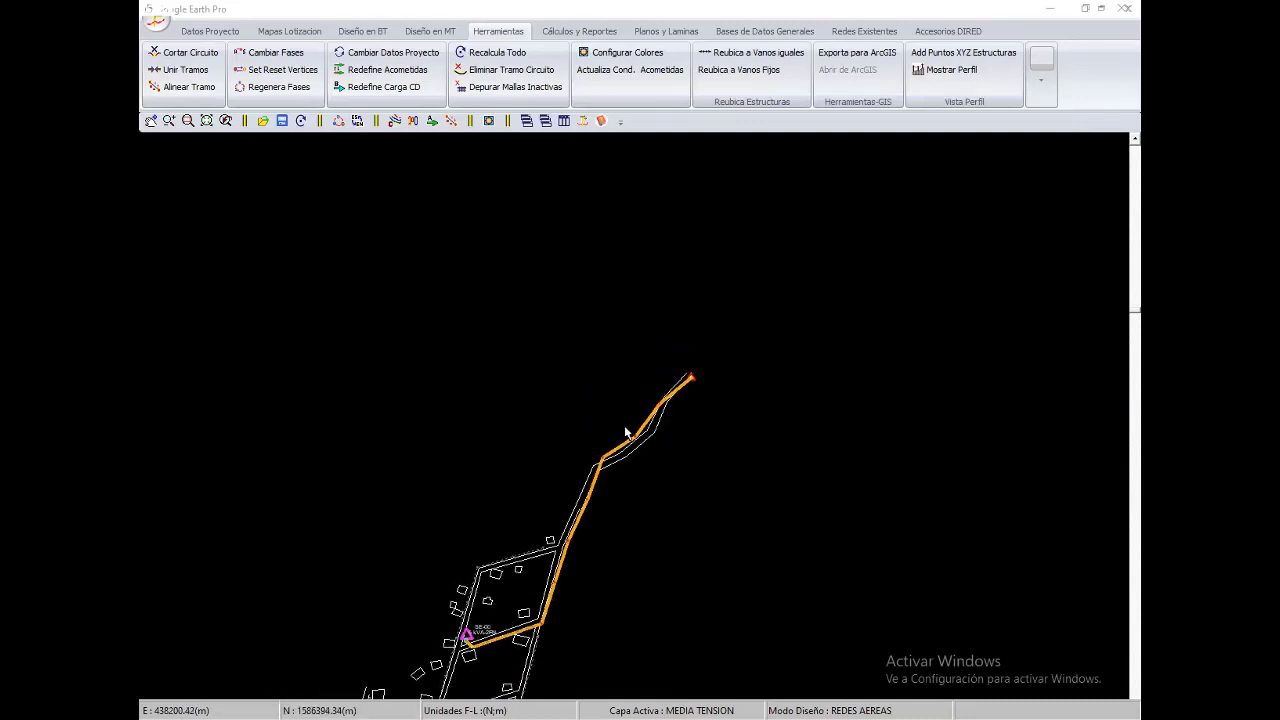
middle_drag(512, 556, 552, 421)
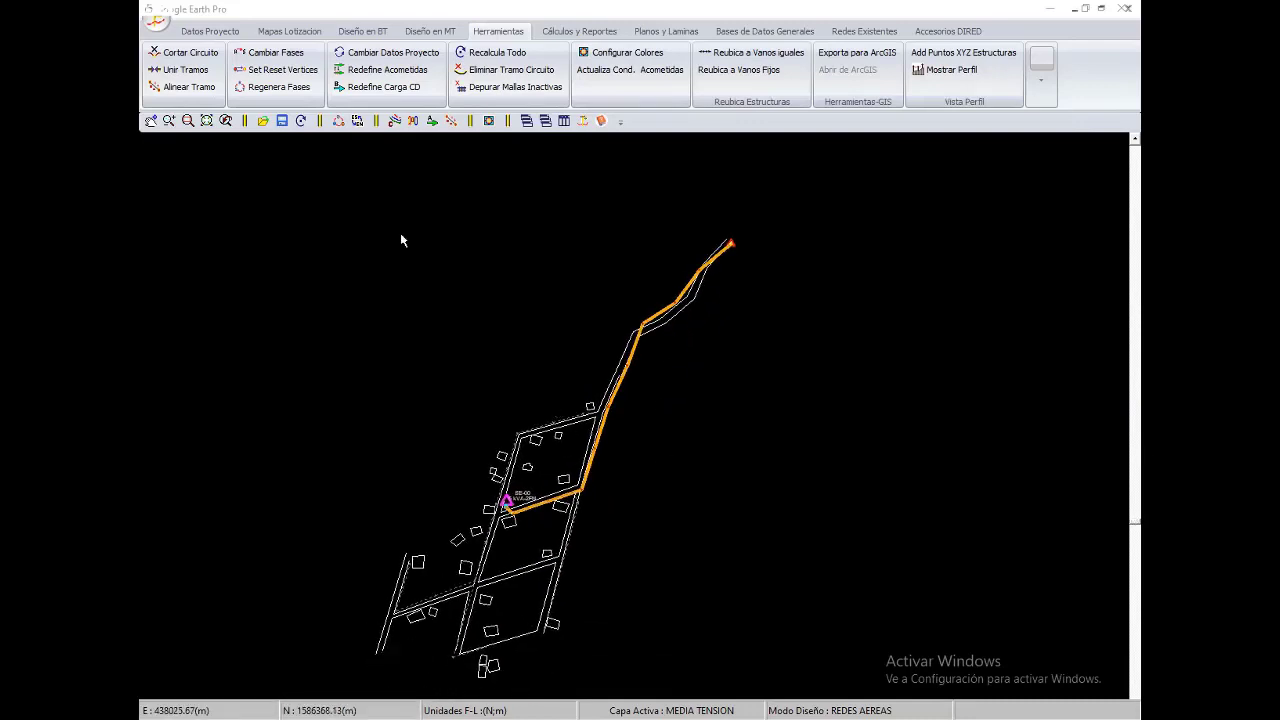
With the BT layer active, recalculate AAAC-25 tensions and sags in CM Conductor for 10–100 m spans
click(378, 31)
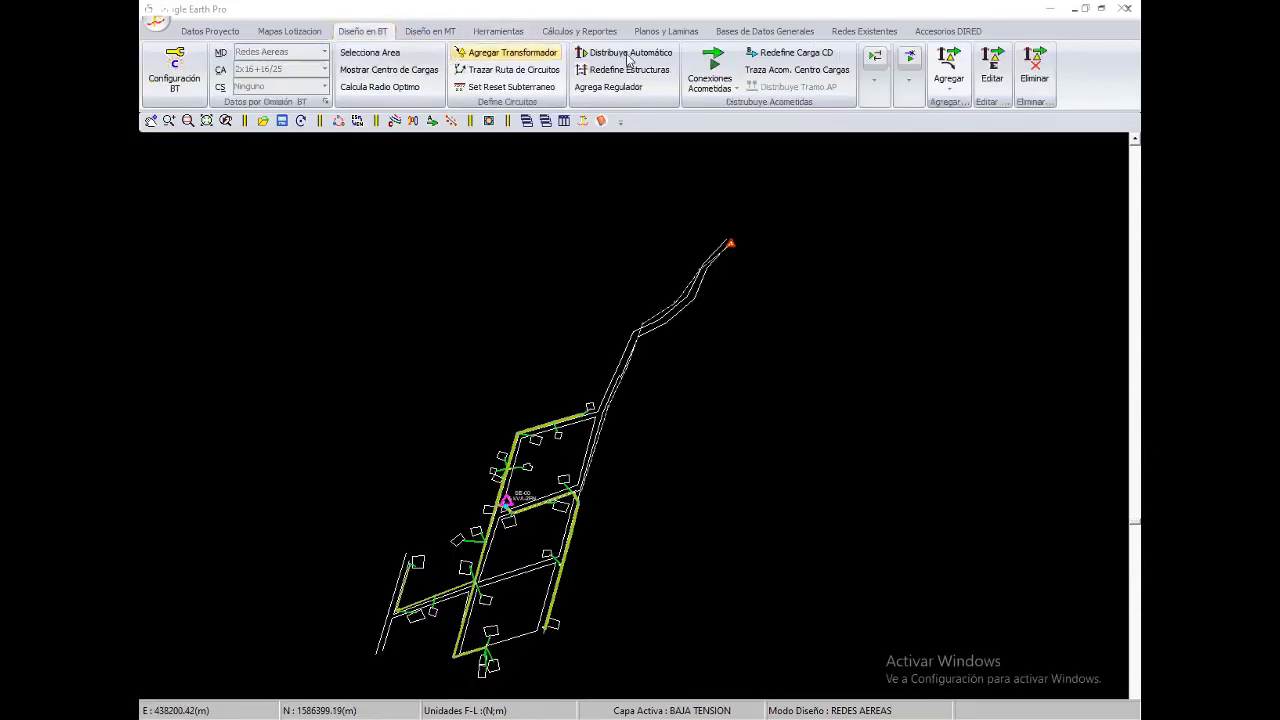
click(579, 31)
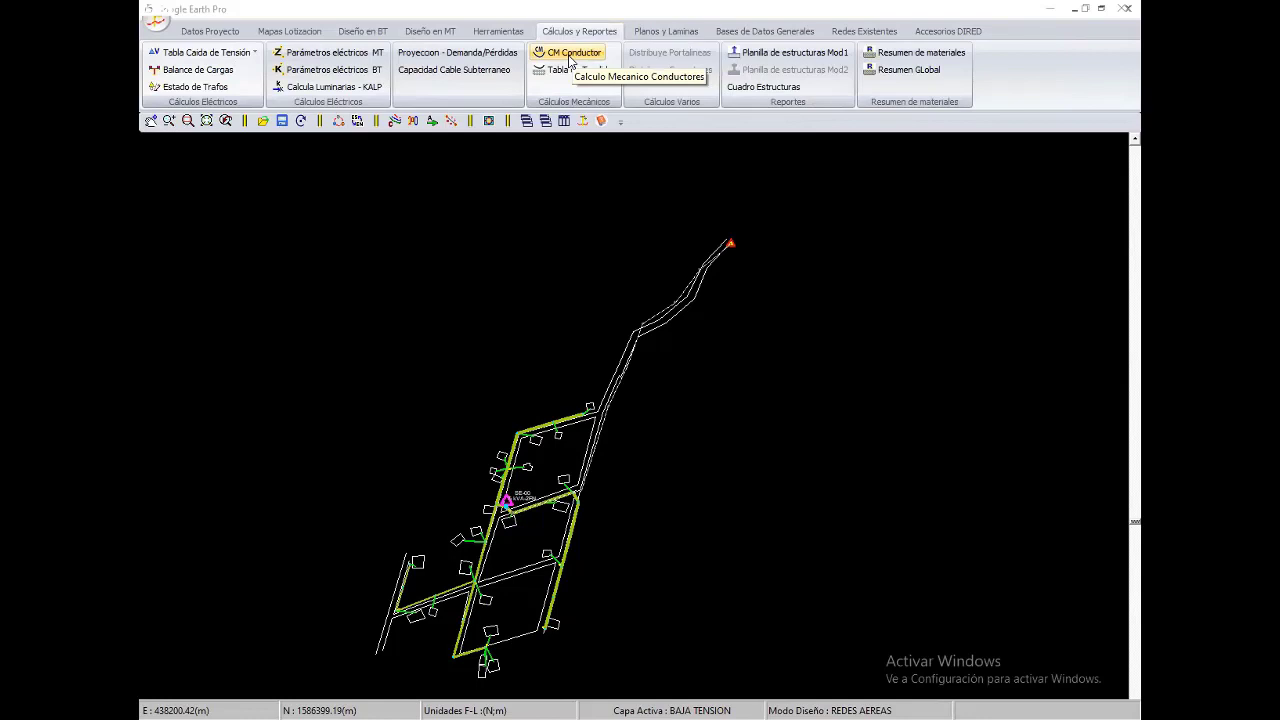
click(567, 55)
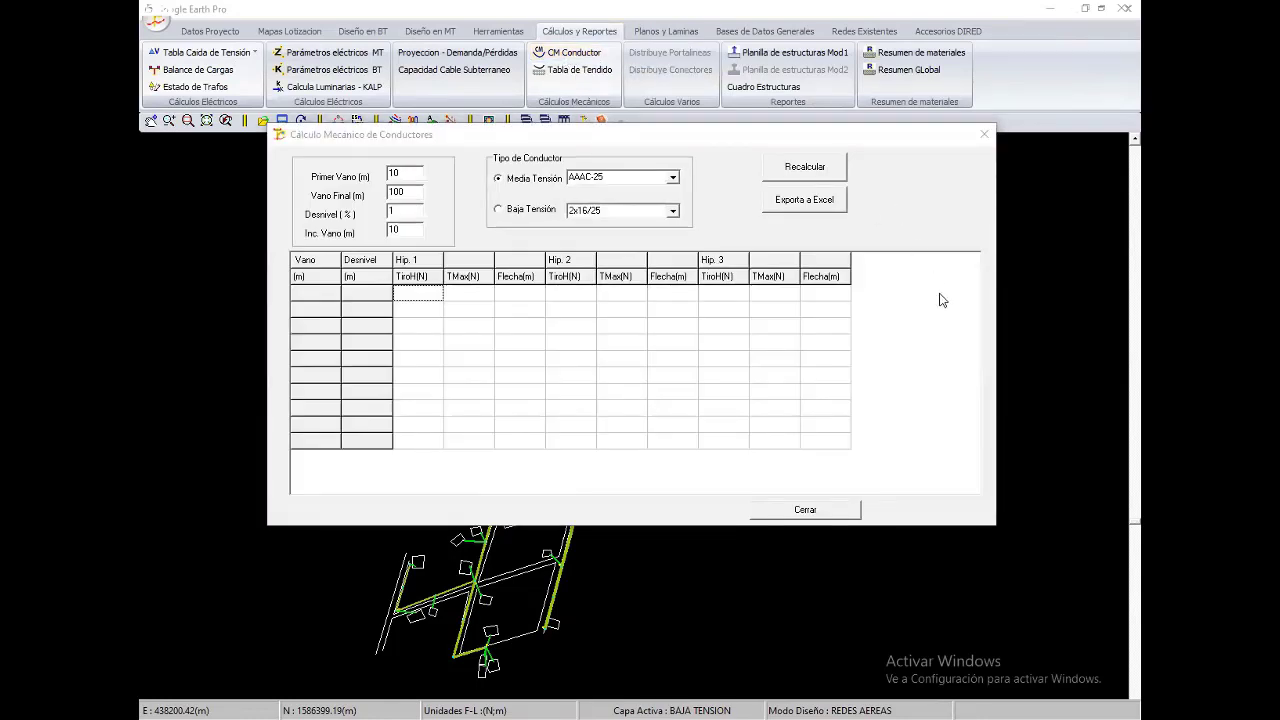
drag(398, 140, 403, 207)
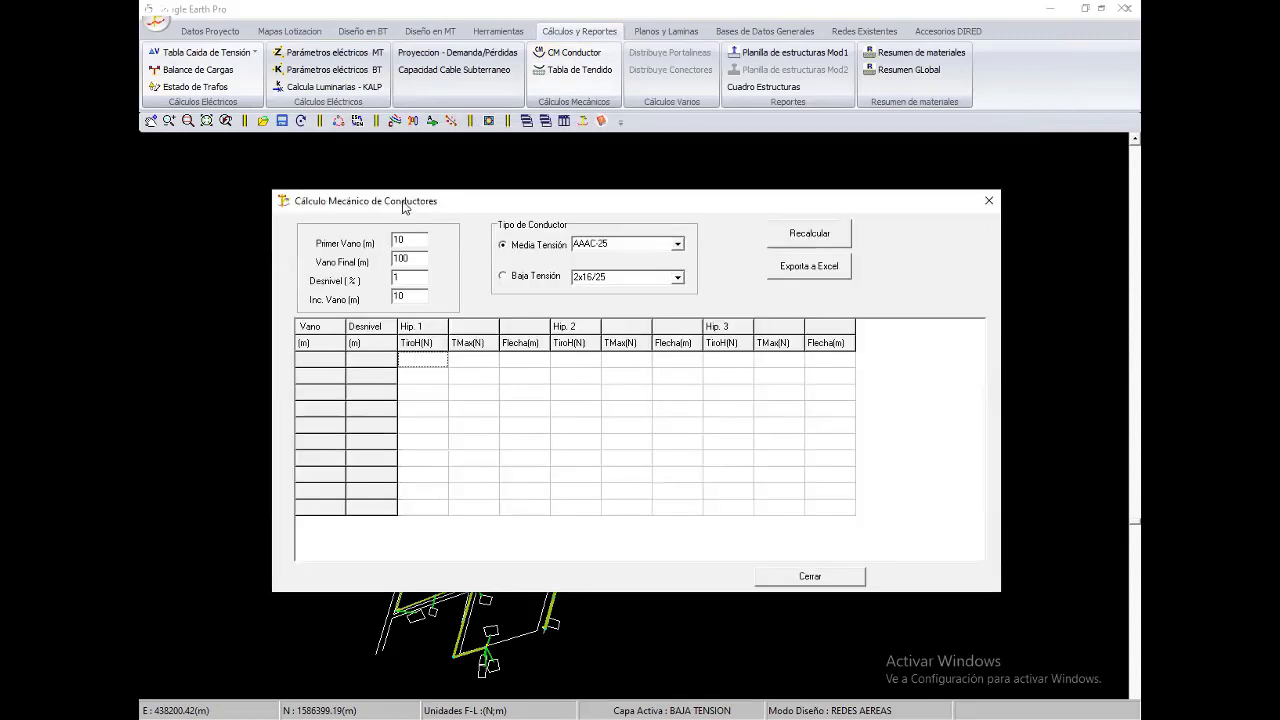
click(810, 236)
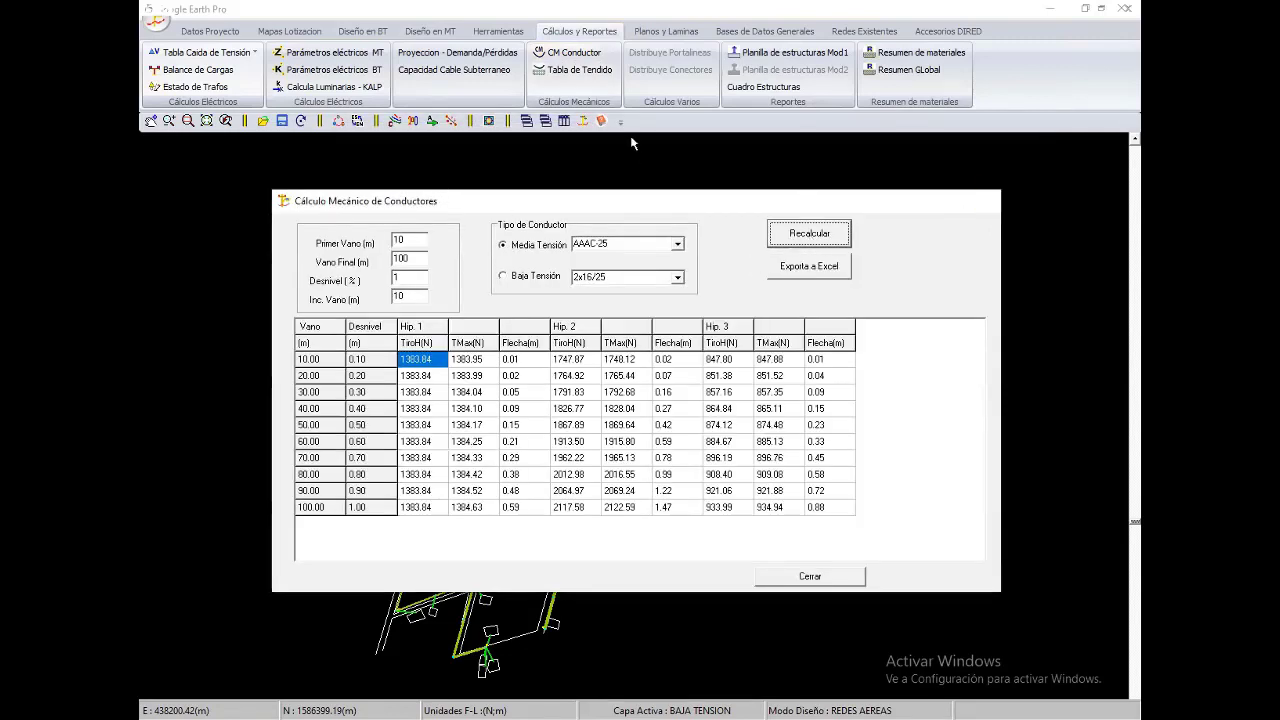
key(Escape)
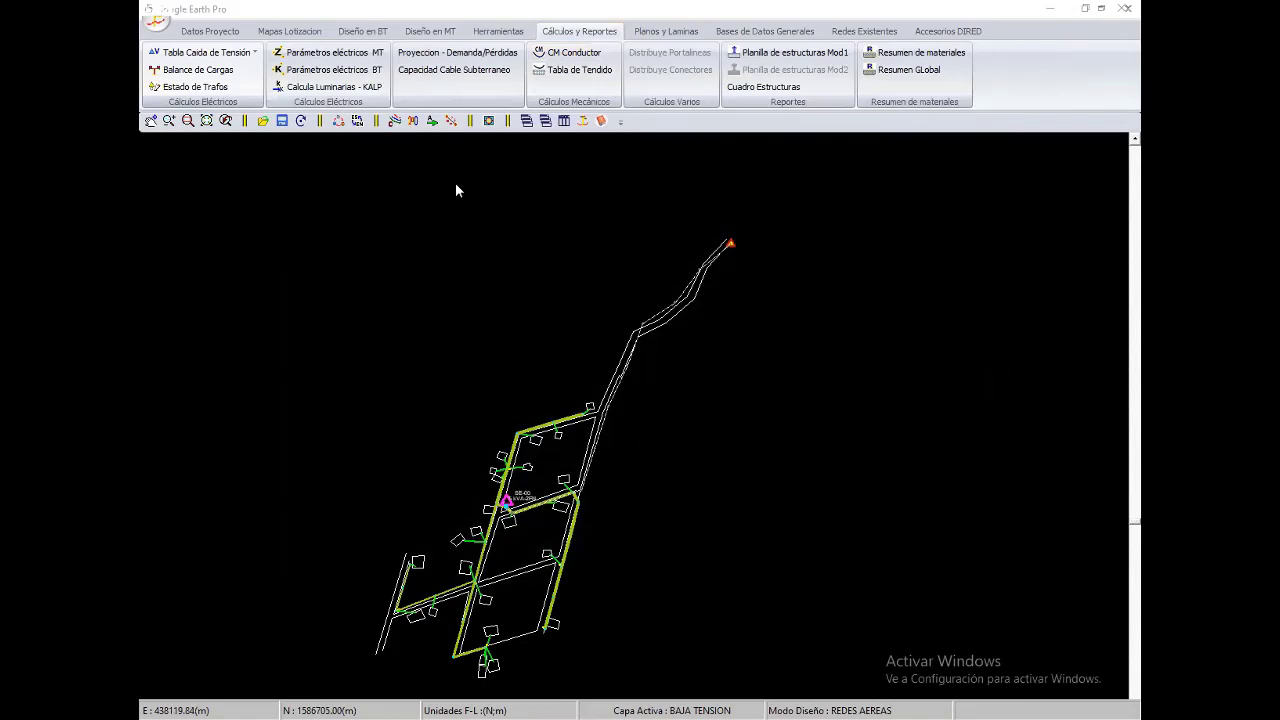
click(578, 69)
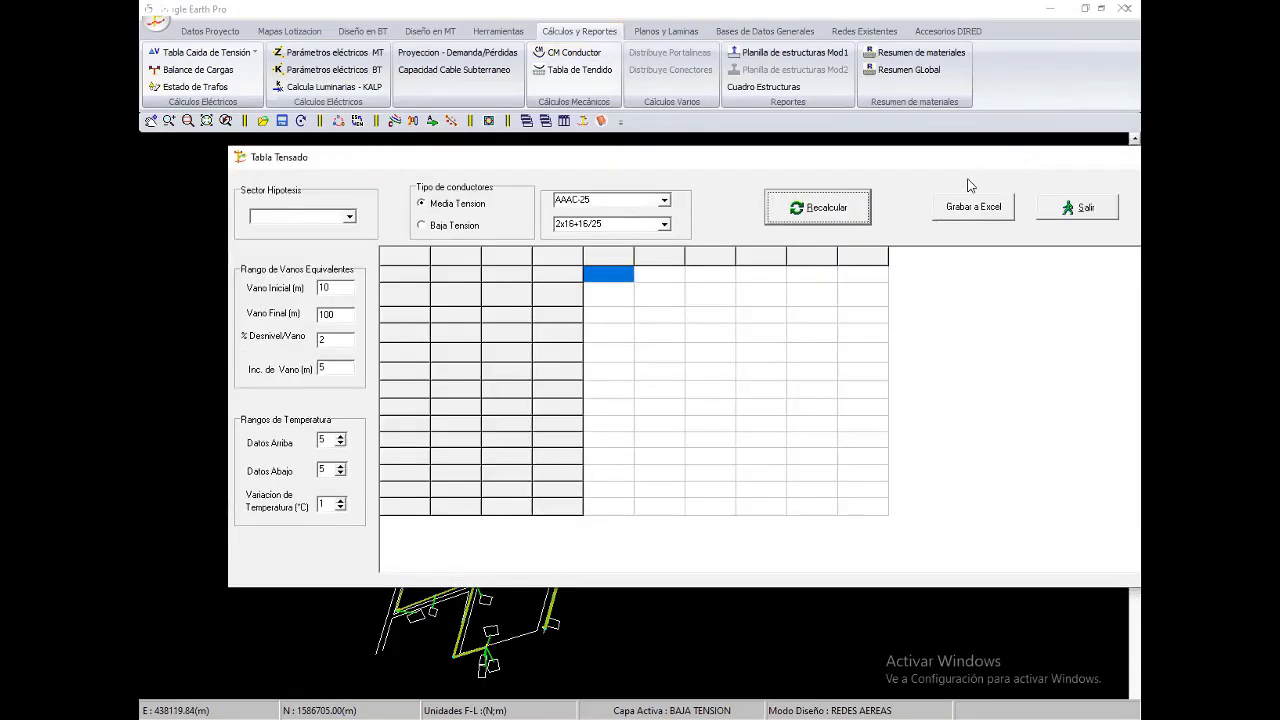
click(766, 213)
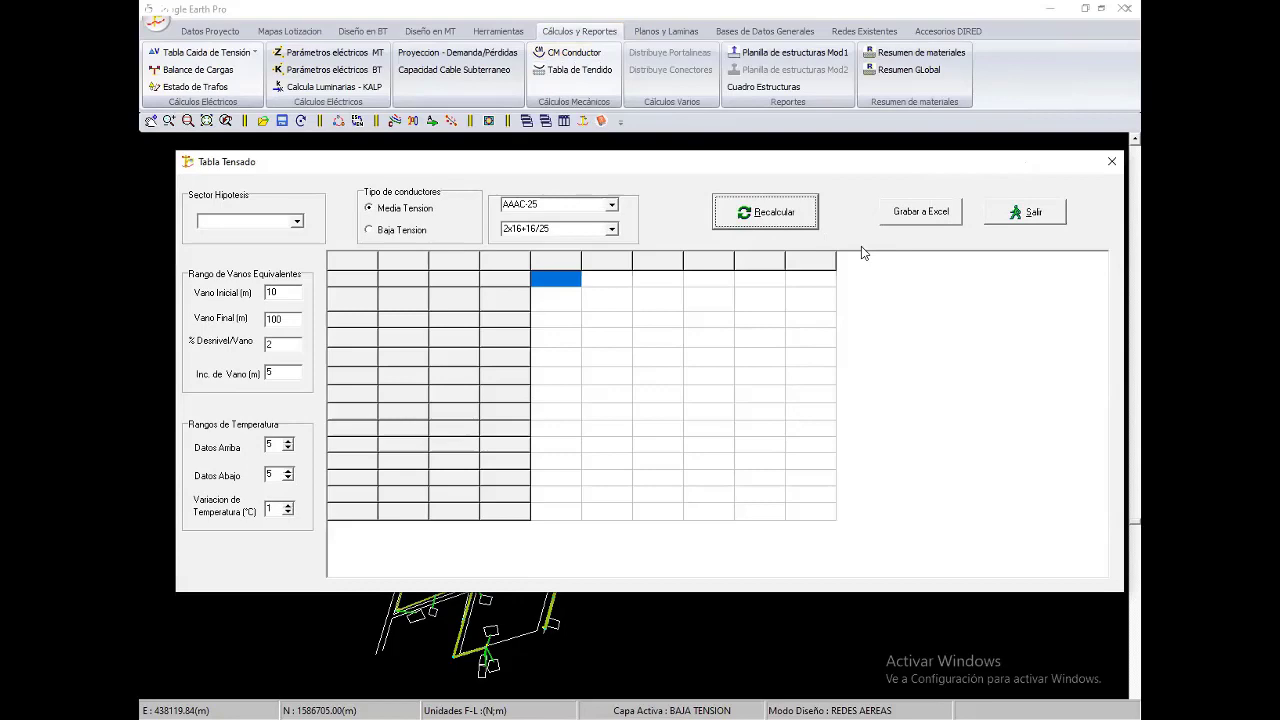
click(1111, 162)
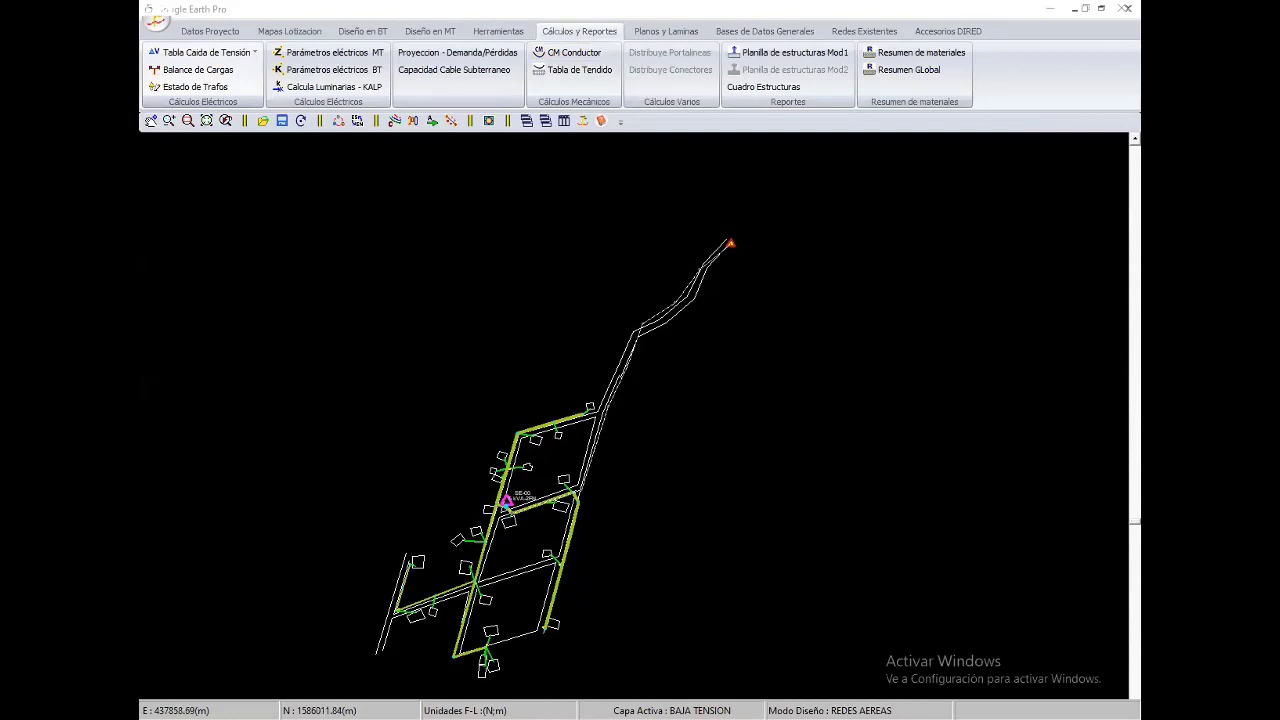
Back in DIRED-CAD, make Diseño en MT the active layer so the route from SE-00 is highlighted
click(429, 660)
click(930, 53)
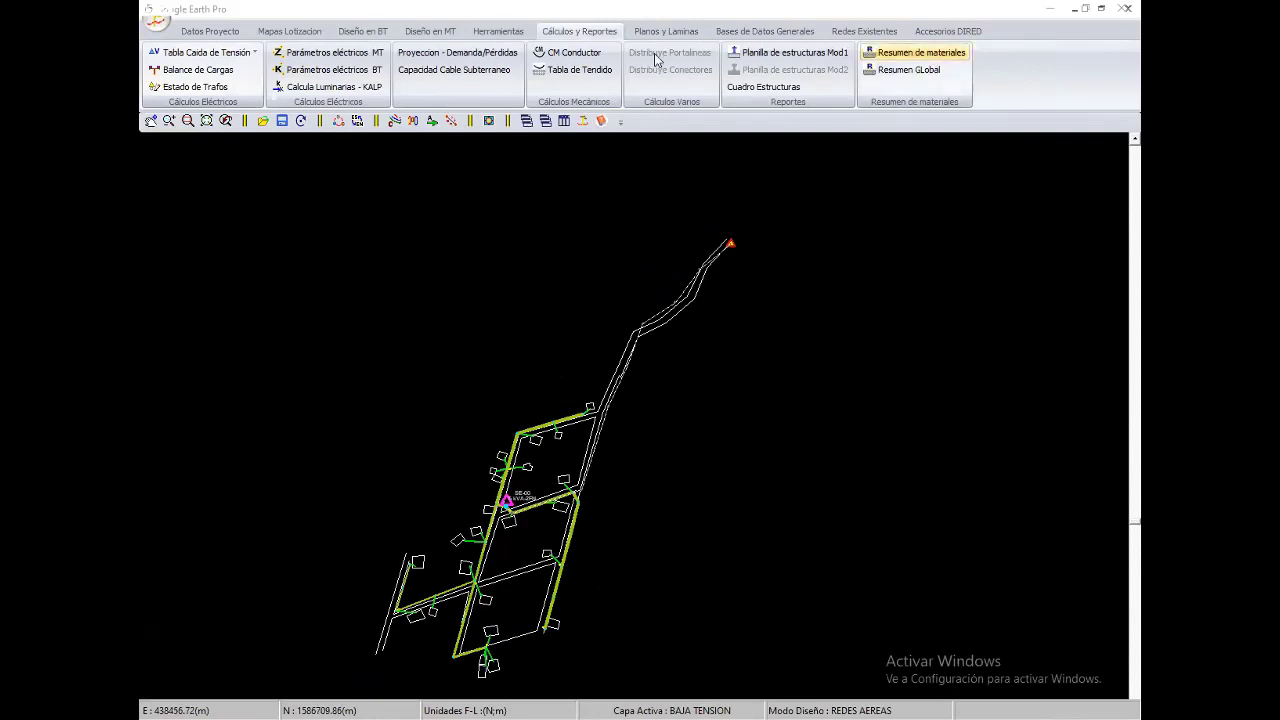
click(432, 32)
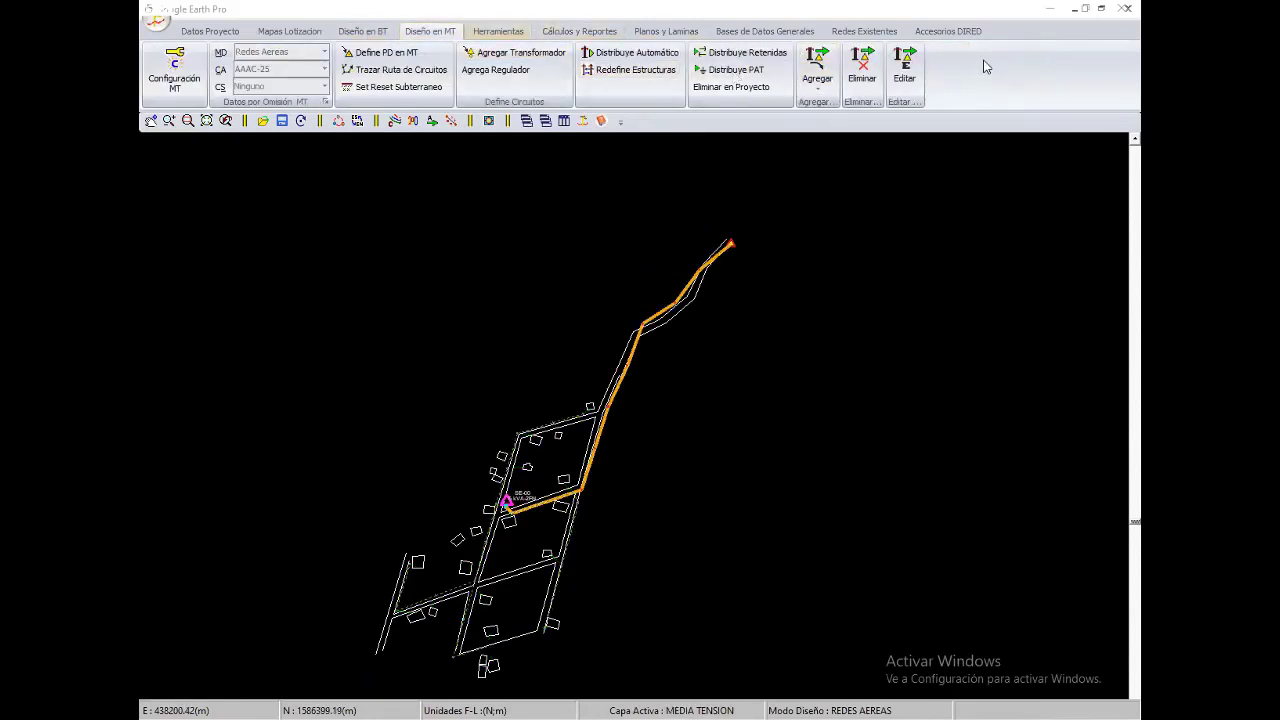
scroll(975, 70, down, 1)
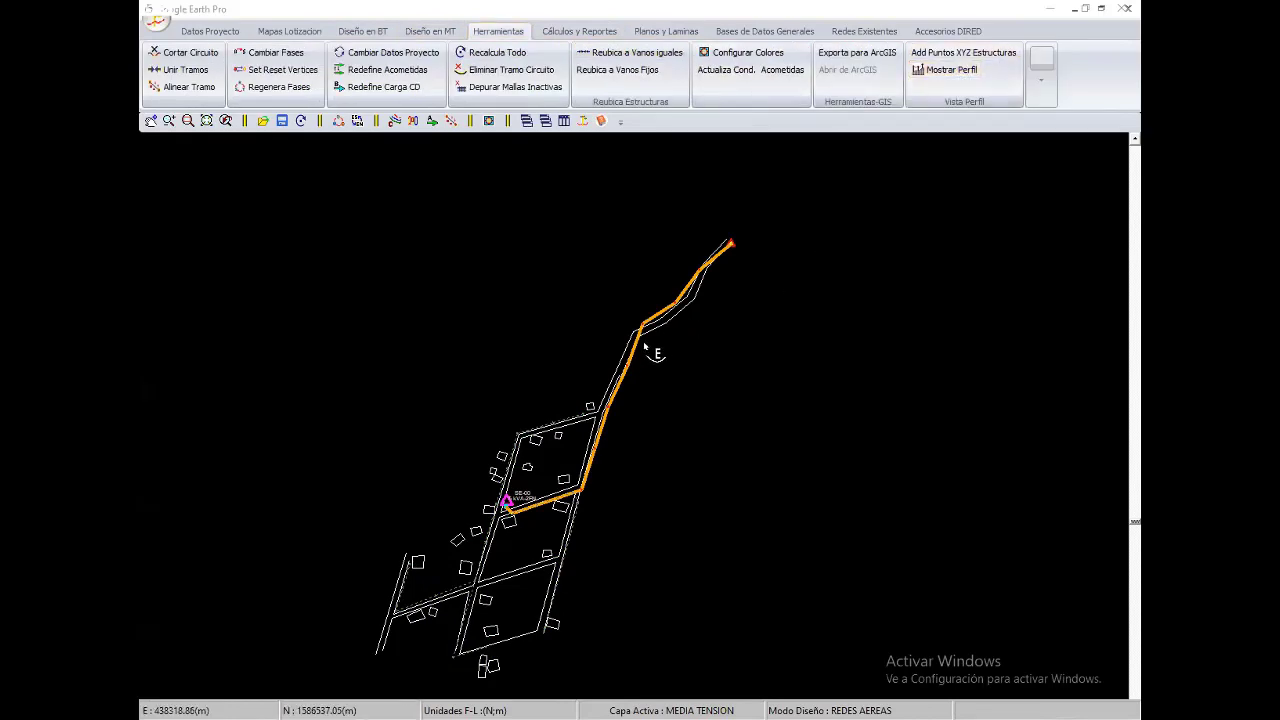
click(632, 364)
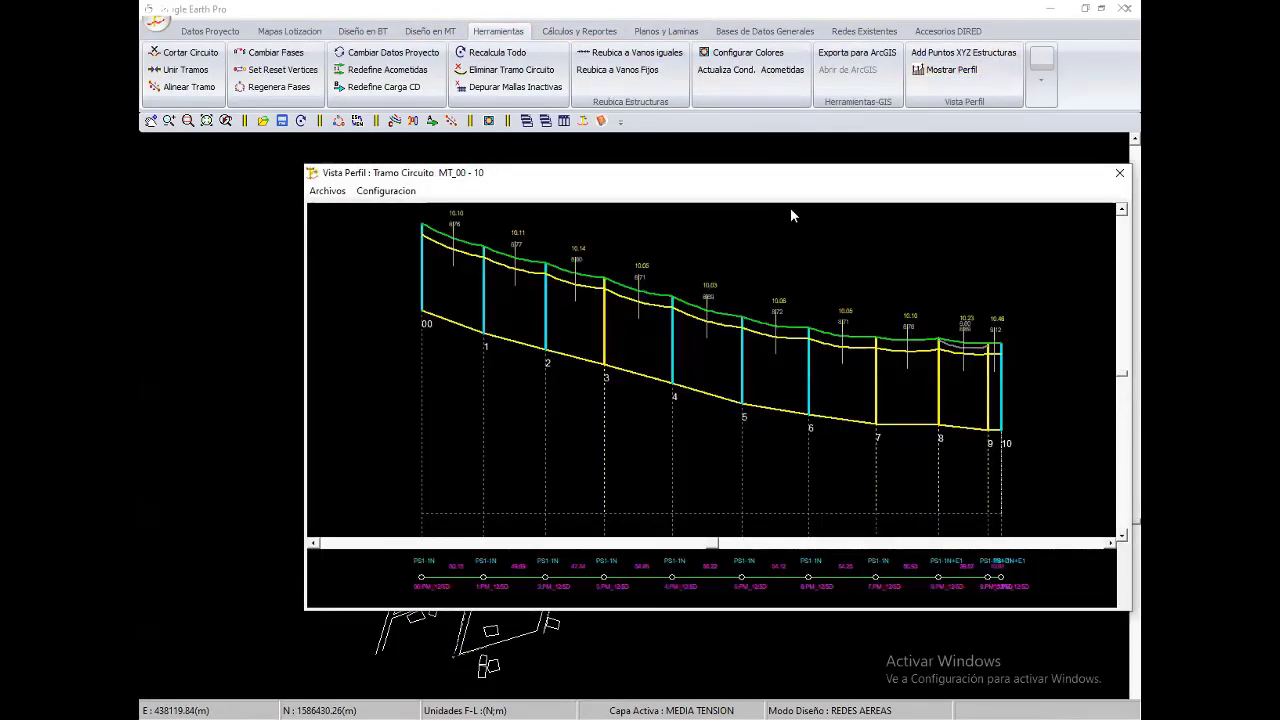
scroll(746, 273, up, 2)
scroll(746, 286, down, 2)
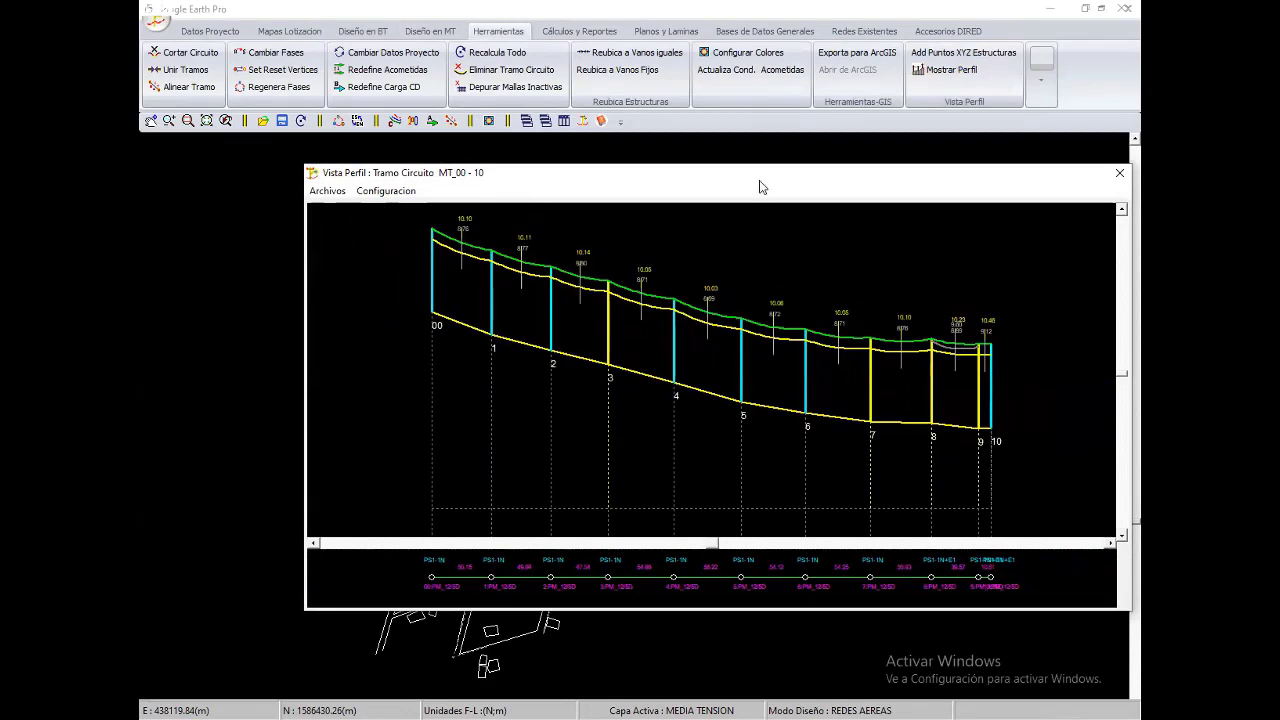
scroll(714, 305, up, 2)
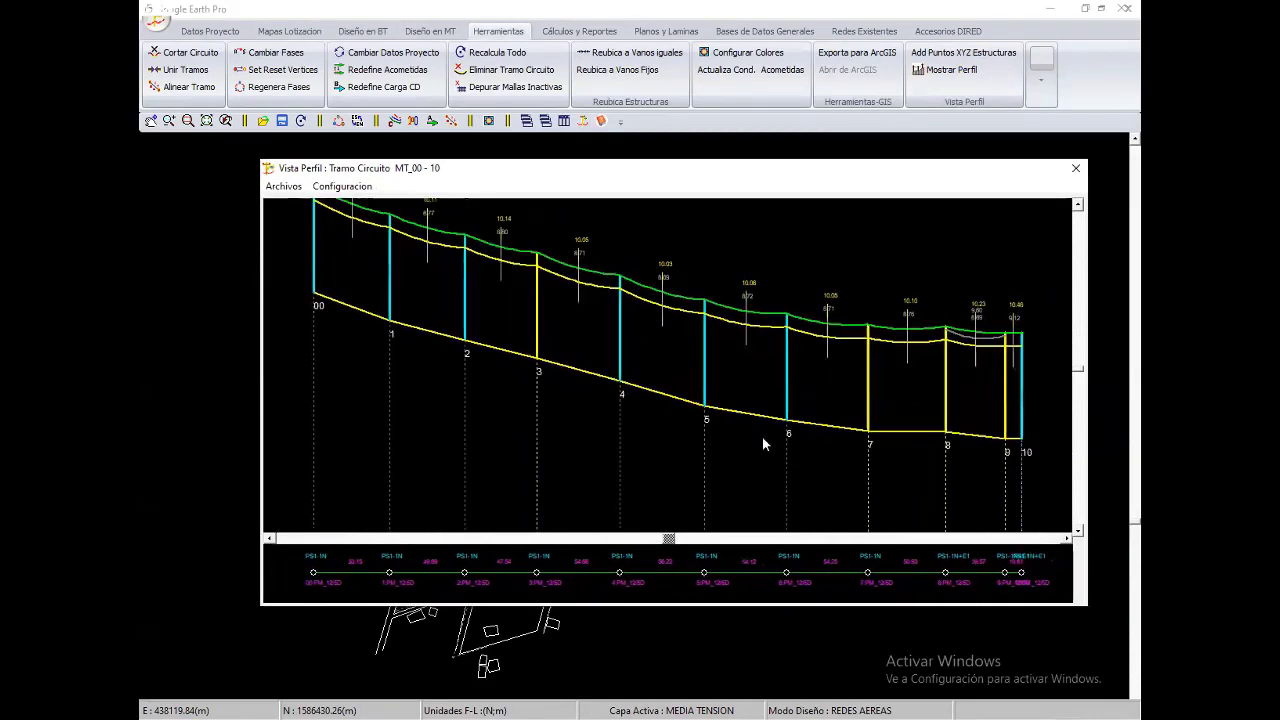
scroll(768, 428, down, 2)
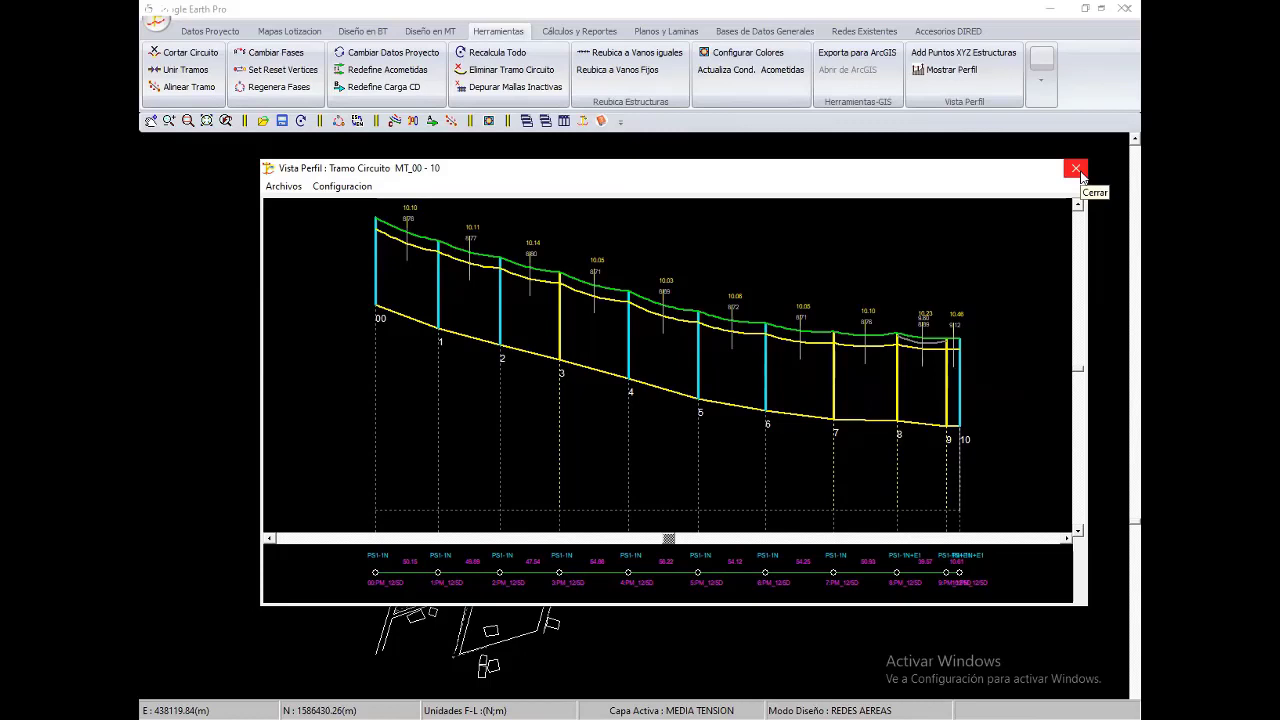
click(1078, 174)
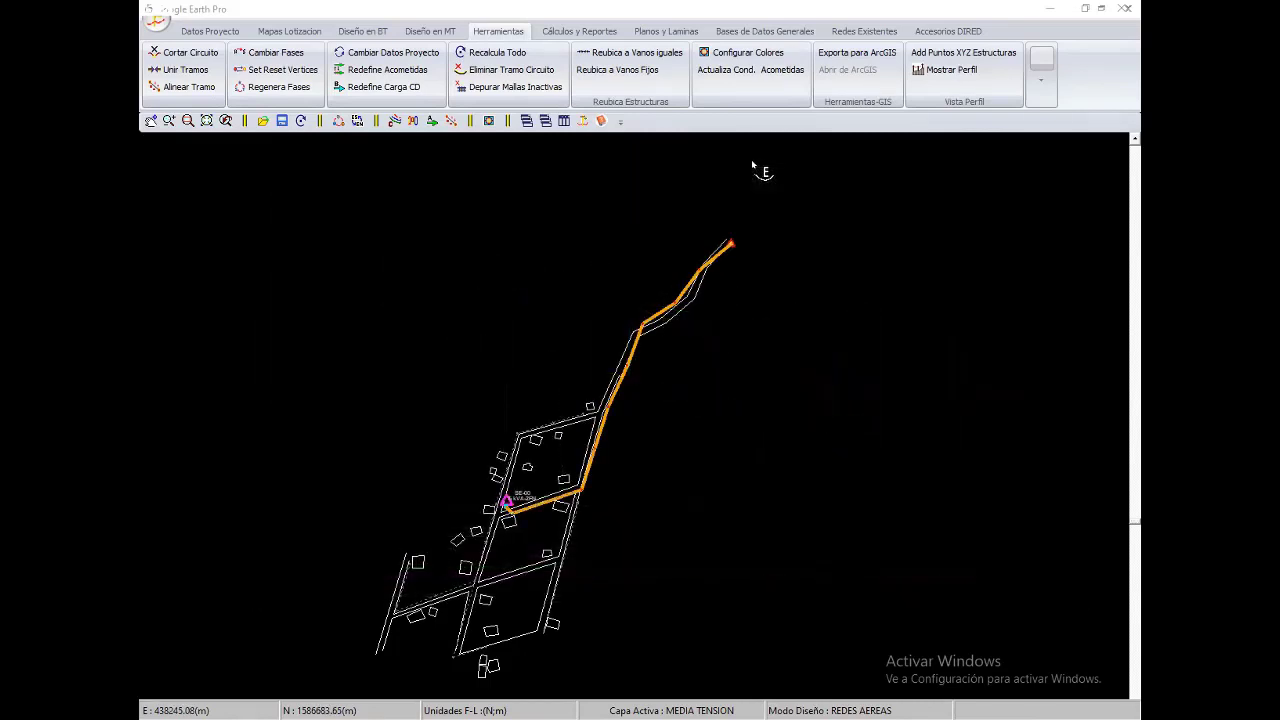
right_click(764, 360)
click(670, 389)
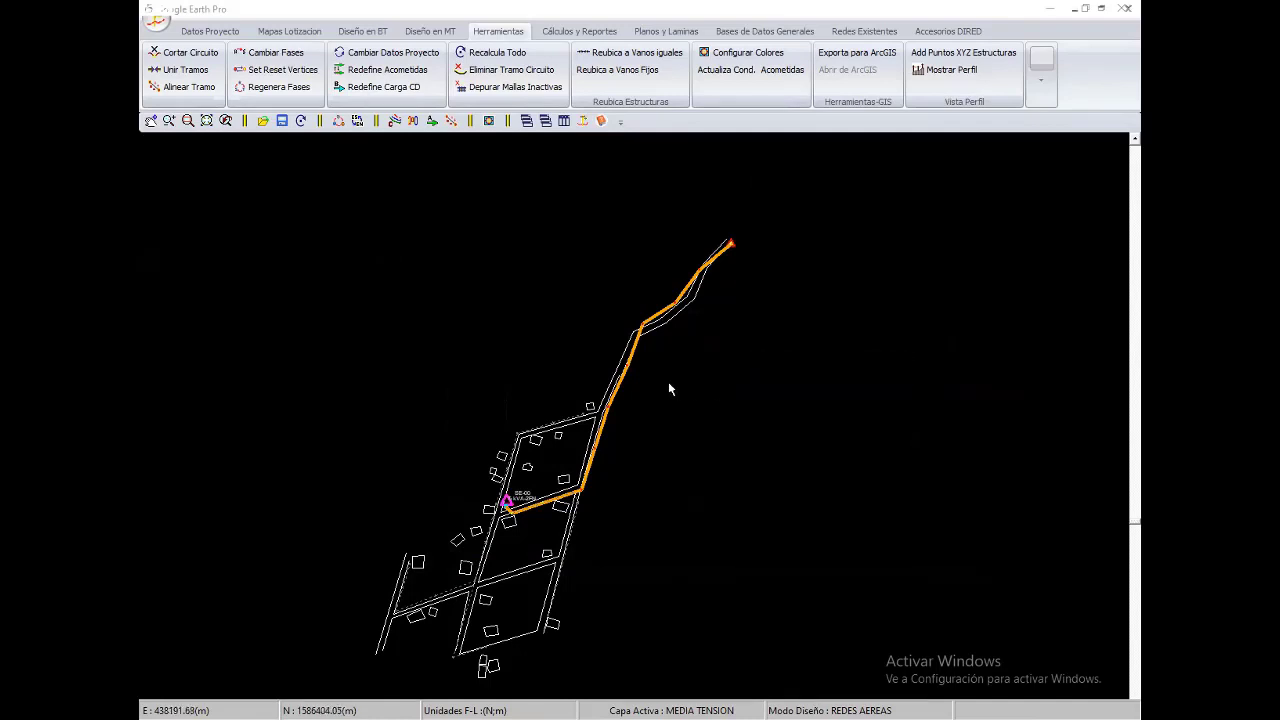